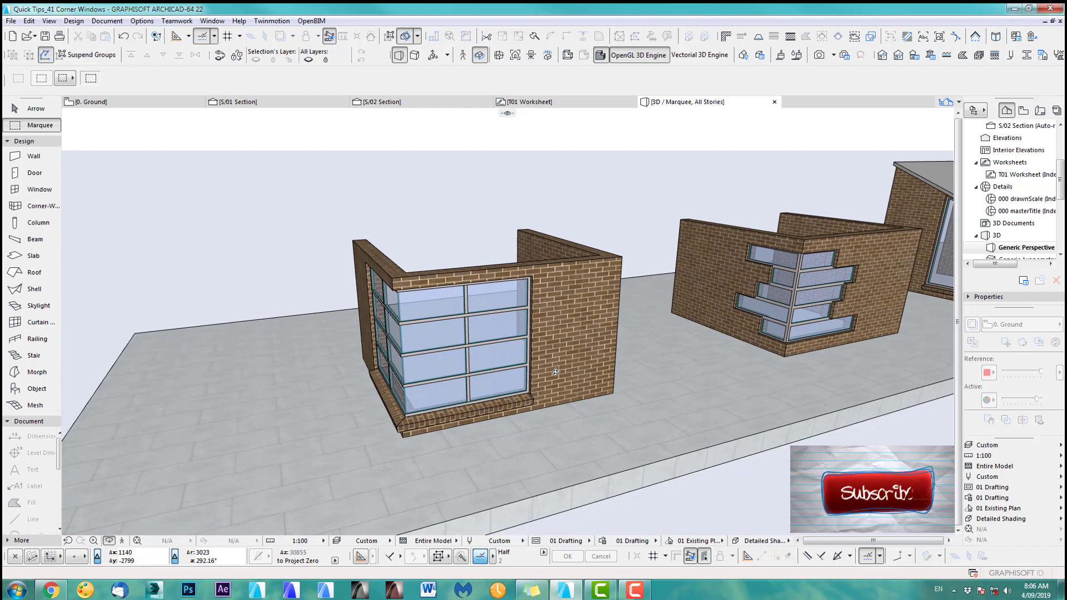
# Examine the row of sample brick buildings and their different corner windows in the 3D view.
pyautogui.moveTo(556, 372); pyautogui.dragTo(594, 338)
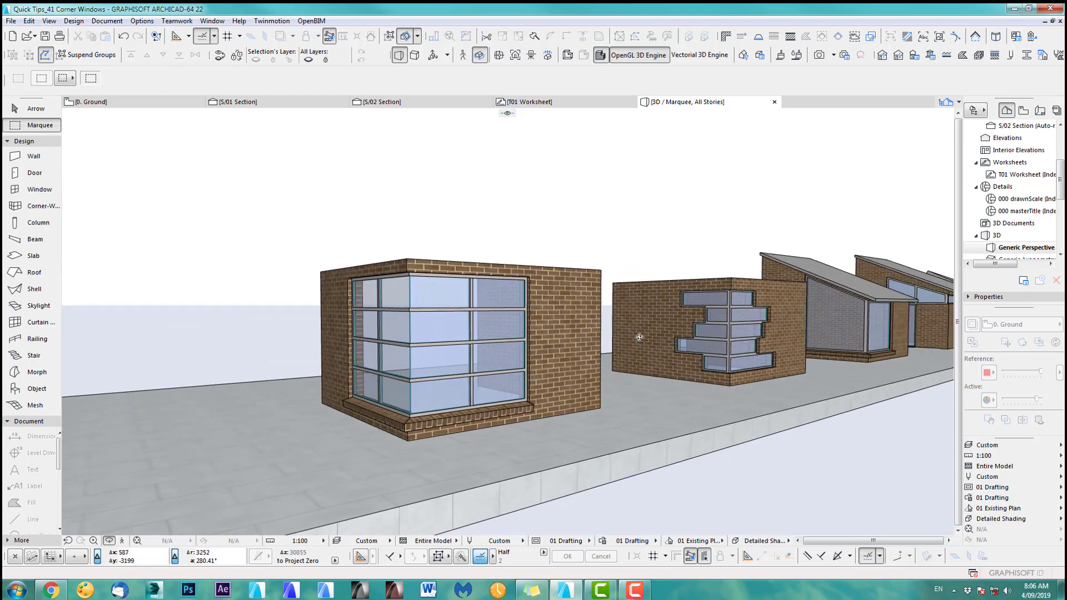
pyautogui.moveTo(638, 338); pyautogui.dragTo(444, 393, button='middle')
pyautogui.moveTo(572, 393); pyautogui.dragTo(531, 398)
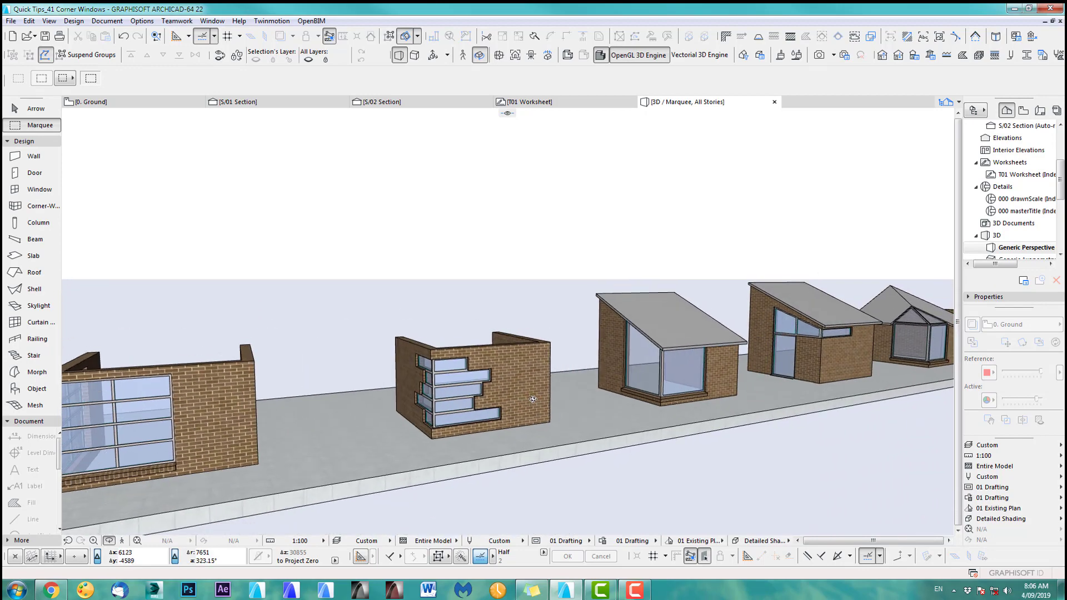
pyautogui.scroll(2, 498, 393)
pyautogui.scroll(1, 497, 394)
pyautogui.moveTo(498, 393); pyautogui.dragTo(436, 408, button='middle')
pyautogui.moveTo(600, 396); pyautogui.dragTo(461, 417, button='middle')
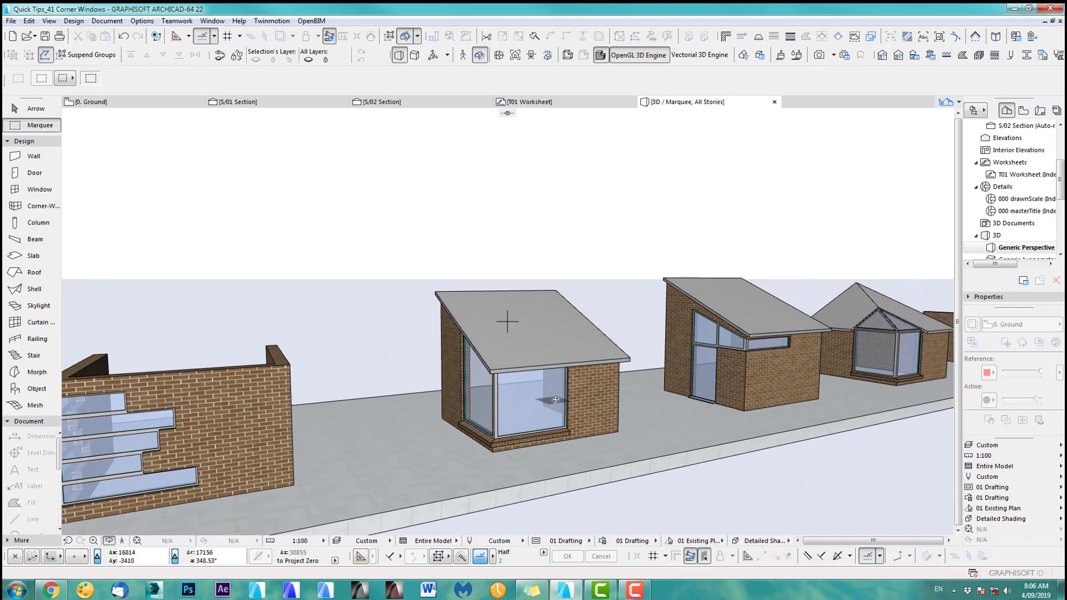
pyautogui.scroll(2, 570, 393)
pyautogui.moveTo(573, 392); pyautogui.dragTo(490, 404, button='middle')
pyautogui.moveTo(772, 367); pyautogui.dragTo(517, 385, button='middle')
pyautogui.scroll(2, 592, 391)
pyautogui.scroll(2, 762, 364)
pyautogui.moveTo(814, 350); pyautogui.dragTo(584, 374, button='middle')
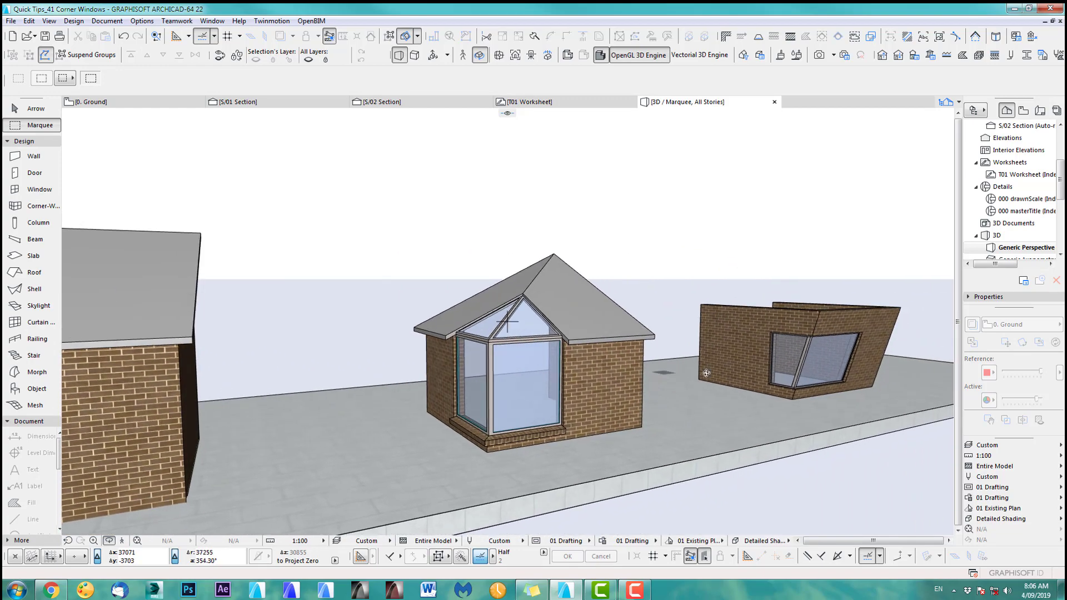
pyautogui.scroll(2, 784, 376)
pyautogui.moveTo(784, 375); pyautogui.dragTo(762, 375, button='middle')
pyautogui.scroll(-3, 763, 345)
pyautogui.scroll(-2, 761, 375)
pyautogui.moveTo(639, 389); pyautogui.dragTo(743, 361, button='middle')
pyautogui.scroll(-2, 660, 374)
pyautogui.moveTo(500, 397)
pyautogui.mouseDown(button='middle')
pyautogui.moveTo(723, 383)
pyautogui.moveTo(627, 378)
pyautogui.mouseUp(button='middle')
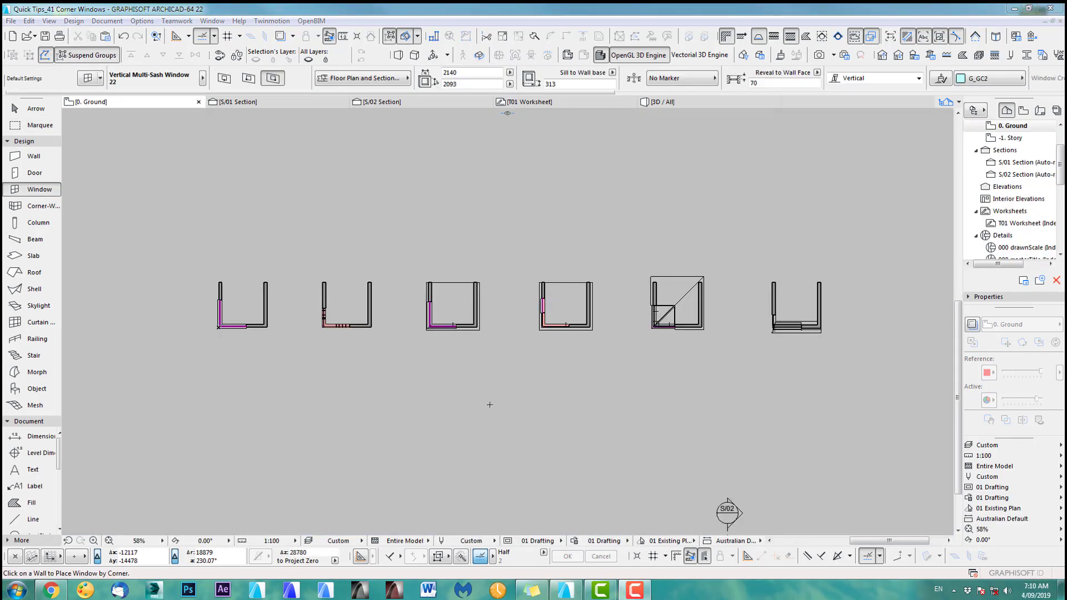
# Show the whole floor plan model in 3D and inspect each corner window sample up to the slanted-wall one.
pyautogui.moveTo(489, 404)
pyautogui.mouseDown(button='middle')
pyautogui.moveTo(467, 436)
pyautogui.moveTo(488, 425)
pyautogui.mouseUp(button='middle')
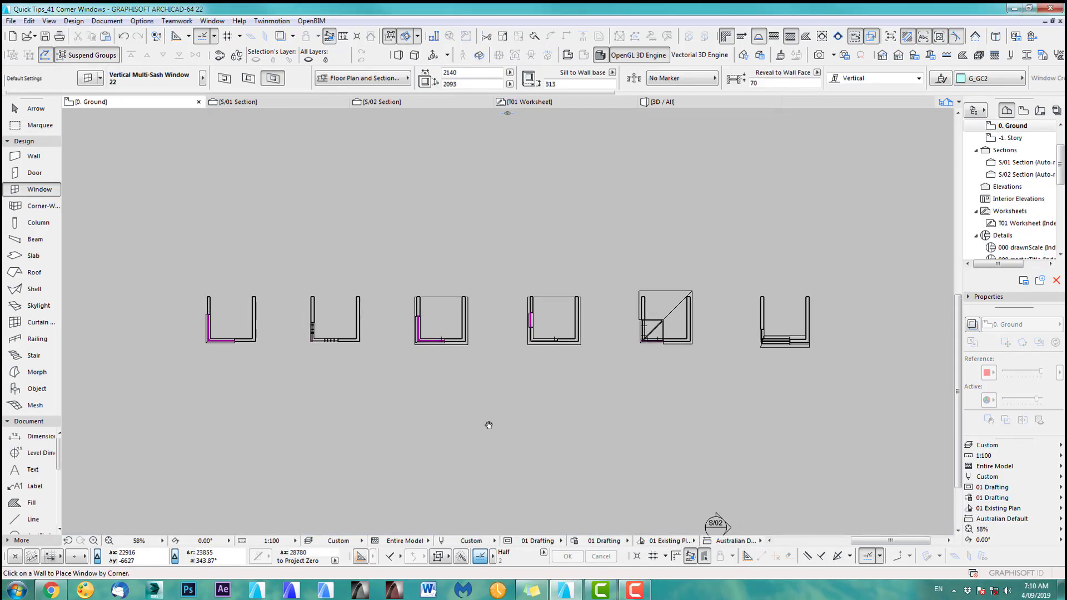
pyautogui.press('F3')
pyautogui.keyDown('shift'); pyautogui.moveTo(558, 342); pyautogui.dragTo(610, 306, button='middle'); pyautogui.keyUp('shift')
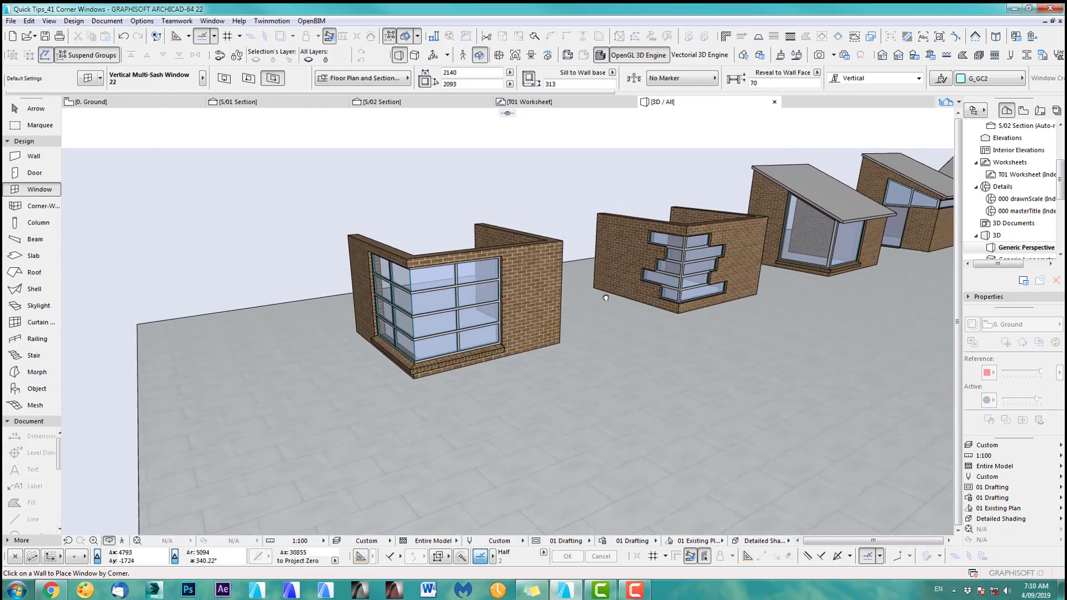
pyautogui.scroll(3, 615, 305)
pyautogui.moveTo(775, 276); pyautogui.dragTo(298, 386, button='middle')
pyautogui.moveTo(681, 281); pyautogui.dragTo(384, 353, button='middle')
pyautogui.scroll(3, 547, 322)
pyautogui.scroll(2, 547, 322)
pyautogui.moveTo(639, 280); pyautogui.dragTo(508, 321, button='middle')
pyautogui.scroll(3, 601, 325)
pyautogui.scroll(2, 601, 324)
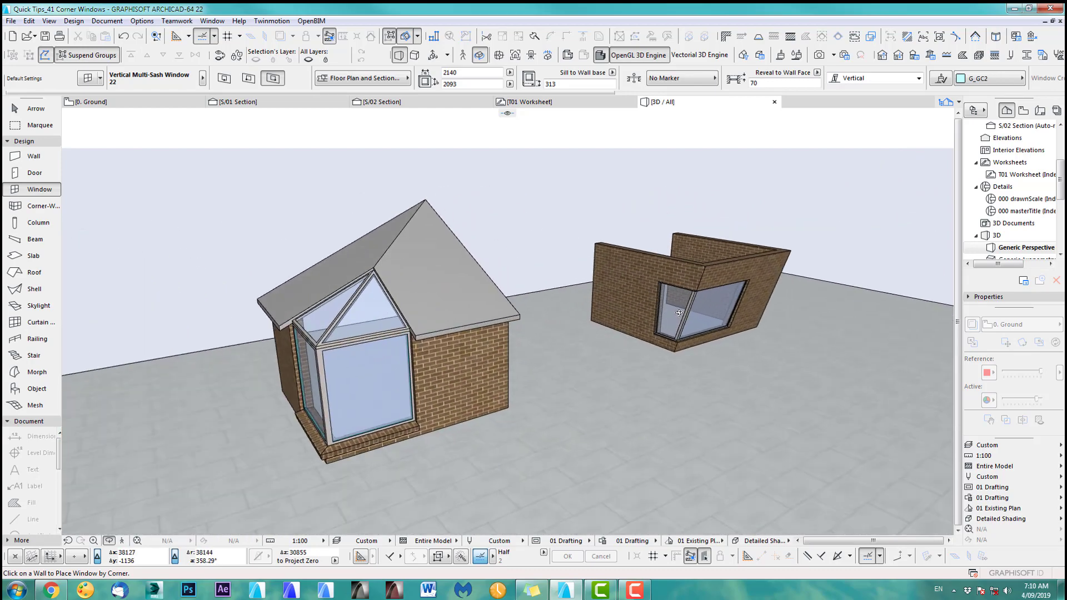
pyautogui.moveTo(639, 311); pyautogui.dragTo(755, 248, button='middle')
pyautogui.scroll(-3, 681, 278)
pyautogui.moveTo(676, 303); pyautogui.dragTo(678, 332, button='middle')
pyautogui.scroll(-5, 678, 331)
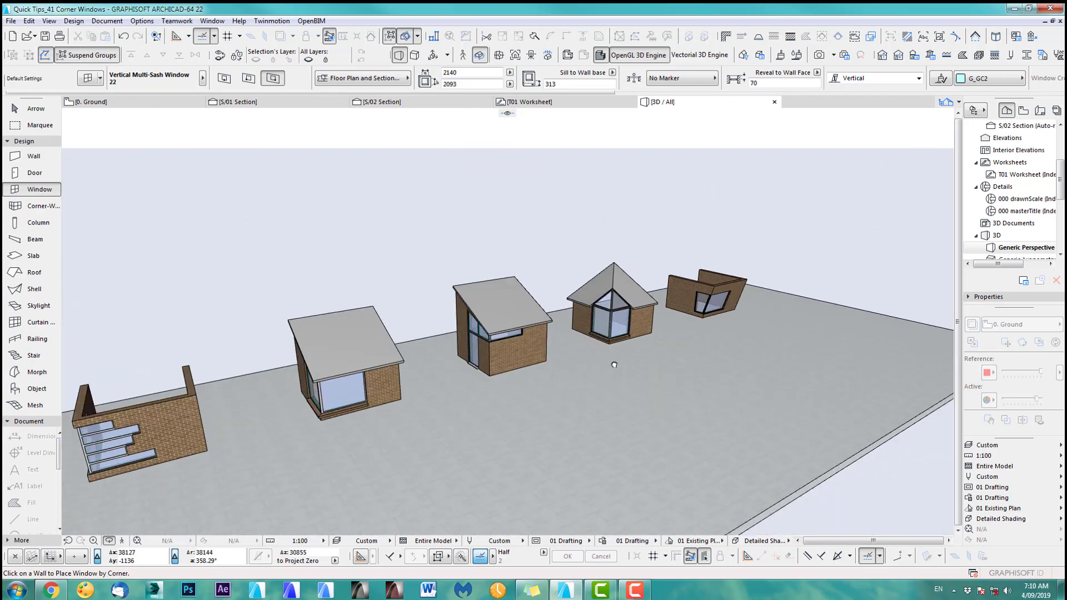
pyautogui.moveTo(481, 380); pyautogui.dragTo(723, 285, button='middle')
# On the ground floor plan, copy the three walls of the first U-shaped sample to directly below the original.
pyautogui.press('F2')
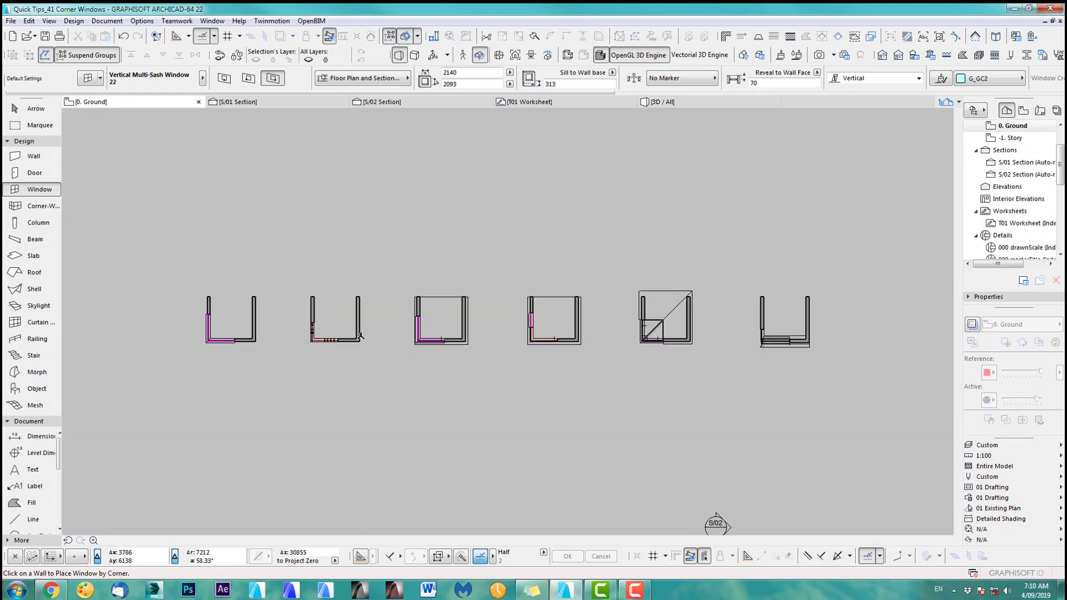
pyautogui.scroll(6, 579, 340)
pyautogui.scroll(-5, 500, 300)
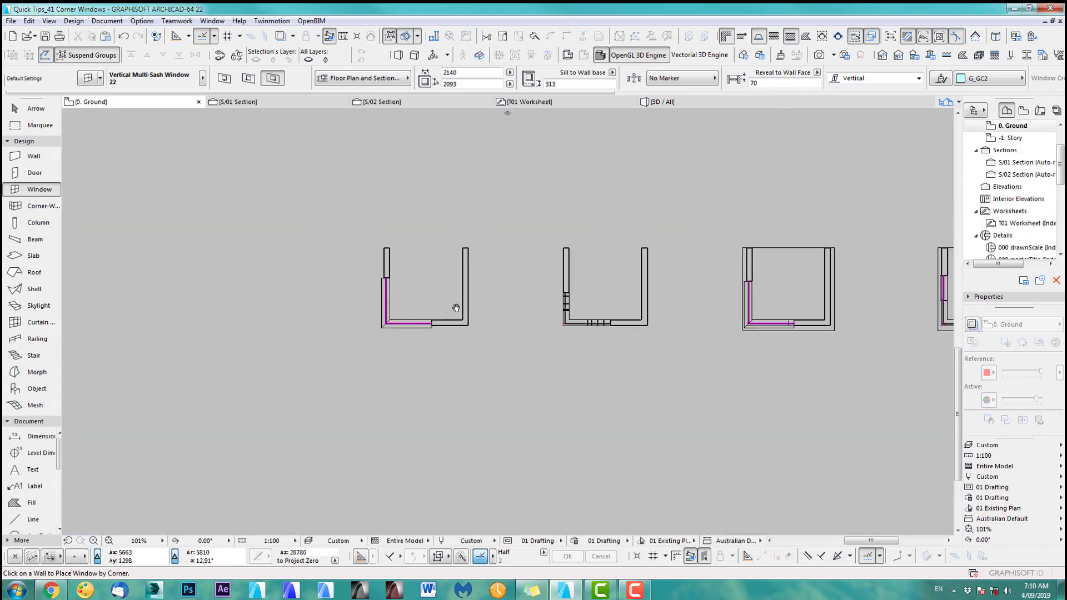
pyautogui.keyDown('shift'); pyautogui.click(425, 292); pyautogui.keyUp('shift')
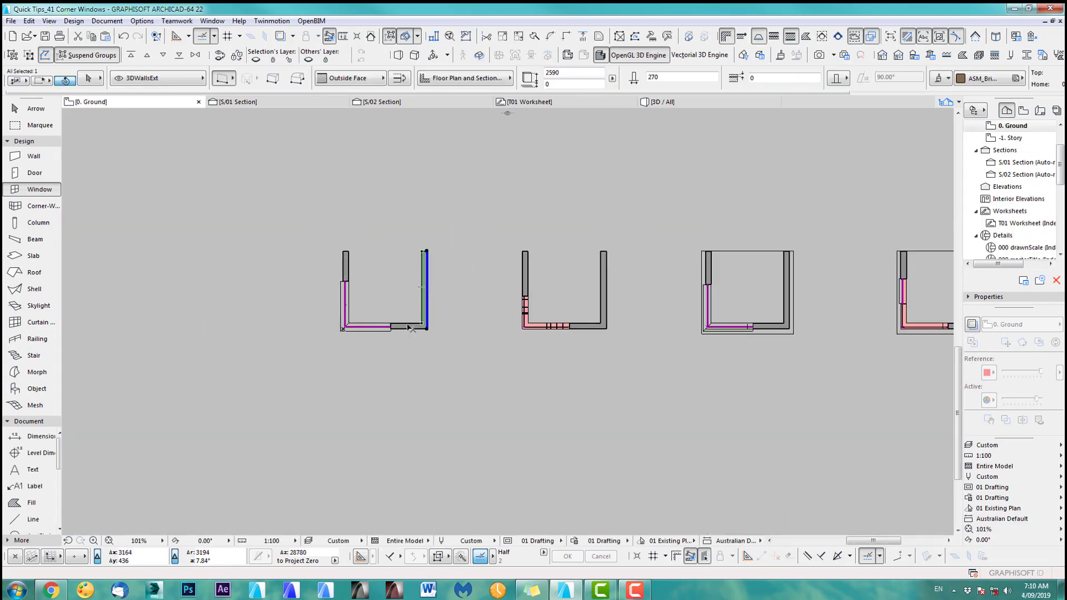
pyautogui.keyDown('shift'); pyautogui.click(346, 271); pyautogui.keyUp('shift')
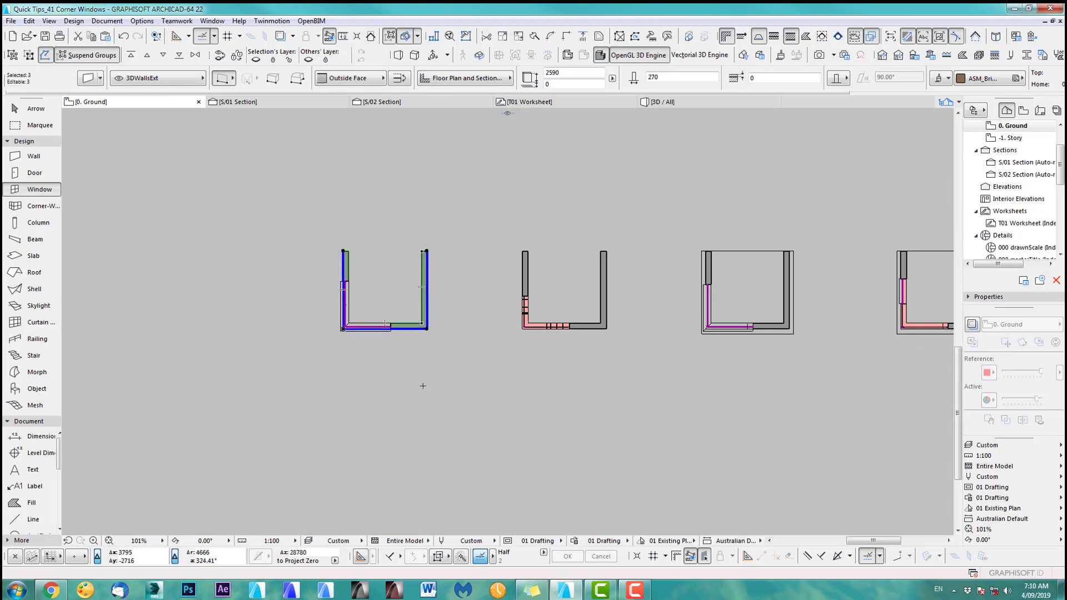
pyautogui.hotkey('ctrl', 'd')
pyautogui.click(465, 300)
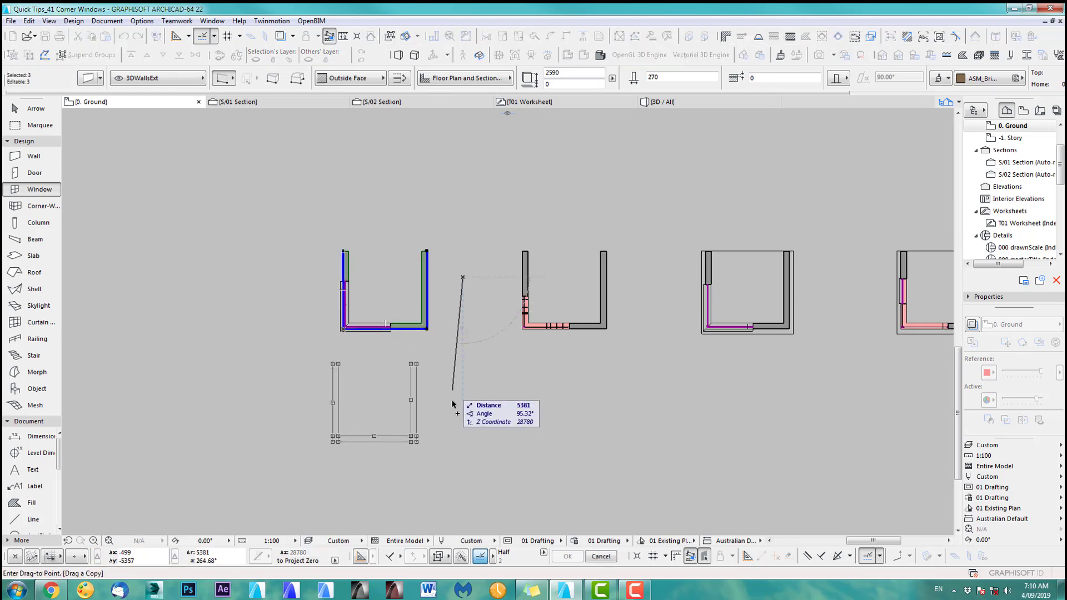
pyautogui.click(466, 448)
pyautogui.press('Escape')
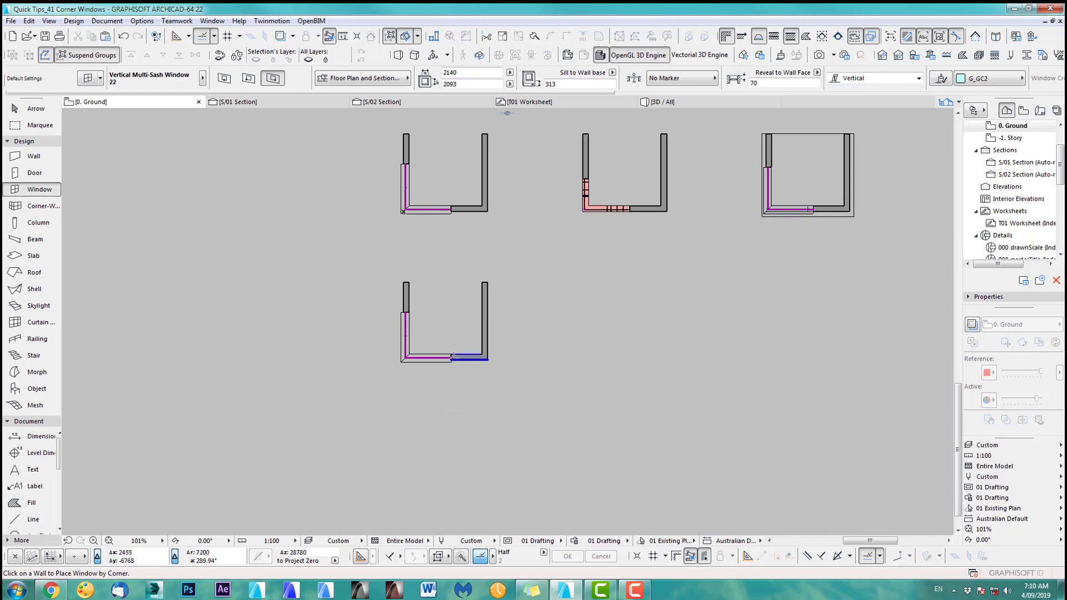
# Delete both halves of the corner window from the copied walls.
pyautogui.keyDown('shift'); pyautogui.click(421, 357); pyautogui.keyUp('shift')
pyautogui.keyDown('shift'); pyautogui.click(410, 314); pyautogui.keyUp('shift')
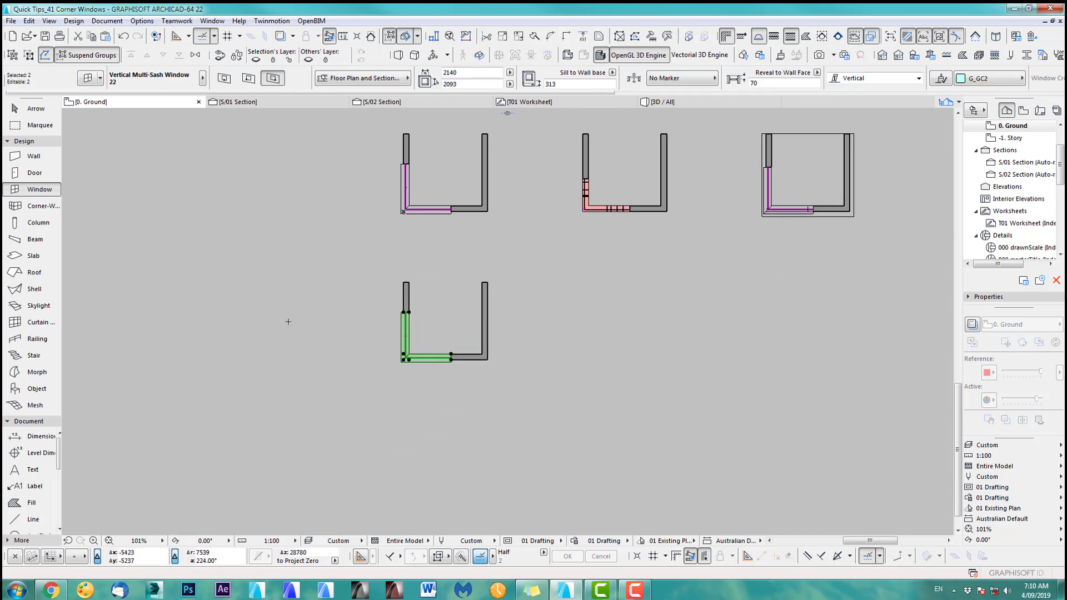
pyautogui.press('Delete')
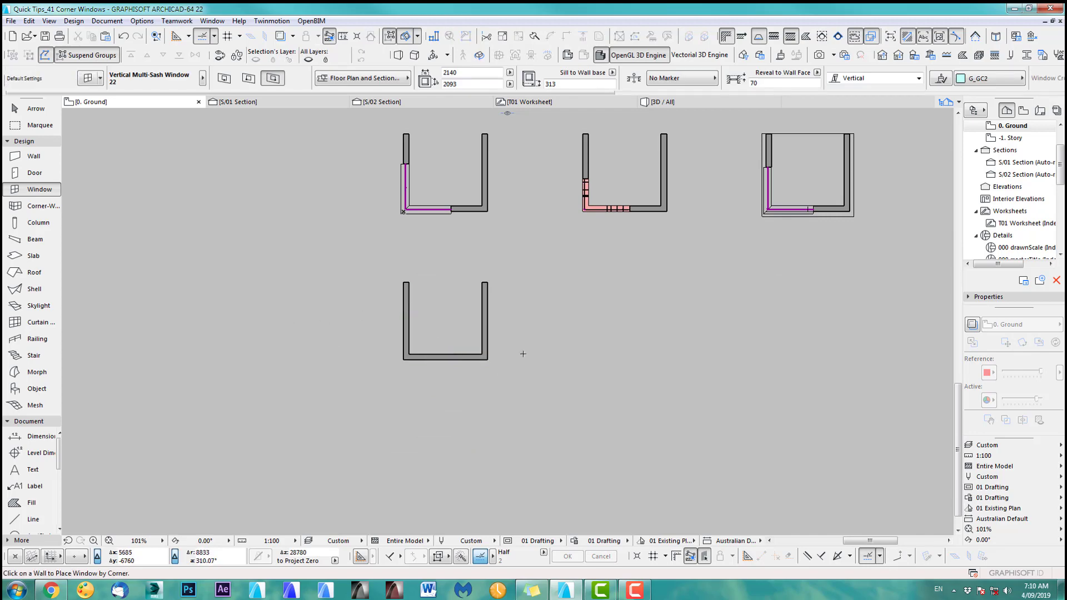
# Check the copied walls without windows in 3D and return to the floor plan.
pyautogui.press('F3')
pyautogui.keyDown('shift'); pyautogui.moveTo(467, 396); pyautogui.dragTo(503, 312, button='middle'); pyautogui.keyUp('shift')
pyautogui.scroll(2, 465, 328)
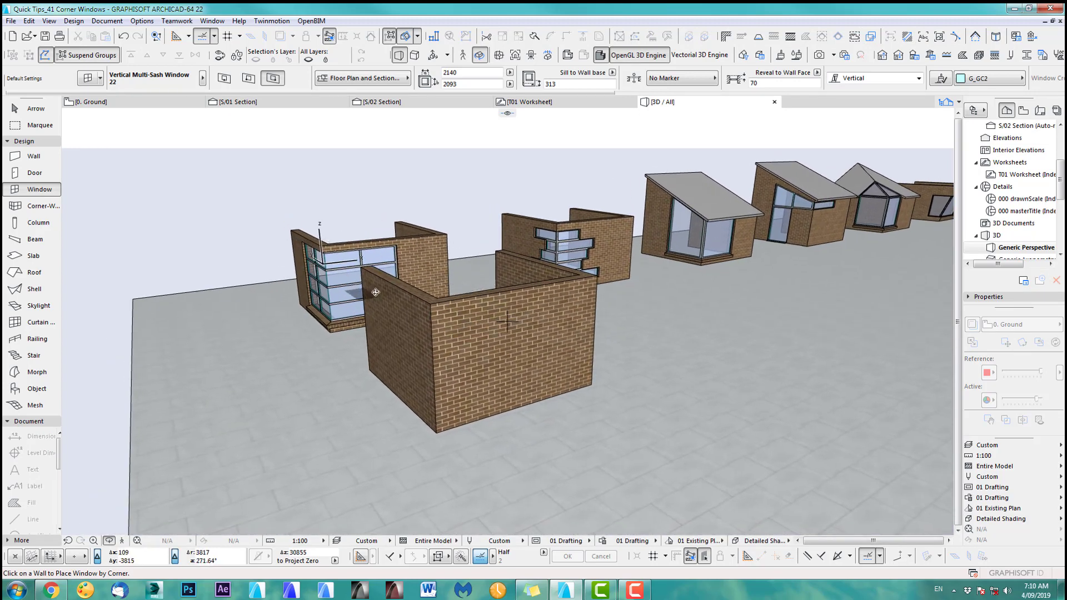
pyautogui.press('F2')
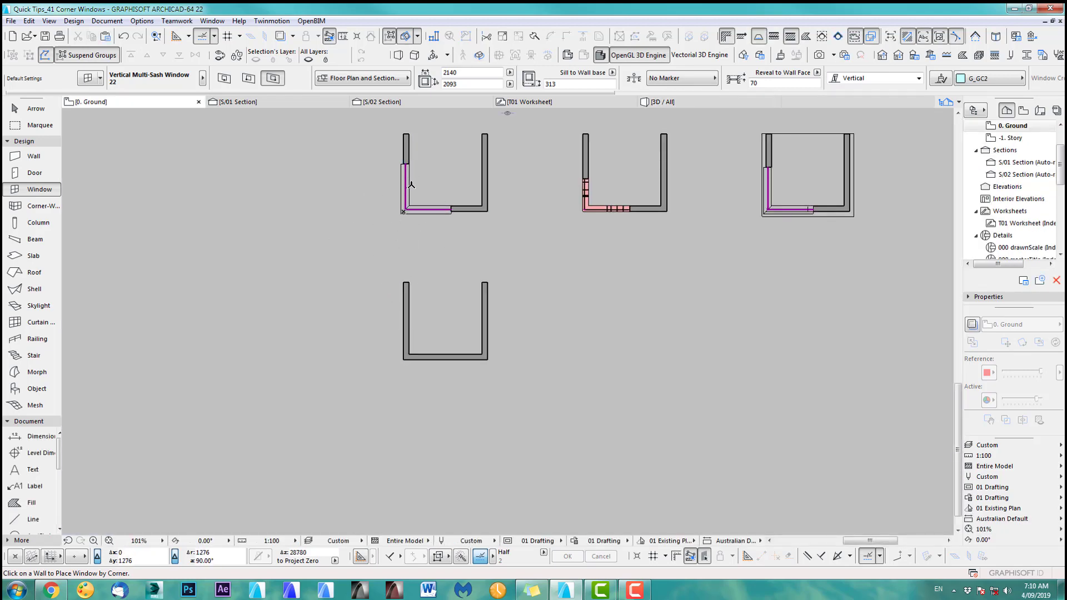
# Open the Corner-Window default settings for Vertical Multi-Sash Window 22 and display its Custom Corner options.
pyautogui.click(462, 211)
pyautogui.click(38, 210)
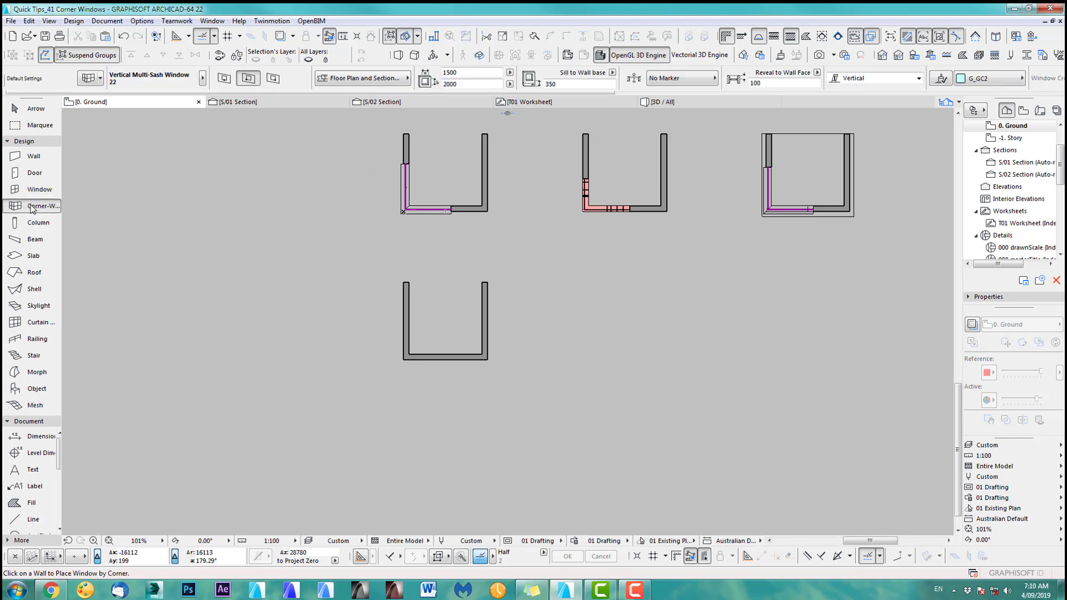
pyautogui.doubleClick(32, 207)
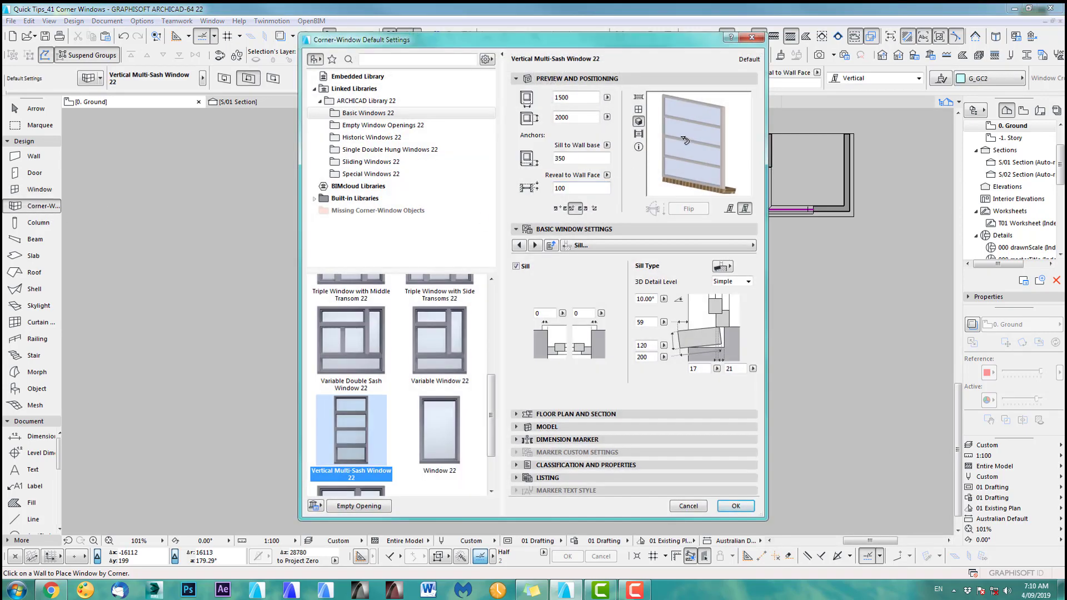
pyautogui.moveTo(684, 140); pyautogui.dragTo(727, 140)
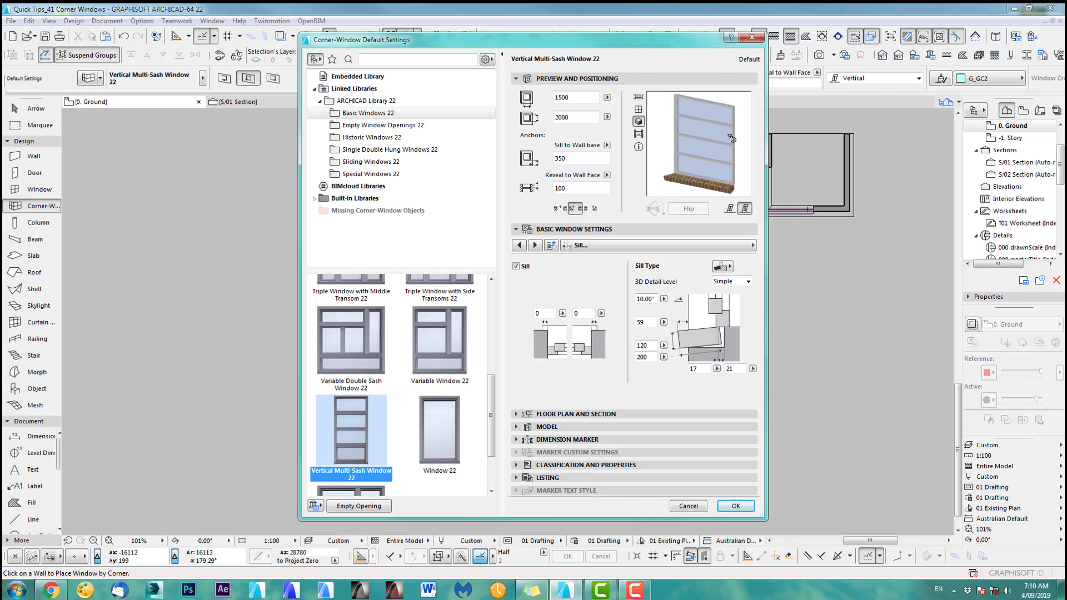
pyautogui.click(744, 140)
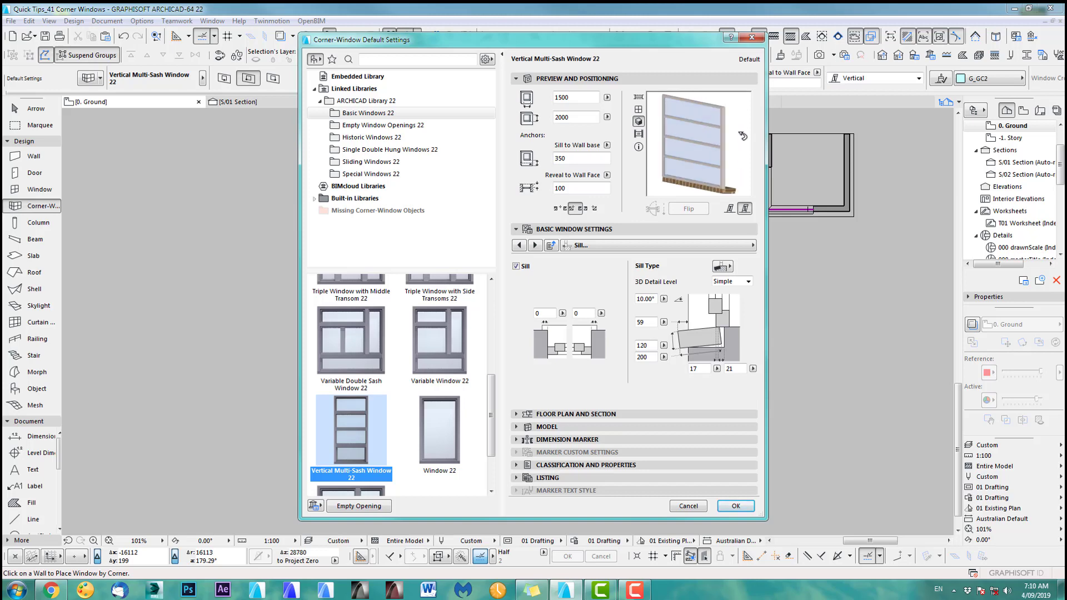
pyautogui.click(724, 147)
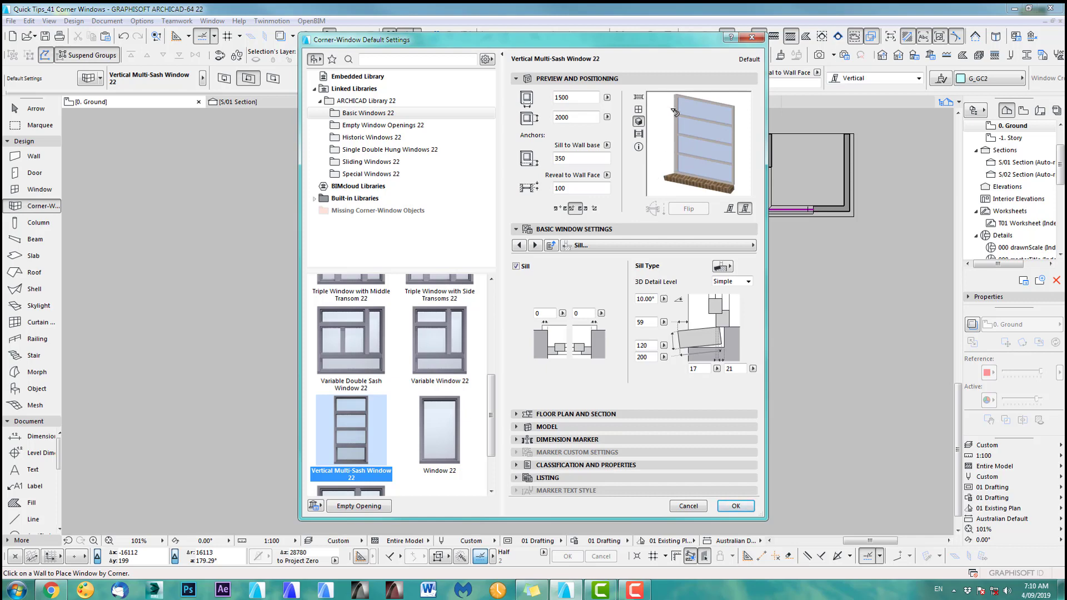
pyautogui.click(588, 247)
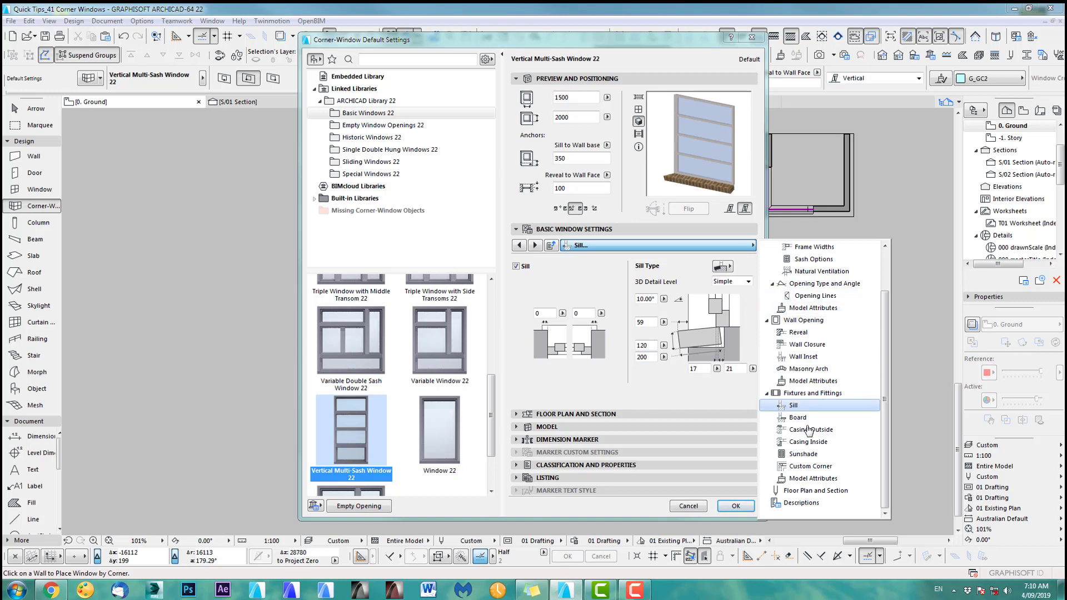
pyautogui.click(798, 468)
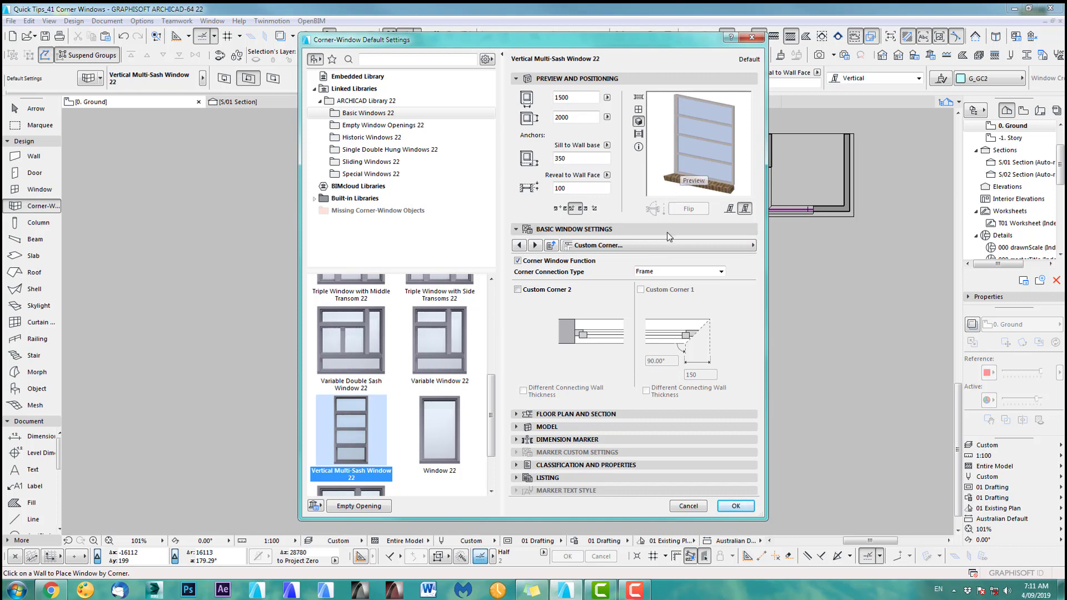
# Set the corner connection type to Glass and accept the corner window settings.
pyautogui.click(665, 272)
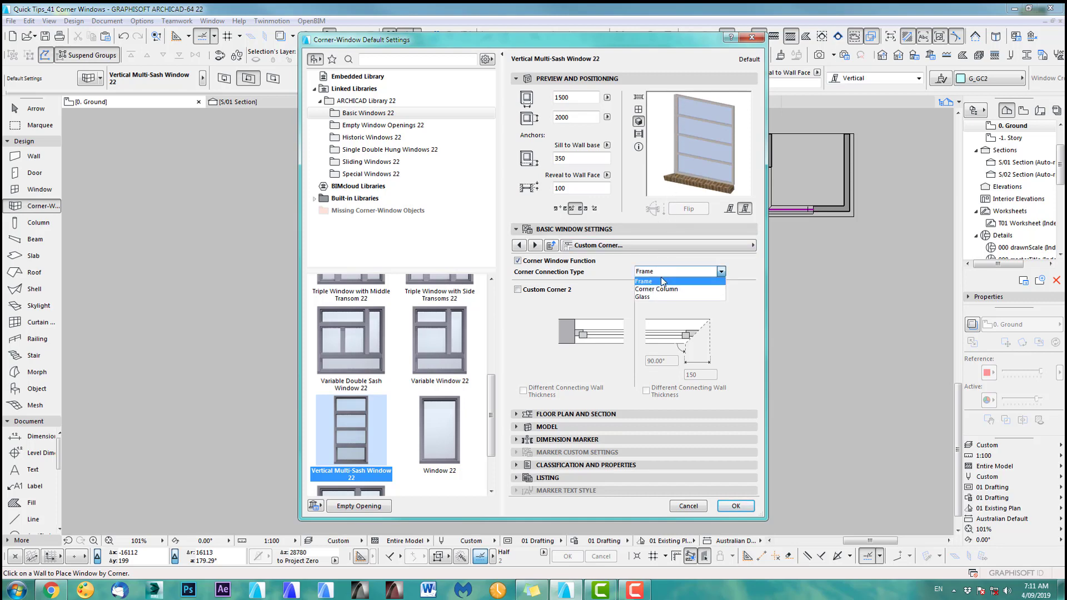
pyautogui.click(659, 289)
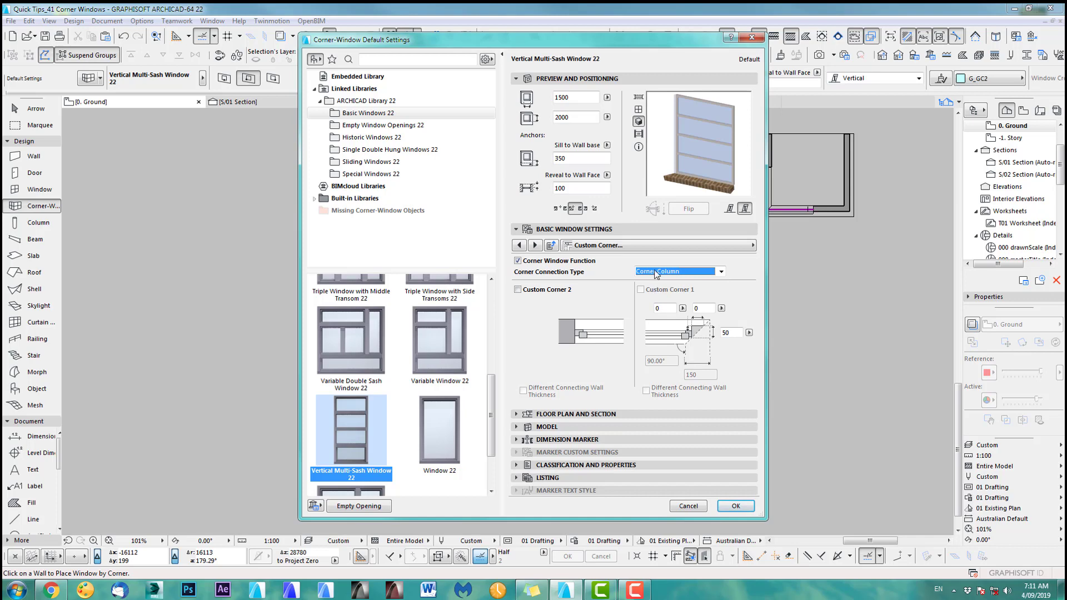
pyautogui.click(660, 269)
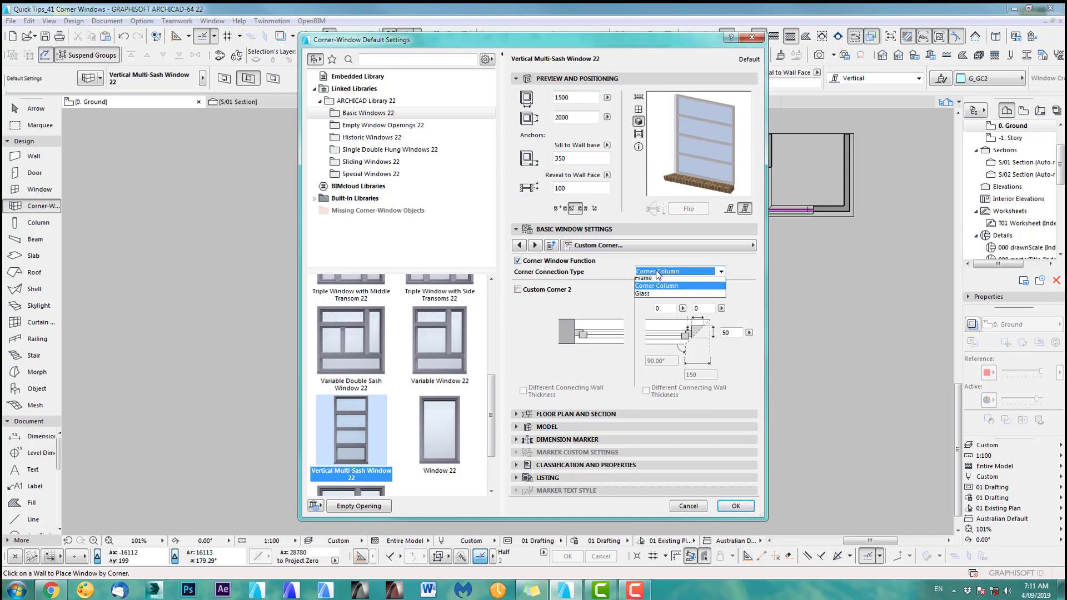
pyautogui.click(655, 300)
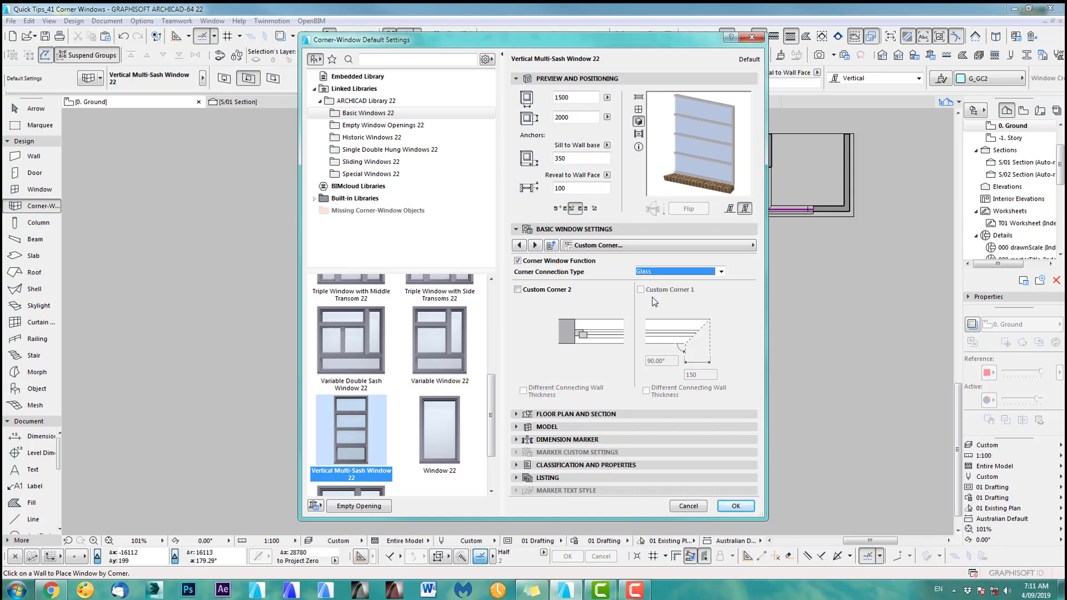
pyautogui.click(735, 506)
# Place the corner window at the lower-left outer corner of the copied walls.
pyautogui.scroll(5, 420, 381)
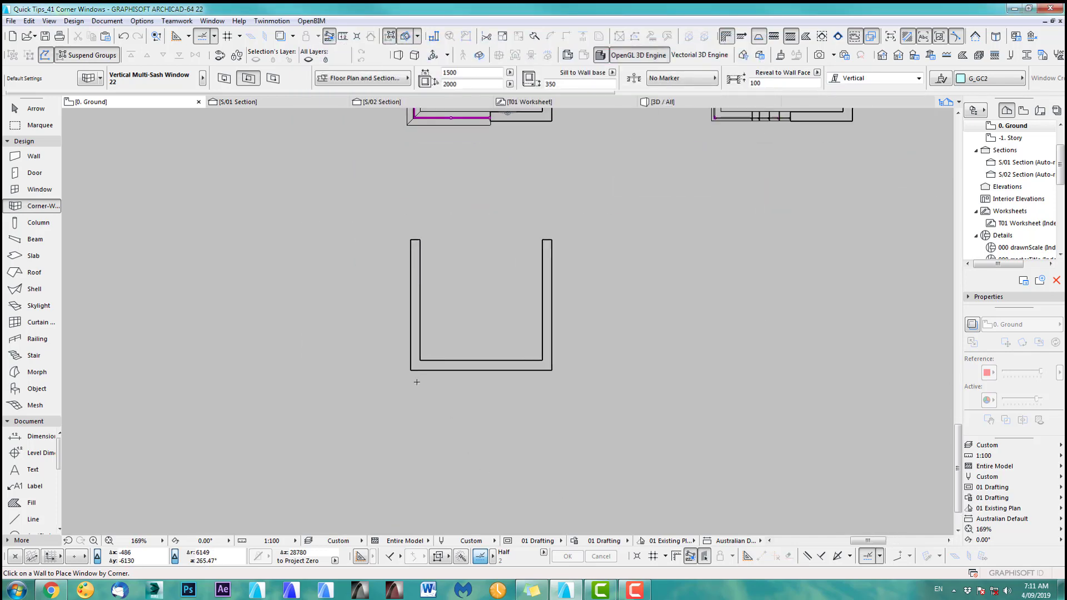
pyautogui.scroll(1, 423, 382)
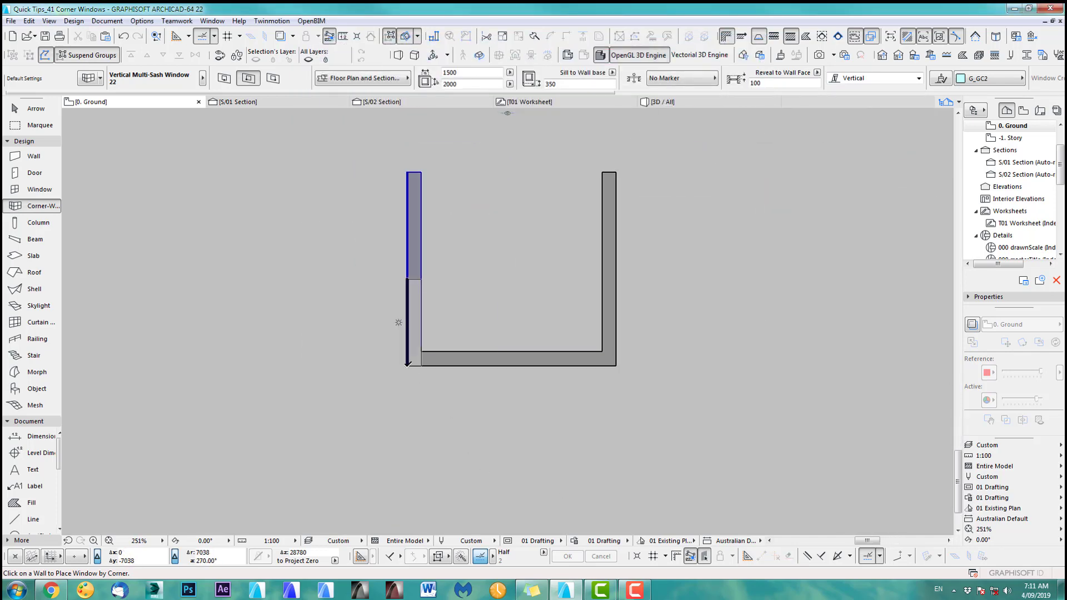
pyautogui.click(408, 365)
pyautogui.click(396, 407)
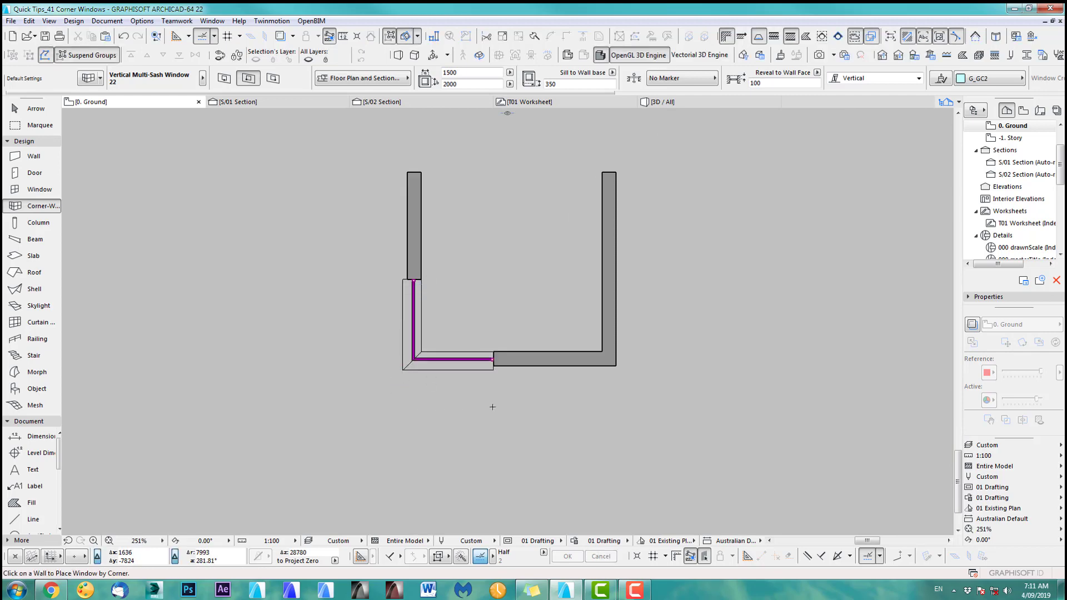
# Inspect the new glass-cornered window on the copied walls in 3D.
pyautogui.press('F3')
pyautogui.moveTo(492, 407); pyautogui.dragTo(695, 284, button='middle')
pyautogui.scroll(4, 694, 284)
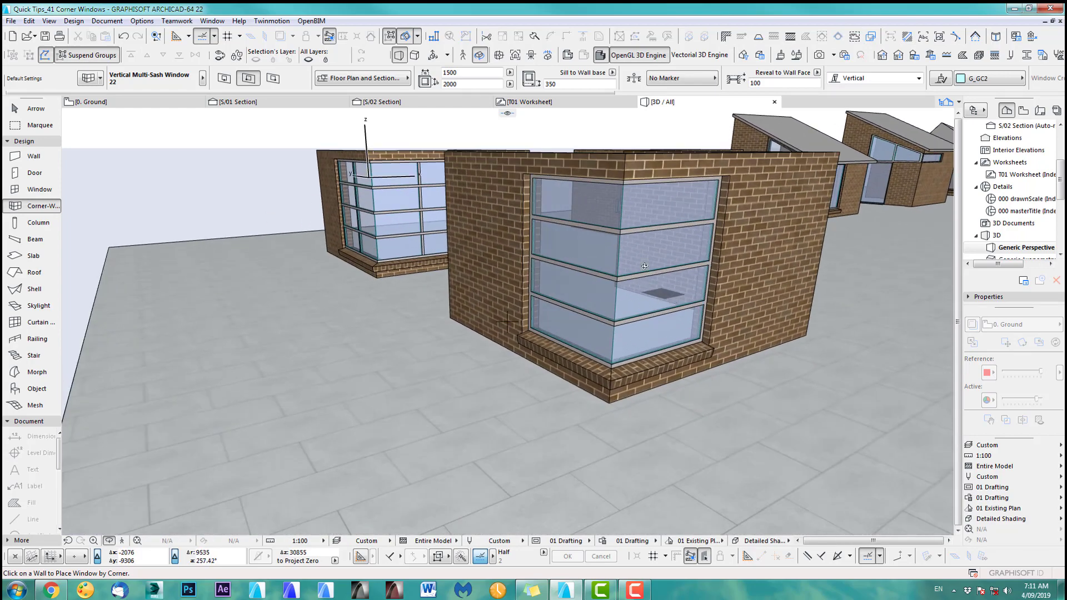
pyautogui.moveTo(625, 342); pyautogui.dragTo(612, 283)
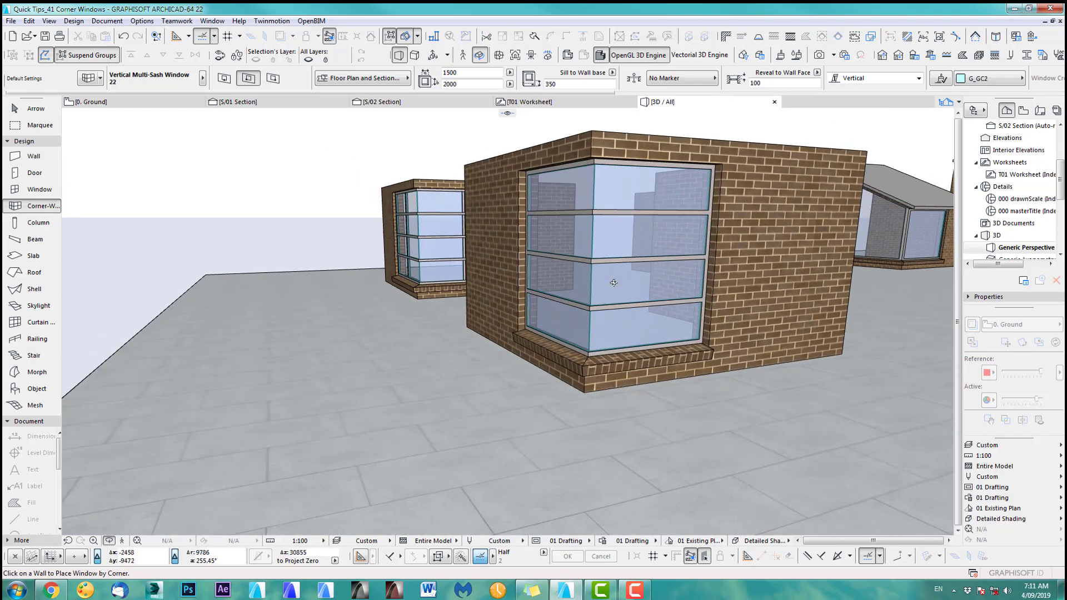
# Examine the glass-cornered window and the neighbouring walls' staggered corner windows in 3D.
pyautogui.scroll(3, 612, 284)
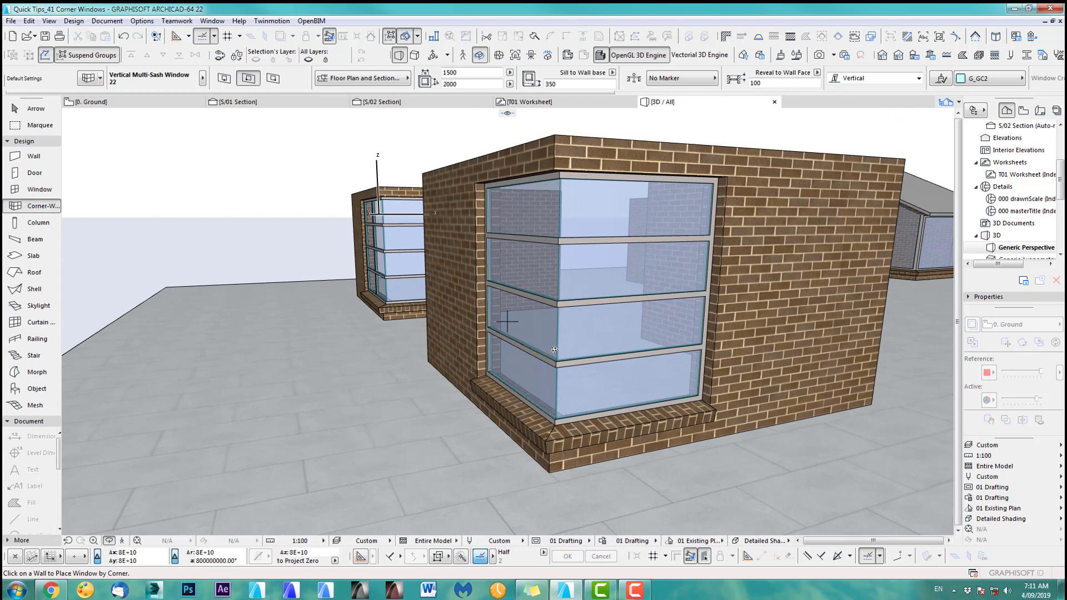
pyautogui.scroll(-6, 580, 377)
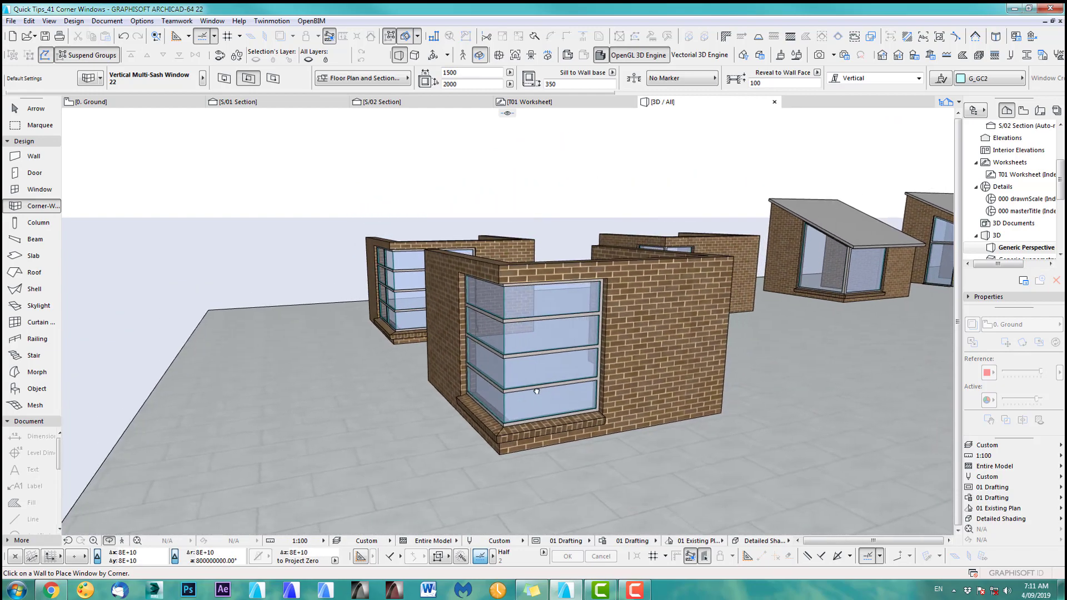
pyautogui.scroll(-2, 578, 395)
pyautogui.moveTo(645, 333); pyautogui.dragTo(367, 396, button='middle')
pyautogui.scroll(2, 491, 328)
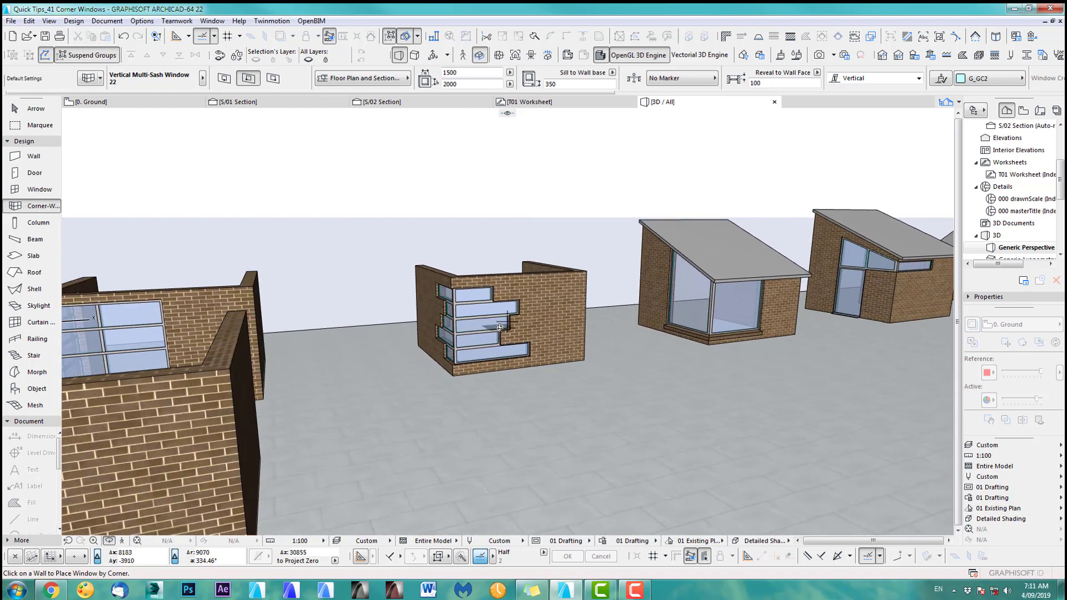
# Delete the copied walls carrying the glass-cornered window from the ground floor plan.
pyautogui.press('F2')
pyautogui.scroll(-5, 412, 401)
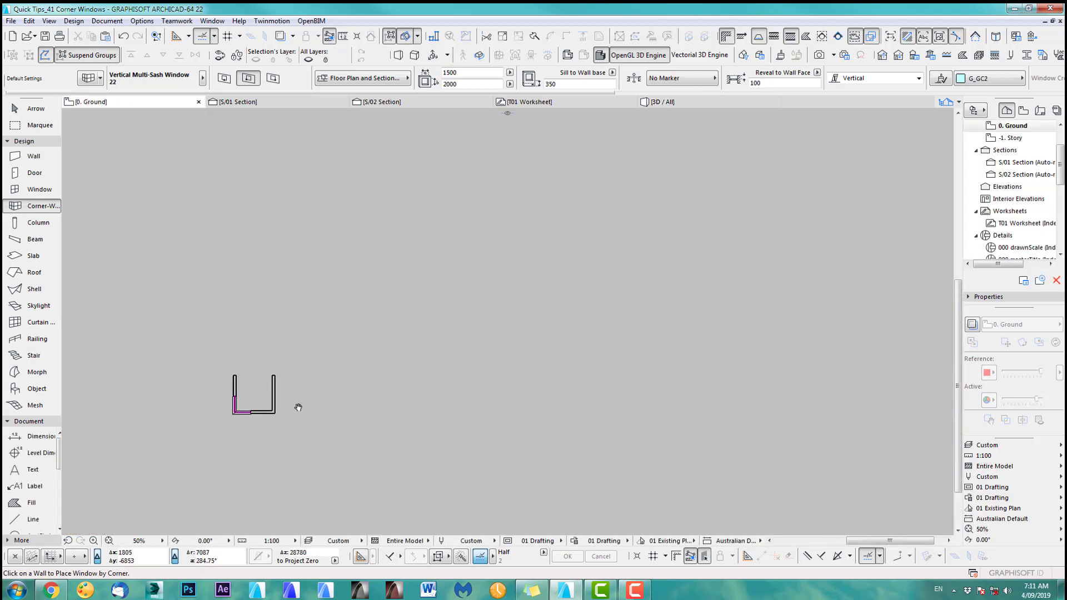
pyautogui.click(34, 108)
pyautogui.moveTo(139, 334); pyautogui.dragTo(280, 451)
pyautogui.press('Delete')
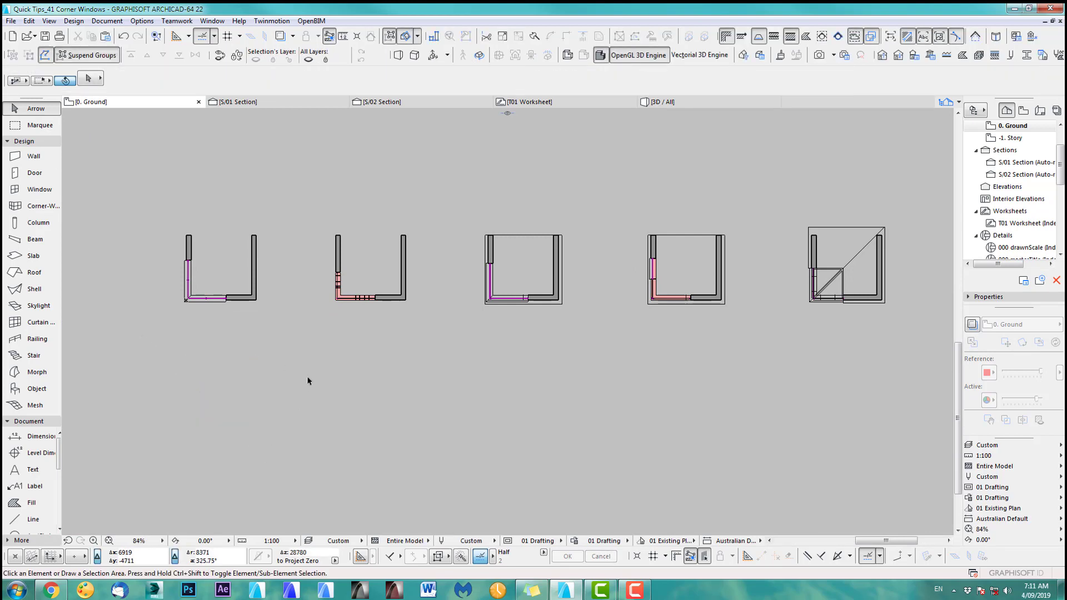
# Copy the three walls with the staggered corner windows to the empty area directly below the originals in plan.
pyautogui.click(342, 259)
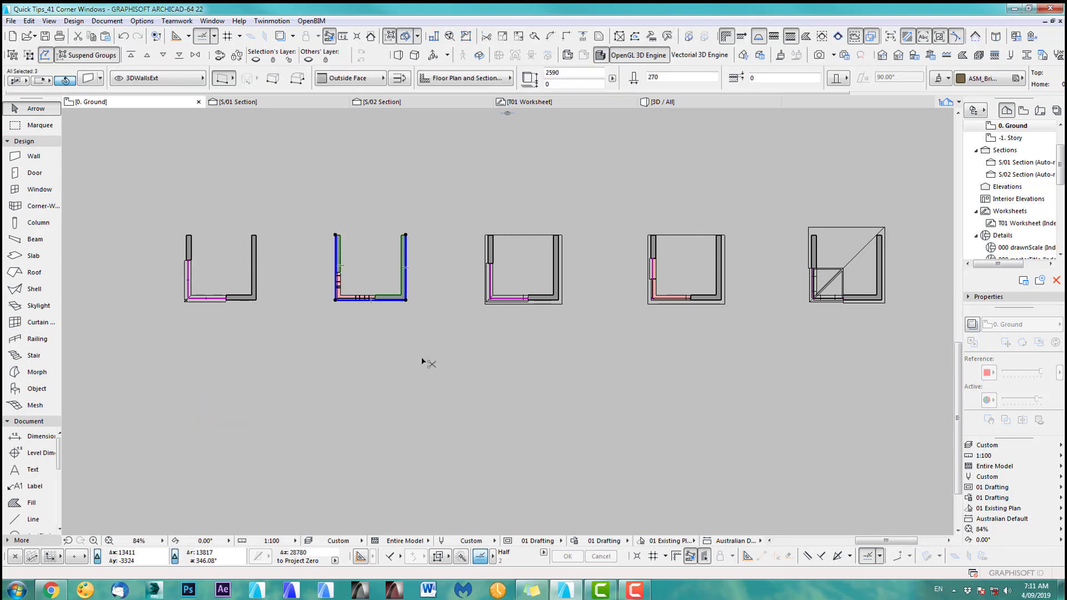
pyautogui.hotkey('ctrl', 'shift', 'd')
pyautogui.click(420, 258)
pyautogui.keyDown('shift'); pyautogui.click(429, 373); pyautogui.keyUp('shift')
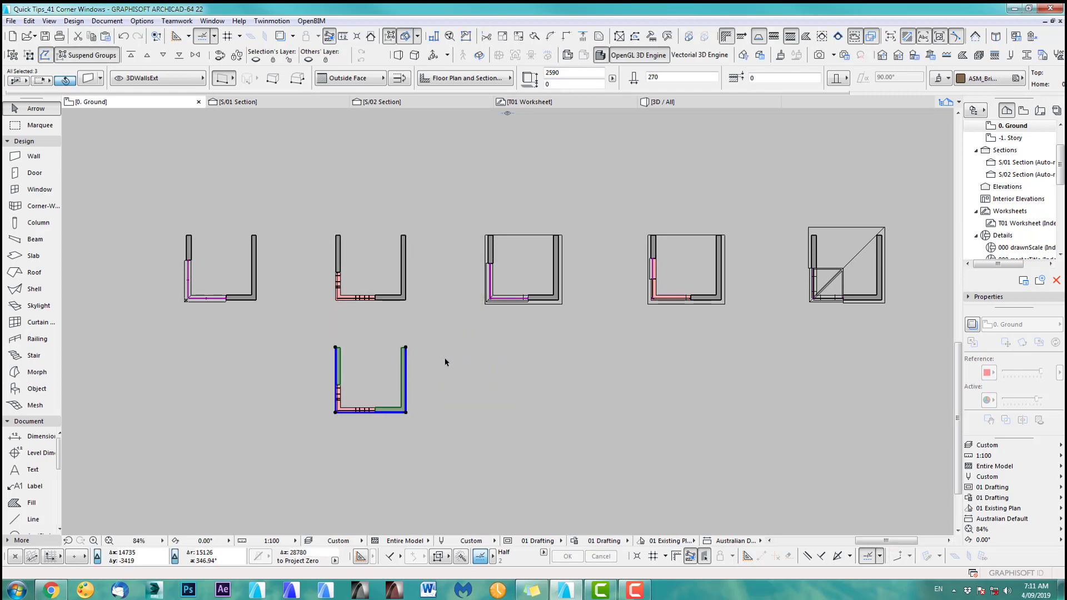
# Isolate the copied walls in 3D, delete all of their windows and return to the ground floor plan.
pyautogui.press('F5')
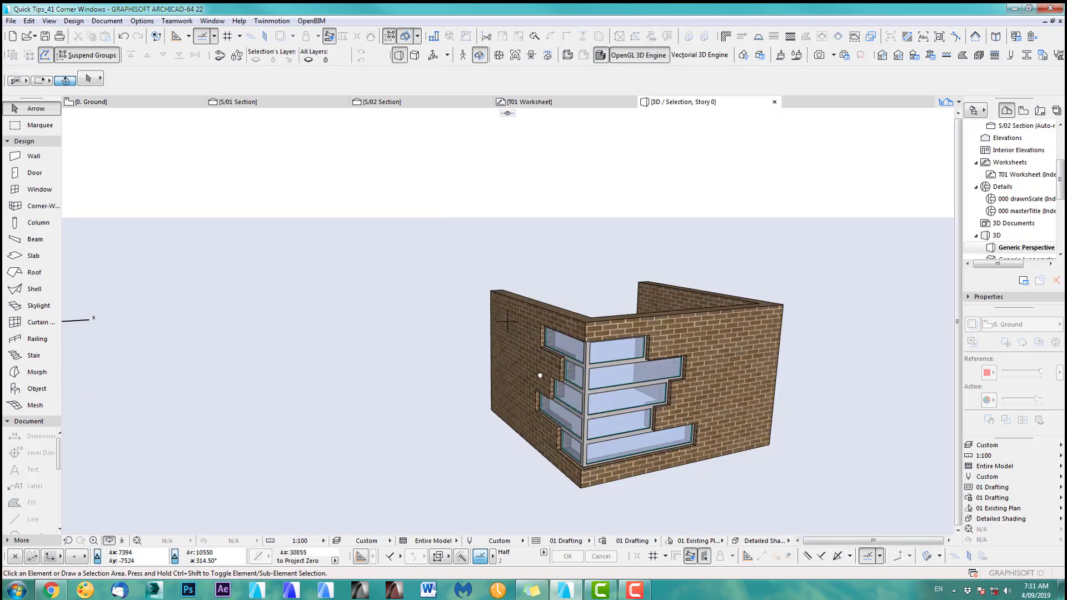
pyautogui.click(36, 190)
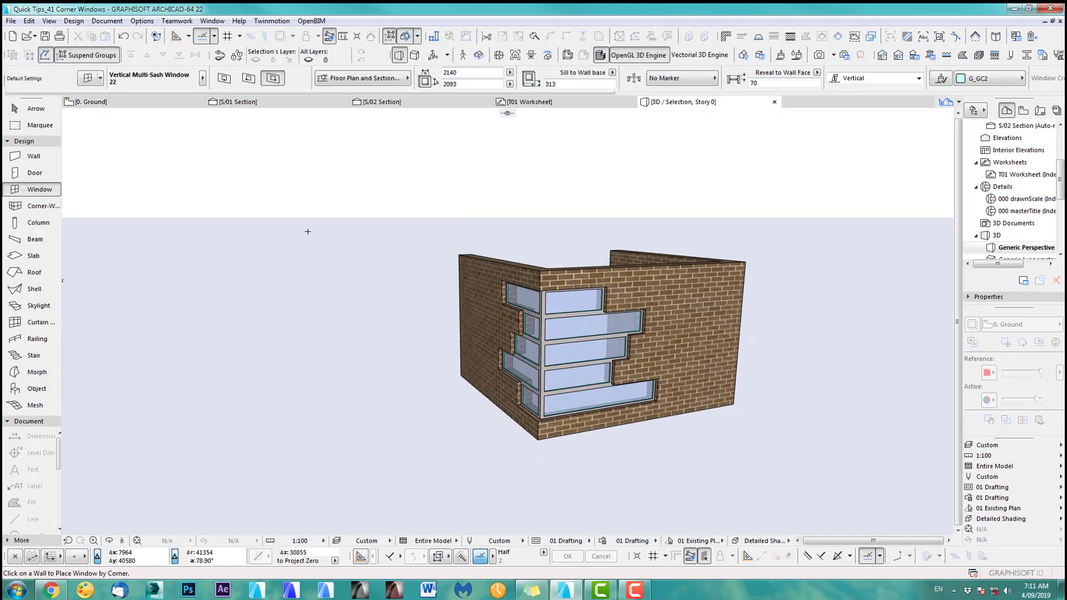
pyautogui.hotkey('ctrl', 'a')
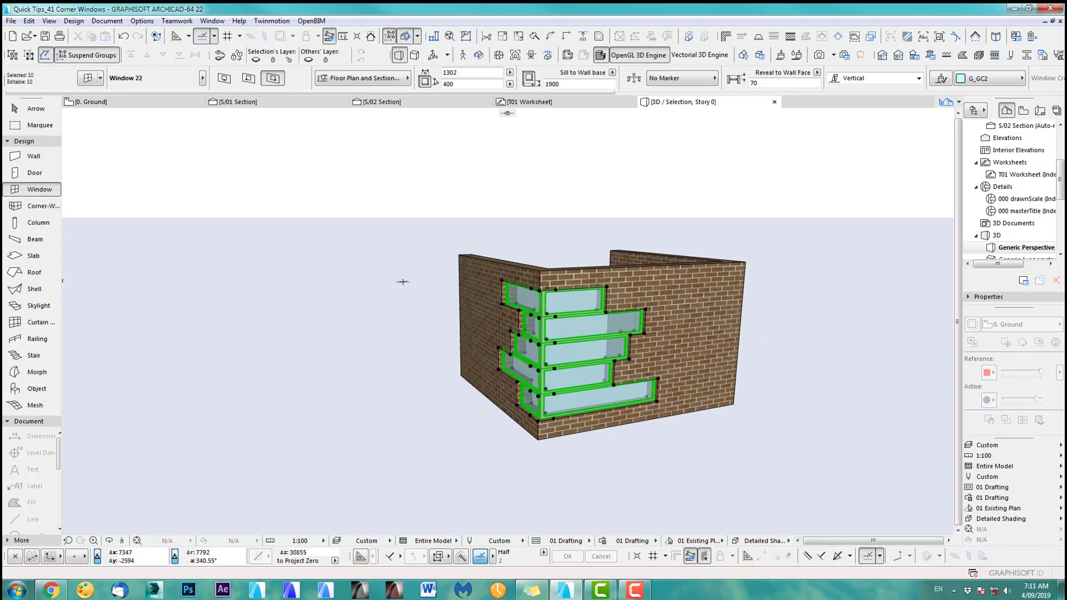
pyautogui.press('Delete')
pyautogui.press('F2')
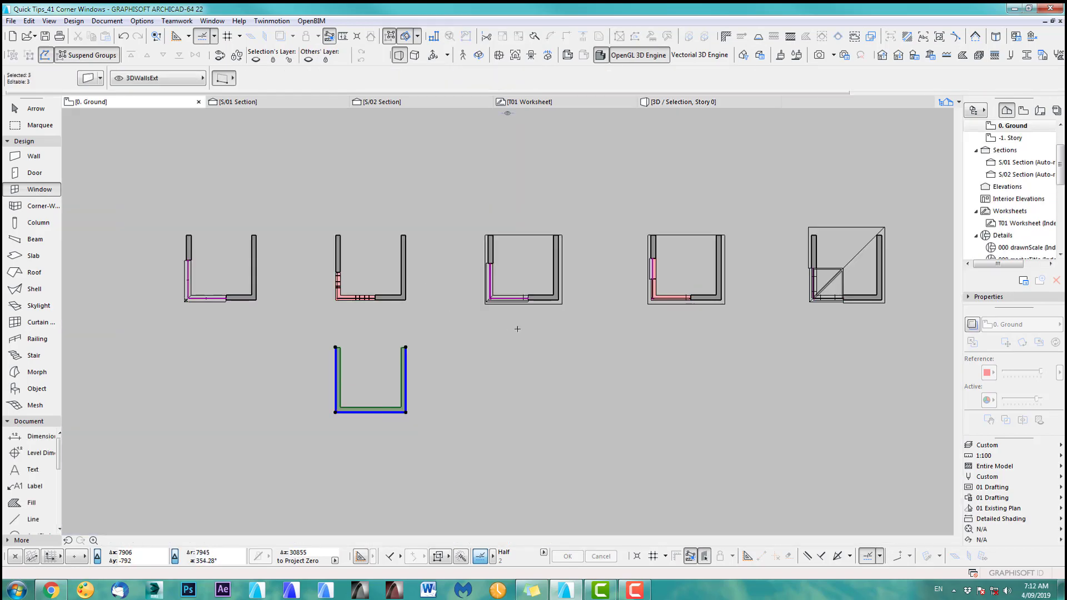
# Set the default window to Window 22, 2140 mm wide and 400 mm high, with a 300 mm sill to wall base.
pyautogui.scroll(3, 485, 365)
pyautogui.moveTo(472, 336); pyautogui.dragTo(498, 309, button='middle')
pyautogui.scroll(-2, 472, 334)
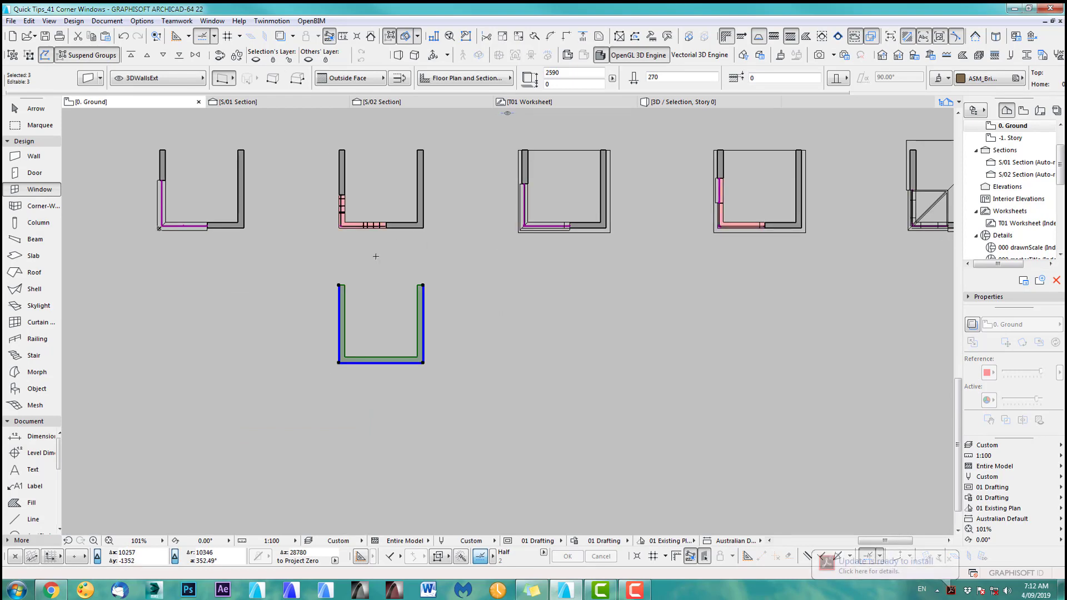
pyautogui.scroll(3, 342, 242)
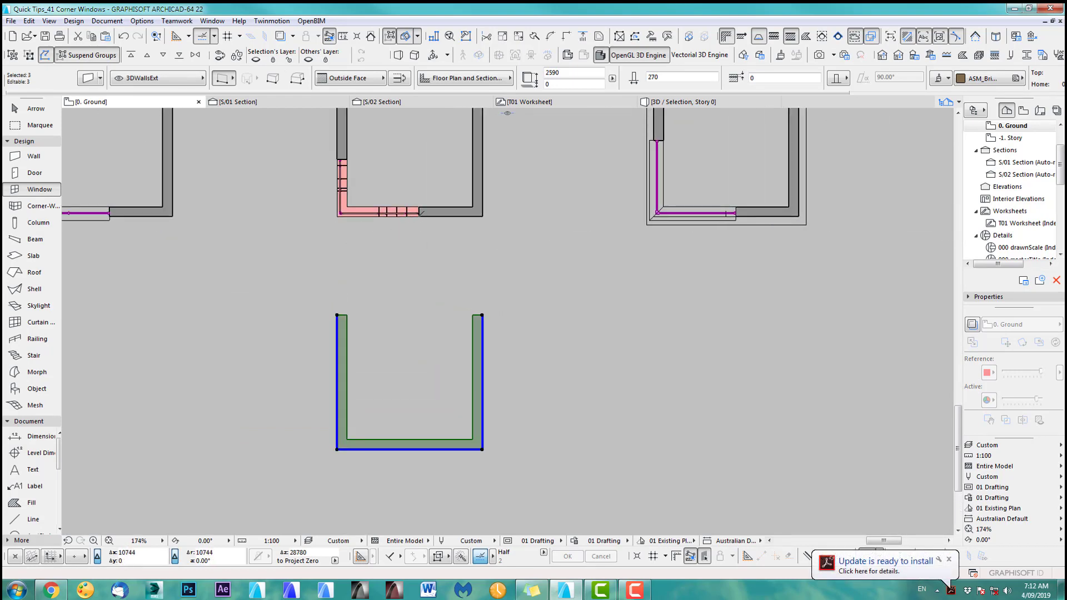
pyautogui.moveTo(421, 330); pyautogui.dragTo(450, 246, button='middle')
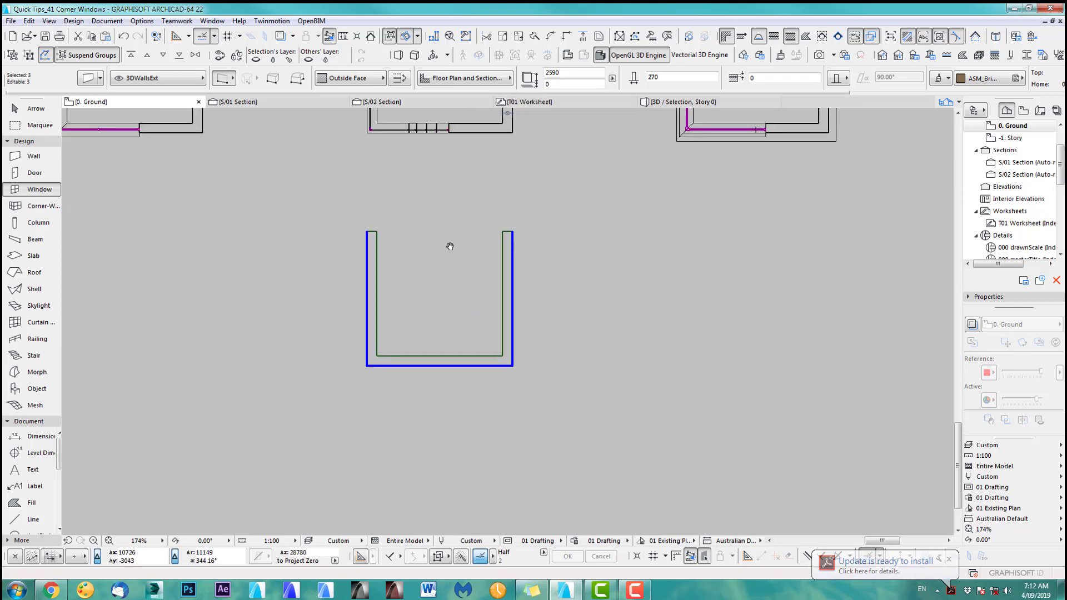
pyautogui.doubleClick(38, 189)
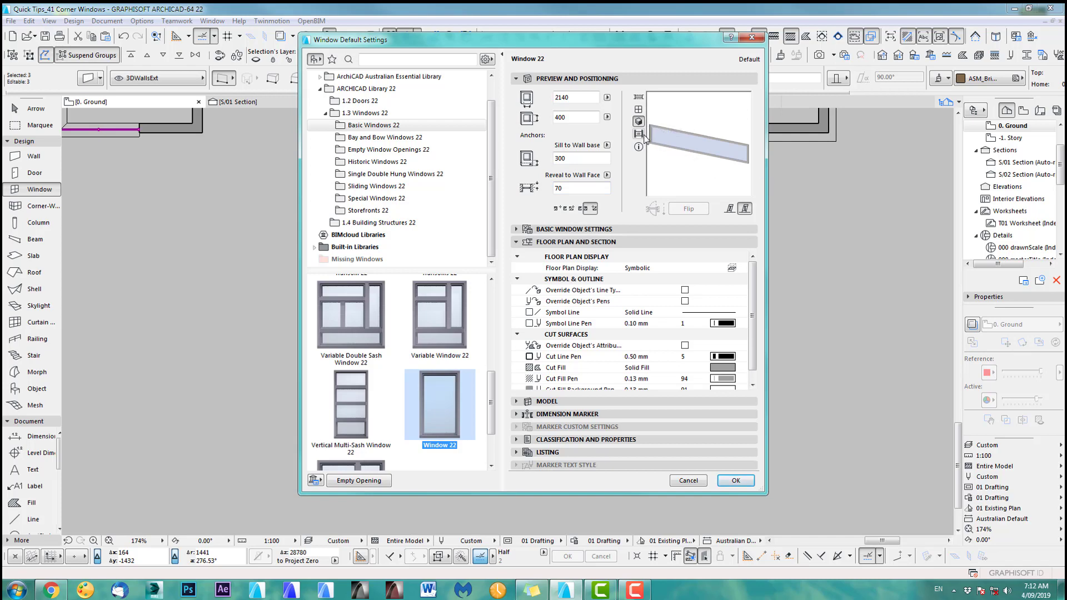
pyautogui.click(735, 481)
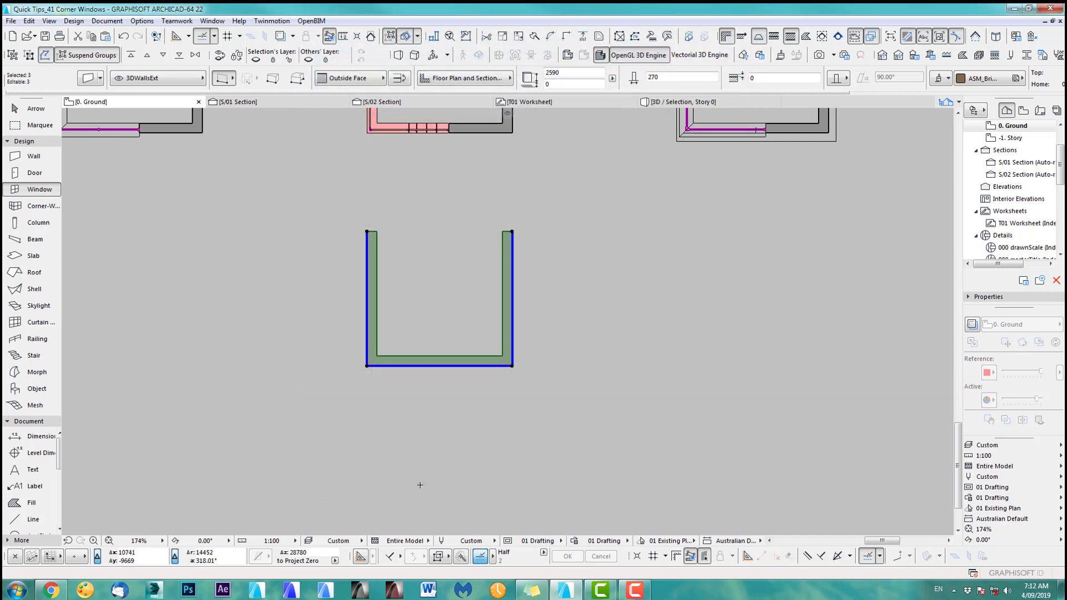
# Place a Window 22 in the bottom wall of the copied set, away from its corners.
pyautogui.scroll(2, 389, 417)
pyautogui.press('Escape')
pyautogui.scroll(2, 397, 359)
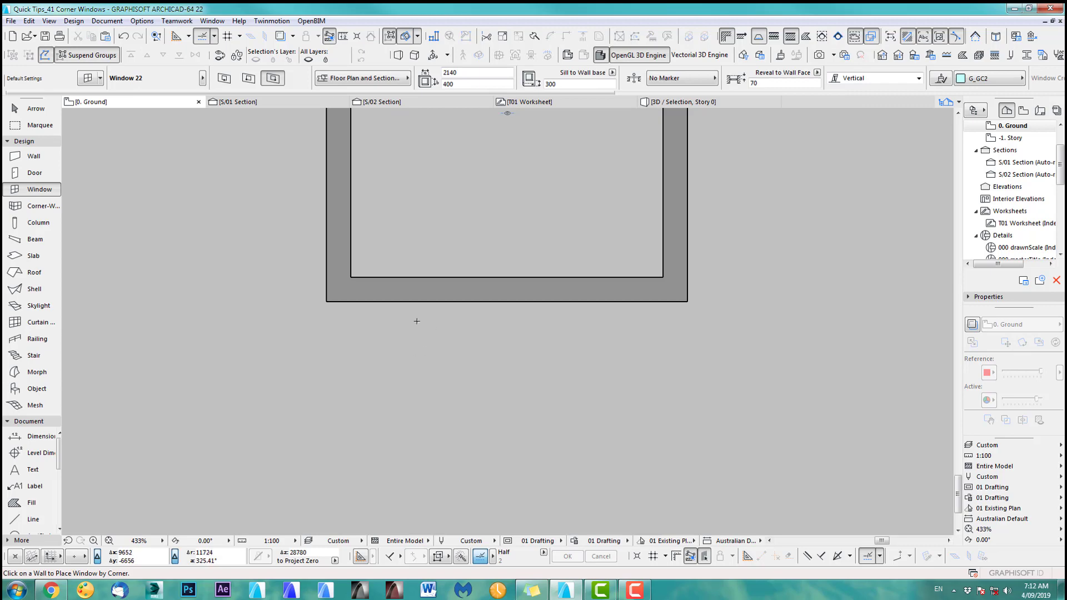
pyautogui.click(431, 301)
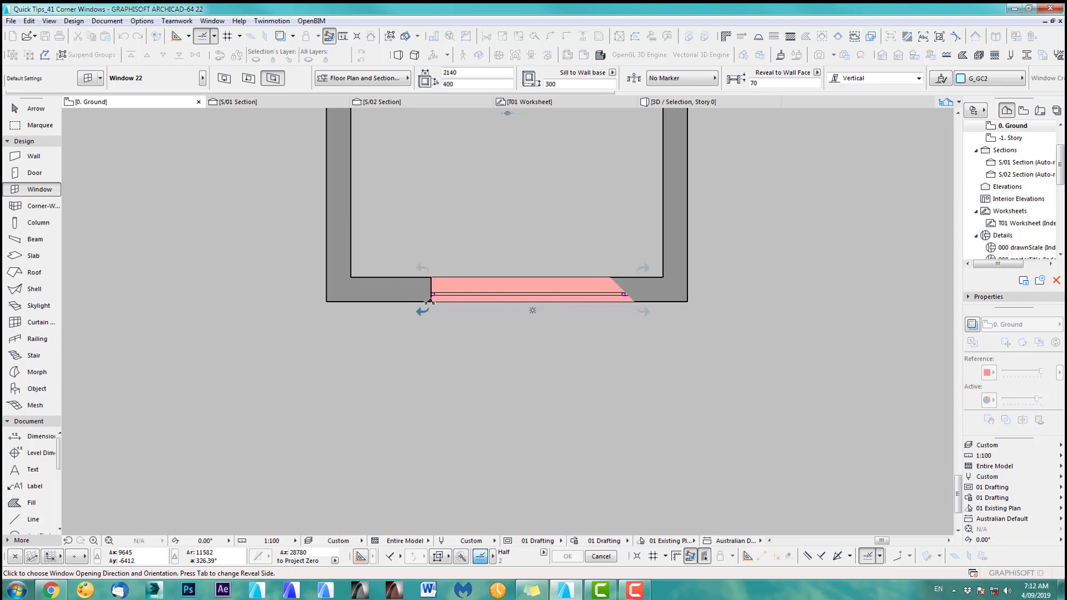
pyautogui.click(632, 305)
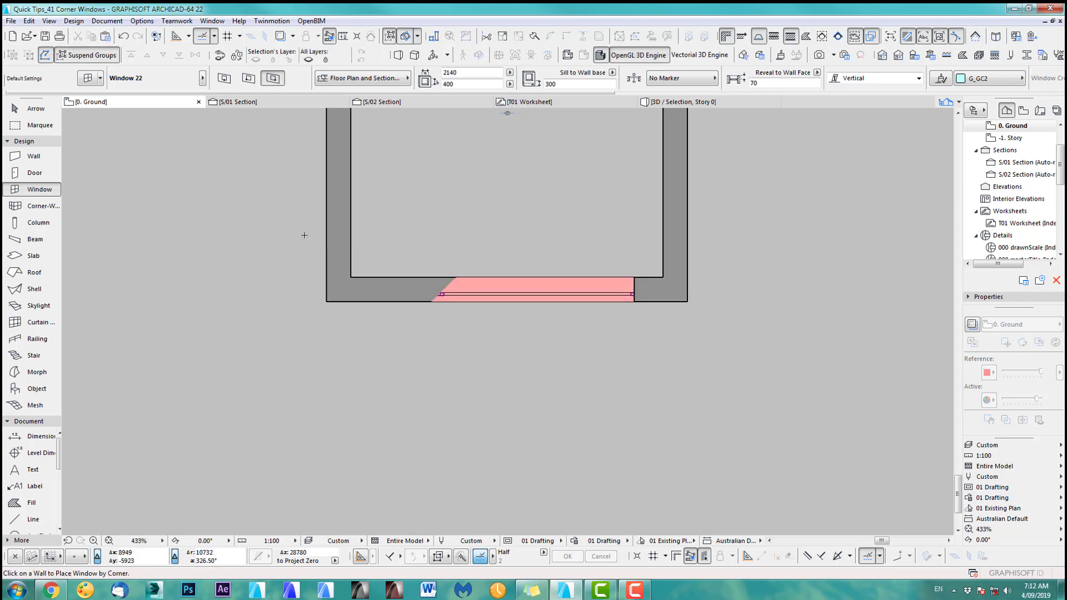
# Place a second Window 22 in the lower part of the copied set's left wall.
pyautogui.scroll(-2, 441, 357)
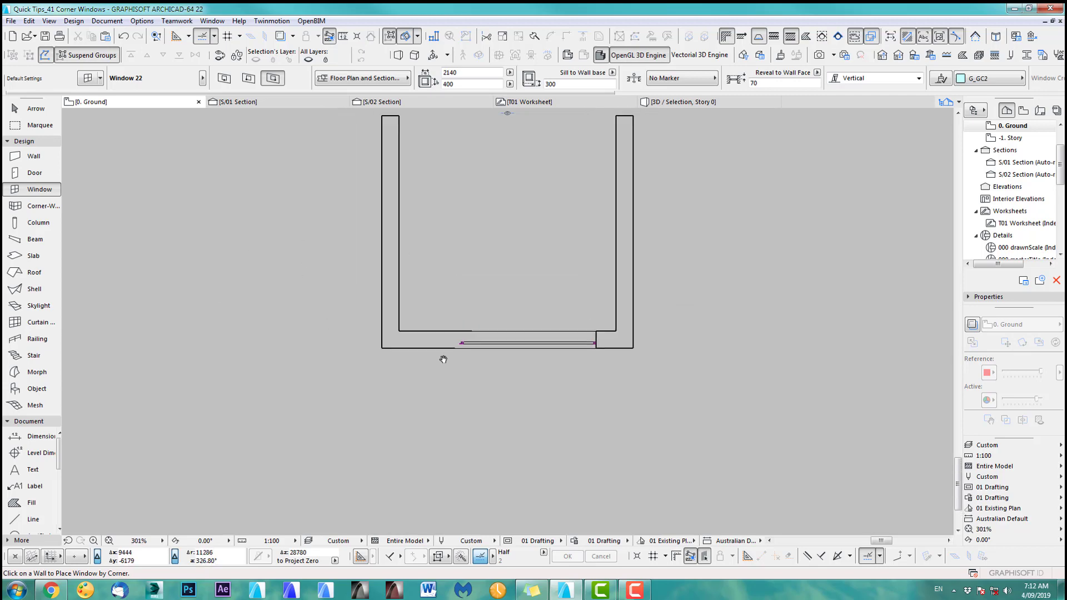
pyautogui.click(380, 222)
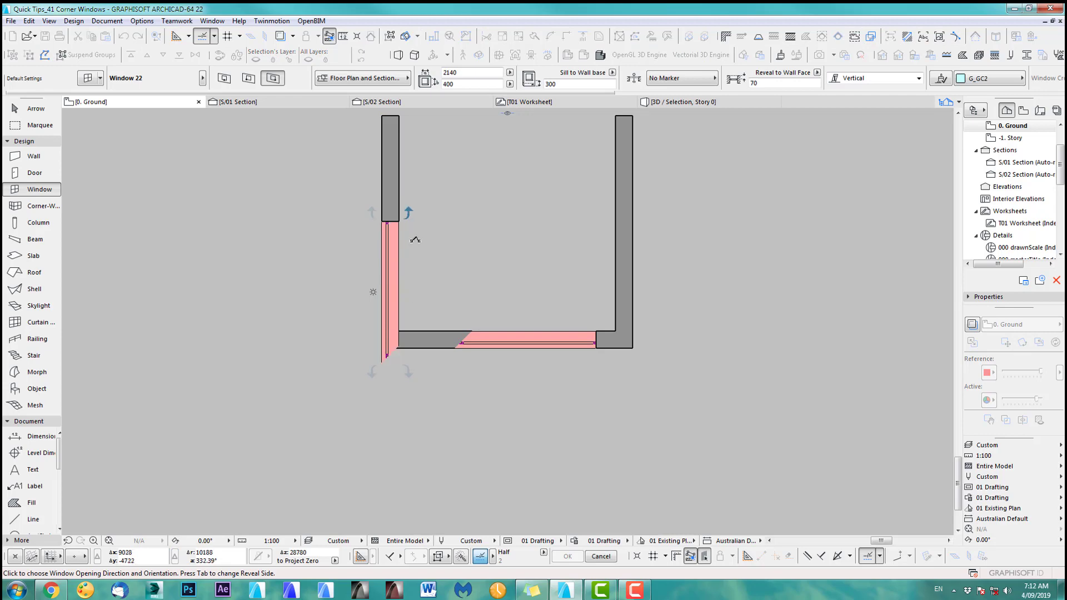
pyautogui.click(415, 239)
# Stretch the near ends of both windows to the outer lower-left wall corner so that they meet there.
pyautogui.keyDown('shift'); pyautogui.click(382, 364); pyautogui.keyUp('shift')
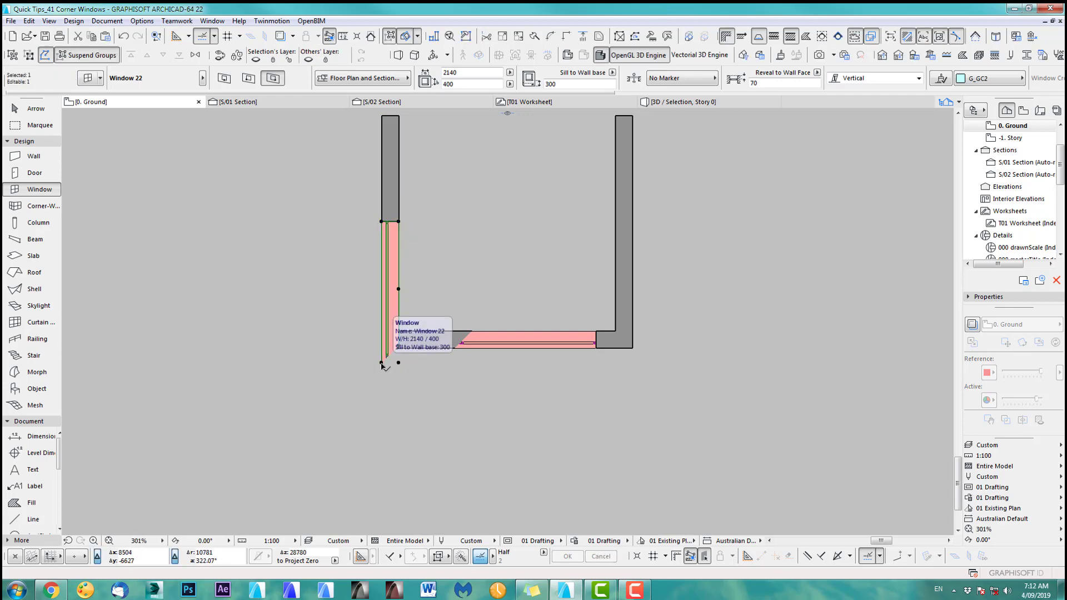
pyautogui.click(382, 363)
pyautogui.click(382, 349)
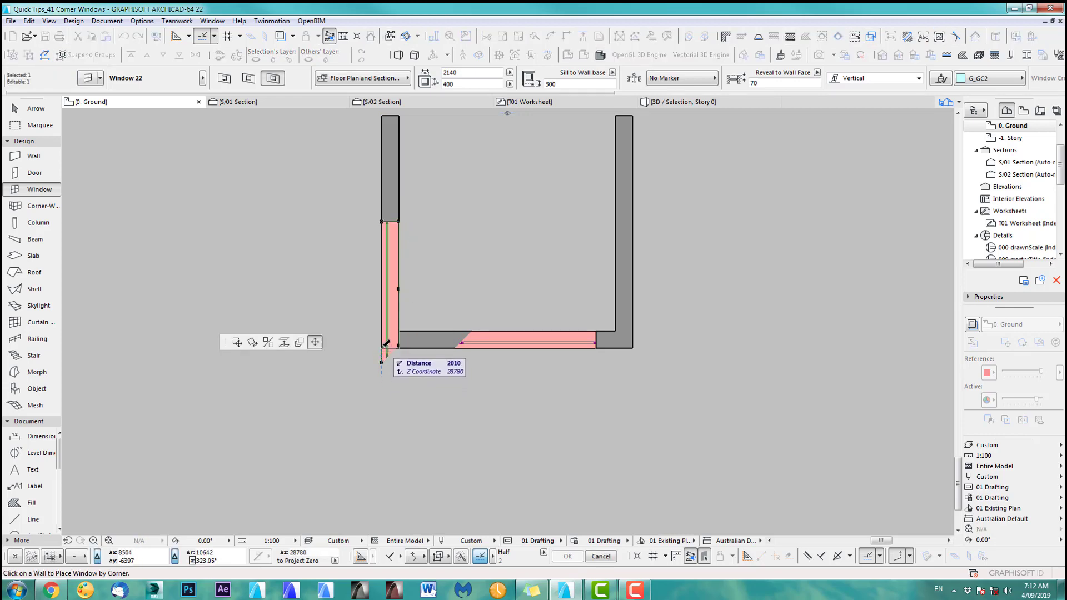
pyautogui.press('Escape')
pyautogui.keyDown('shift'); pyautogui.click(455, 349); pyautogui.keyUp('shift')
pyautogui.click(456, 349)
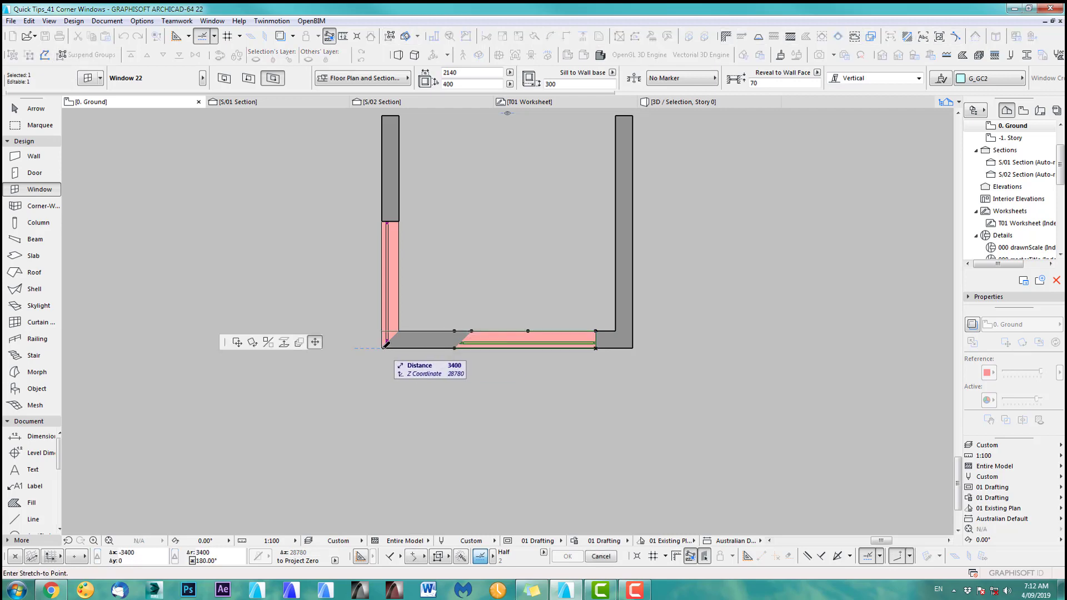
pyautogui.click(381, 349)
# Enclose the copied walls in a marquee and view that area's window corner in 3D.
pyautogui.scroll(-3, 334, 364)
pyautogui.click(33, 127)
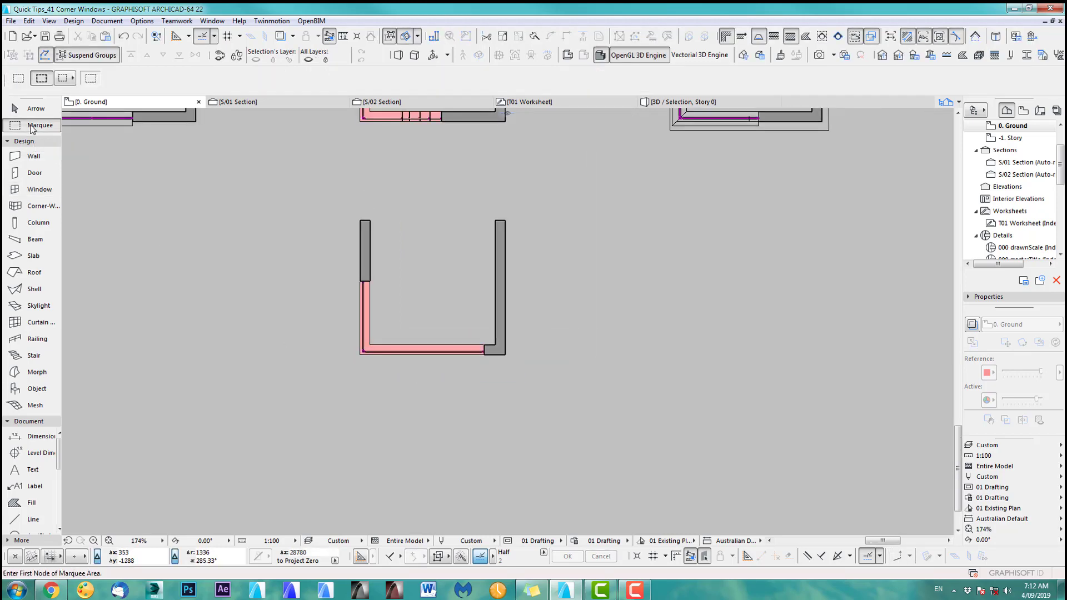
pyautogui.click(218, 154)
pyautogui.click(565, 433)
pyautogui.press('F5')
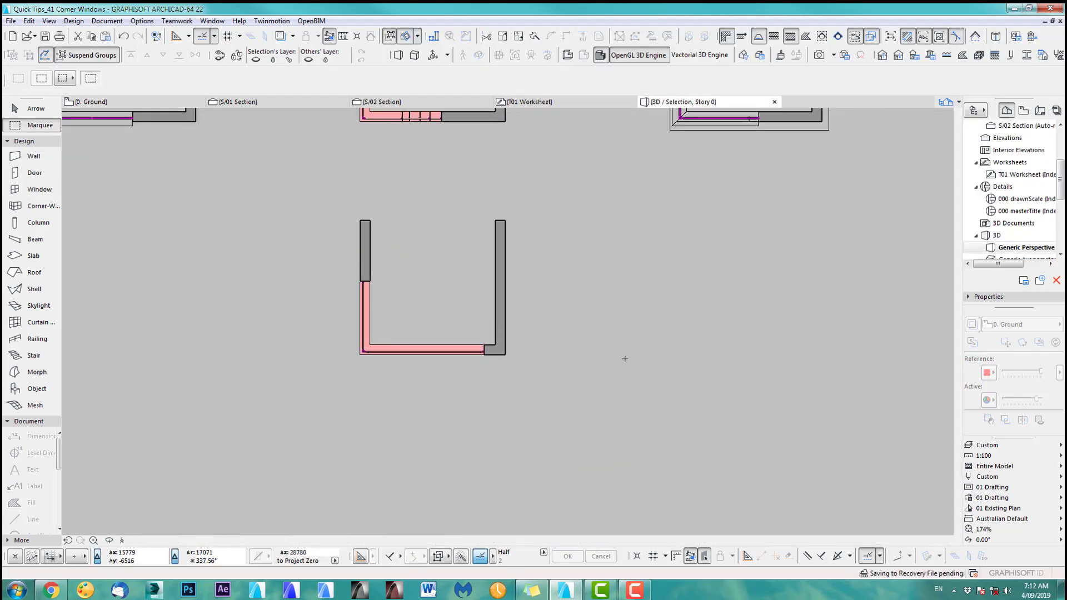
pyautogui.keyDown('shift'); pyautogui.moveTo(553, 359); pyautogui.dragTo(535, 326, button='middle'); pyautogui.keyUp('shift')
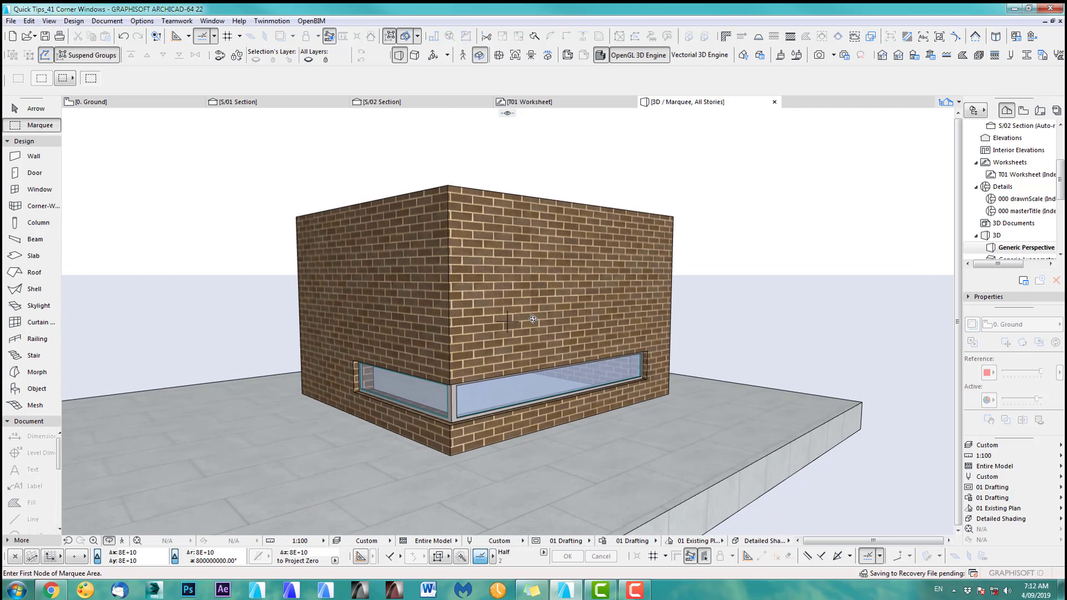
# Set the Floor Plan Display of both corner-meeting windows to Projected with Overhead in the ground floor plan.
pyautogui.press('F2')
pyautogui.scroll(4, 440, 375)
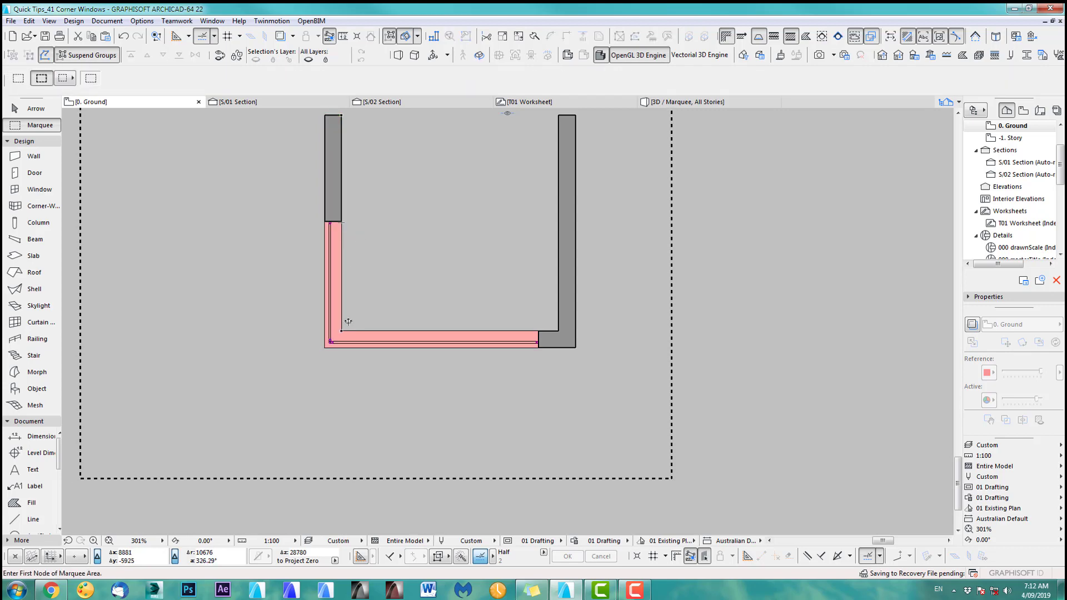
pyautogui.press('Escape')
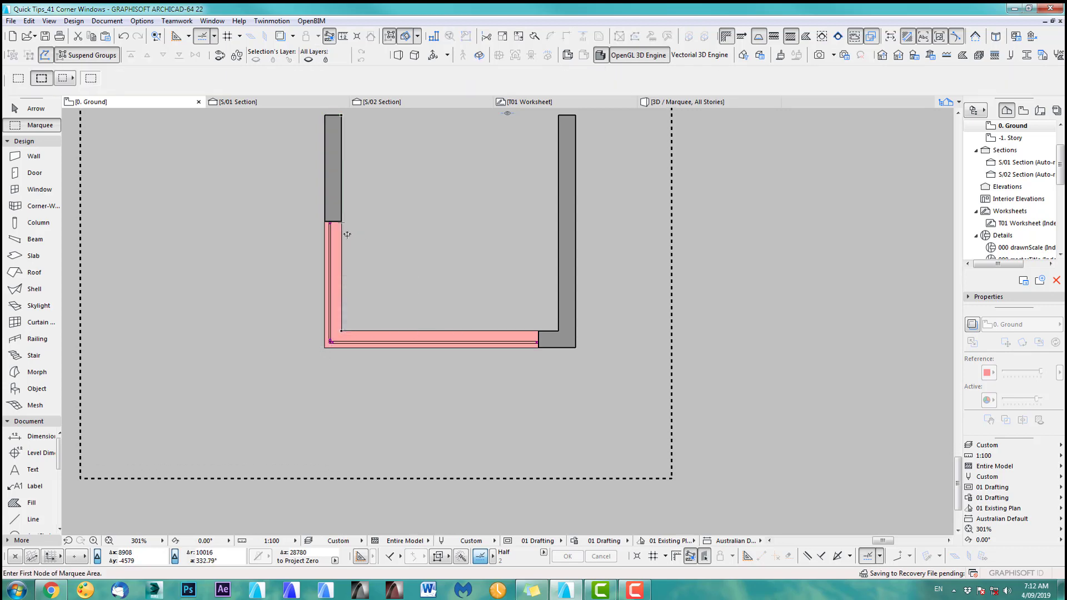
pyautogui.keyDown('shift'); pyautogui.click(336, 226); pyautogui.keyUp('shift')
pyautogui.keyDown('shift'); pyautogui.click(554, 342); pyautogui.keyUp('shift')
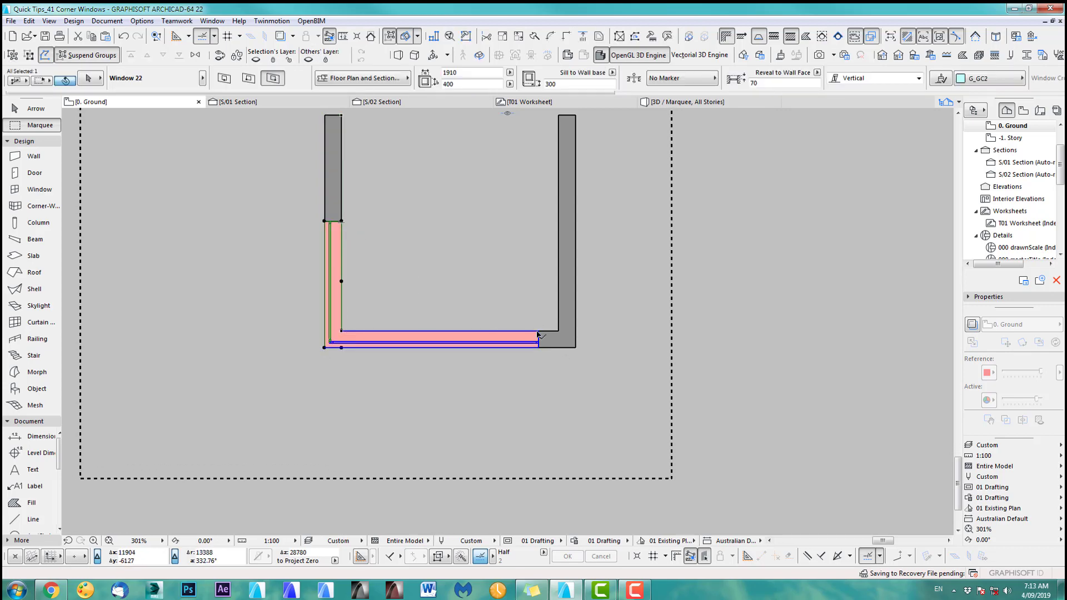
pyautogui.hotkey('ctrl', 't')
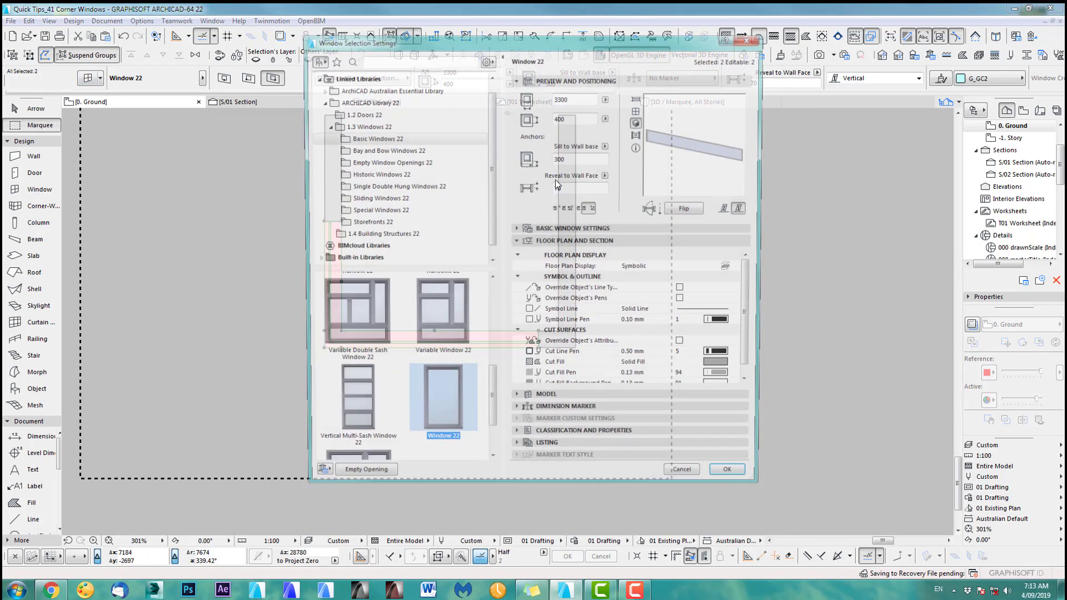
pyautogui.click(732, 268)
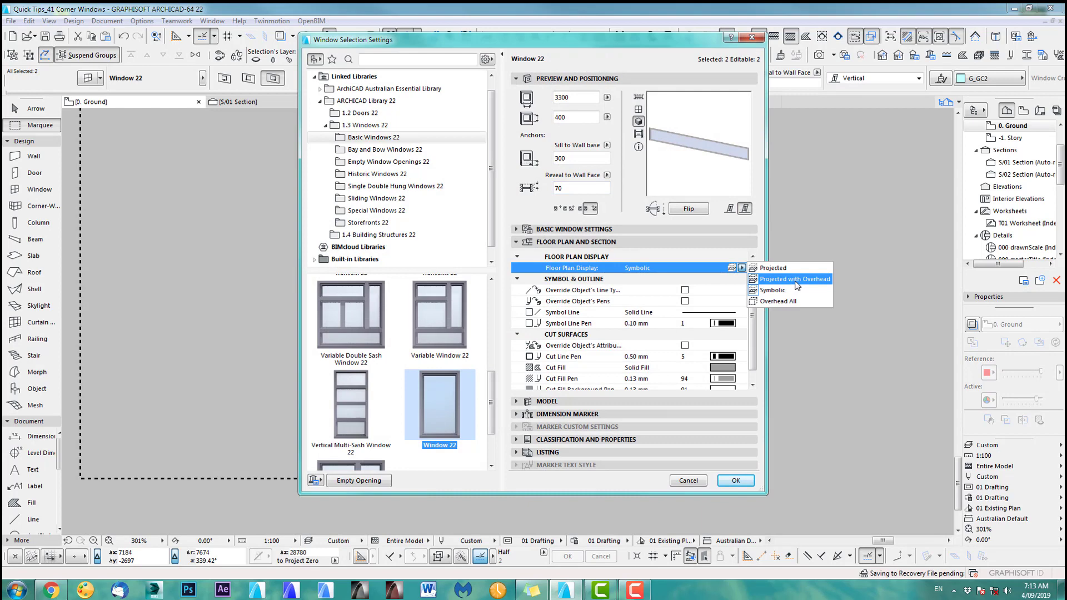
pyautogui.click(797, 279)
pyautogui.click(735, 482)
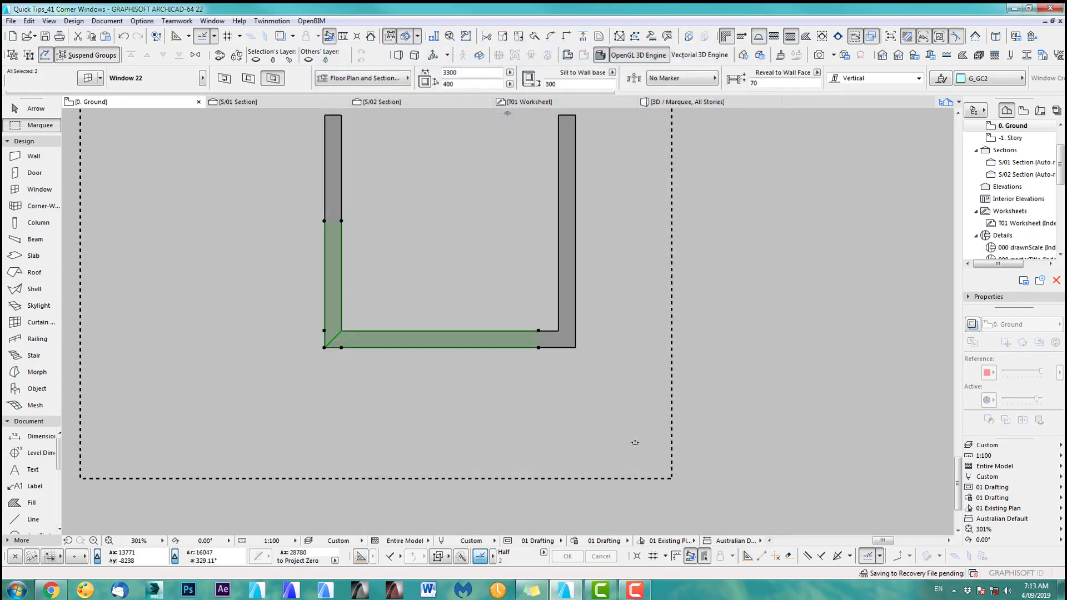
# Deselect the two windows and display the marquee area in 3D again.
pyautogui.press('Escape')
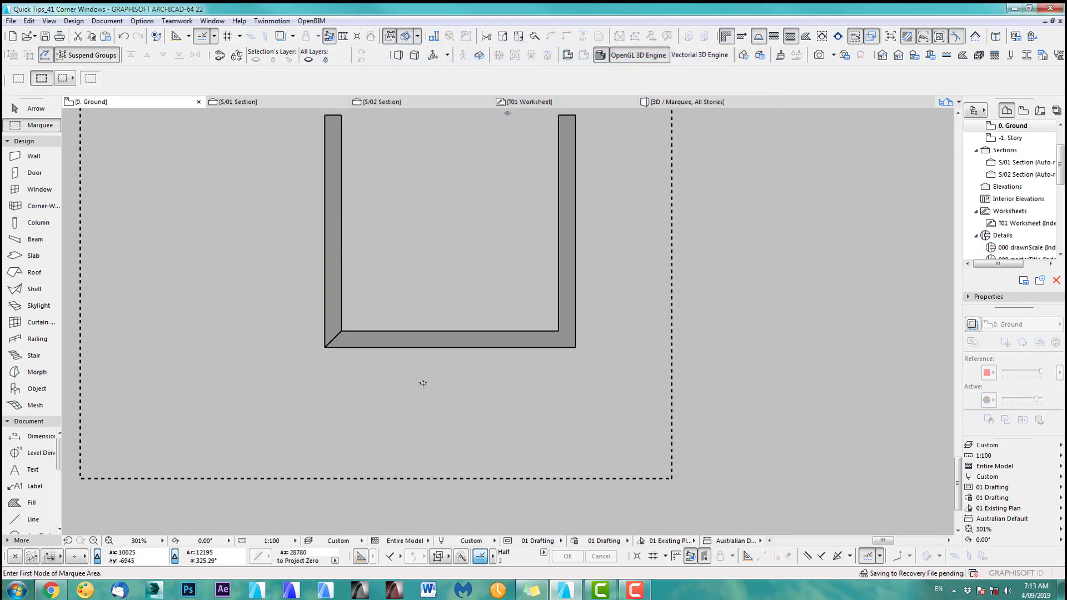
pyautogui.press('F5')
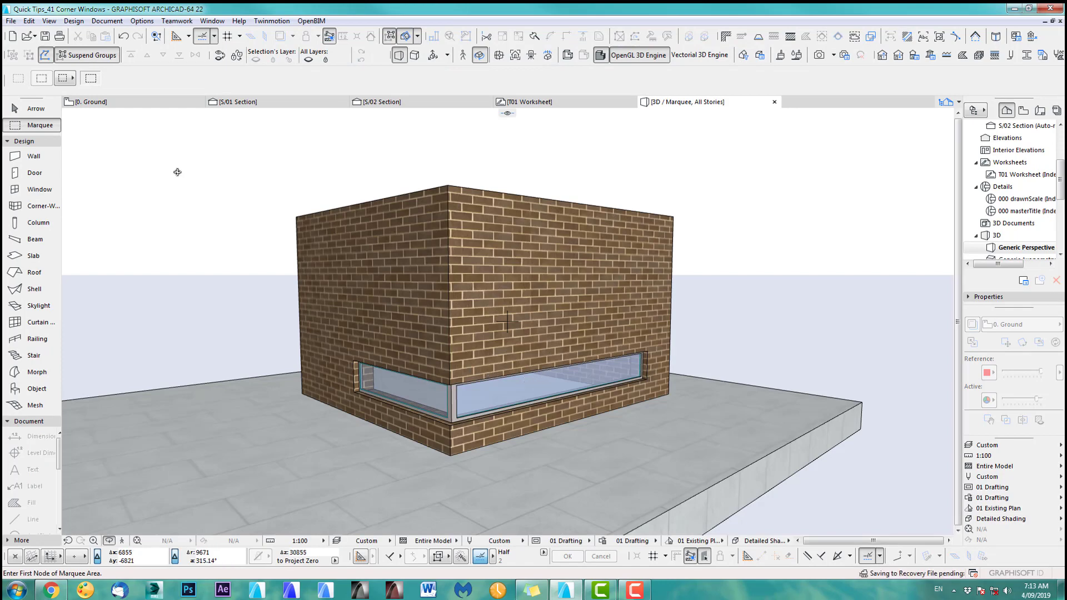
# Set the Floor Plan Display of both corner-meeting windows to Symbolic in the ground floor plan.
pyautogui.click(52, 111)
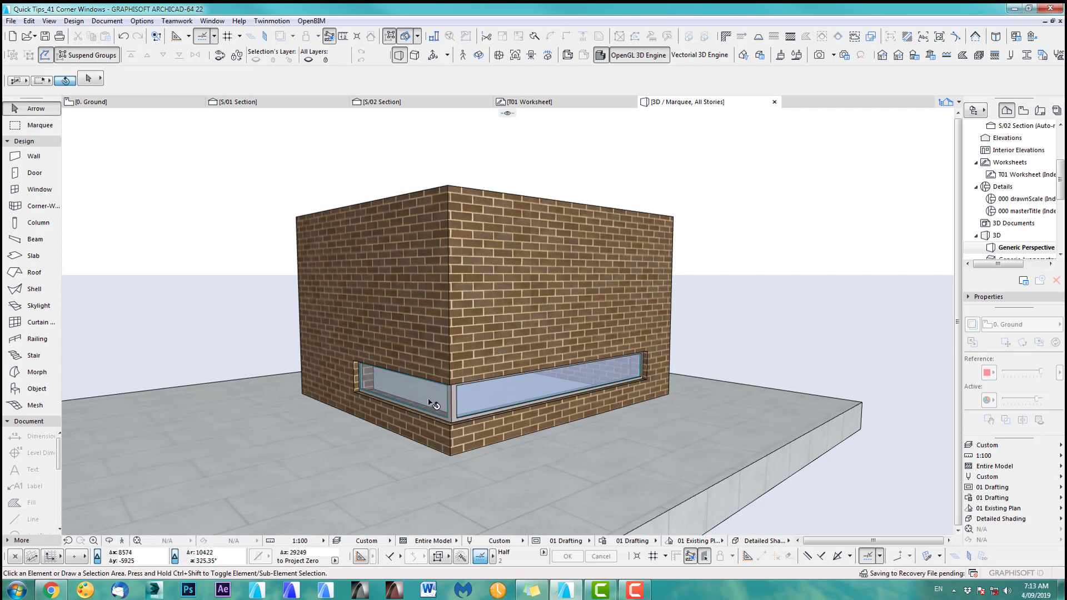
pyautogui.press('F2')
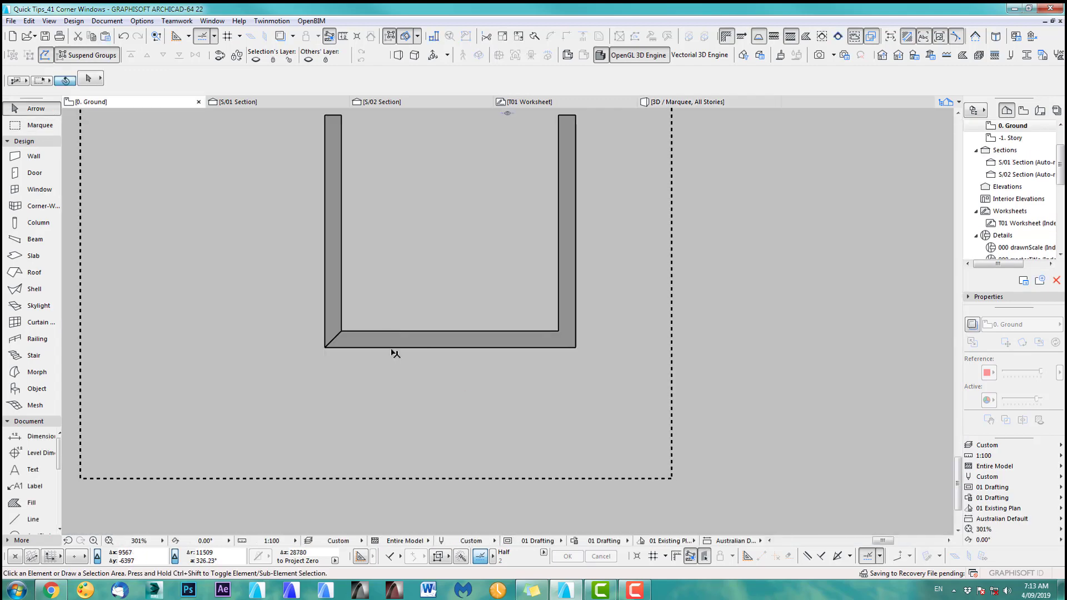
pyautogui.click(538, 347)
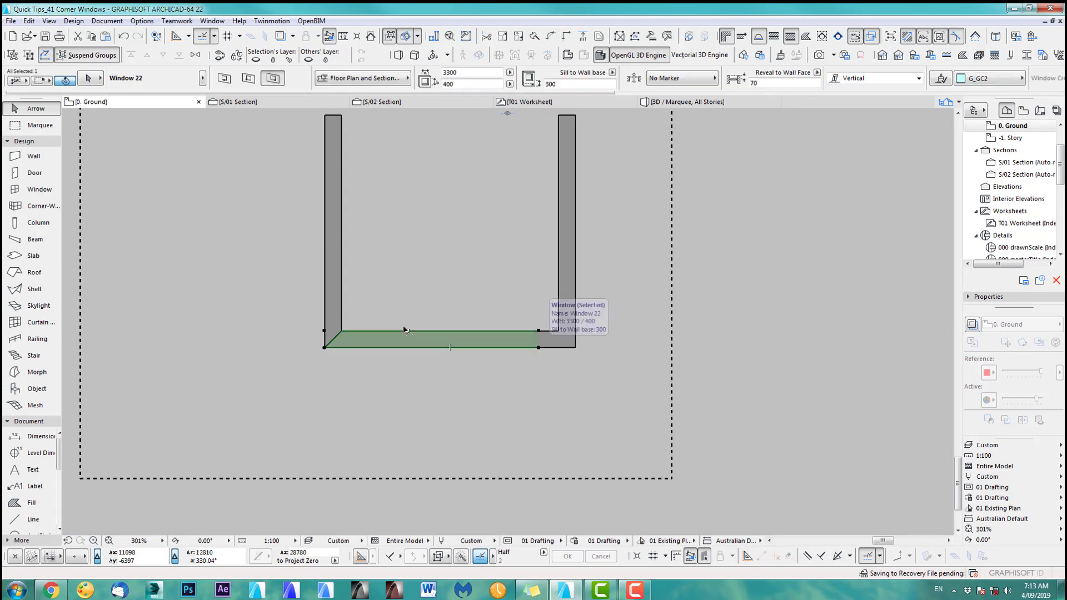
pyautogui.keyDown('shift'); pyautogui.click(337, 230); pyautogui.keyUp('shift')
pyautogui.click(91, 81)
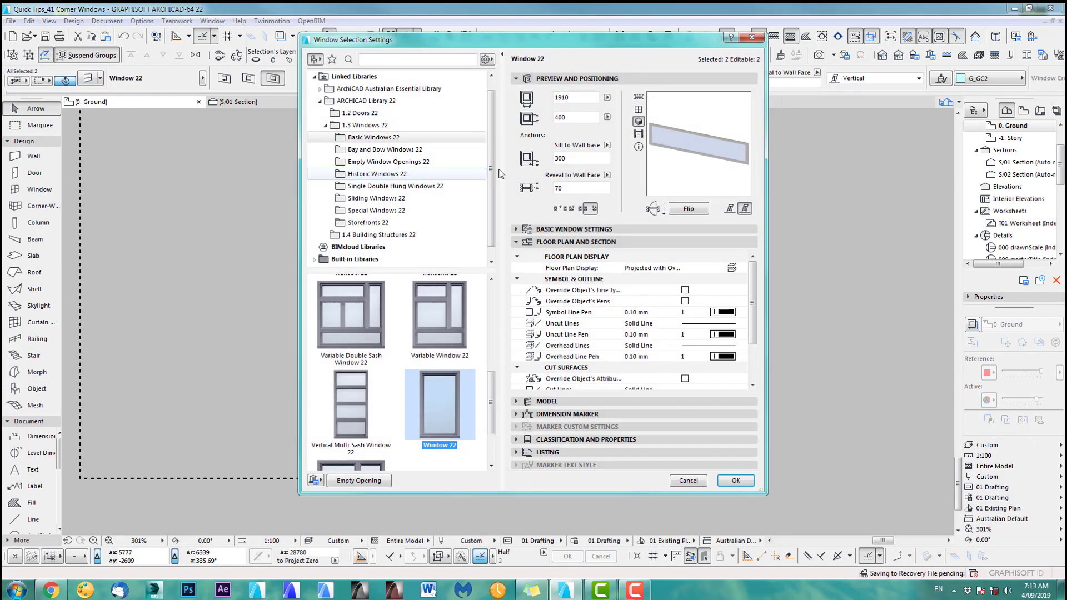
pyautogui.click(733, 269)
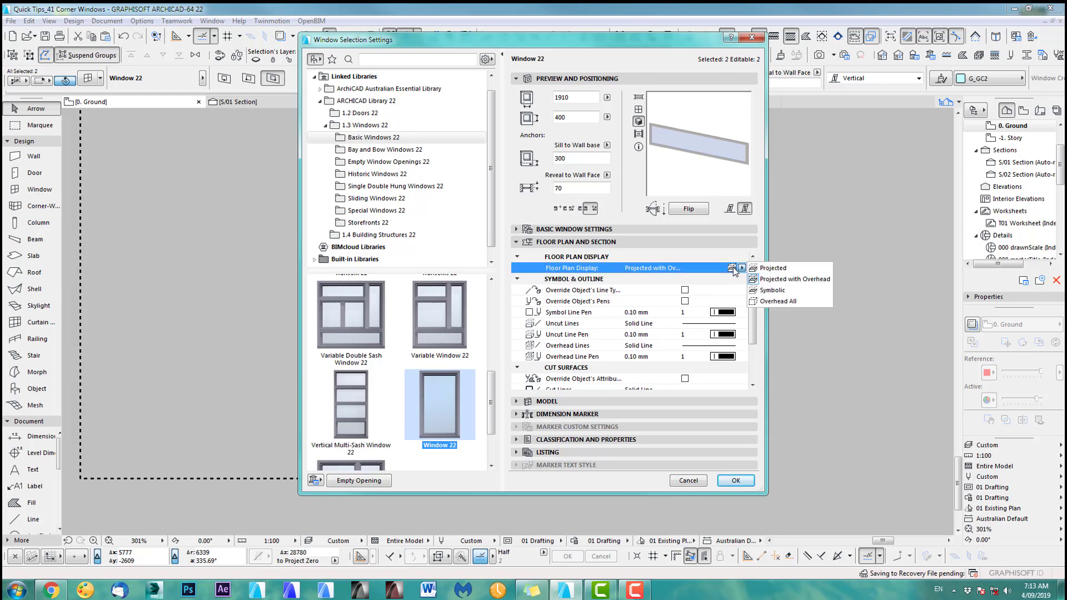
pyautogui.click(772, 290)
pyautogui.click(739, 487)
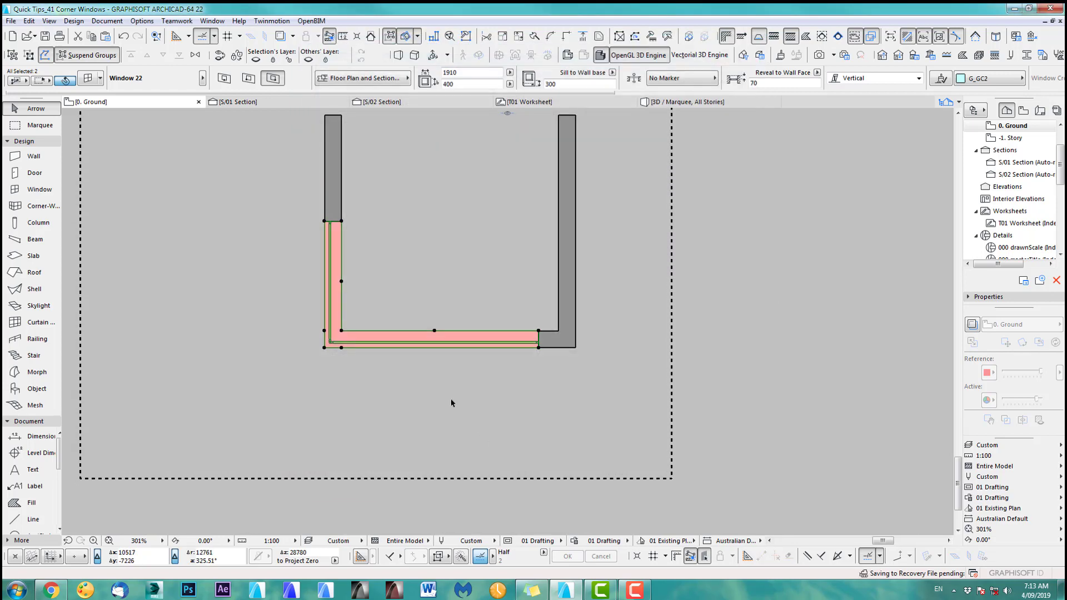
pyautogui.click(420, 393)
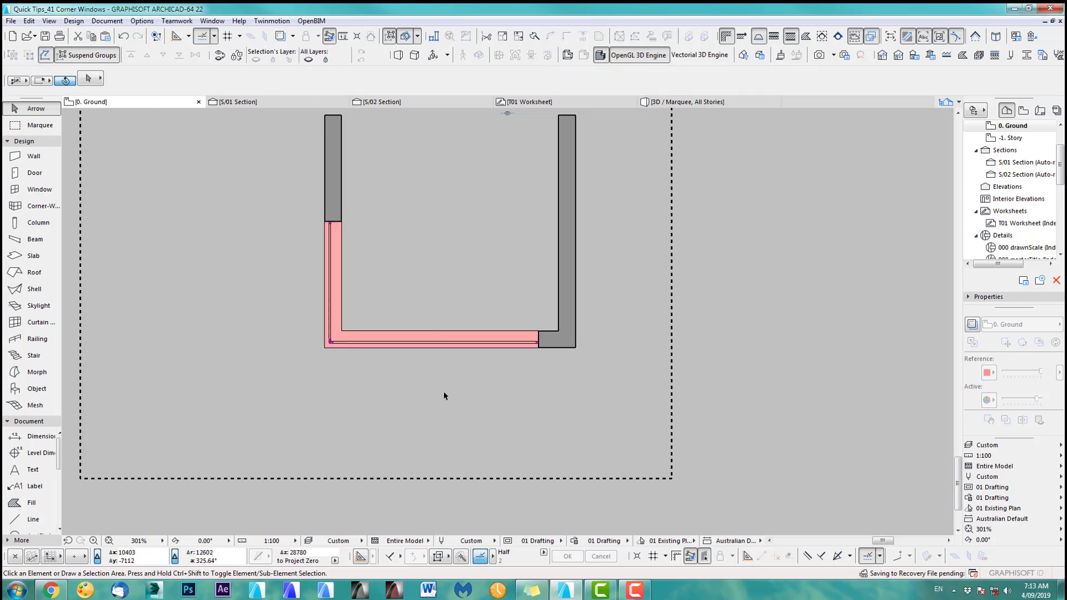
# Shorten the 3300 mm wide window in the 3D view by moving its far end towards the wall corner.
pyautogui.press('F3')
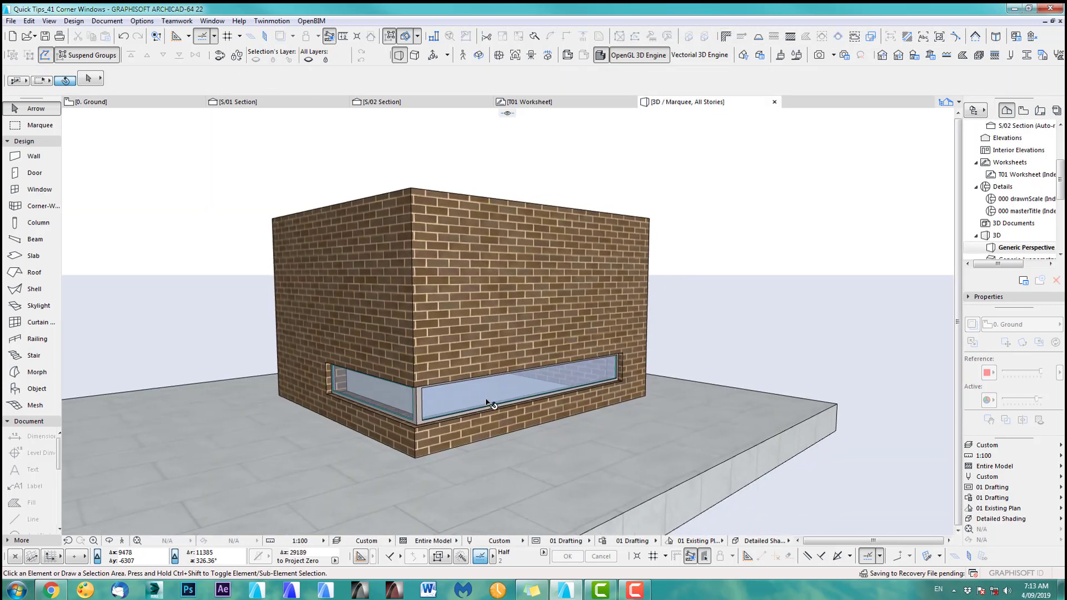
pyautogui.click(585, 391)
pyautogui.click(641, 377)
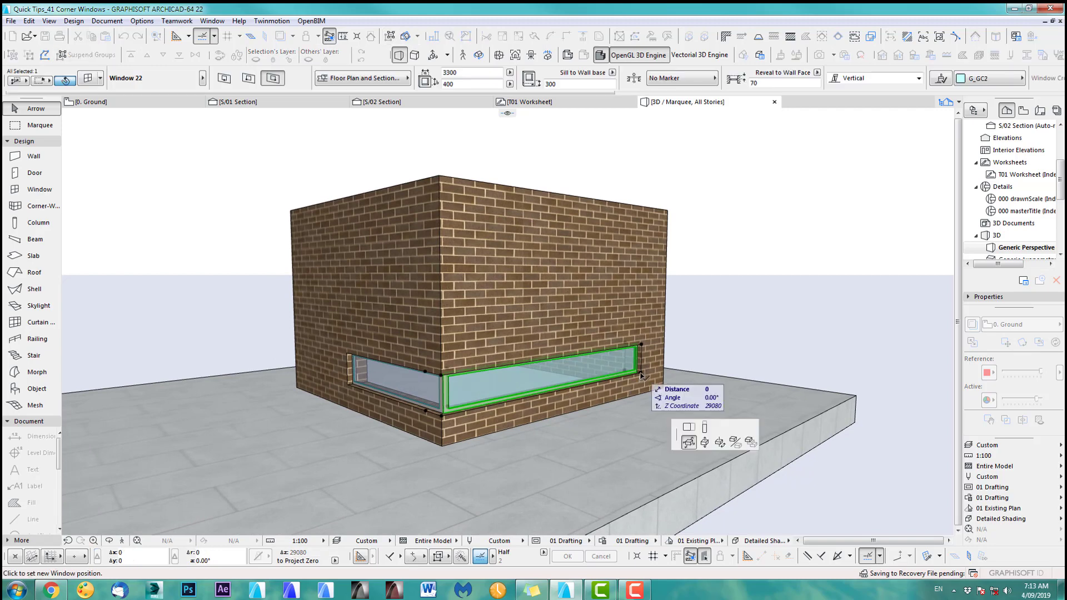
pyautogui.click(546, 396)
# Copy both corner-meeting windows straight up the corner edge to form a second row with a sill height of 700 mm.
pyautogui.moveTo(366, 388); pyautogui.dragTo(431, 364, button='middle')
pyautogui.keyDown('shift'); pyautogui.click(445, 364); pyautogui.keyUp('shift')
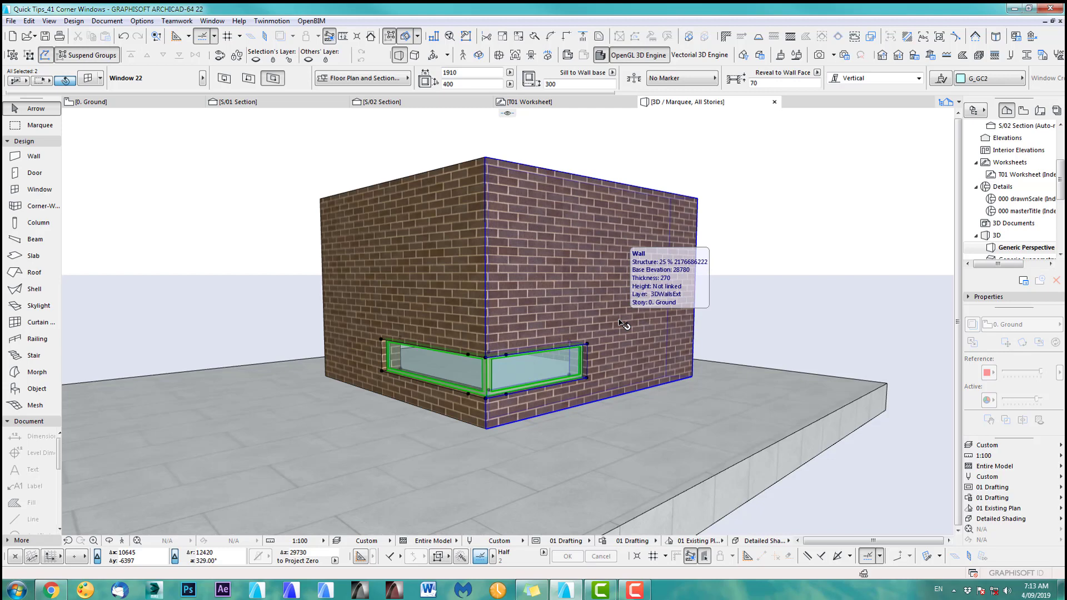
pyautogui.hotkey('ctrl', 'd')
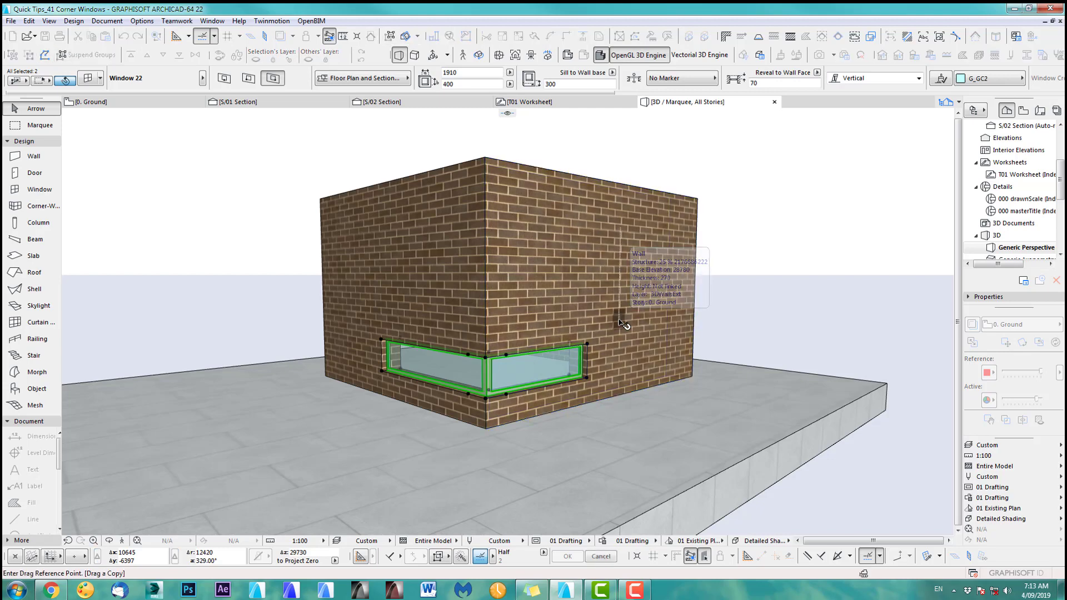
pyautogui.click(487, 401)
pyautogui.click(487, 363)
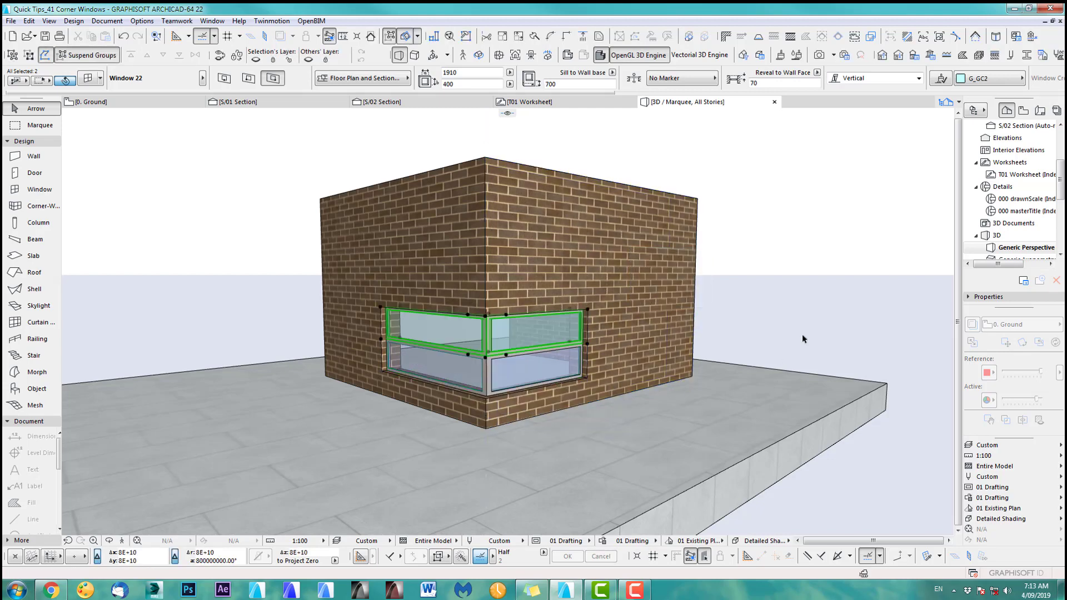
# Stagger the second row by widening its right-hand window and shortening its left-hand window to about 1191 mm.
pyautogui.click(588, 310)
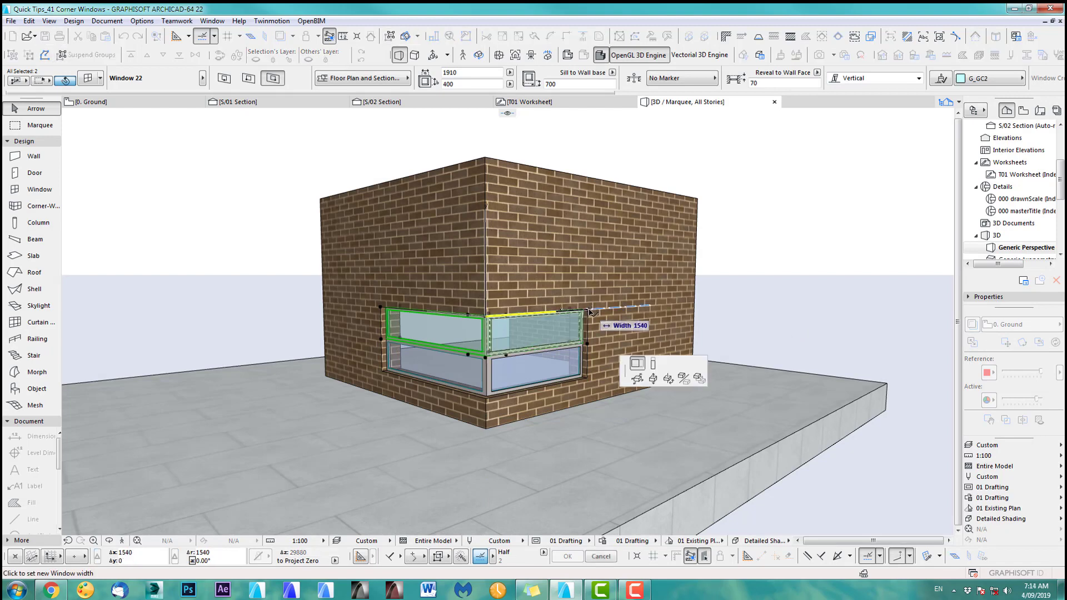
pyautogui.click(621, 308)
pyautogui.click(381, 307)
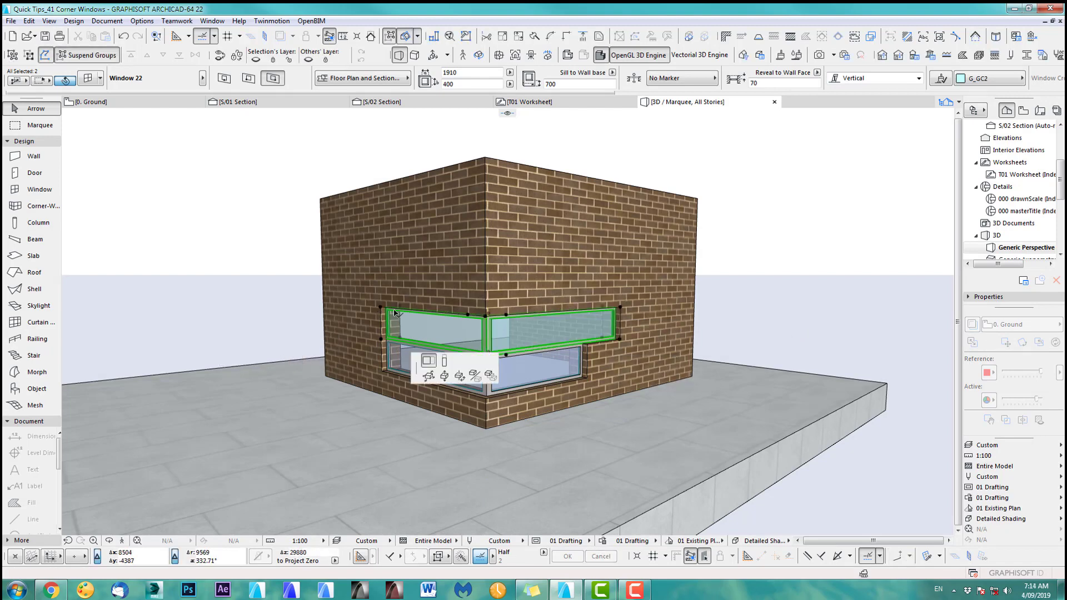
pyautogui.click(413, 310)
# Copy the second-row window pair up the corner edge to form a third row with a sill height of 1100 mm.
pyautogui.hotkey('ctrl', 'd')
pyautogui.press('ctrl')
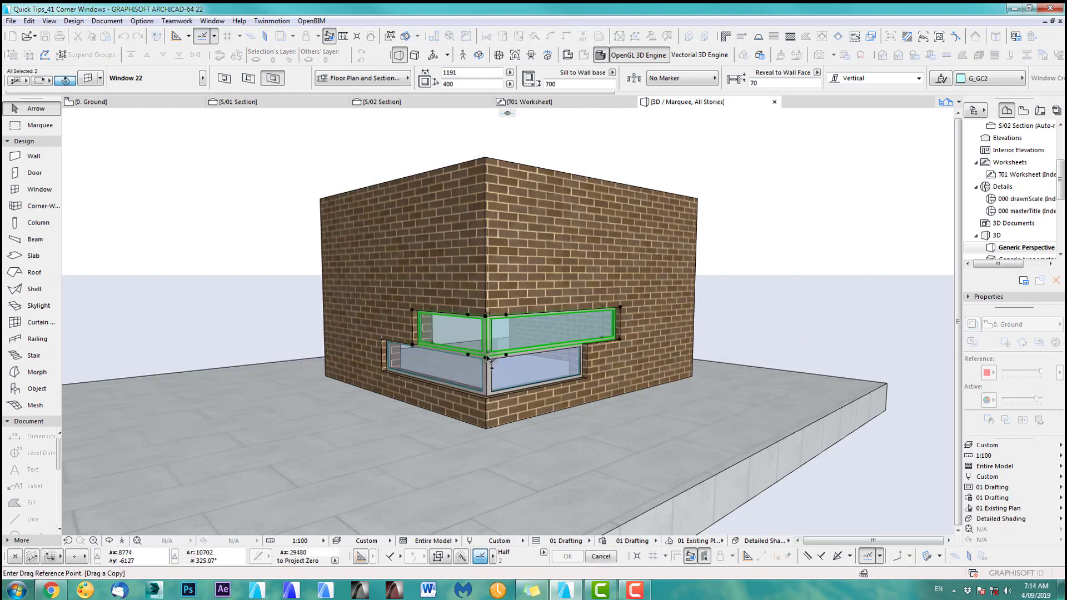
pyautogui.click(487, 360)
pyautogui.click(487, 315)
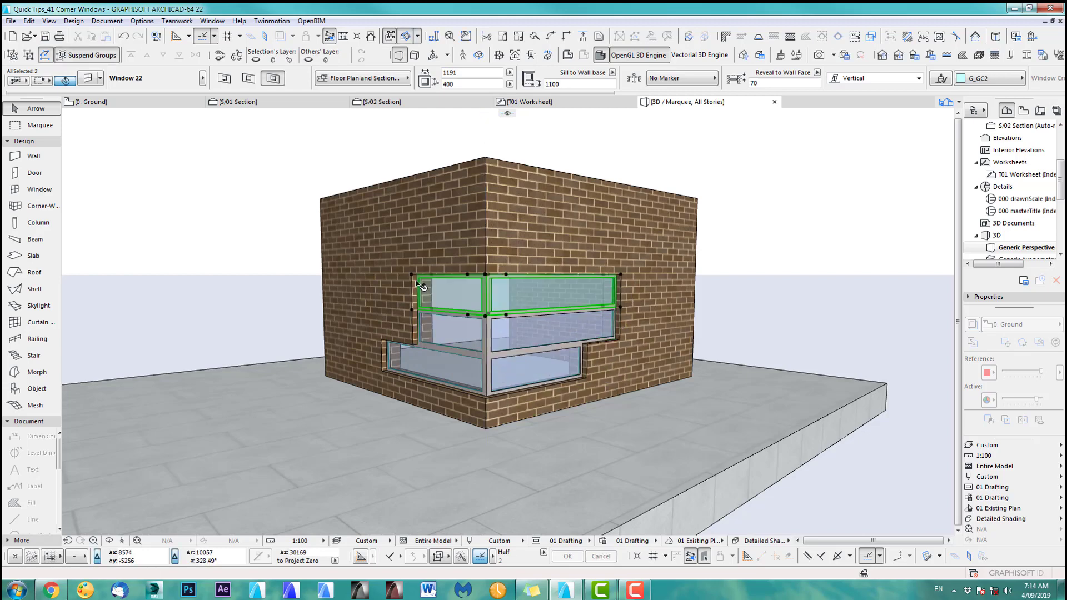
# Widen the third row's left-hand window to about 1613 mm and shorten its right-hand window to about 906 mm.
pyautogui.click(412, 276)
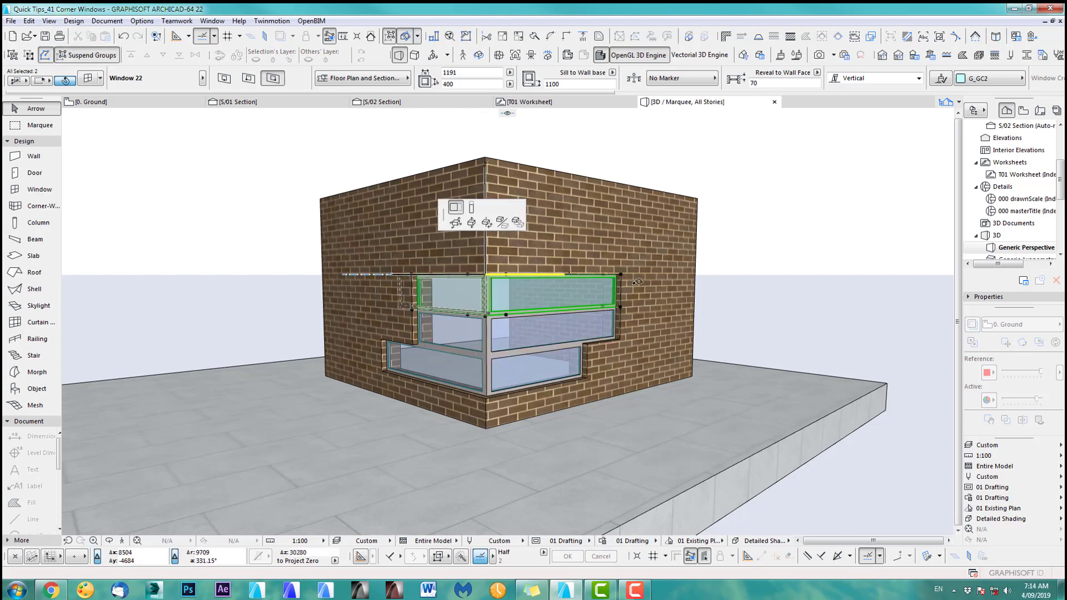
pyautogui.click(397, 272)
pyautogui.click(621, 274)
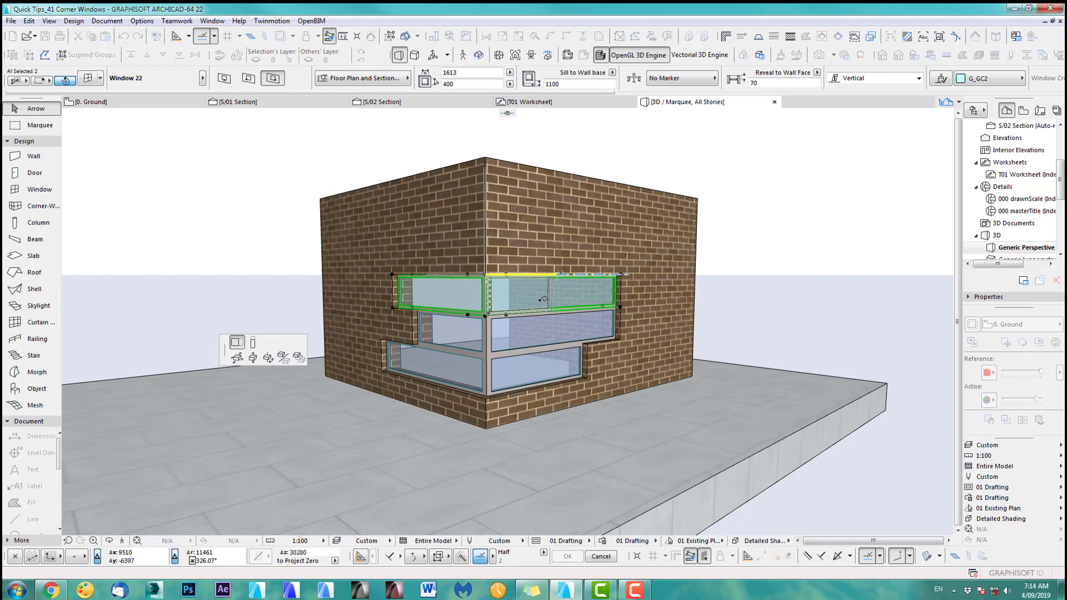
pyautogui.click(558, 275)
# Copy the third-row window pair up the corner edge to form a fourth row with a sill height of 1500 mm.
pyautogui.hotkey('ctrl', 'shift', 'd')
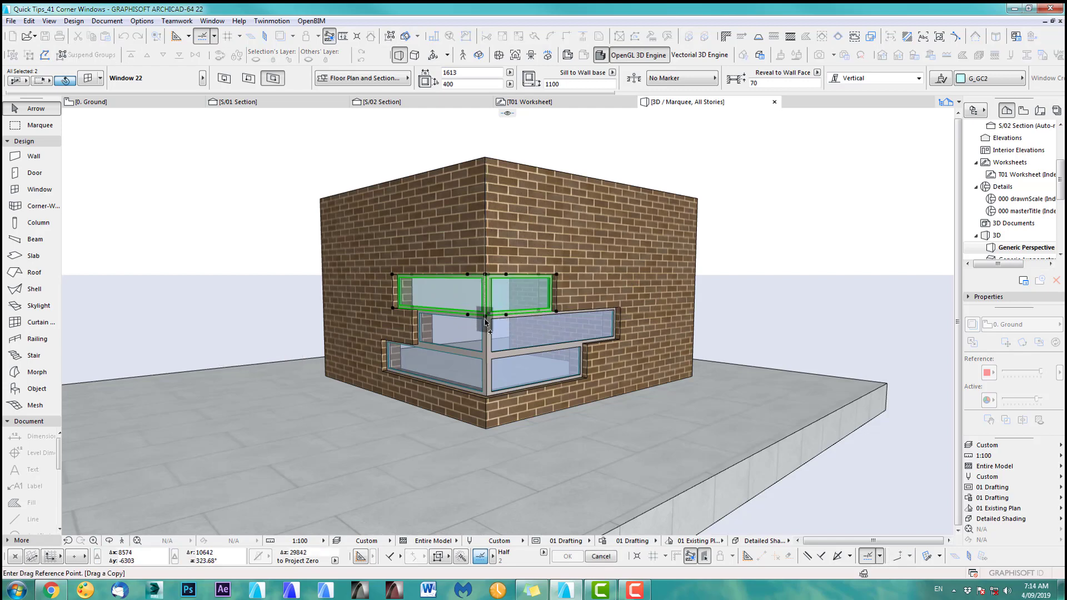
pyautogui.click(486, 317)
pyautogui.click(486, 275)
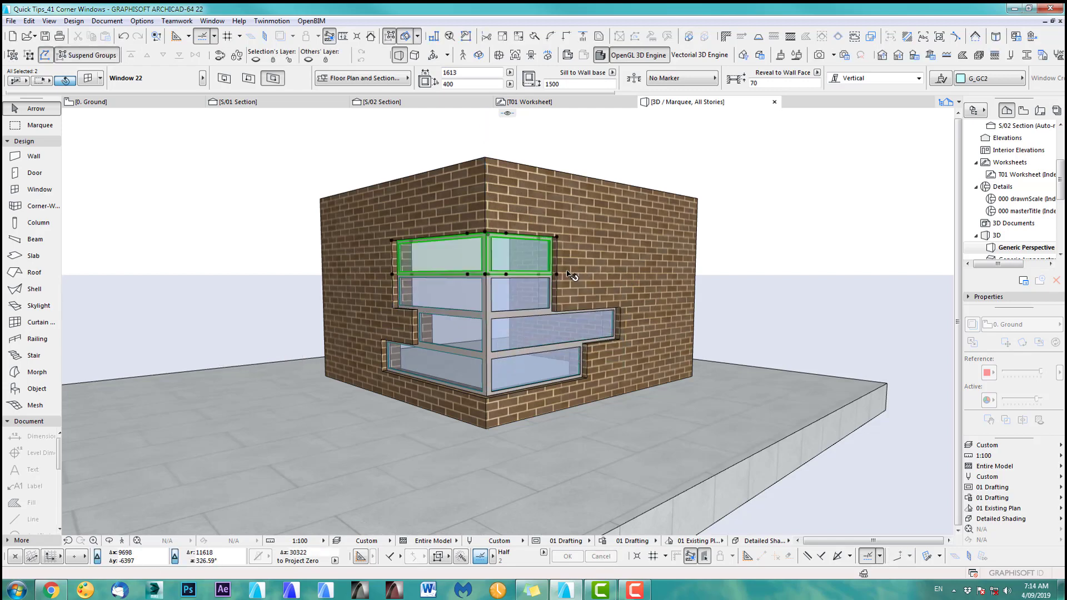
# Widen the fourth row's right-hand window slightly and shorten its left-hand window to about 713 mm.
pyautogui.click(557, 275)
pyautogui.click(569, 275)
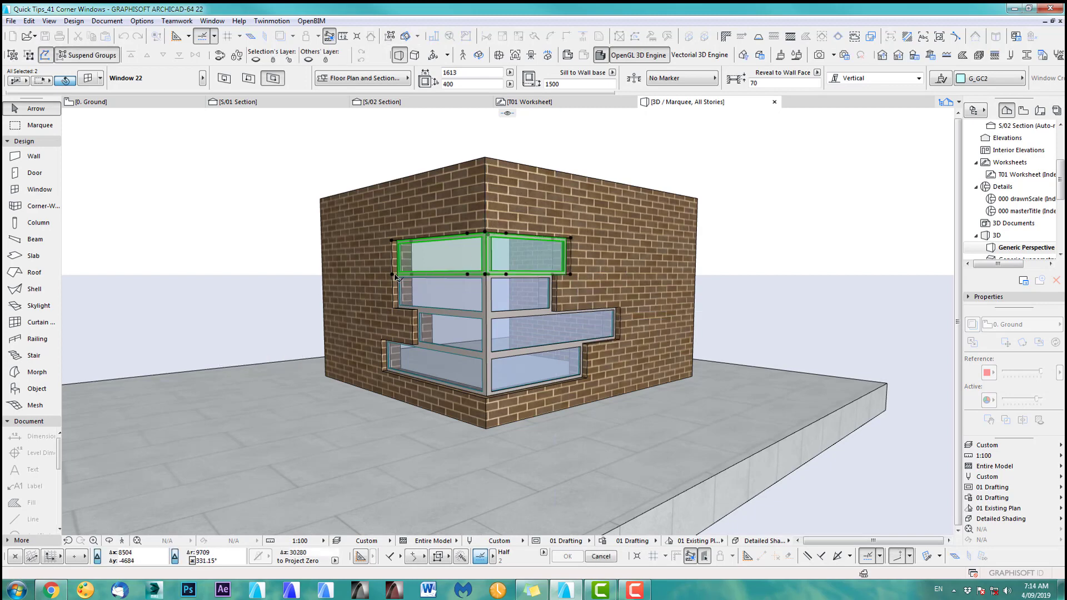
pyautogui.click(393, 278)
pyautogui.click(437, 275)
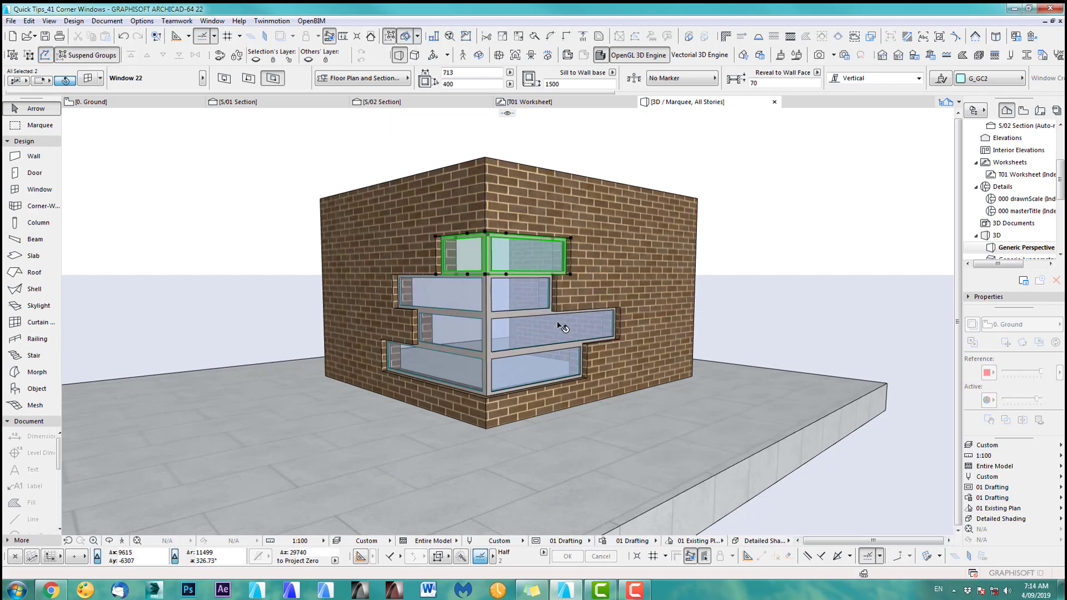
# Copy the fourth-row window pair 400 mm up the corner edge to form a fifth row with a sill height of 1900 mm.
pyautogui.hotkey('ctrl', 'shift', 'd')
pyautogui.click(487, 276)
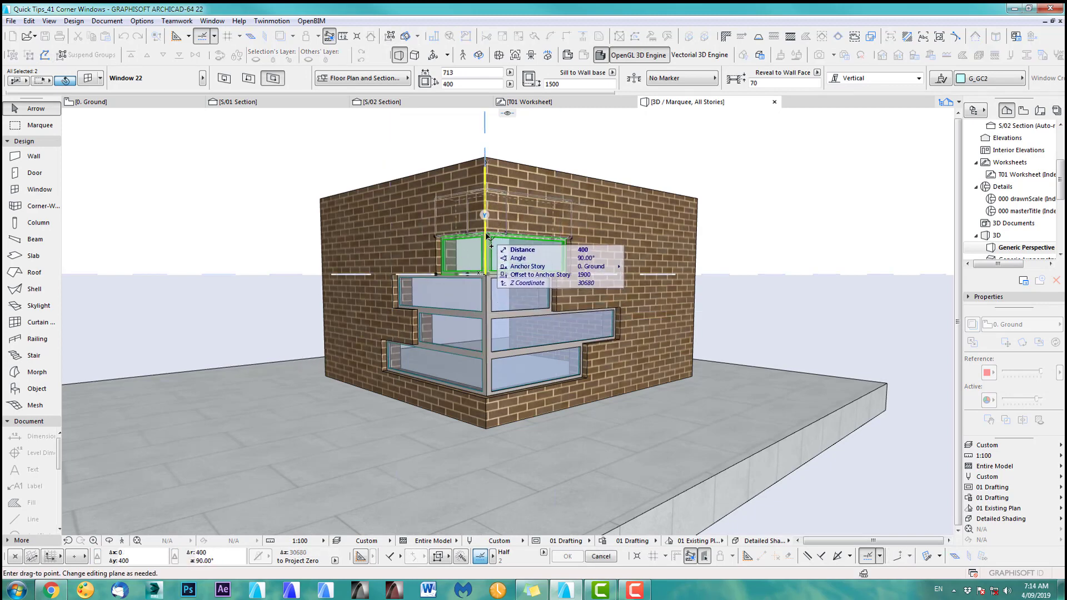
pyautogui.click(516, 234)
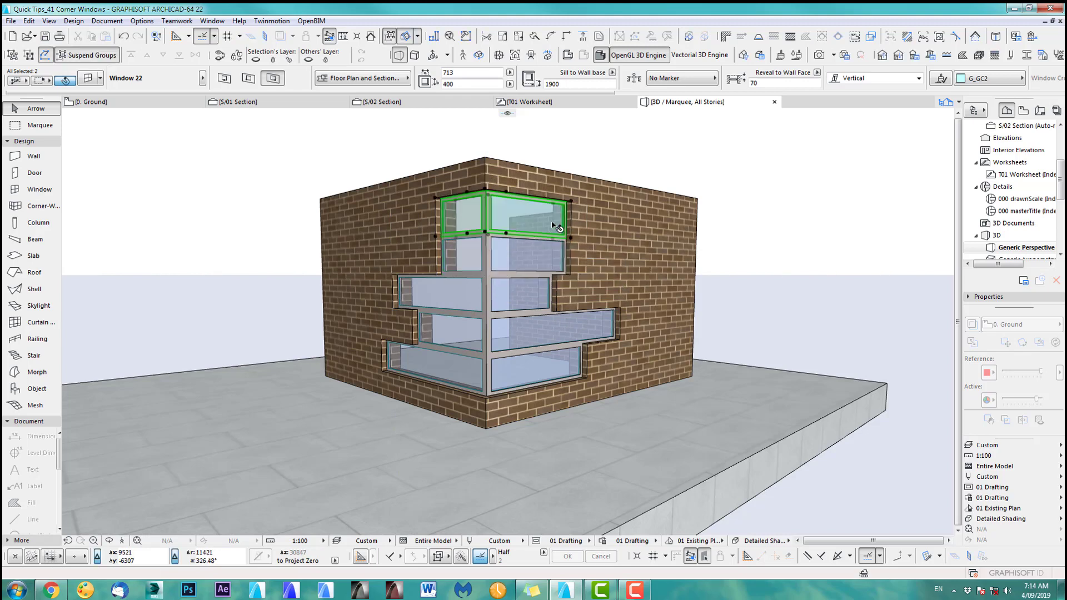
# Widen the top row's left-hand window to about 1268 mm and its right-hand window to about 2479 mm, ending with nothing selected.
pyautogui.click(434, 200)
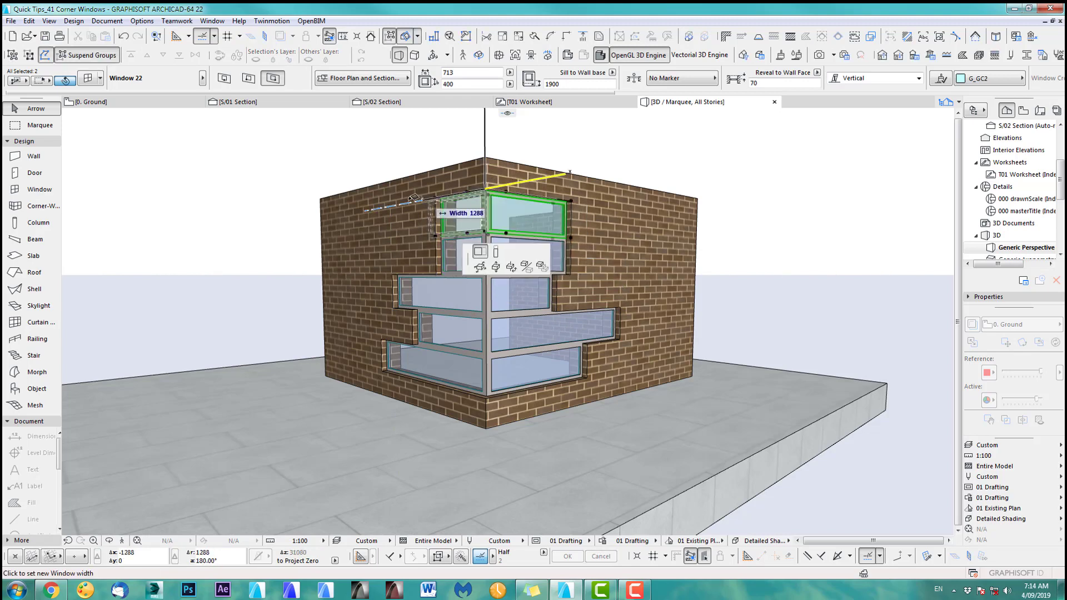
pyautogui.click(571, 200)
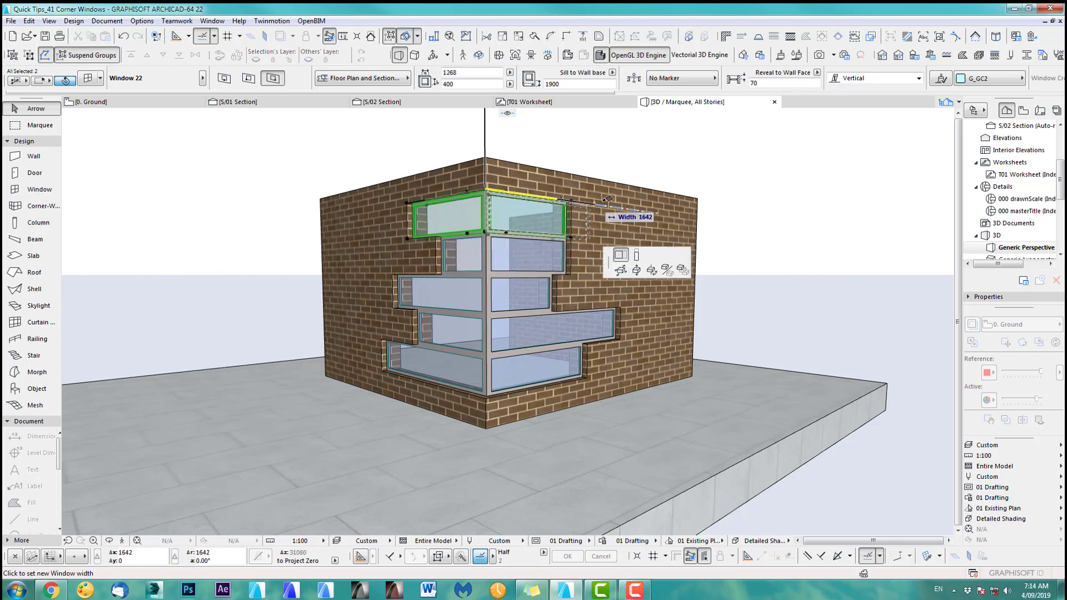
pyautogui.click(643, 209)
pyautogui.click(746, 249)
# Select all ten stacked windows on both wall faces at the corner.
pyautogui.moveTo(674, 339); pyautogui.dragTo(662, 372, button='middle')
pyautogui.scroll(-3, 660, 360)
pyautogui.keyDown('shift'); pyautogui.moveTo(563, 346); pyautogui.dragTo(457, 328, button='middle'); pyautogui.keyUp('shift')
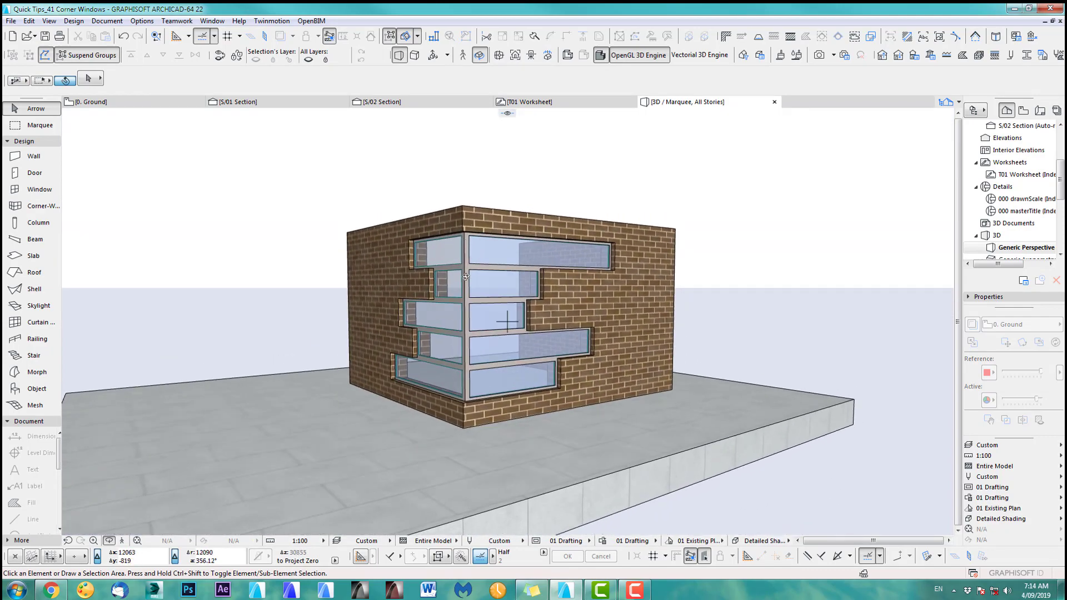
pyautogui.click(30, 114)
pyautogui.click(461, 259)
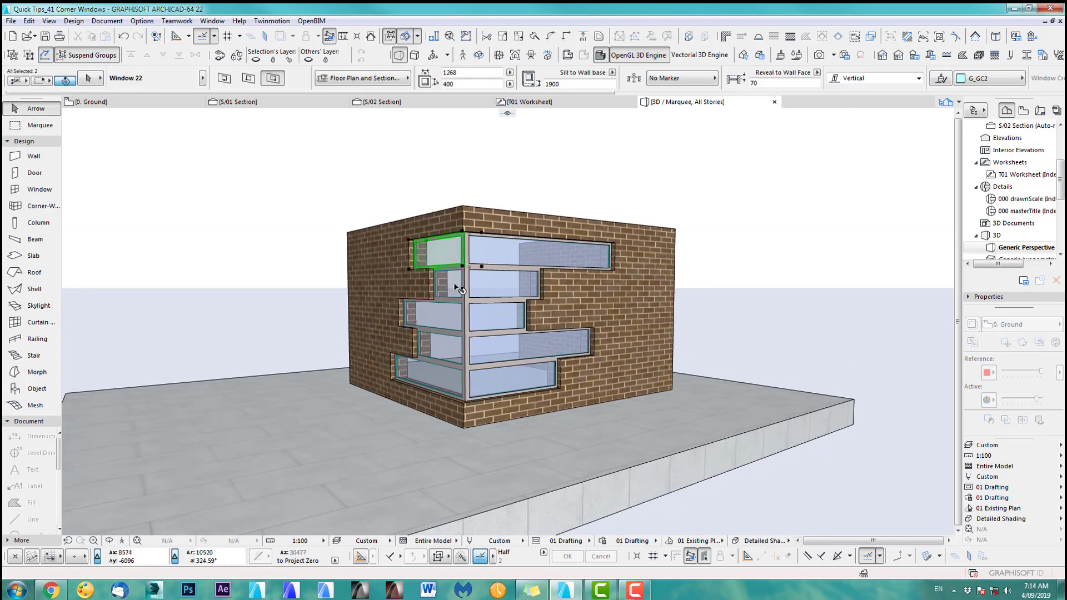
pyautogui.keyDown('shift'); pyautogui.click(456, 287); pyautogui.keyUp('shift')
pyautogui.keyDown('shift'); pyautogui.click(459, 318); pyautogui.keyUp('shift')
pyautogui.keyDown('shift'); pyautogui.click(459, 355); pyautogui.keyUp('shift')
pyautogui.keyDown('shift'); pyautogui.click(451, 381); pyautogui.keyUp('shift')
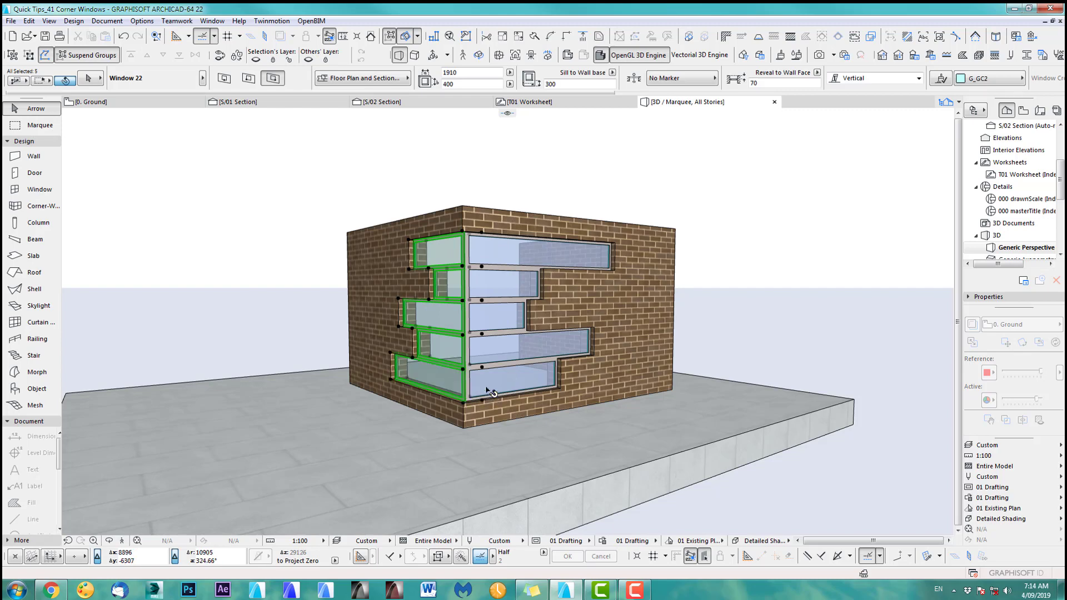
pyautogui.keyDown('shift'); pyautogui.click(487, 389); pyautogui.keyUp('shift')
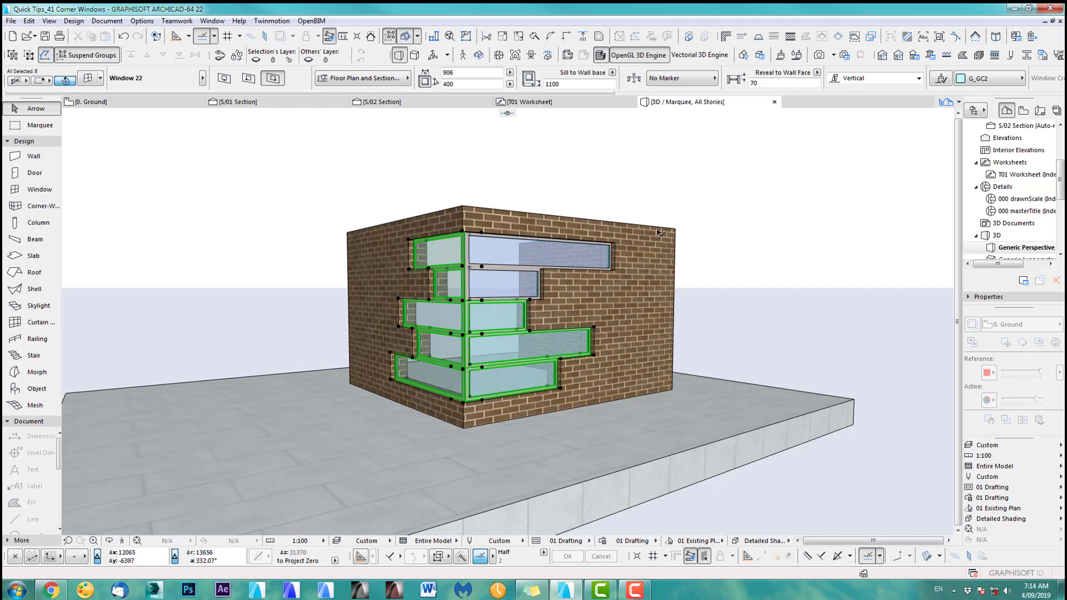
pyautogui.keyDown('shift'); pyautogui.click(500, 286); pyautogui.keyUp('shift')
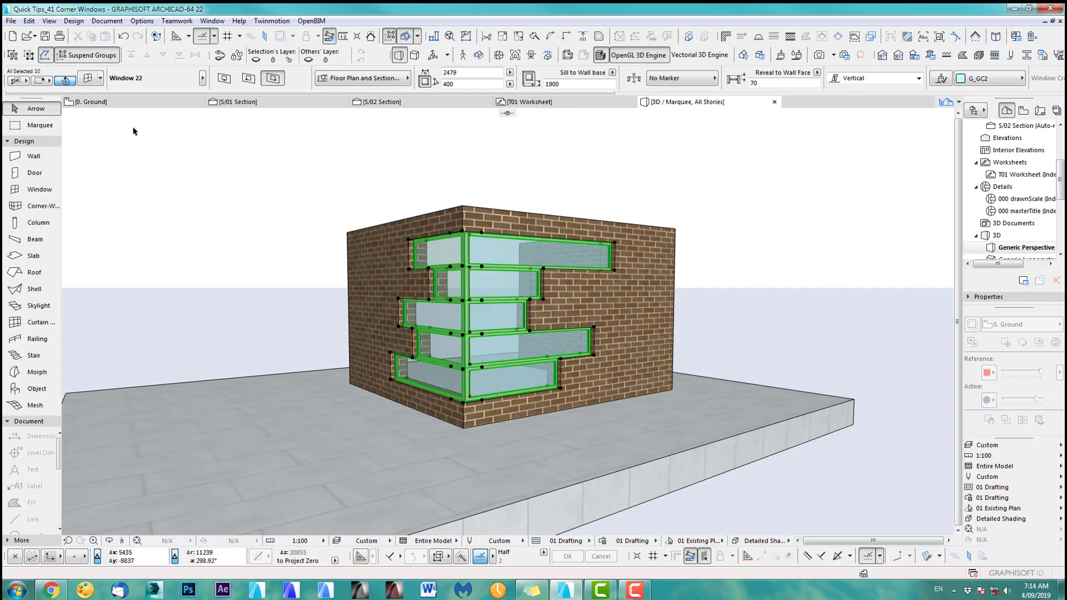
# Set the corner connection type of the ten selected windows to Glass, and leave nothing selected.
pyautogui.click(93, 80)
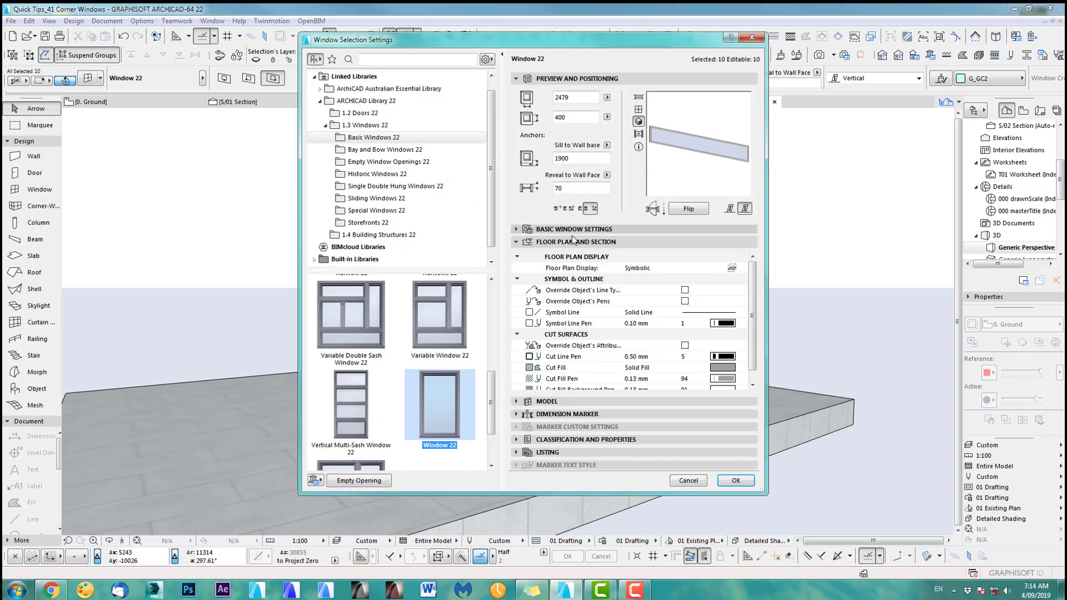
pyautogui.click(516, 229)
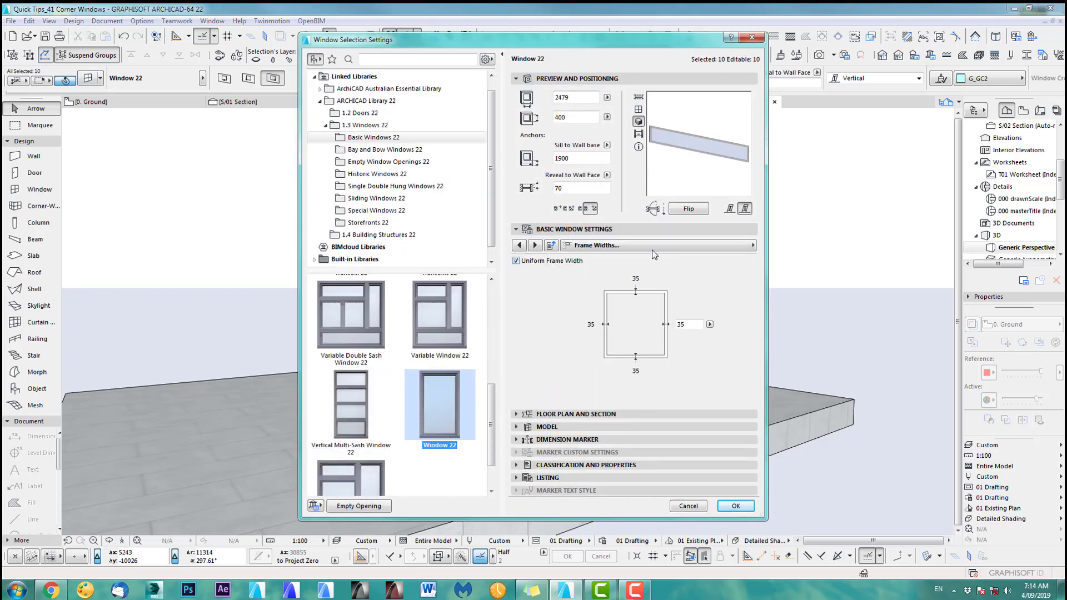
pyautogui.click(654, 248)
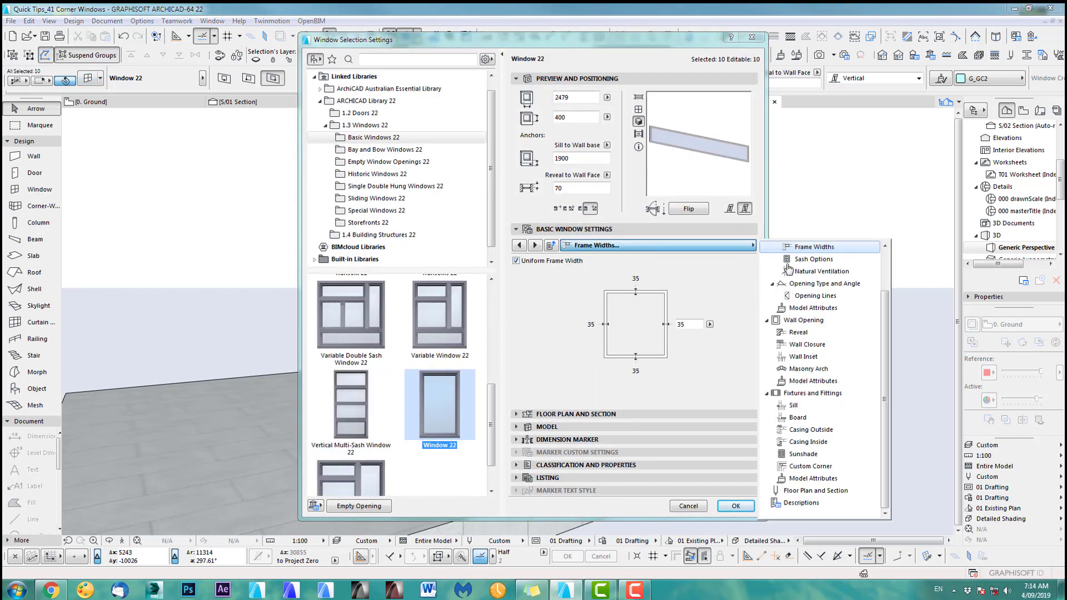
pyautogui.click(794, 468)
pyautogui.click(657, 263)
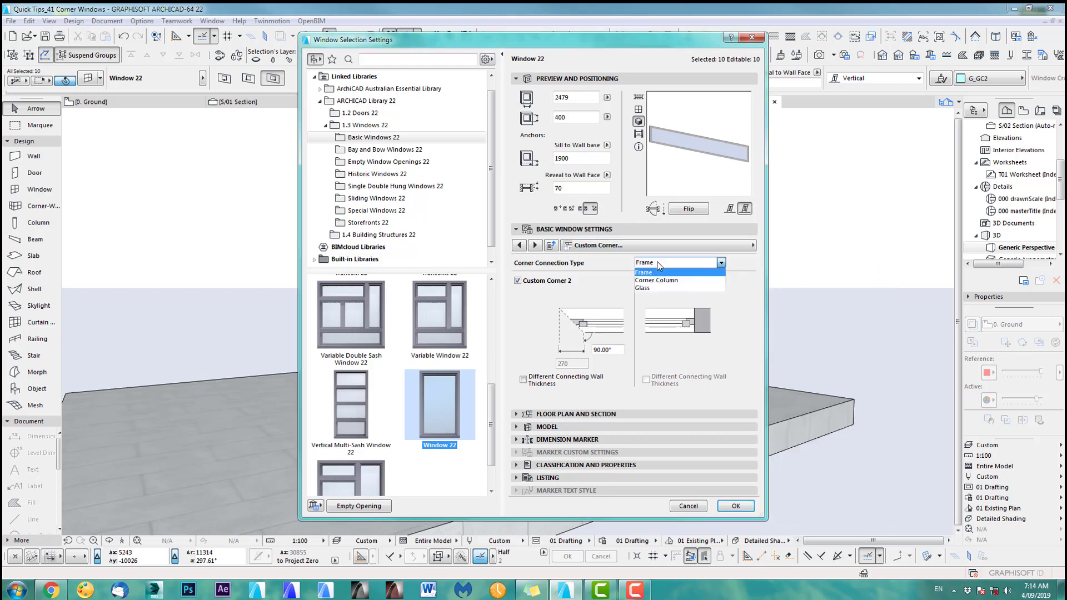
pyautogui.click(655, 289)
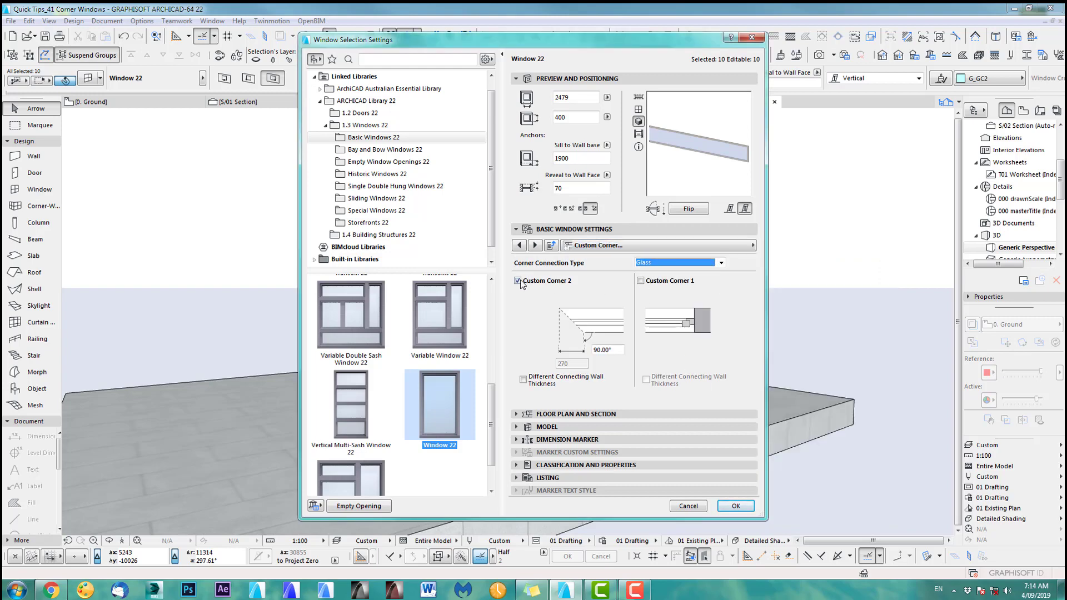
pyautogui.click(735, 506)
pyautogui.click(717, 301)
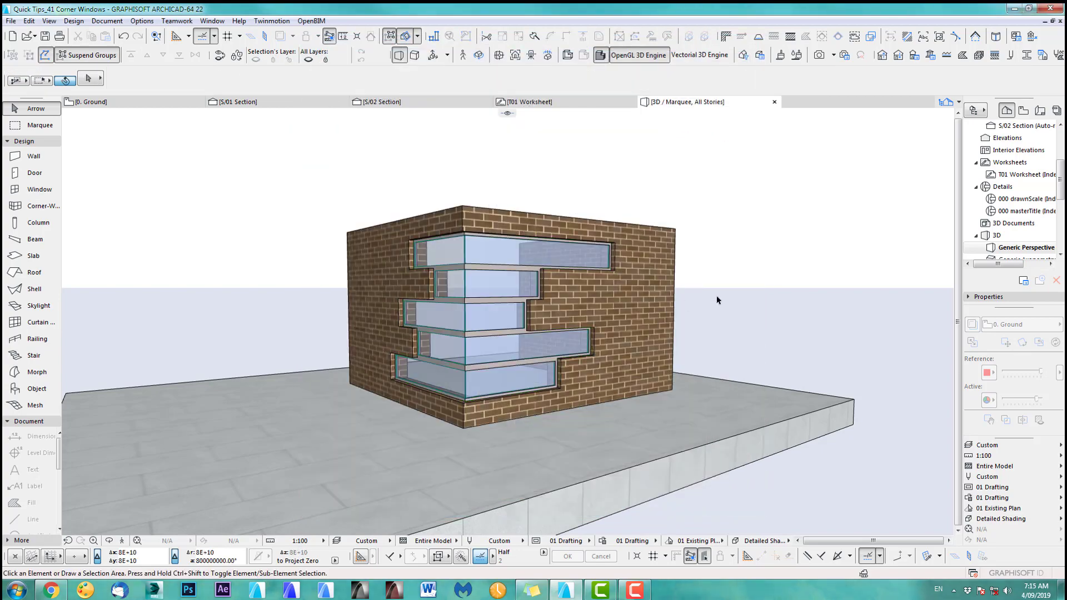
pyautogui.moveTo(504, 311); pyautogui.dragTo(545, 337, button='middle')
# Delete the demonstration room enclosed by the marquee below the row of sample rooms in the ground floor plan.
pyautogui.press('F2')
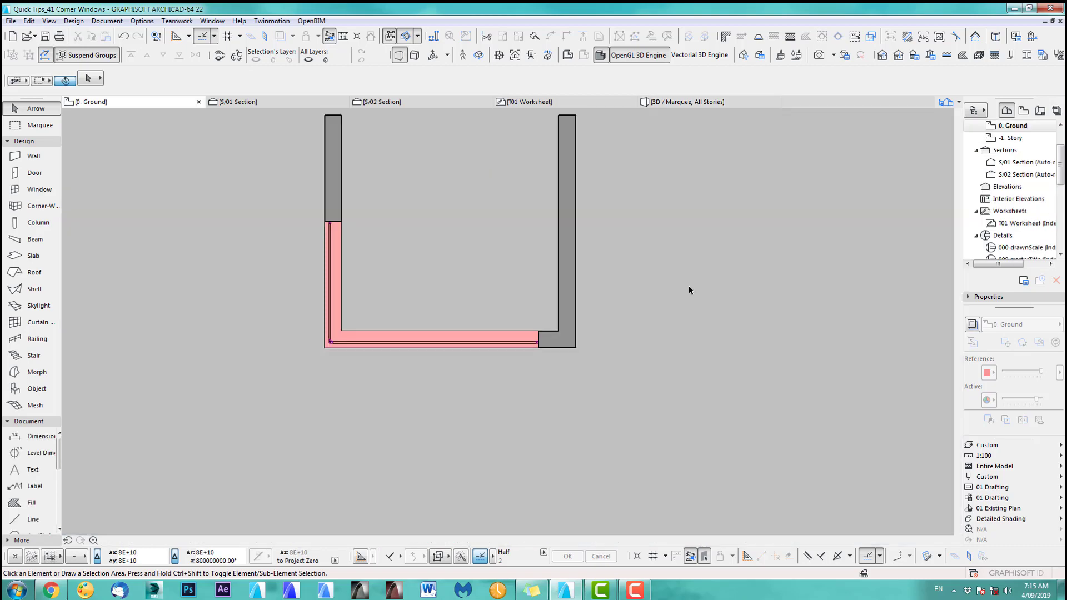
pyautogui.scroll(-3, 580, 384)
pyautogui.scroll(-2, 580, 384)
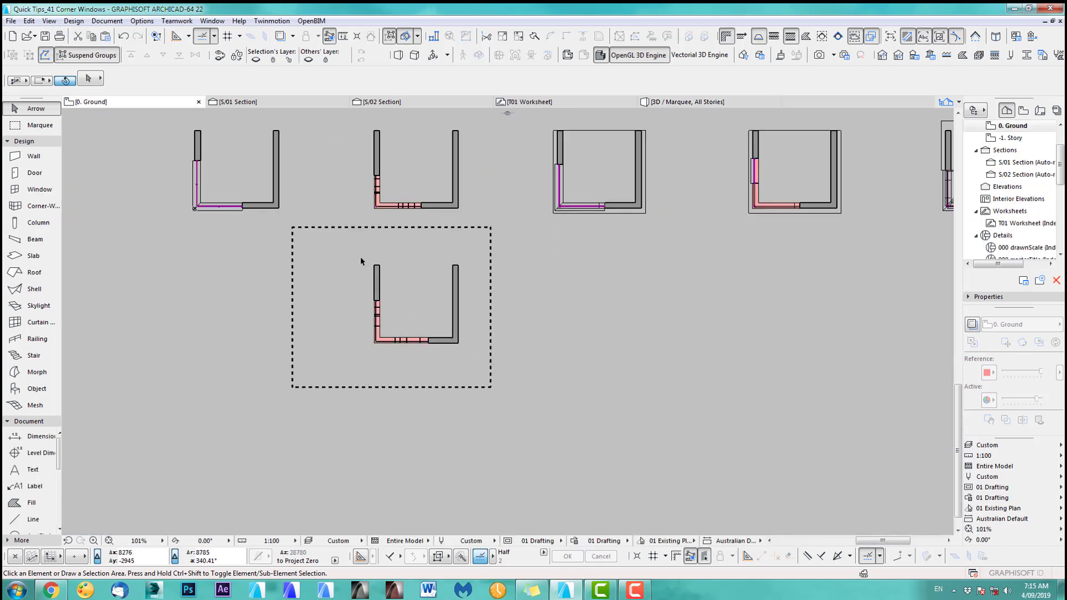
pyautogui.moveTo(360, 259); pyautogui.dragTo(466, 358)
pyautogui.press('Delete')
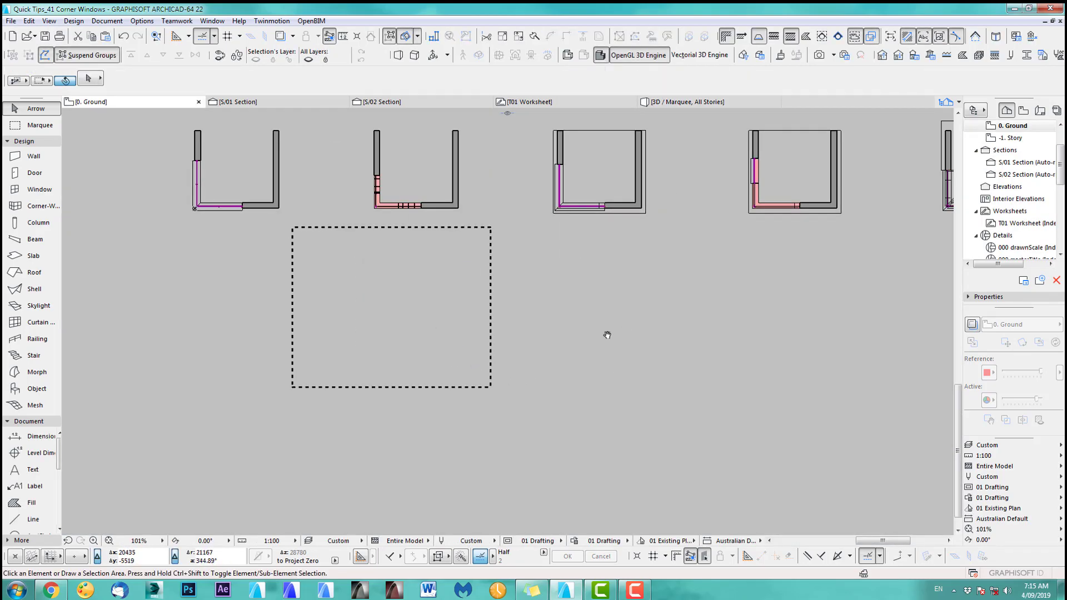
# Copy the third sample room, with its roof and corner windows, straight down into the free space below the row.
pyautogui.moveTo(386, 184); pyautogui.dragTo(513, 335)
pyautogui.hotkey('ctrl', 'd')
pyautogui.click(517, 225)
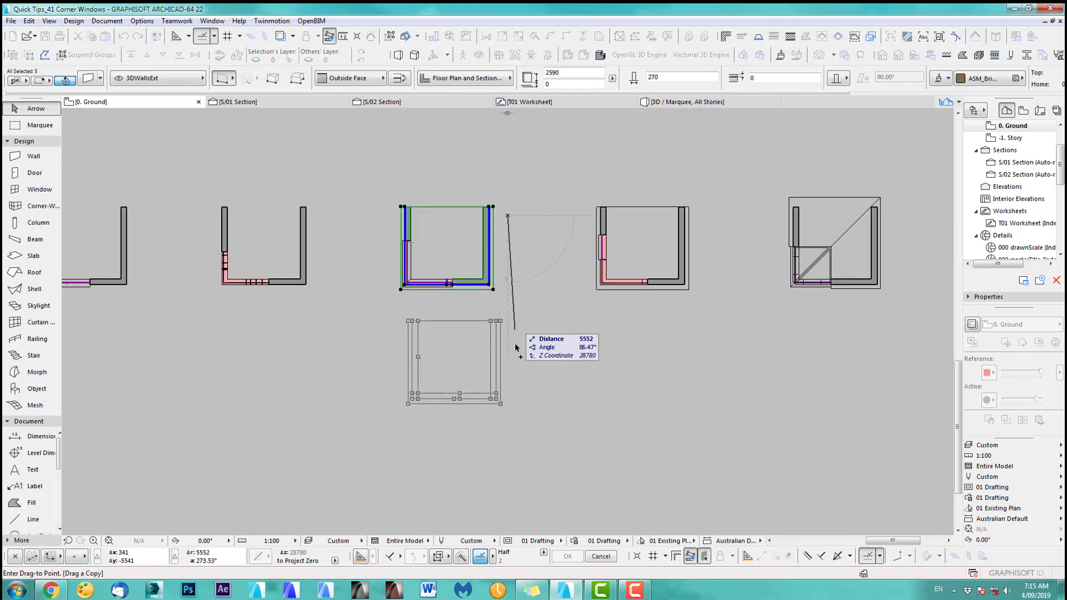
pyautogui.click(517, 370)
pyautogui.click(544, 378)
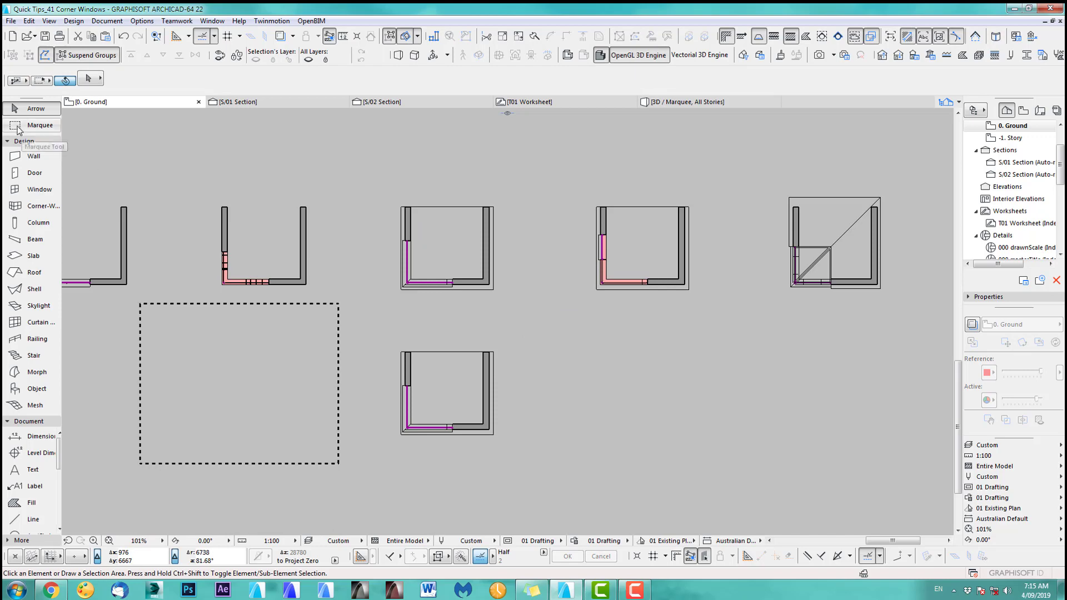
# Enclose the copied room in a new marquee and show only that room in 3D, facing its glazed corner.
pyautogui.click(40, 125)
pyautogui.click(364, 322)
pyautogui.click(536, 463)
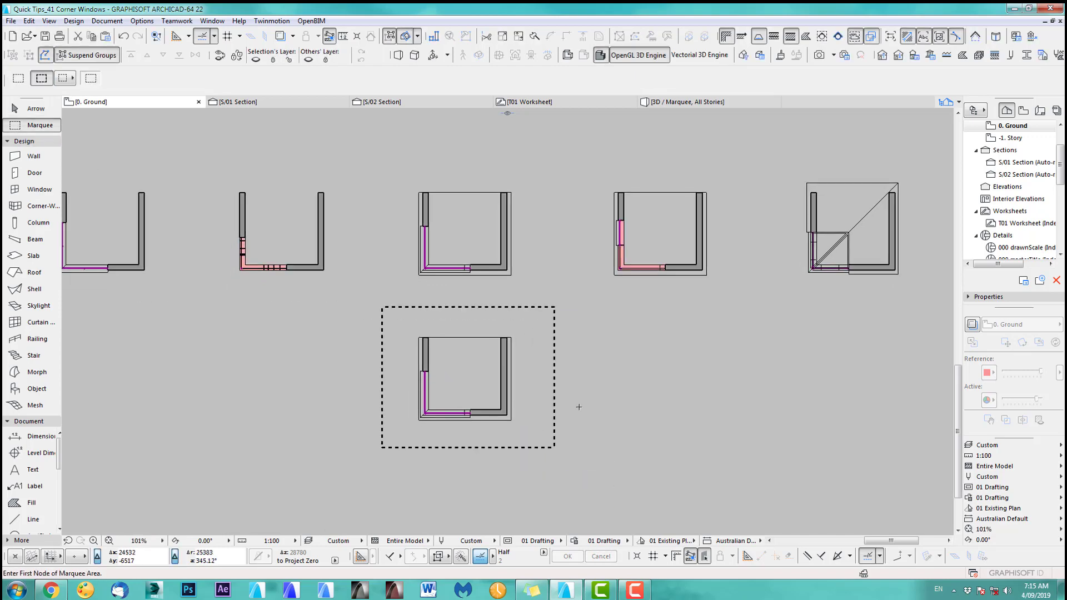
pyautogui.press('F3')
pyautogui.moveTo(780, 374); pyautogui.dragTo(438, 444, button='middle')
pyautogui.scroll(4, 478, 396)
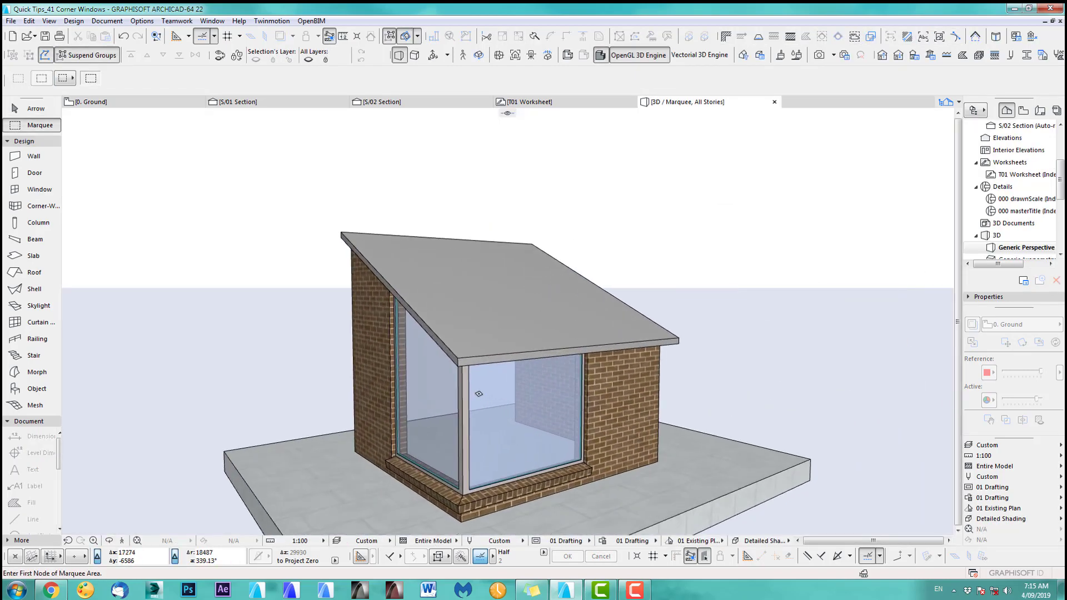
pyautogui.moveTo(480, 394); pyautogui.dragTo(506, 346, button='middle')
# Delete both corner windows from the copied room with the sloping roof.
pyautogui.click(35, 114)
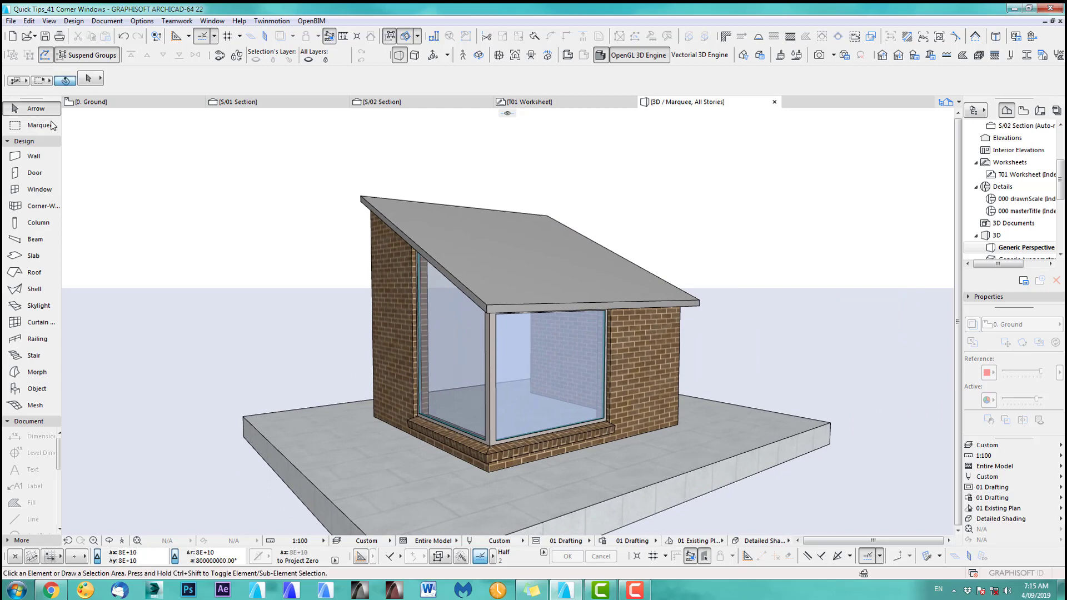
pyautogui.click(433, 350)
pyautogui.keyDown('shift'); pyautogui.click(555, 368); pyautogui.keyUp('shift')
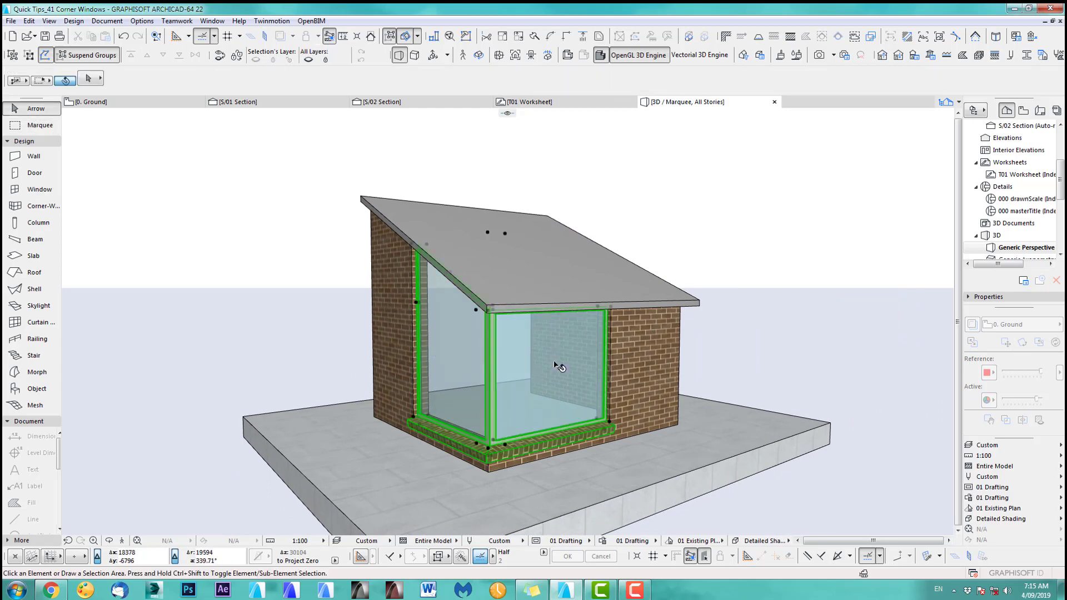
pyautogui.press('Delete')
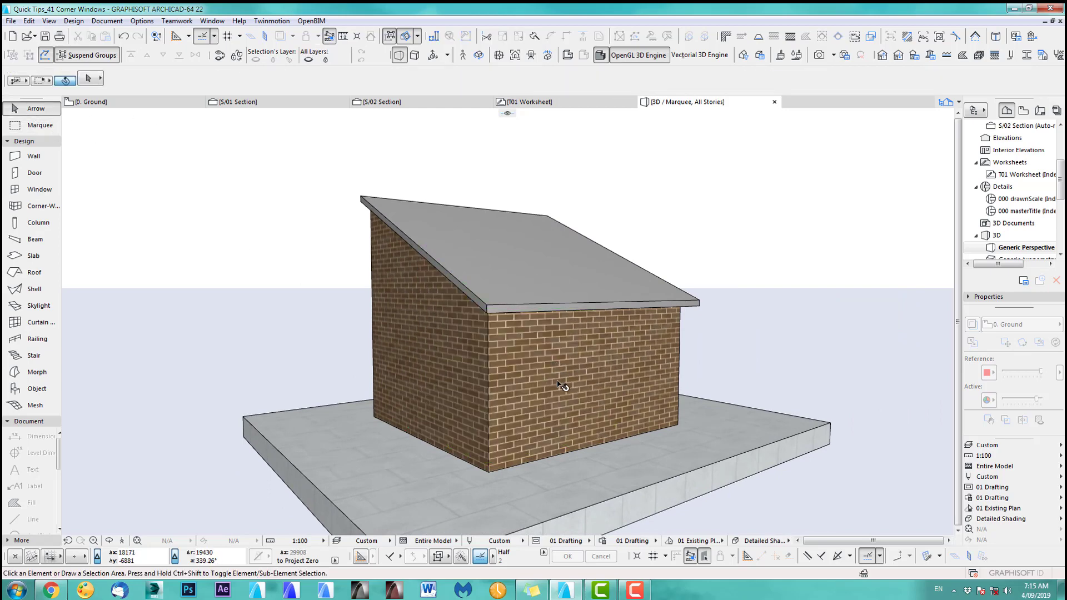
# Pick up the Window 22 settings from the front corner window of the original room in the floor plan.
pyautogui.click(39, 207)
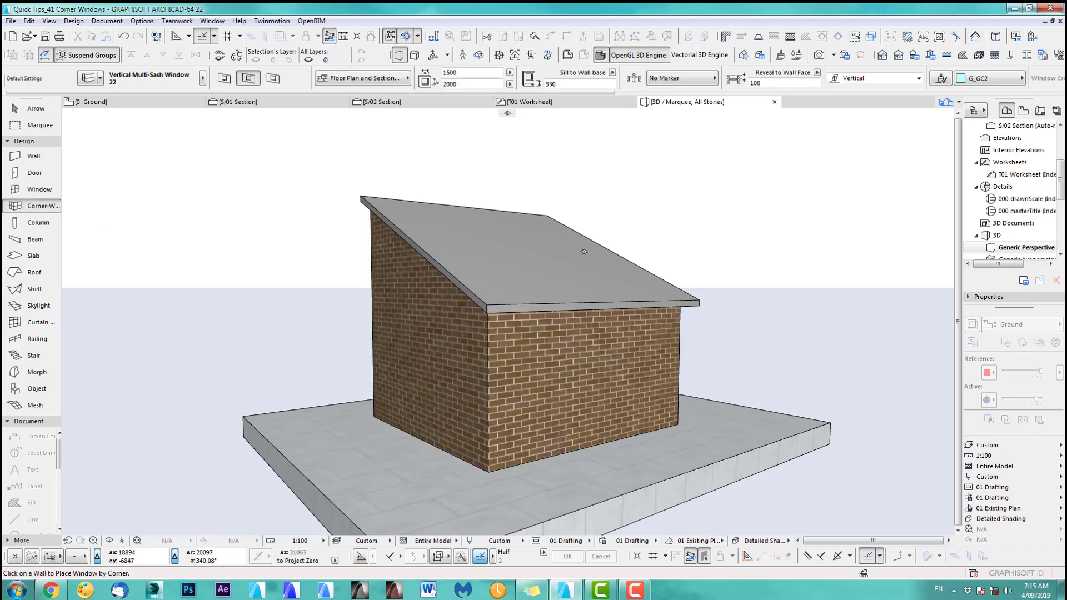
pyautogui.press('F2')
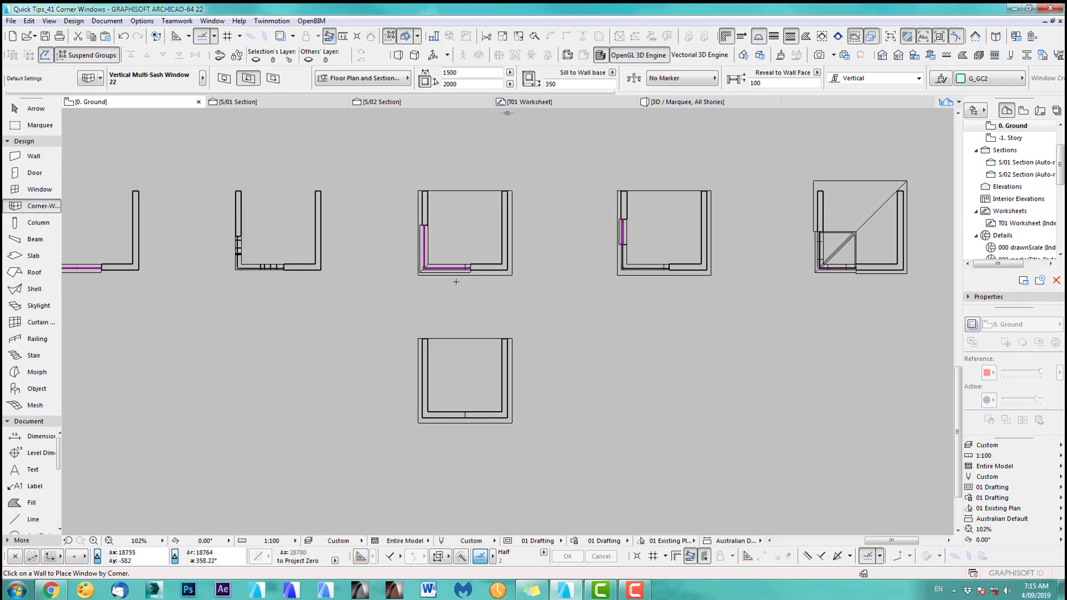
pyautogui.scroll(3, 487, 268)
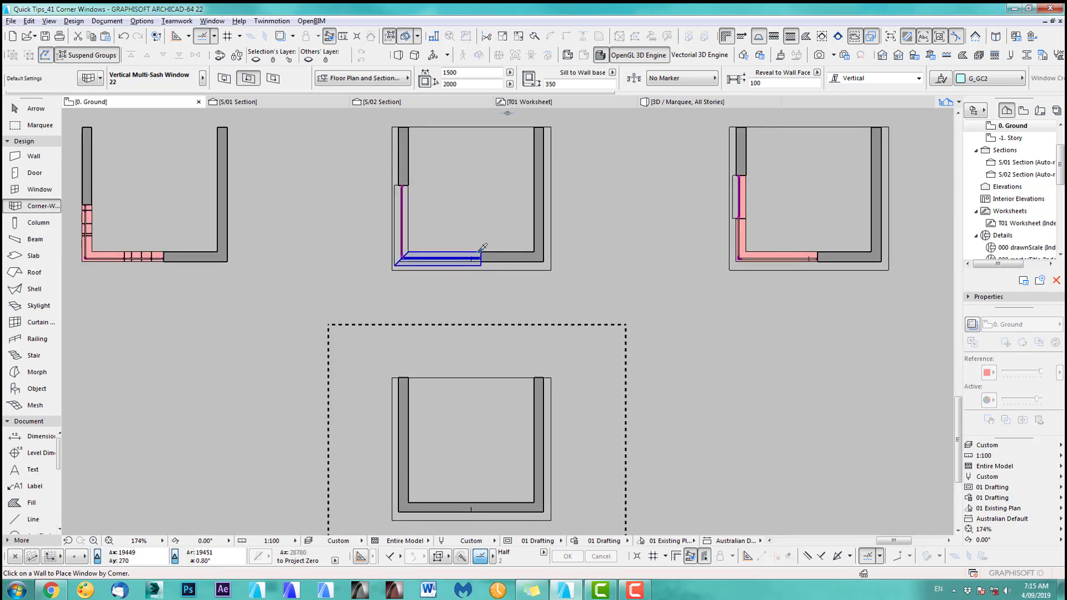
pyautogui.press('alt')
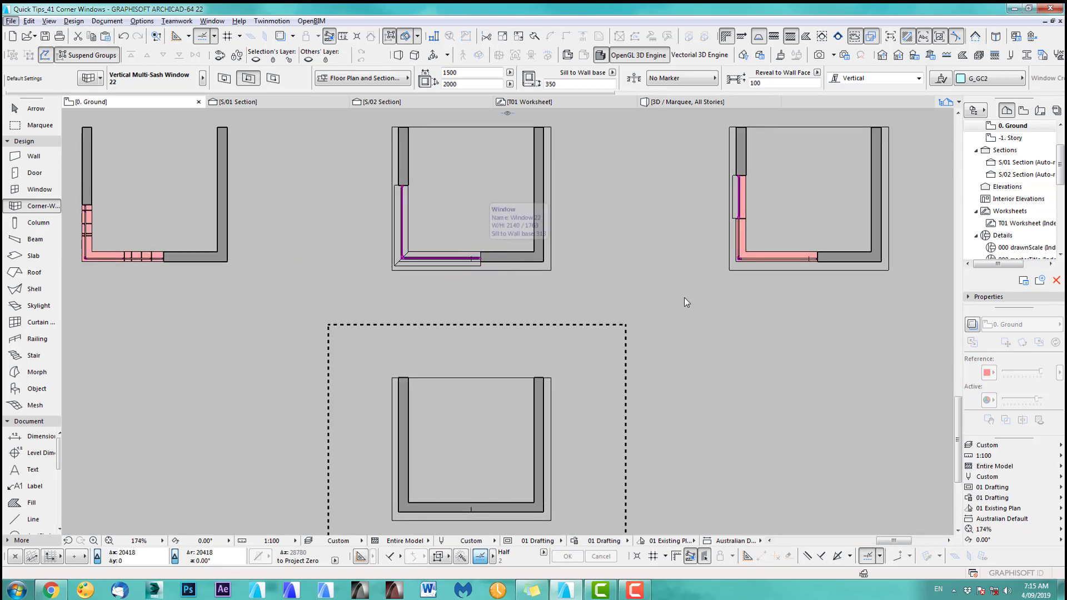
pyautogui.keyDown('alt'); pyautogui.click(486, 251); pyautogui.keyUp('alt')
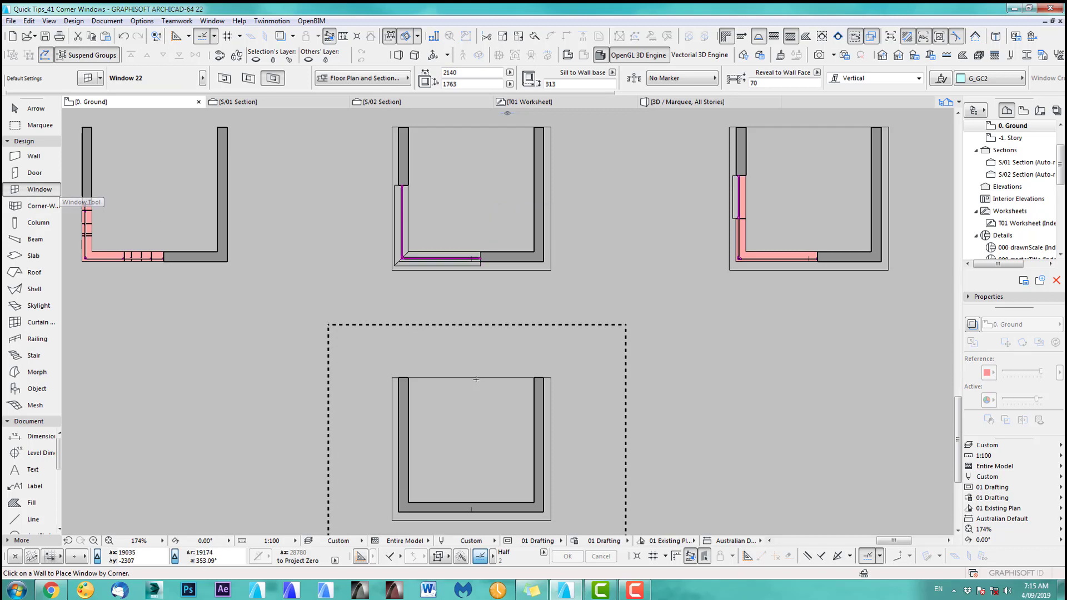
# Place the 2140 × 1763 mm Window 22 in the copied room's front wall, starting at the left outer corner, and check it in 3D.
pyautogui.moveTo(487, 423); pyautogui.dragTo(517, 300, button='middle')
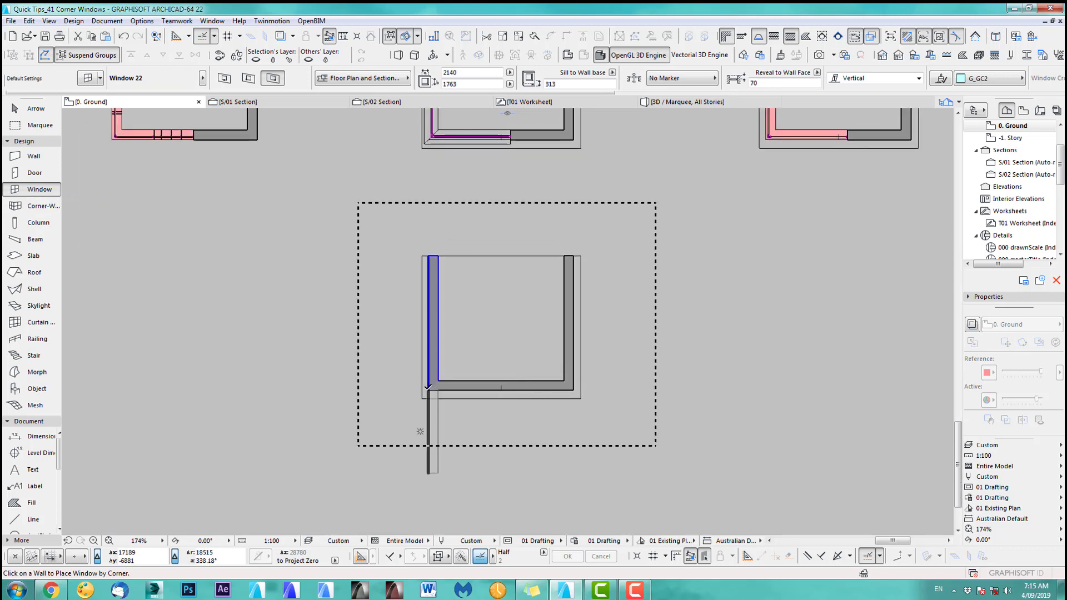
pyautogui.scroll(3, 456, 387)
pyautogui.scroll(6, 457, 388)
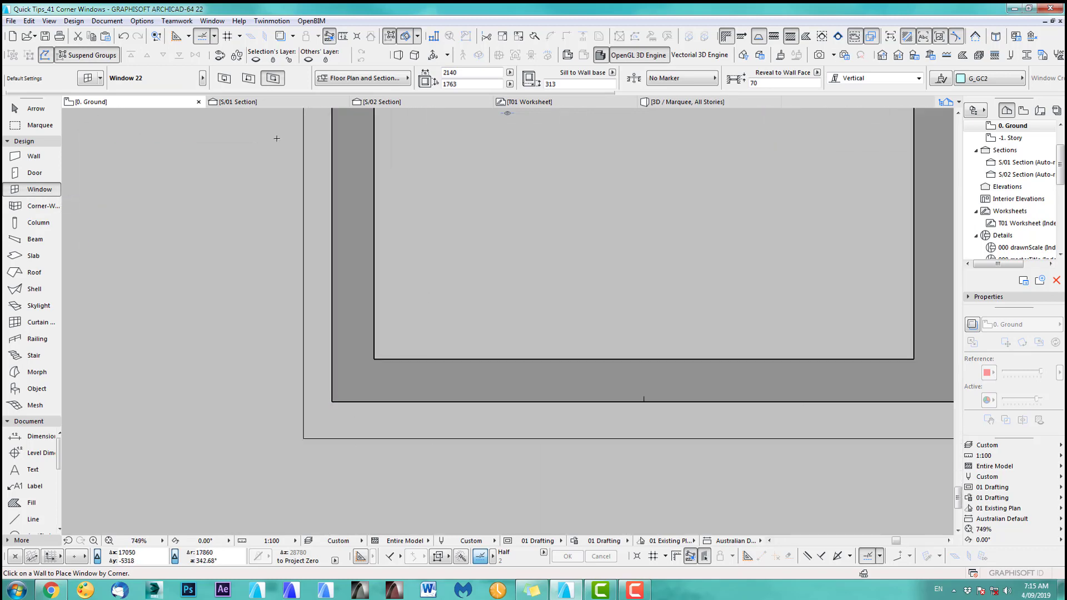
pyautogui.click(332, 401)
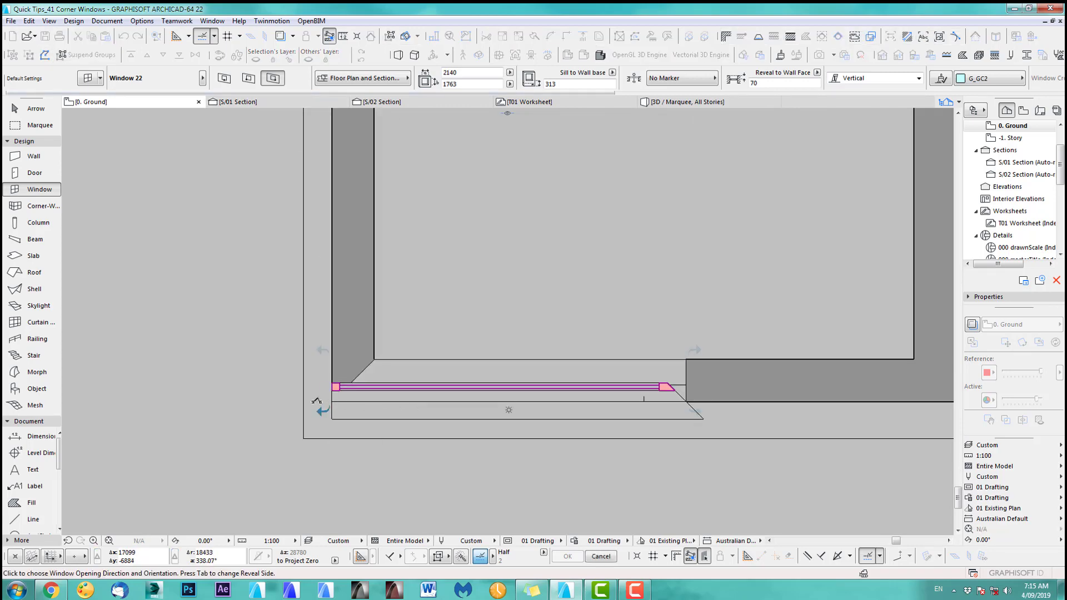
pyautogui.click(757, 413)
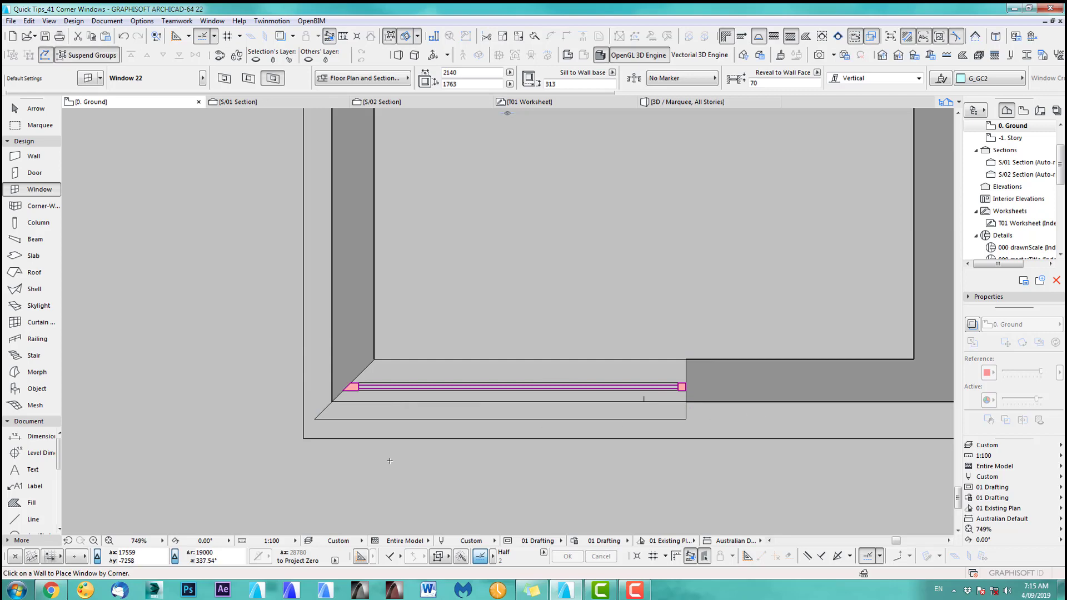
pyautogui.scroll(-5, 428, 464)
pyautogui.press('F3')
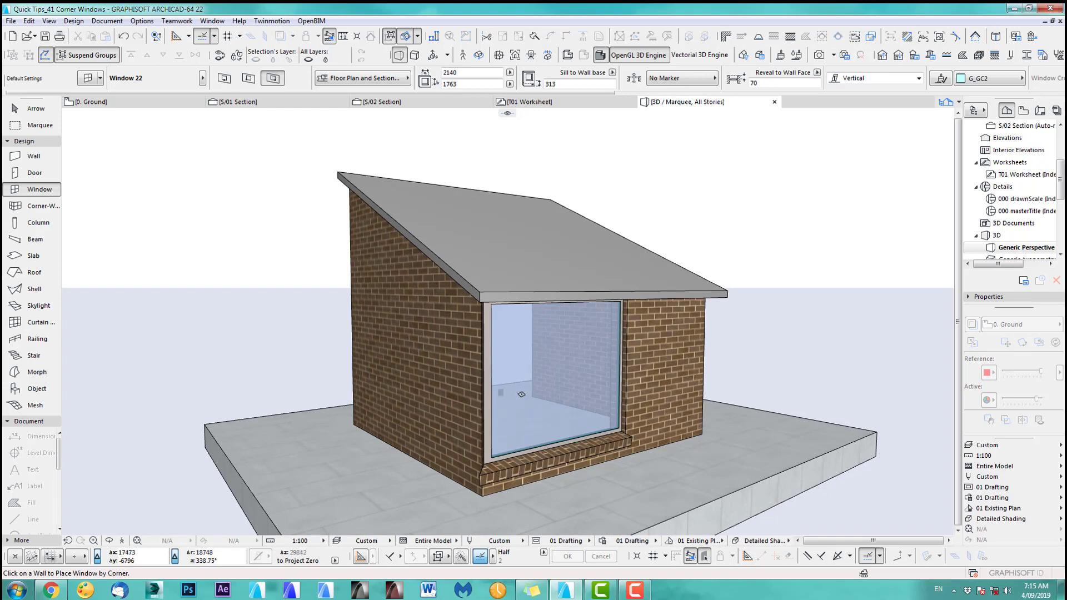
pyautogui.keyDown('shift'); pyautogui.moveTo(445, 398); pyautogui.dragTo(579, 413, button='middle'); pyautogui.keyUp('shift')
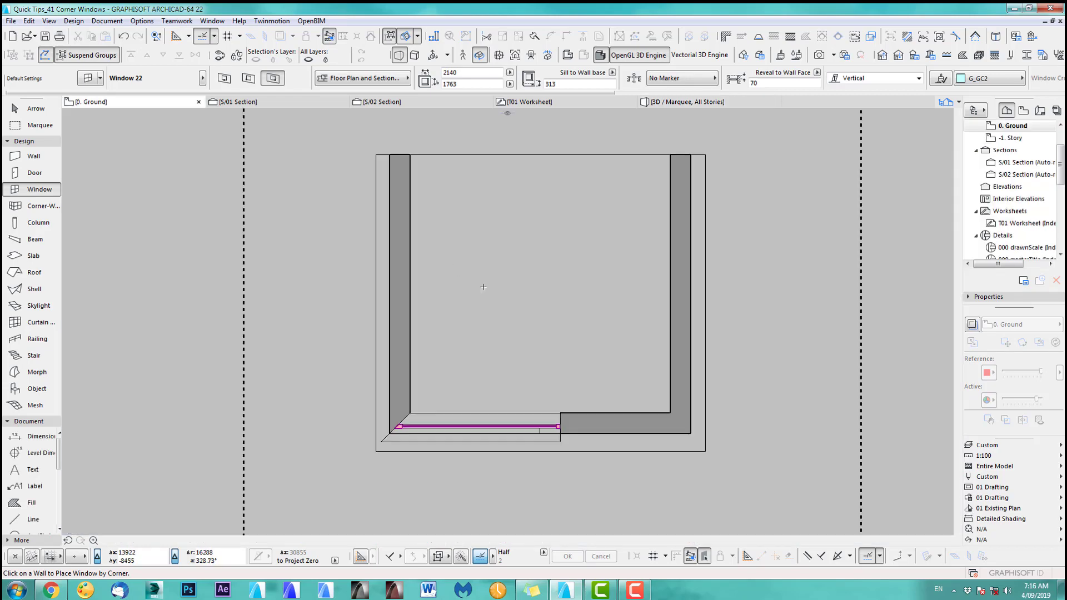
# Review the window tool's default settings for the Trapezoid Window 22 type, including its top shape definition.
pyautogui.scroll(2, 496, 462)
pyautogui.scroll(-3, 494, 432)
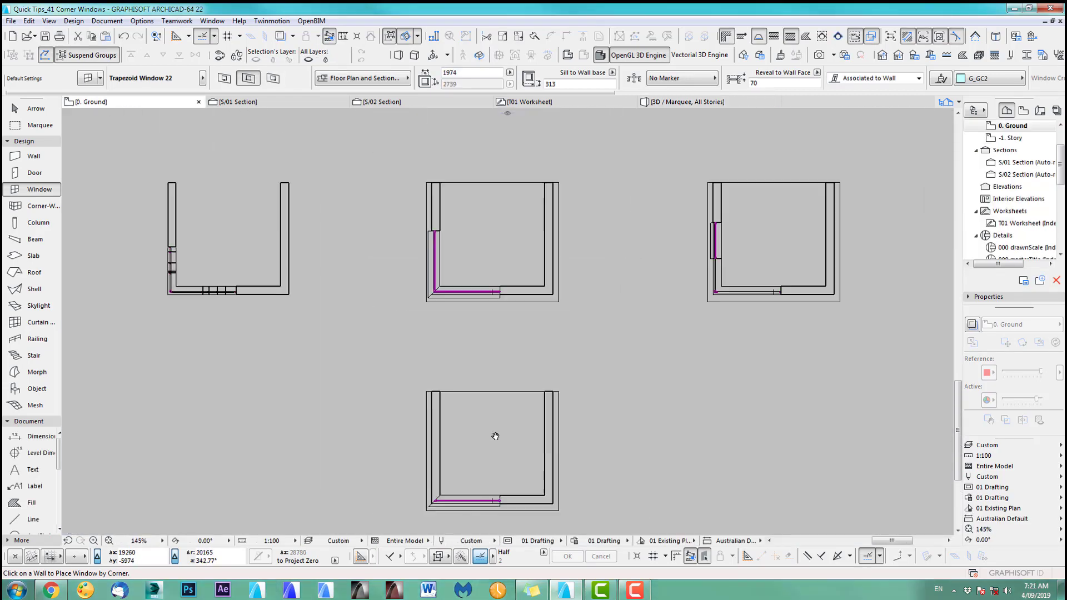
pyautogui.scroll(3, 475, 328)
pyautogui.scroll(2, 476, 327)
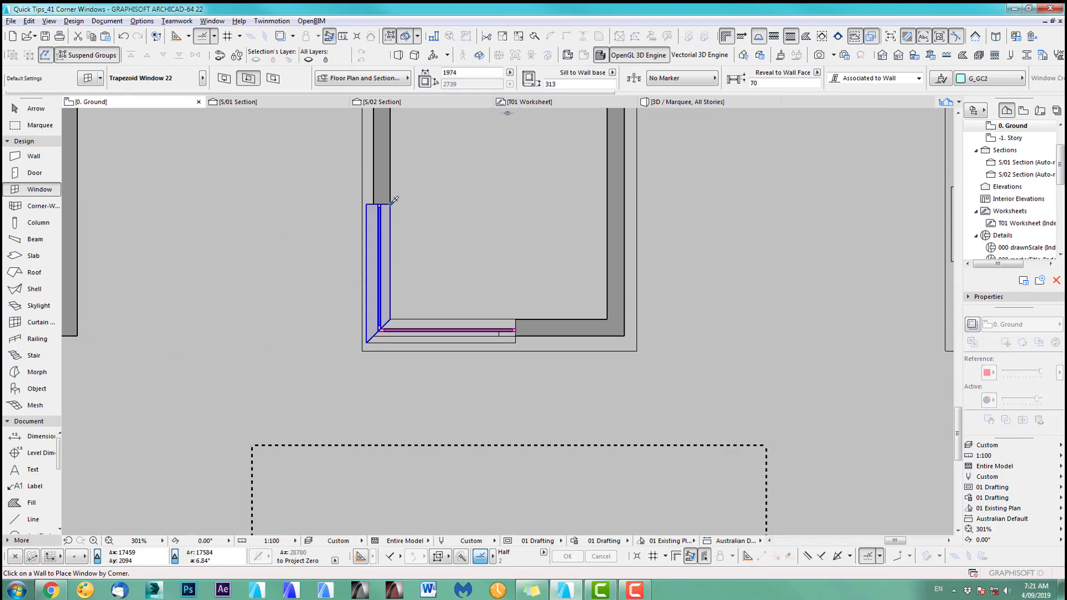
pyautogui.click(89, 78)
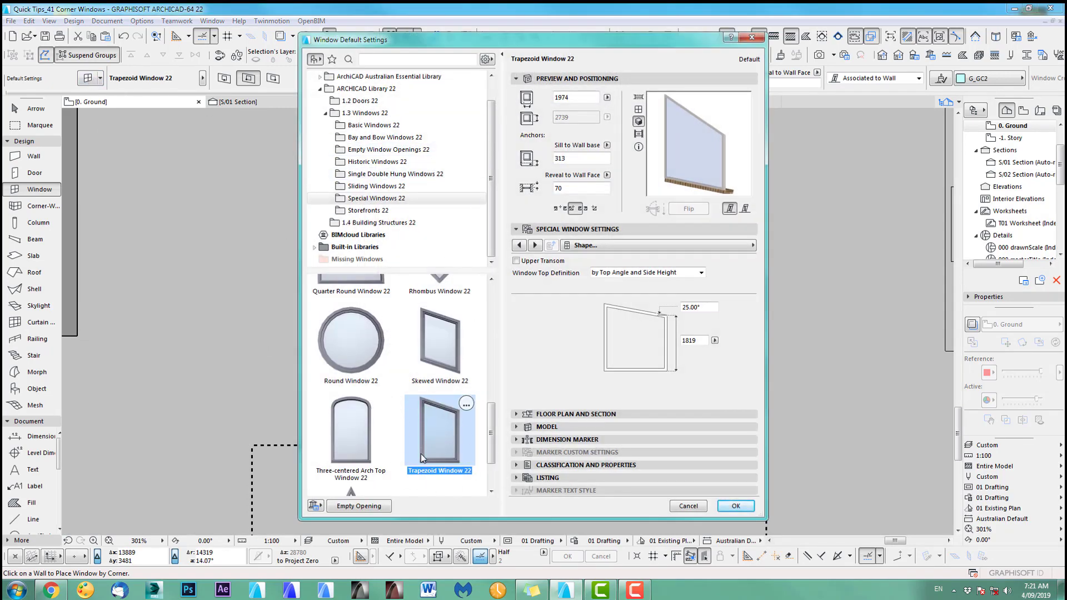
pyautogui.click(745, 511)
# Place the 1974 mm wide Trapezoid Window 22 in the copied room's left wall at the corner and check the pair in 3D.
pyautogui.moveTo(579, 431); pyautogui.dragTo(601, 178, button='middle')
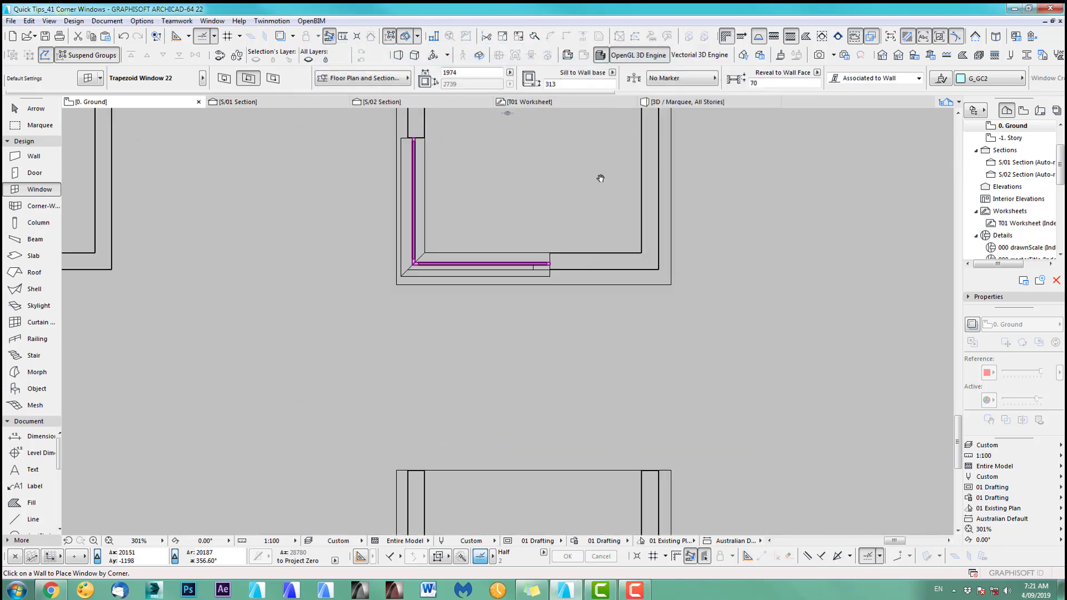
pyautogui.scroll(-1, 562, 339)
pyautogui.moveTo(537, 371); pyautogui.dragTo(565, 318, button='middle')
pyautogui.scroll(3, 485, 365)
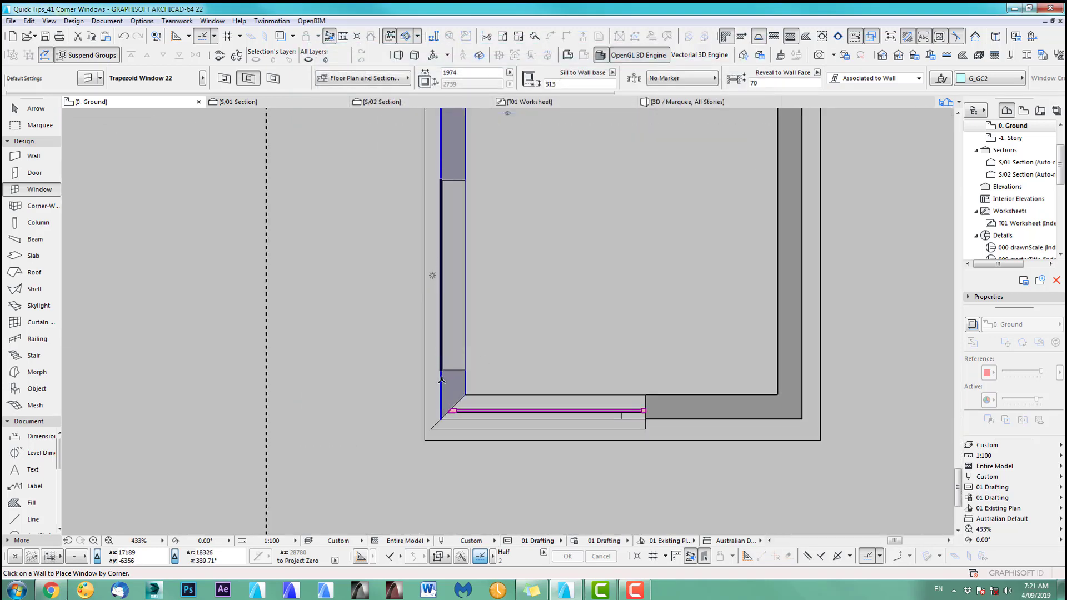
pyautogui.click(440, 415)
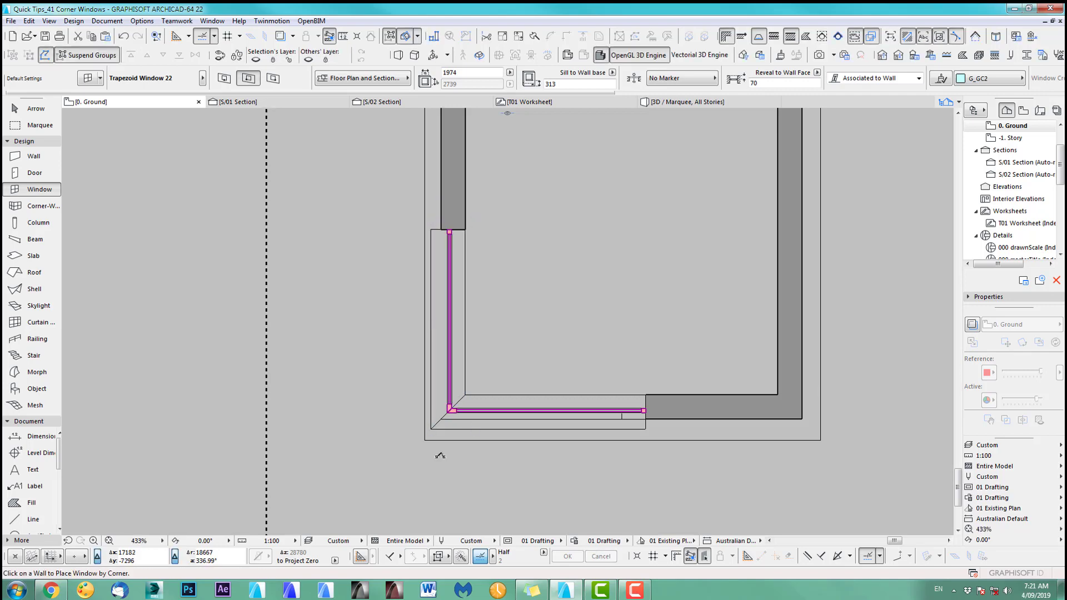
pyautogui.press('F3')
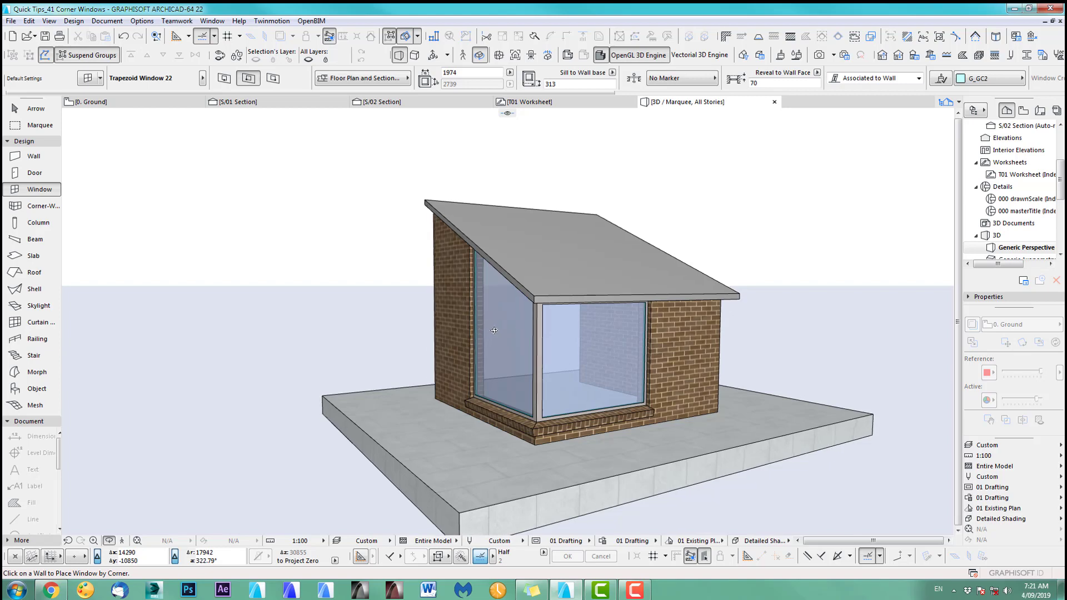
pyautogui.keyDown('shift'); pyautogui.moveTo(494, 331); pyautogui.dragTo(349, 259, button='middle'); pyautogui.keyUp('shift')
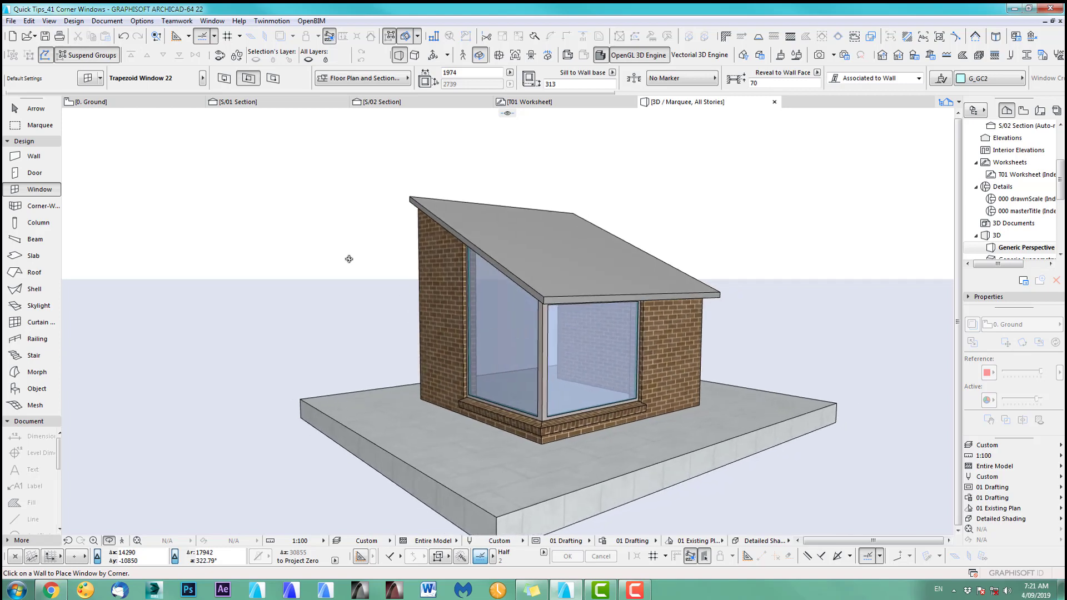
# Delete the trapezoid window from the copied room's left wall.
pyautogui.click(38, 112)
pyautogui.click(511, 355)
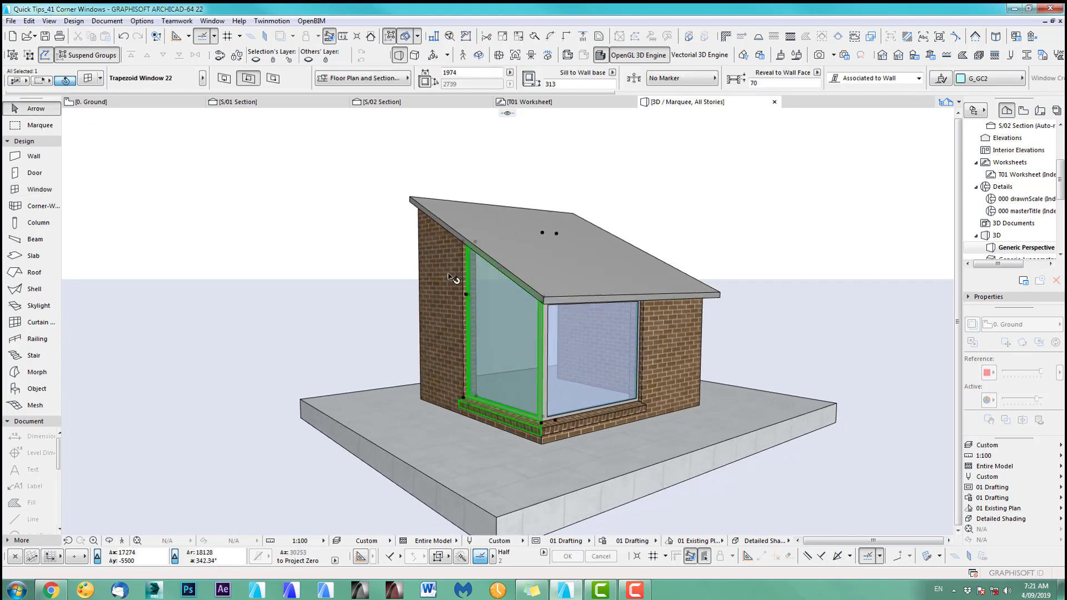
pyautogui.press('Delete')
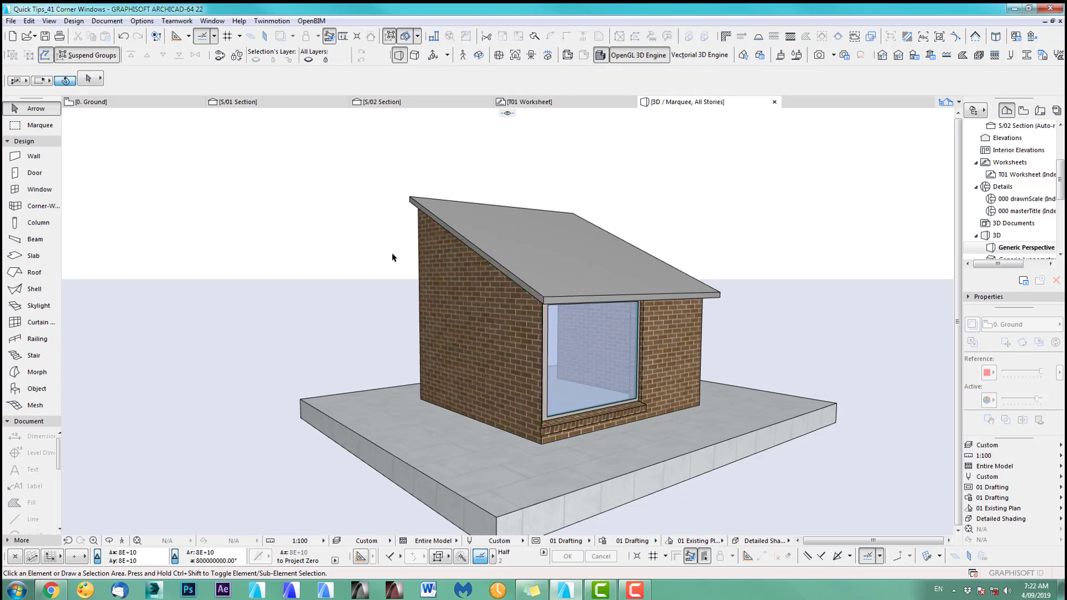
# Place a 1974 mm wide Trapezoid Window 22 with a 0° top angle in the left wall at the corner and check it in 3D.
pyautogui.press('F2')
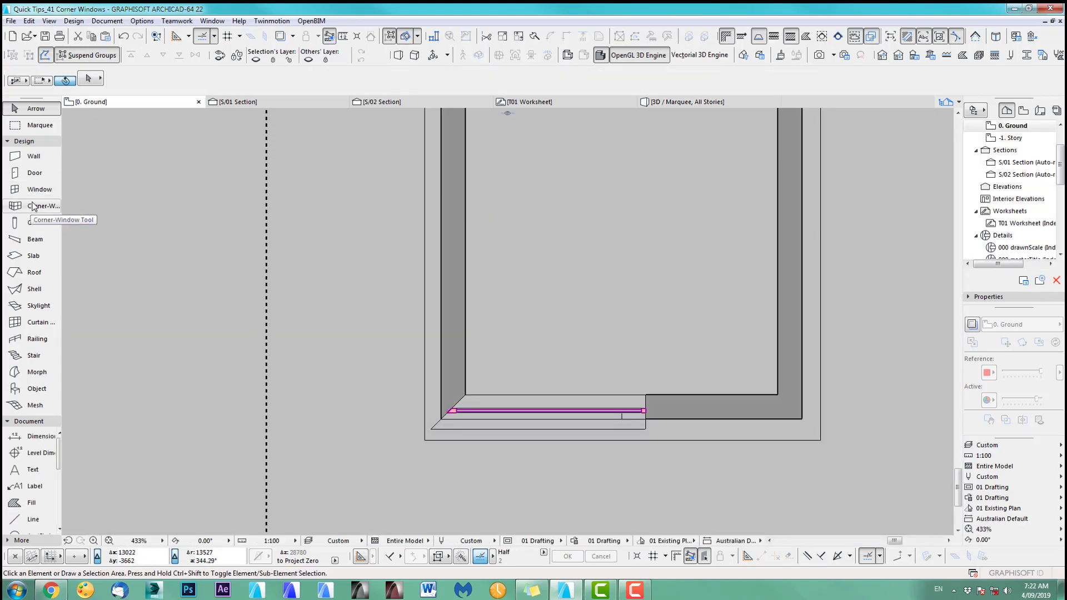
pyautogui.doubleClick(35, 190)
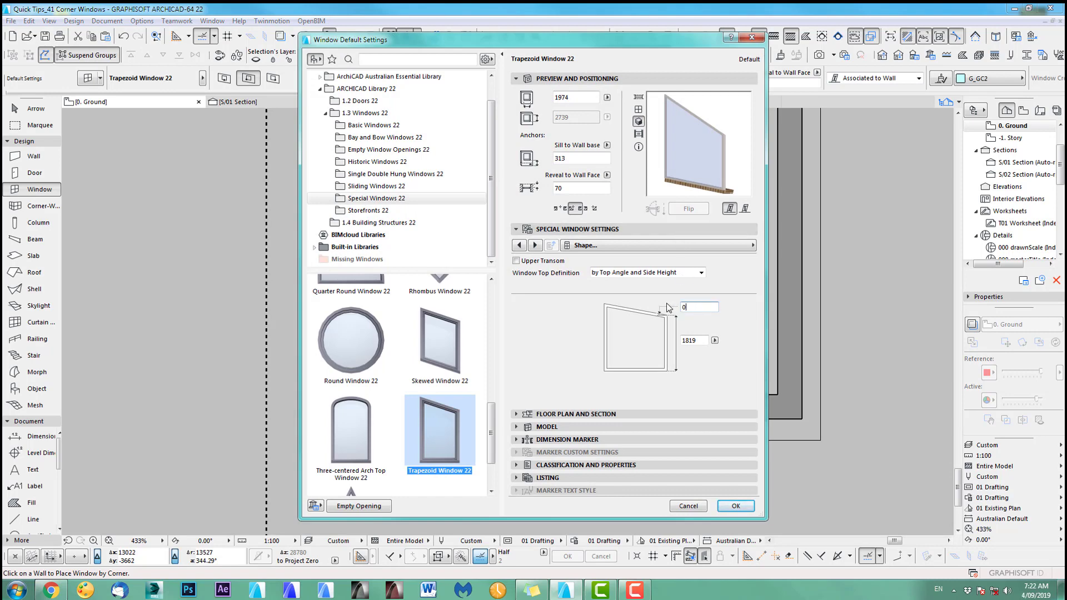
pyautogui.press('Return')
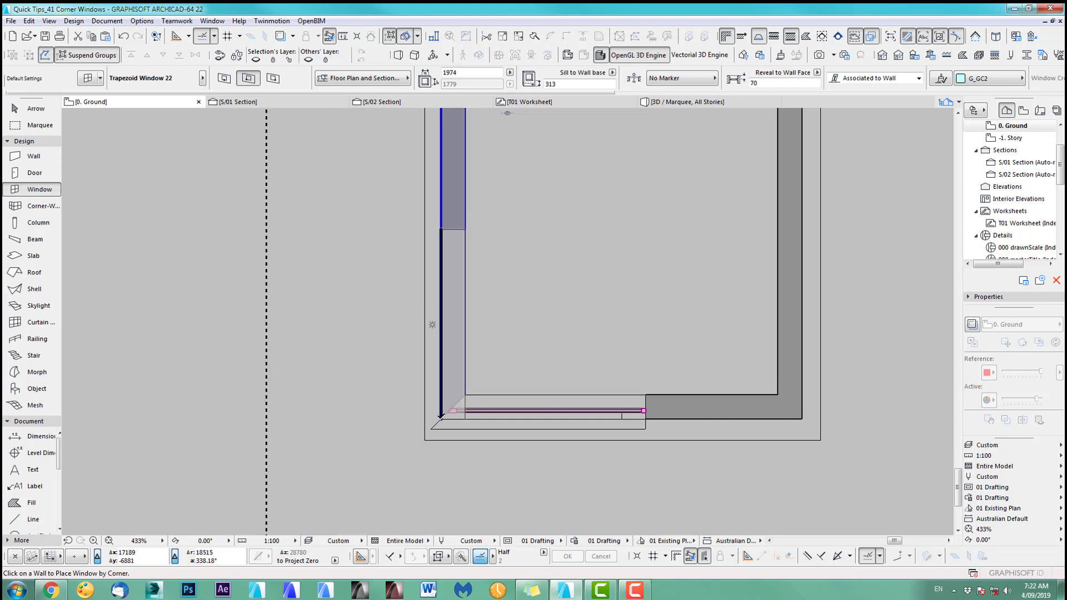
pyautogui.click(441, 419)
pyautogui.click(422, 456)
pyautogui.press('F3')
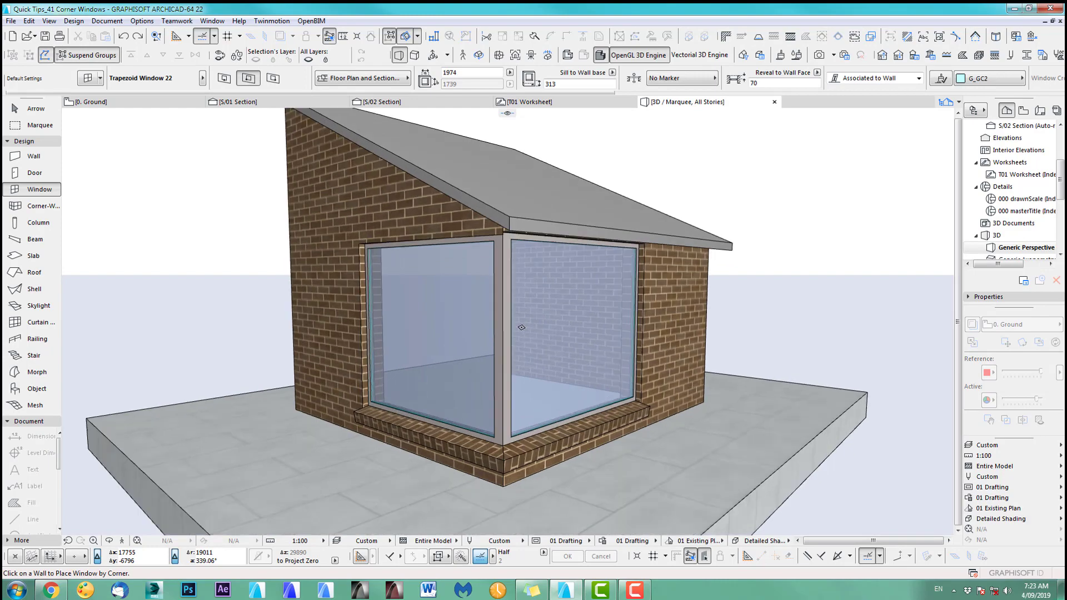
# Select the new trapezoid window in 3D and set its Window Top Definition to by Total Height and Side Height.
pyautogui.keyDown('shift'); pyautogui.moveTo(522, 328); pyautogui.dragTo(550, 306, button='middle'); pyautogui.keyUp('shift')
pyautogui.scroll(3, 524, 310)
pyautogui.keyDown('shift'); pyautogui.click(459, 291); pyautogui.keyUp('shift')
pyautogui.scroll(5, 450, 178)
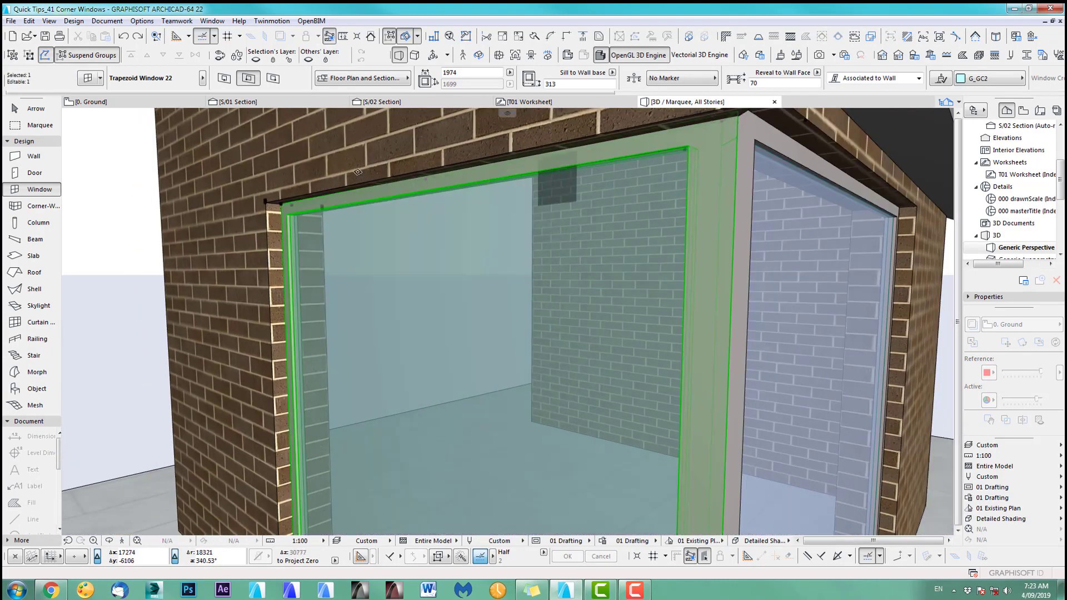
pyautogui.click(88, 79)
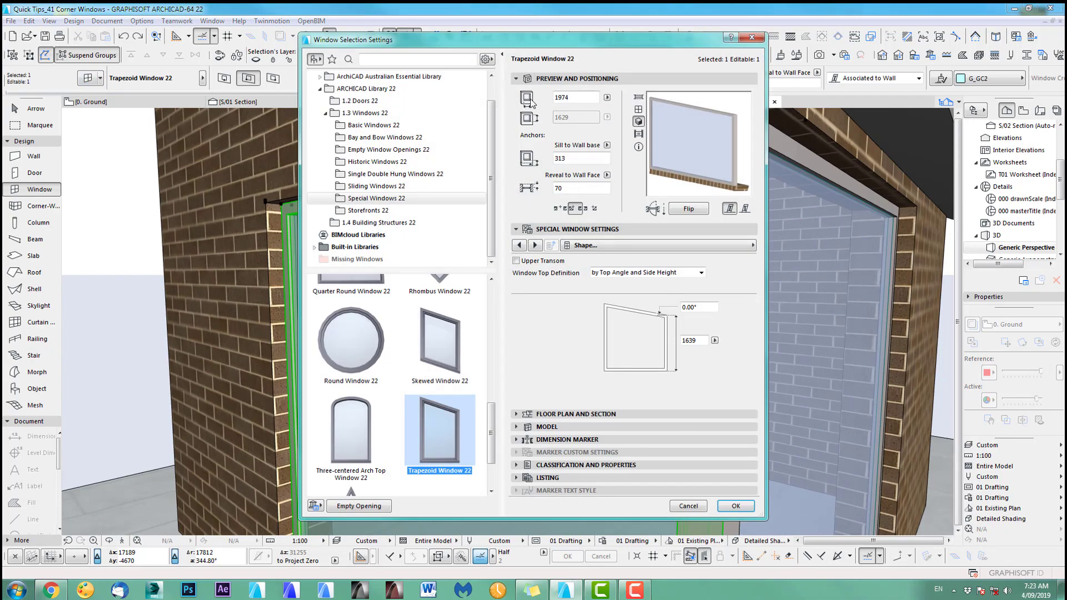
pyautogui.click(611, 248)
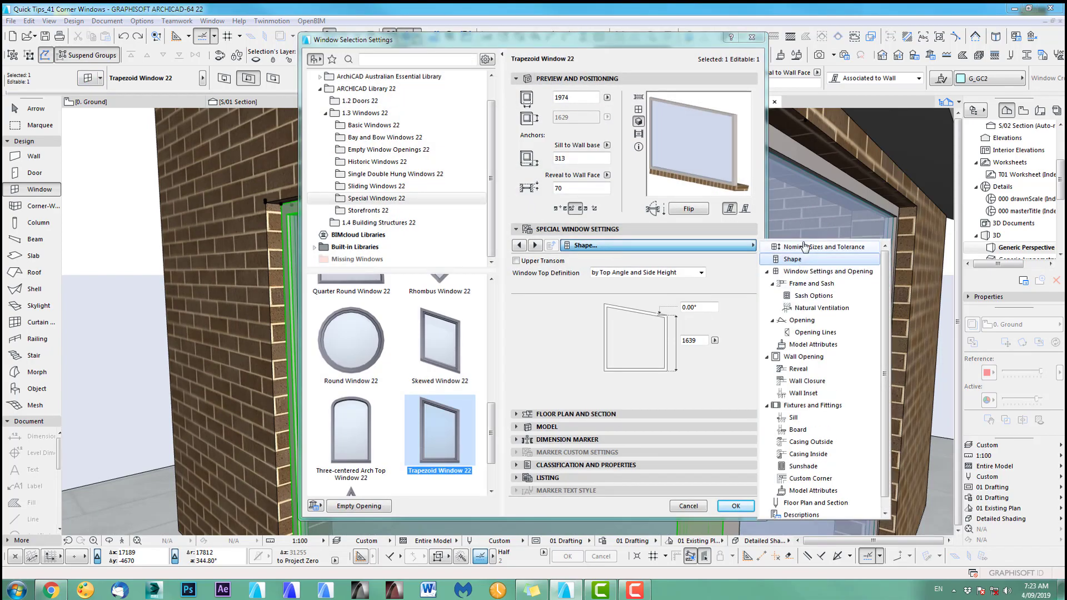
pyautogui.click(616, 273)
pyautogui.click(616, 273)
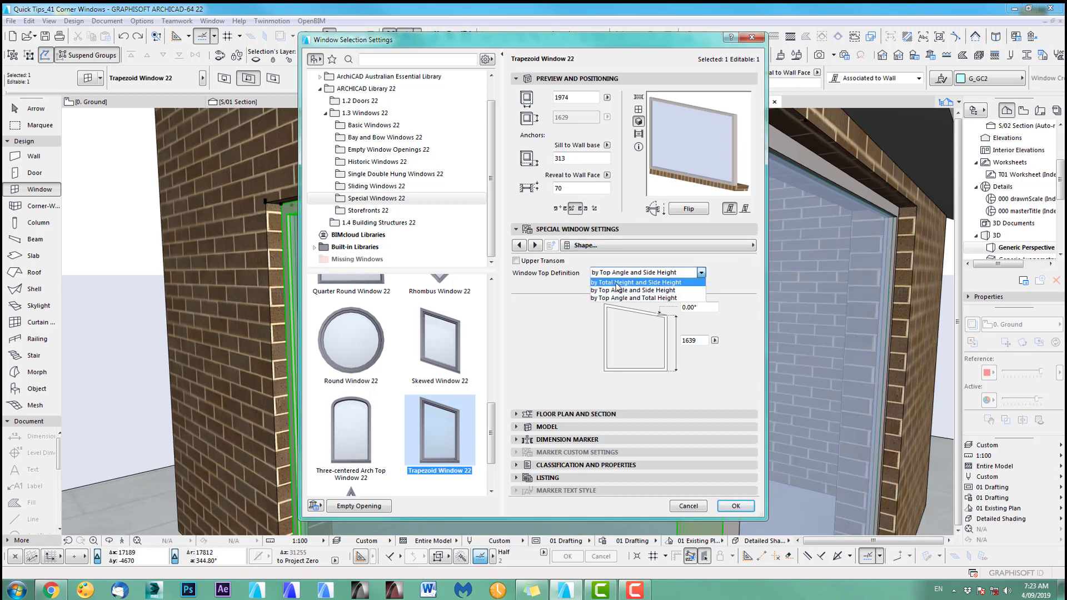
pyautogui.click(617, 283)
pyautogui.click(723, 510)
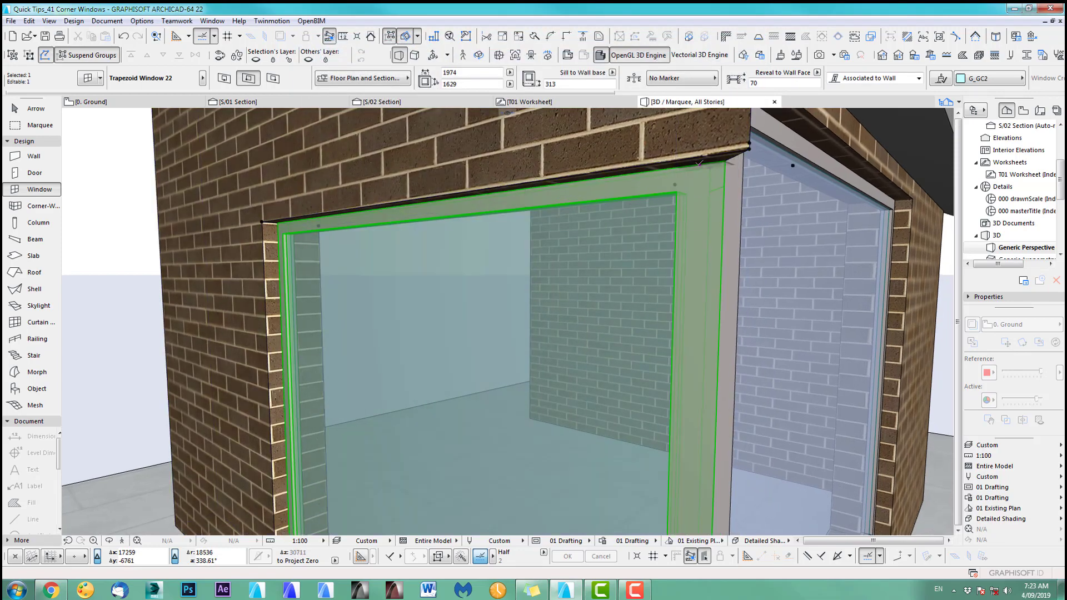
# Stretch the trapezoid window's corner-side height down to about 971 mm and its total height up to about 2381 mm.
pyautogui.click(700, 163)
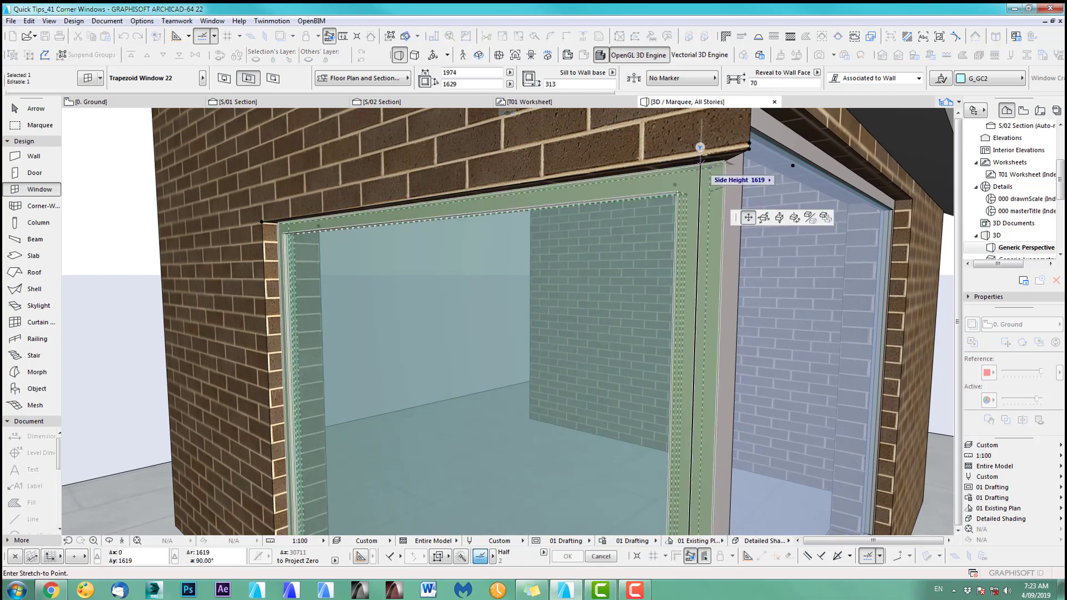
pyautogui.click(689, 470)
pyautogui.scroll(-6, 639, 403)
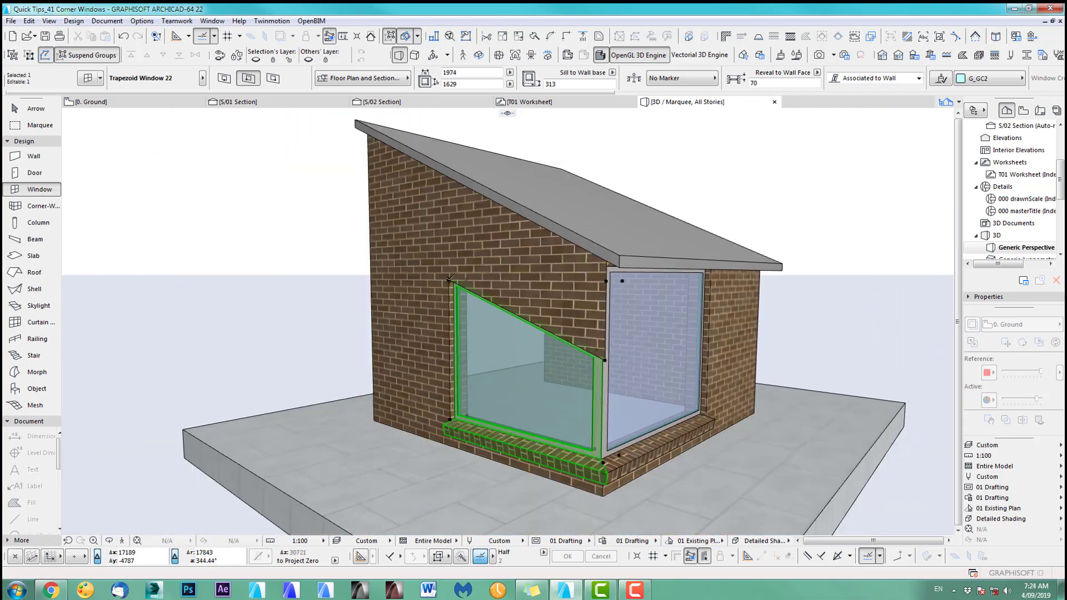
pyautogui.click(450, 277)
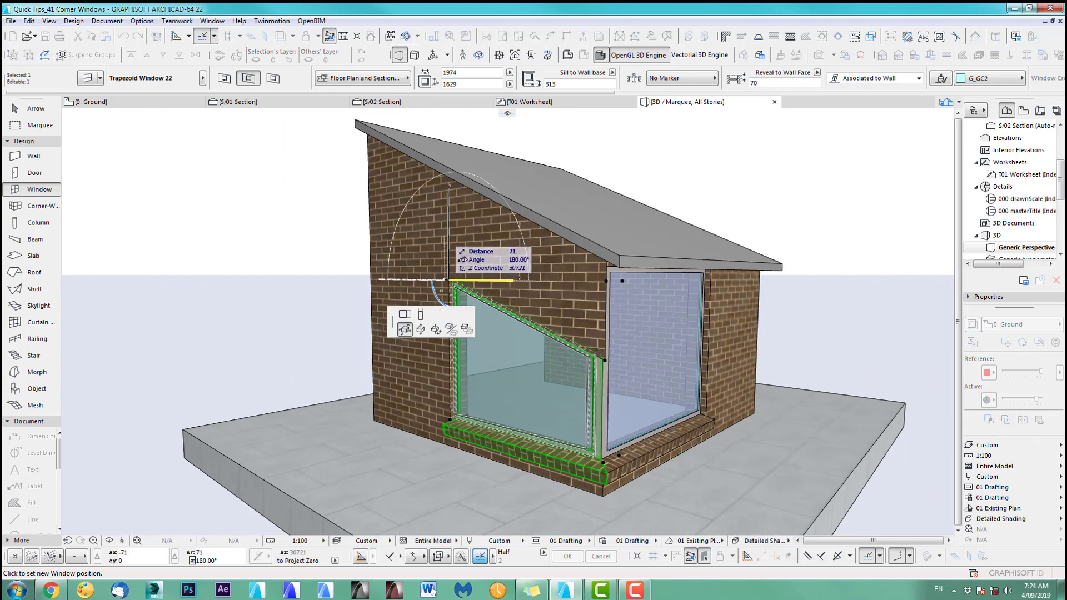
pyautogui.click(254, 345)
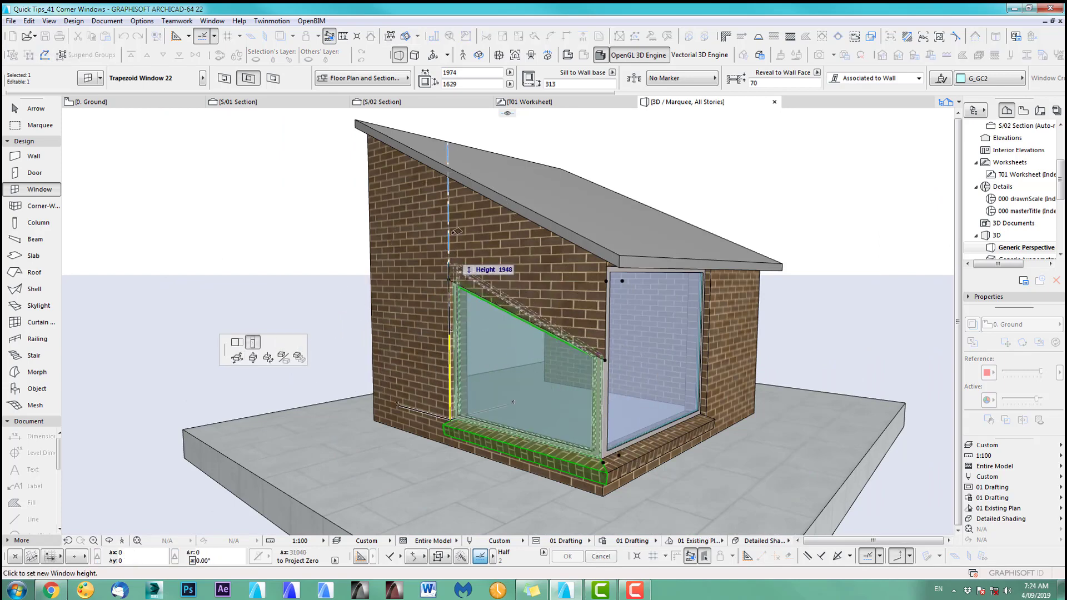
pyautogui.click(449, 214)
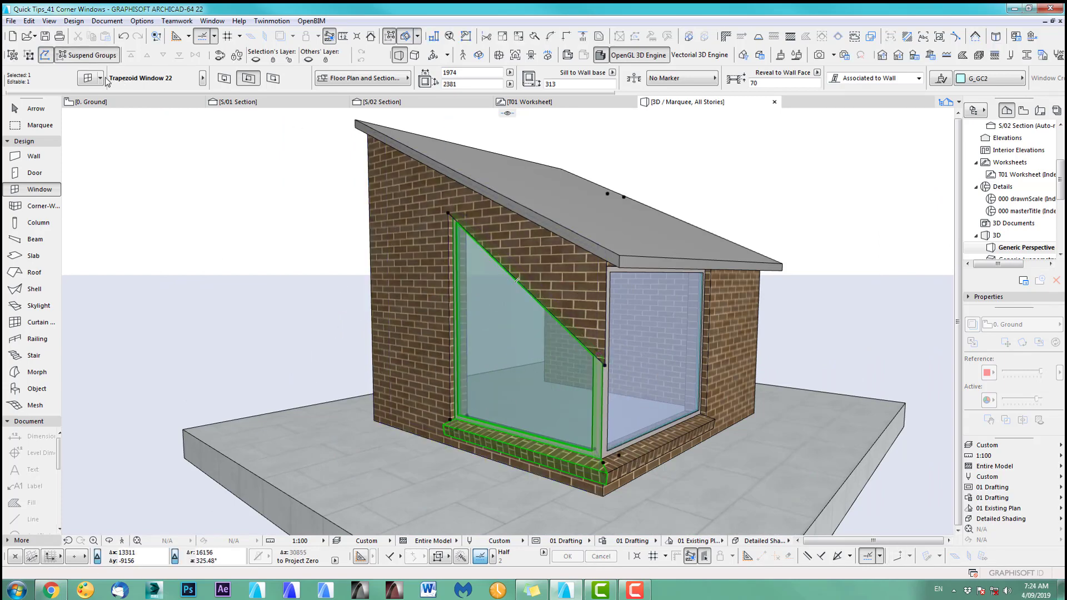
# Change the trapezoid window's Window Top Definition to by Top Angle and Side Height.
pyautogui.hotkey('ctrl', 't')
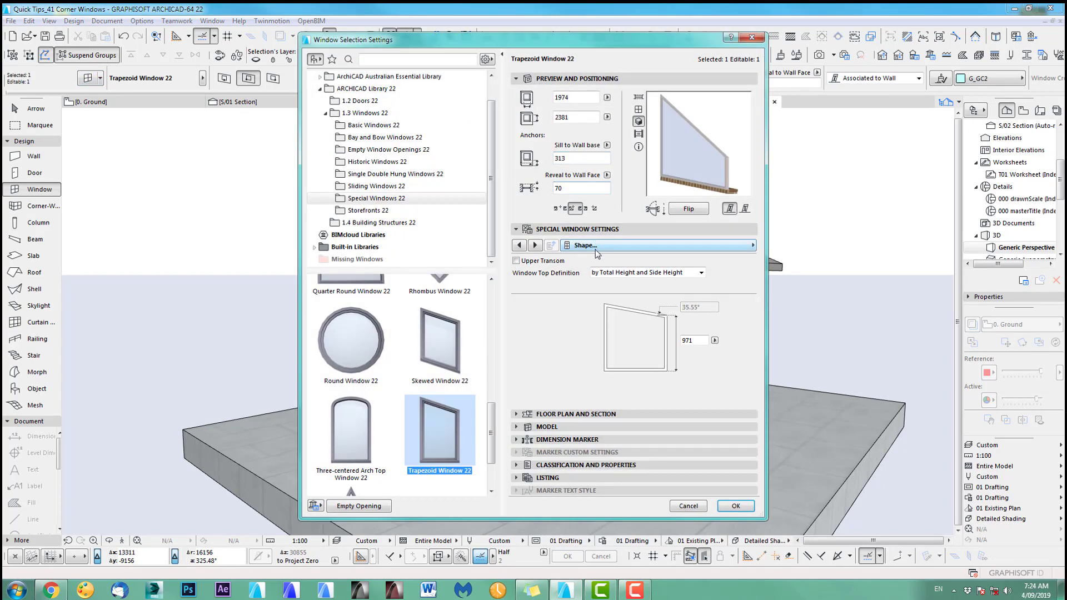
pyautogui.click(610, 273)
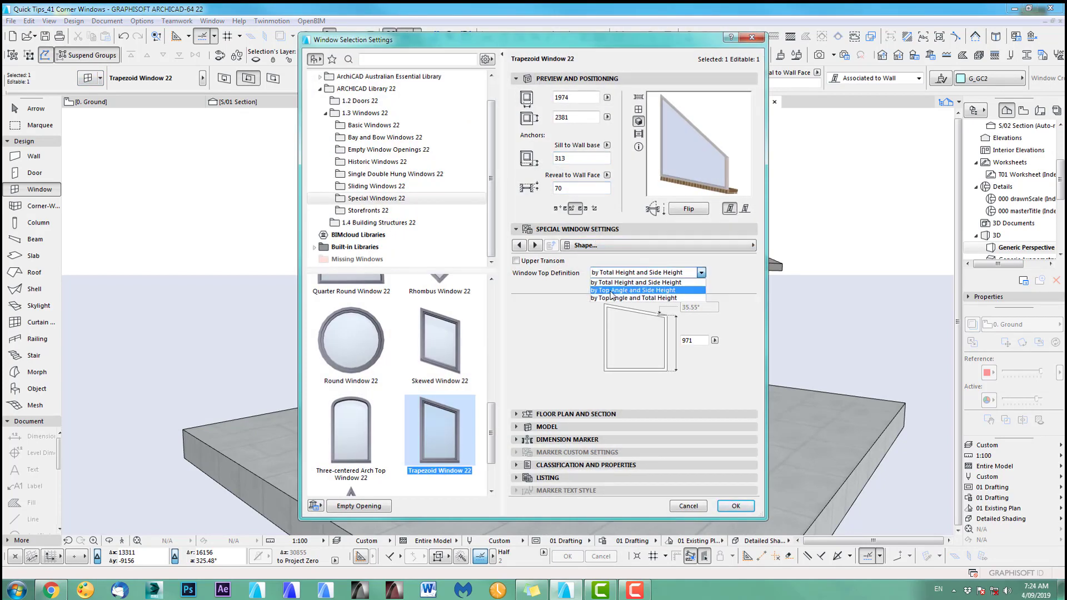
pyautogui.click(653, 291)
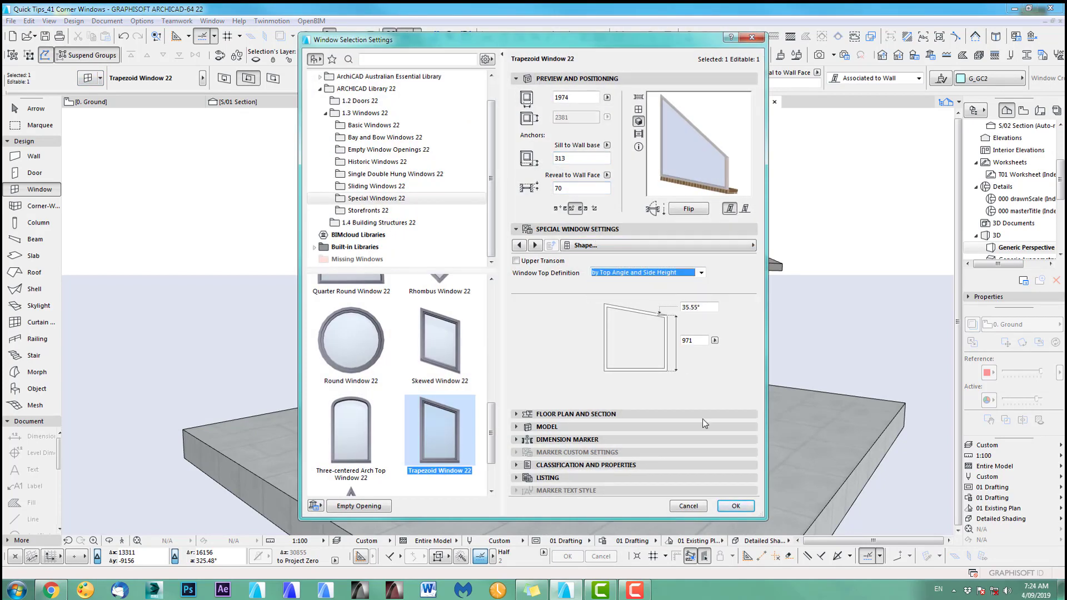
pyautogui.click(735, 506)
# Stretch the trapezoid window's corner-side height to about 1098 mm and flatten its top angle to about 20.3°.
pyautogui.scroll(6, 562, 286)
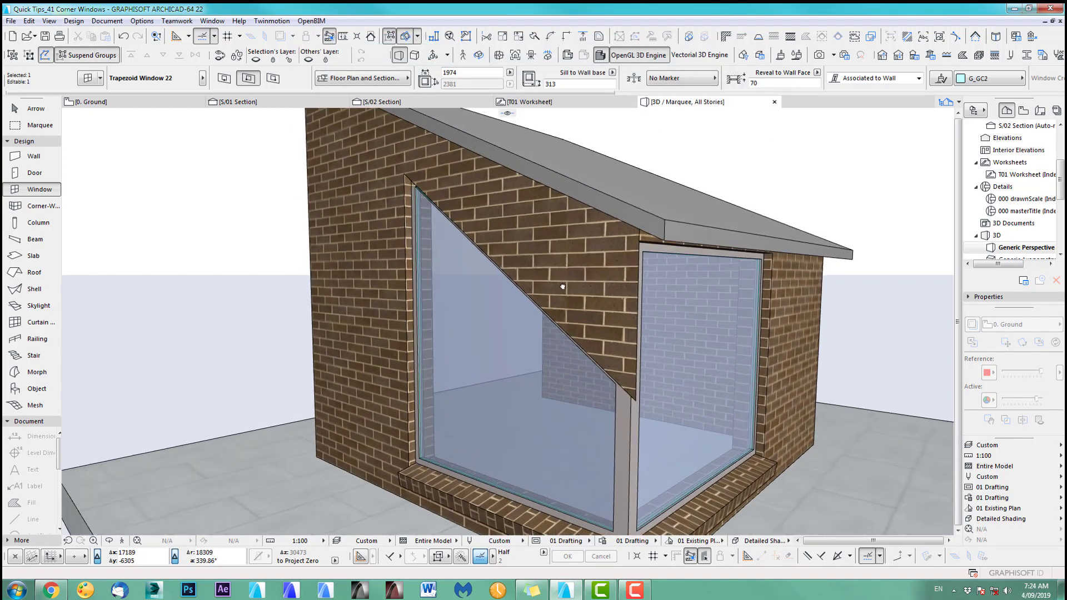
pyautogui.click(626, 338)
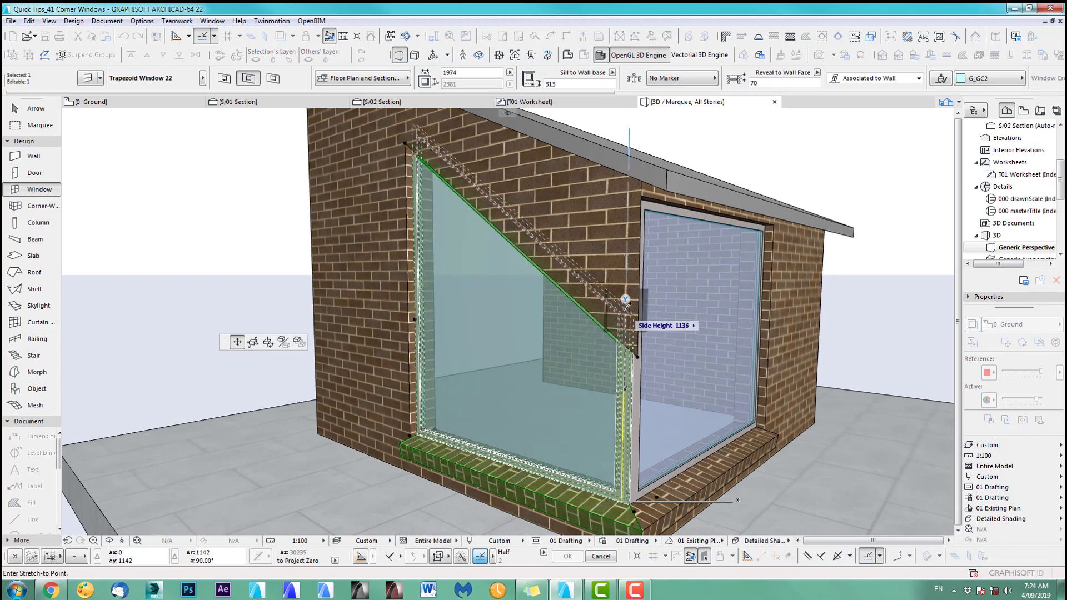
pyautogui.click(628, 334)
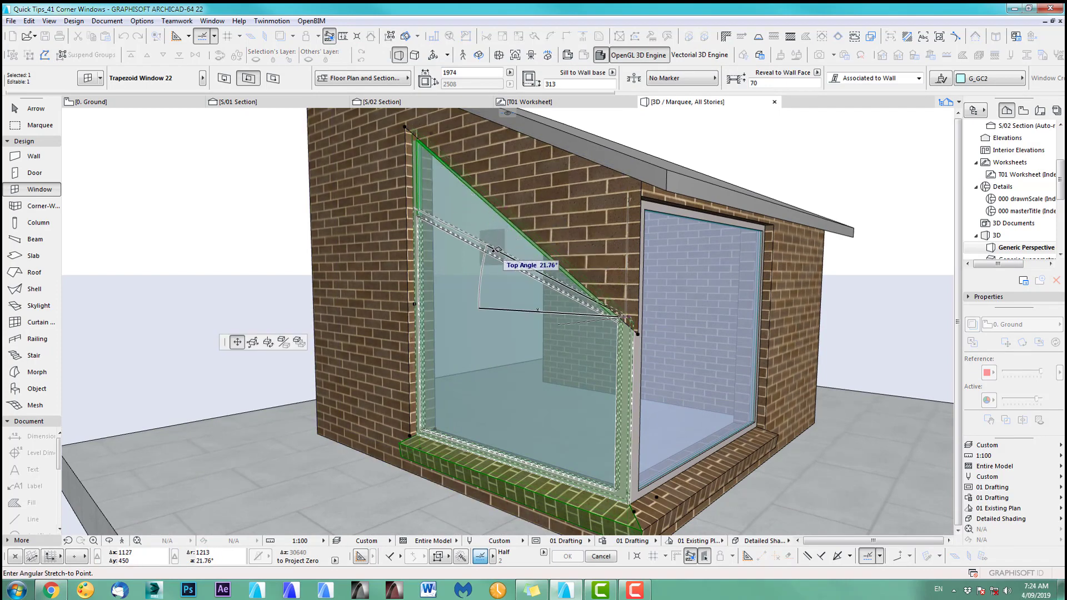
pyautogui.click(493, 256)
# Set the trapezoid window's Window Top Definition to by Top Angle and Total Height.
pyautogui.click(97, 78)
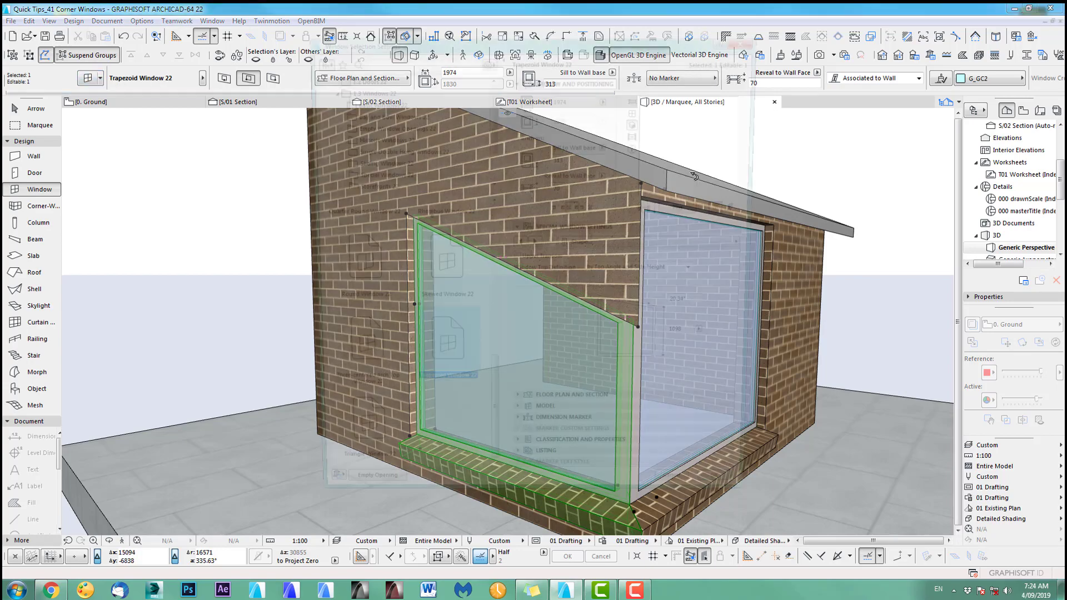
pyautogui.click(635, 273)
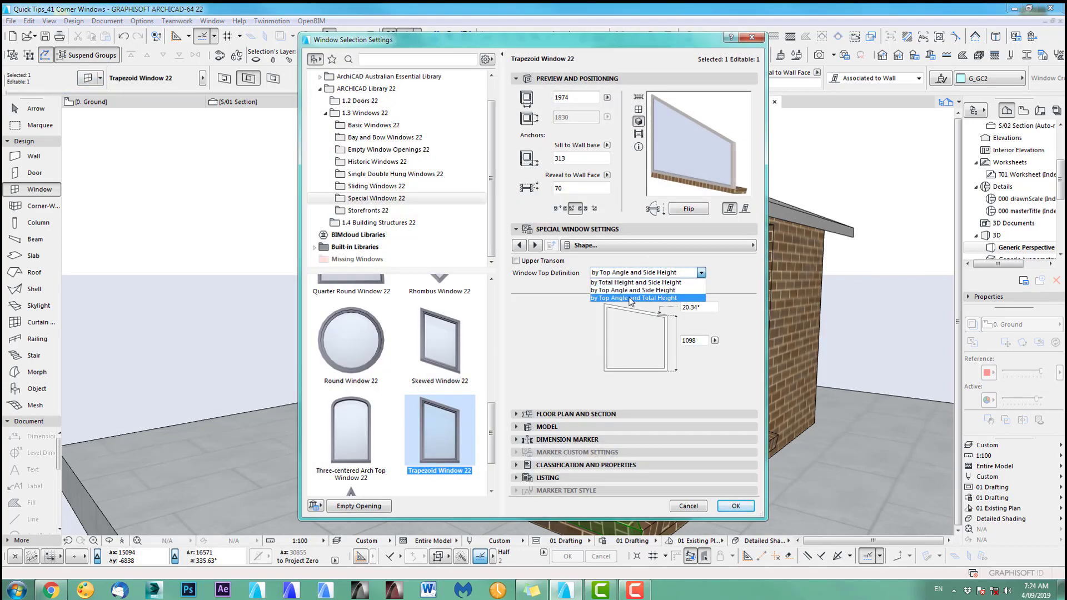
pyautogui.click(631, 299)
pyautogui.click(736, 506)
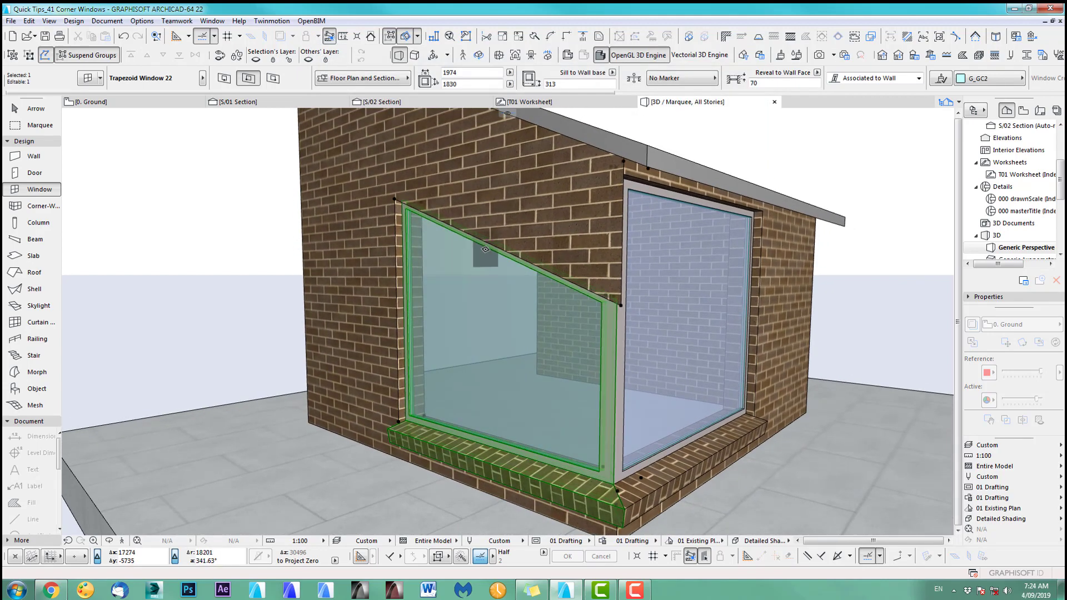
# Flatten the trapezoid window's sloping top edge to an angle of about 12.8°.
pyautogui.click(486, 240)
pyautogui.click(253, 342)
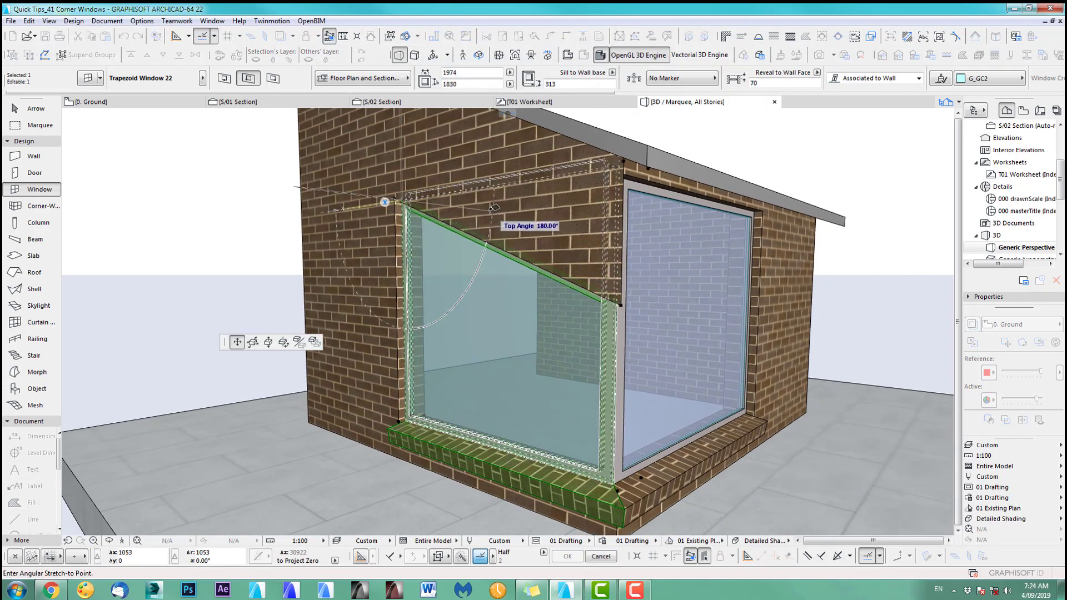
pyautogui.click(461, 206)
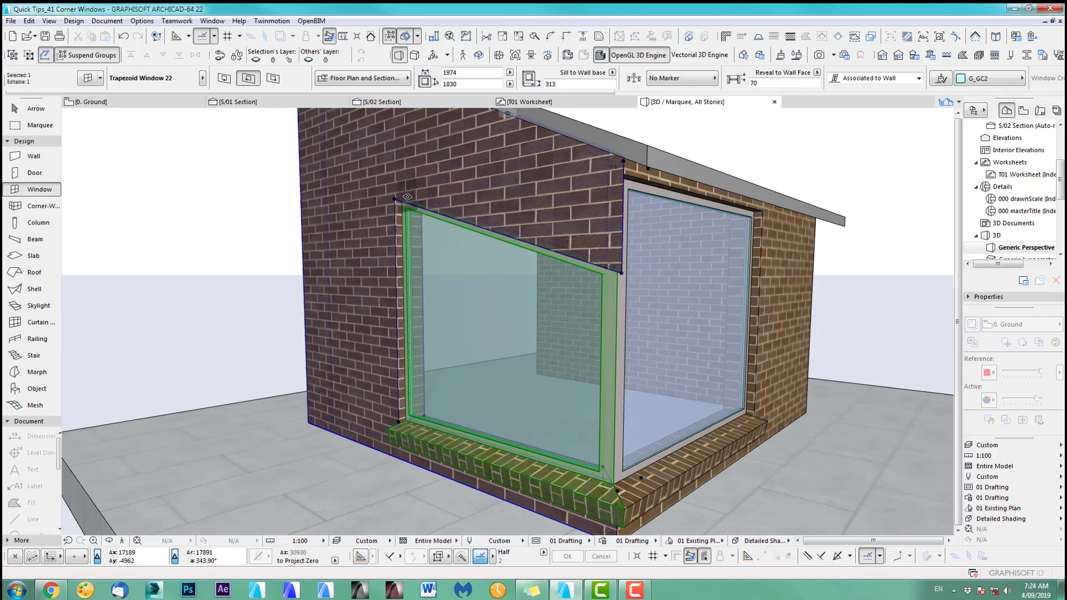
# Examine the upper corner at the tall side of the trapezoid window and the sloping head against the brick wall.
pyautogui.scroll(5, 404, 201)
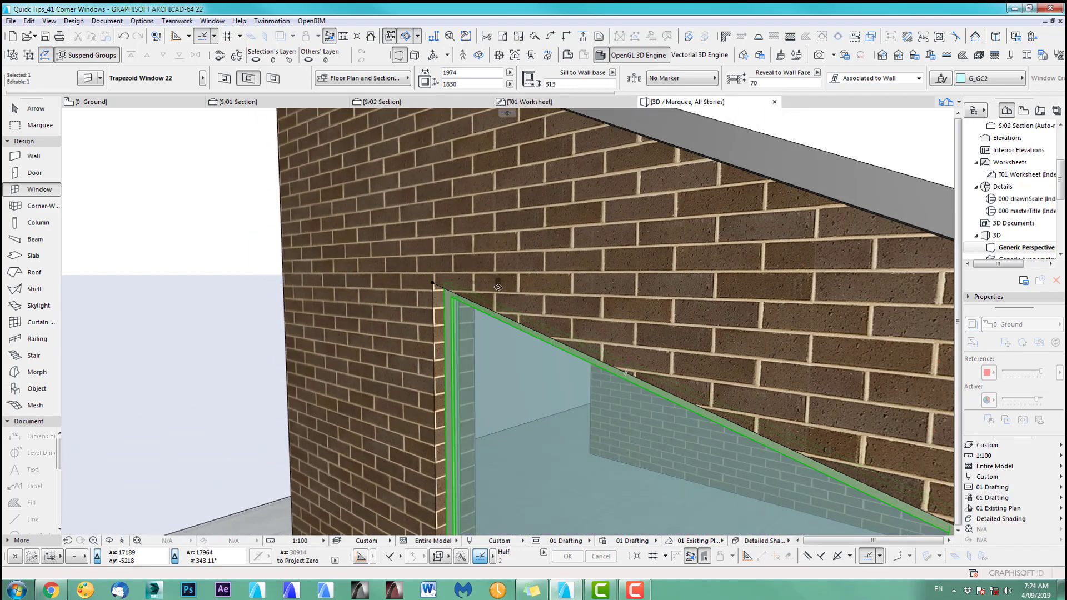
pyautogui.scroll(3, 466, 289)
pyautogui.scroll(-3, 471, 334)
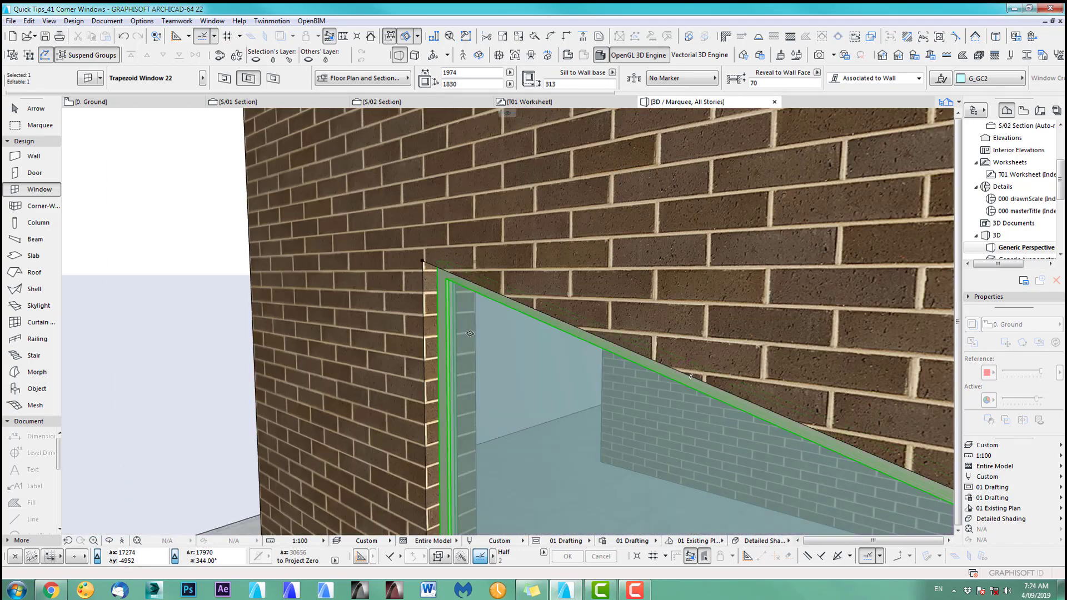
pyautogui.moveTo(437, 294)
pyautogui.keyDown('shift'); pyautogui.mouseDown(button='middle')
pyautogui.moveTo(474, 198)
pyautogui.moveTo(469, 185)
pyautogui.moveTo(660, 405)
pyautogui.mouseUp(button='middle'); pyautogui.keyUp('shift')
pyautogui.moveTo(278, 192); pyautogui.dragTo(511, 355, button='middle')
pyautogui.scroll(1, 509, 353)
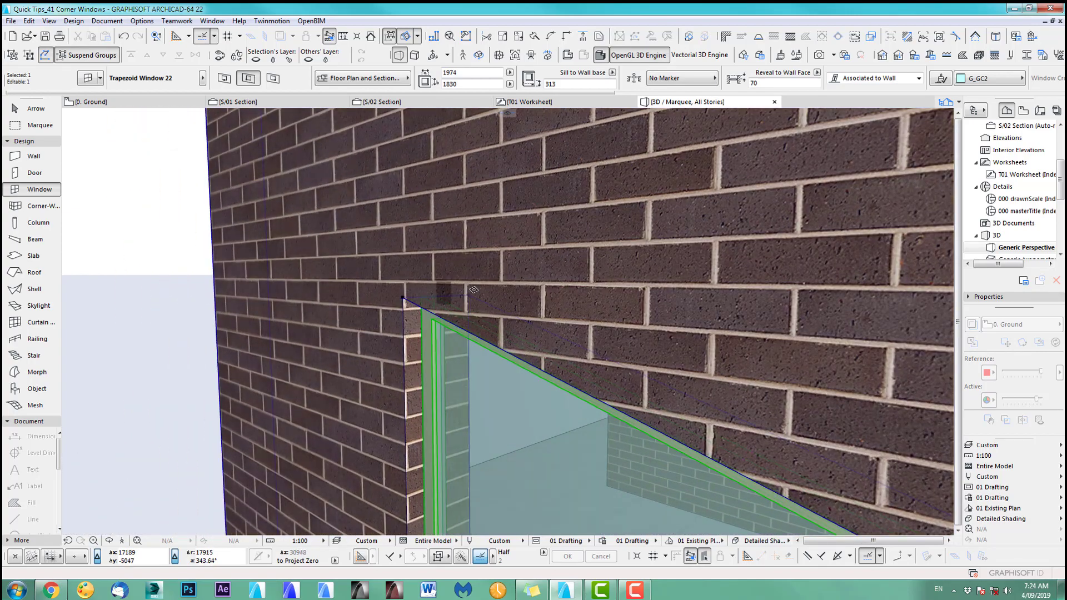
pyautogui.scroll(-6, 474, 290)
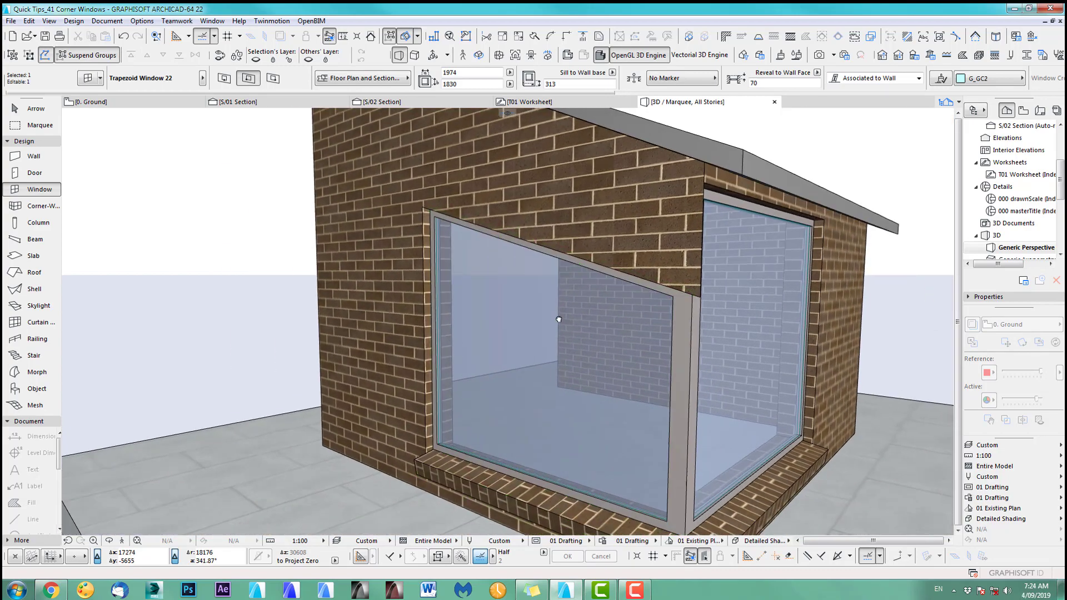
pyautogui.moveTo(558, 319); pyautogui.dragTo(521, 315, button='middle')
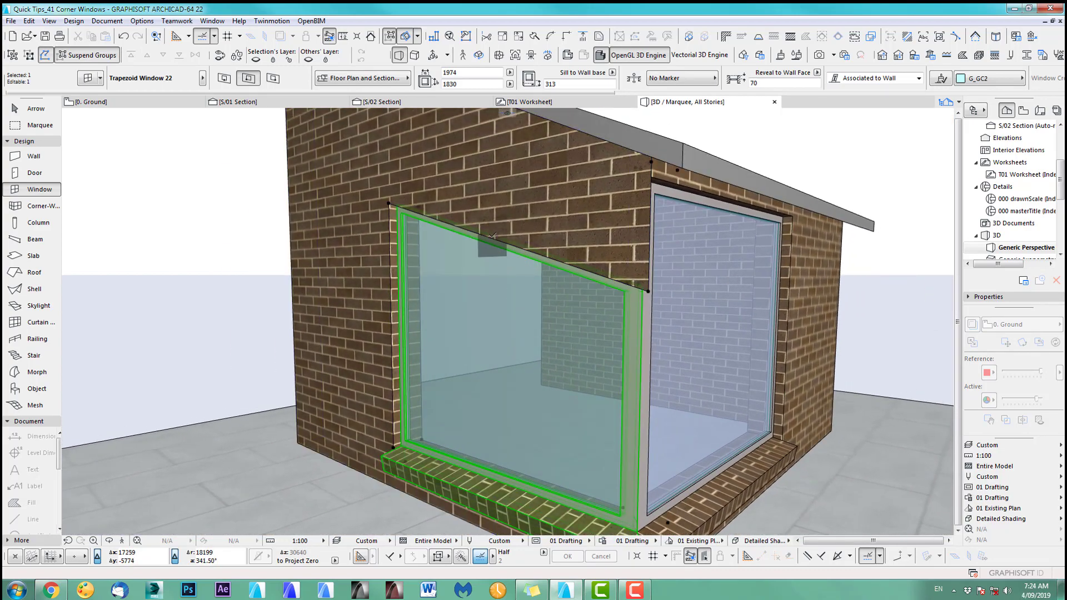
# Return the trapezoid window's Window Top Definition to by Top Angle and Side Height.
pyautogui.click(492, 236)
pyautogui.click(407, 215)
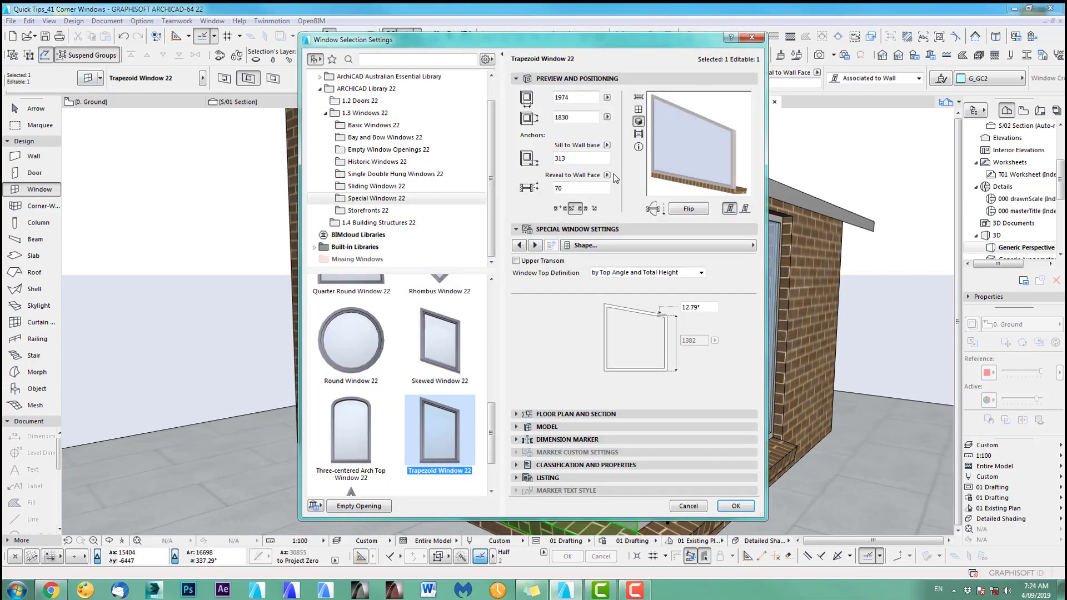
pyautogui.click(631, 282)
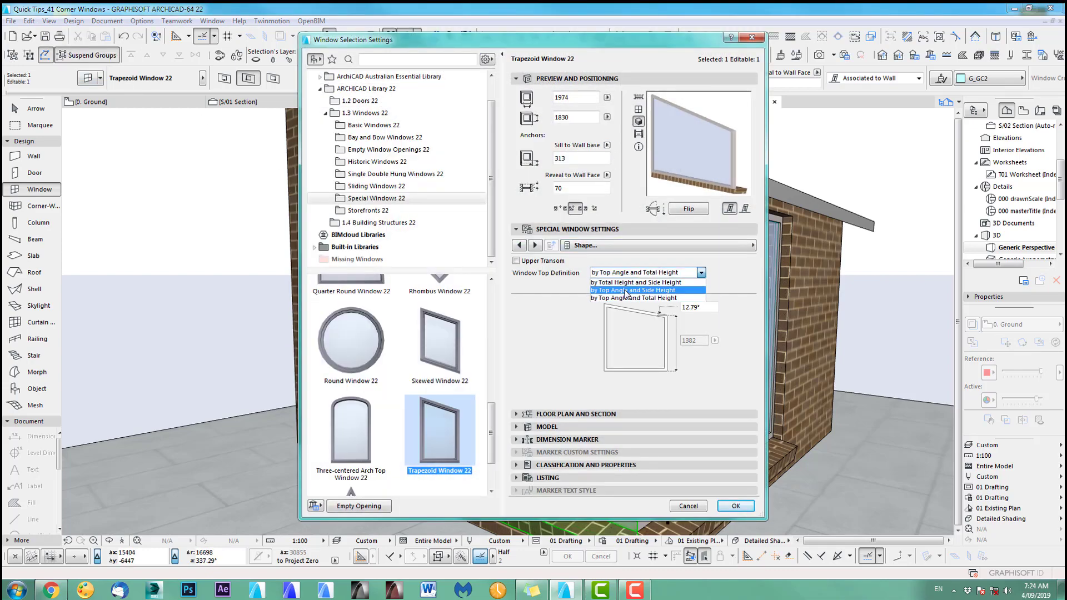
pyautogui.click(737, 506)
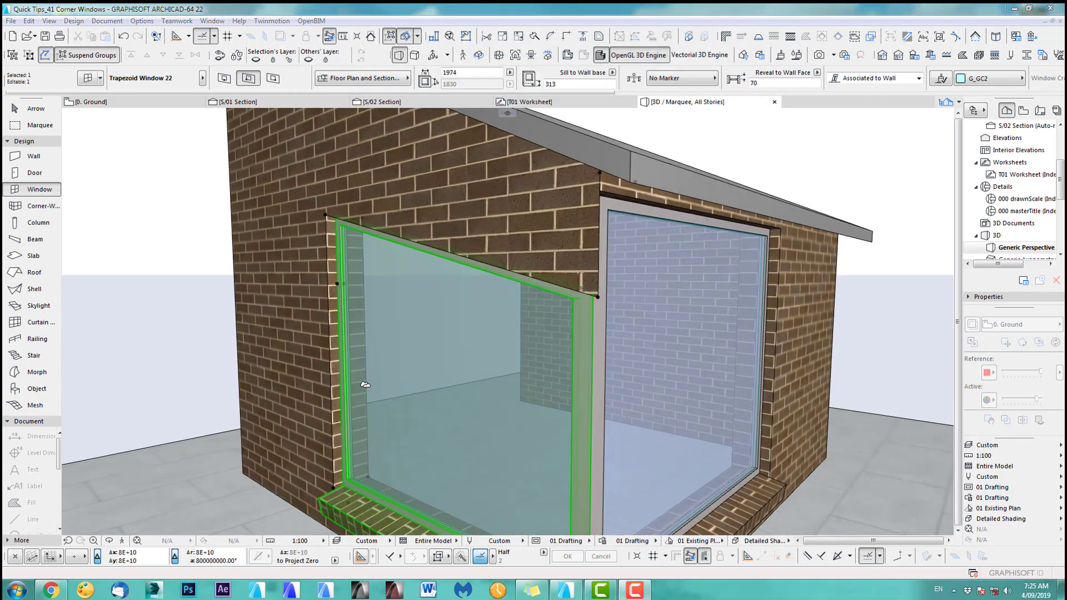
# Stretch the trapezoid window's sloping head upward to give it a steeper Top Angle.
pyautogui.scroll(4, 555, 384)
pyautogui.click(555, 384)
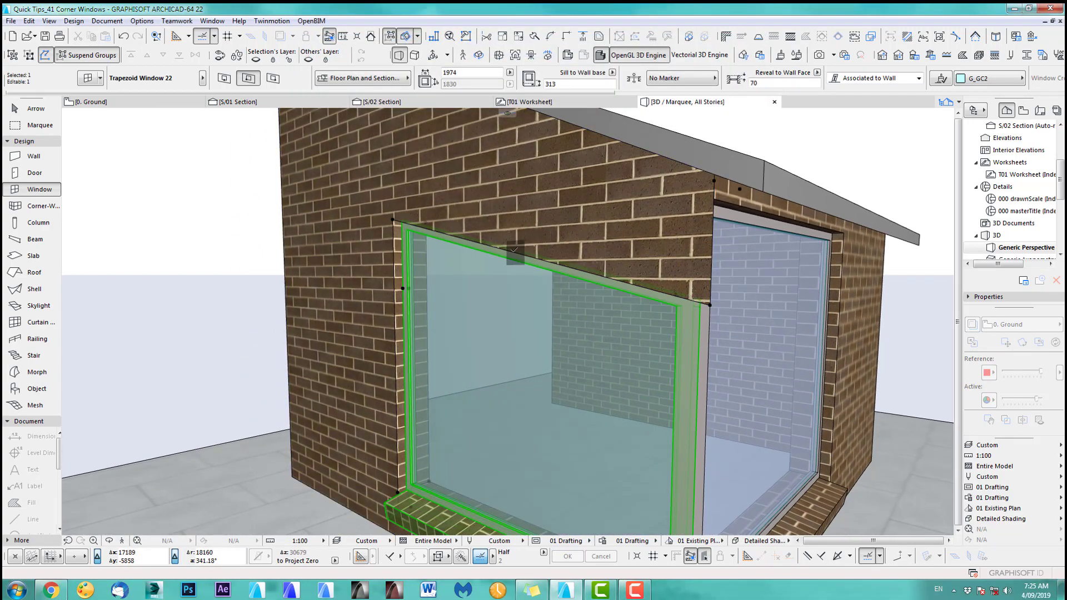
pyautogui.click(512, 251)
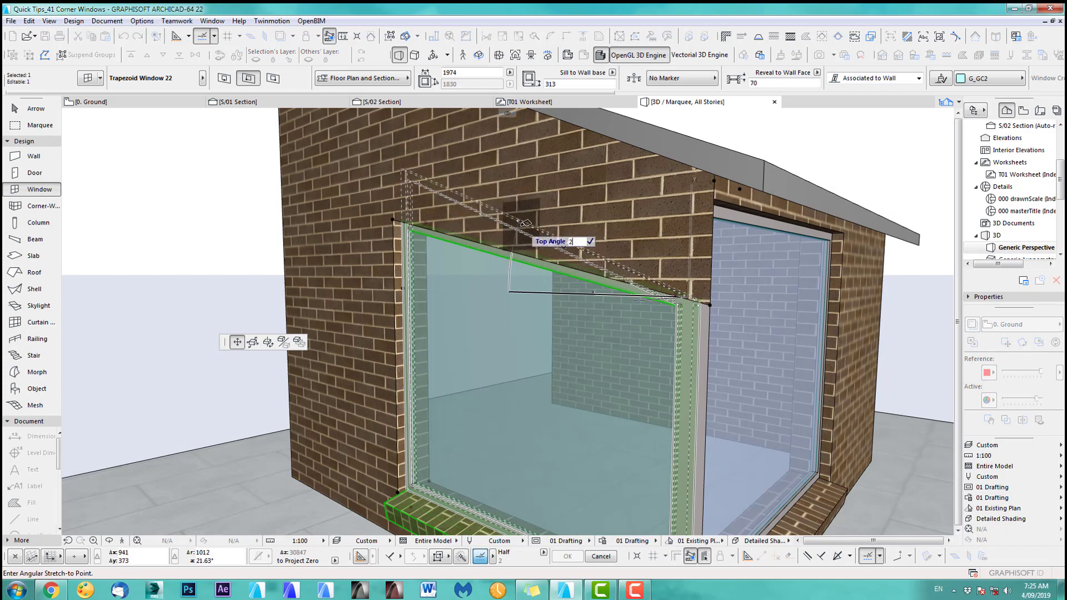
pyautogui.click(525, 223)
# Raise the trapezoid window's Side Height until its total height is 2720, bringing its sloping head close beneath the roof.
pyautogui.keyDown('shift'); pyautogui.moveTo(525, 224); pyautogui.dragTo(626, 364, button='middle'); pyautogui.keyUp('shift')
pyautogui.moveTo(626, 364); pyautogui.dragTo(460, 328, button='middle')
pyautogui.click(461, 328)
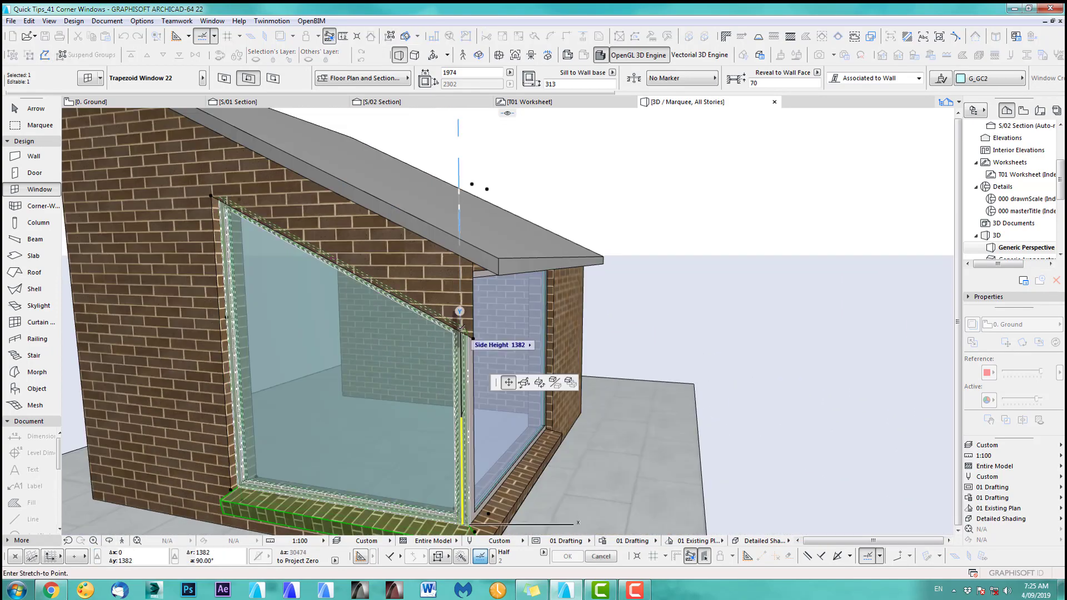
pyautogui.click(463, 276)
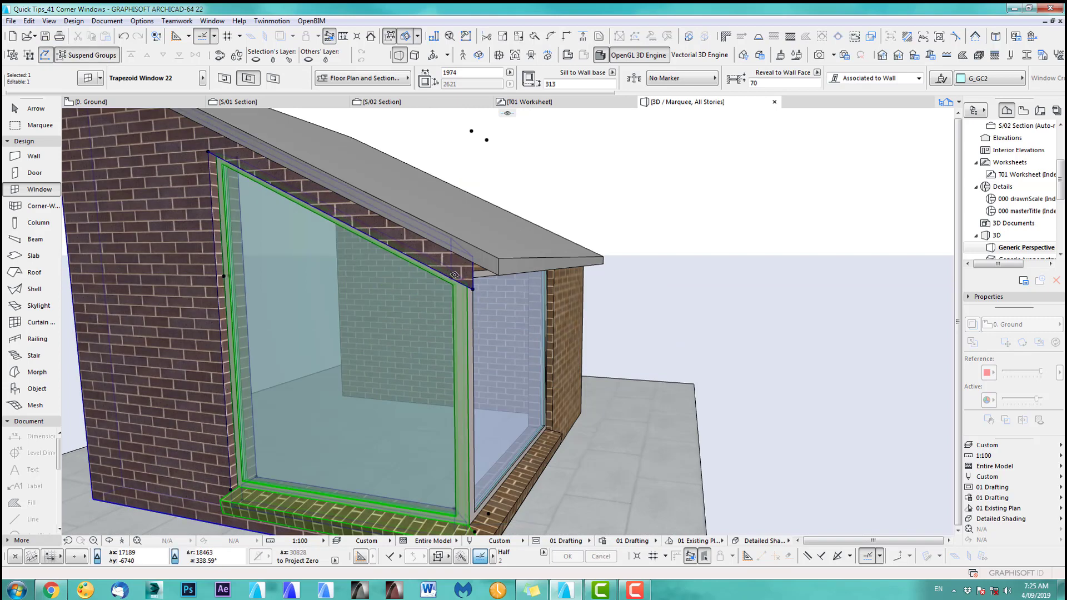
pyautogui.scroll(5, 454, 274)
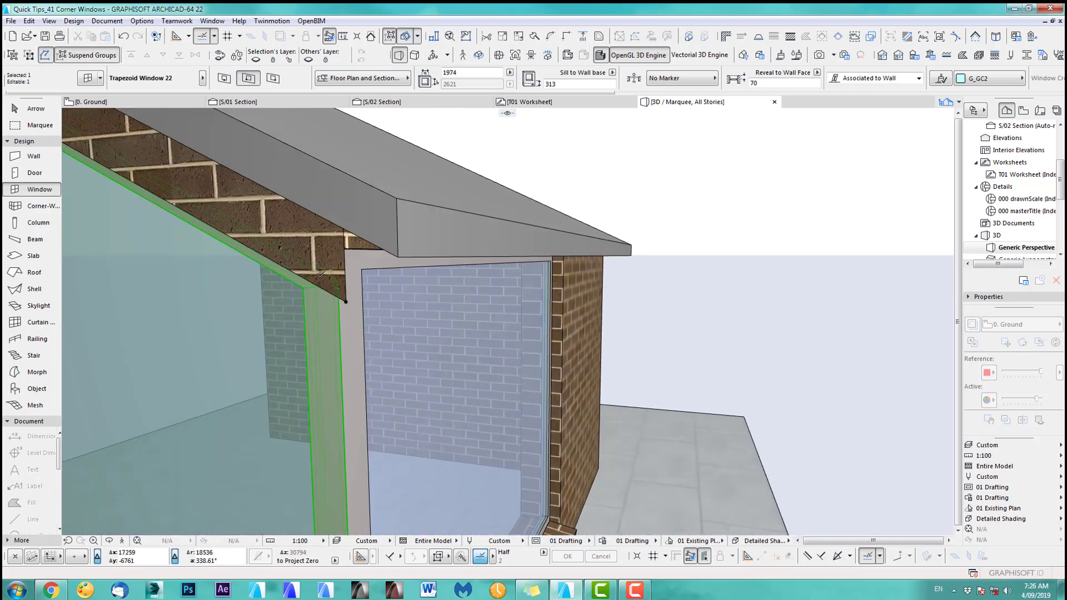
pyautogui.click(321, 273)
pyautogui.click(321, 231)
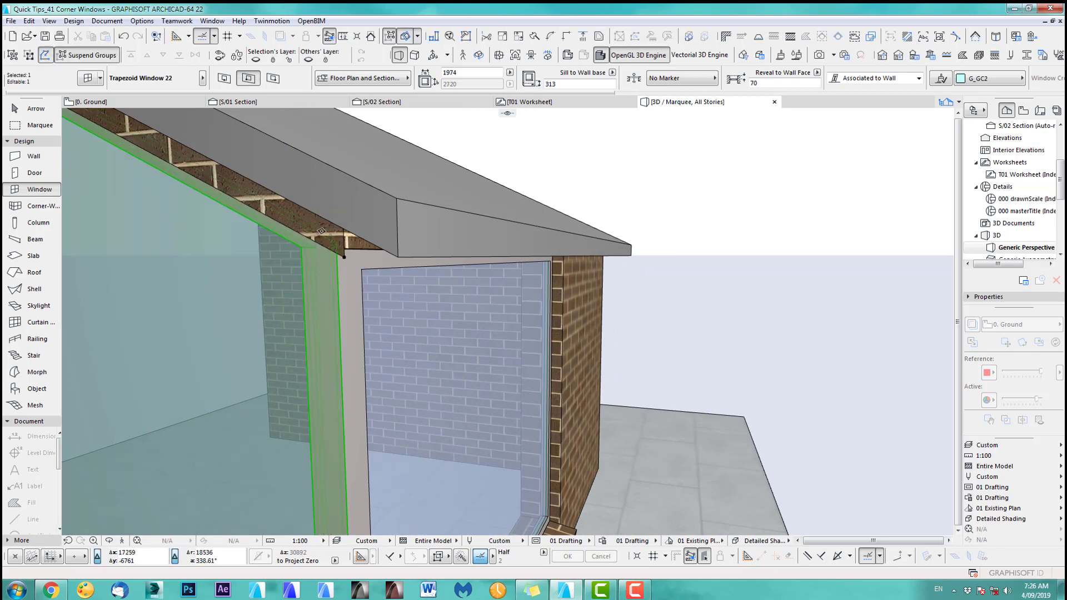
# Fine-tune the trapezoid window's Side Height at the corner to a total height of 2738, aligning it with the adjoining window's head.
pyautogui.scroll(-3, 407, 348)
pyautogui.keyDown('shift'); pyautogui.moveTo(413, 357); pyautogui.dragTo(390, 328, button='middle'); pyautogui.keyUp('shift')
pyautogui.scroll(8, 390, 329)
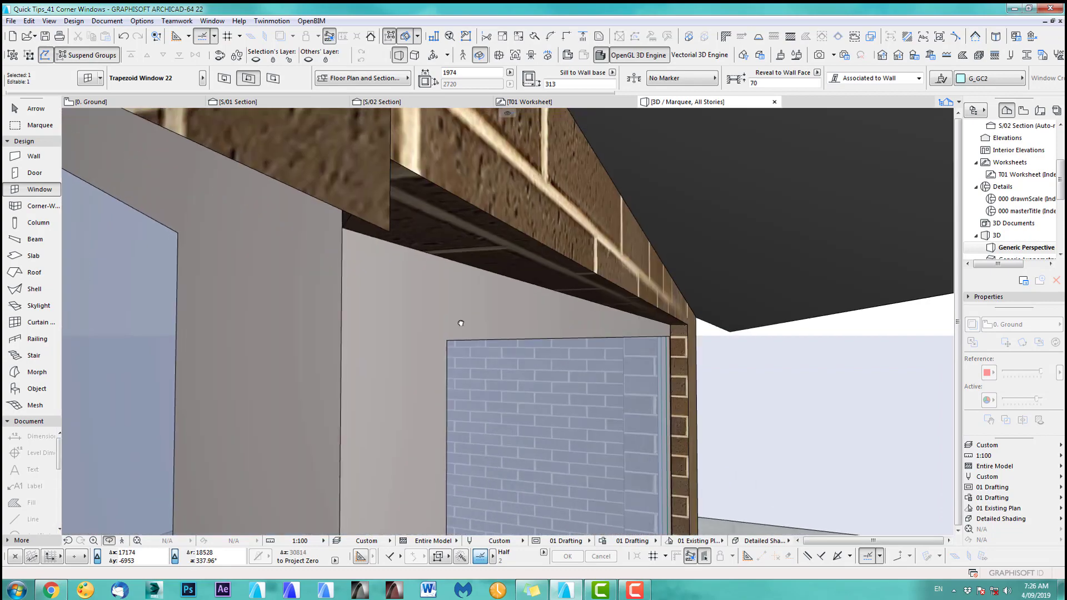
pyautogui.moveTo(461, 323); pyautogui.dragTo(452, 356, button='middle')
pyautogui.scroll(-3, 390, 294)
pyautogui.moveTo(385, 291); pyautogui.dragTo(390, 297, button='middle')
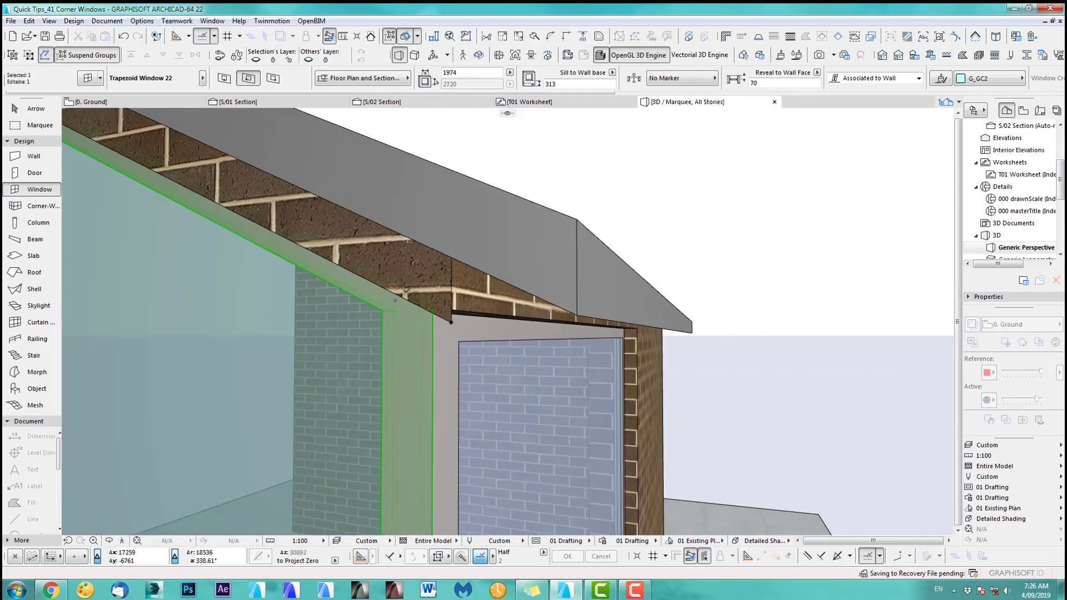
pyautogui.click(406, 290)
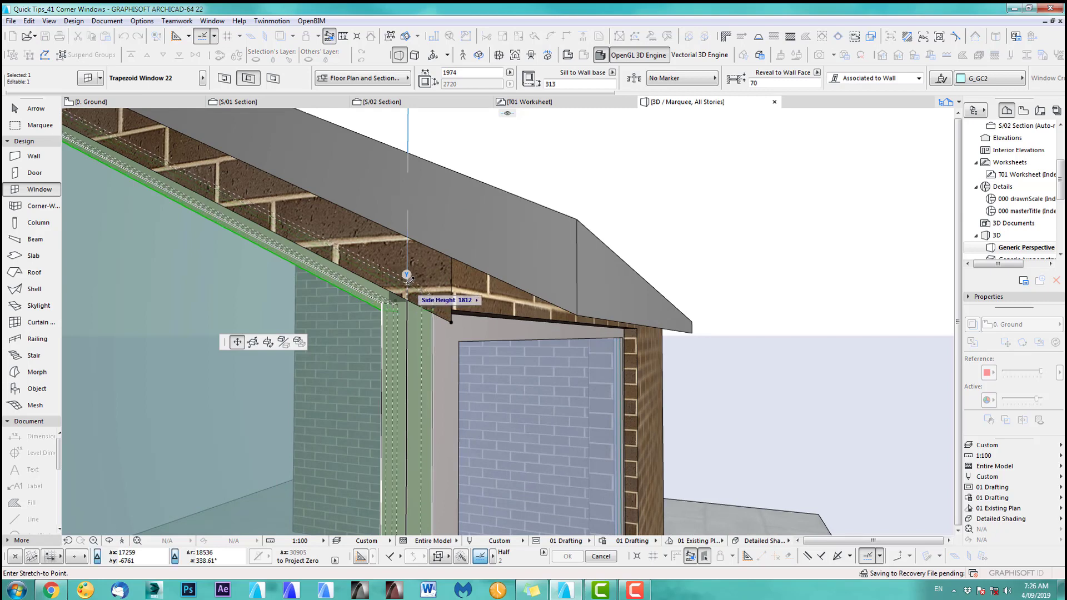
pyautogui.click(408, 281)
pyautogui.click(407, 280)
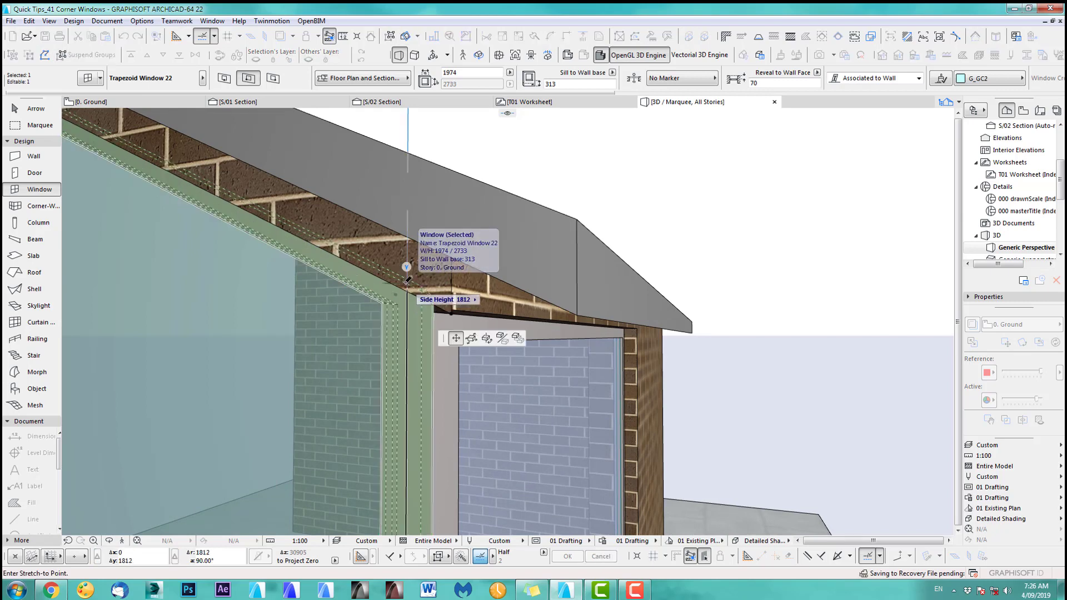
pyautogui.click(408, 279)
pyautogui.keyDown('shift'); pyautogui.moveTo(448, 342); pyautogui.dragTo(528, 340, button='middle'); pyautogui.keyUp('shift')
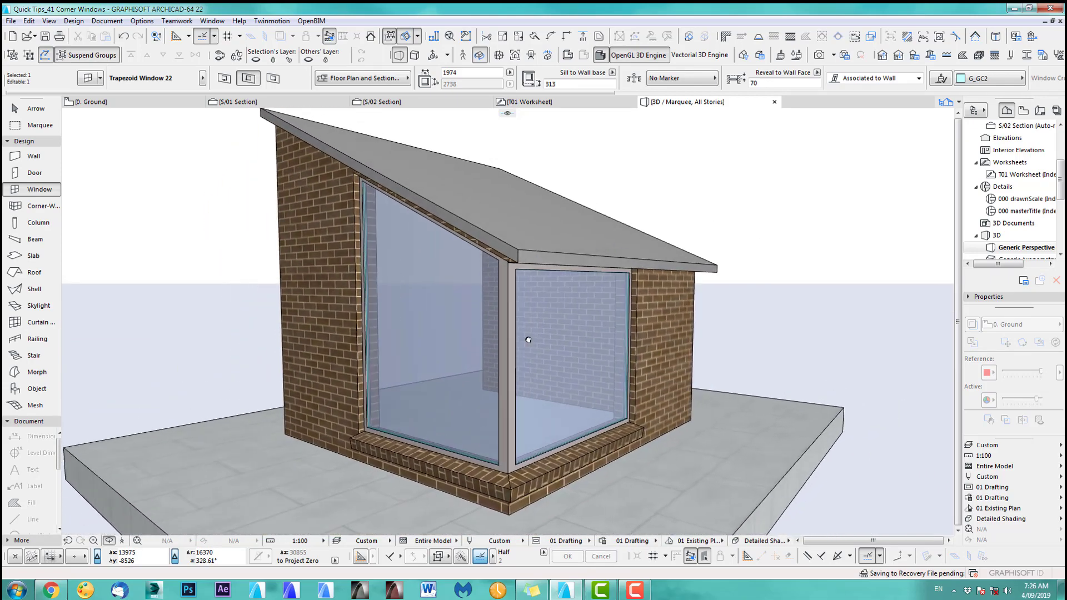
# Delete the finished test building inside the marquee on the ground floor plan.
pyautogui.press('F2')
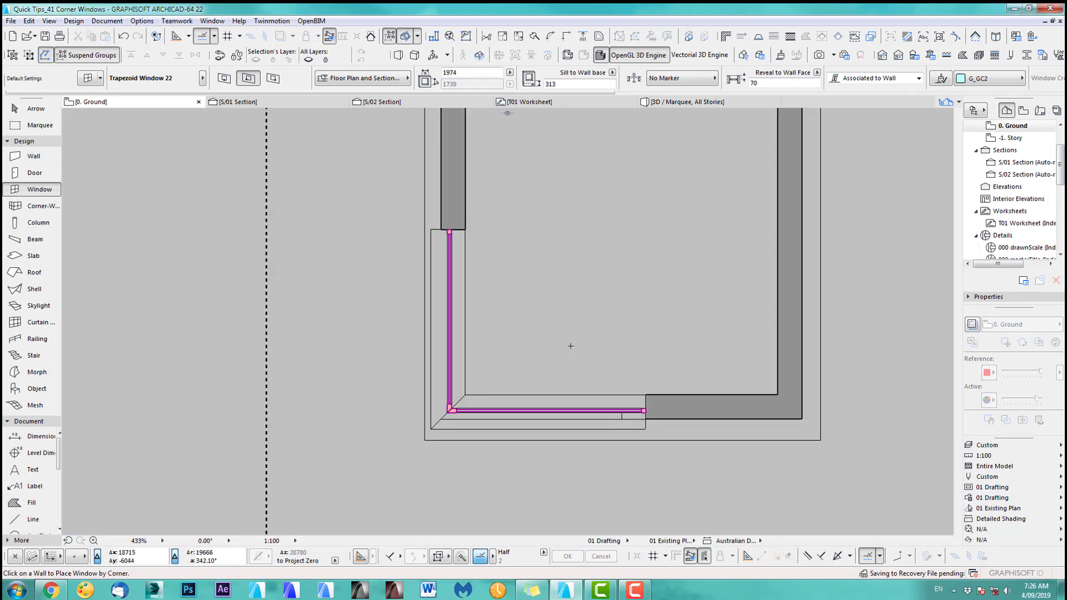
pyautogui.scroll(-6, 545, 368)
pyautogui.moveTo(441, 372); pyautogui.dragTo(307, 343, button='middle')
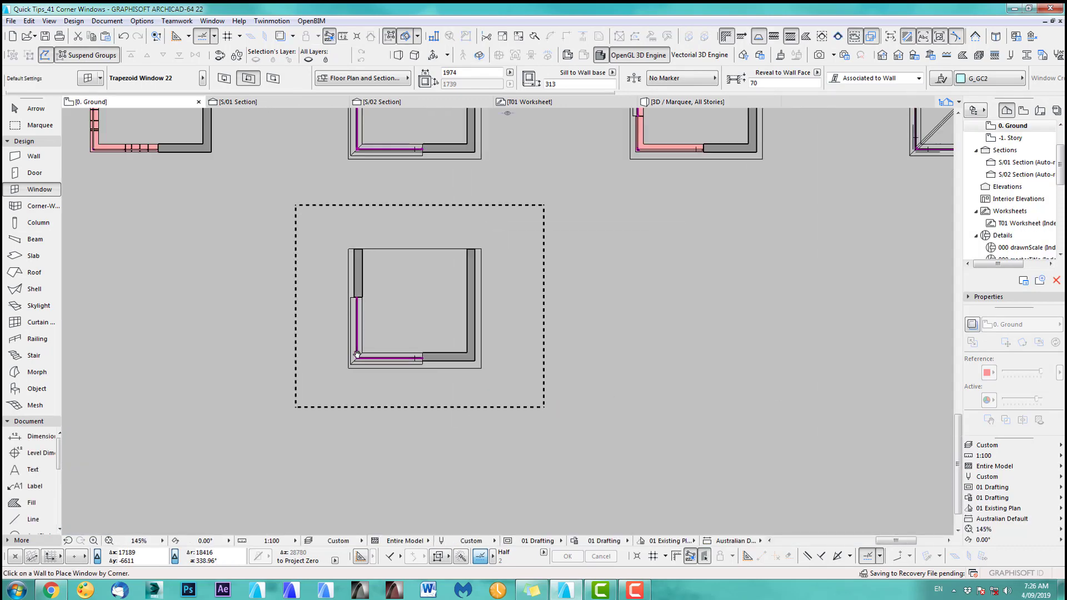
pyautogui.press('Delete')
pyautogui.scroll(-2, 473, 362)
pyautogui.moveTo(447, 371); pyautogui.dragTo(318, 398, button='middle')
pyautogui.scroll(2, 389, 362)
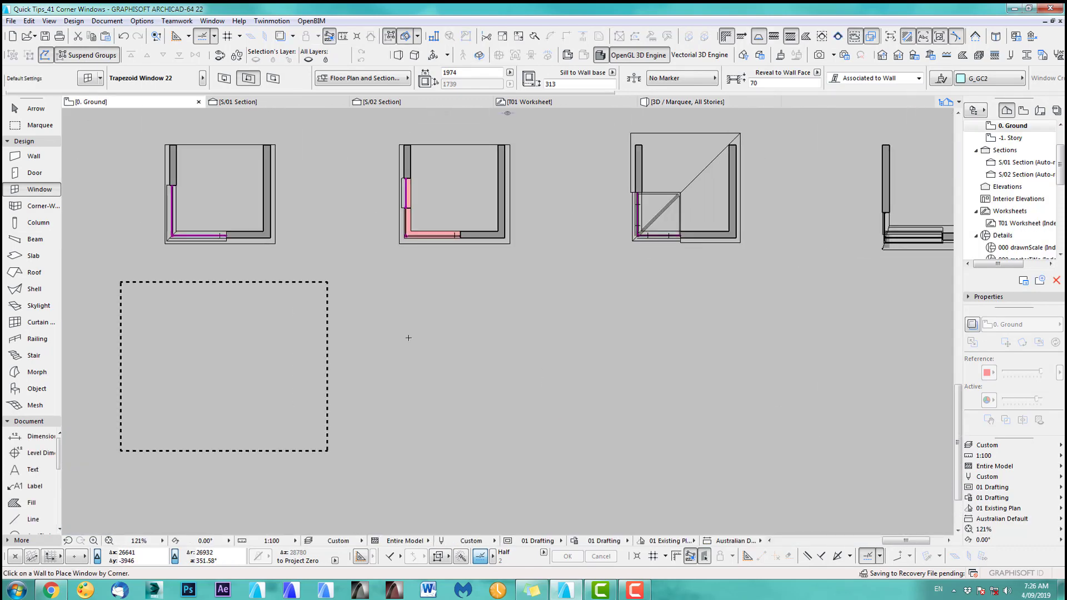
# Copy the example building with the trapezoid and highlight corner windows to the empty area straight below the original.
pyautogui.click(33, 109)
pyautogui.moveTo(377, 133); pyautogui.dragTo(551, 294)
pyautogui.hotkey('ctrl', 'shift', 'd')
pyautogui.click(494, 208)
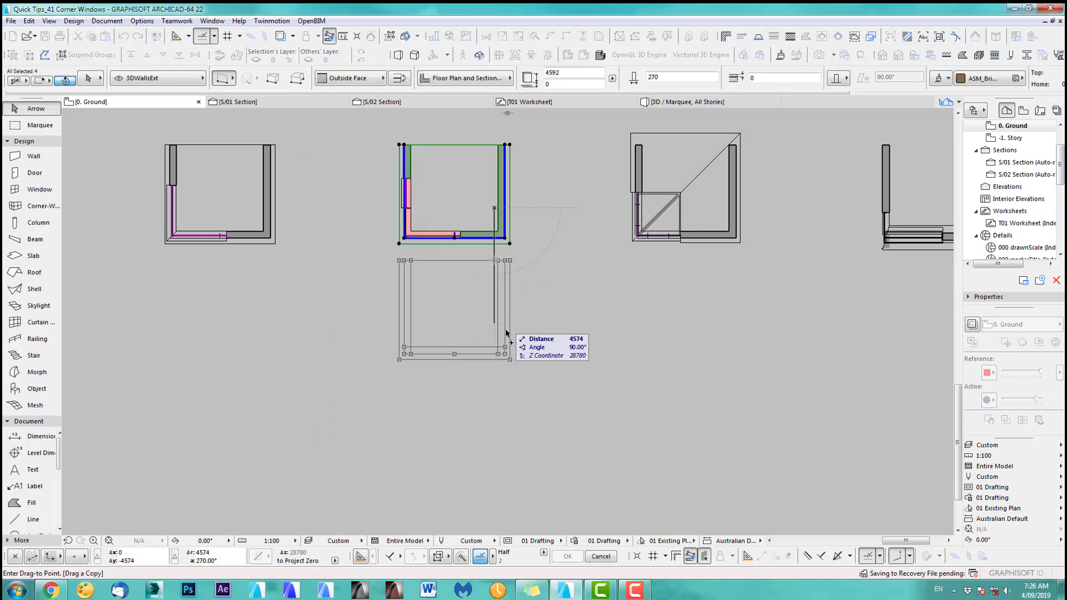
pyautogui.click(507, 364)
pyautogui.click(479, 275)
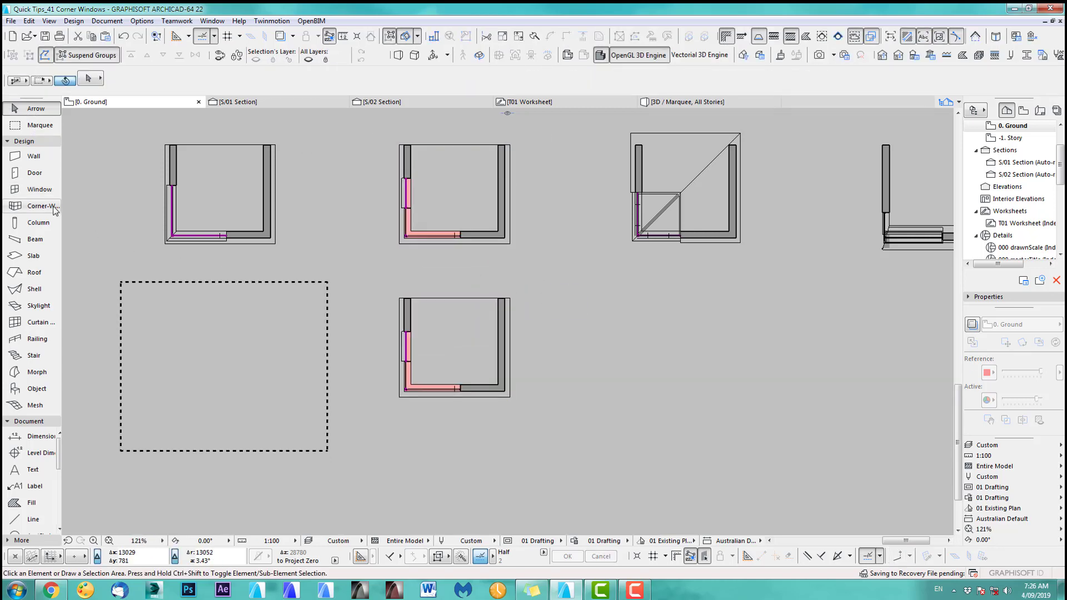
# Enclose the copied building in a marquee and show only that area in 3D.
pyautogui.click(21, 130)
pyautogui.click(361, 275)
pyautogui.click(543, 440)
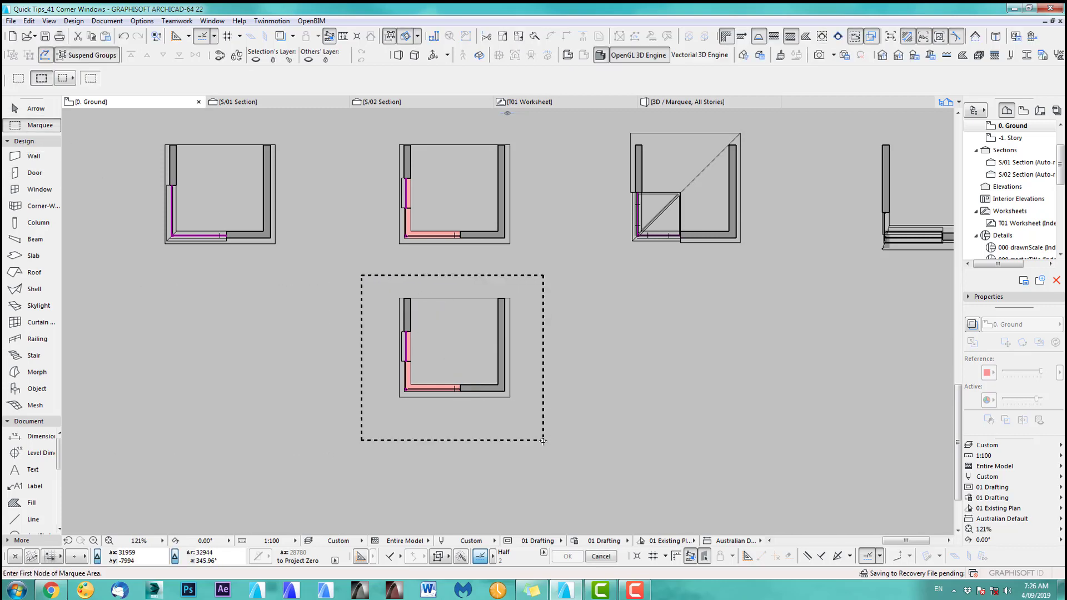
pyautogui.press('F5')
pyautogui.scroll(5, 572, 377)
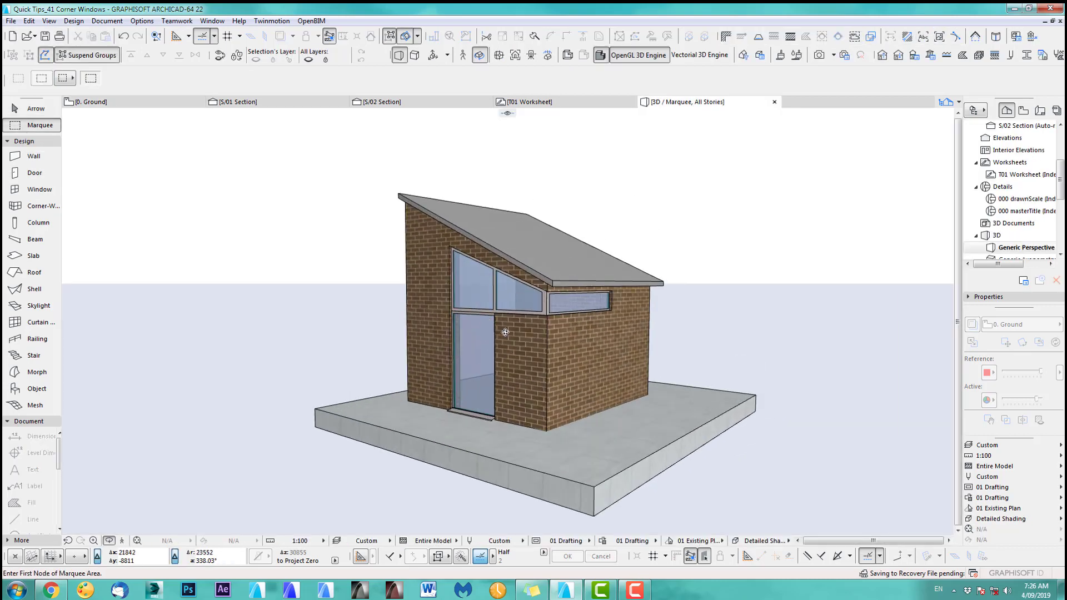
pyautogui.moveTo(572, 377); pyautogui.dragTo(560, 397, button='middle')
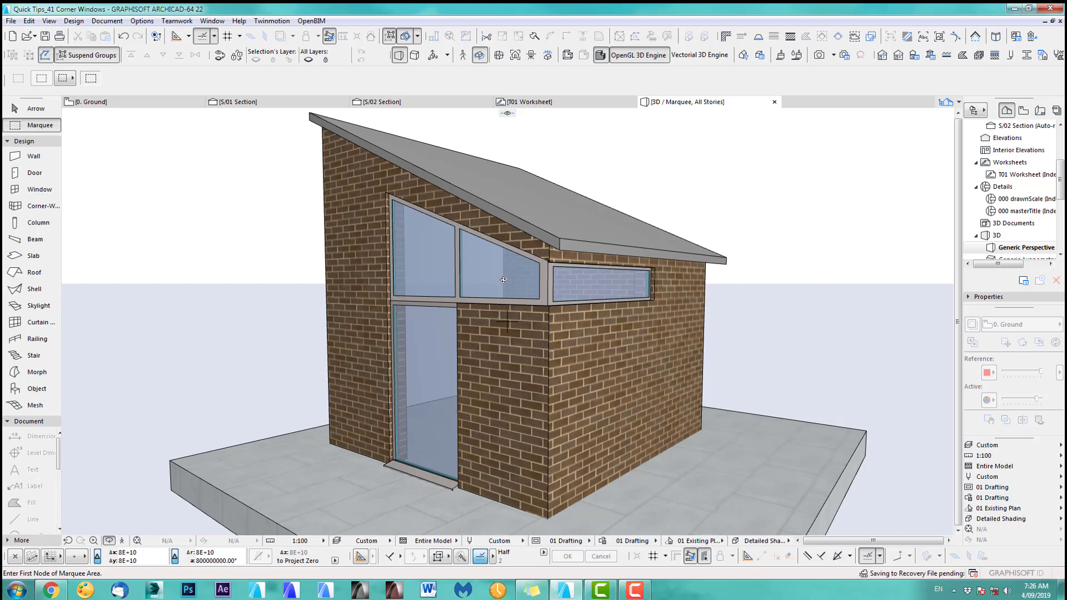
# Delete the corner windows and the tall side-wall opening from the copied building on the floor plan.
pyautogui.press('F2')
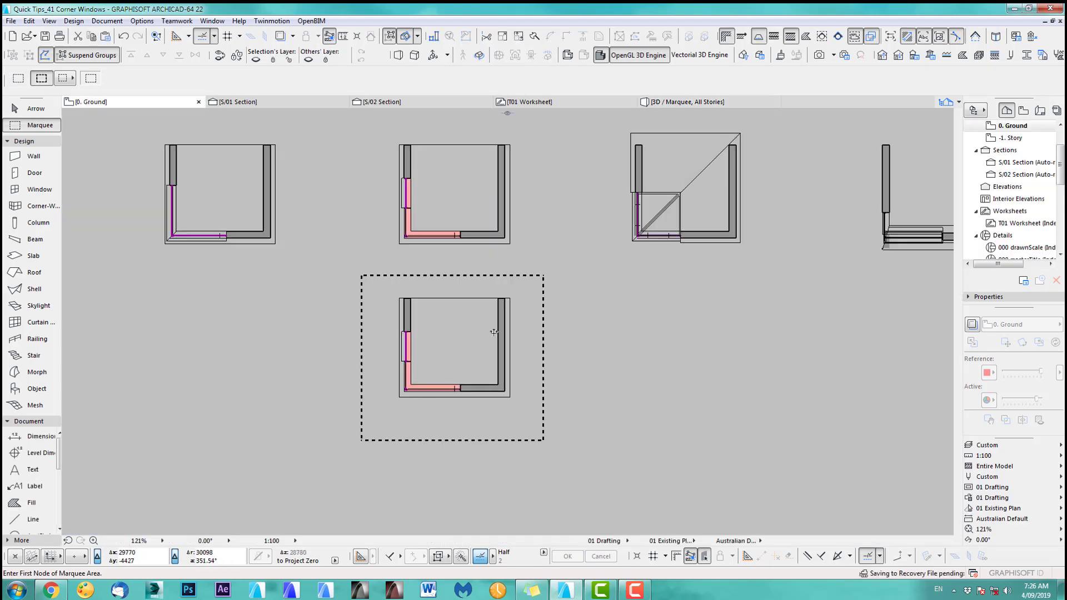
pyautogui.scroll(2, 432, 356)
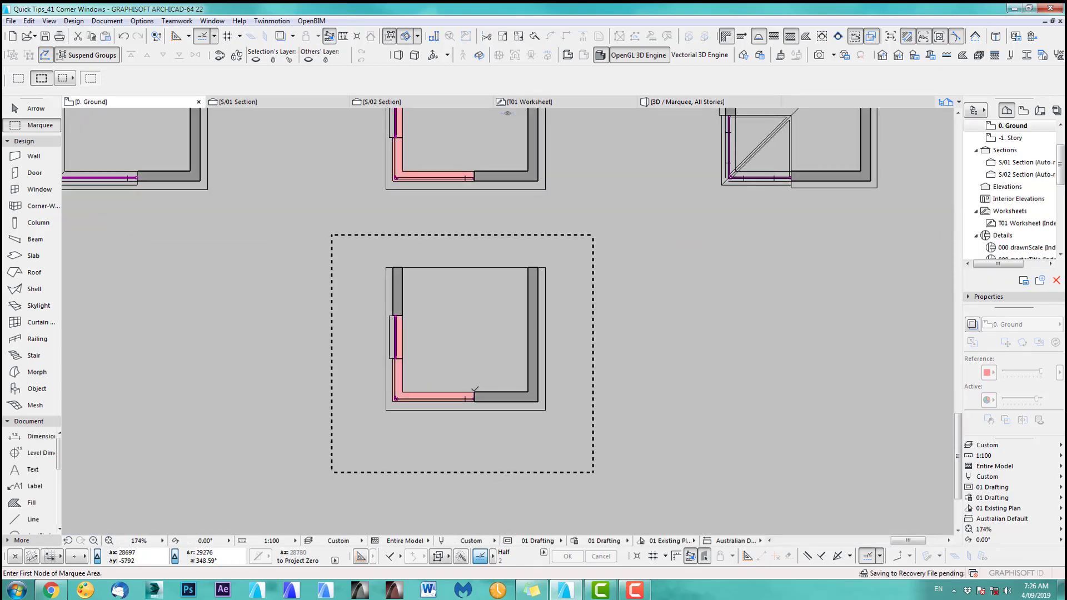
pyautogui.keyDown('shift'); pyautogui.click(474, 391); pyautogui.keyUp('shift')
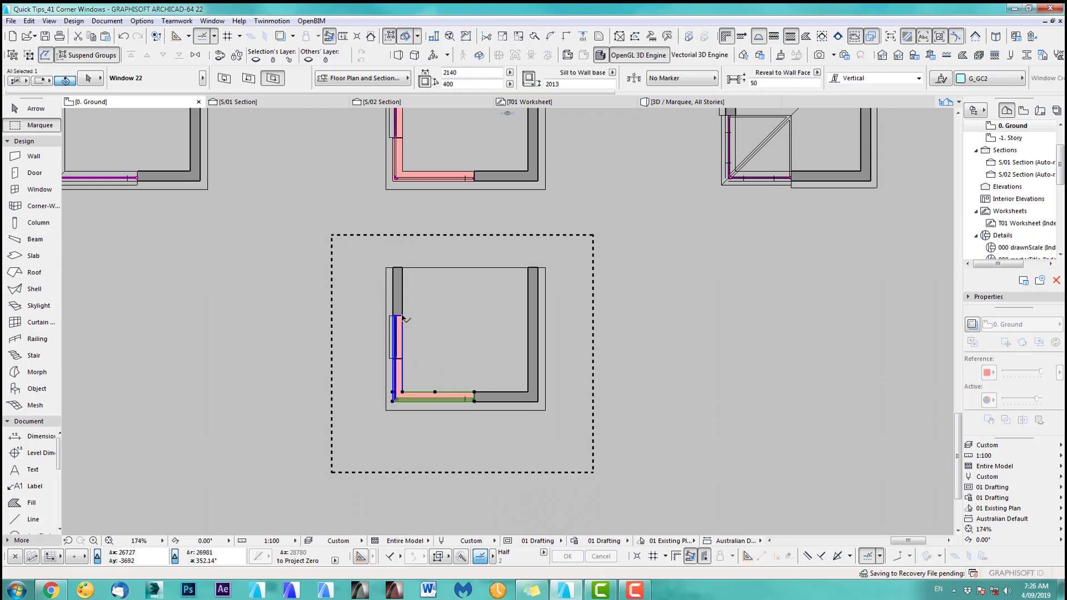
pyautogui.press('Escape')
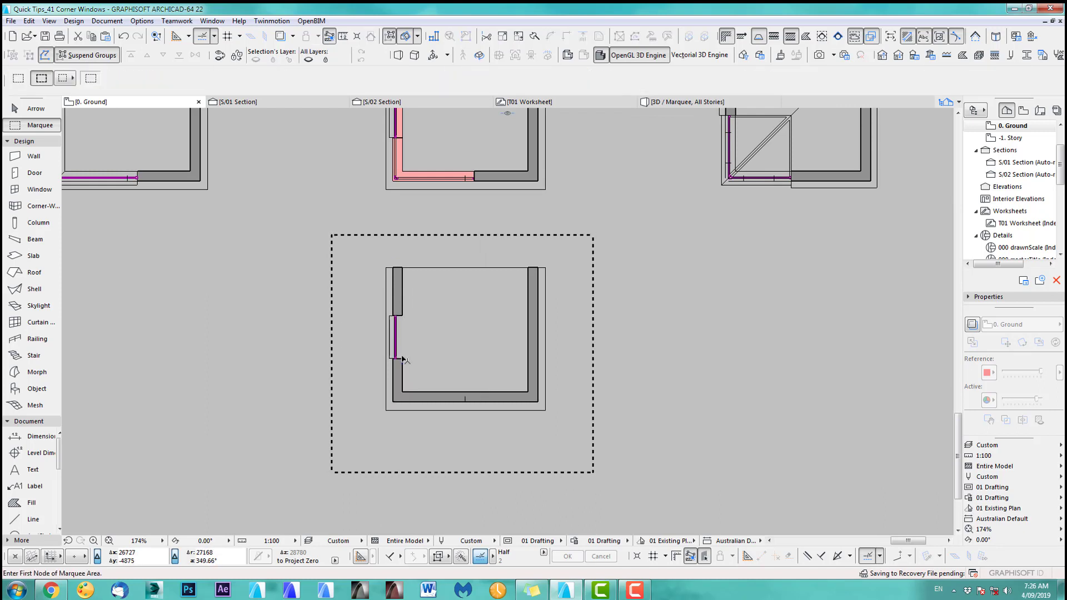
pyautogui.keyDown('shift'); pyautogui.click(403, 359); pyautogui.keyUp('shift')
pyautogui.press('Escape')
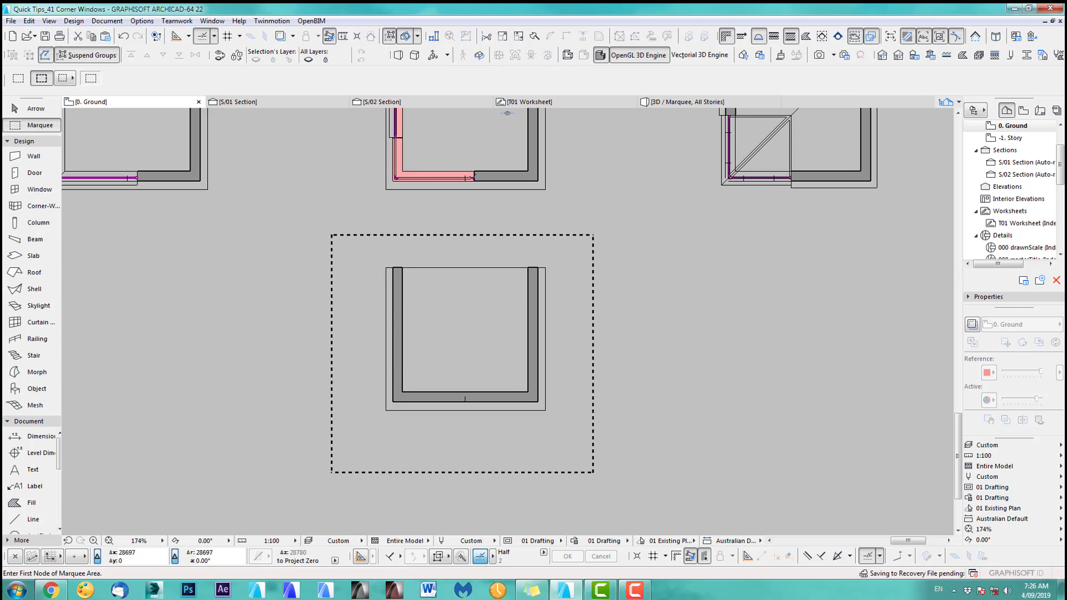
# Pick up the original highlight Window 22's settings, place it at the copied building's front wall corner, and check it in 3D.
pyautogui.keyDown('alt'); pyautogui.click(477, 177); pyautogui.keyUp('alt')
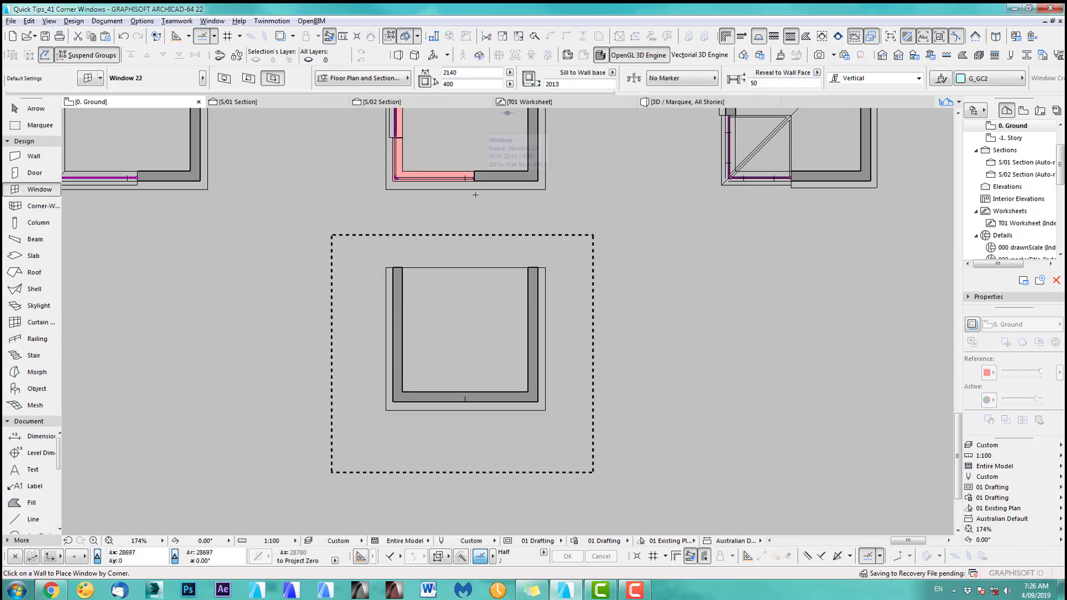
pyautogui.click(393, 401)
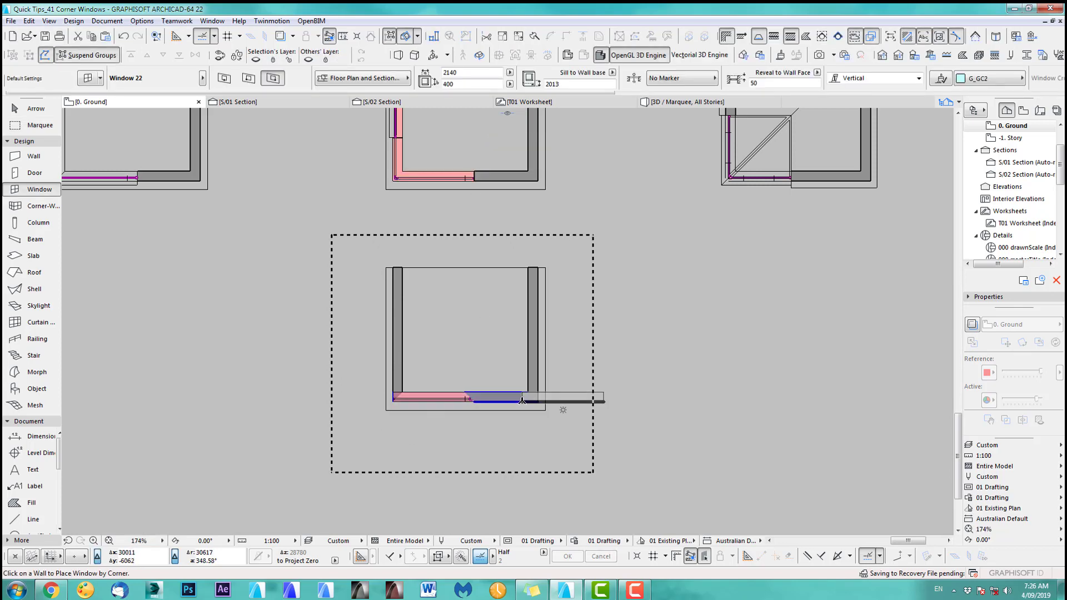
pyautogui.press('F5')
pyautogui.scroll(1, 560, 286)
pyautogui.keyDown('shift'); pyautogui.moveTo(560, 287); pyautogui.dragTo(496, 309, button='middle'); pyautogui.keyUp('shift')
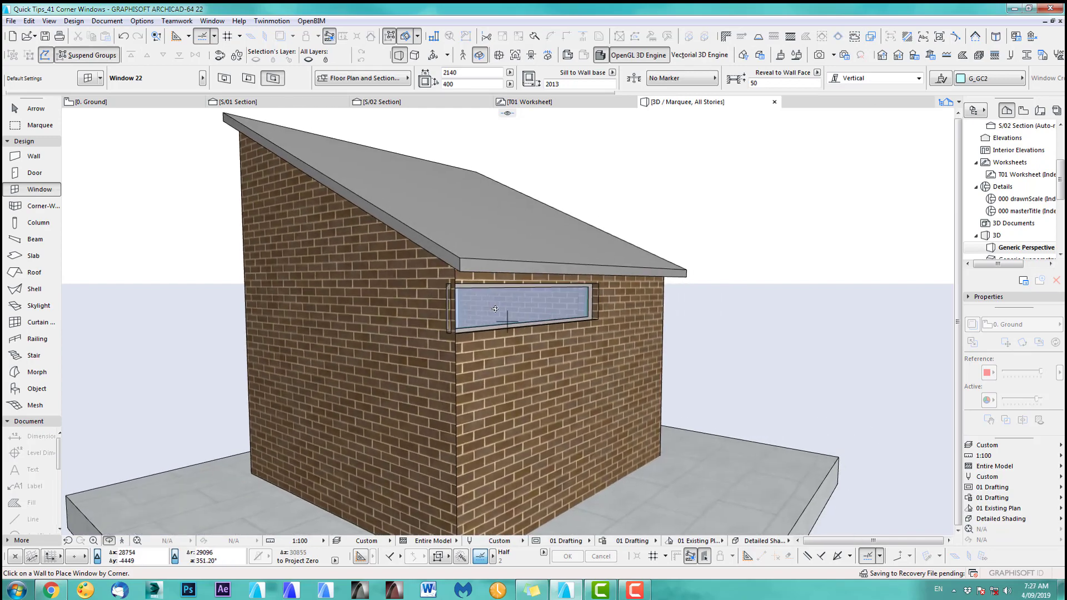
pyautogui.scroll(2, 496, 309)
pyautogui.scroll(1, 489, 302)
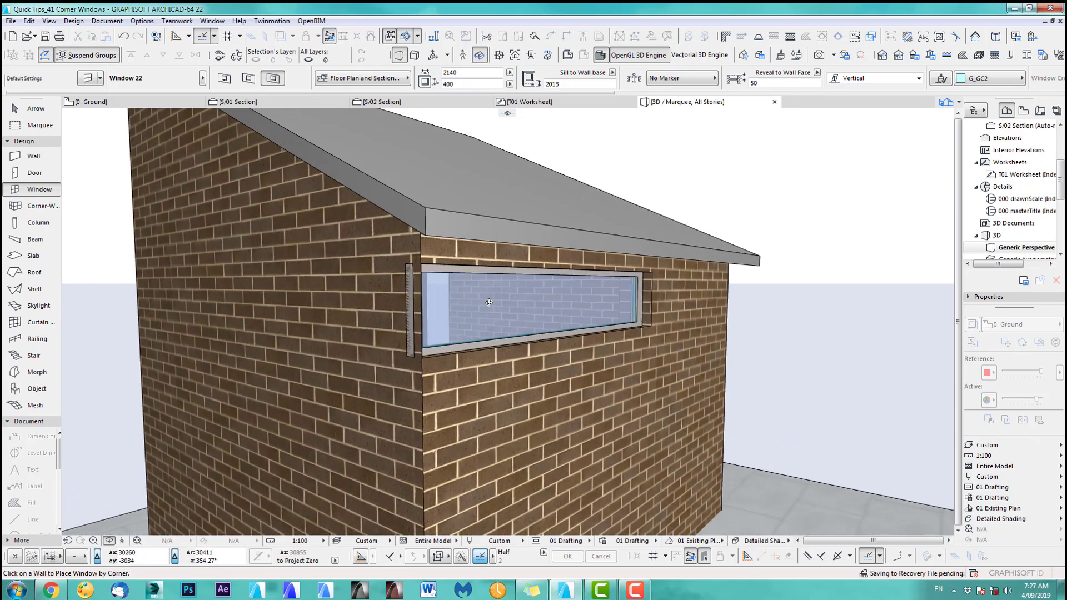
pyautogui.moveTo(508, 313)
pyautogui.keyDown('shift'); pyautogui.mouseDown(button='middle')
pyautogui.moveTo(488, 331)
pyautogui.moveTo(534, 329)
pyautogui.moveTo(314, 323)
pyautogui.moveTo(500, 328)
pyautogui.mouseUp(button='middle'); pyautogui.keyUp('shift')
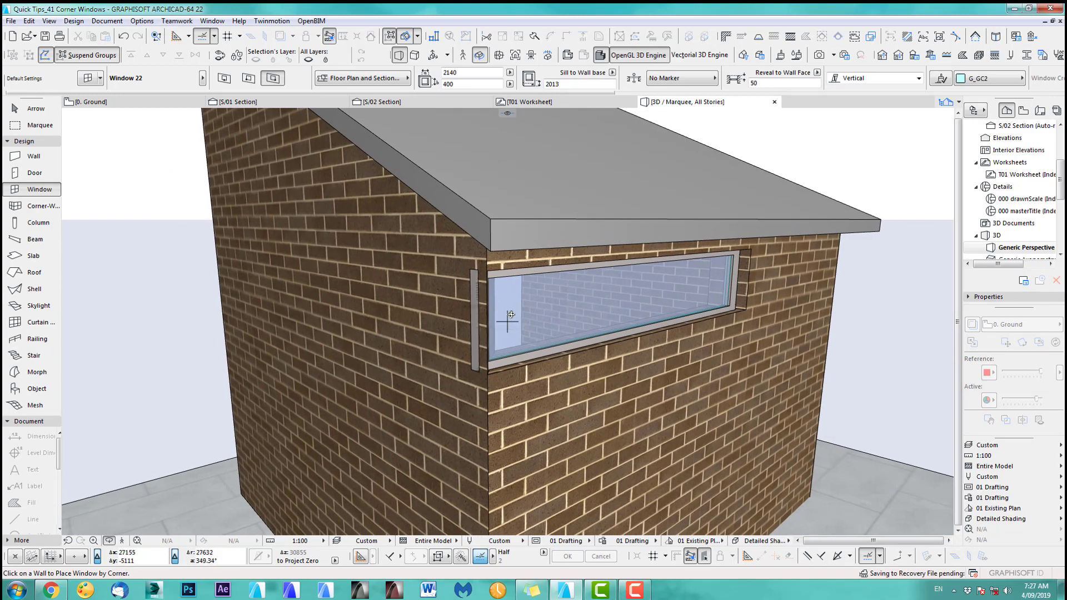
# Undo the window placement, place Window 22 again with its frame edge at the front wall's outer corner, and check it in 3D.
pyautogui.press('F2')
pyautogui.scroll(3, 390, 414)
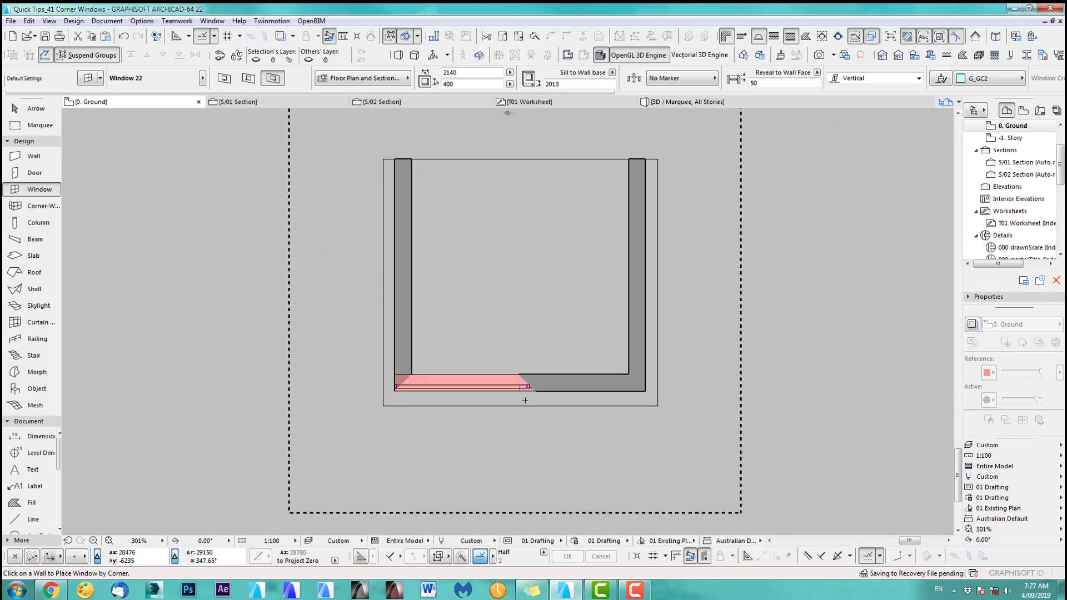
pyautogui.hotkey('ctrl', 'z')
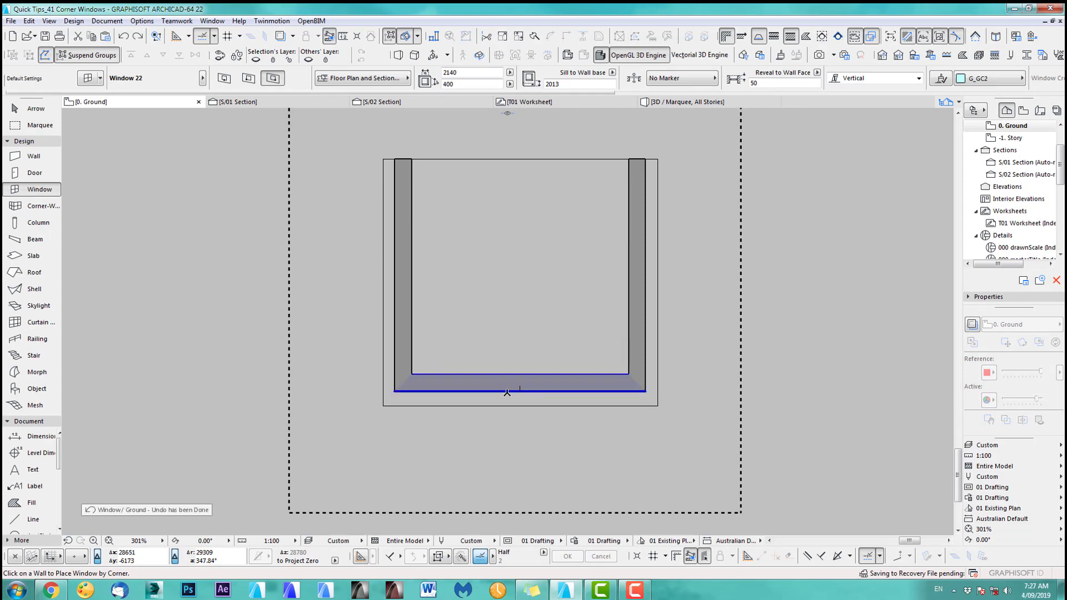
pyautogui.click(396, 391)
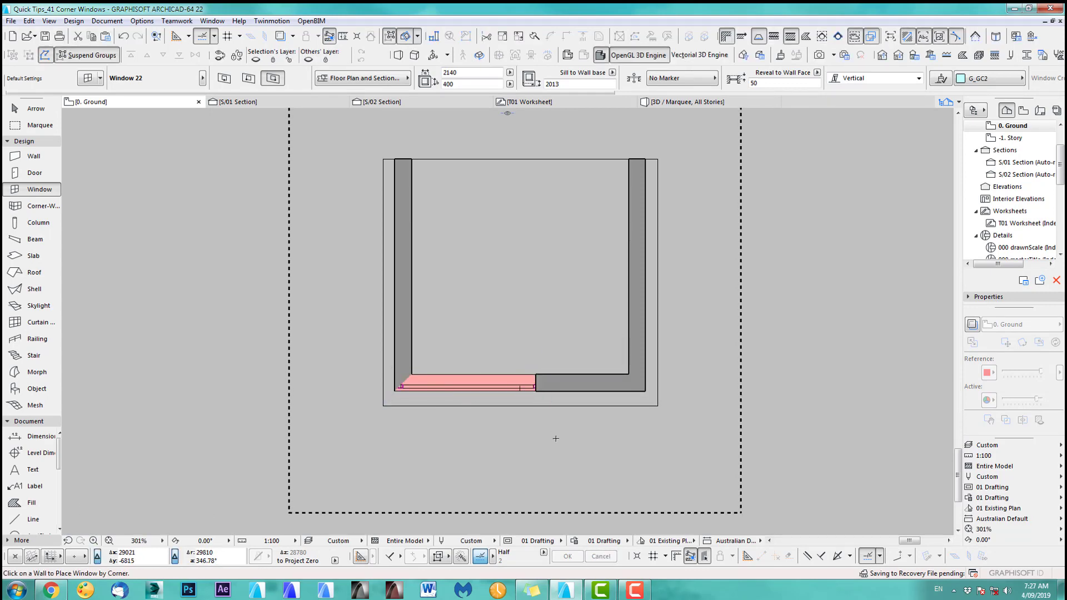
pyautogui.press('F3')
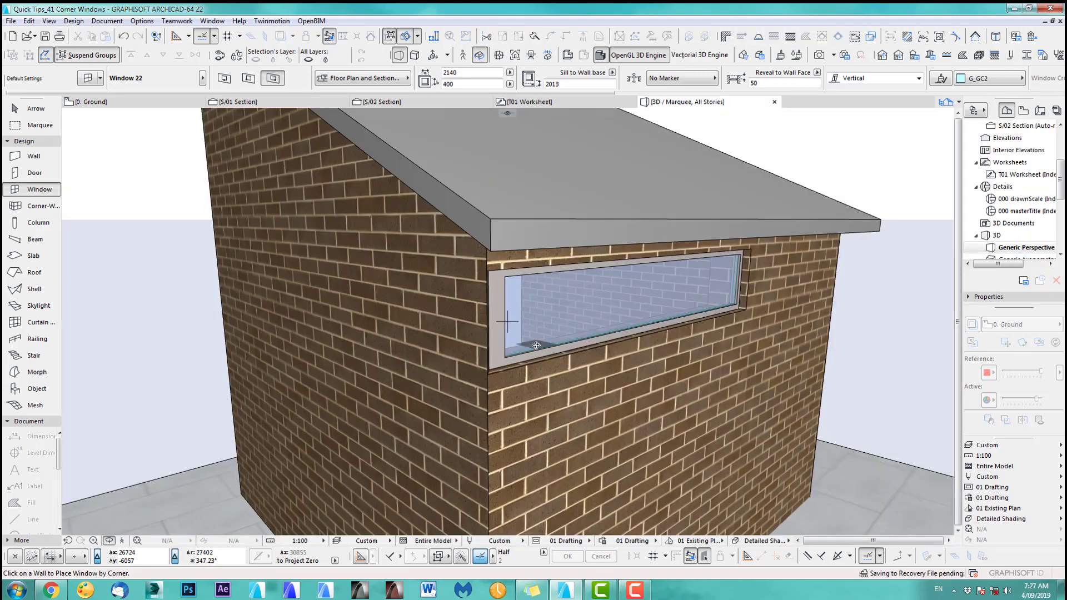
pyautogui.press('F2')
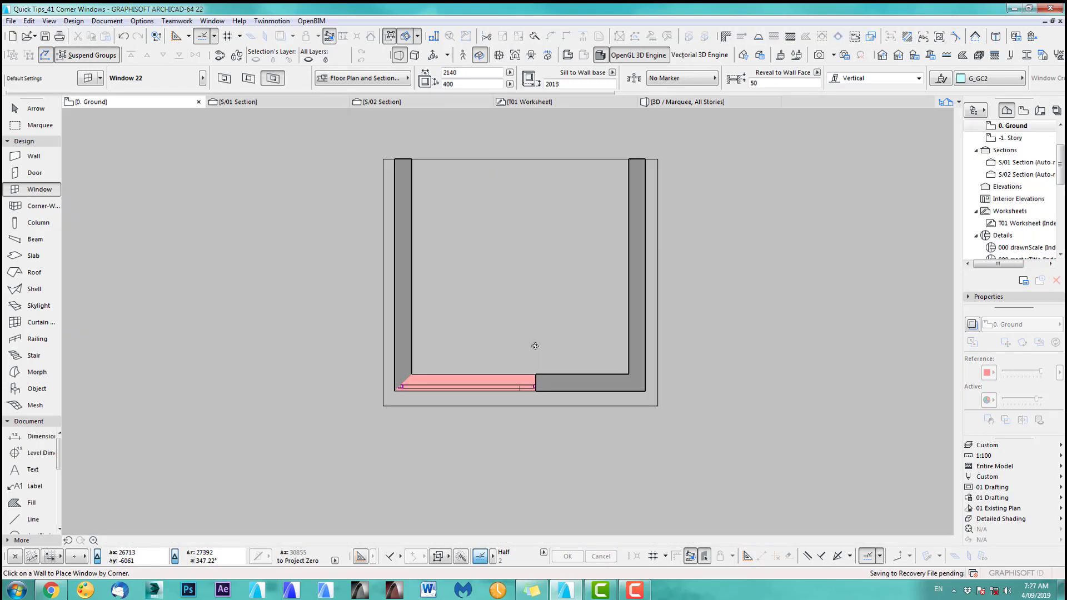
pyautogui.scroll(-5, 508, 321)
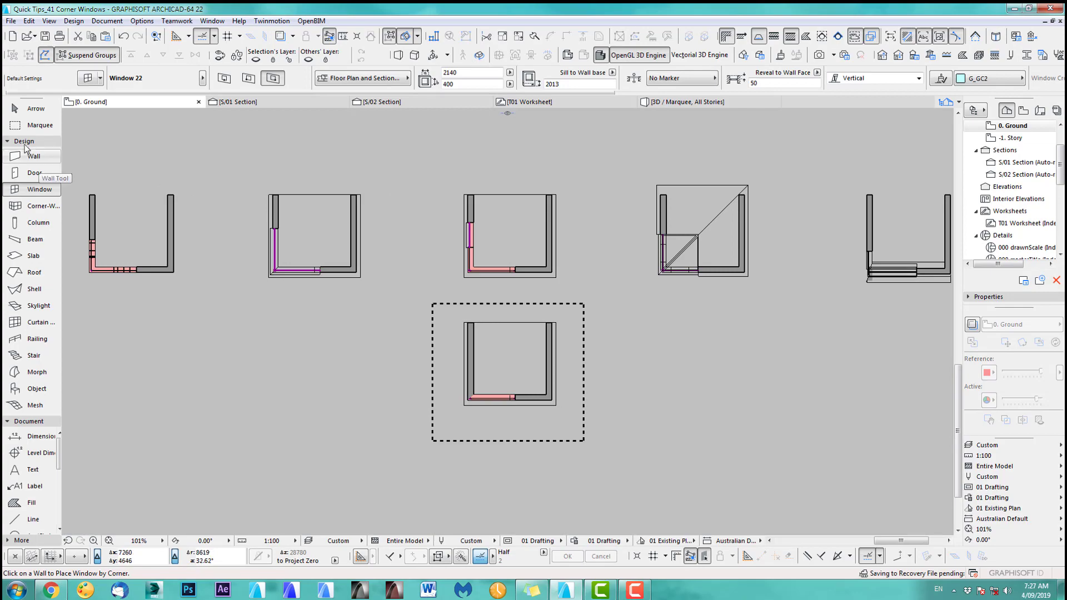
# Enclose both the original highlight-window building and its copy in a marquee, and compare them in 3D.
pyautogui.press('m')
pyautogui.click(586, 443)
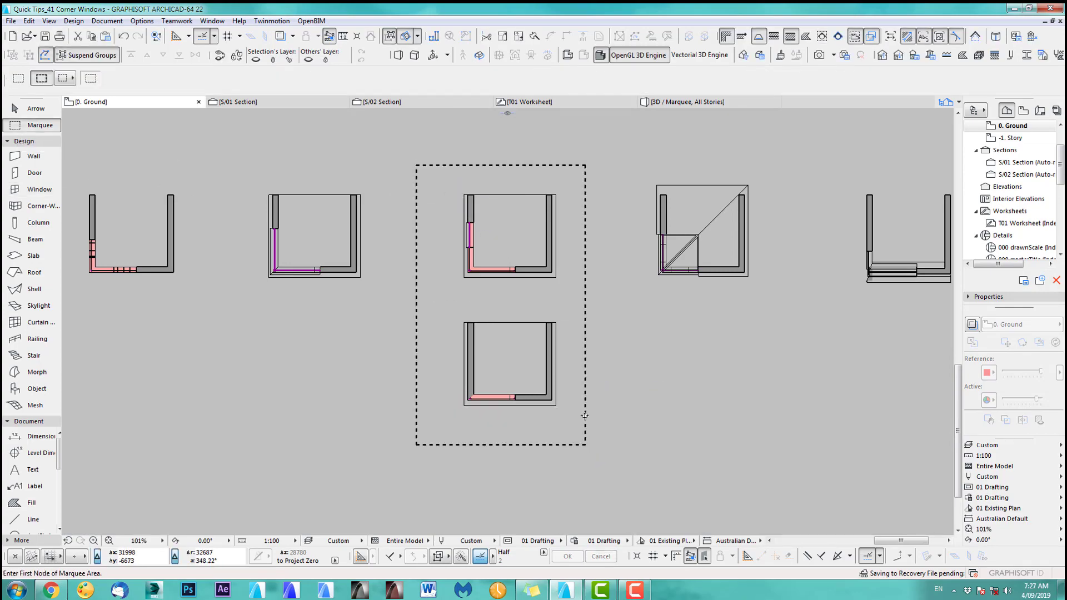
pyautogui.press('F3')
pyautogui.keyDown('shift'); pyautogui.moveTo(558, 374); pyautogui.dragTo(354, 295, button='middle'); pyautogui.keyUp('shift')
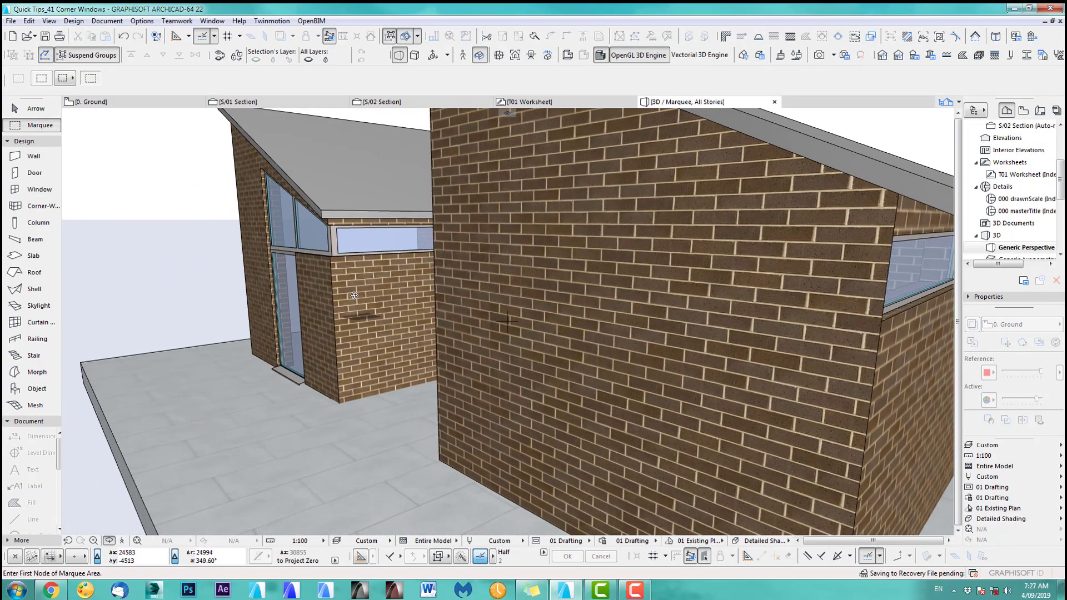
pyautogui.keyDown('shift'); pyautogui.moveTo(307, 232); pyautogui.dragTo(409, 224, button='middle'); pyautogui.keyUp('shift')
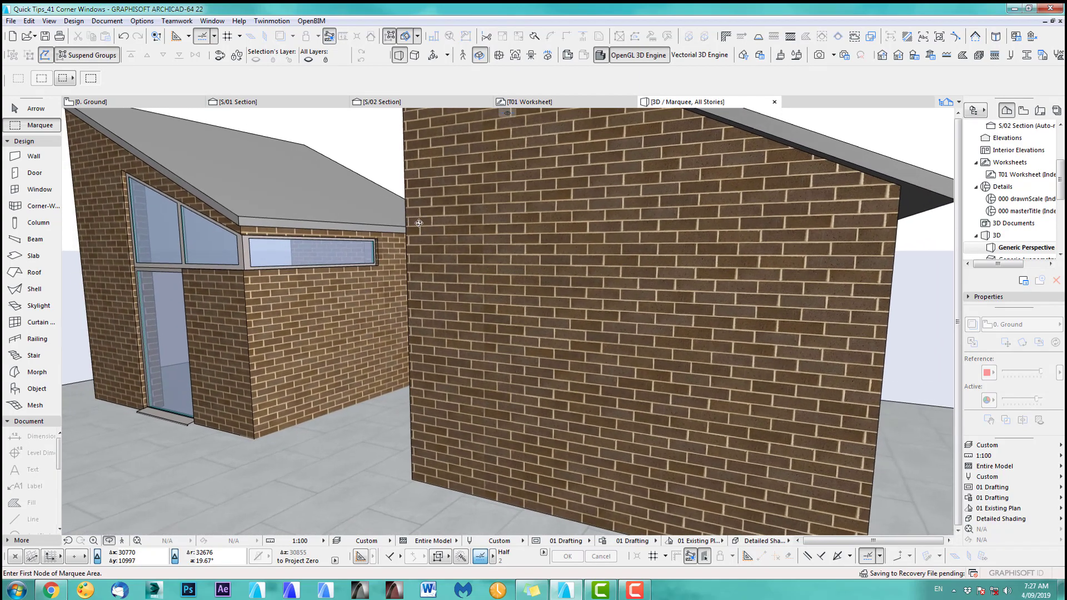
# Pick up the settings of the Double Sash Trapezoid Window 22 from the original building's side wall on the floor plan.
pyautogui.press('F2')
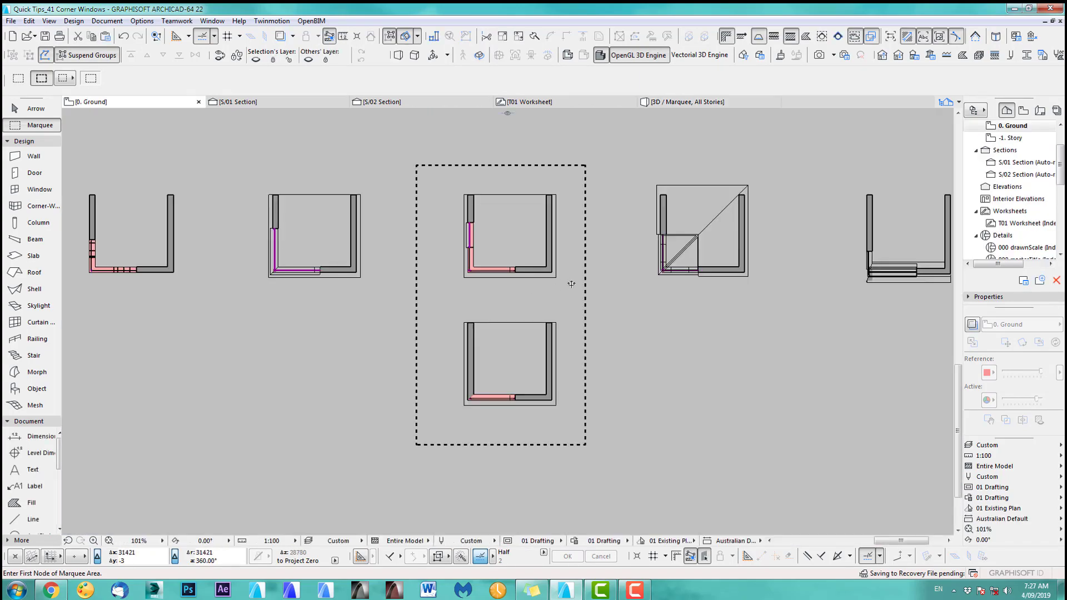
pyautogui.scroll(5, 556, 267)
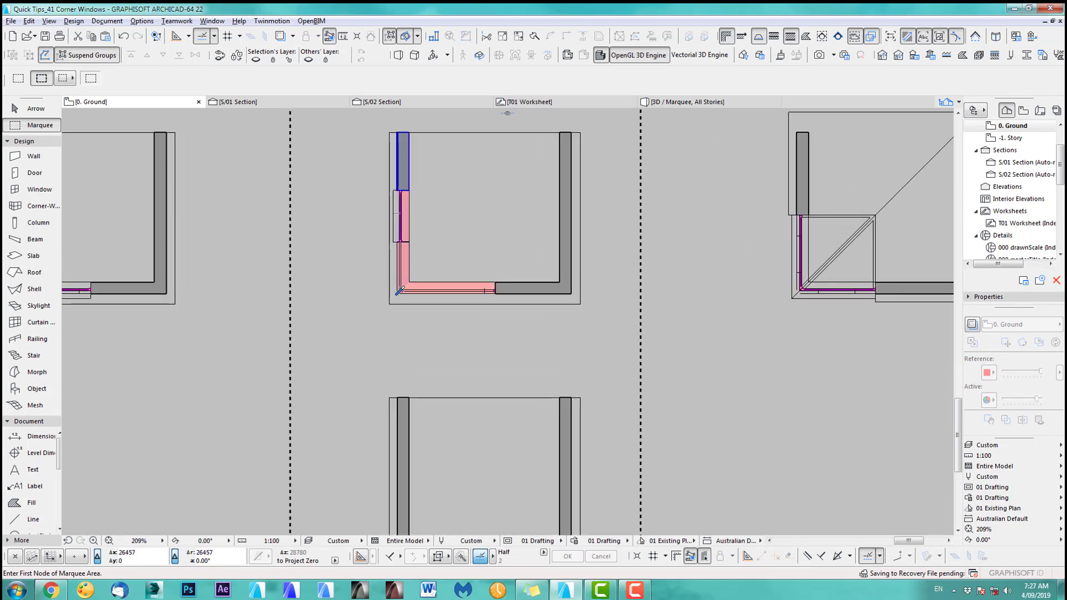
pyautogui.moveTo(412, 276)
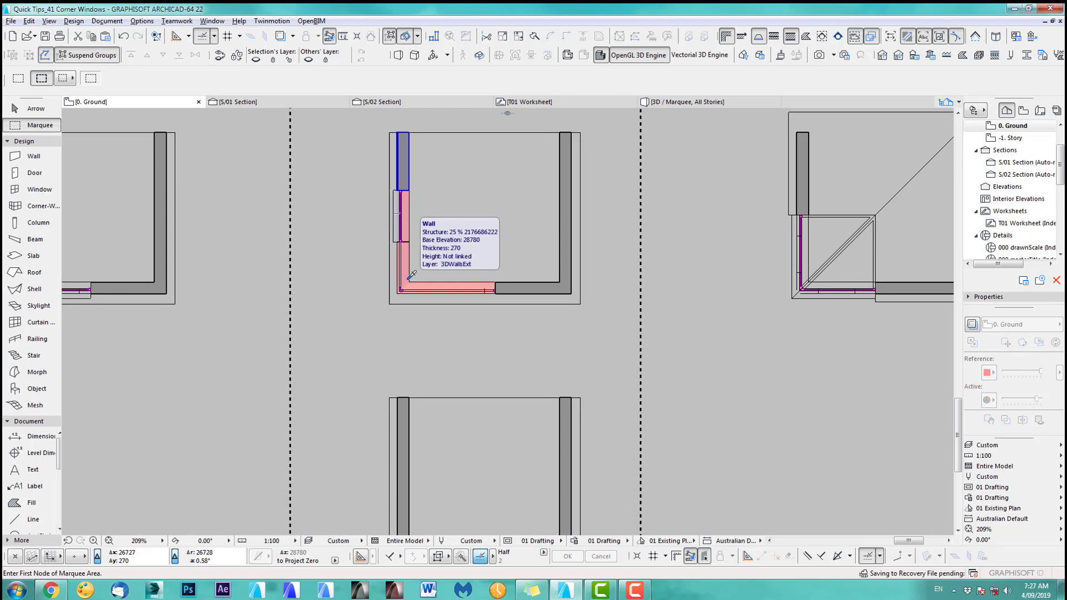
pyautogui.scroll(5, 405, 265)
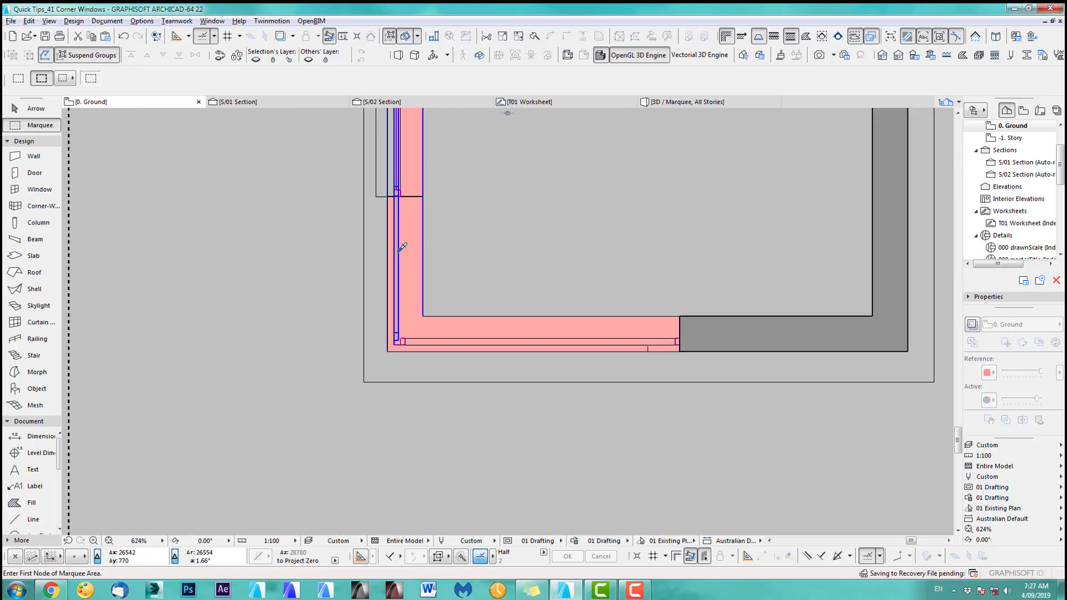
pyautogui.keyDown('alt'); pyautogui.click(398, 253); pyautogui.keyUp('alt')
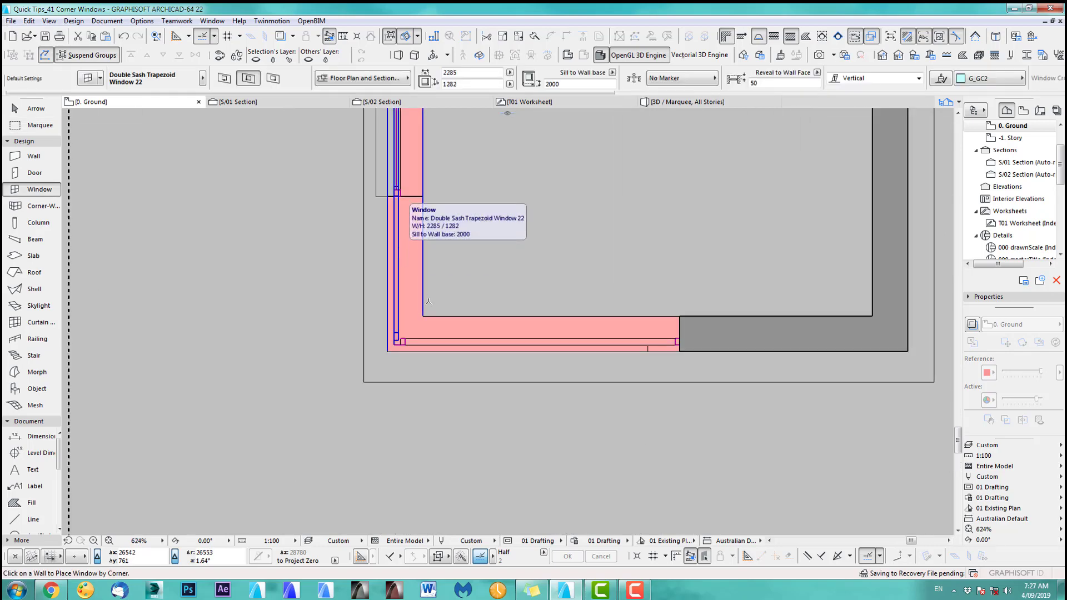
pyautogui.scroll(-8, 428, 302)
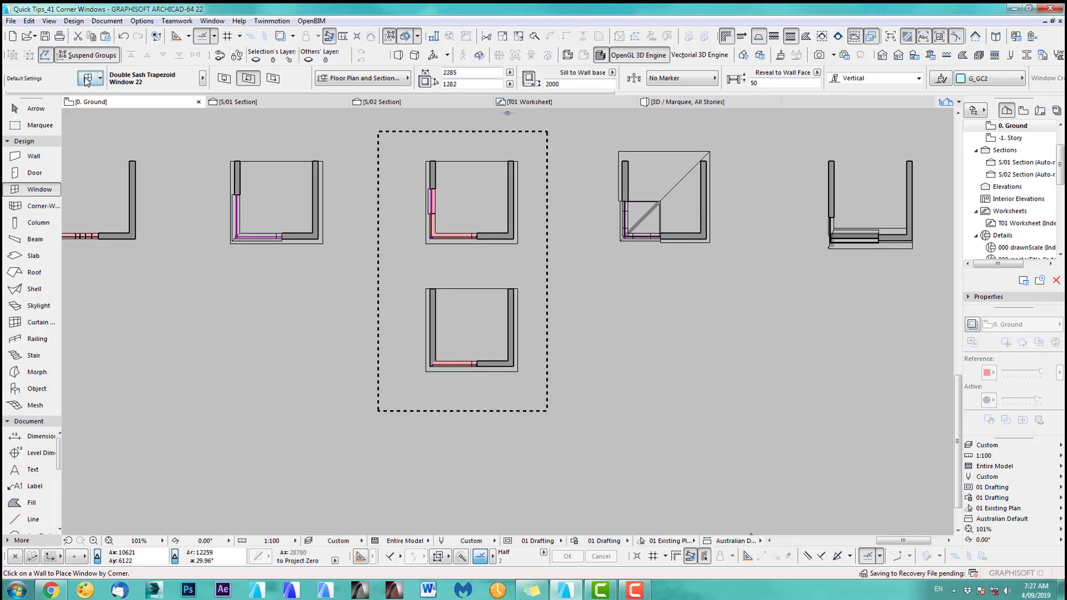
# Examine the Double Sash Trapezoid Window 22's shape settings, including the window top definition options, in the window default settings.
pyautogui.click(87, 79)
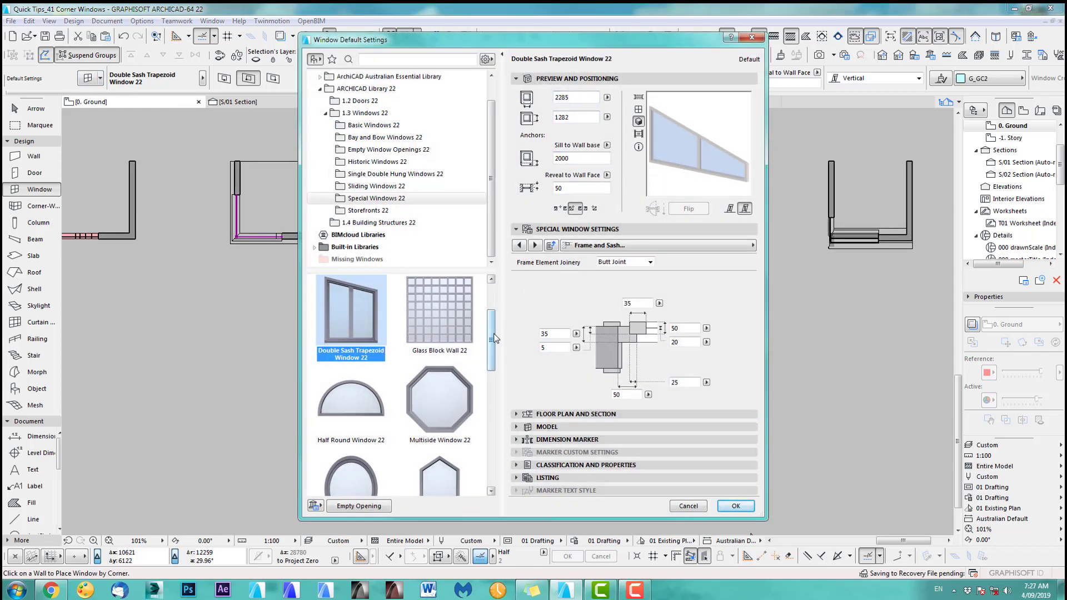
pyautogui.moveTo(494, 337)
pyautogui.mouseDown()
pyautogui.moveTo(492, 442)
pyautogui.moveTo(495, 334)
pyautogui.mouseUp()
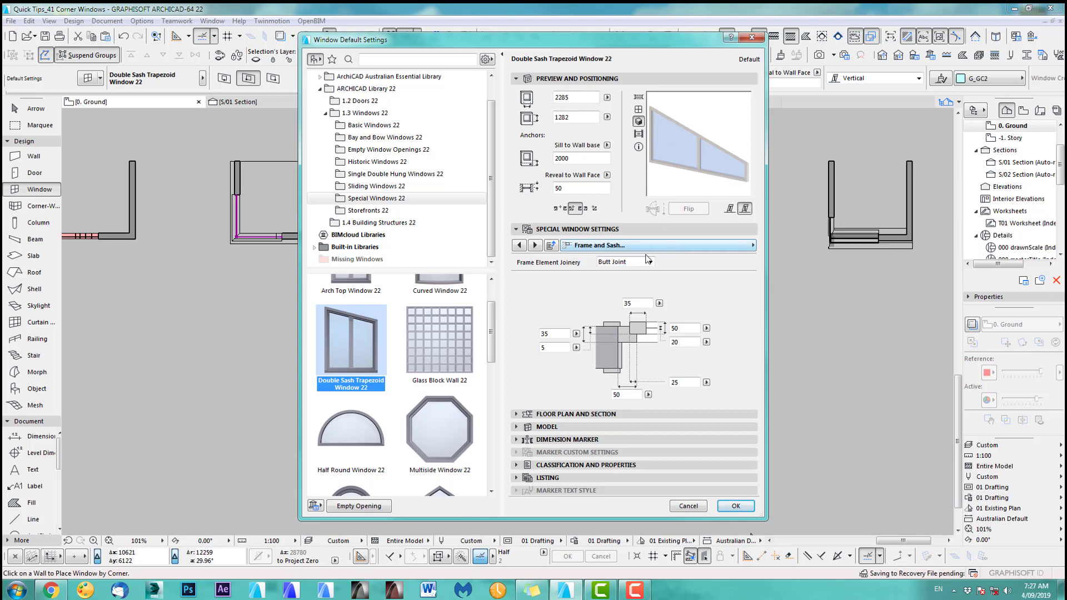
pyautogui.click(604, 245)
pyautogui.scroll(1, 814, 252)
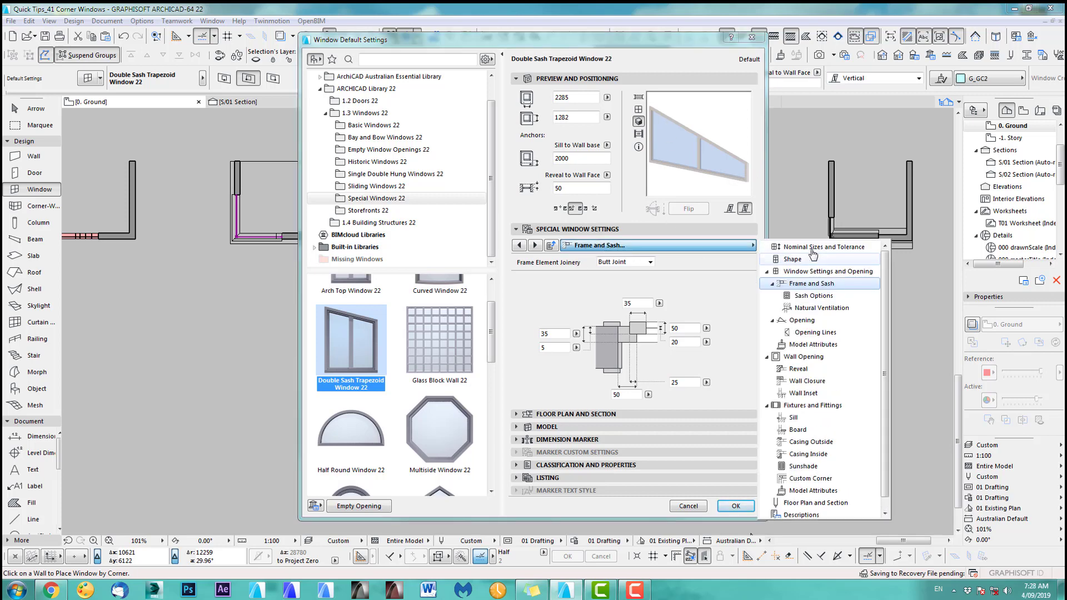
pyautogui.click(806, 259)
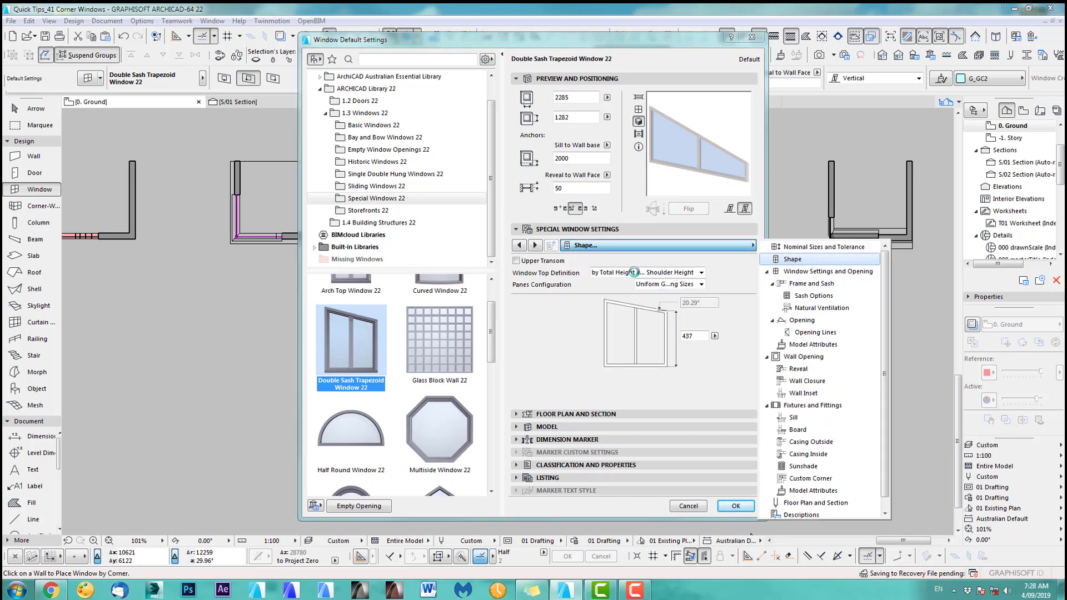
pyautogui.click(635, 272)
pyautogui.click(755, 271)
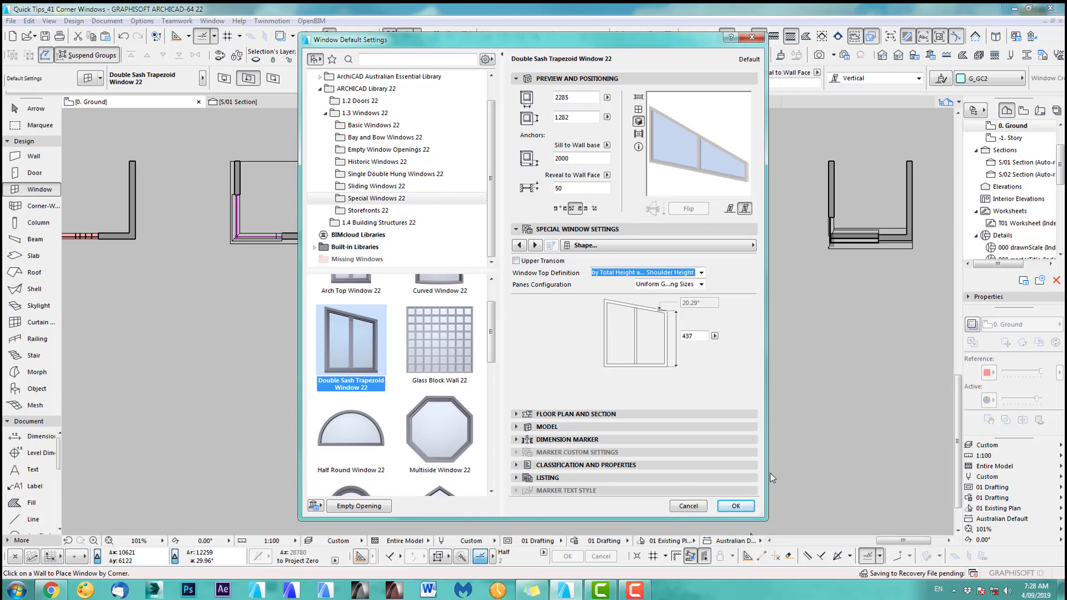
pyautogui.click(736, 506)
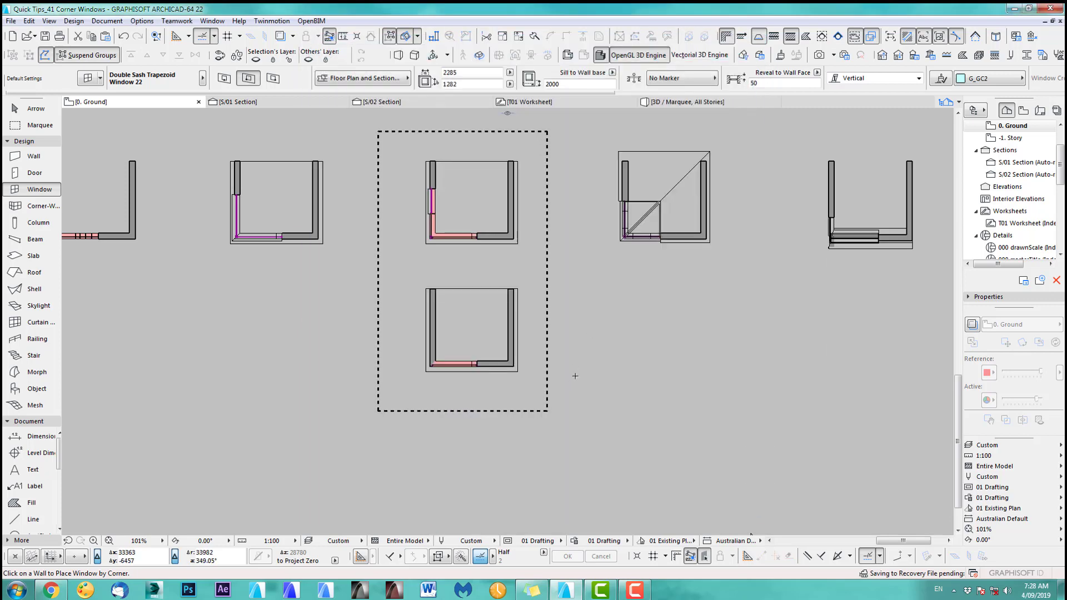
# Place the Double Sash Trapezoid Window 22 in the copied building's side wall, ending at the outer front corner, and check it in 3D.
pyautogui.scroll(1, 459, 389)
pyautogui.scroll(6, 459, 389)
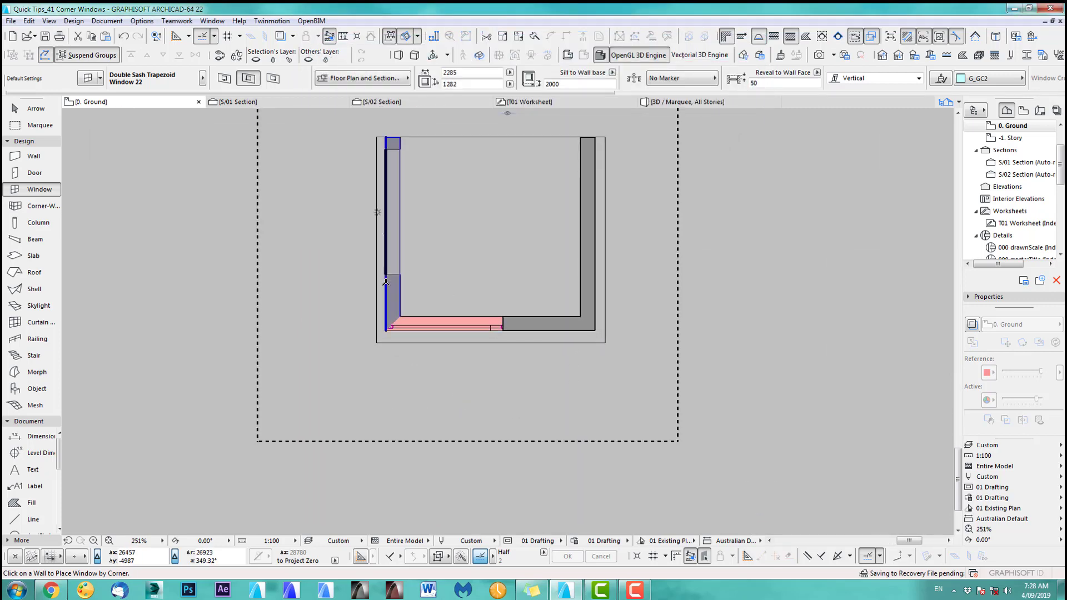
pyautogui.click(384, 328)
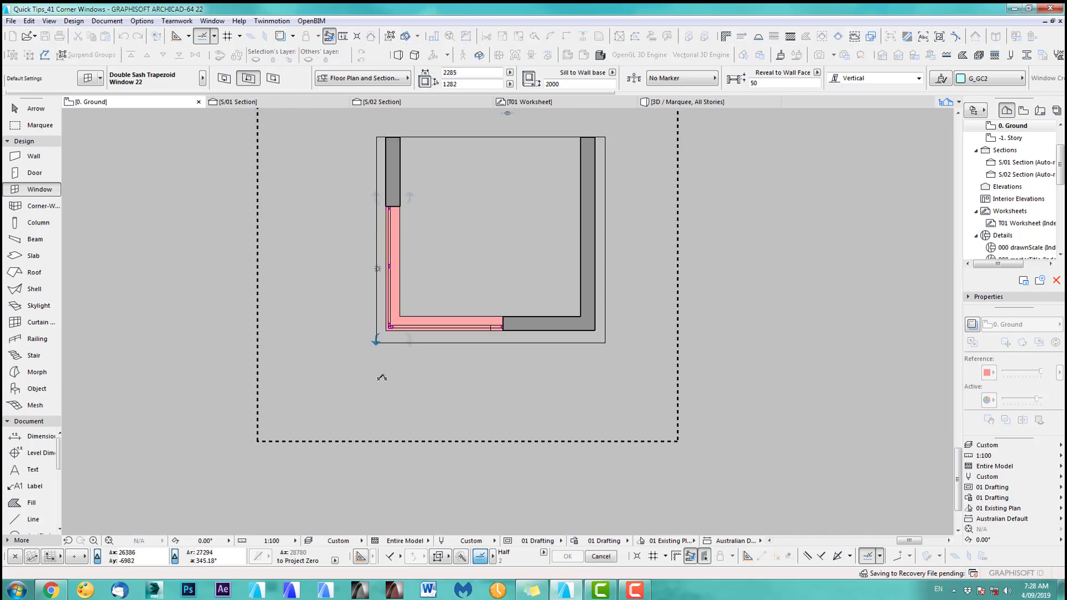
pyautogui.press('F5')
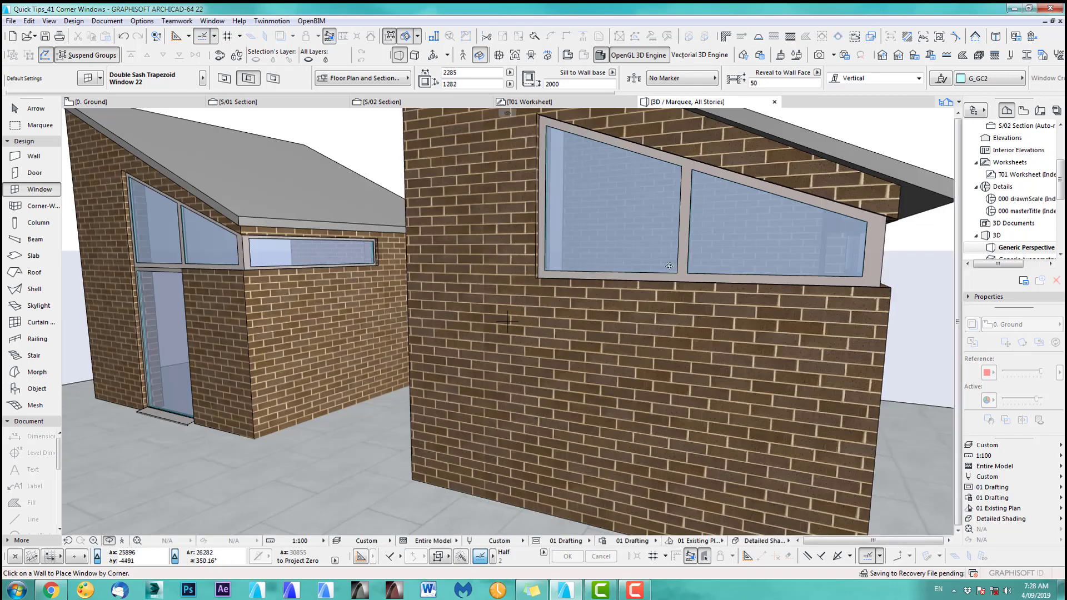
pyautogui.keyDown('shift'); pyautogui.moveTo(367, 356); pyautogui.dragTo(387, 318, button='middle'); pyautogui.keyUp('shift')
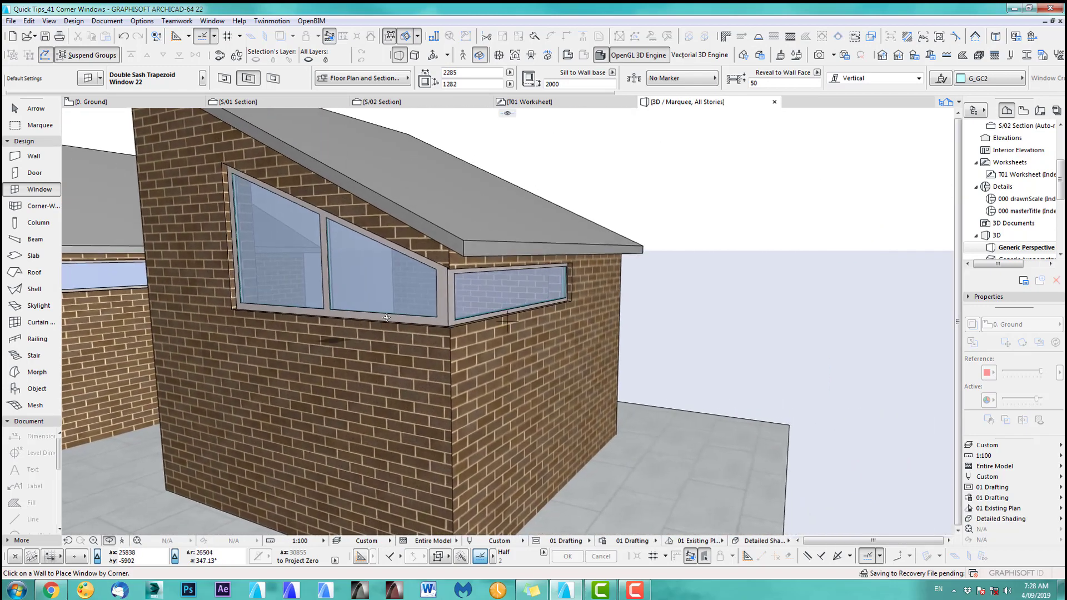
pyautogui.scroll(-6, 507, 282)
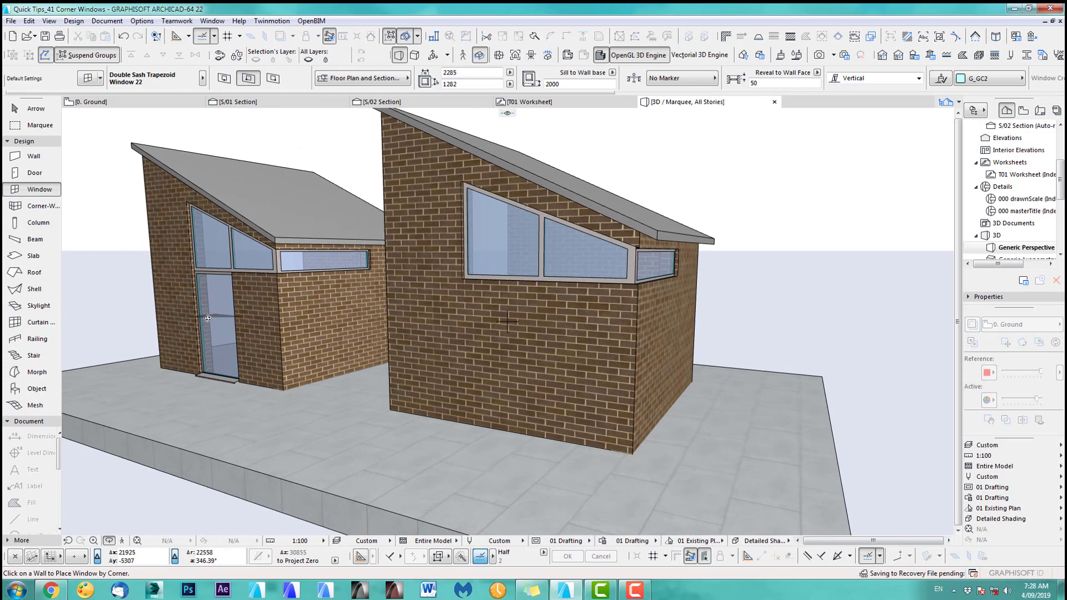
# Pick up the original building's tall side-wall Window 22, place it in the copied building's side wall, and show it in 3D.
pyautogui.press('F2')
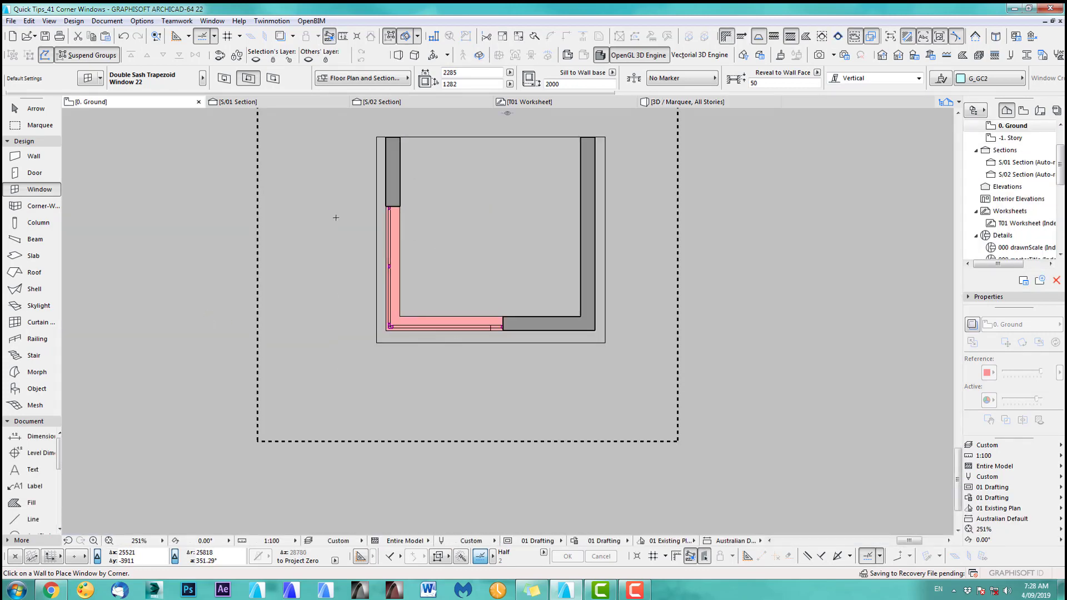
pyautogui.scroll(-4, 376, 278)
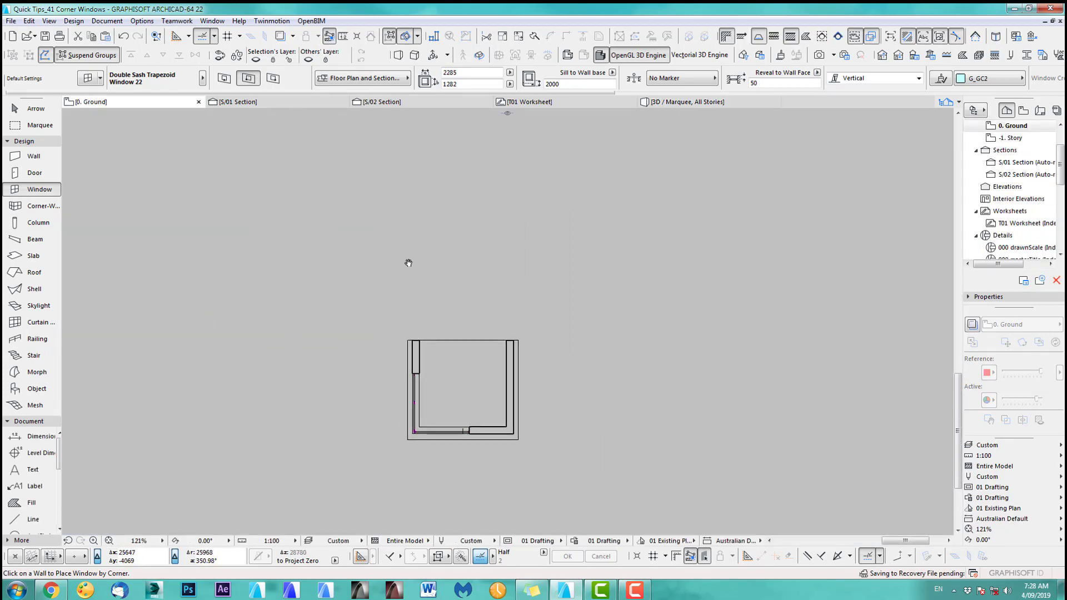
pyautogui.scroll(7, 406, 223)
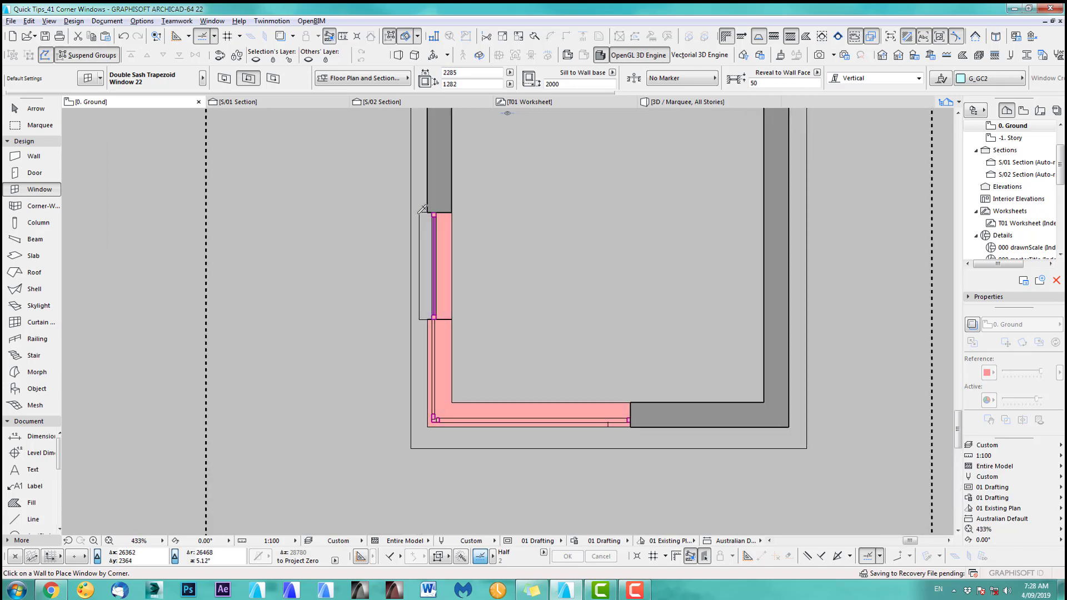
pyautogui.keyDown('alt'); pyautogui.click(421, 319); pyautogui.keyUp('alt')
pyautogui.scroll(-5, 469, 328)
pyautogui.moveTo(479, 515); pyautogui.dragTo(445, 264, button='middle')
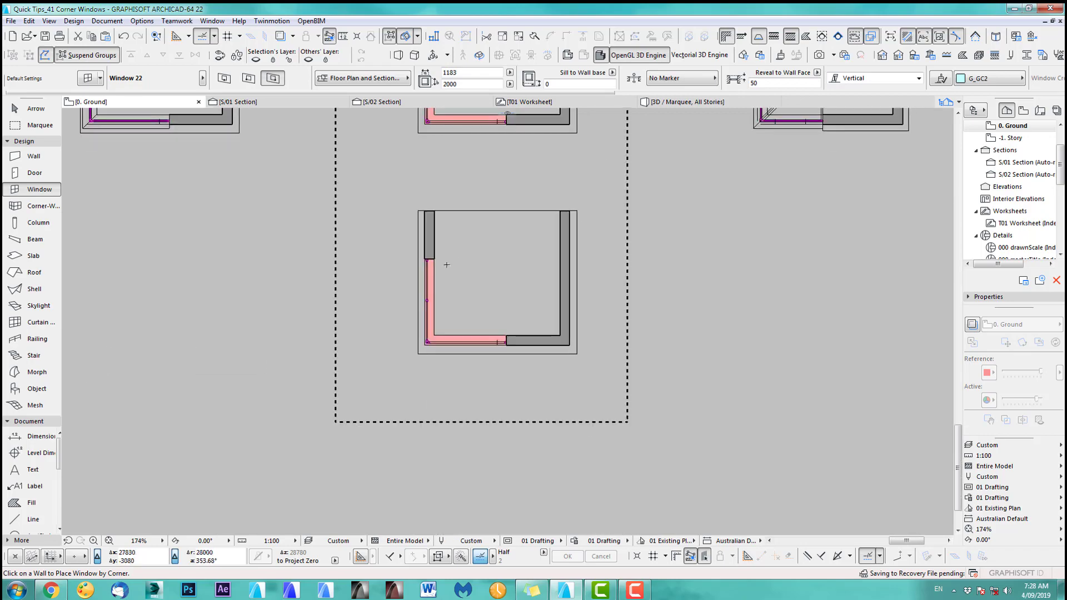
pyautogui.scroll(2, 441, 272)
pyautogui.click(435, 228)
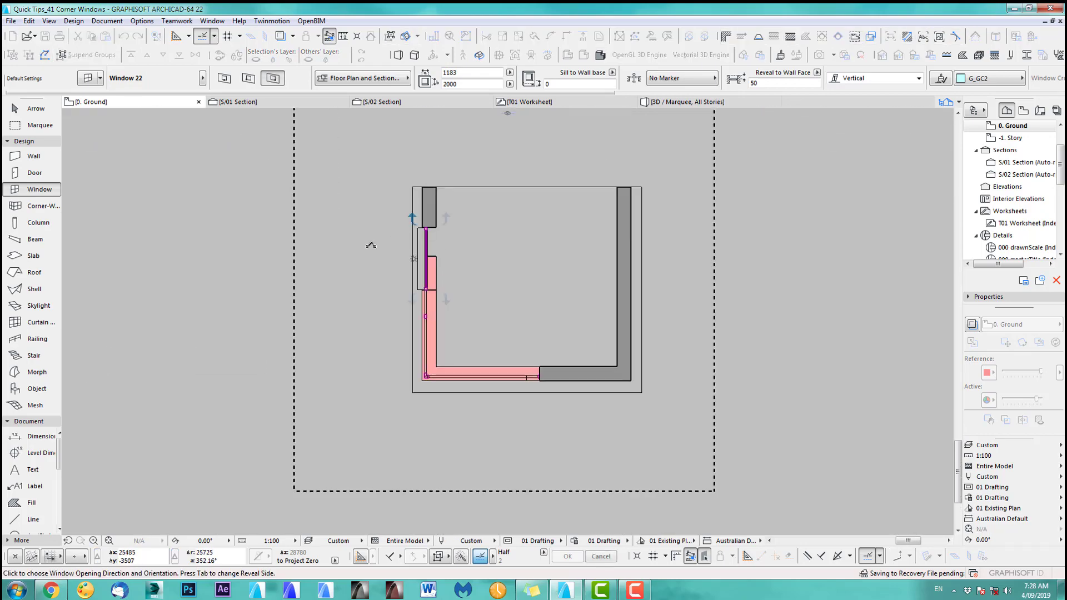
pyautogui.click(358, 263)
pyautogui.press('F3')
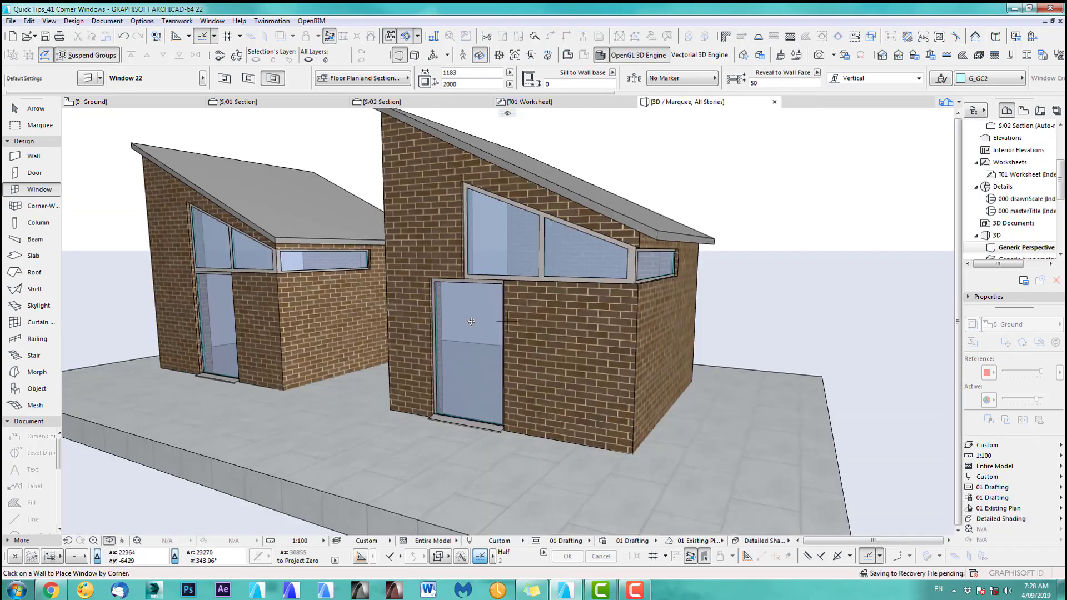
# Move the tall window along the side wall so its outer edge aligns with the trapezoid window's edge above.
pyautogui.scroll(6, 472, 321)
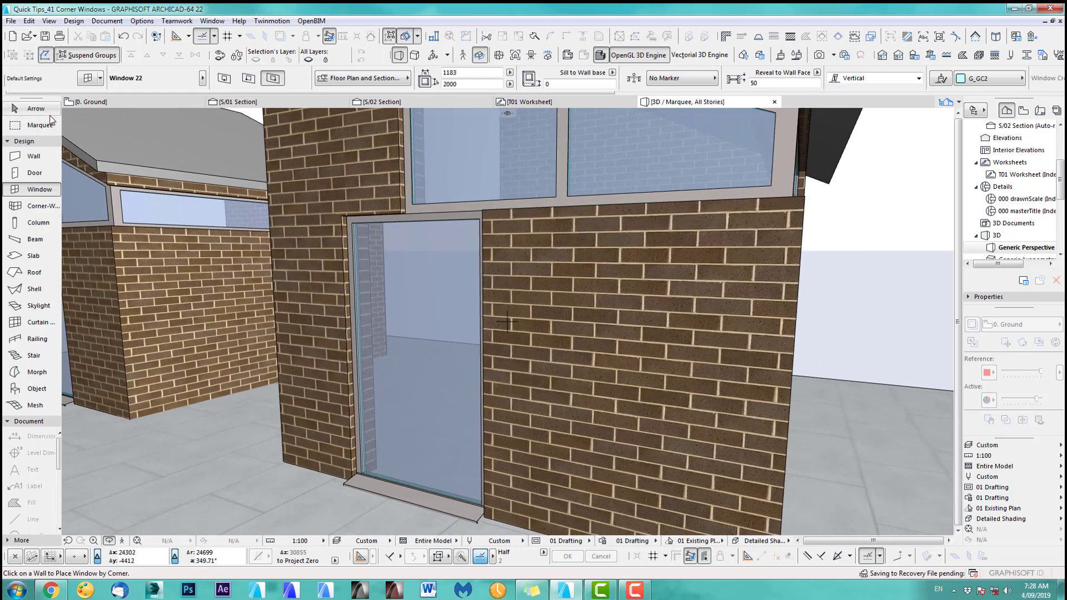
pyautogui.click(37, 108)
pyautogui.click(343, 218)
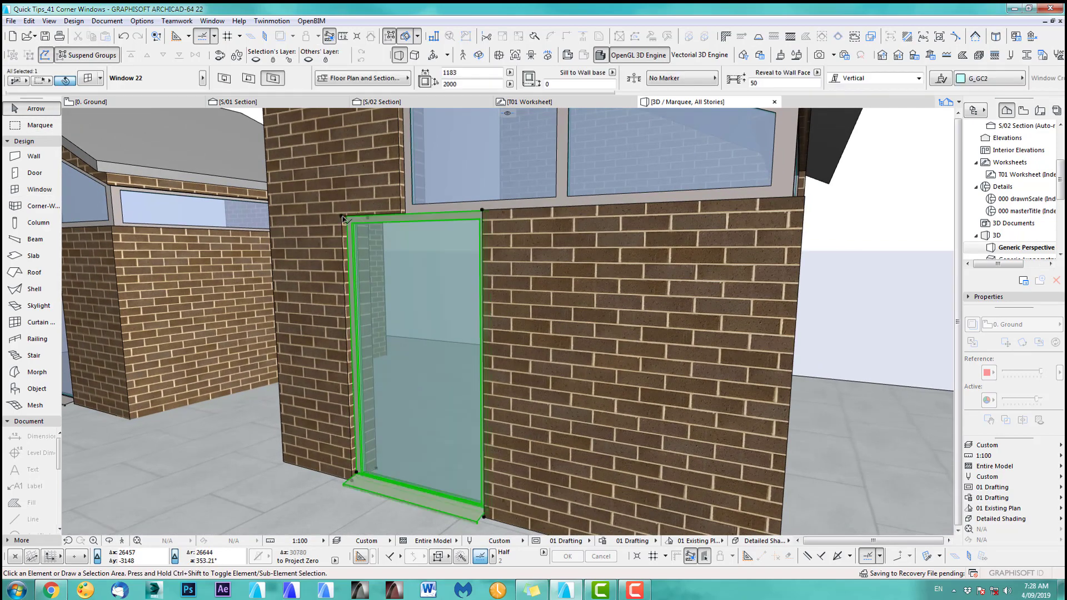
pyautogui.click(344, 219)
pyautogui.click(404, 217)
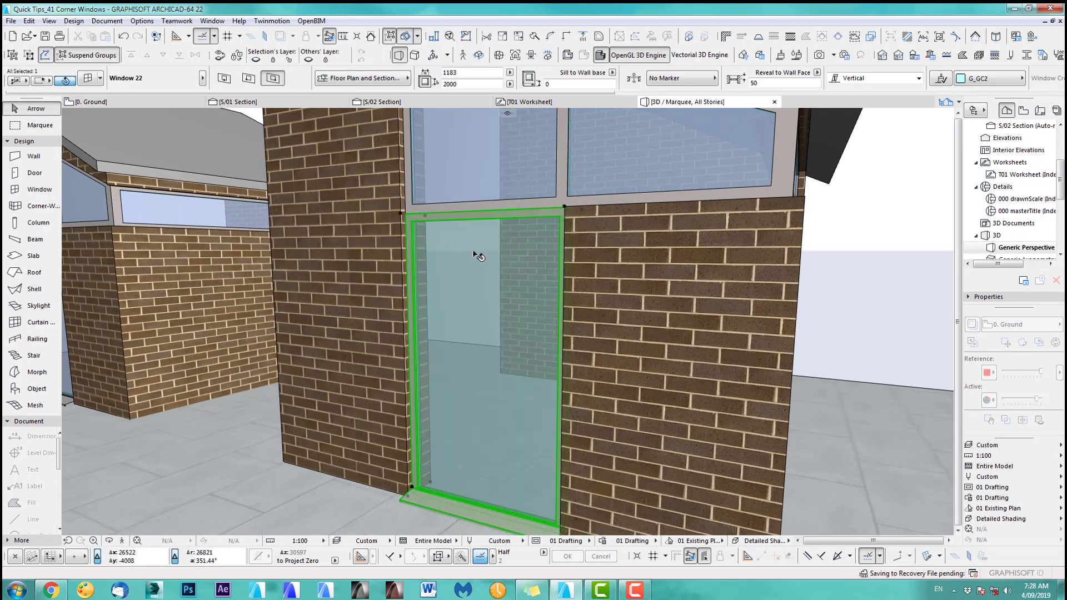
# Stretch the tall window's corner-side edge to make the window 913 mm wide.
pyautogui.click(565, 207)
pyautogui.click(613, 262)
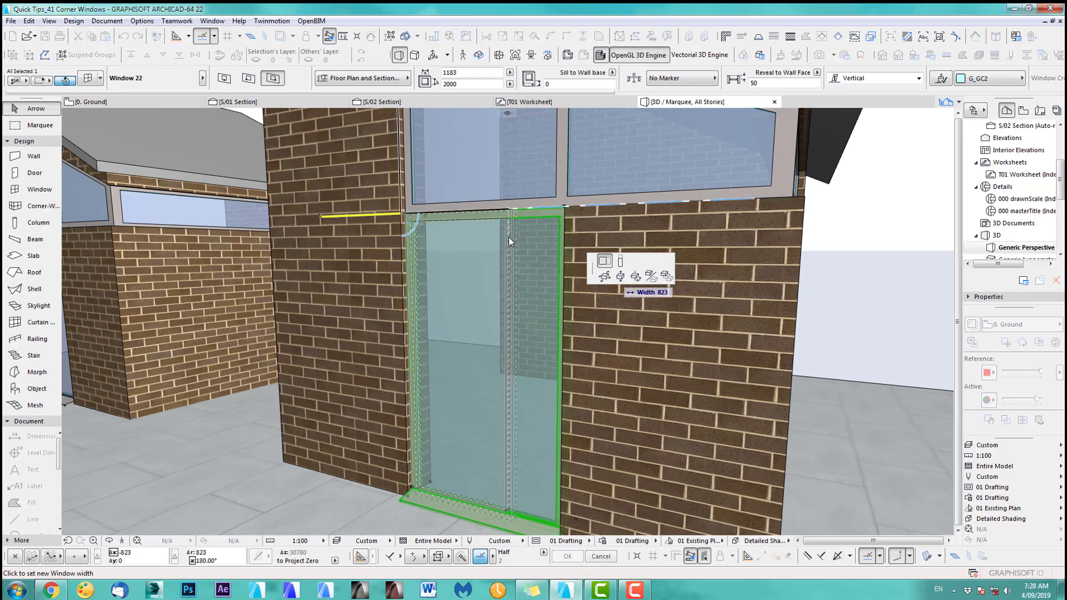
pyautogui.click(521, 250)
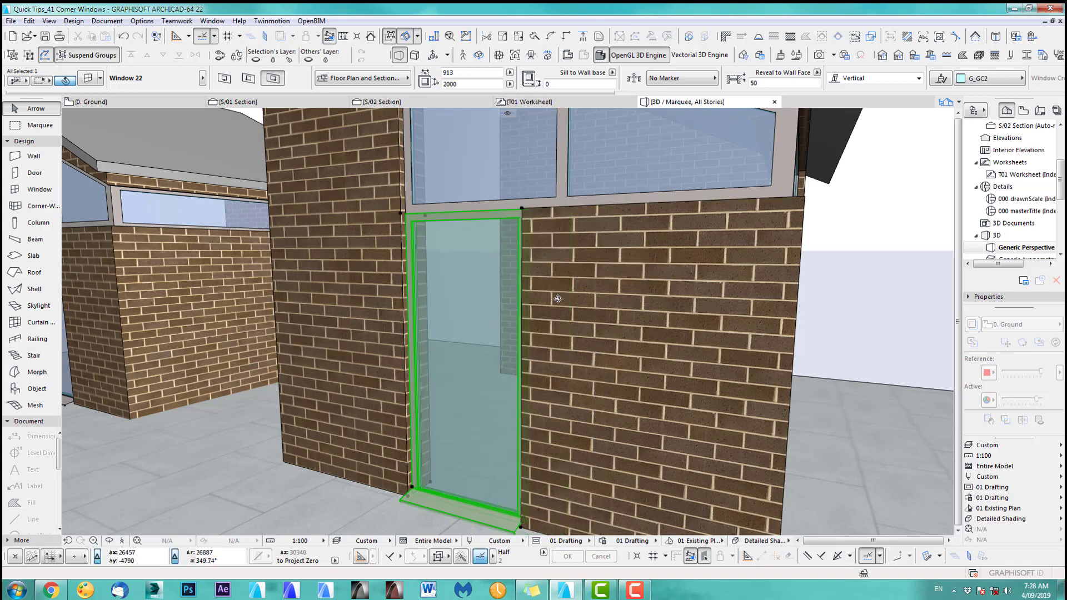
# Stretch the tall window to 1175 mm wide, aligning its edge with the trapezoid window's mullion, and compare both buildings in 3D.
pyautogui.keyDown('shift'); pyautogui.moveTo(557, 299); pyautogui.dragTo(628, 278, button='middle'); pyautogui.keyUp('shift')
pyautogui.moveTo(571, 214); pyautogui.dragTo(507, 320, button='middle')
pyautogui.scroll(4, 550, 289)
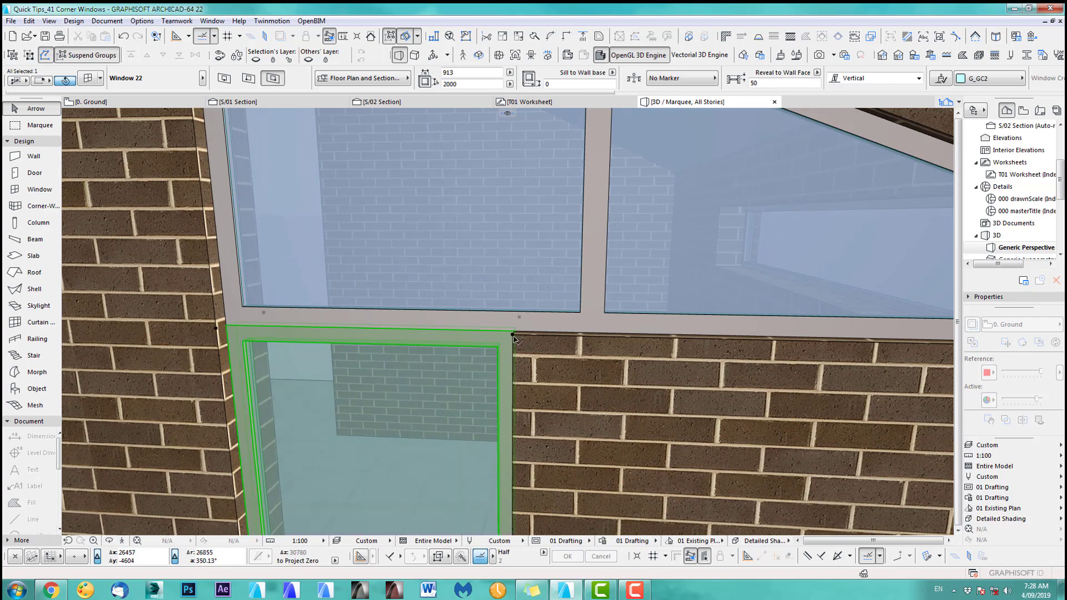
pyautogui.click(513, 335)
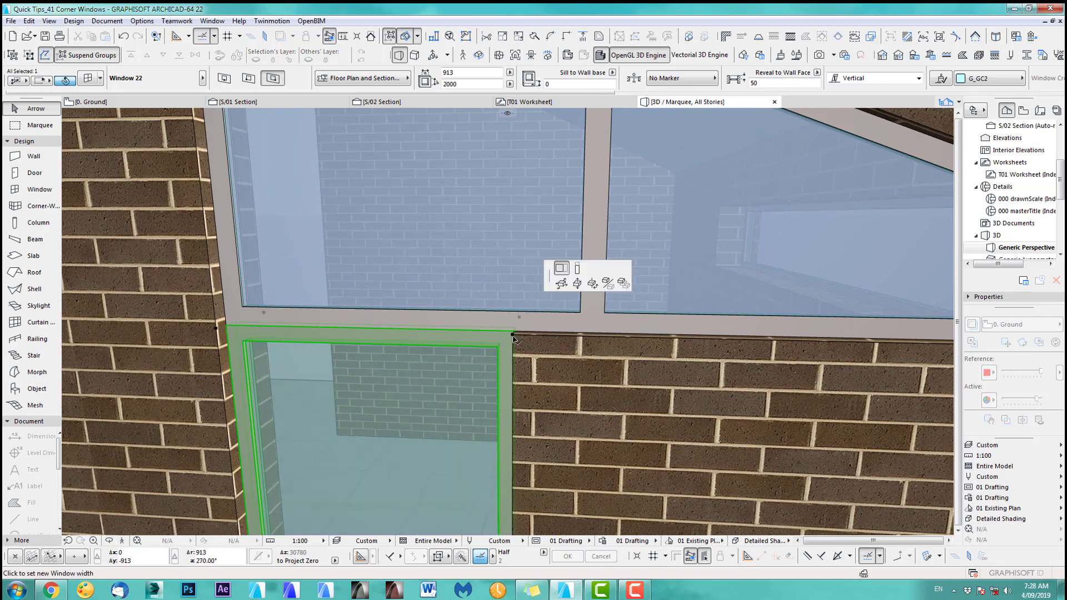
pyautogui.click(606, 312)
pyautogui.scroll(-5, 667, 434)
pyautogui.moveTo(673, 445); pyautogui.dragTo(548, 293, button='middle')
pyautogui.keyDown('shift'); pyautogui.moveTo(612, 319); pyautogui.dragTo(364, 299, button='middle'); pyautogui.keyUp('shift')
pyautogui.scroll(-5, 606, 384)
pyautogui.moveTo(619, 399); pyautogui.dragTo(784, 386, button='middle')
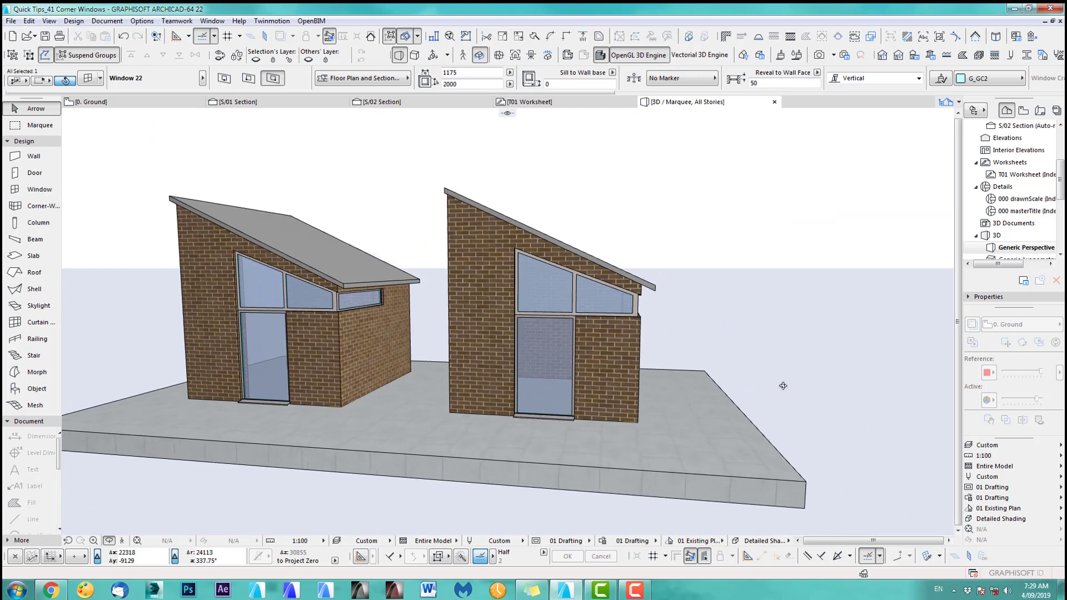
pyautogui.click(28, 109)
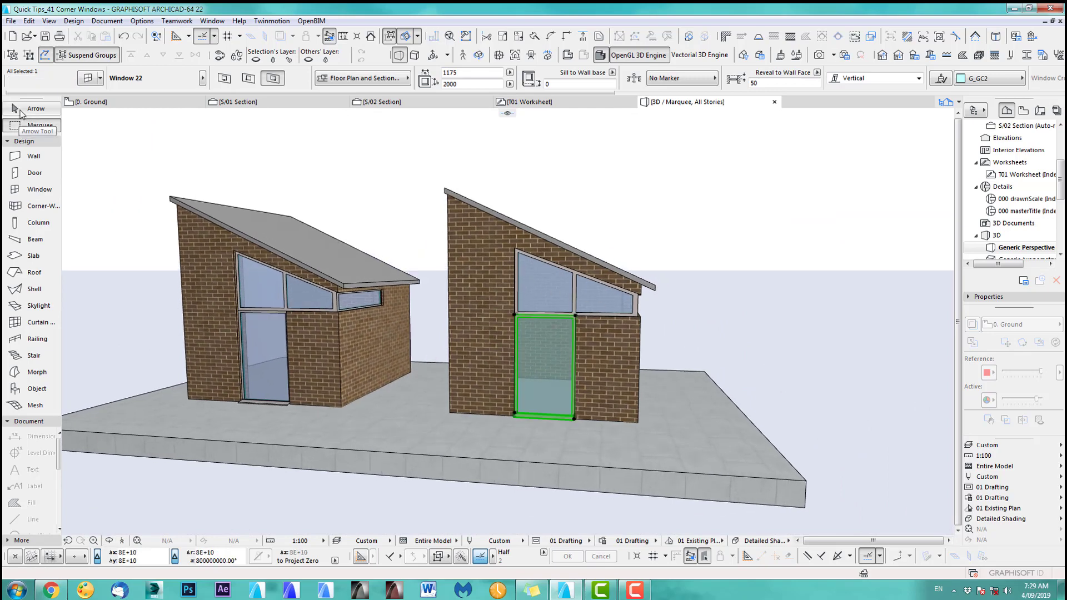
# Change the copied building's trapezoid window so its top is defined by Top Angle and Shoulder Height.
pyautogui.click(590, 306)
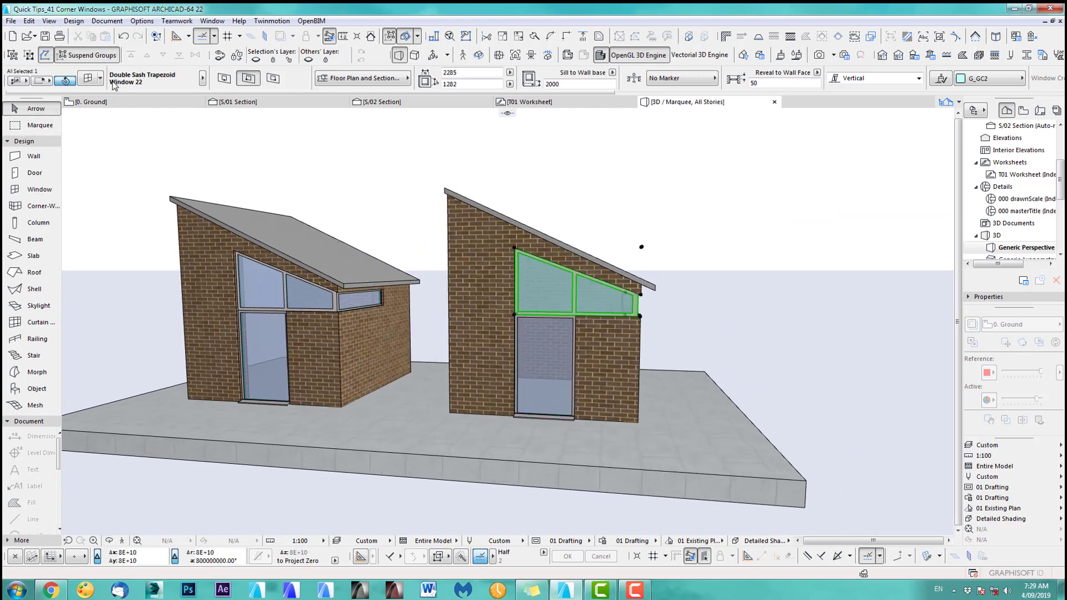
pyautogui.hotkey('ctrl', 't')
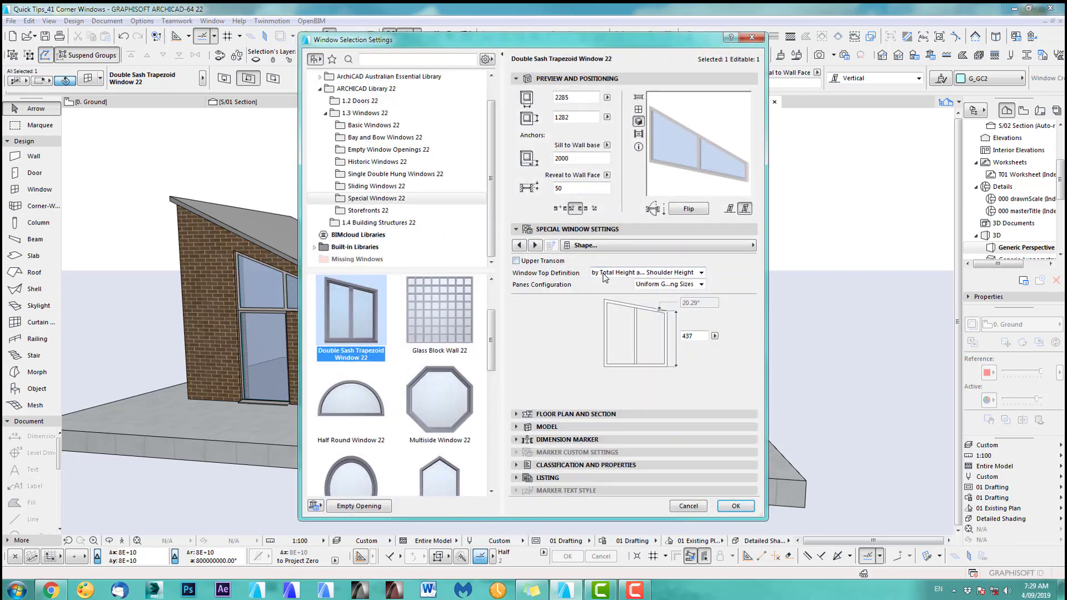
pyautogui.click(605, 274)
pyautogui.click(616, 291)
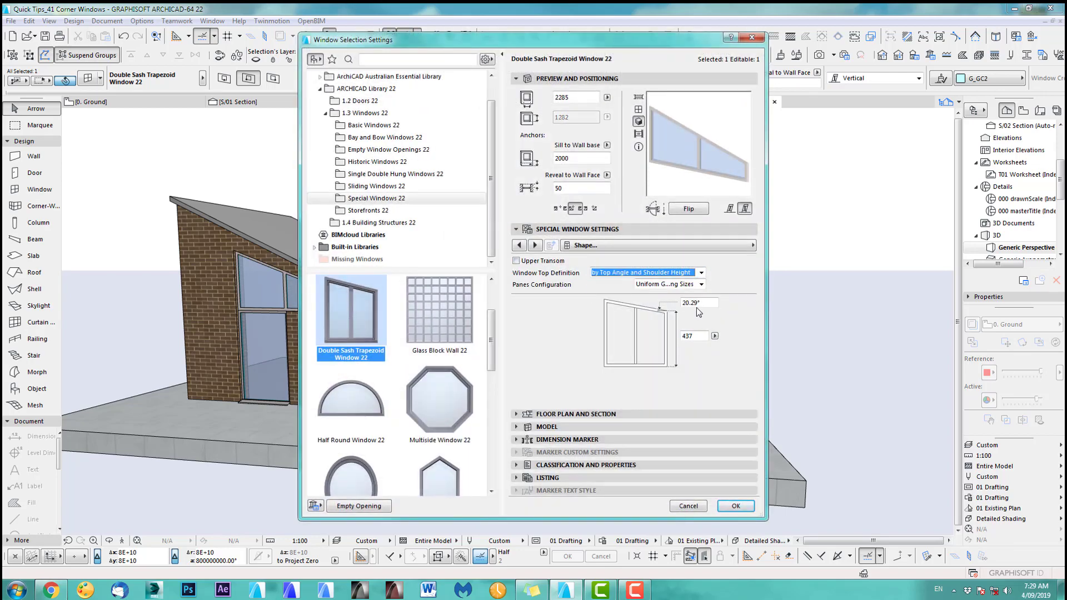
pyautogui.press('Return')
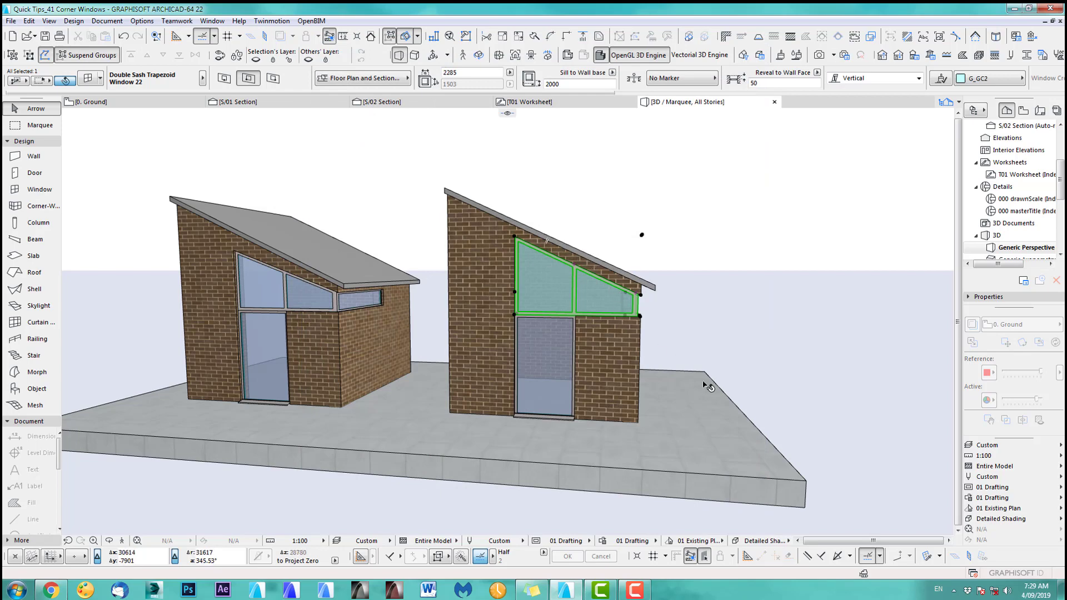
# In the ground floor plan, enclose the copied trapezoid-window building with a marquee and delete it.
pyautogui.press('F2')
pyautogui.scroll(-5, 663, 391)
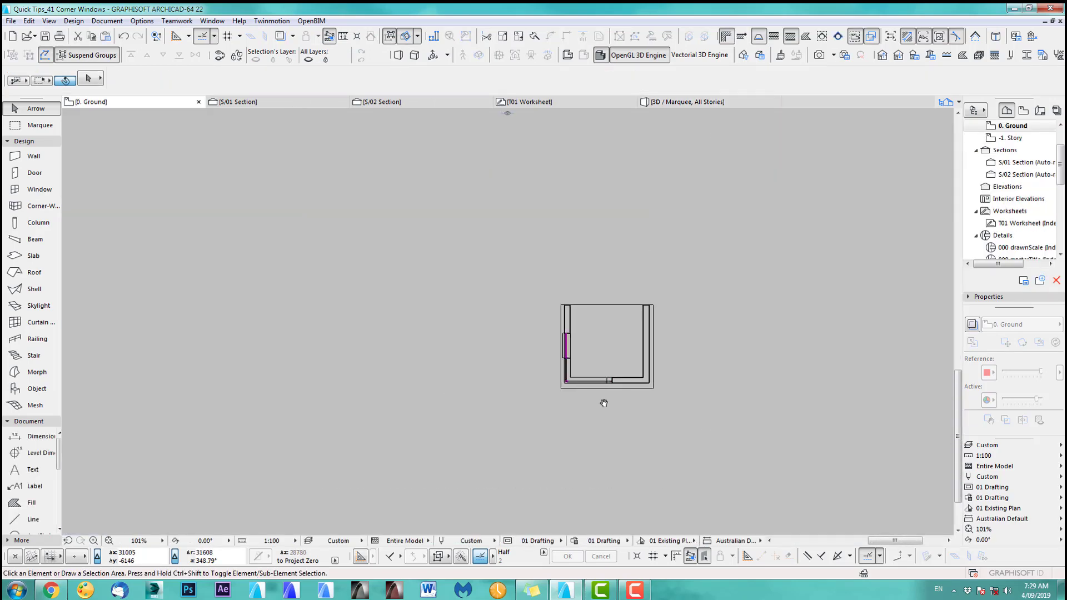
pyautogui.moveTo(603, 399); pyautogui.dragTo(269, 400, button='middle')
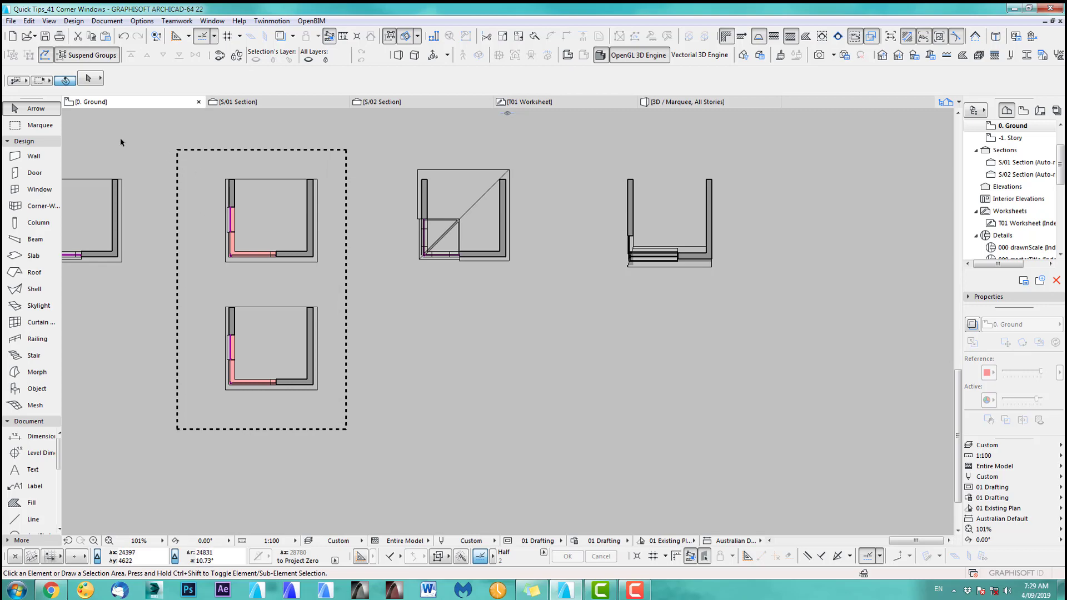
pyautogui.click(37, 125)
pyautogui.click(298, 395)
pyautogui.click(182, 301)
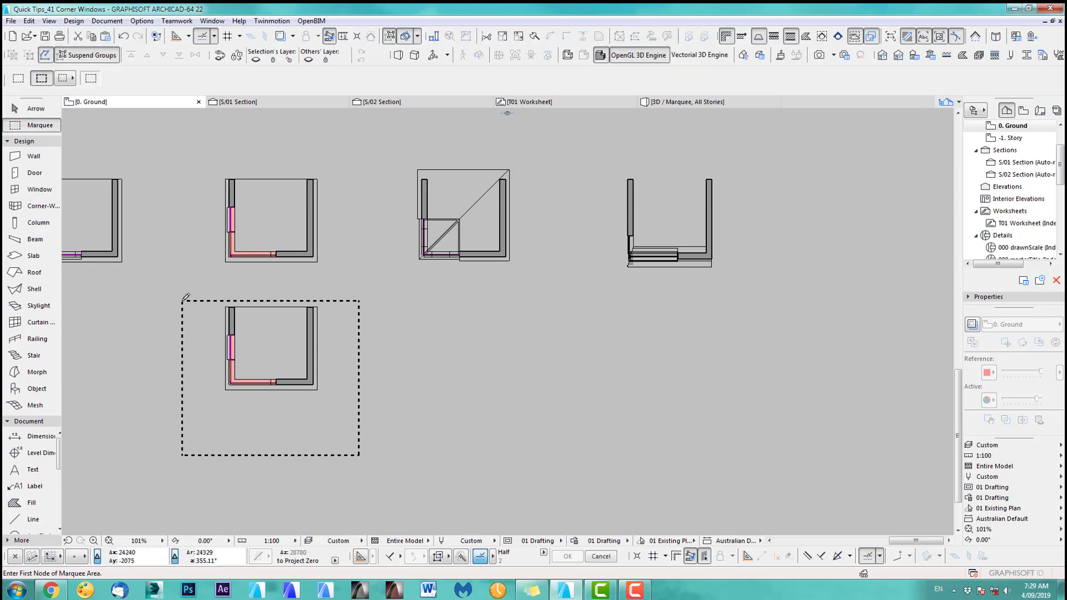
pyautogui.press('Delete')
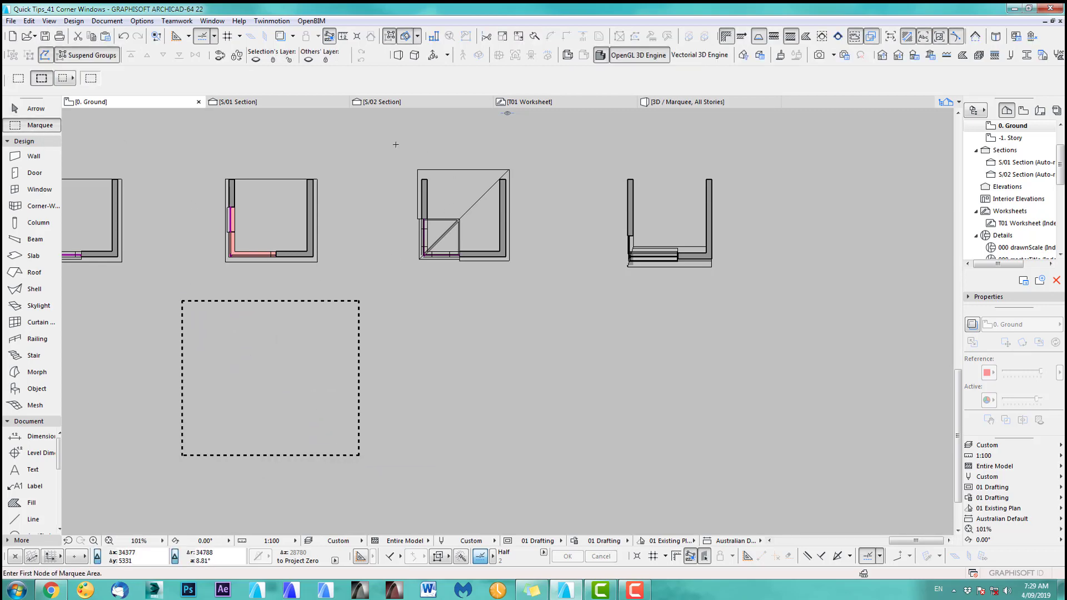
# Select the whole hip-roofed building with the glazed corner and place a copy directly below it.
pyautogui.click(35, 108)
pyautogui.click(400, 160)
pyautogui.click(535, 285)
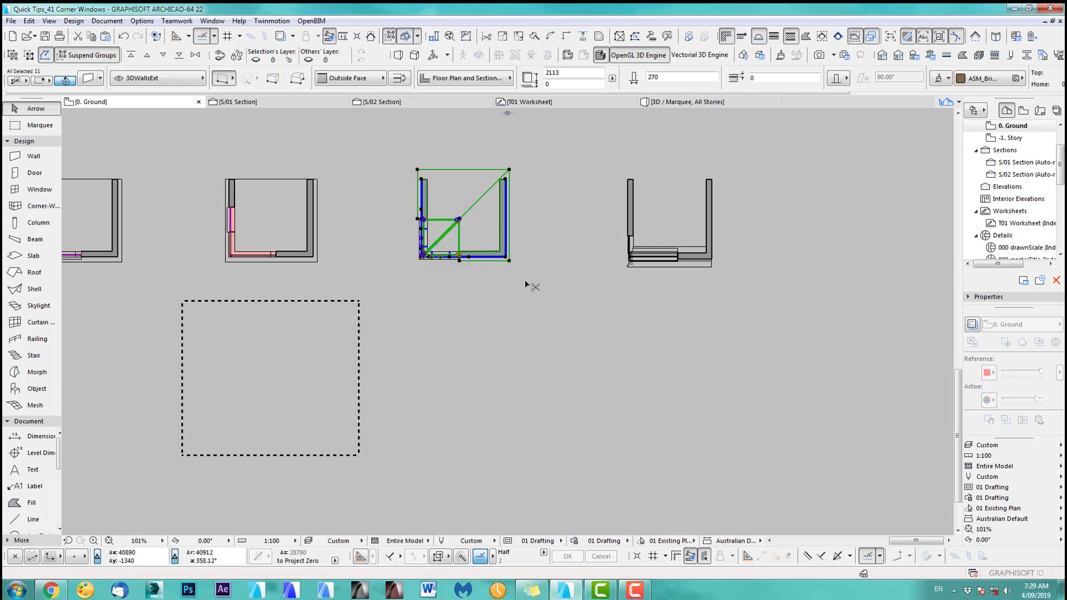
pyautogui.hotkey('ctrl', 'shift', 'd')
pyautogui.click(468, 257)
pyautogui.click(469, 412)
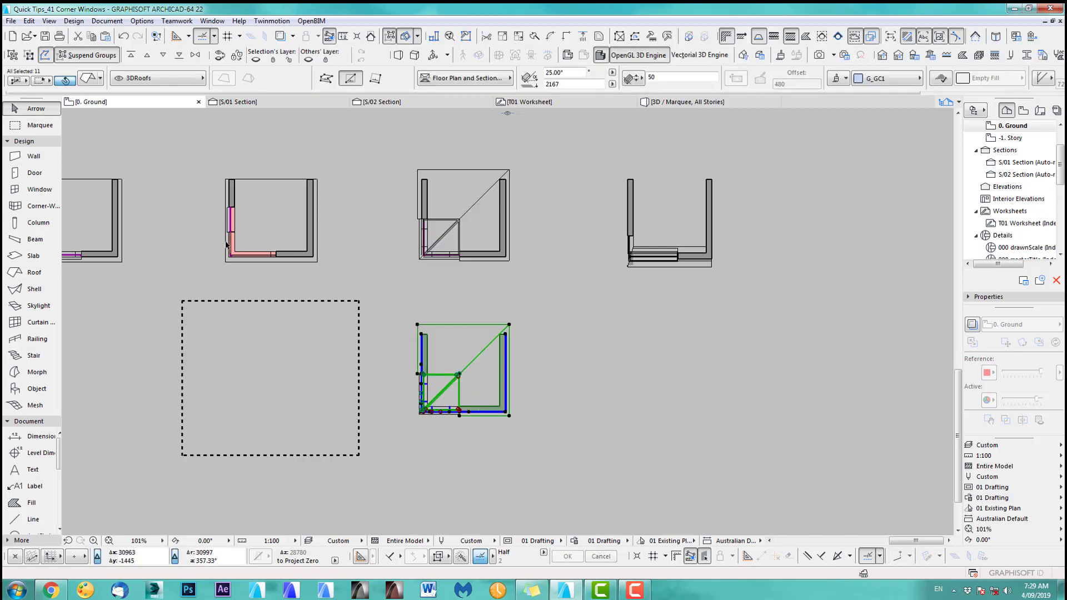
# Enclose both hip-roofed buildings with a marquee, show them in 3D, and examine their corner windows and roofs.
pyautogui.click(39, 125)
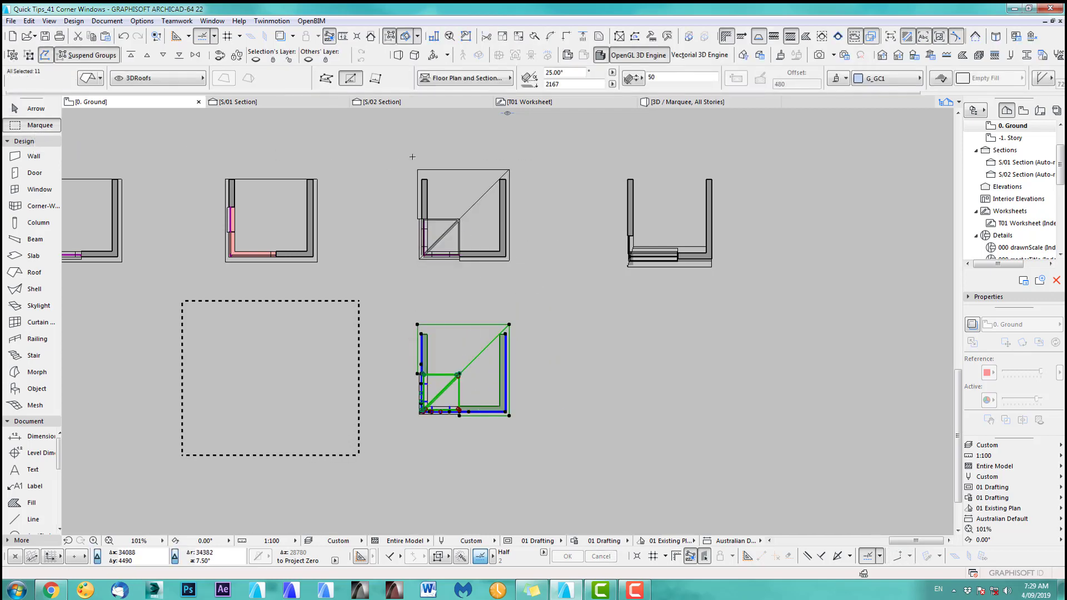
pyautogui.click(531, 444)
pyautogui.click(389, 142)
pyautogui.press('F5')
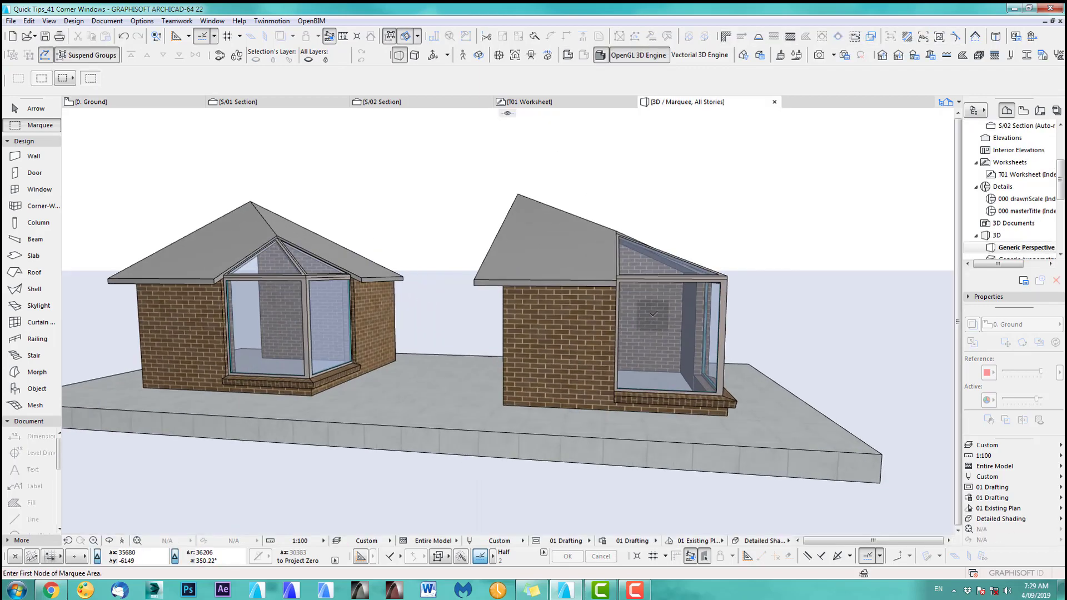
pyautogui.moveTo(743, 312); pyautogui.dragTo(519, 334)
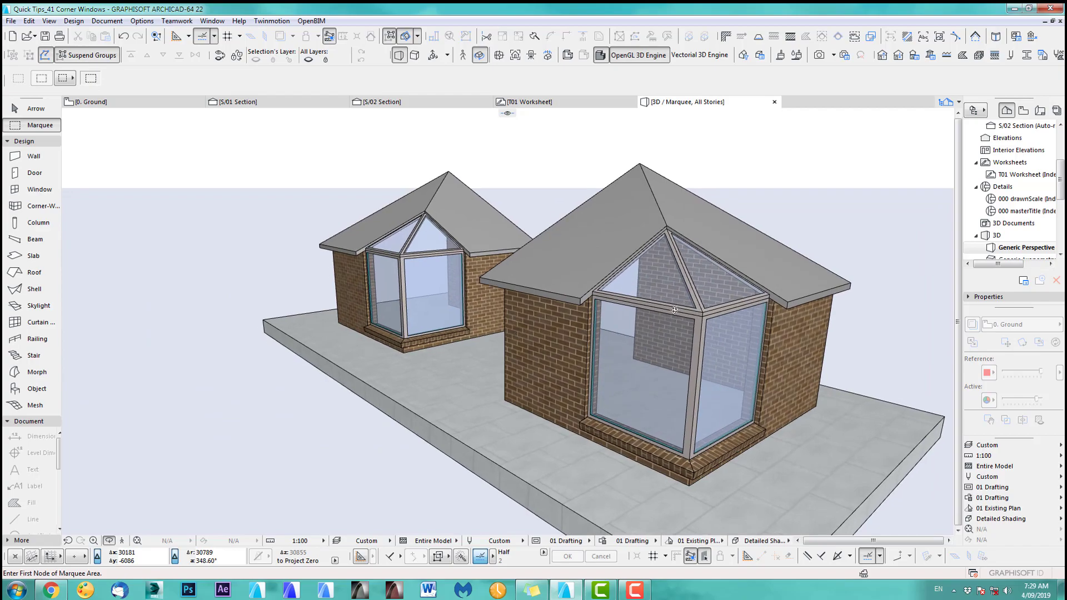
pyautogui.scroll(2, 701, 308)
pyautogui.scroll(1, 701, 309)
pyautogui.moveTo(685, 334); pyautogui.dragTo(656, 345)
pyautogui.scroll(-2, 681, 348)
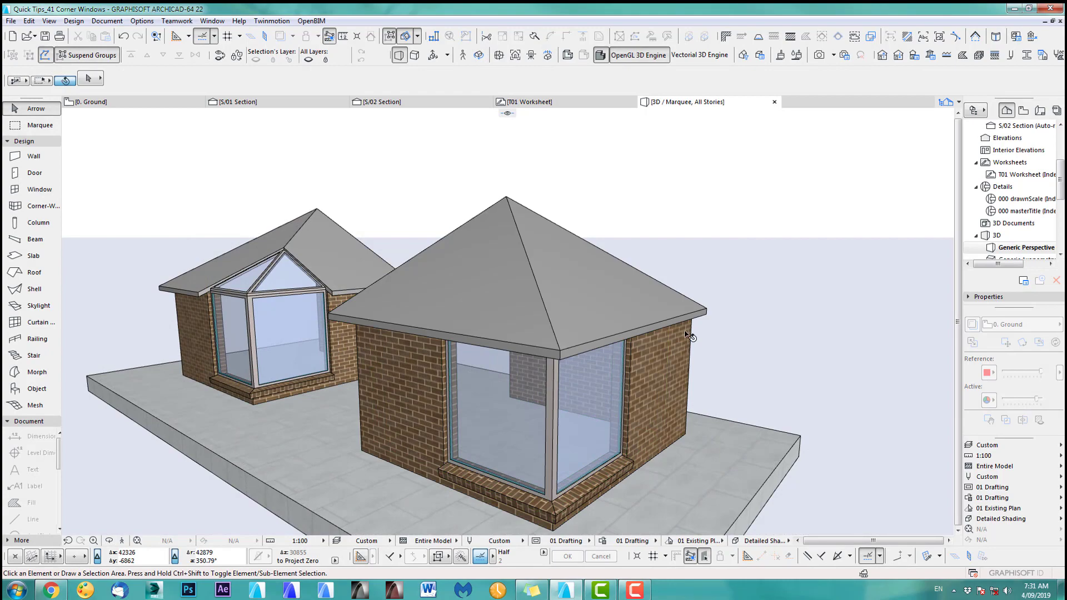
pyautogui.moveTo(740, 272); pyautogui.dragTo(692, 308)
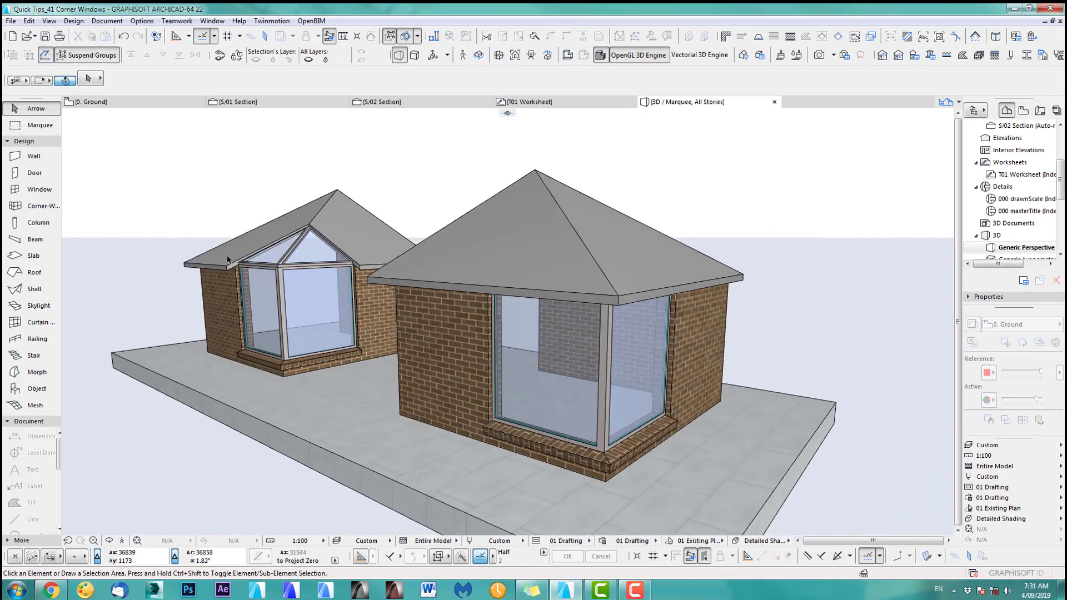
# In plan, add a node to the copied building's front roof plane and reshape it, cutting the corner back to the hip line.
pyautogui.press('F2')
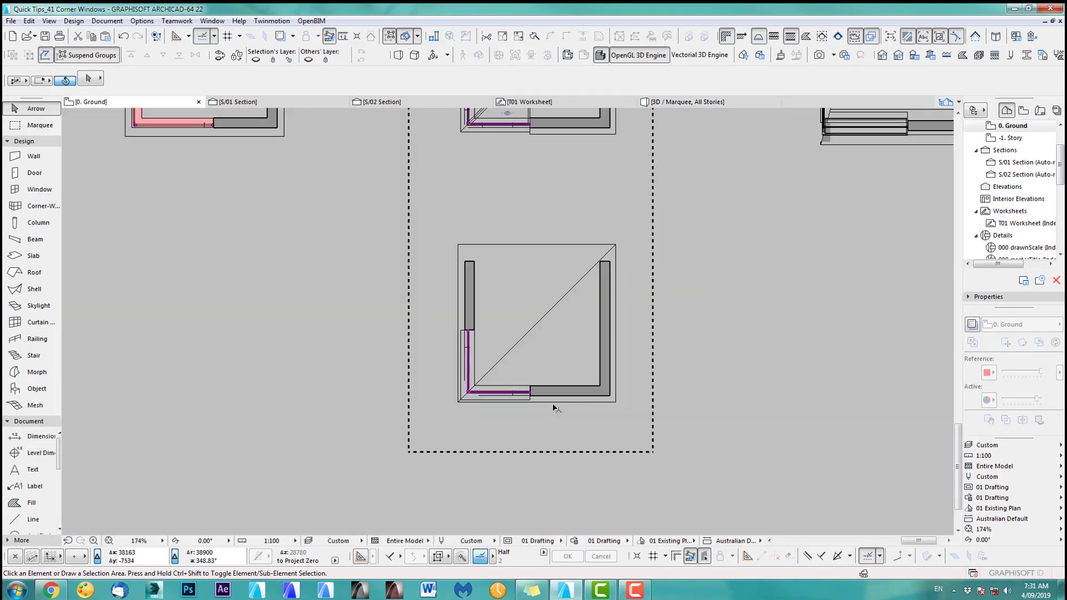
pyautogui.scroll(2, 517, 373)
pyautogui.click(532, 401)
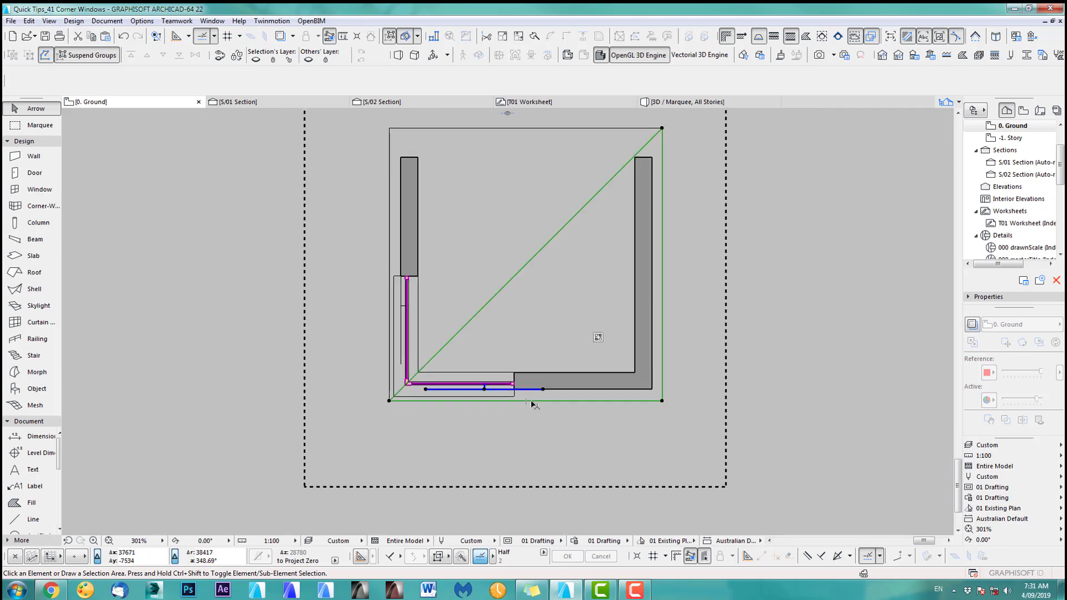
pyautogui.click(445, 401)
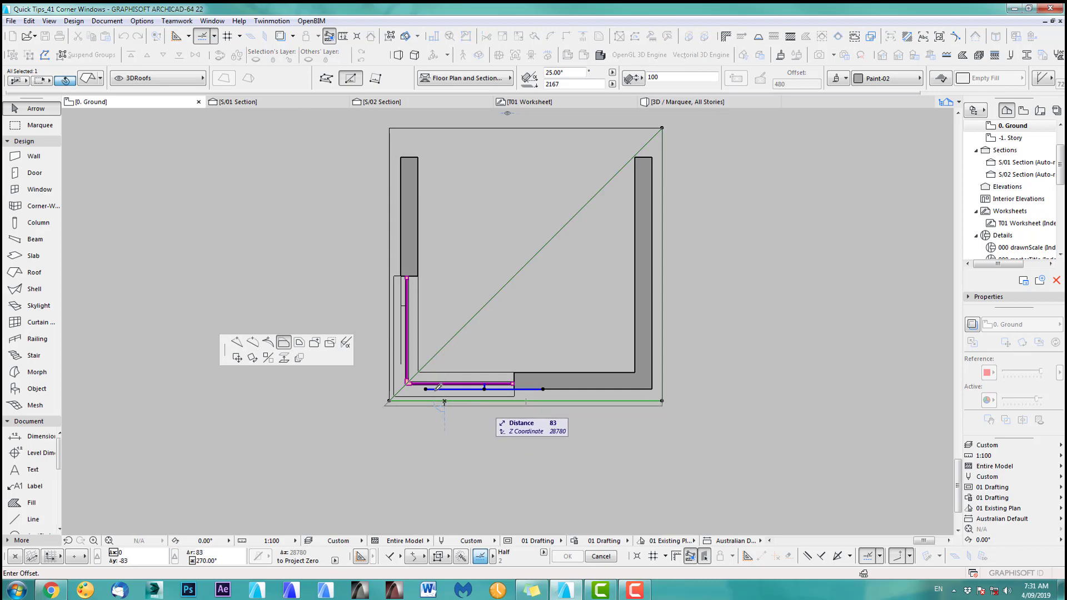
pyautogui.click(237, 343)
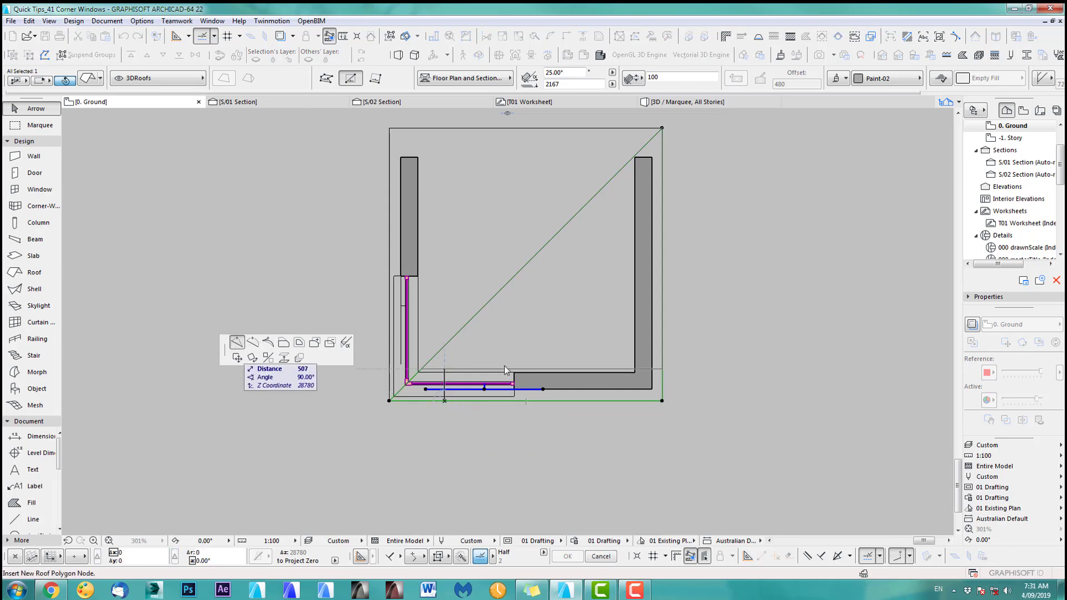
pyautogui.click(526, 401)
pyautogui.click(526, 401)
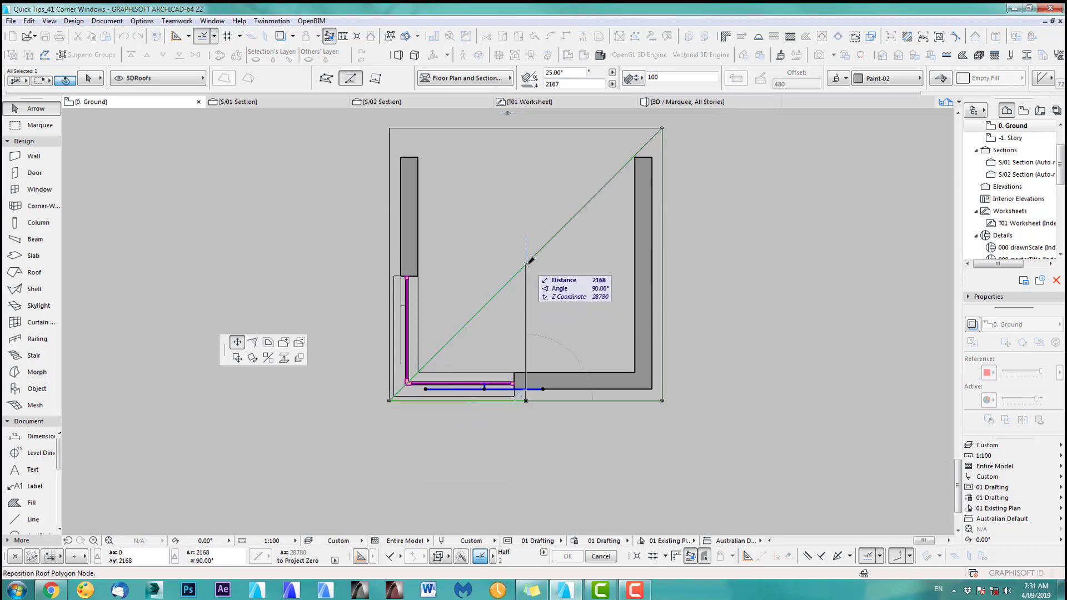
pyautogui.click(526, 263)
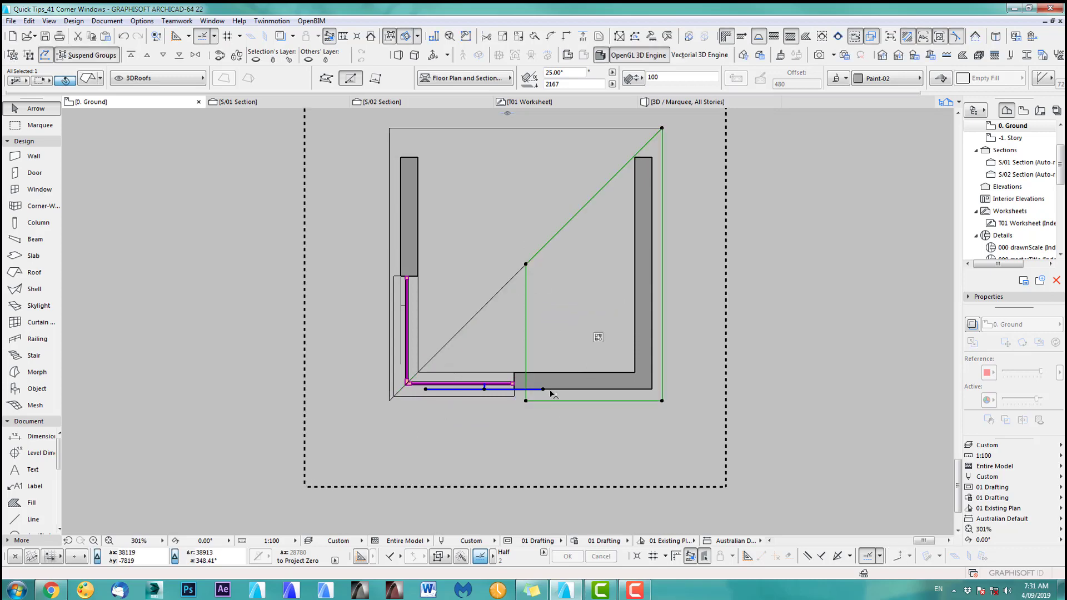
# Offset the front roof plane's cut edge to align with the end of the wall beside the corner window.
pyautogui.click(526, 361)
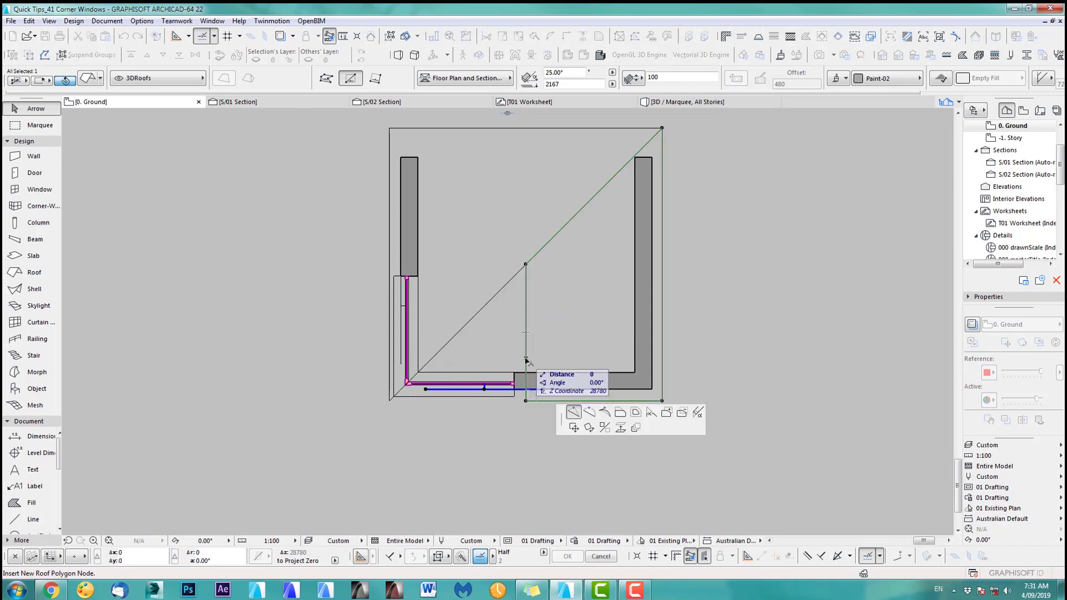
pyautogui.click(617, 411)
pyautogui.click(515, 374)
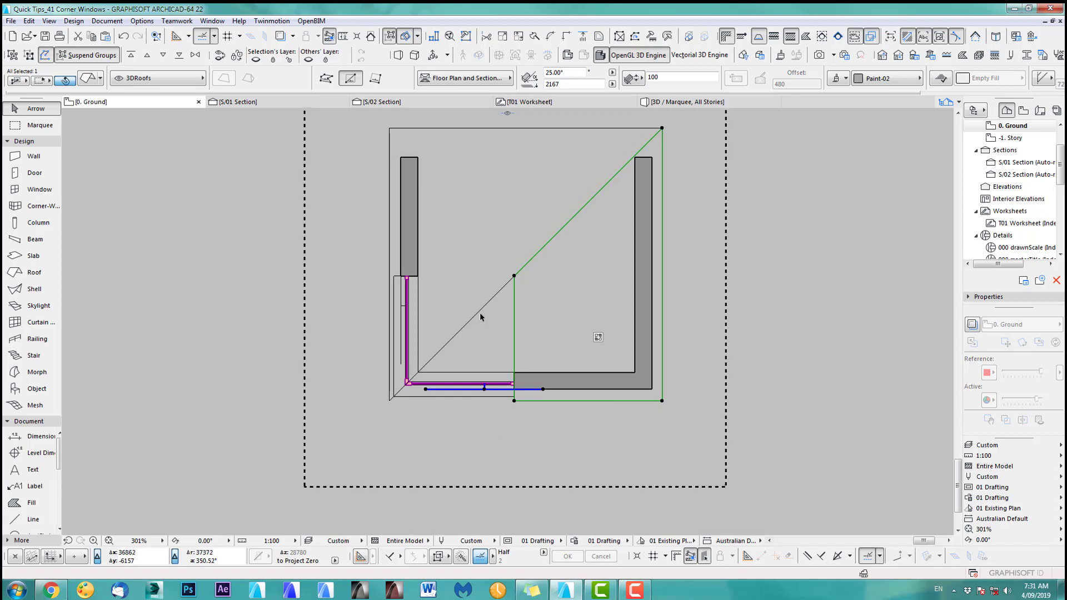
# Mirror a copy of the trimmed front roof plane across the diagonal hip line.
pyautogui.click(26, 23)
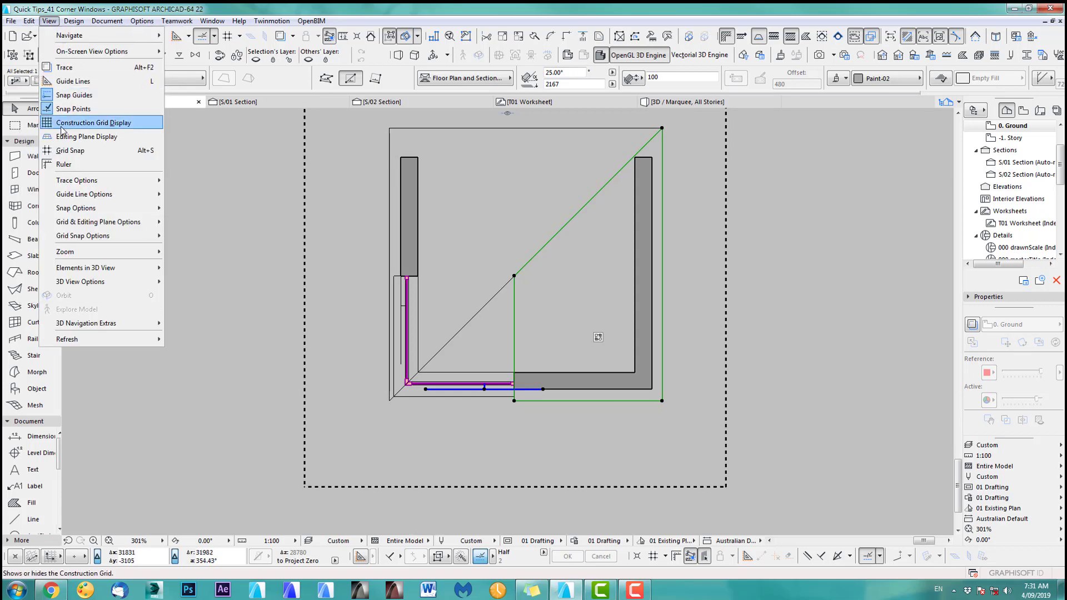
pyautogui.moveTo(43, 224)
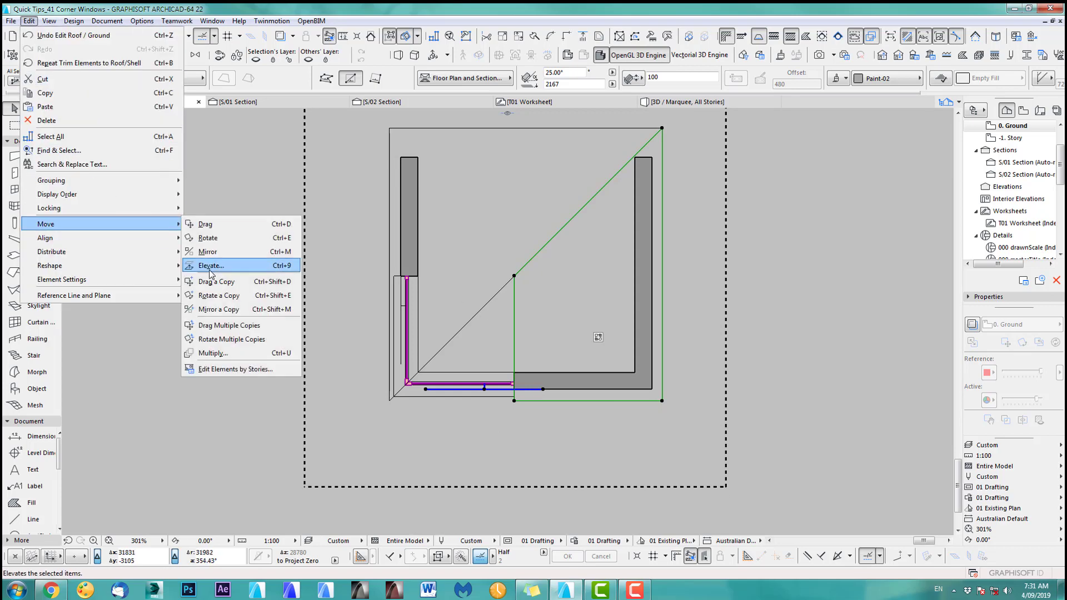
pyautogui.click(219, 310)
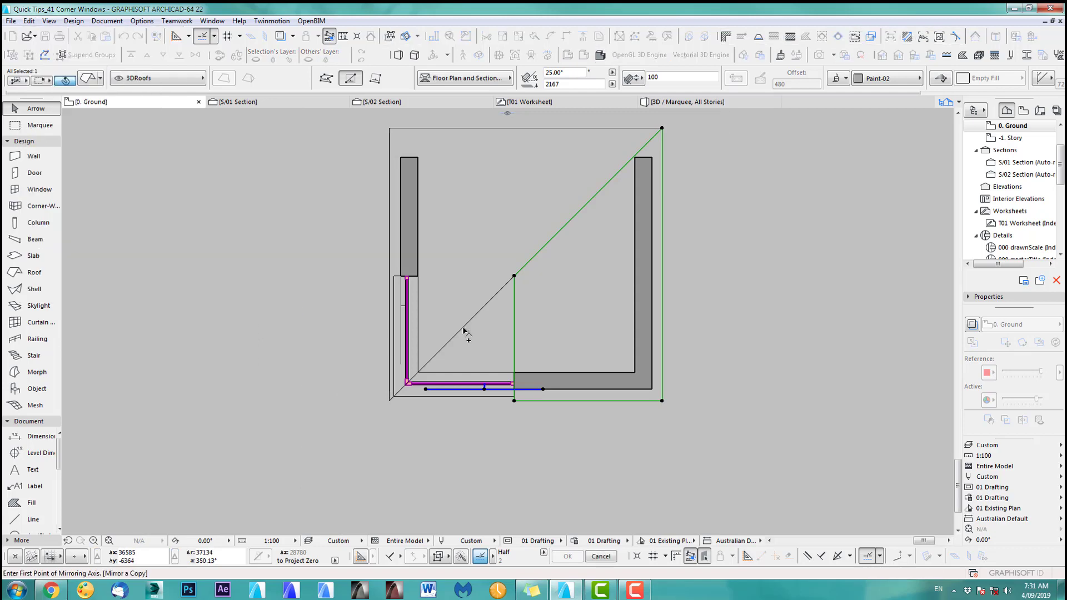
pyautogui.click(463, 328)
pyautogui.click(480, 312)
pyautogui.click(475, 434)
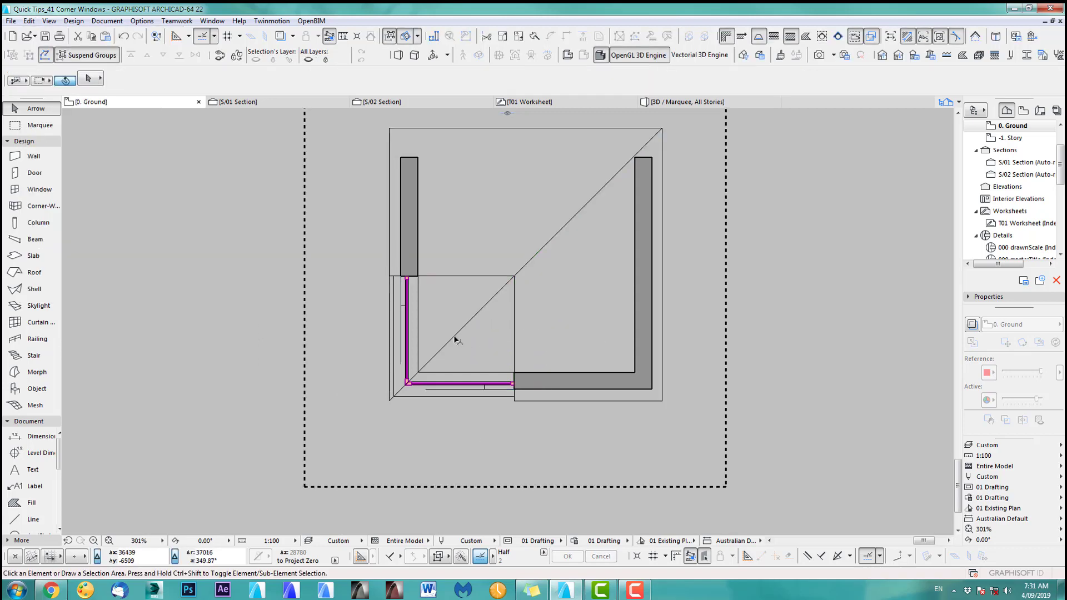
# Delete the uncut side roof plane and compare the opened roof corner in 3D and plan.
pyautogui.click(455, 338)
pyautogui.press('Delete')
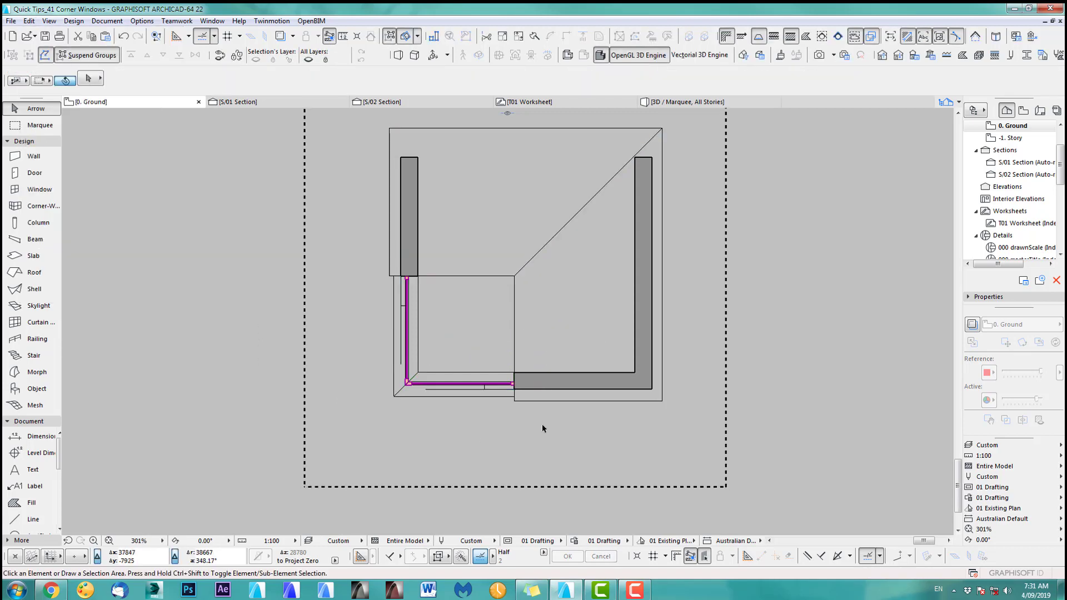
pyautogui.press('F3')
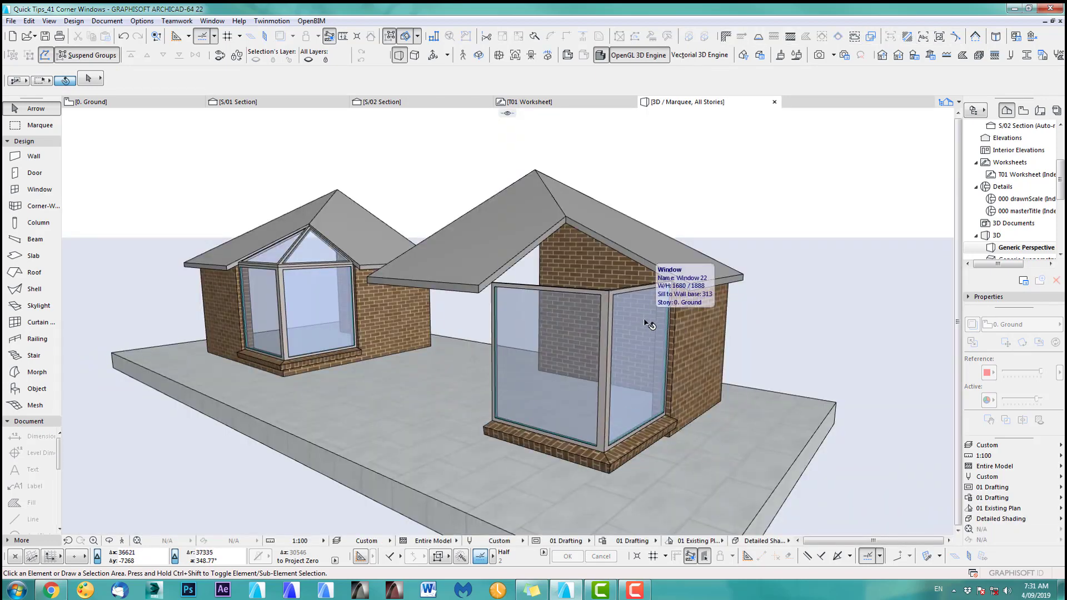
pyautogui.click(648, 325)
pyautogui.press('F2')
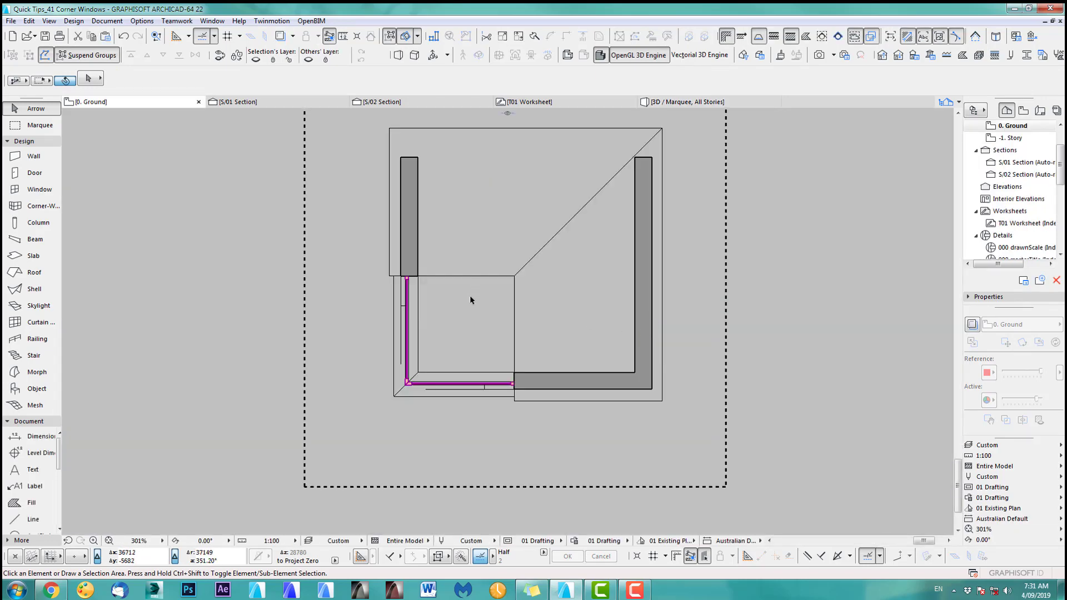
pyautogui.moveTo(470, 297); pyautogui.dragTo(472, 373, button='middle')
pyautogui.press('F3')
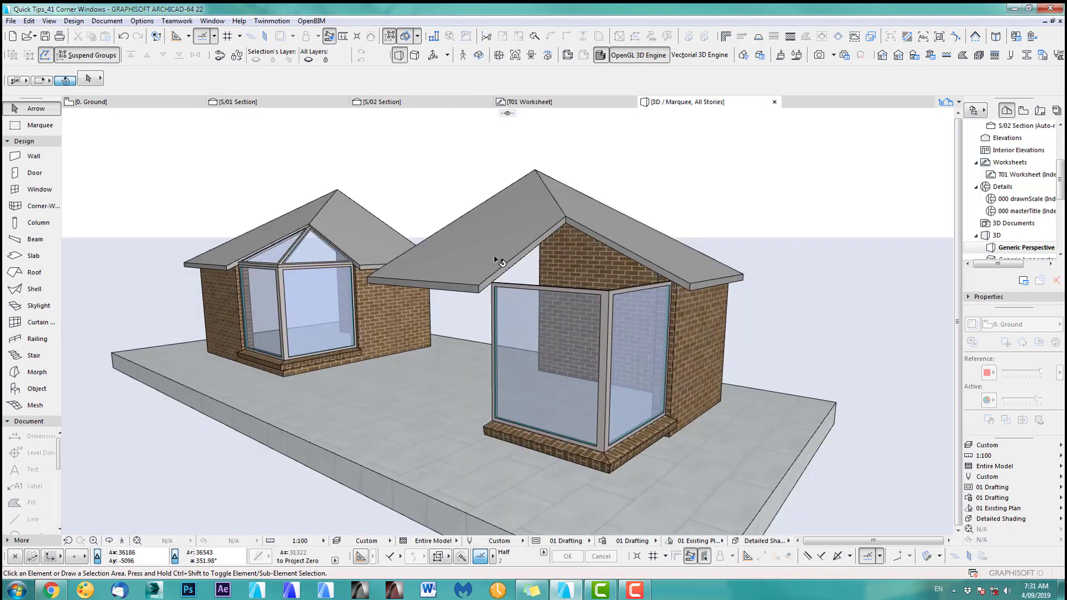
pyautogui.press('F2')
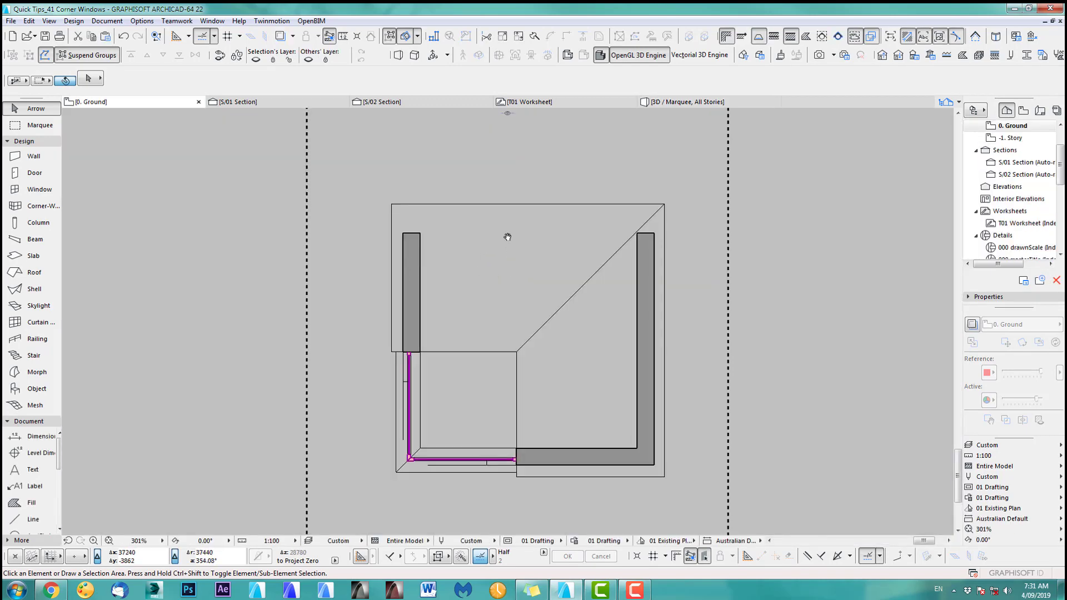
pyautogui.moveTo(508, 237); pyautogui.dragTo(499, 217, button='middle')
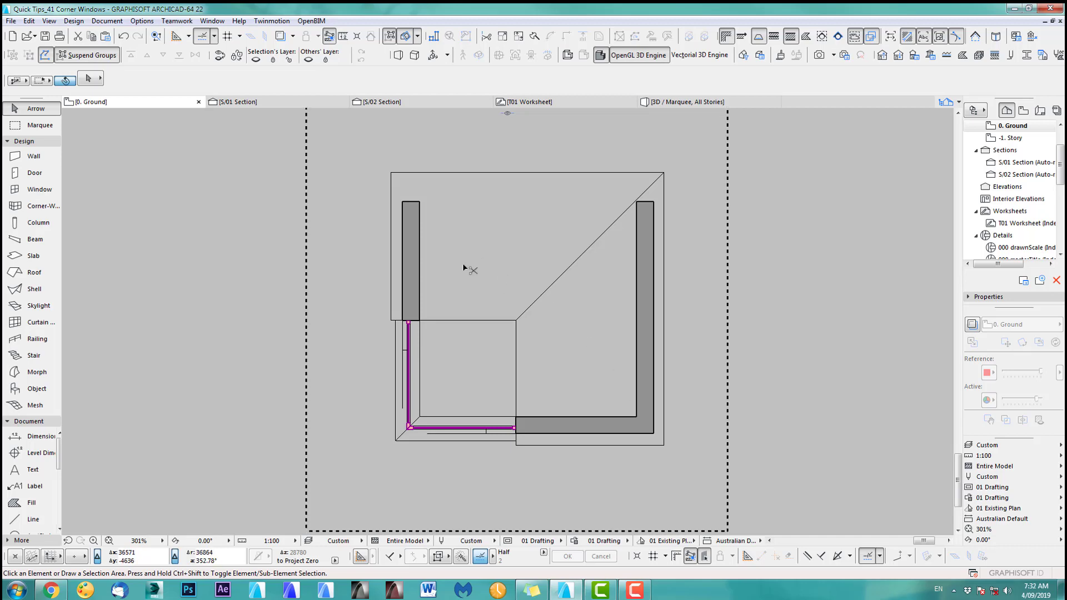
# Undo the side roof plane's deletion and the mirrored copy of the front roof plane.
pyautogui.hotkey('ctrl', 'z')
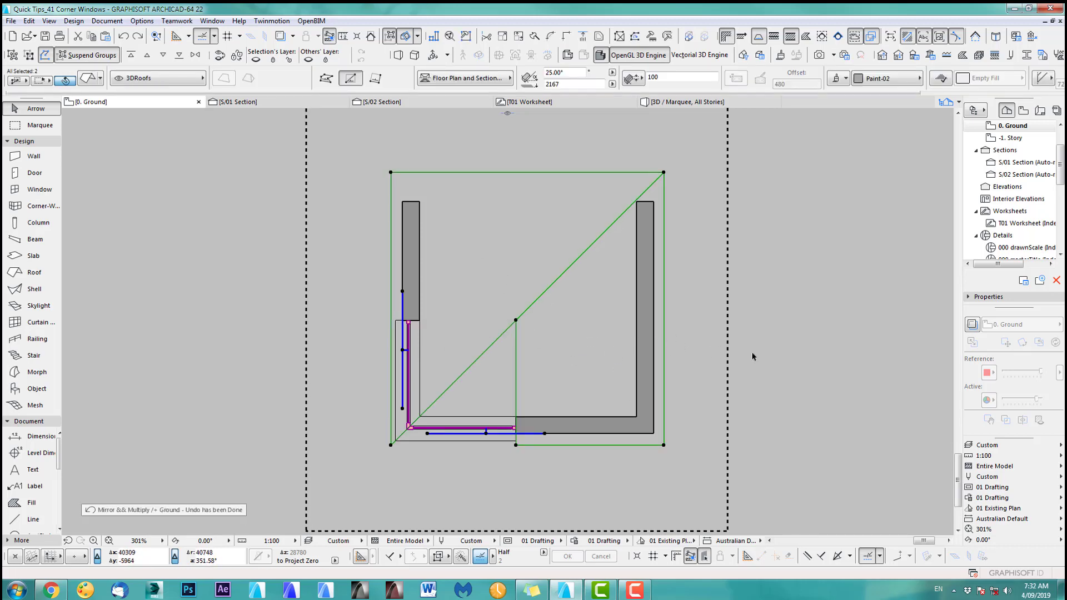
pyautogui.hotkey('ctrl', 'z')
# Cut back the side roof plane by adding a node at the front plane's inner cut corner and moving its outer corner to the window end.
pyautogui.click(466, 377)
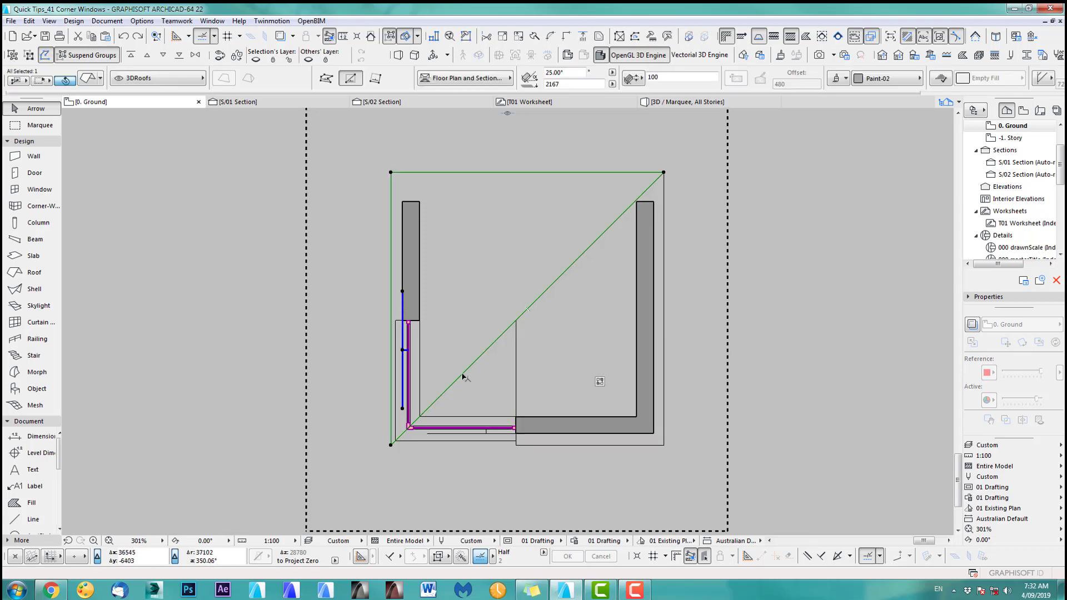
pyautogui.click(462, 374)
pyautogui.click(510, 428)
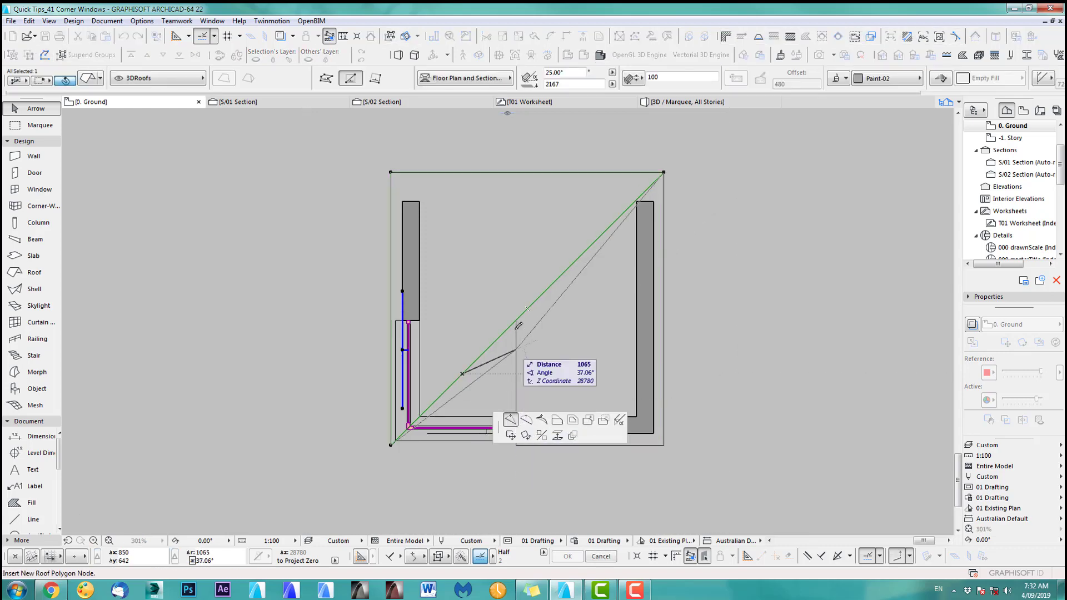
pyautogui.click(516, 320)
pyautogui.click(391, 445)
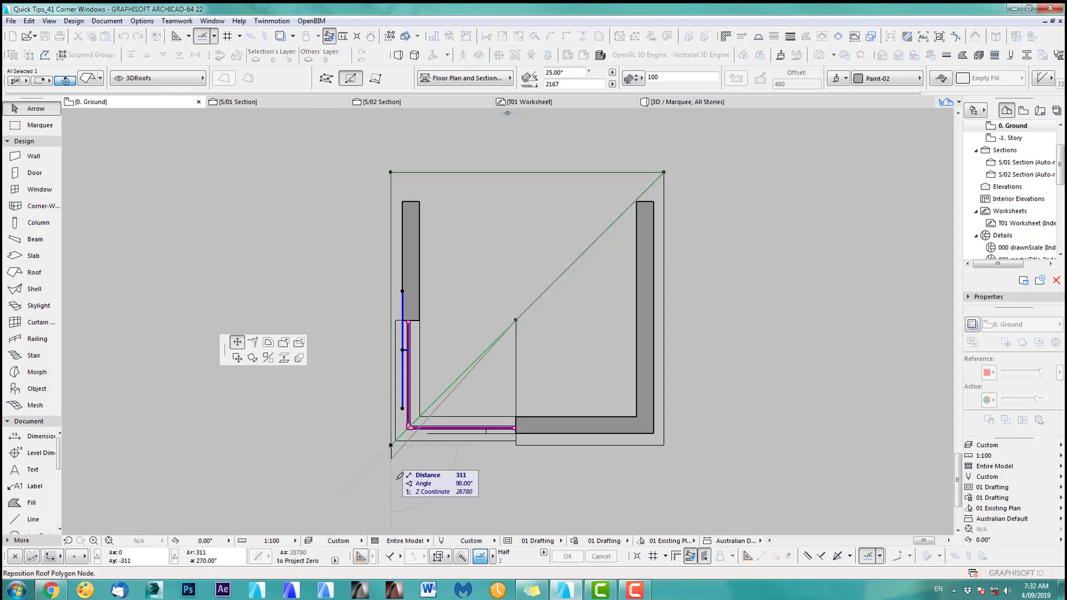
pyautogui.click(391, 320)
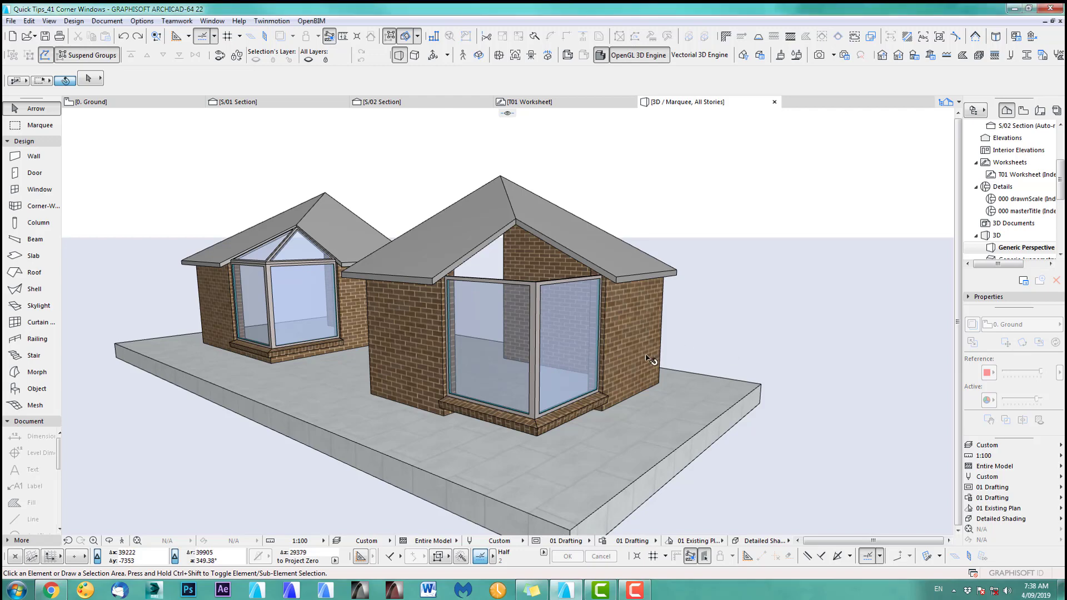
# Split the front wall along the front roof plane's cut edge where the corner window ends.
pyautogui.moveTo(651, 360); pyautogui.dragTo(588, 278)
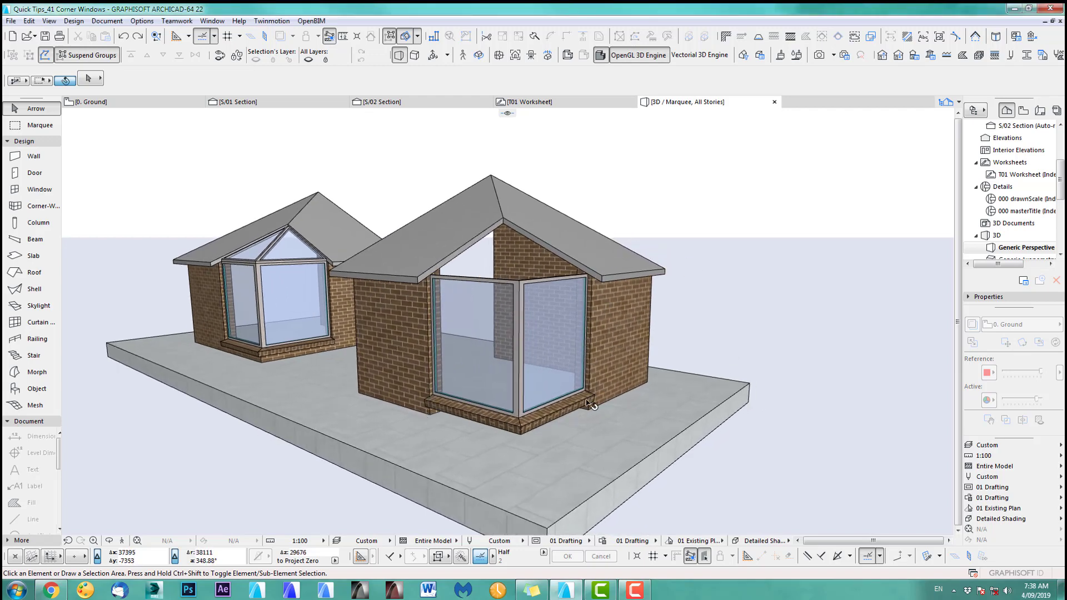
pyautogui.moveTo(492, 425); pyautogui.dragTo(584, 361)
pyautogui.press('F2')
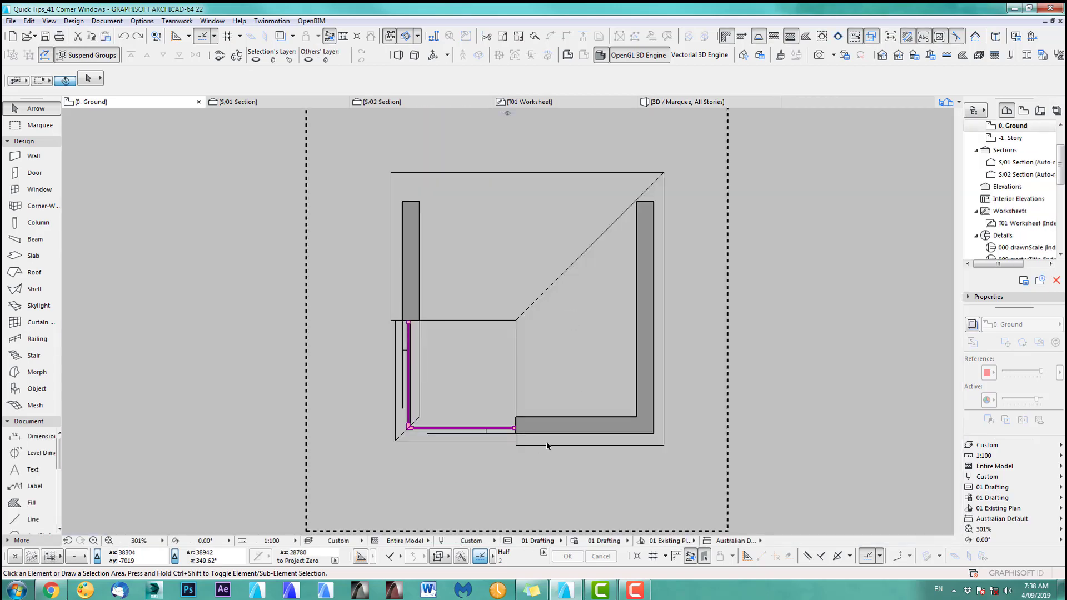
pyautogui.scroll(5, 542, 436)
pyautogui.click(539, 427)
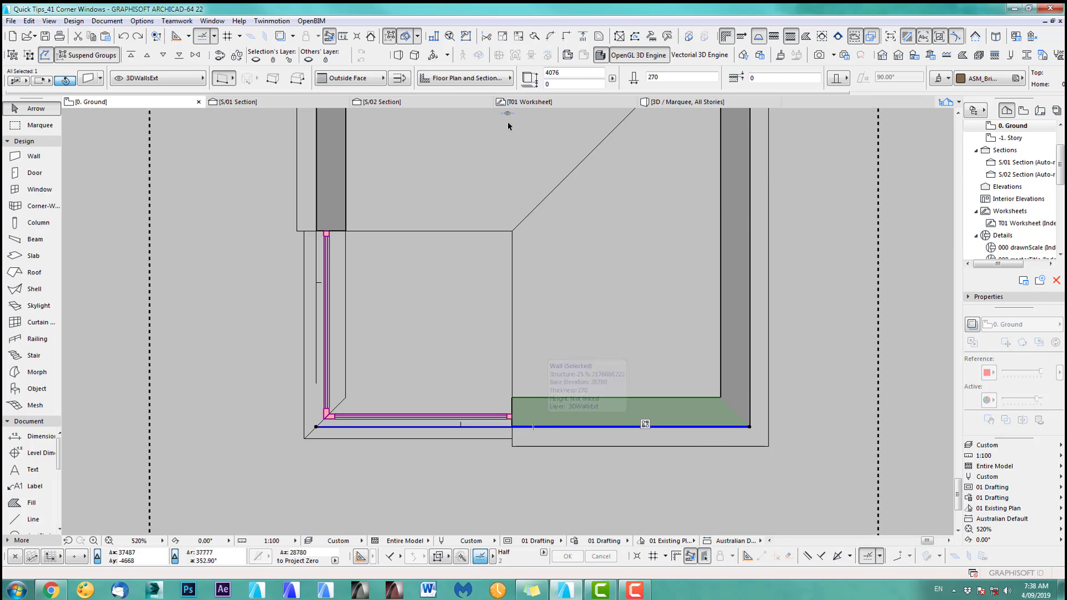
pyautogui.click(535, 37)
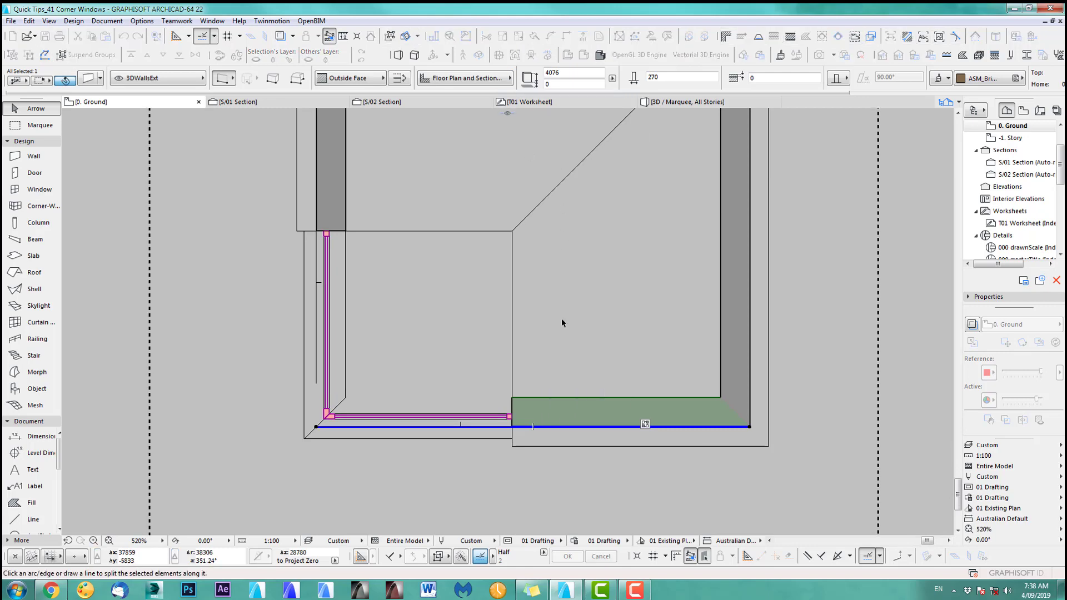
pyautogui.click(513, 399)
pyautogui.click(513, 477)
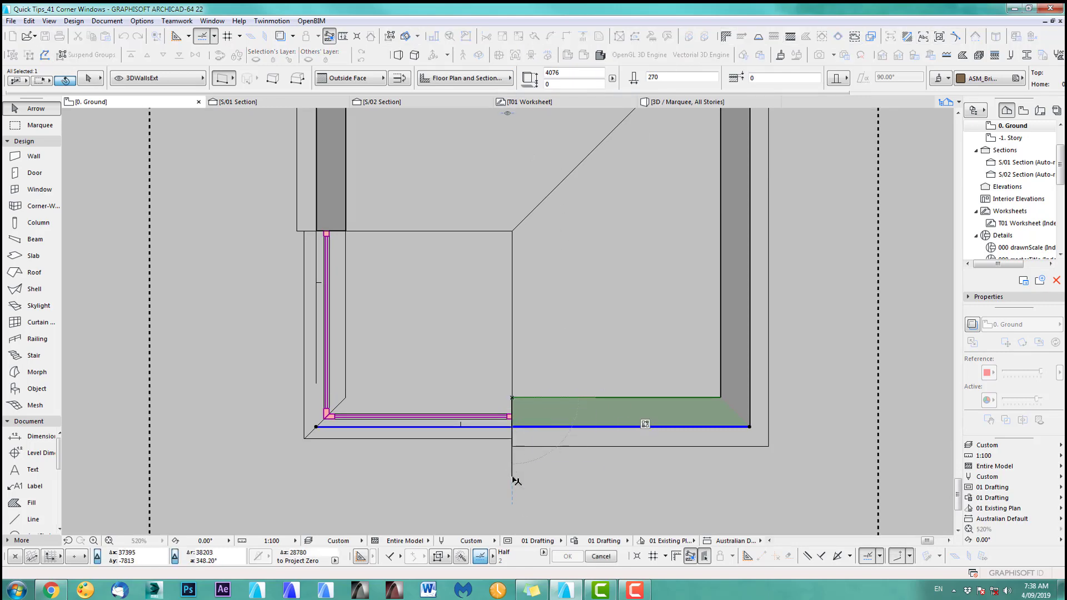
pyautogui.click(463, 488)
# Split the side wall along the side roof plane's cut edge where the corner window ends.
pyautogui.click(320, 210)
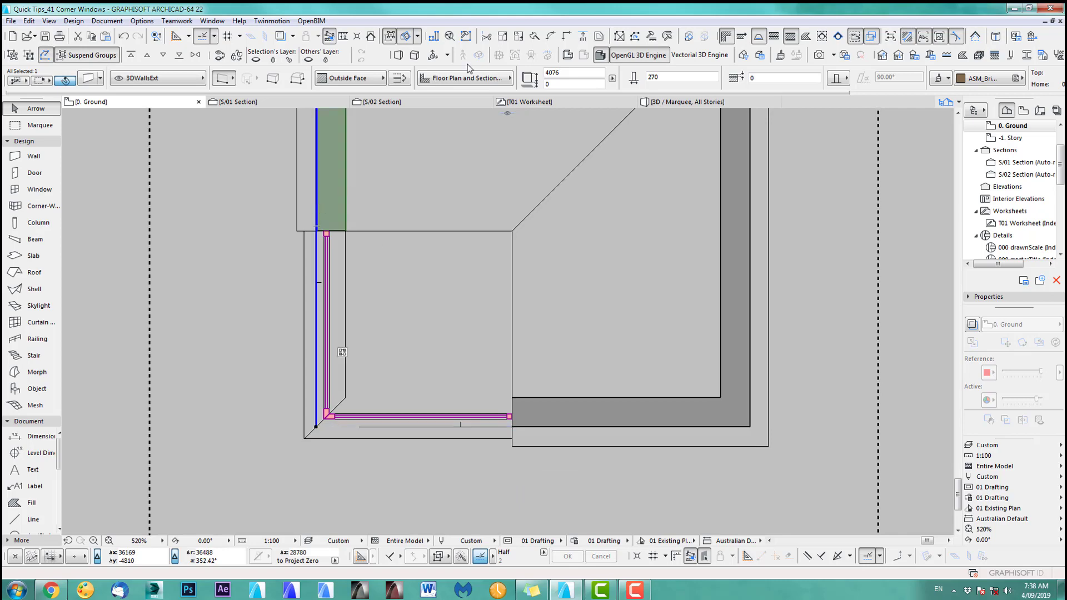
pyautogui.click(534, 37)
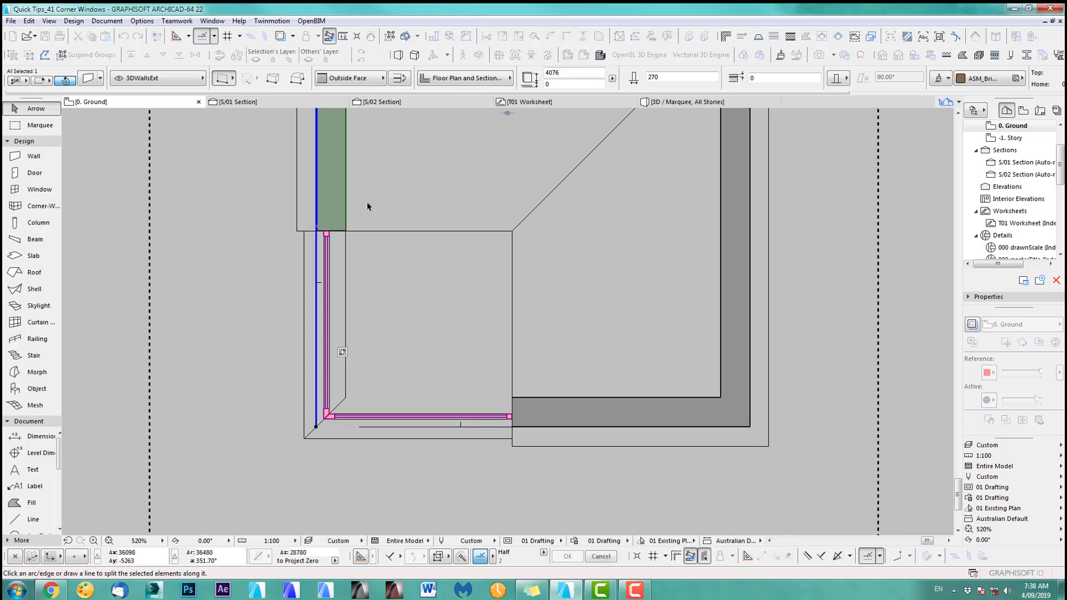
pyautogui.click(299, 233)
pyautogui.click(403, 231)
pyautogui.click(383, 274)
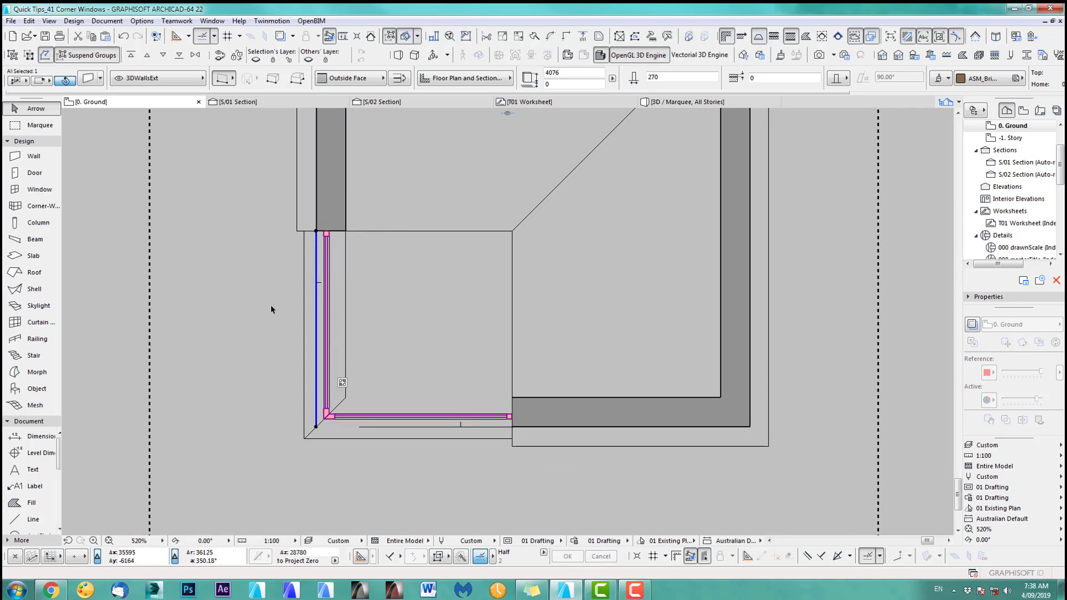
# Remove the roof trim from the two wall segments containing the corner window and check them in 3D.
pyautogui.press('F3')
pyautogui.keyDown('shift'); pyautogui.moveTo(525, 391); pyautogui.dragTo(498, 257, button='middle'); pyautogui.keyUp('shift')
pyautogui.press('F2')
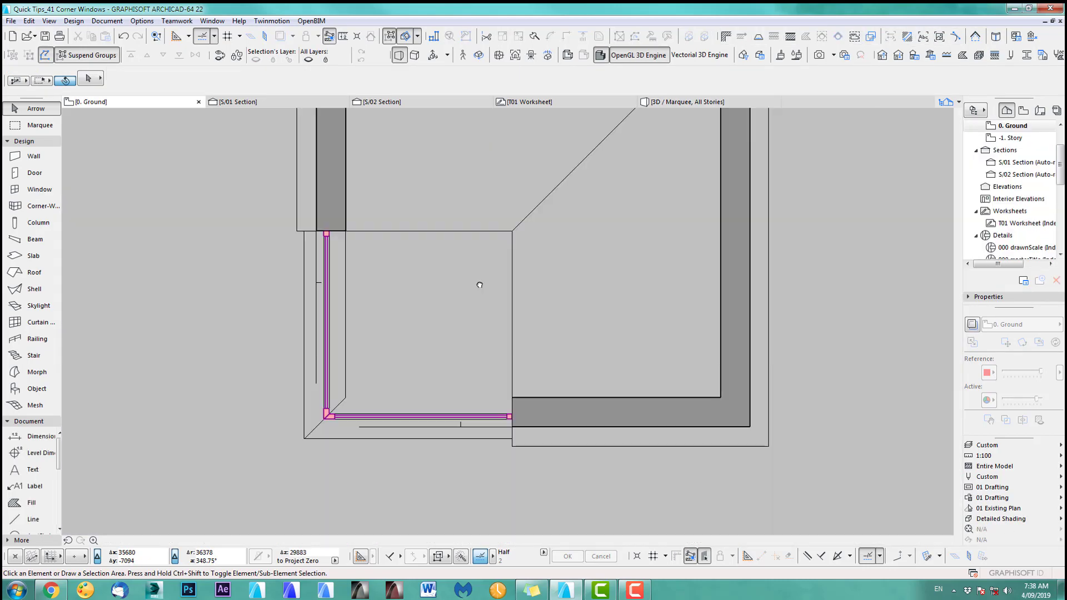
pyautogui.click(502, 429)
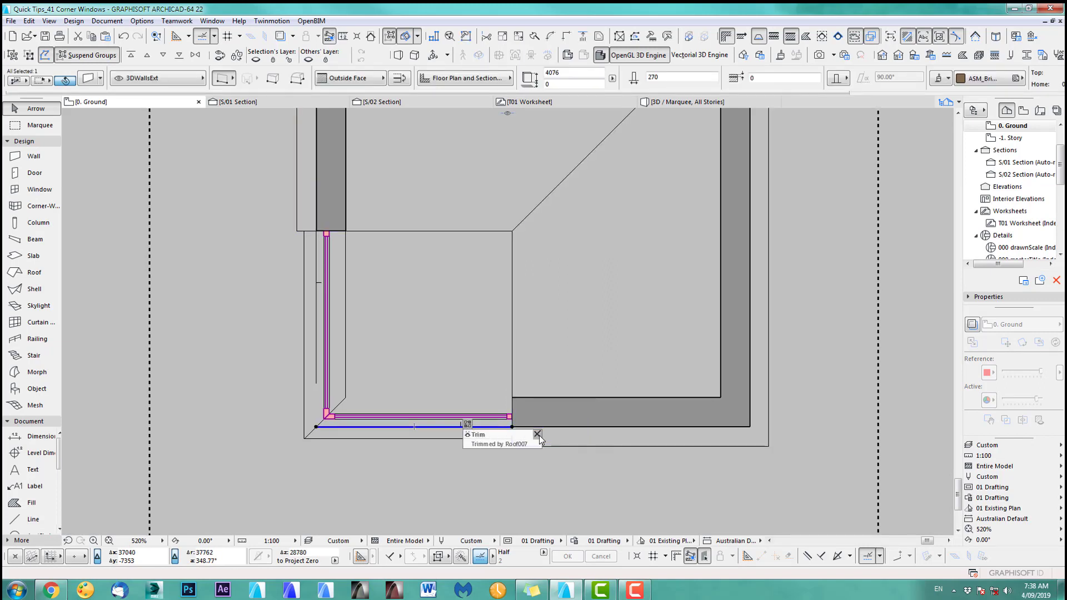
pyautogui.click(288, 398)
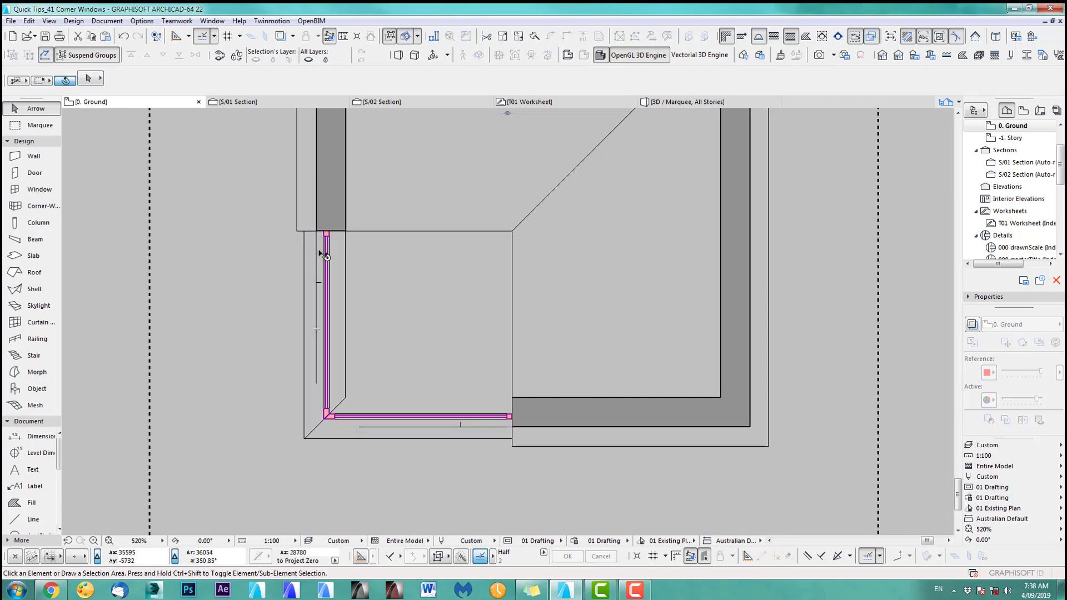
pyautogui.keyDown('alt'); pyautogui.click(344, 251); pyautogui.keyUp('alt')
pyautogui.moveTo(317, 232); pyautogui.dragTo(326, 240, button='middle')
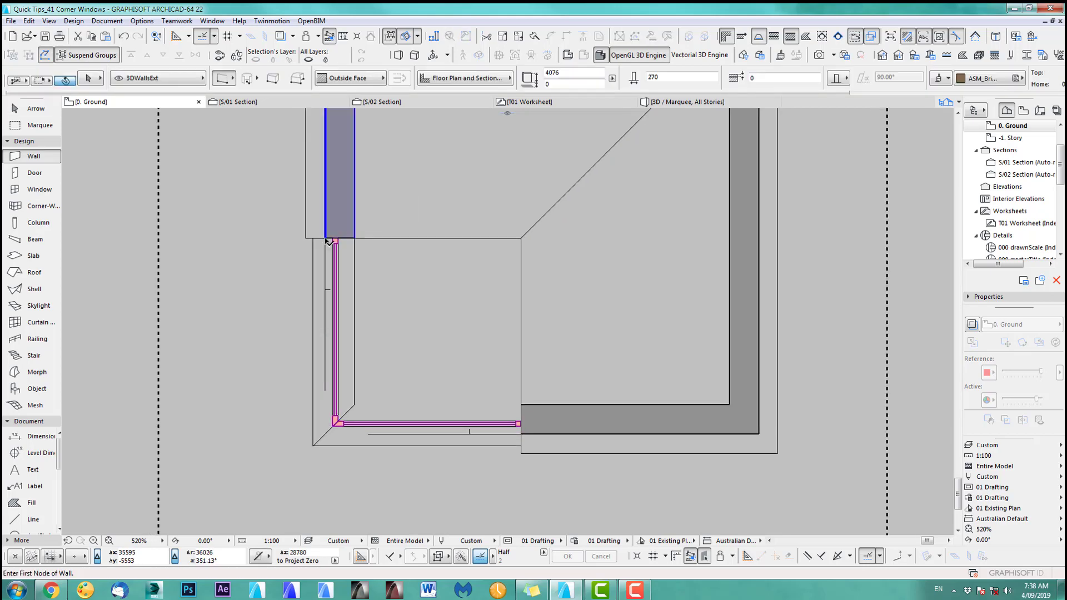
pyautogui.keyDown('shift'); pyautogui.click(328, 240); pyautogui.keyUp('shift')
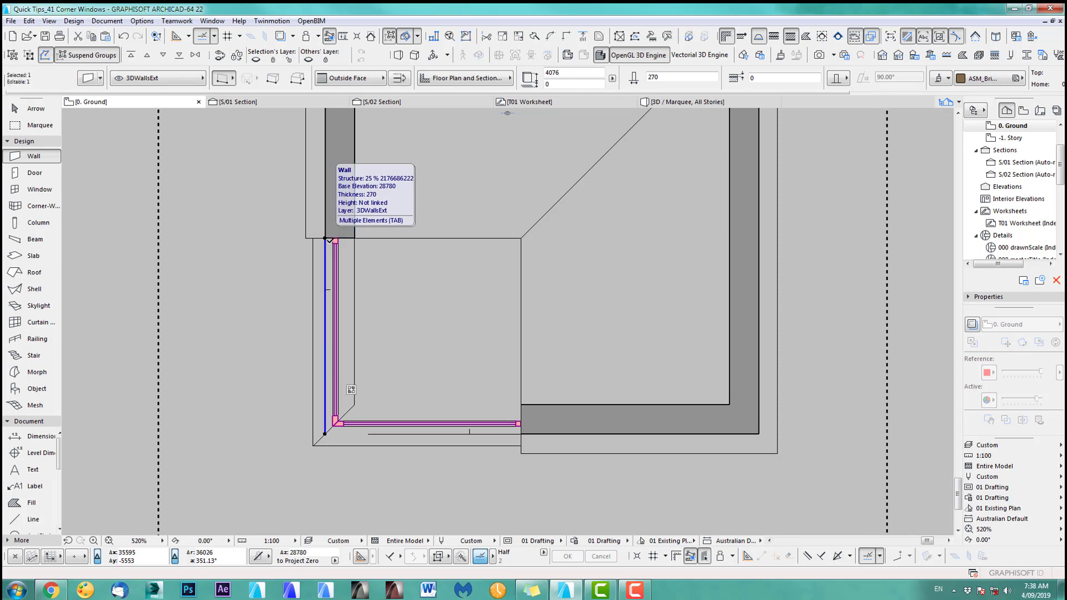
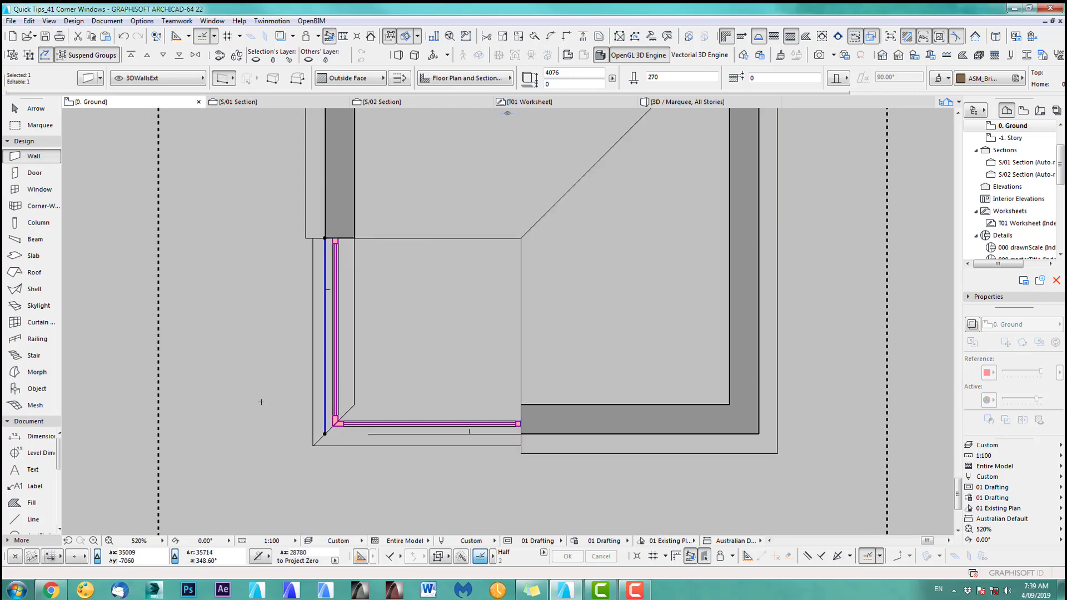
pyautogui.press('F3')
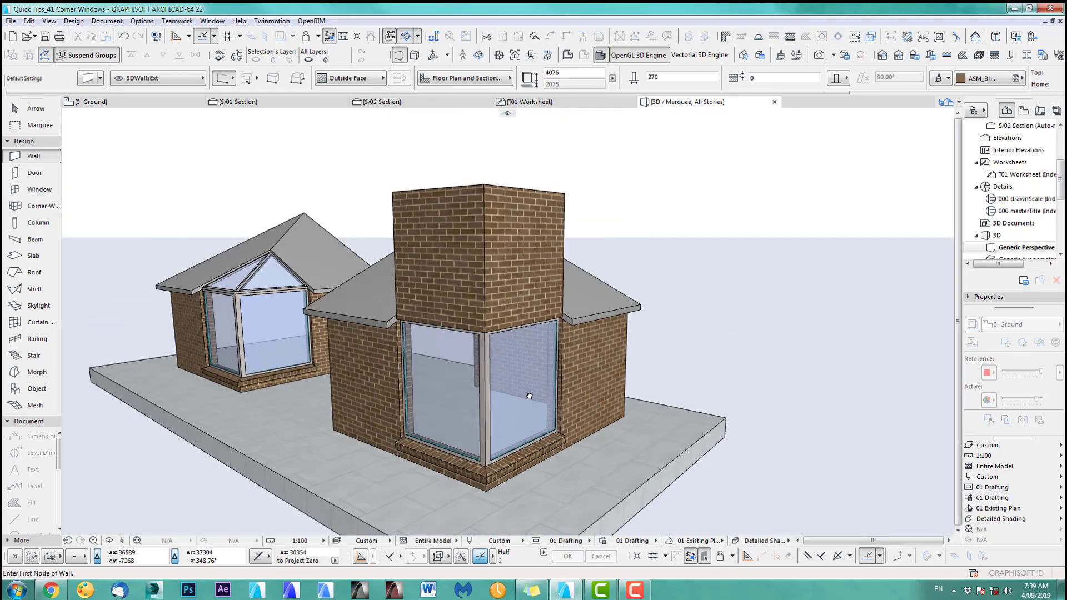
# Lower the tops of both brick wall segments at the corner window to a height of 2200.
pyautogui.moveTo(529, 397); pyautogui.dragTo(525, 322, button='middle')
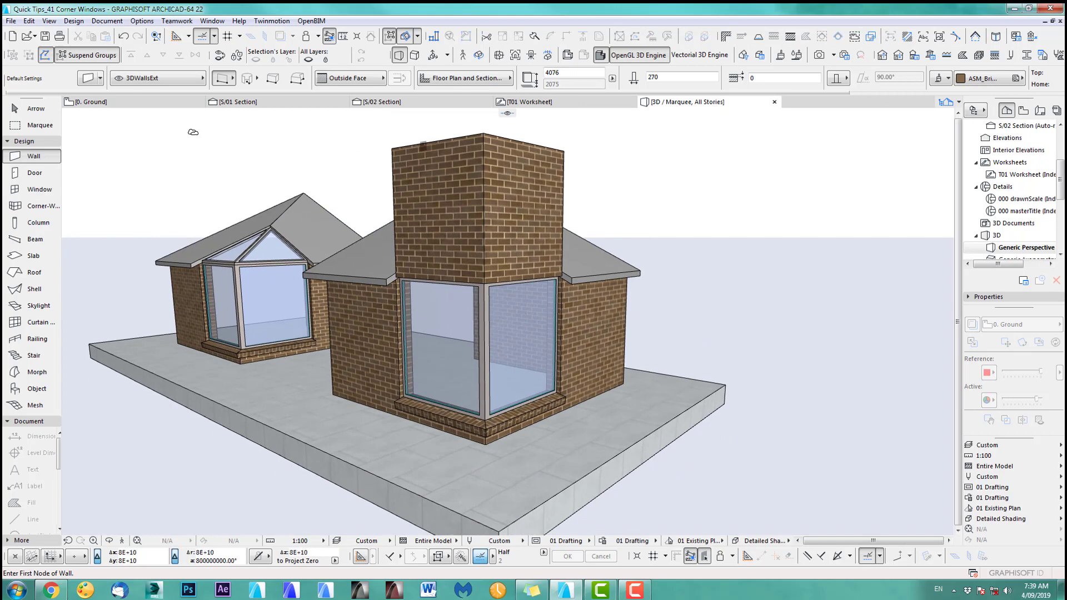
pyautogui.click(35, 110)
pyautogui.click(427, 158)
pyautogui.keyDown('shift'); pyautogui.click(564, 151); pyautogui.keyUp('shift')
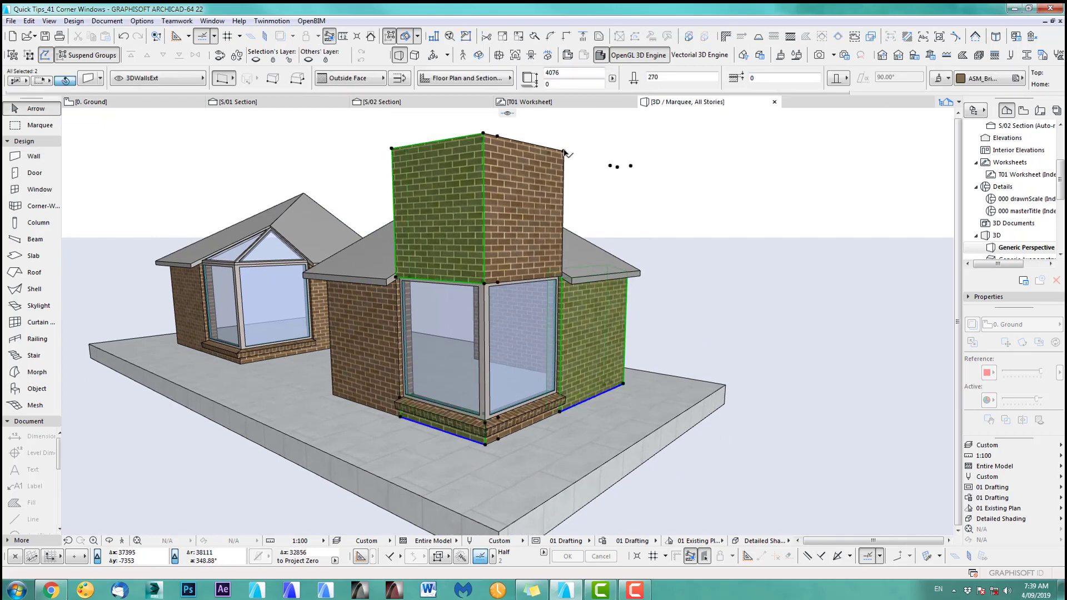
pyautogui.click(564, 151)
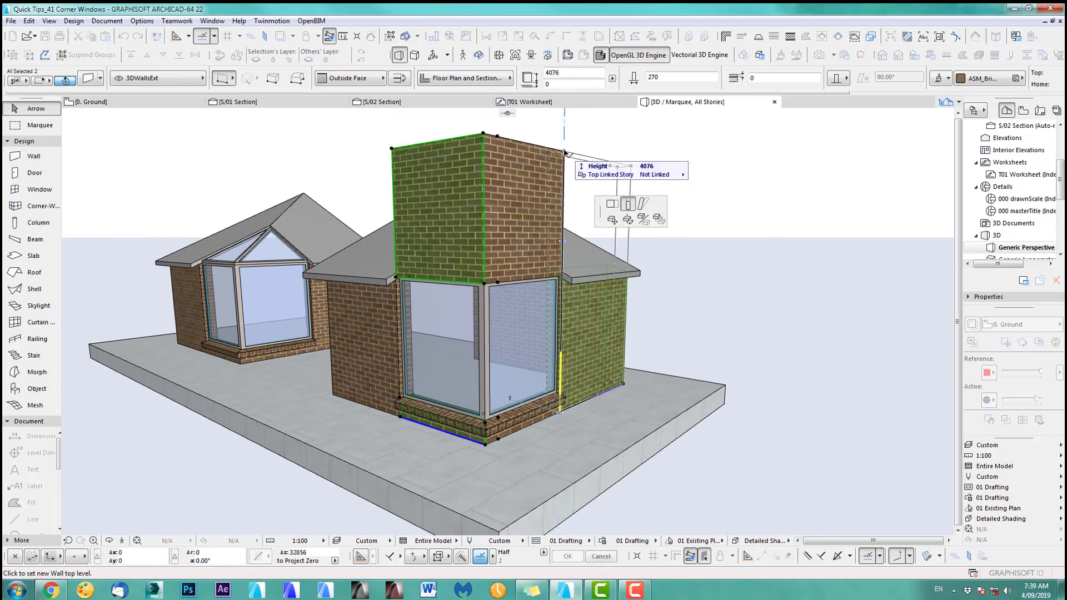
pyautogui.click(564, 275)
pyautogui.click(562, 161)
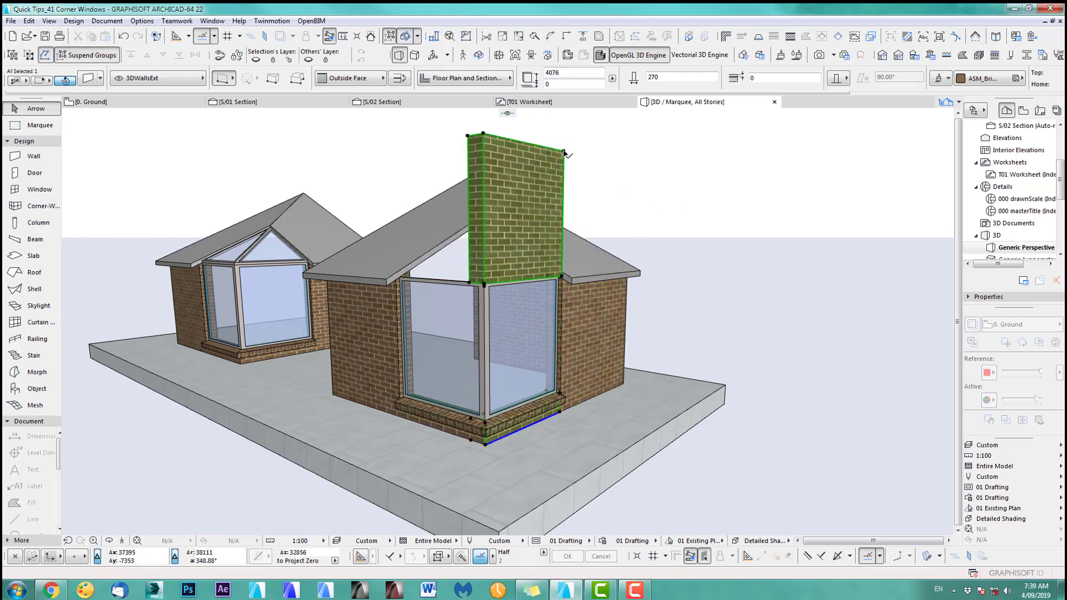
pyautogui.click(564, 150)
pyautogui.click(566, 271)
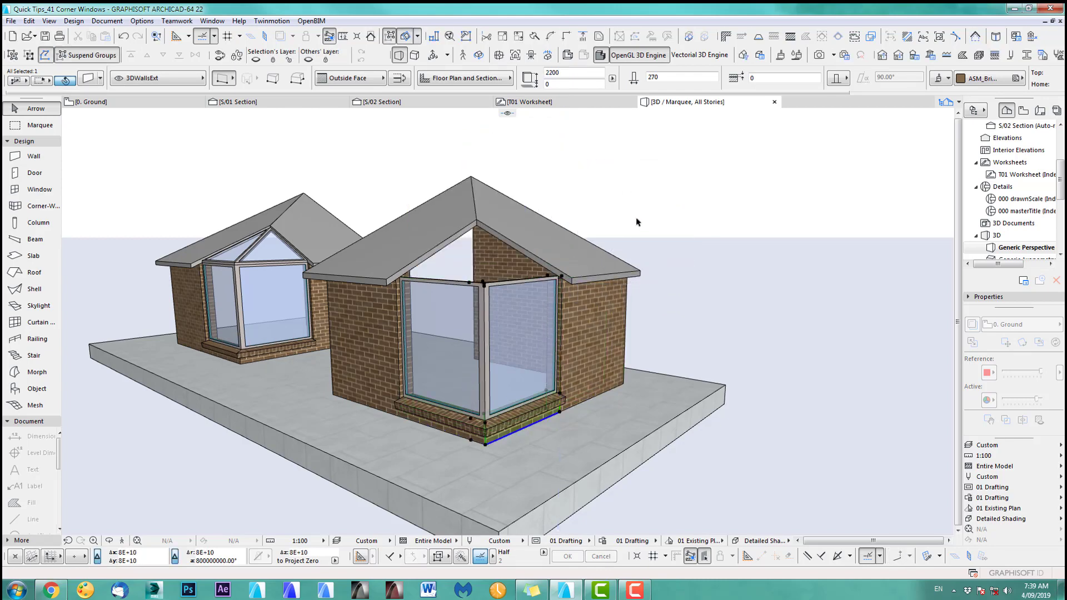
pyautogui.click(636, 219)
# Drag a copy of the front roof plane sideways in plan so that it overlaps the corner window.
pyautogui.moveTo(476, 307)
pyautogui.keyDown('shift'); pyautogui.mouseDown(button='middle')
pyautogui.moveTo(809, 306)
pyautogui.moveTo(384, 298)
pyautogui.moveTo(403, 291)
pyautogui.moveTo(472, 331)
pyautogui.moveTo(475, 313)
pyautogui.mouseUp(button='middle'); pyautogui.keyUp('shift')
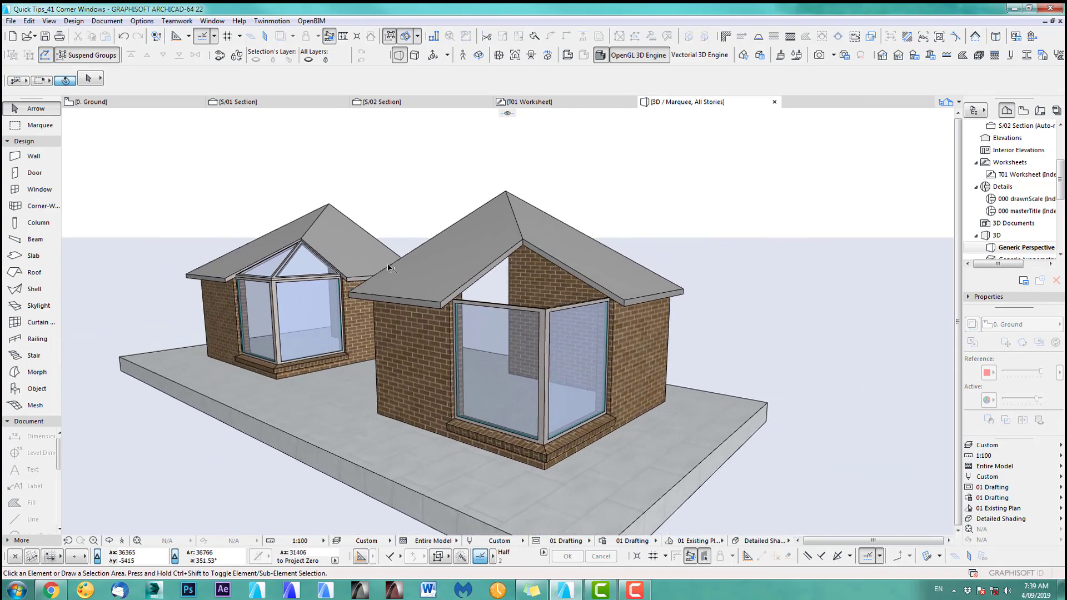
pyautogui.press('F2')
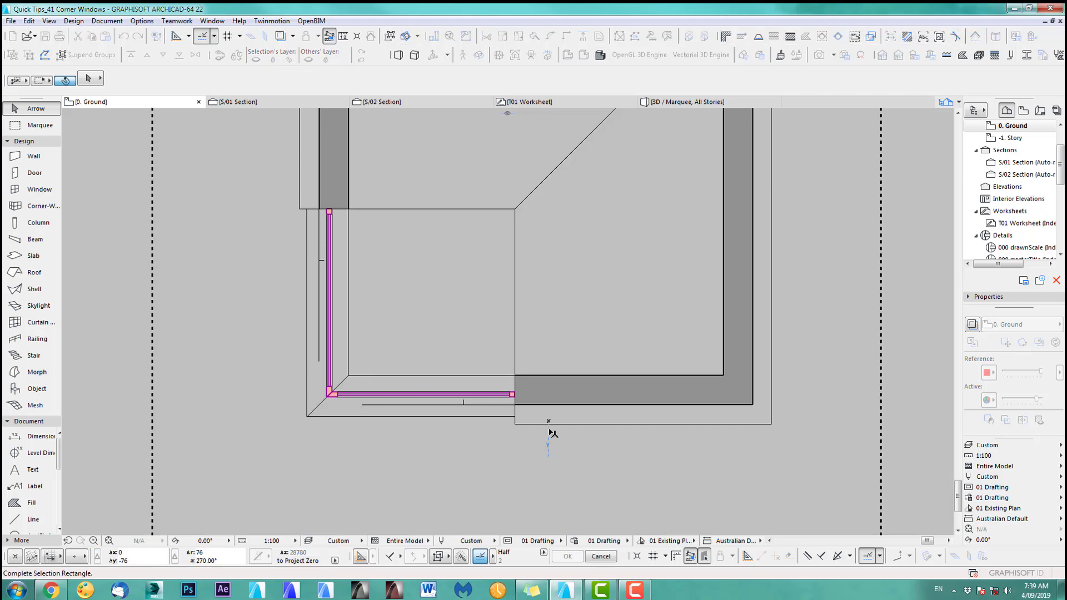
pyautogui.click(550, 424)
pyautogui.scroll(-2, 547, 440)
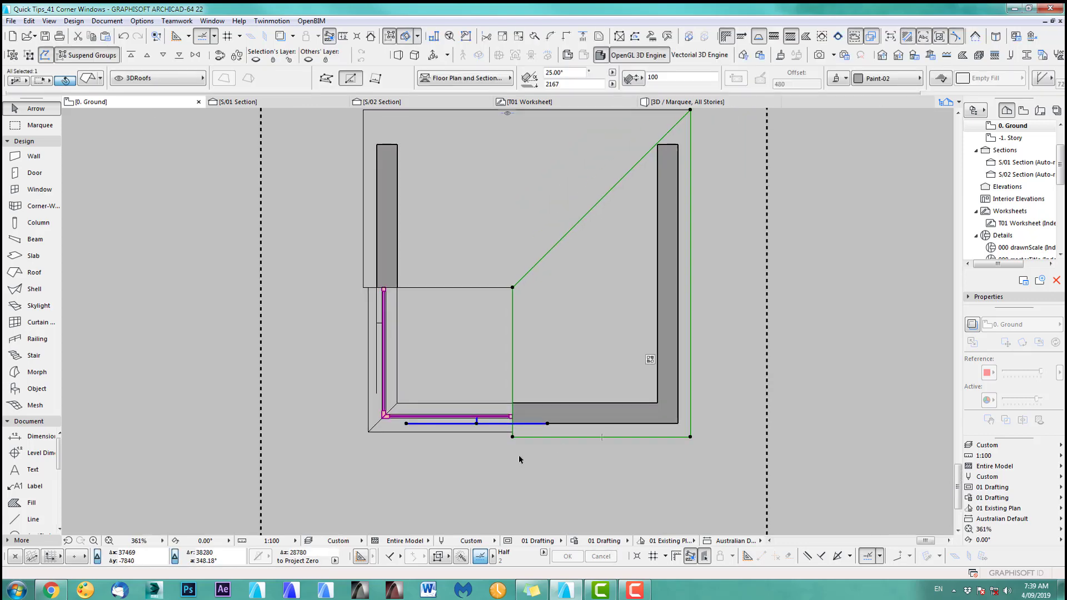
pyautogui.hotkey('ctrl', 'shift', 'd')
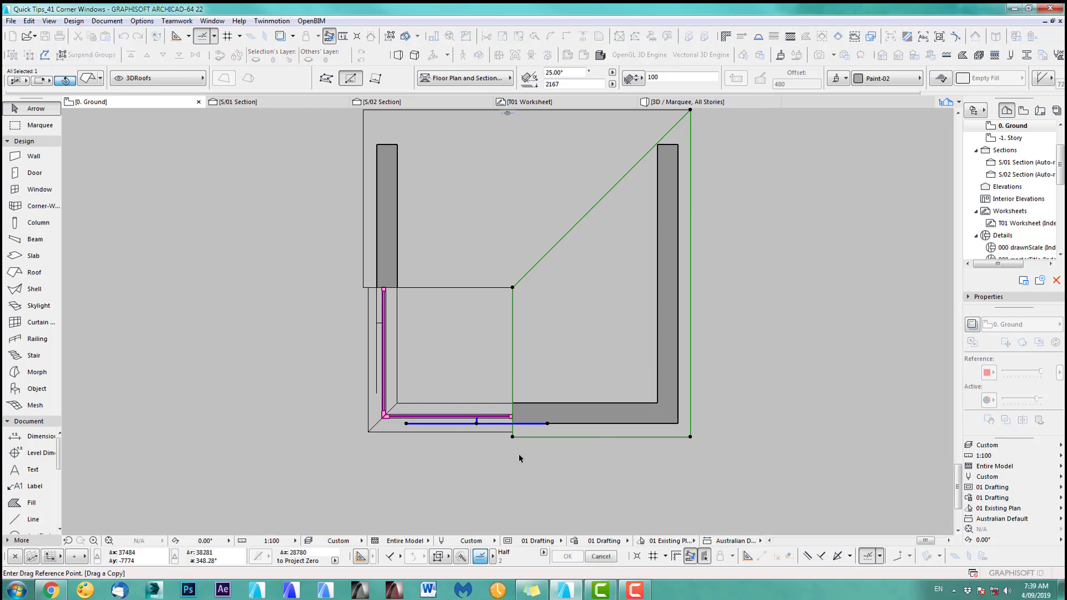
pyautogui.click(477, 423)
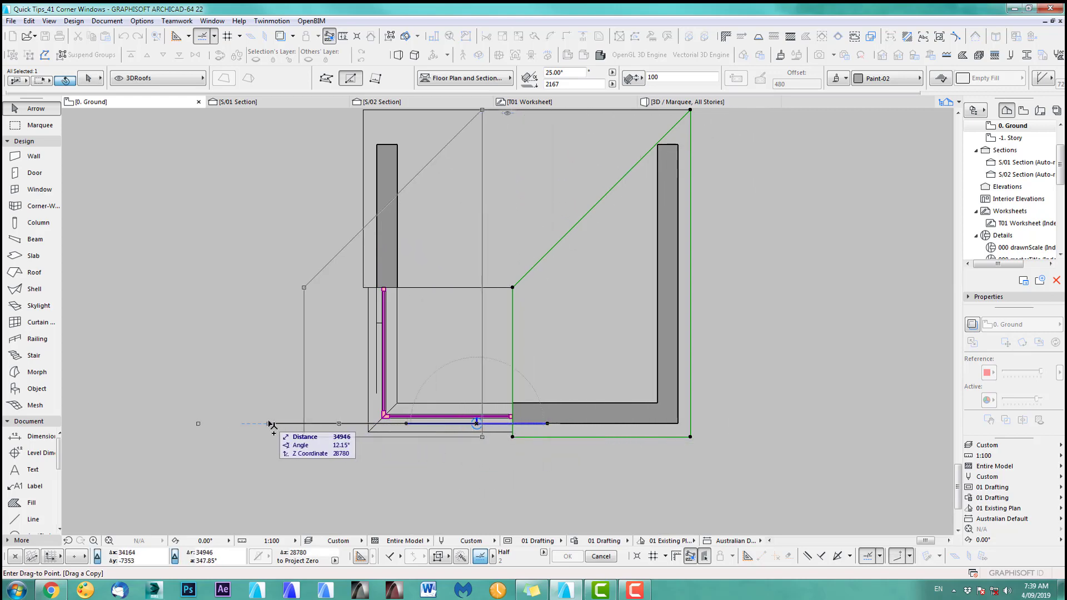
pyautogui.click(270, 424)
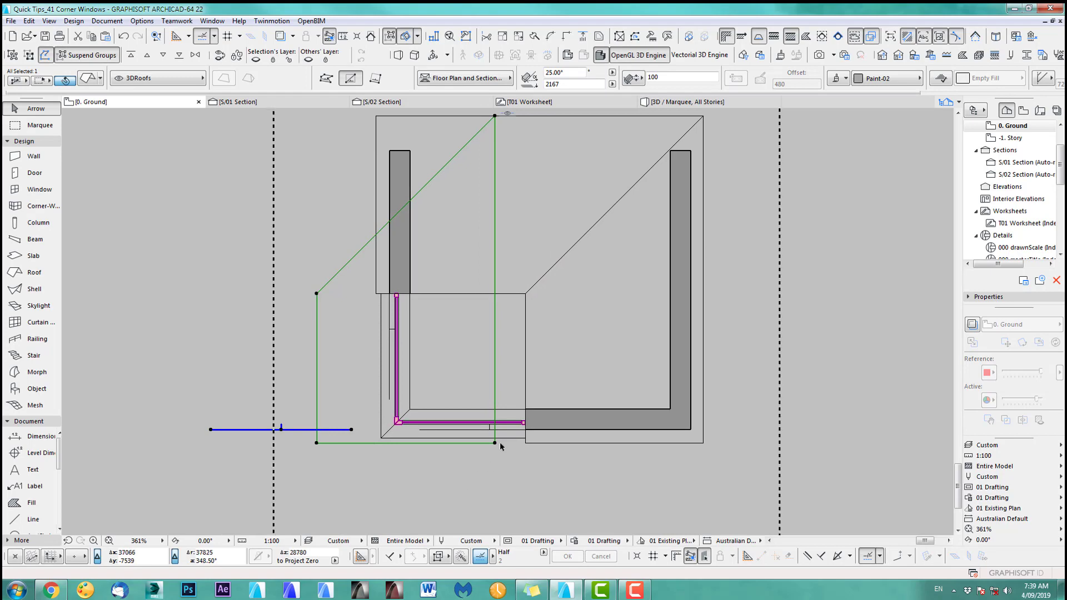
# Offset the copied roof plane's vertical edges to the front plane's cut edge and the side roof's eave line.
pyautogui.click(495, 391)
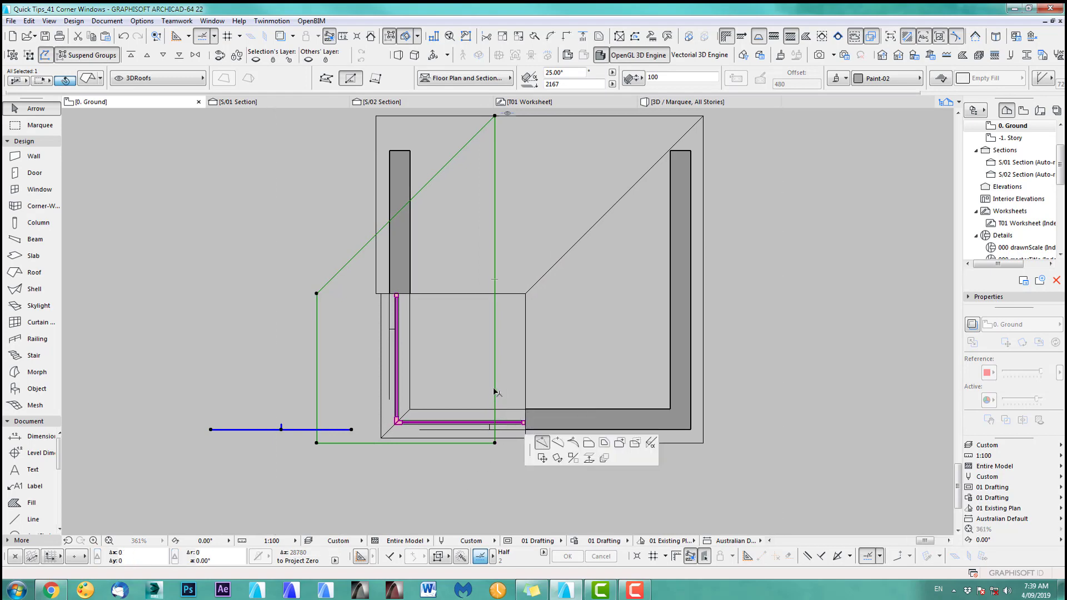
pyautogui.click(588, 444)
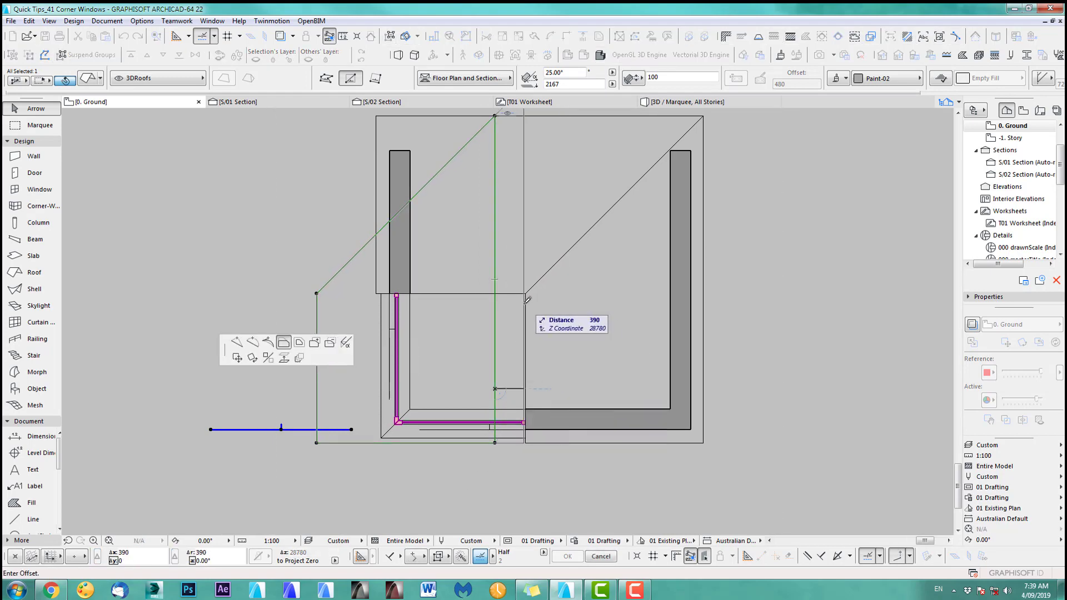
pyautogui.click(526, 293)
pyautogui.click(317, 348)
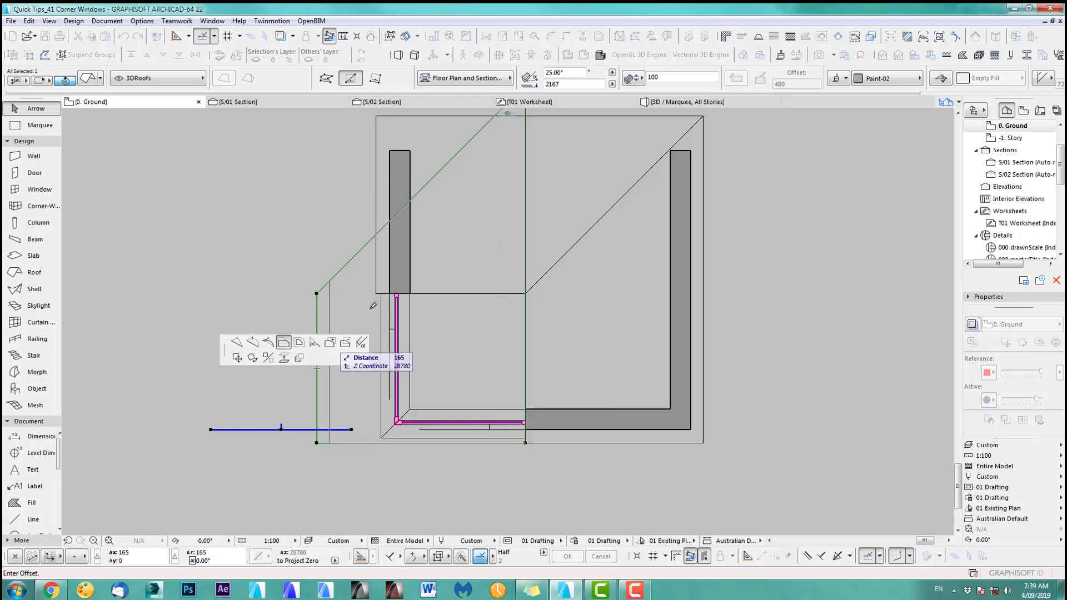
pyautogui.click(376, 293)
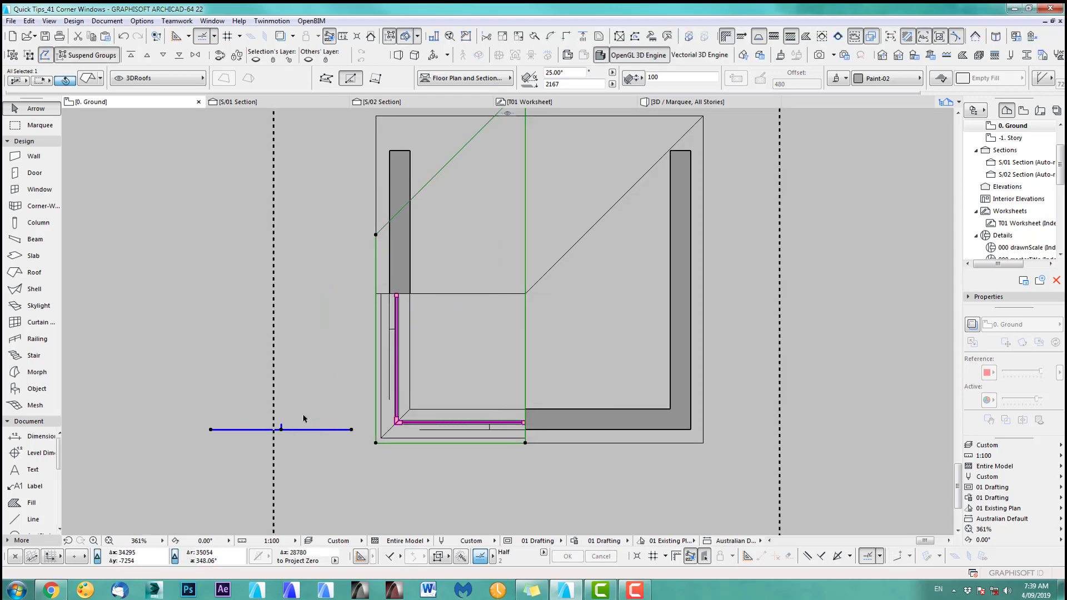
# Reposition the copied roof plane's nodes to form a triangle between the inner cut corner, the outer eave corner and the front cut edge.
pyautogui.click(376, 236)
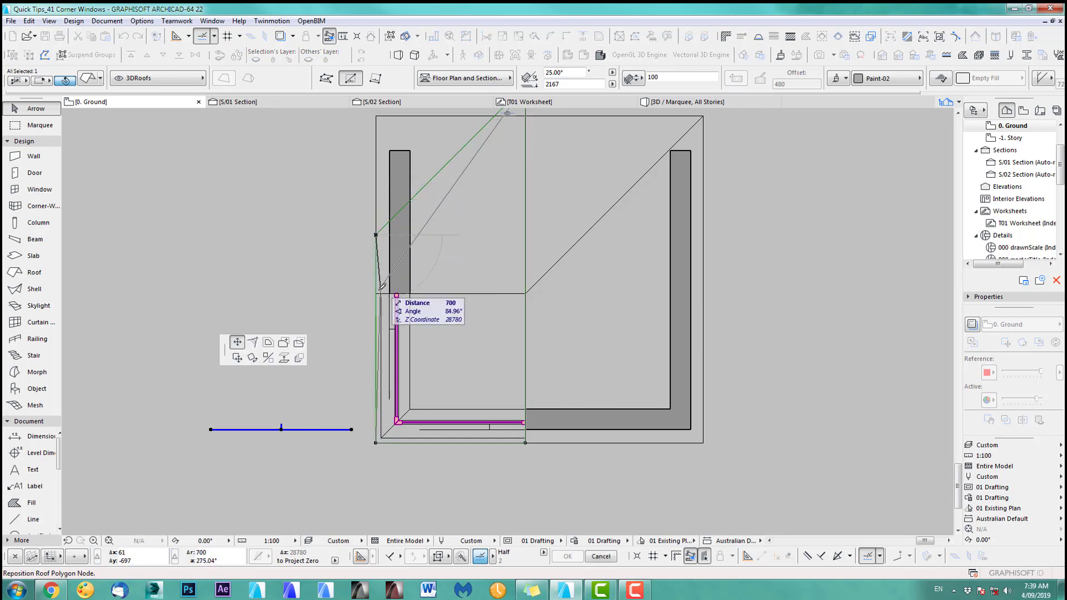
pyautogui.click(377, 293)
pyautogui.moveTo(524, 143); pyautogui.dragTo(510, 197, button='middle')
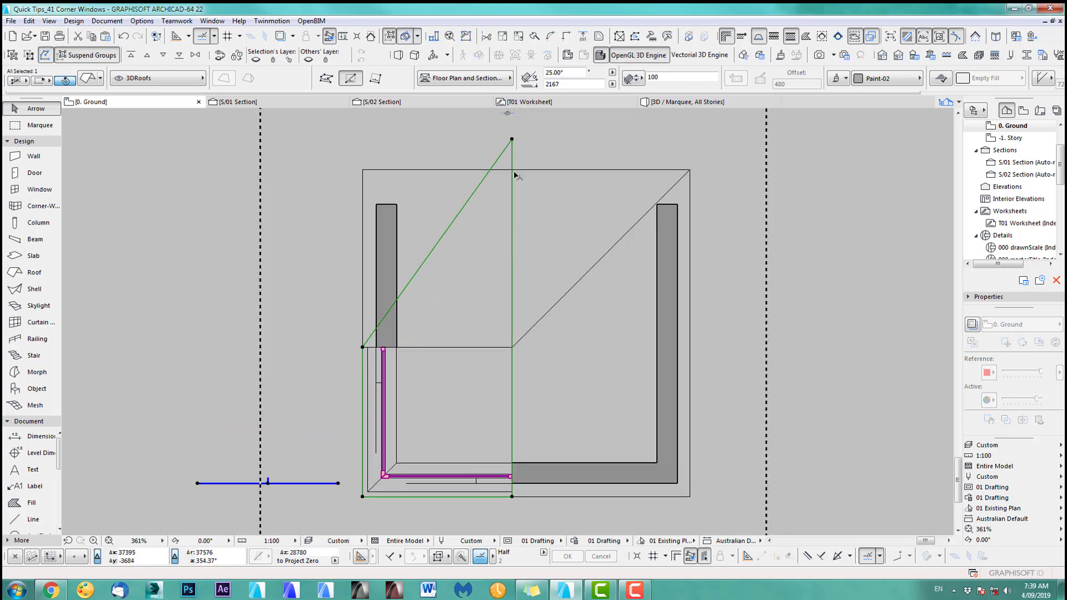
pyautogui.click(512, 139)
pyautogui.click(512, 347)
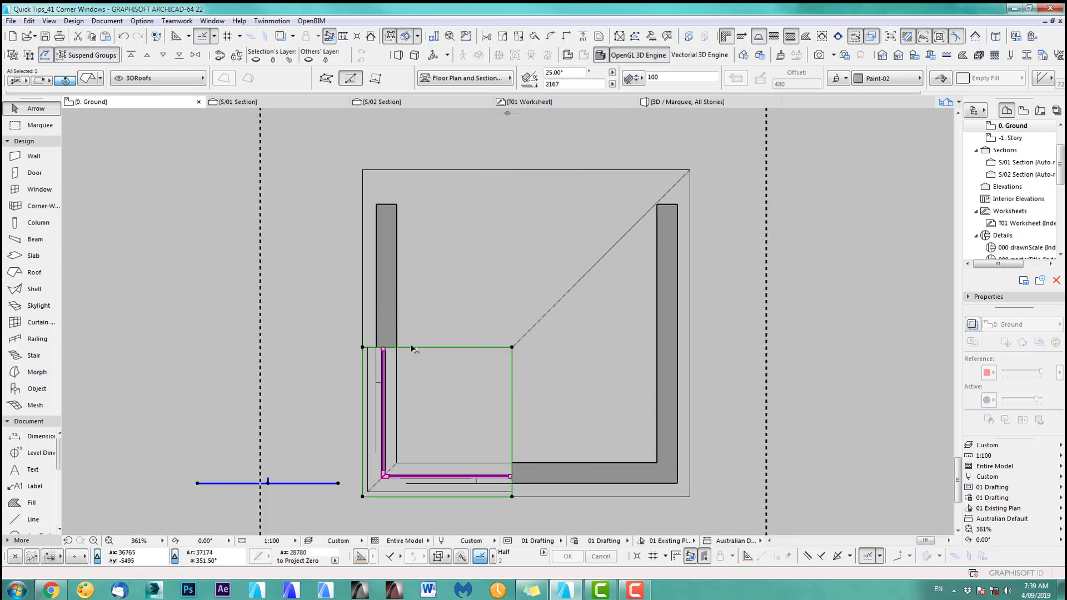
pyautogui.click(363, 348)
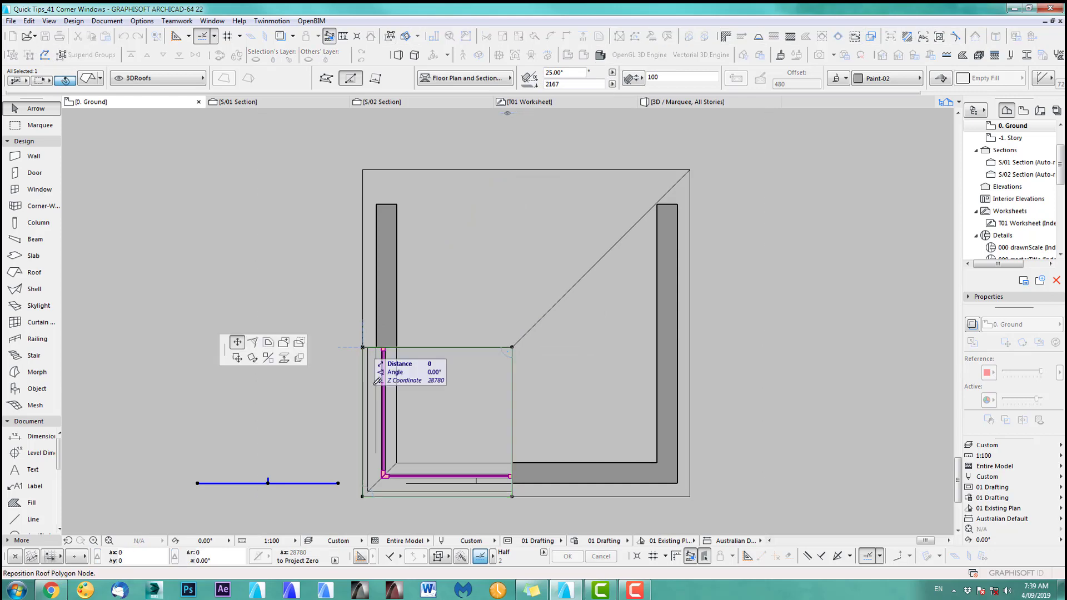
pyautogui.click(363, 497)
# Select the triangular roof plane over the corner window in the 3D view.
pyautogui.press('F3')
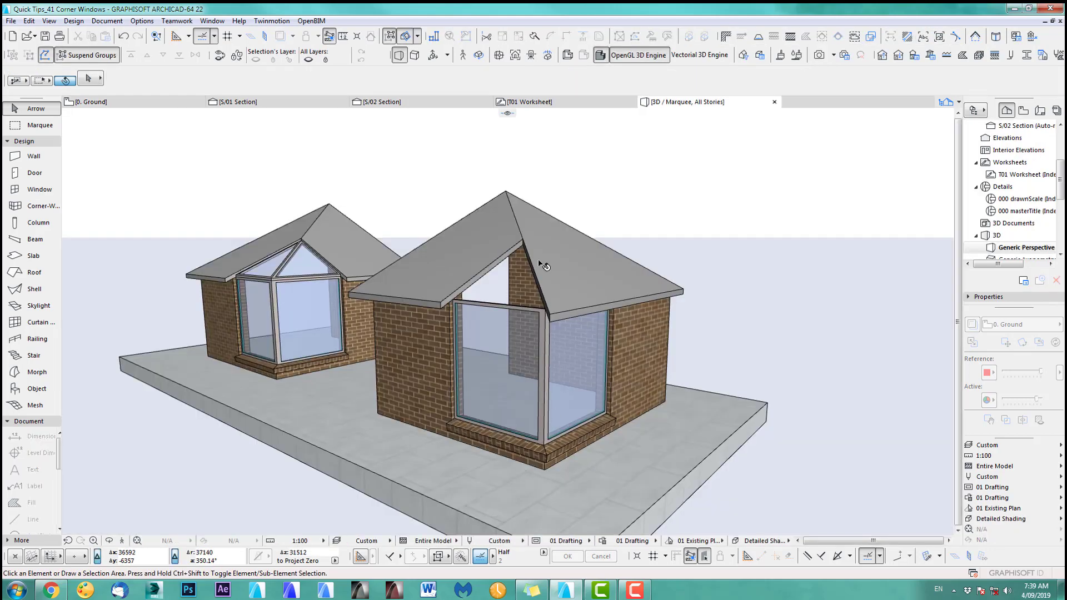
pyautogui.moveTo(535, 280); pyautogui.dragTo(498, 296, button='middle')
pyautogui.click(498, 297)
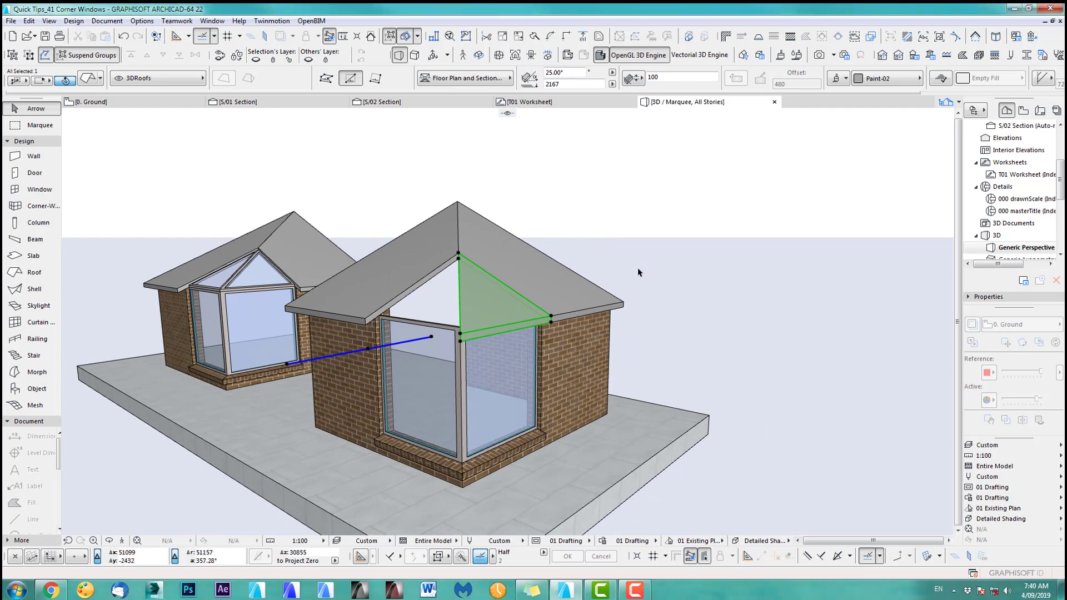
# In the ground floor plan, offset the triangular roof's outer edge inward to the outside corner of the corner window frame.
pyautogui.press('F2')
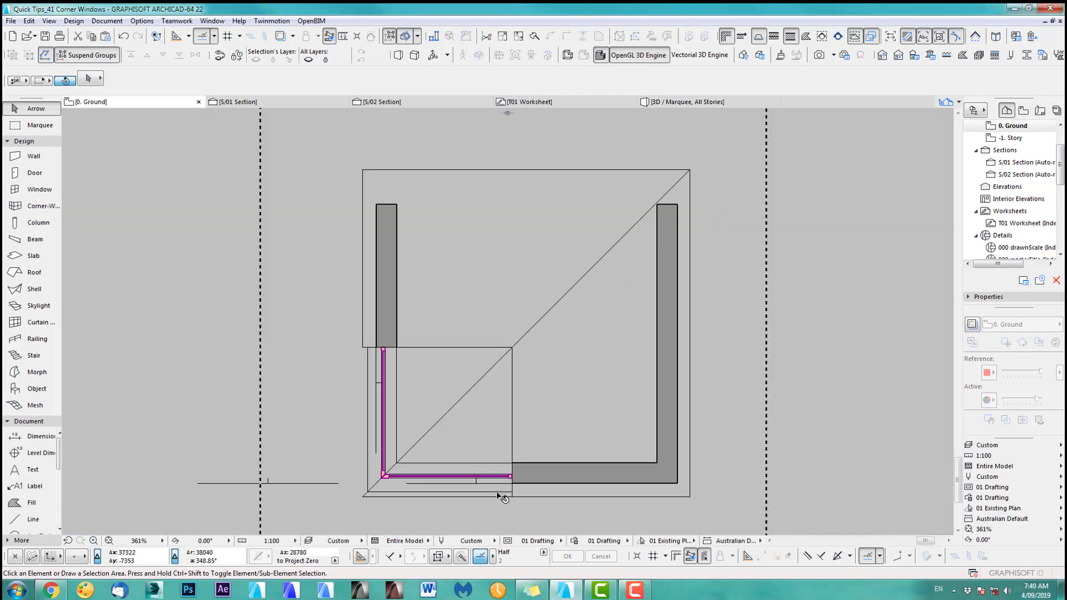
pyautogui.scroll(3, 461, 462)
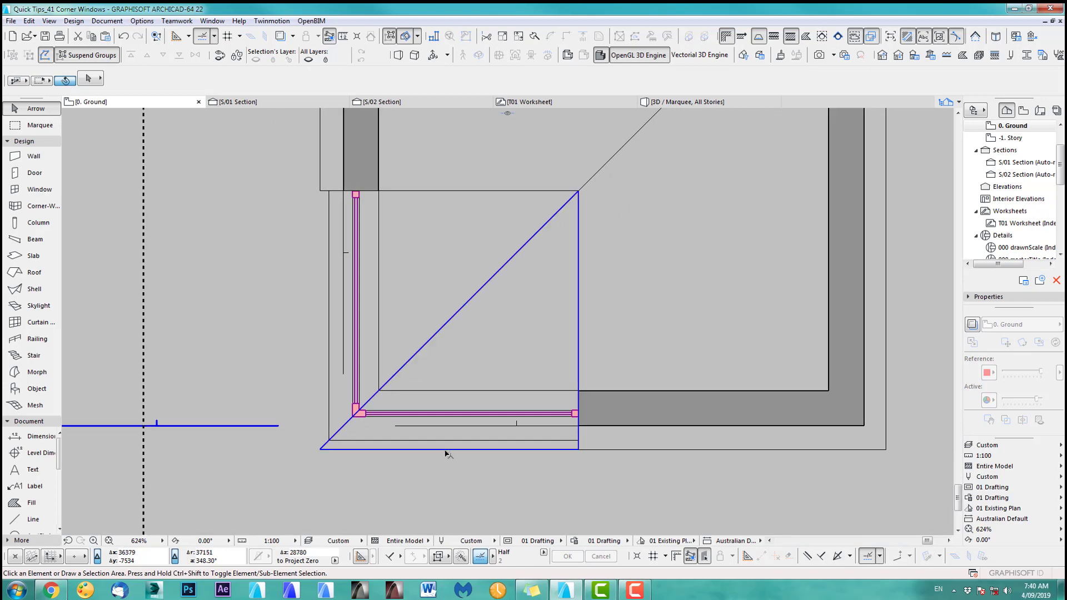
pyautogui.click(446, 450)
pyautogui.click(446, 450)
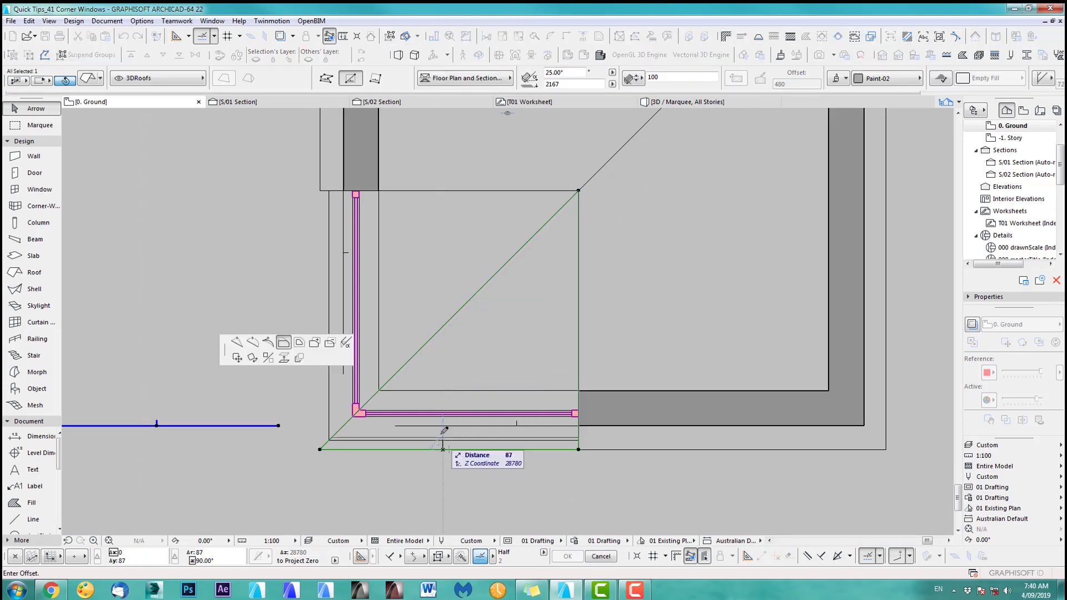
pyautogui.scroll(4, 352, 415)
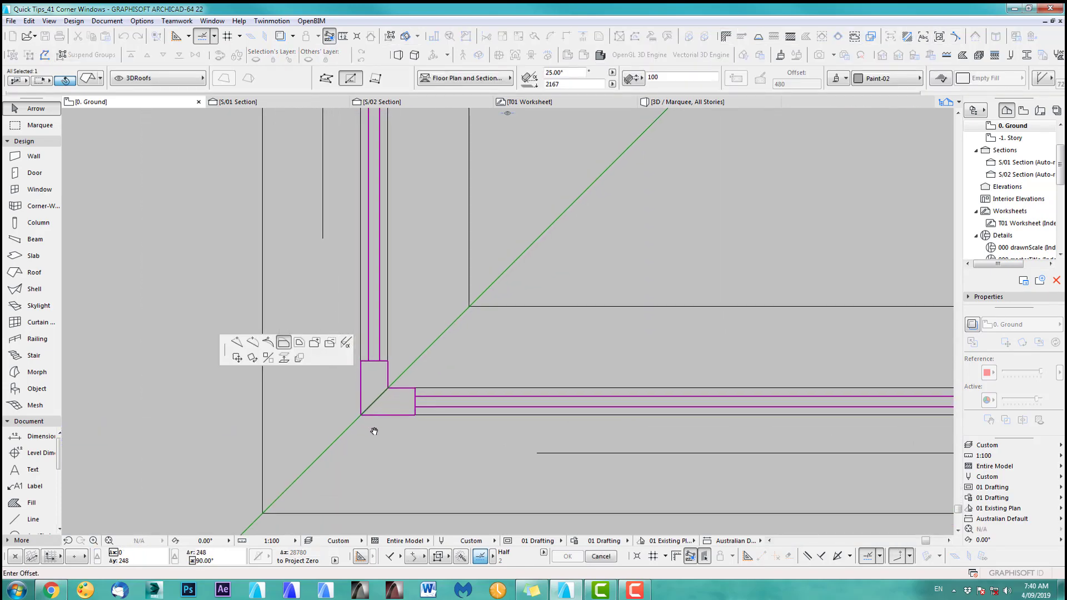
pyautogui.click(363, 412)
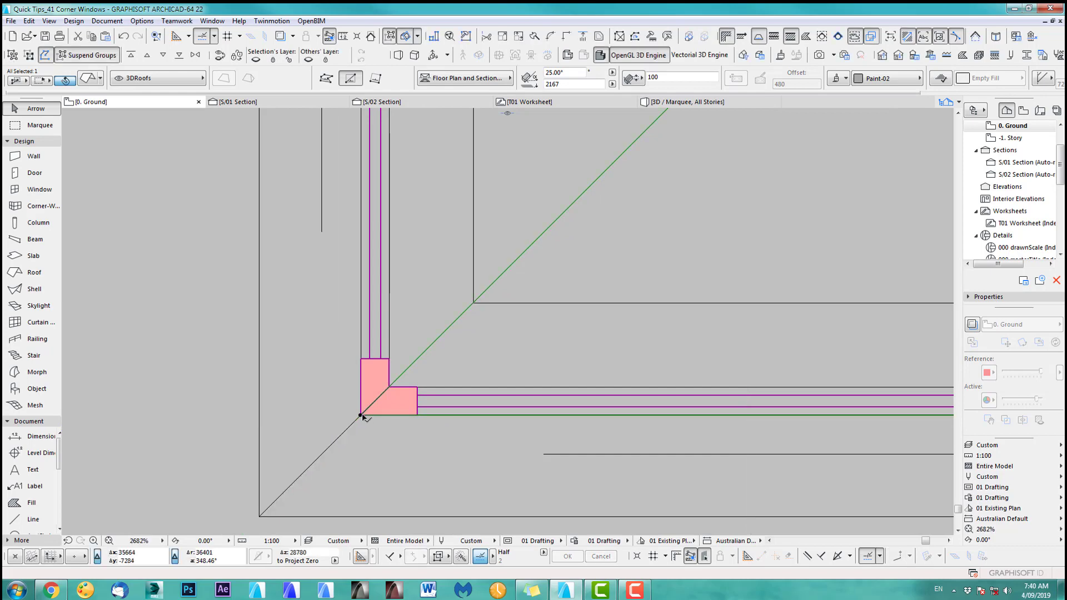
pyautogui.scroll(-3, 370, 425)
pyautogui.click(448, 472)
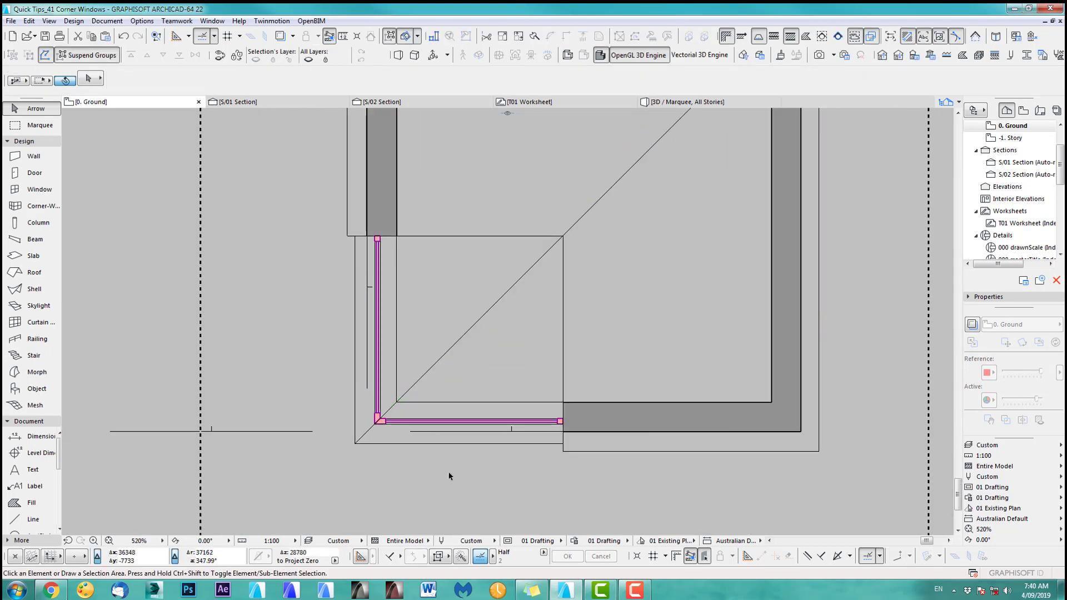
# In the 3D view, set all surfaces of the triangular roof above the corner window to S_winFrame.
pyautogui.press('F5')
pyautogui.scroll(2, 494, 309)
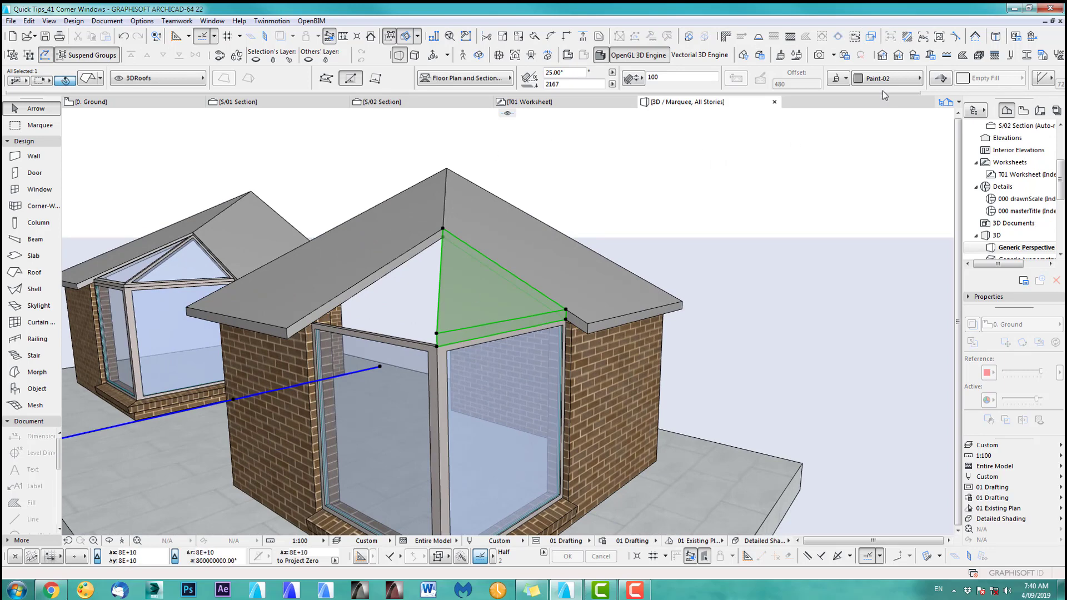
pyautogui.click(846, 79)
pyautogui.click(879, 110)
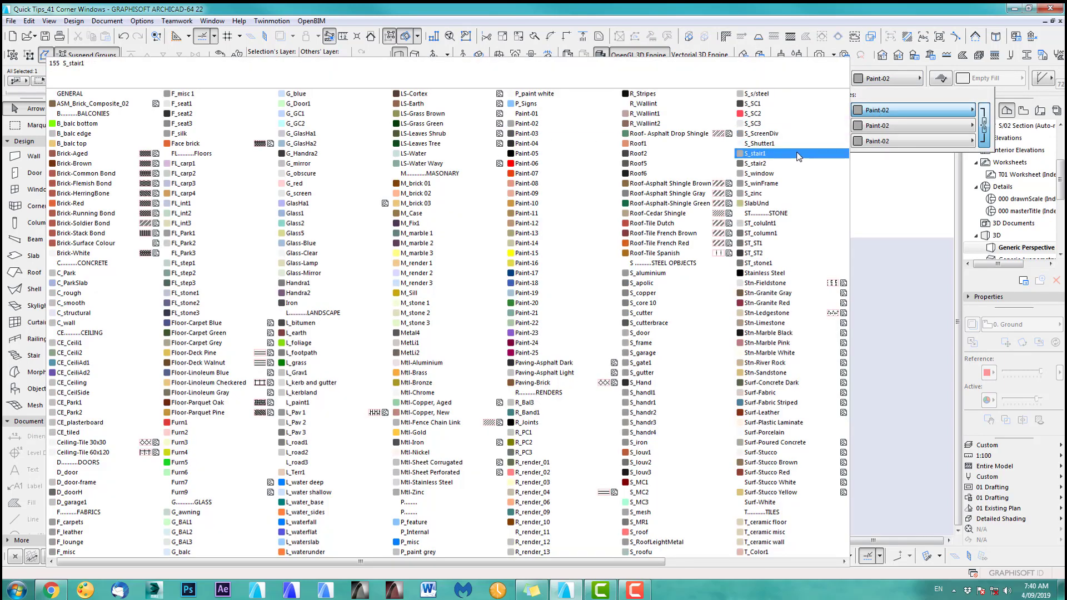
pyautogui.click(797, 184)
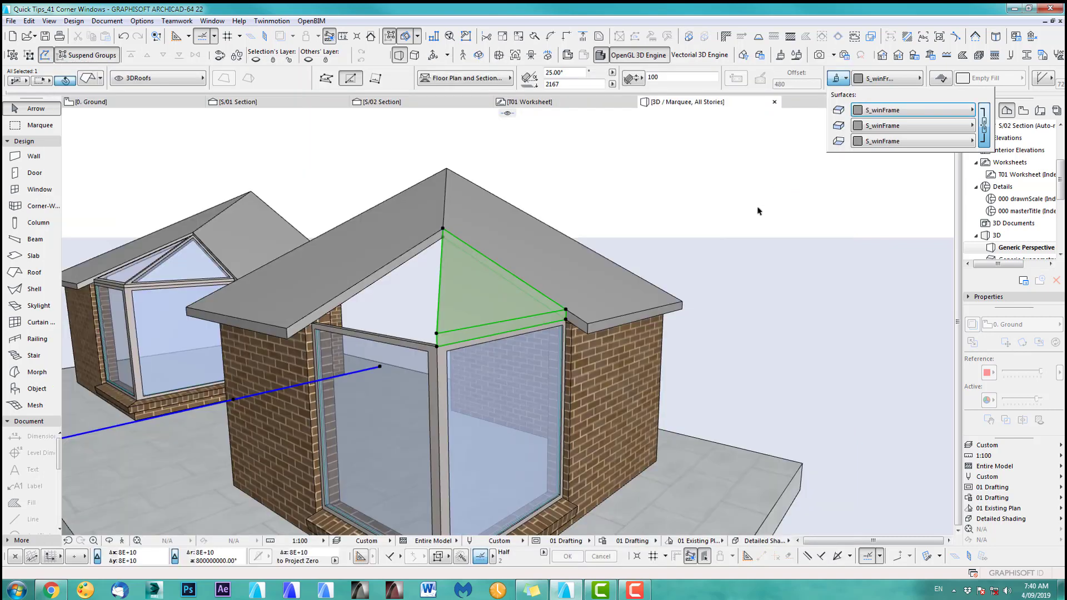
pyautogui.click(709, 202)
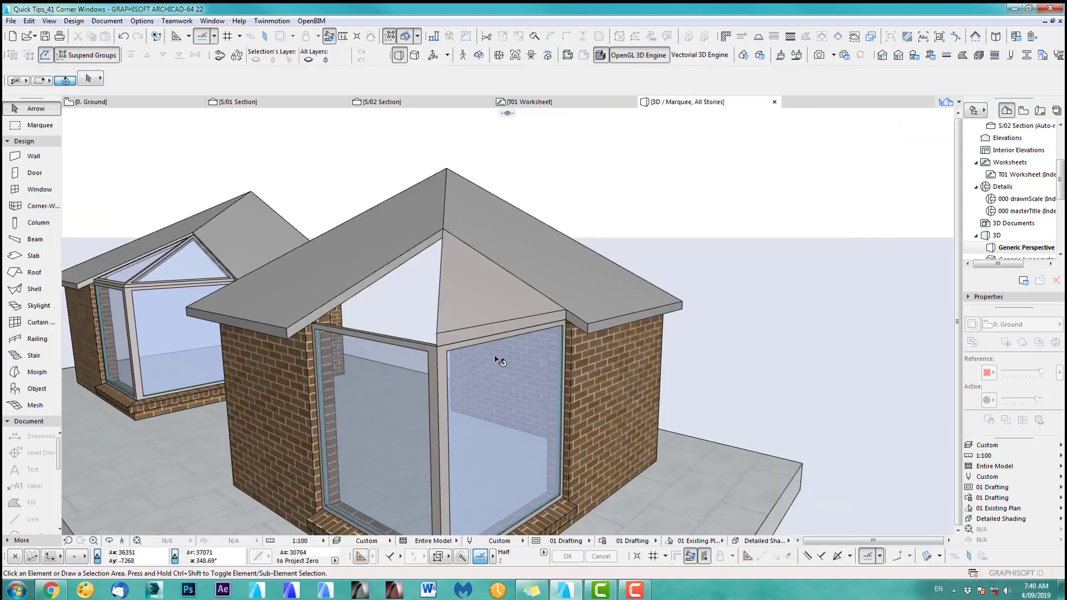
# Set the thickness of the triangular roof above the corner window to 50.
pyautogui.click(462, 331)
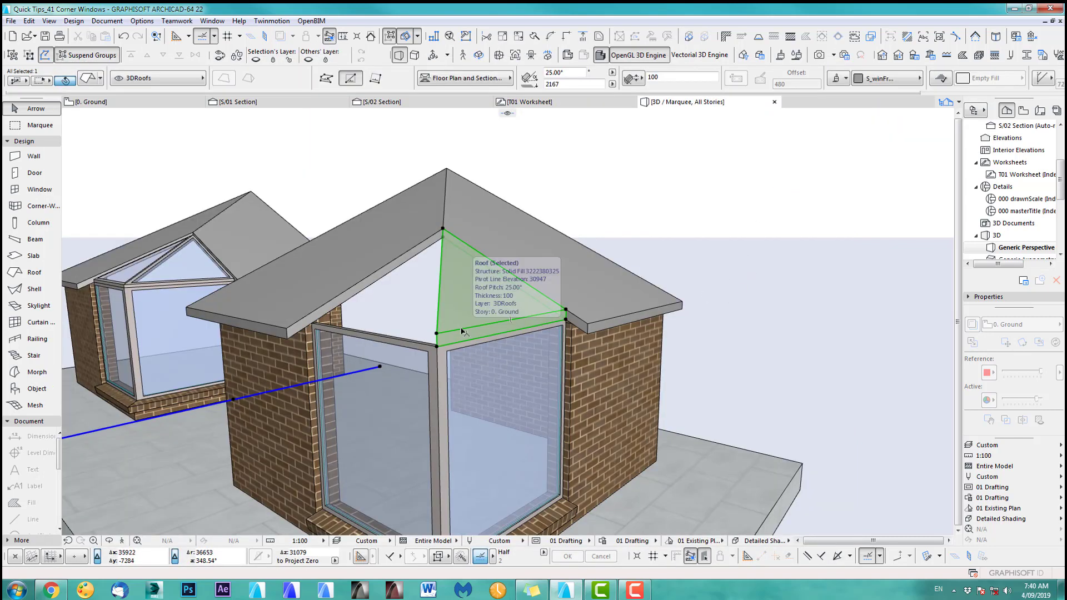
pyautogui.click(668, 78)
pyautogui.write('50')
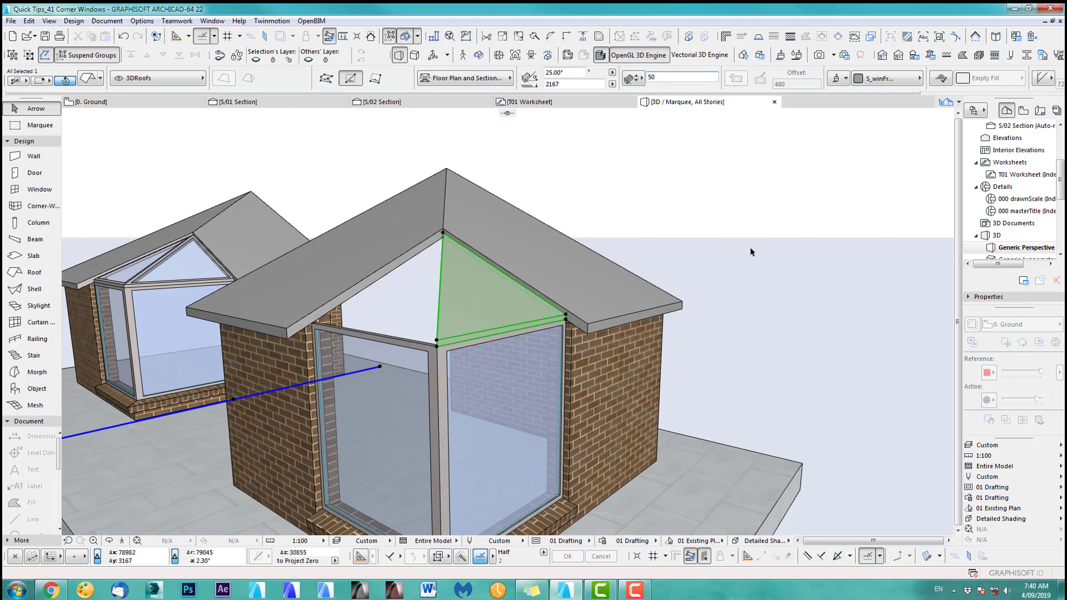
pyautogui.click(746, 294)
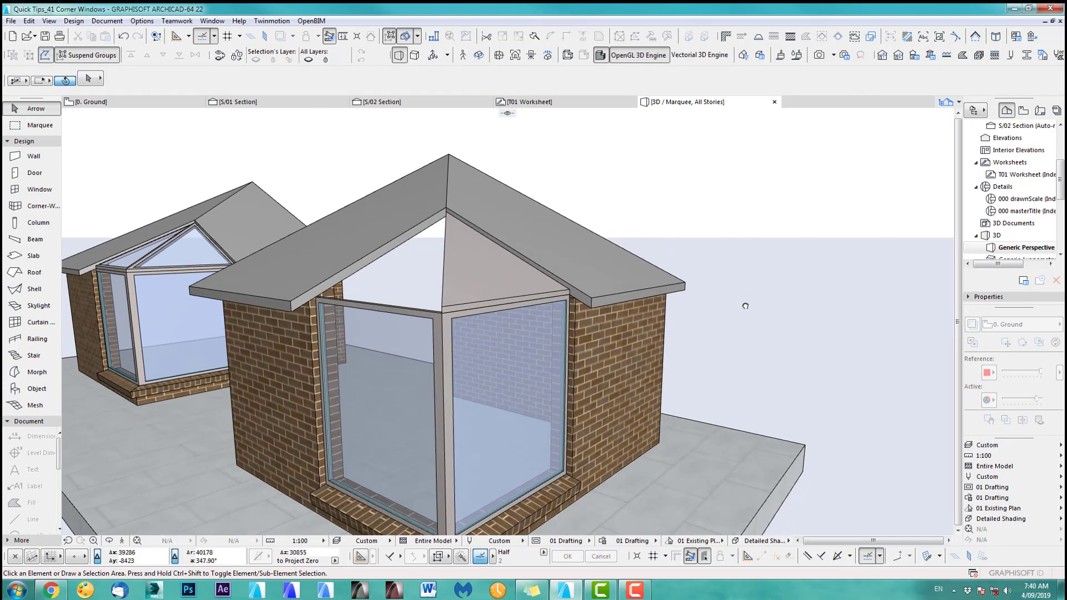
# In the ground floor plan, copy the triangular frame roof and paste the duplicate in its original position.
pyautogui.press('F2')
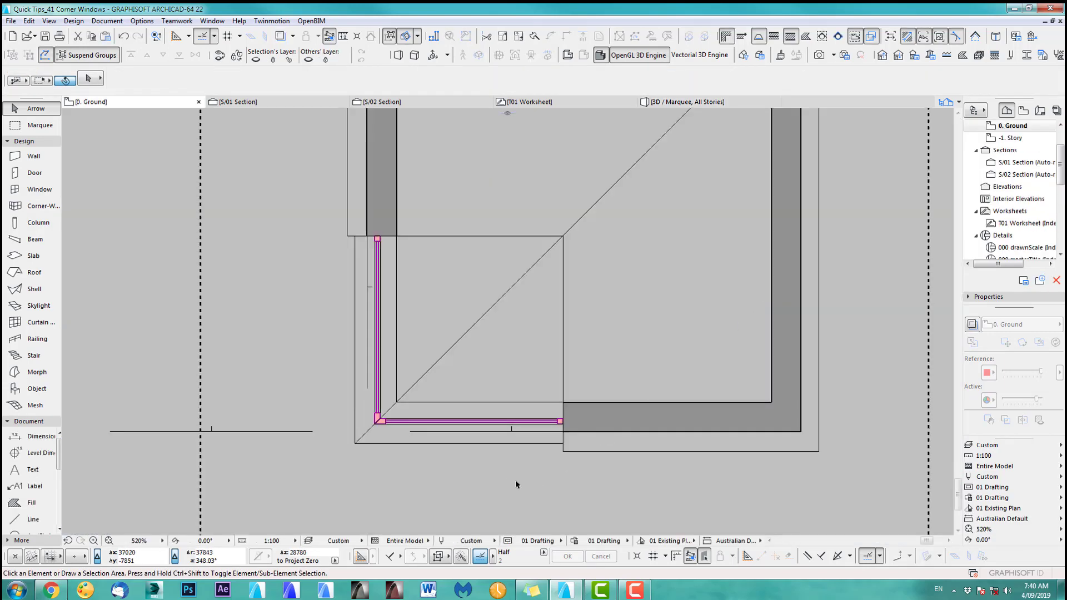
pyautogui.scroll(3, 516, 479)
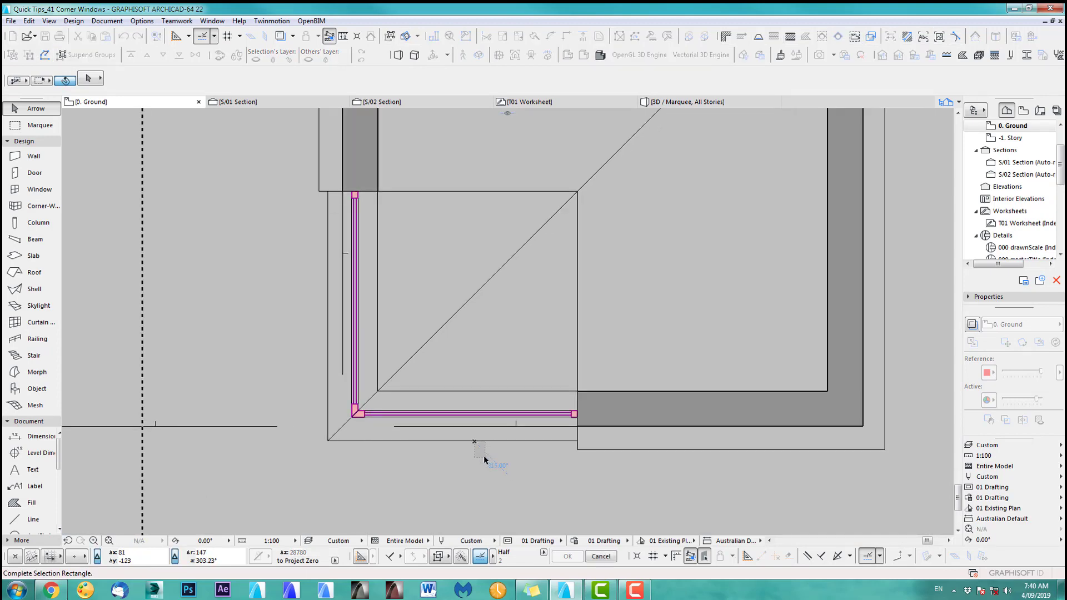
pyautogui.click(435, 340)
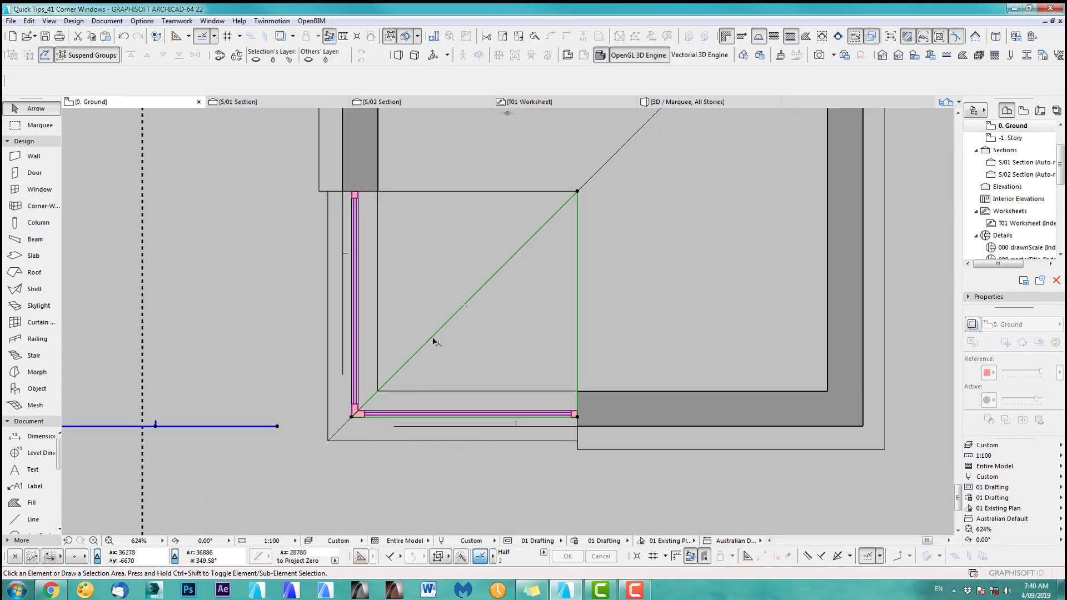
pyautogui.scroll(-2, 465, 422)
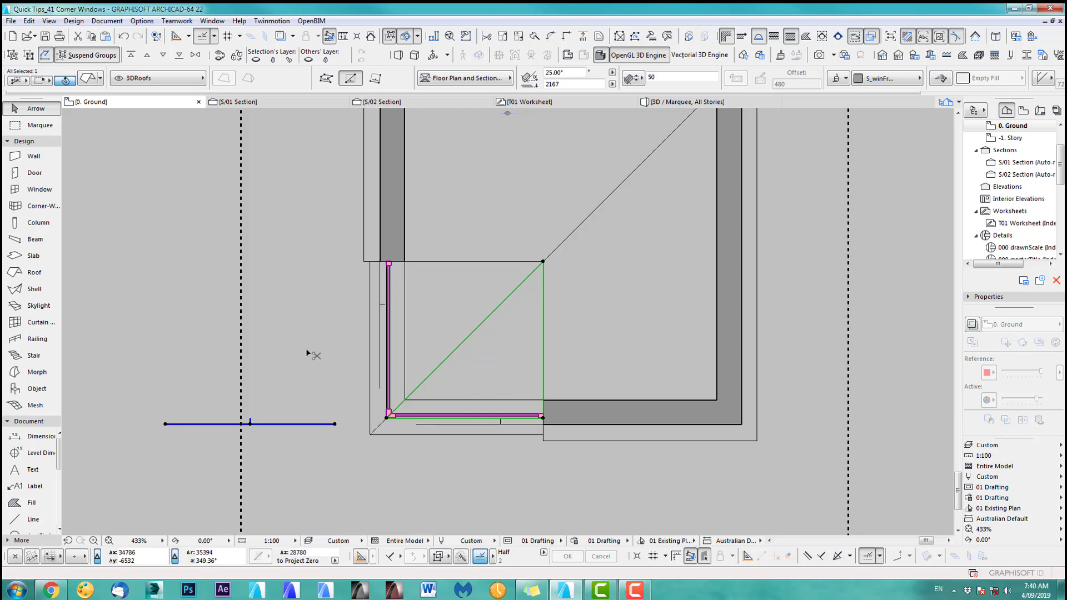
pyautogui.hotkey('ctrl', 'v')
pyautogui.click(315, 236)
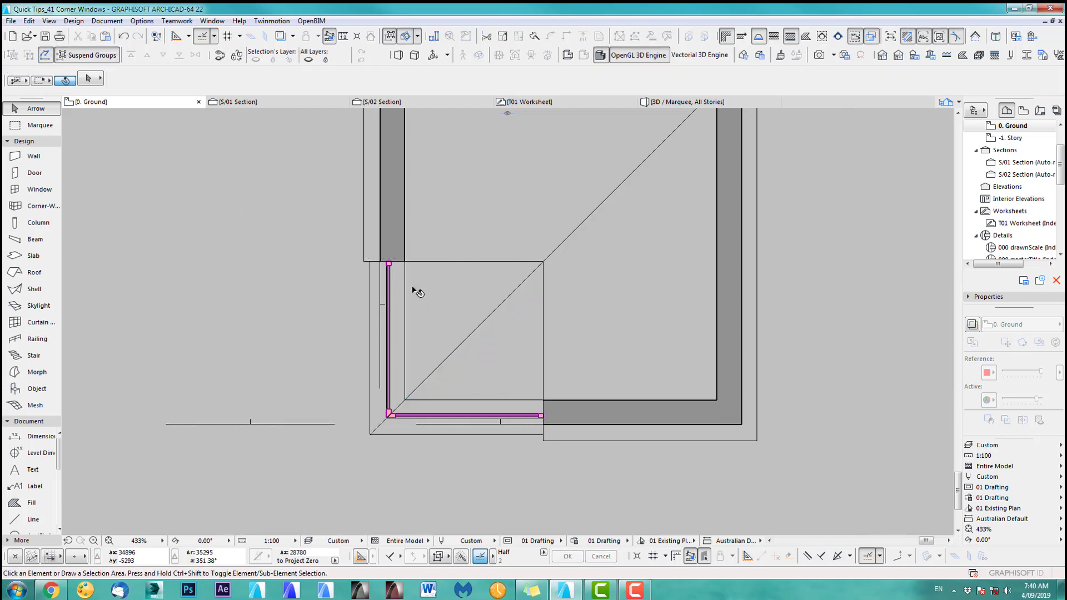
# Offset all edges of one triangular roof inward by the window frame's width, using the frame's end post as reference.
pyautogui.click(460, 348)
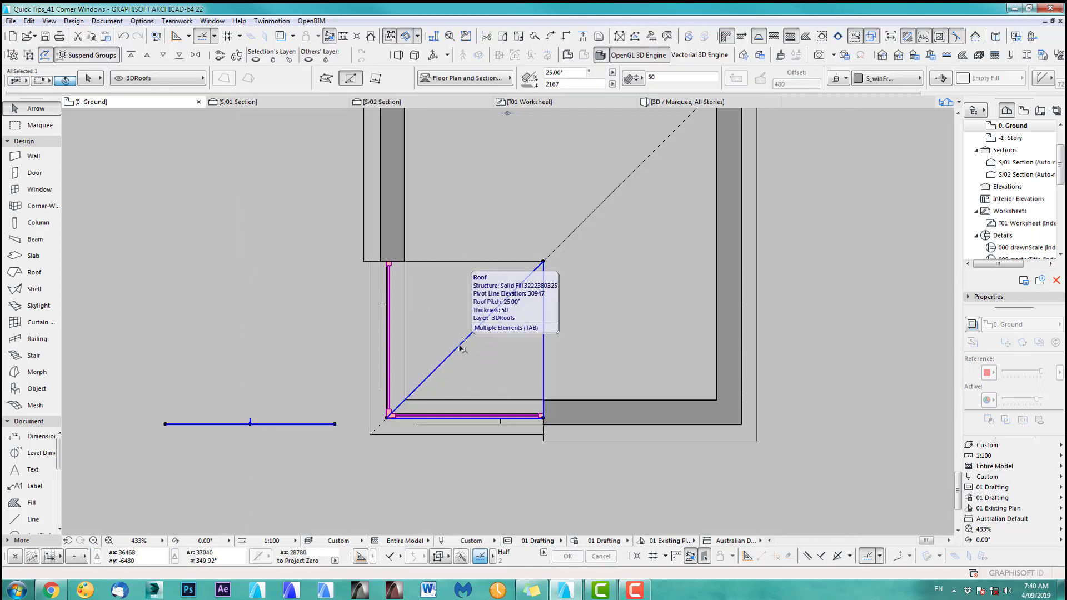
pyautogui.click(543, 262)
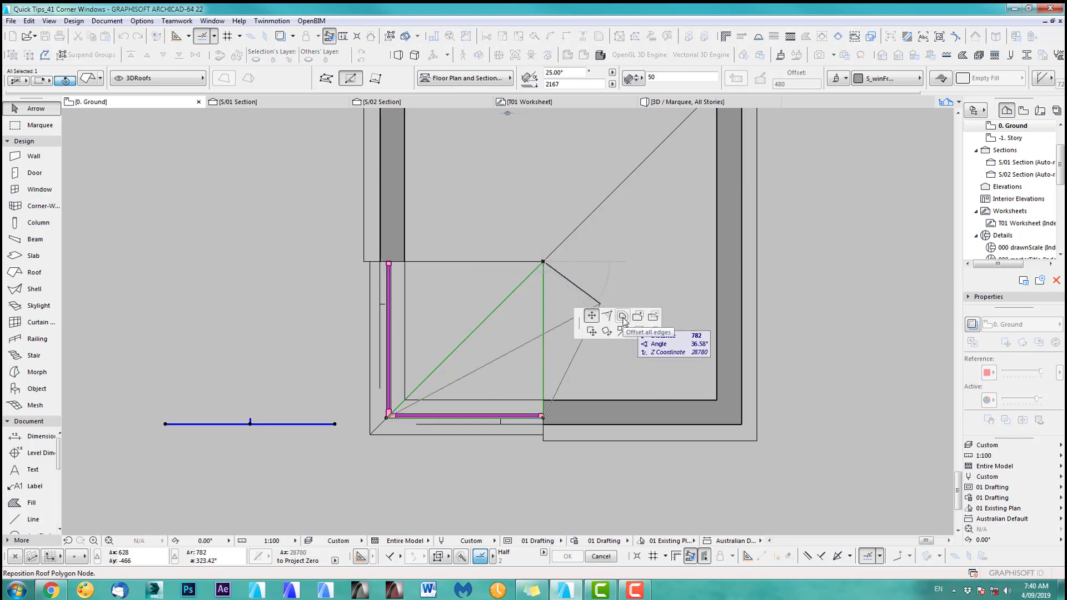
pyautogui.click(623, 318)
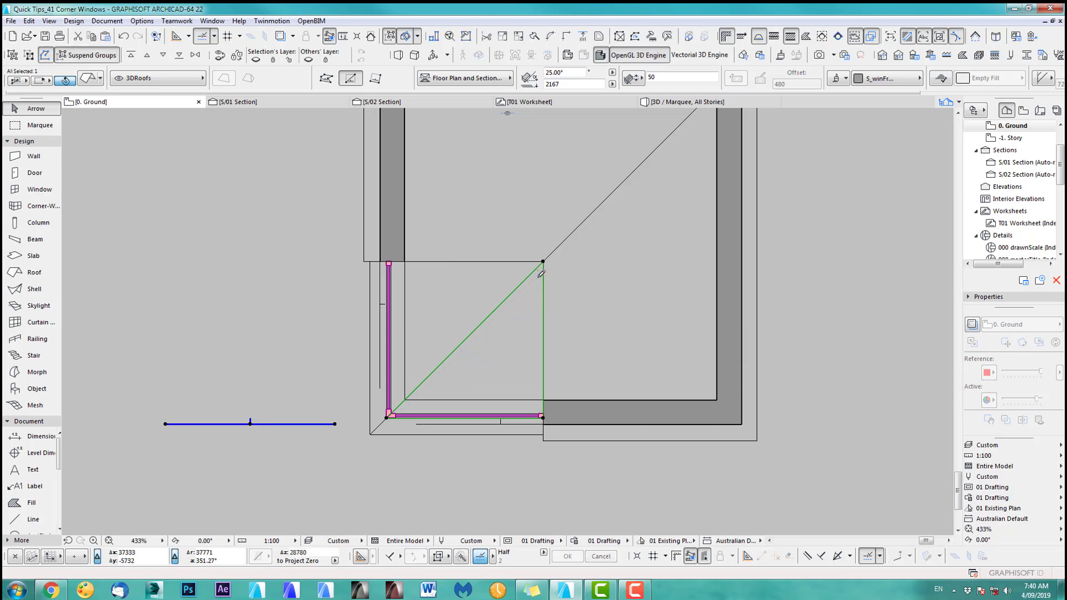
pyautogui.scroll(6, 542, 416)
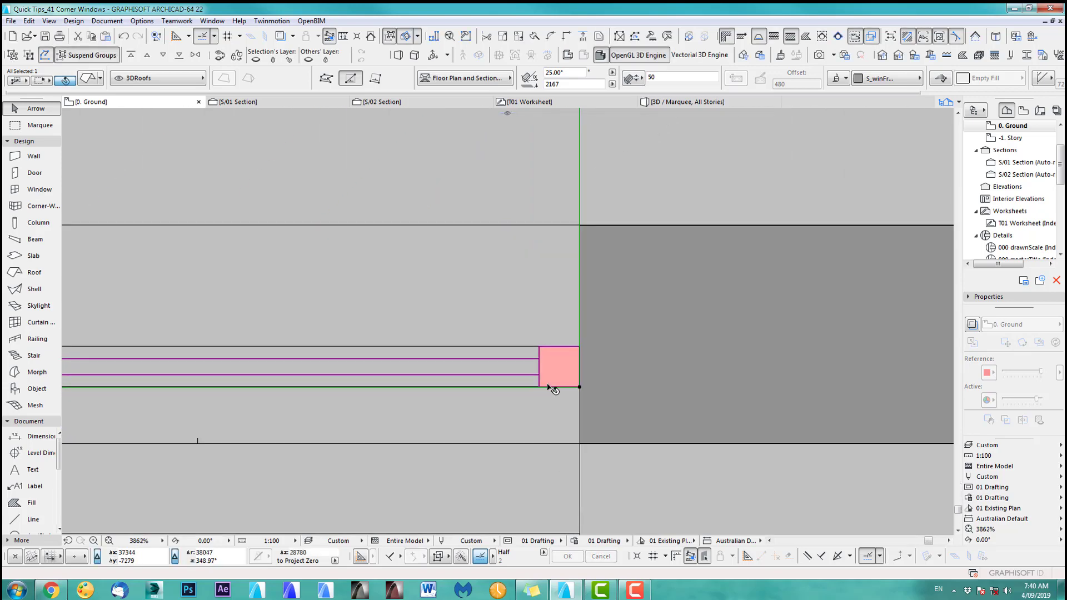
pyautogui.click(580, 388)
pyautogui.click(656, 441)
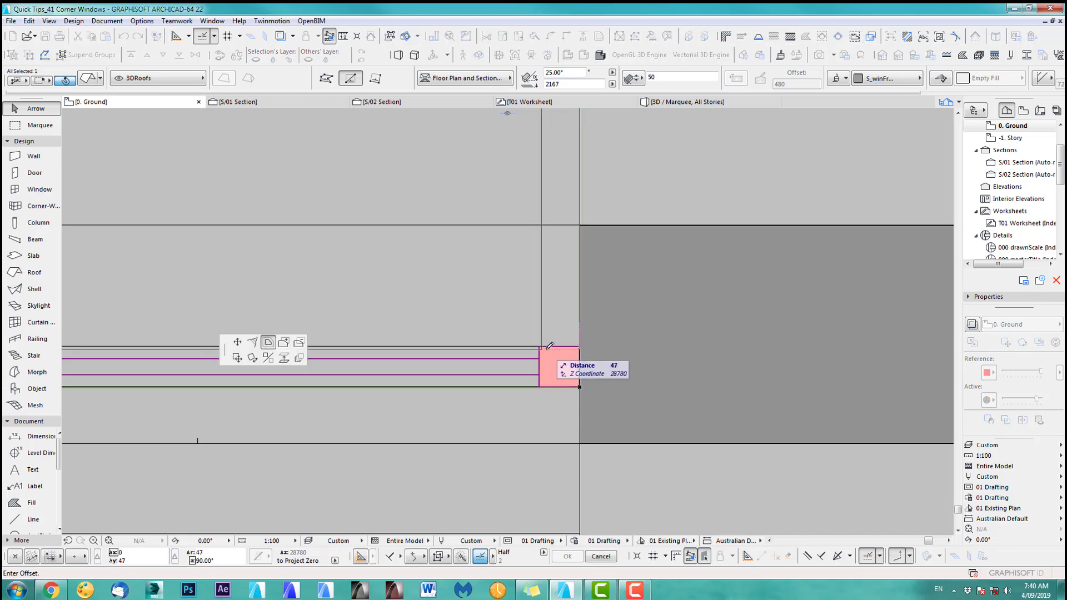
pyautogui.click(543, 343)
pyautogui.scroll(-5, 508, 361)
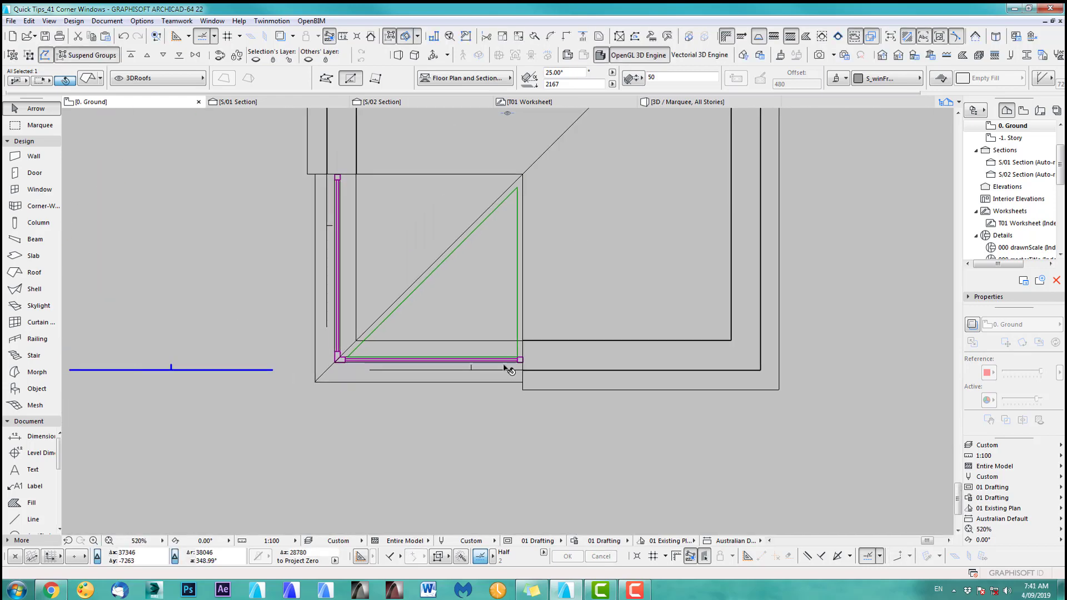
# Cut a polygonal hole in the outer triangular roof by tracing the outline of the smaller inner roof.
pyautogui.scroll(1, 342, 396)
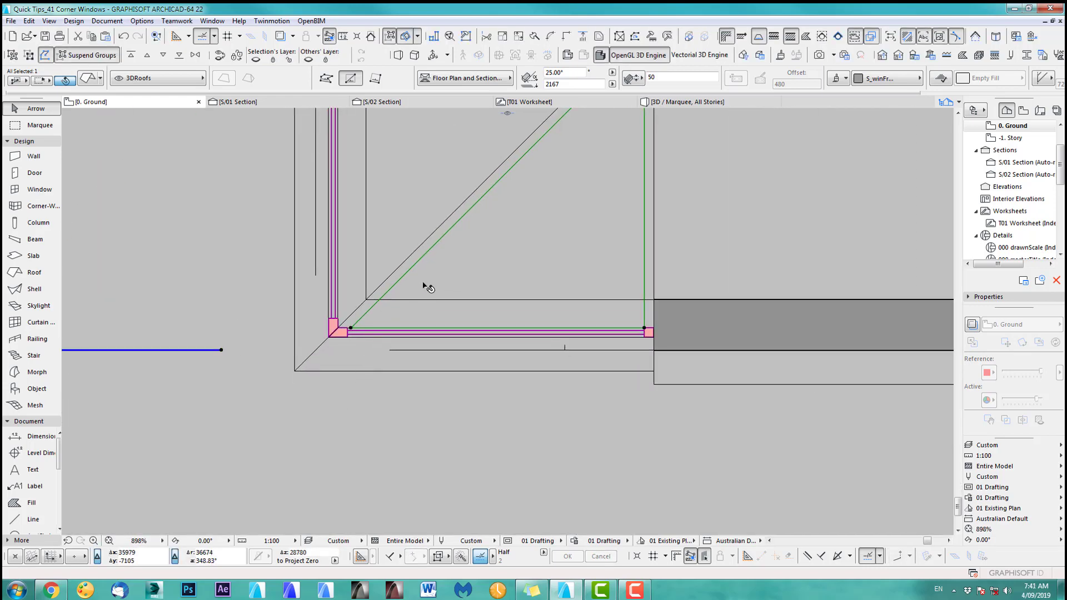
pyautogui.scroll(1, 420, 280)
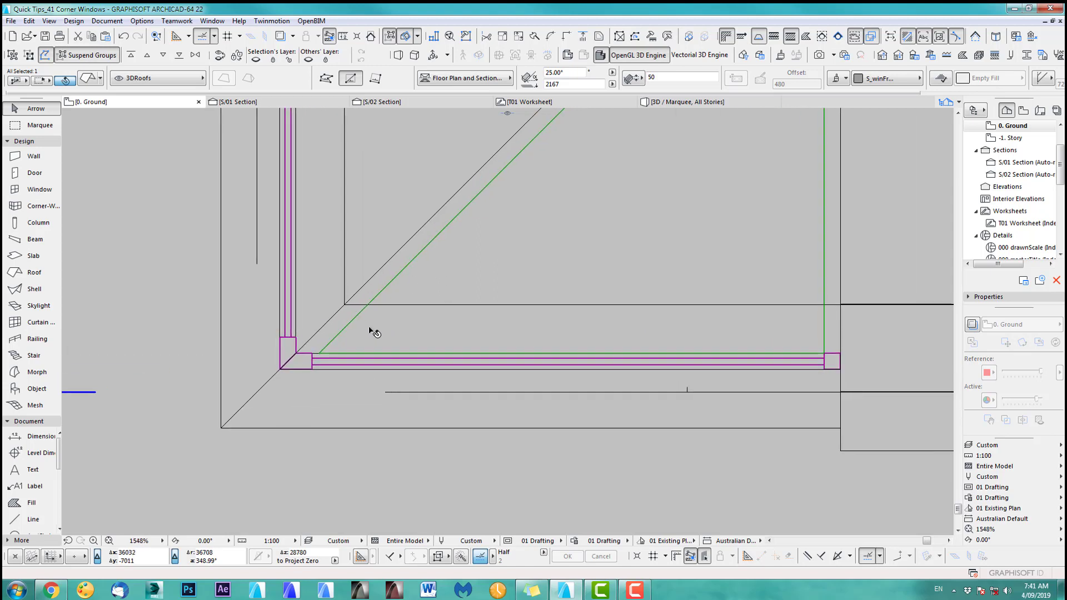
pyautogui.click(327, 324)
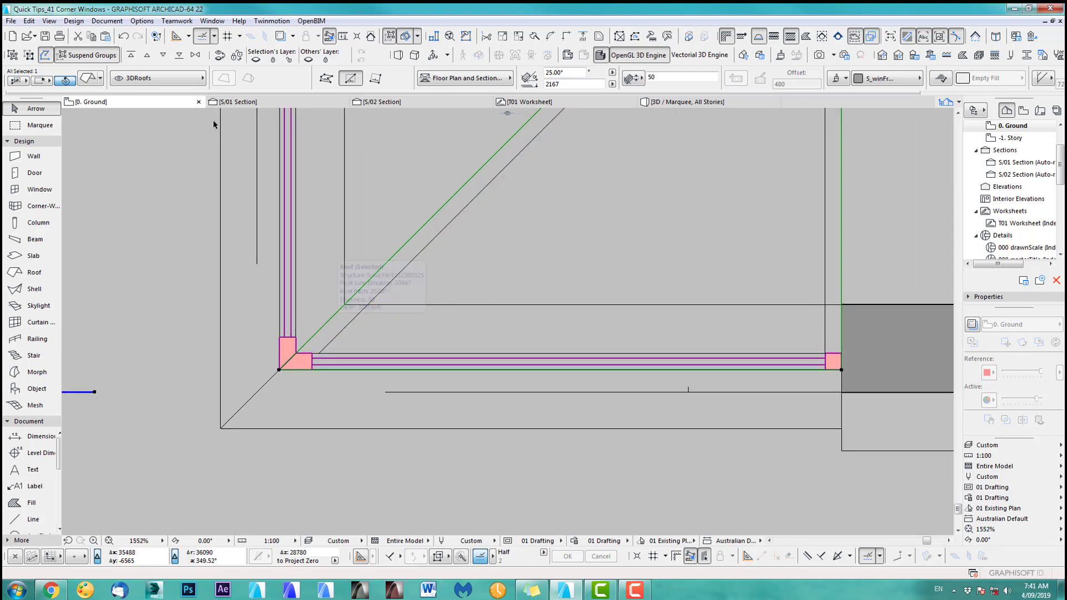
pyautogui.scroll(-1, 276, 160)
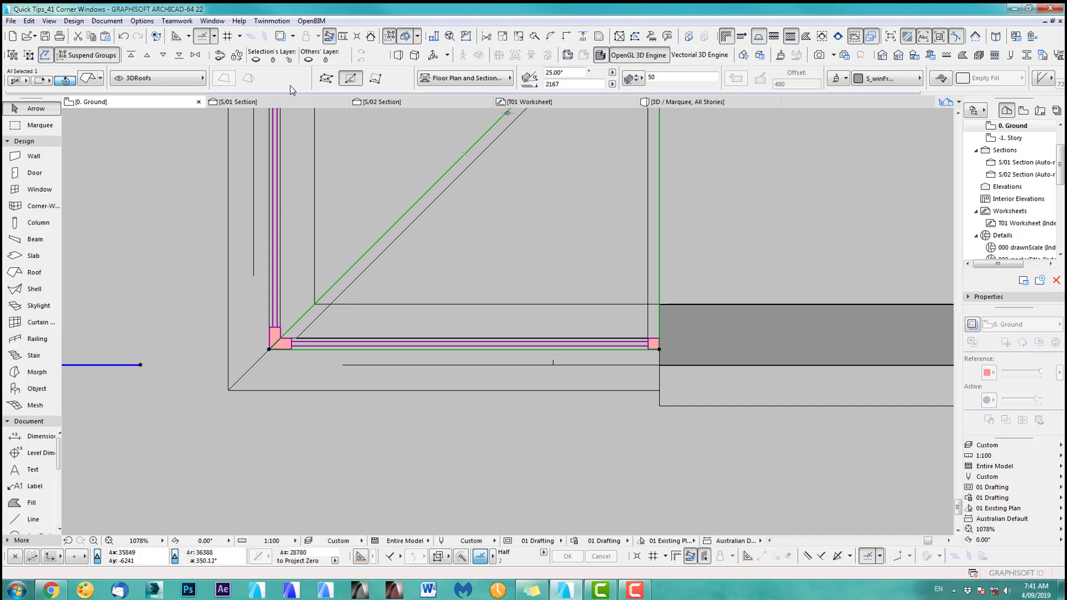
pyautogui.scroll(-1, 407, 285)
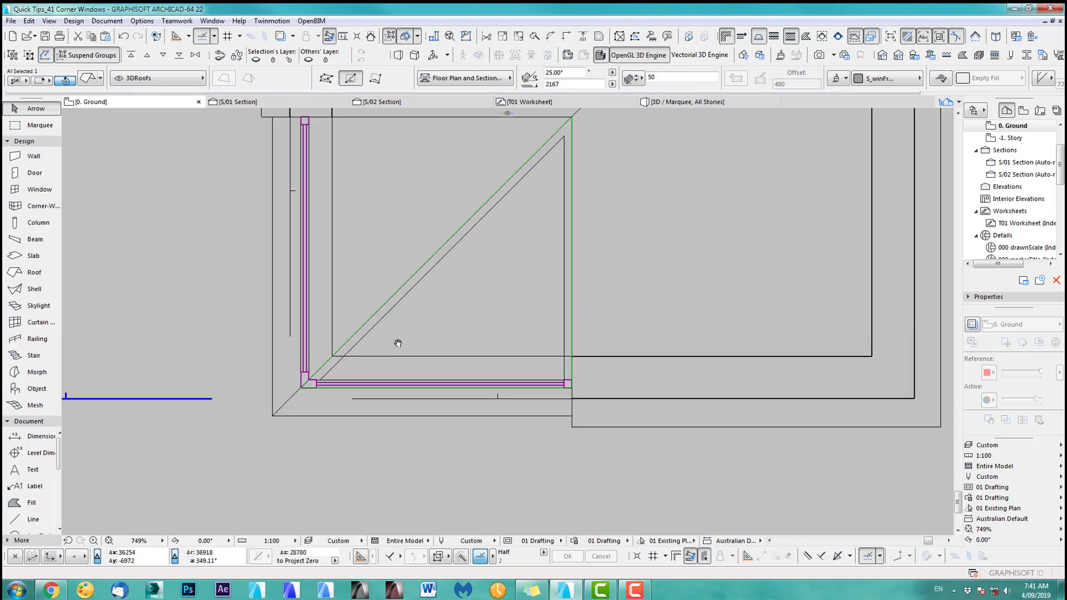
pyautogui.click(33, 273)
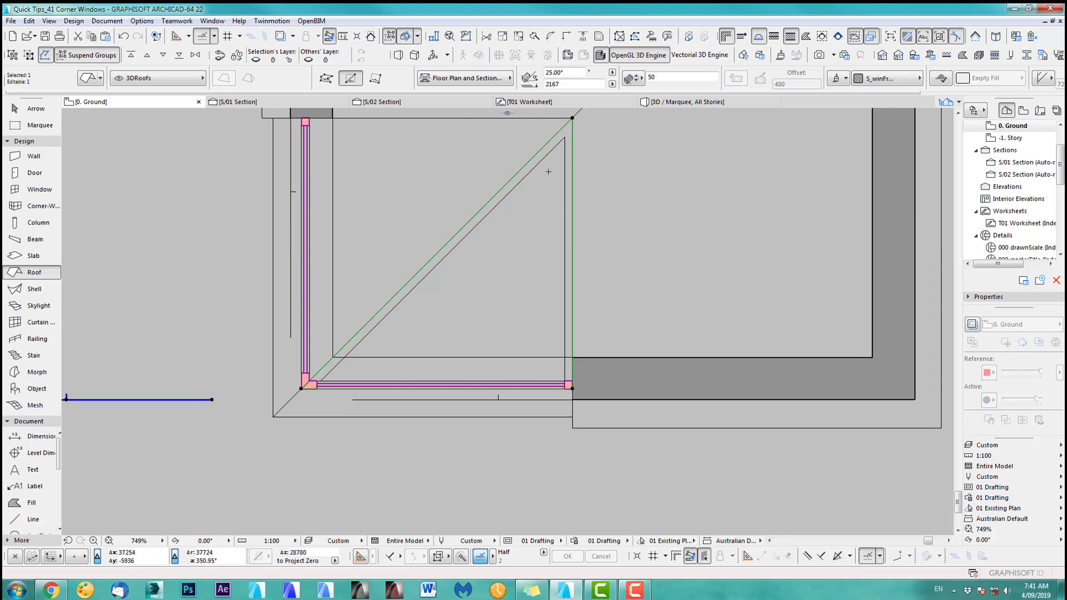
pyautogui.moveTo(527, 200); pyautogui.dragTo(534, 209, button='middle')
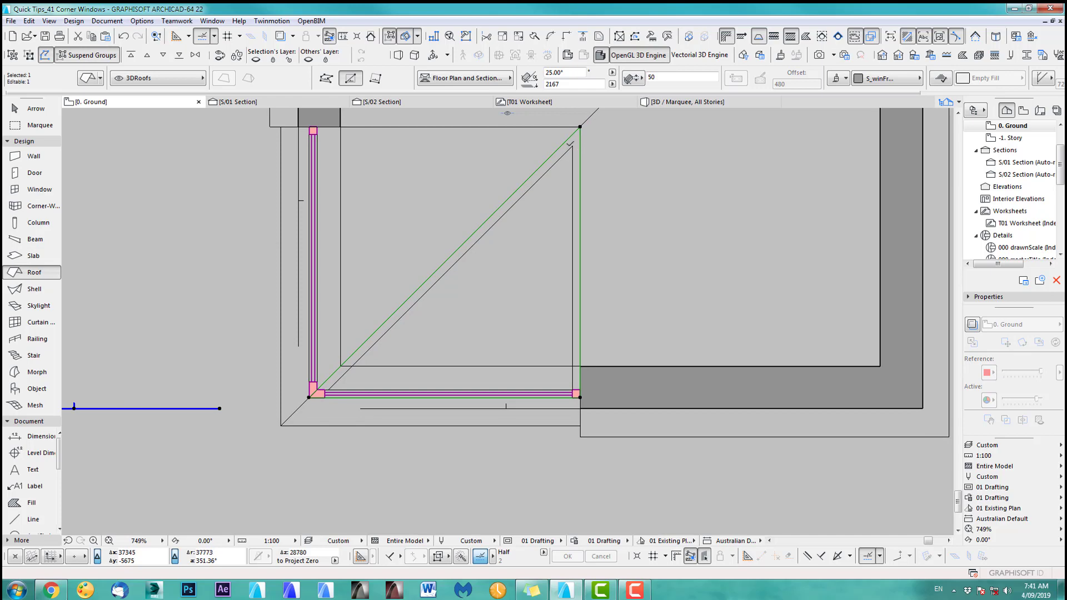
pyautogui.click(574, 143)
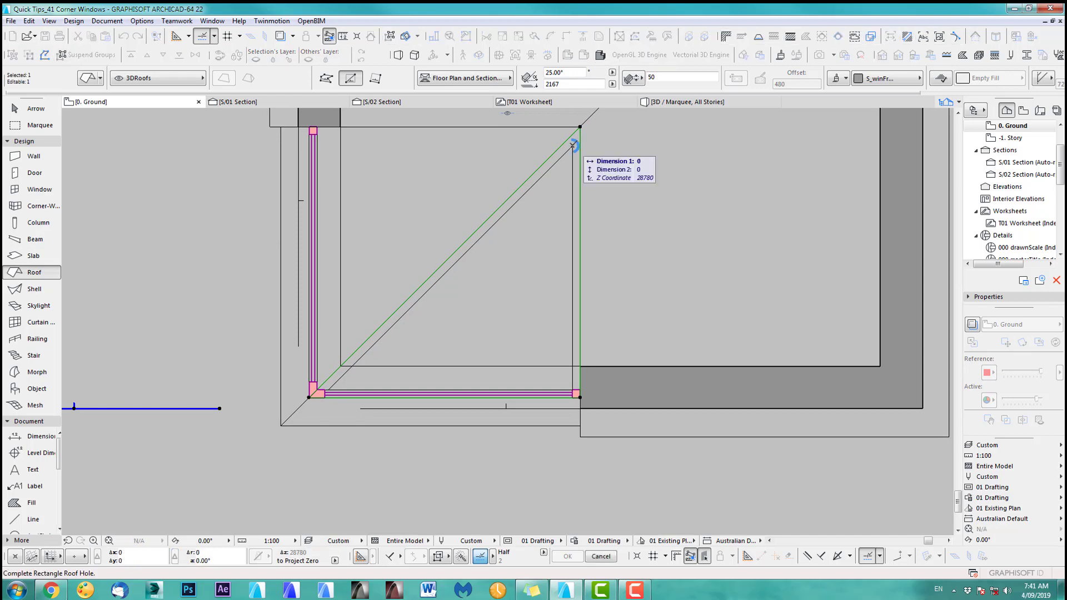
pyautogui.press('Escape')
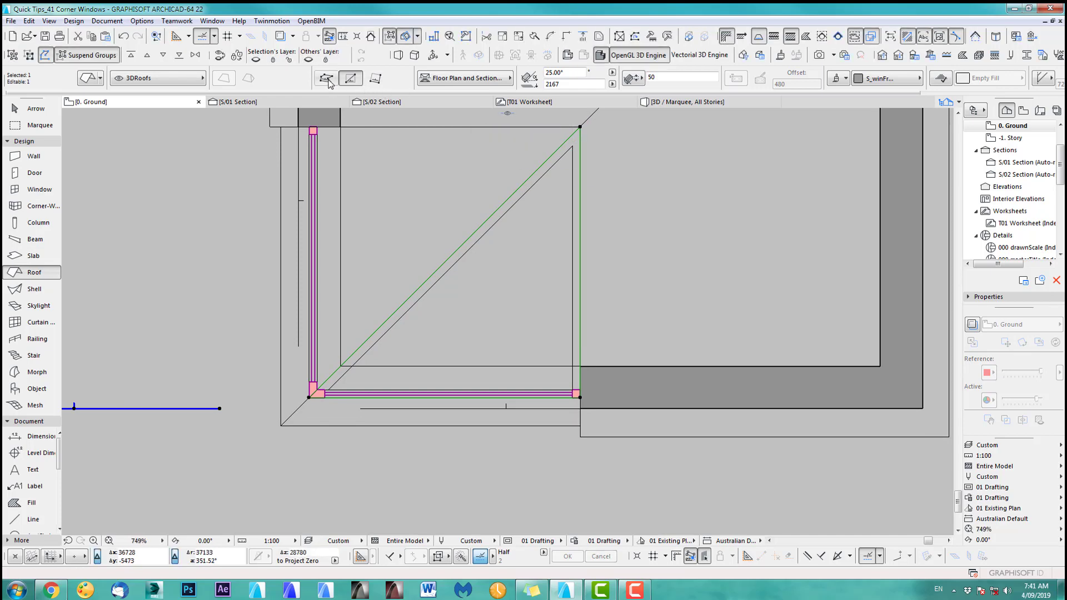
pyautogui.click(573, 145)
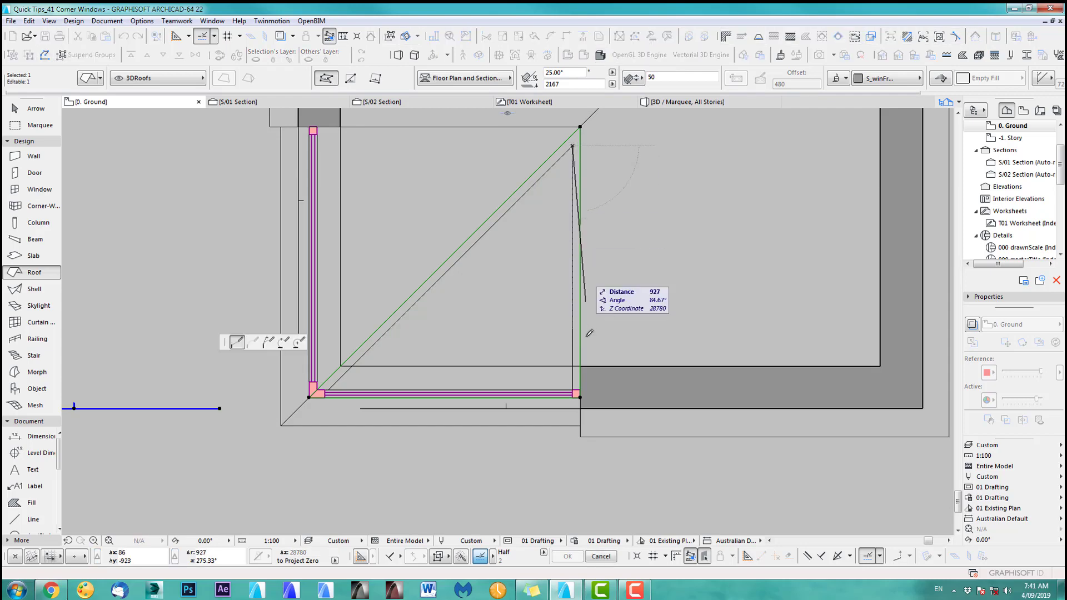
pyautogui.click(328, 391)
pyautogui.doubleClick(573, 145)
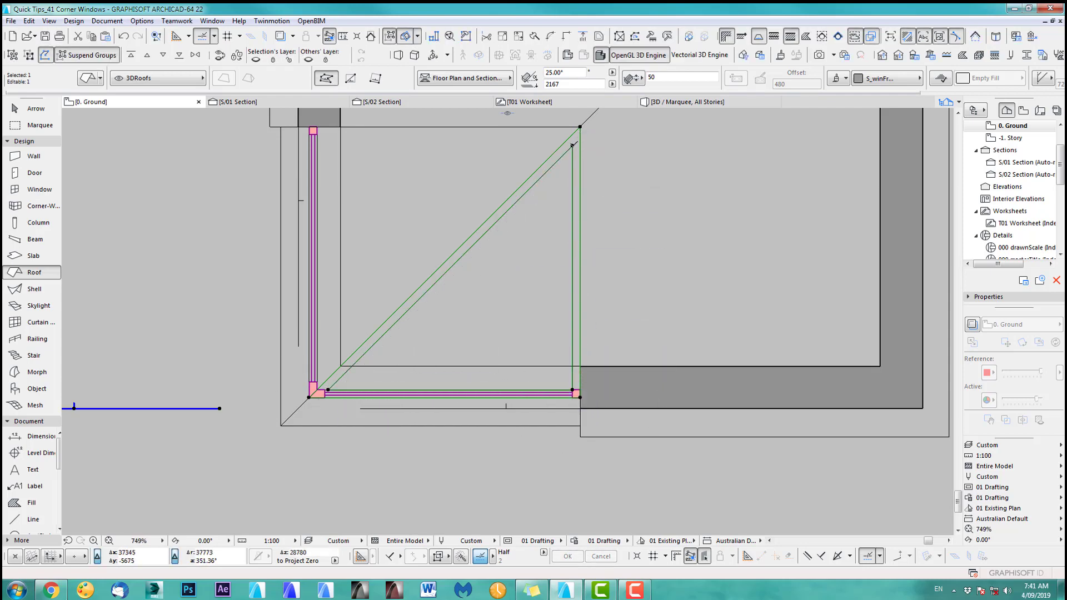
# In the 3D view, set all surfaces of the inner triangular roof above the corner window to Glass1.
pyautogui.press('F3')
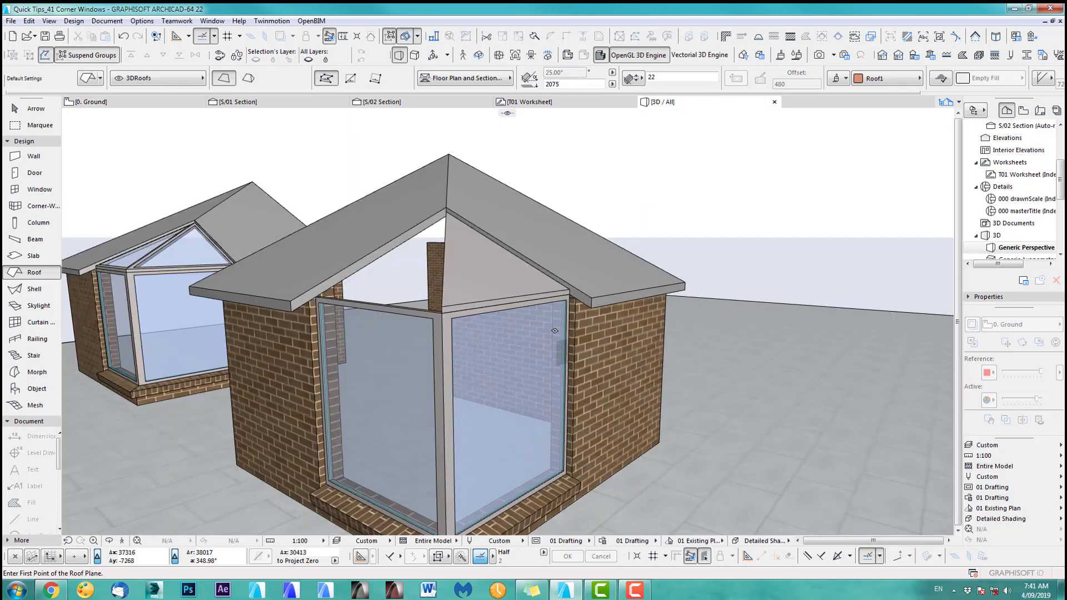
pyautogui.click(48, 110)
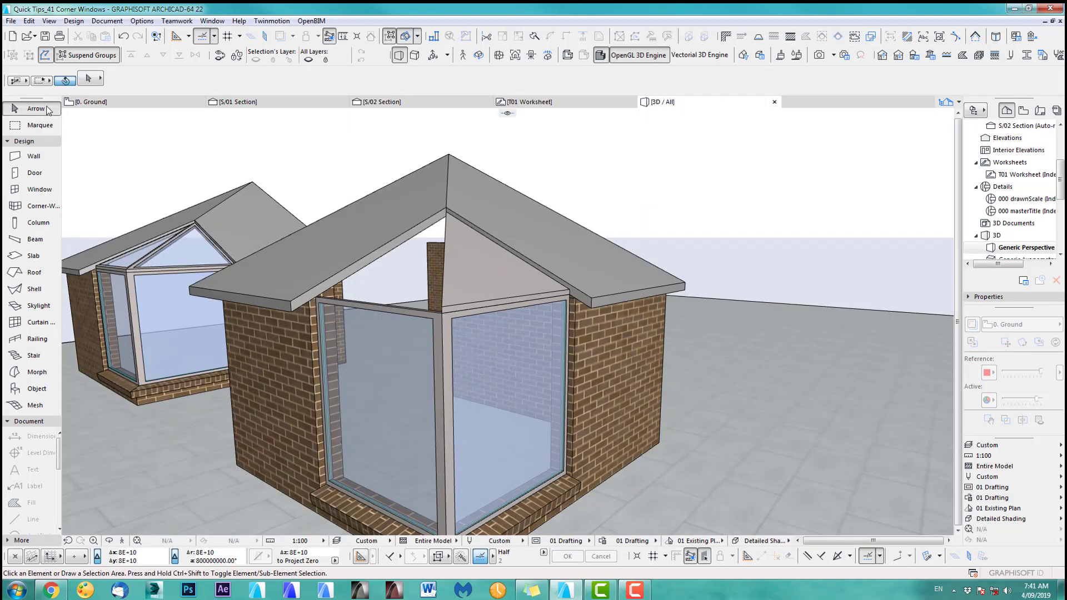
pyautogui.click(471, 264)
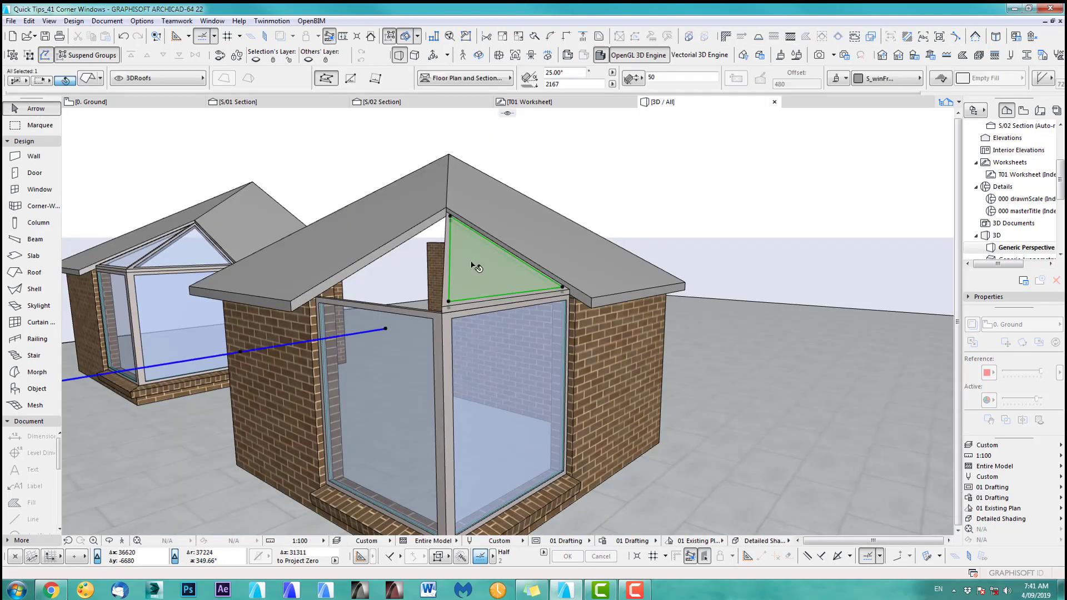
pyautogui.click(839, 79)
pyautogui.click(872, 112)
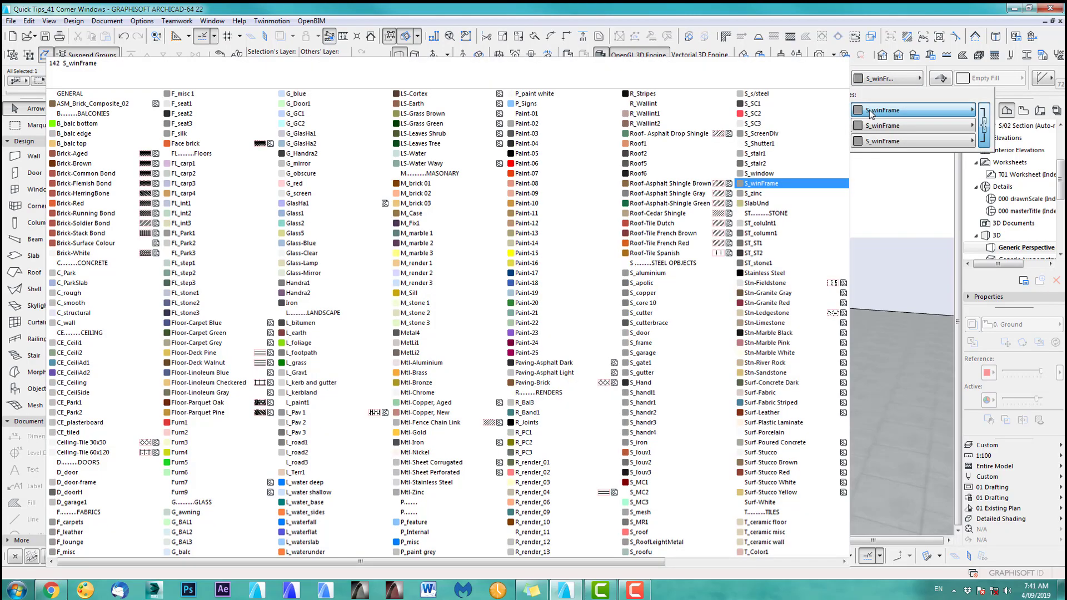
pyautogui.click(299, 214)
pyautogui.scroll(5, 522, 265)
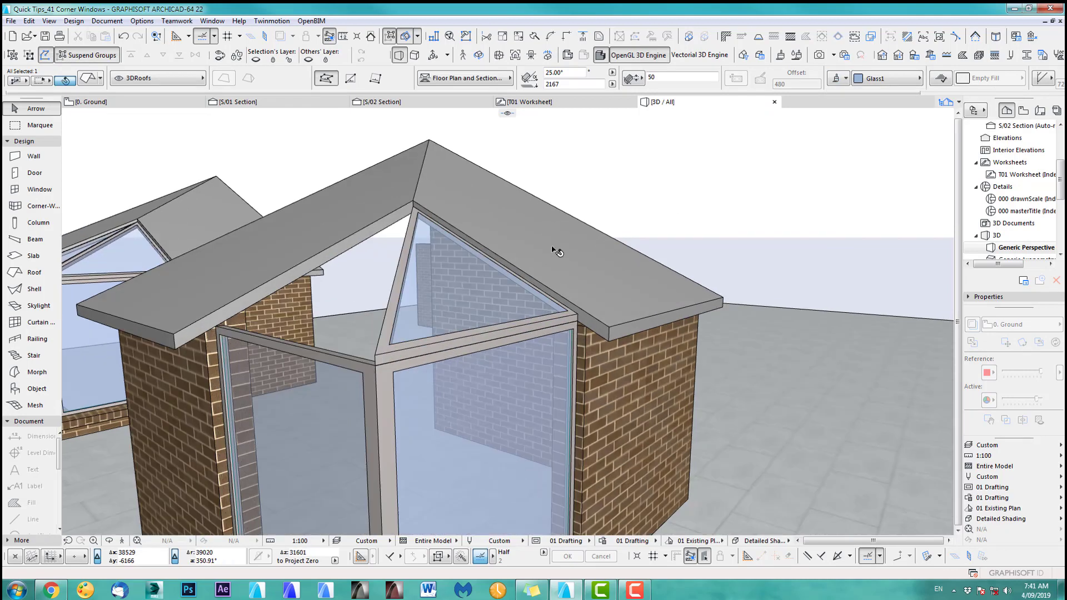
# Set the thickness of the triangular glass roof to 20.
pyautogui.press('Escape')
pyautogui.click(511, 321)
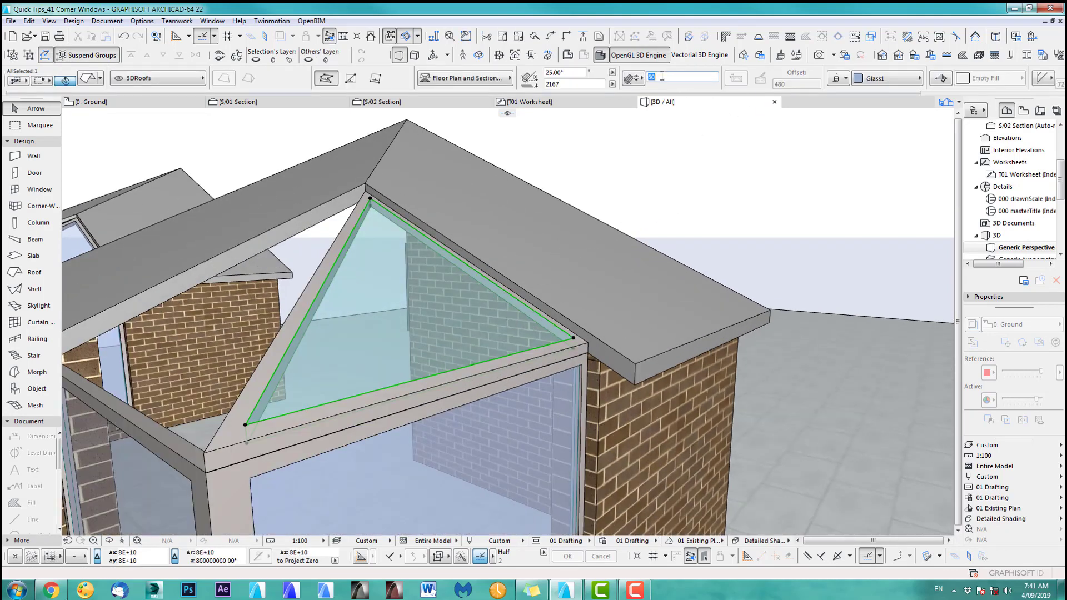
pyautogui.write('20')
pyautogui.press('Return')
# Elevate the triangular glass roof by 15 so it sits within its frame.
pyautogui.keyDown('shift'); pyautogui.moveTo(718, 164); pyautogui.dragTo(639, 240, button='middle'); pyautogui.keyUp('shift')
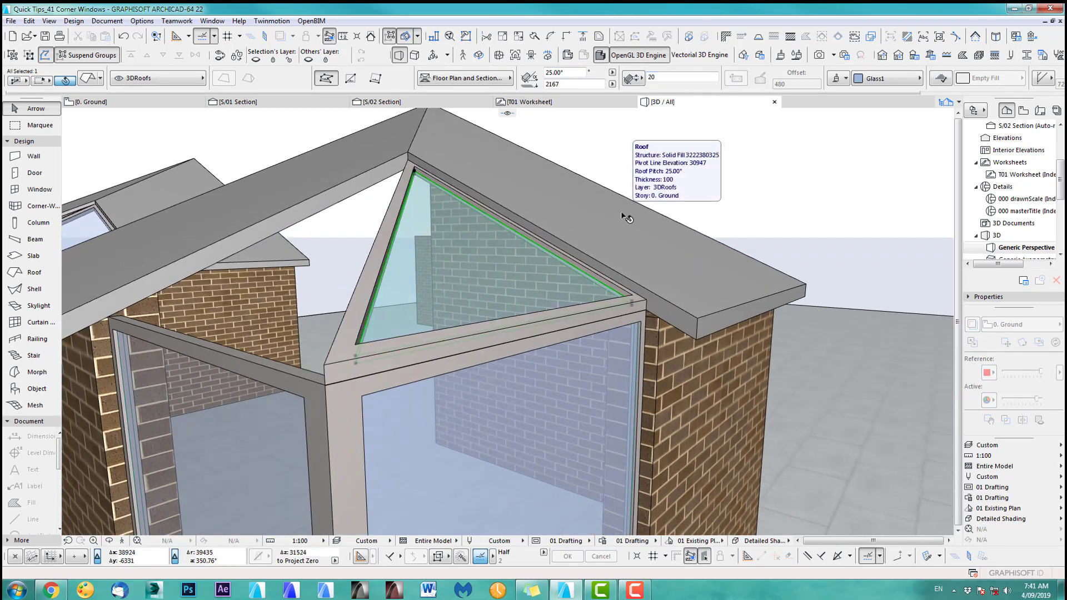
pyautogui.hotkey('ctrl', '9')
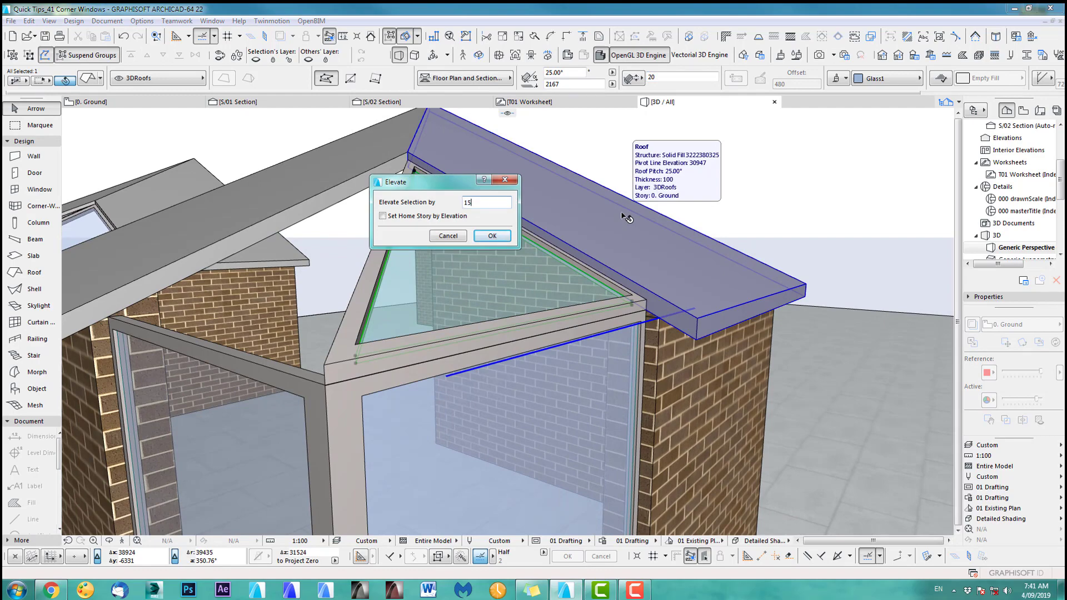
pyautogui.press('Return')
pyautogui.click(798, 235)
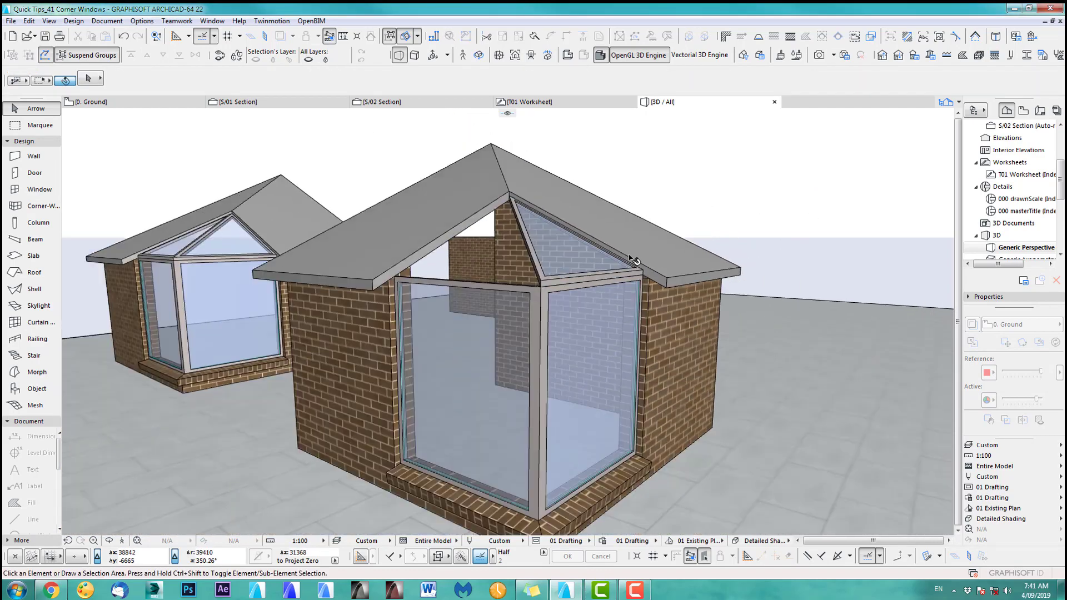
# Group the triangular frame roof with its glass panel.
pyautogui.moveTo(602, 274); pyautogui.dragTo(411, 289, button='middle')
pyautogui.scroll(3, 476, 267)
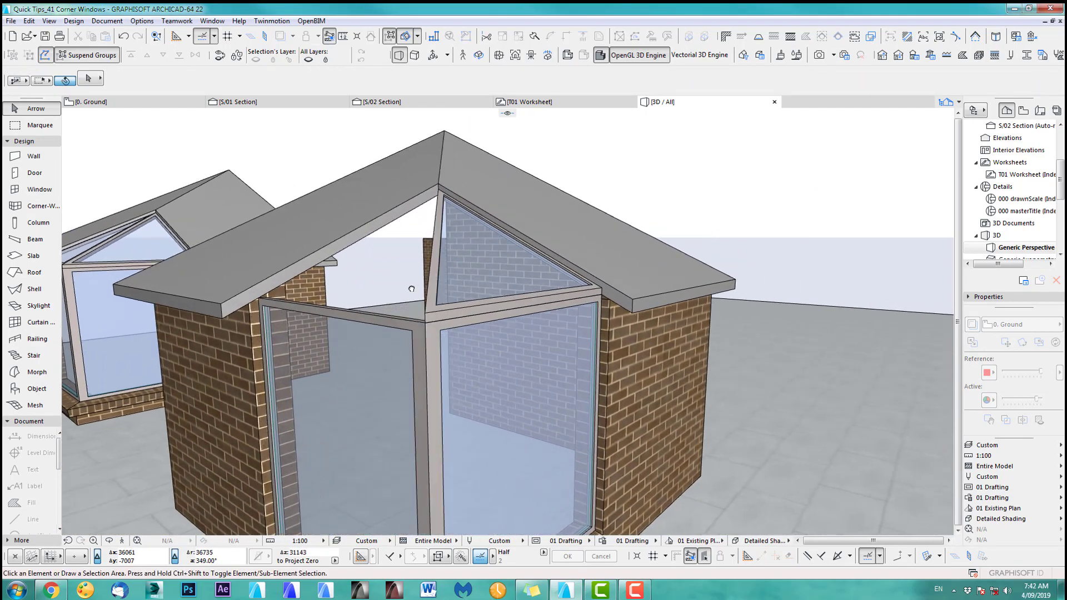
pyautogui.click(444, 299)
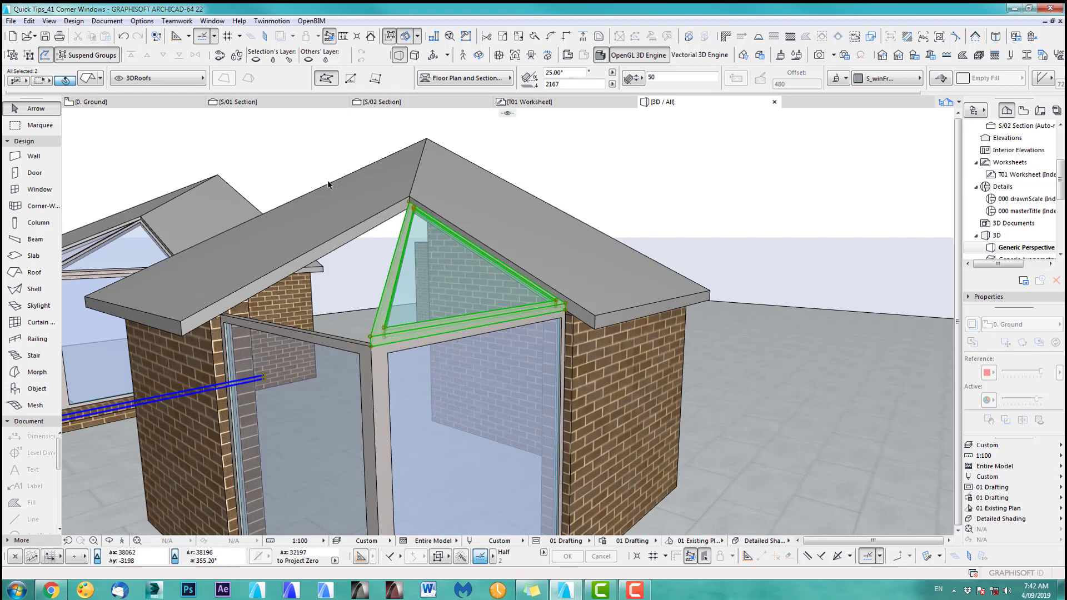
# In the ground floor plan, mirror a copy of the triangular frame across the diagonal roof line from the window corner.
pyautogui.press('F2')
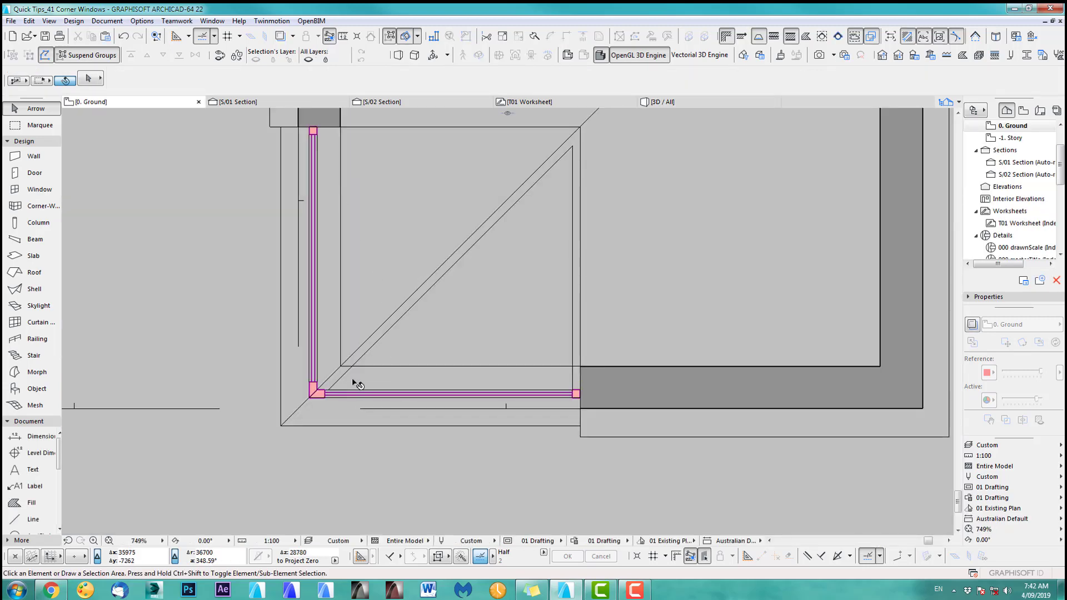
pyautogui.click(330, 383)
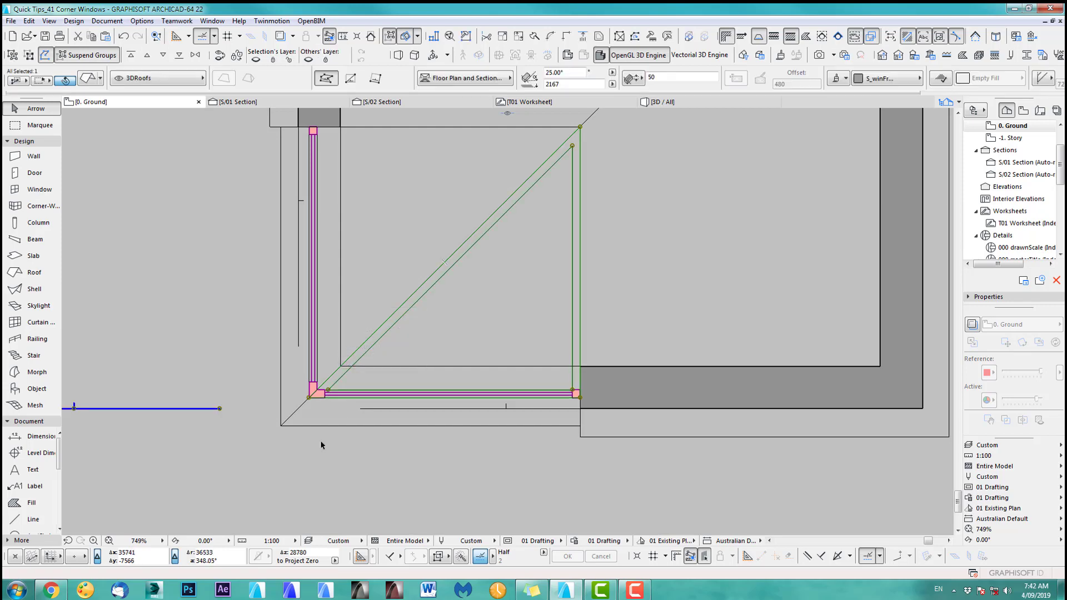
pyautogui.moveTo(321, 440); pyautogui.dragTo(361, 445, button='middle')
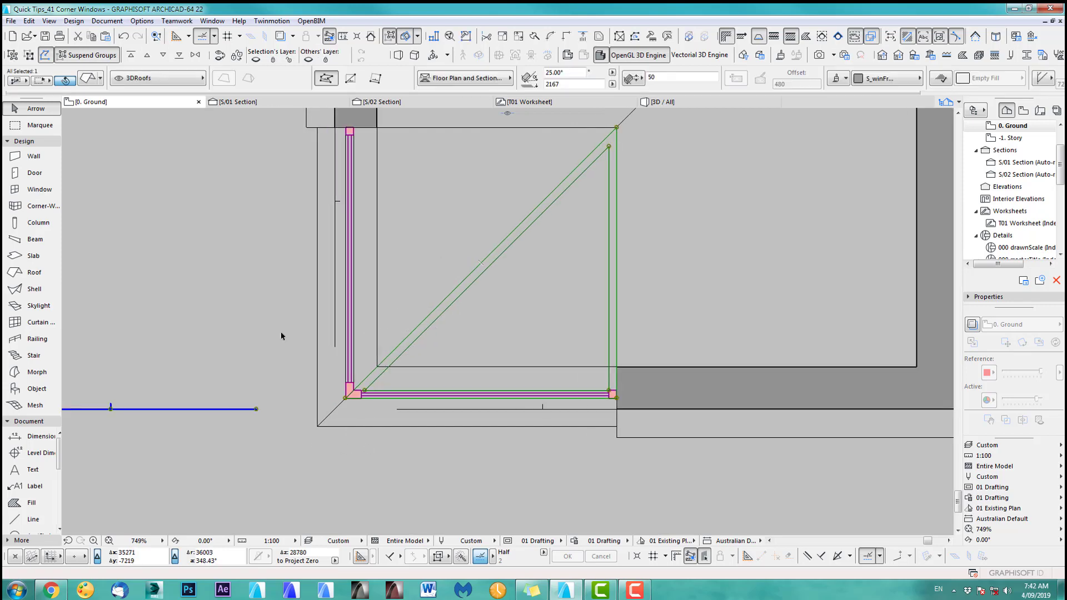
pyautogui.click(29, 20)
pyautogui.moveTo(72, 226)
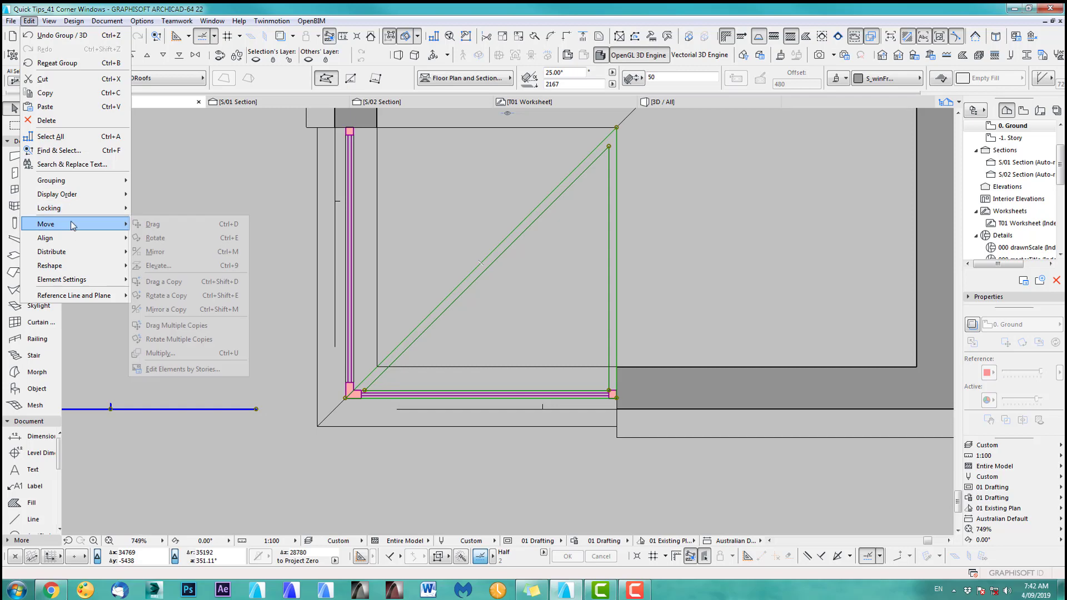
pyautogui.click(167, 309)
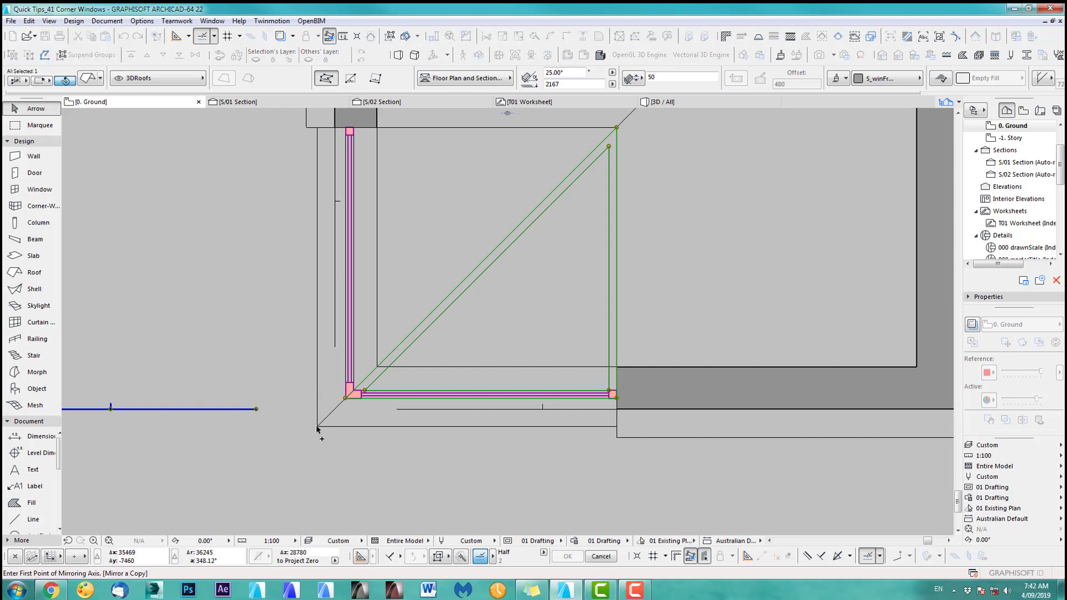
pyautogui.click(346, 398)
pyautogui.click(387, 356)
pyautogui.click(254, 330)
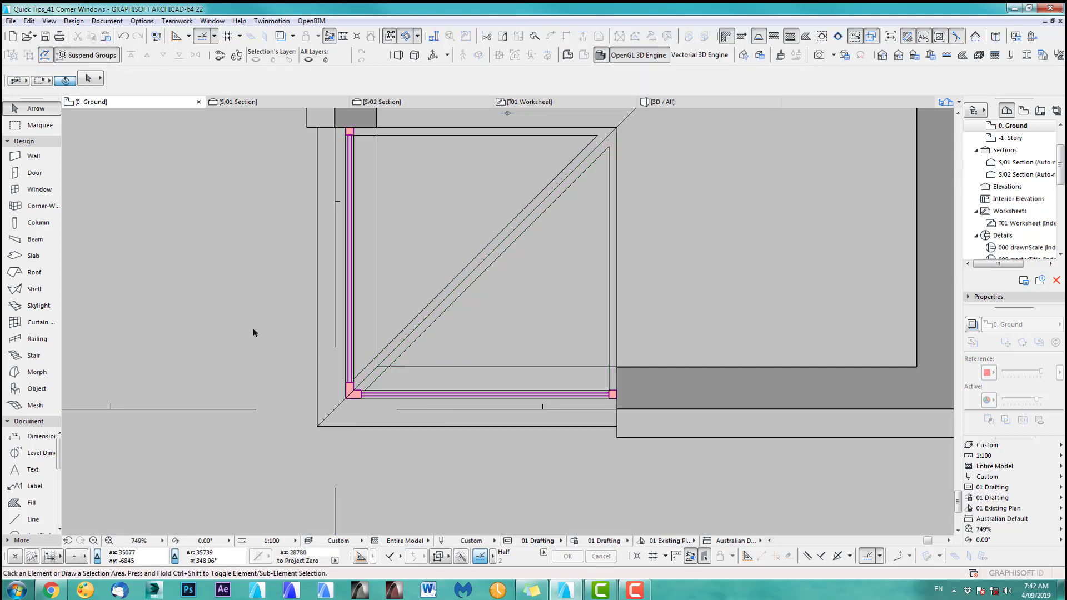
# Check the mirrored frame in the 3D view and undo the mirrored copy.
pyautogui.press('F3')
pyautogui.press('Escape')
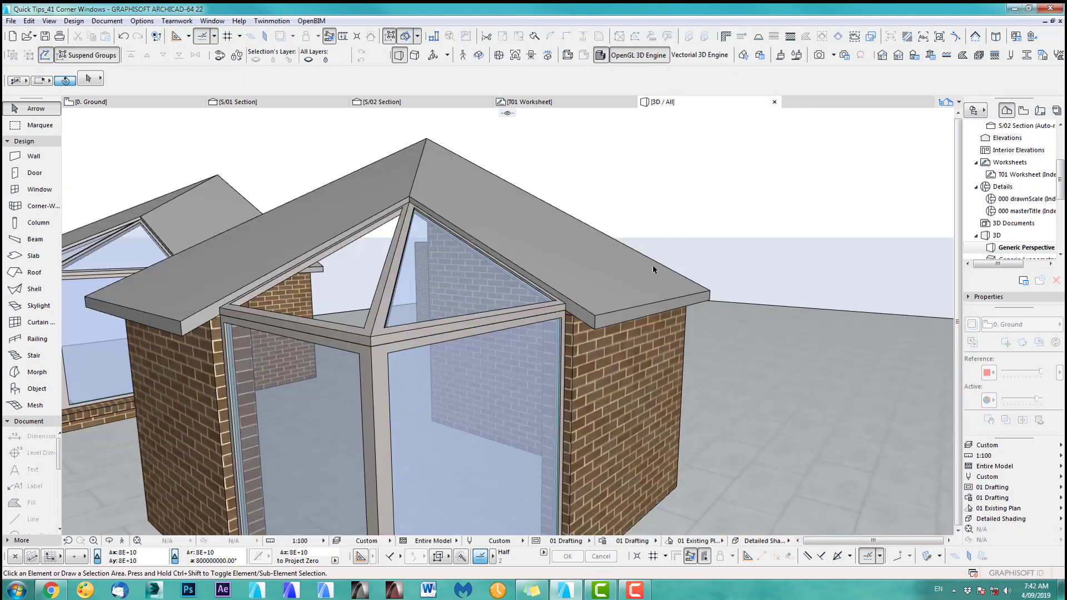
pyautogui.scroll(-3, 653, 265)
pyautogui.keyDown('shift'); pyautogui.moveTo(645, 311); pyautogui.dragTo(581, 378, button='middle'); pyautogui.keyUp('shift')
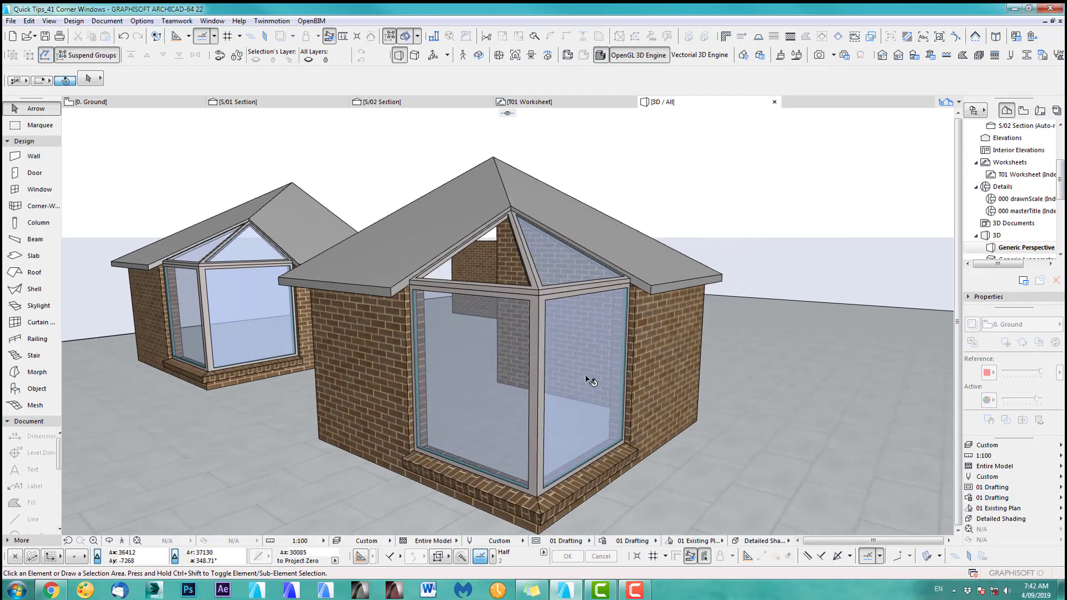
pyautogui.hotkey('ctrl', 'z')
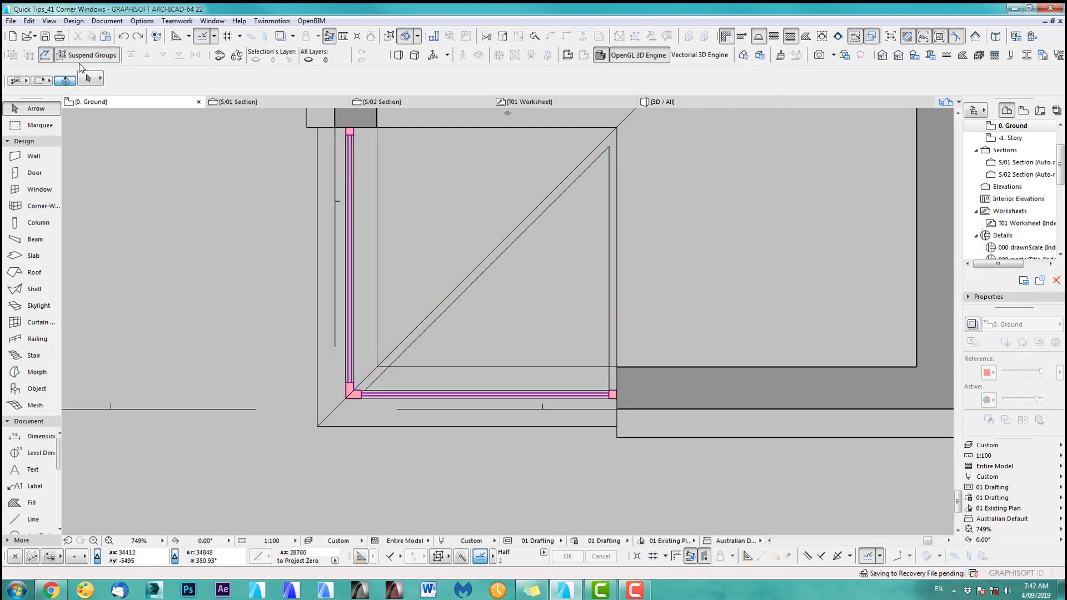
# Turn off group suspension and mirror a copy of the grouped triangular frame and glass across the diagonal roof line.
pyautogui.click(383, 361)
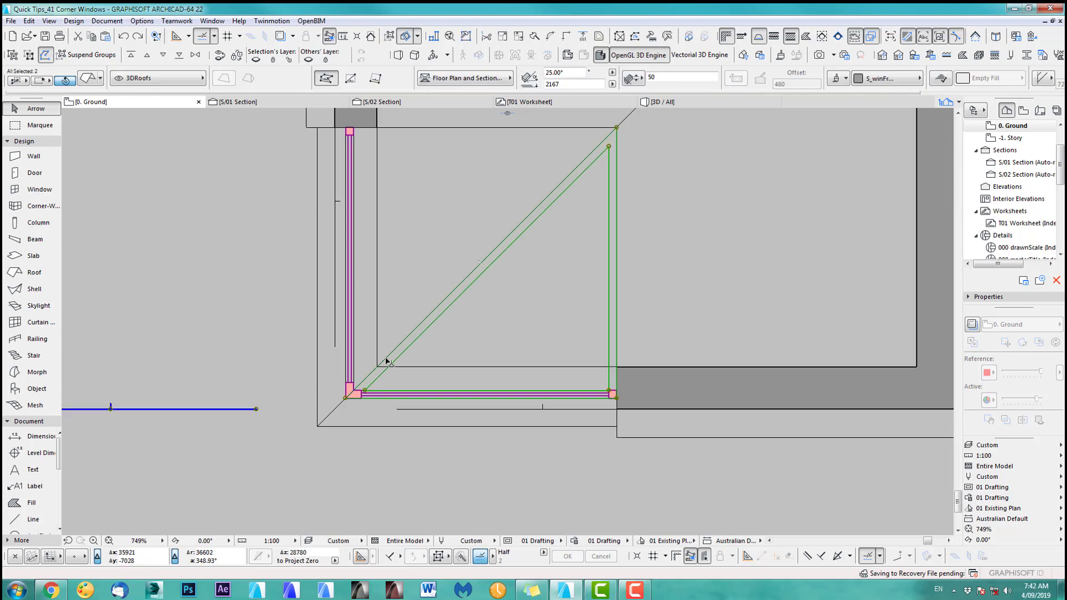
pyautogui.click(29, 21)
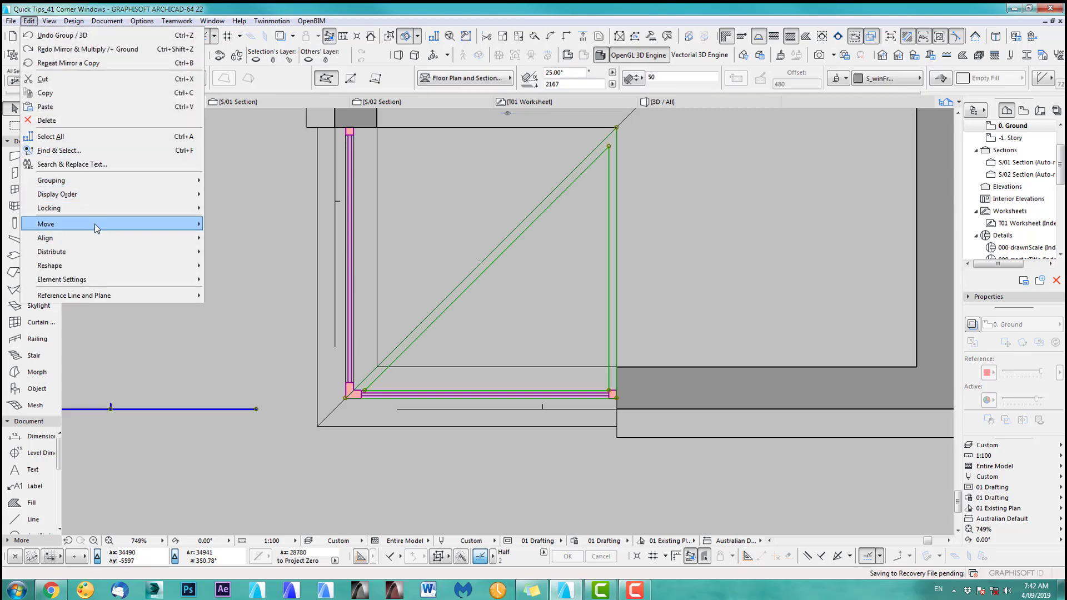
pyautogui.moveTo(95, 225)
pyautogui.click(239, 310)
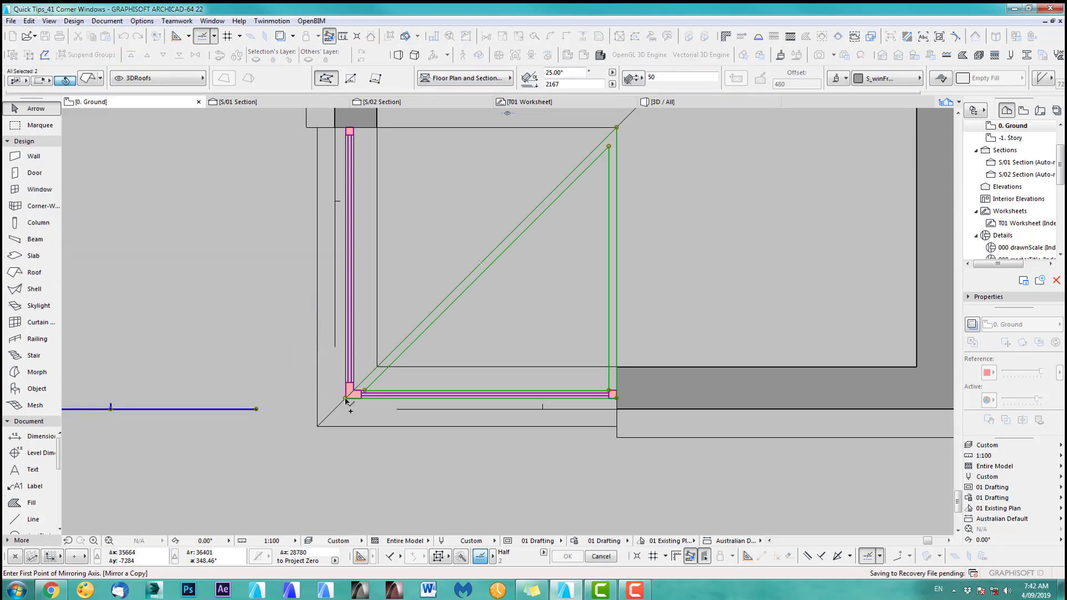
pyautogui.click(345, 398)
pyautogui.click(361, 384)
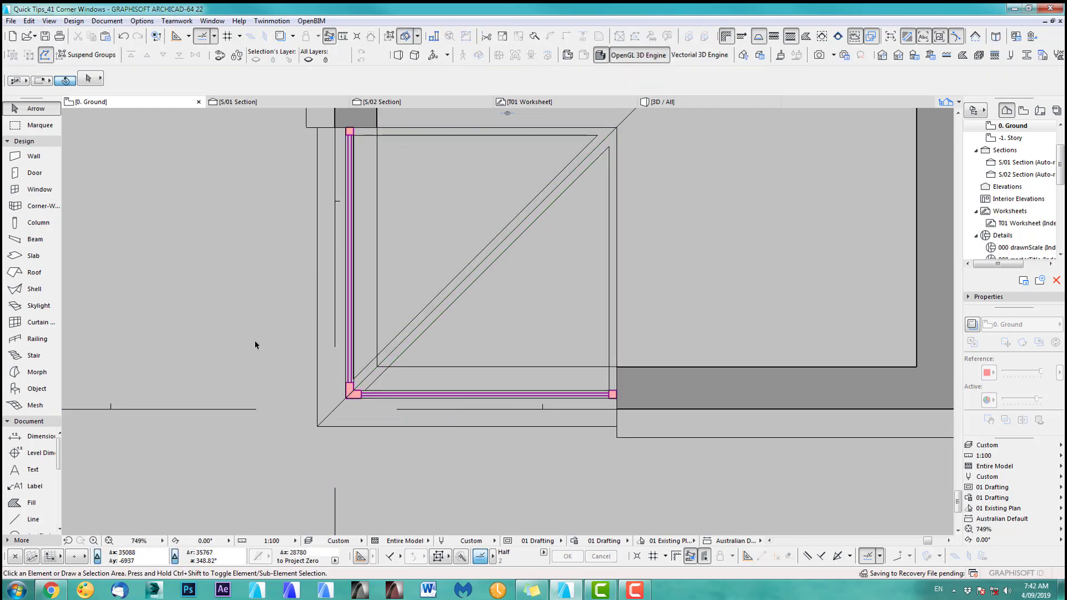
pyautogui.press('F3')
# In the ground floor plan with groups suspended, reposition the mirrored frame roof's pivot line beside the vertical run of the corner window.
pyautogui.press('F2')
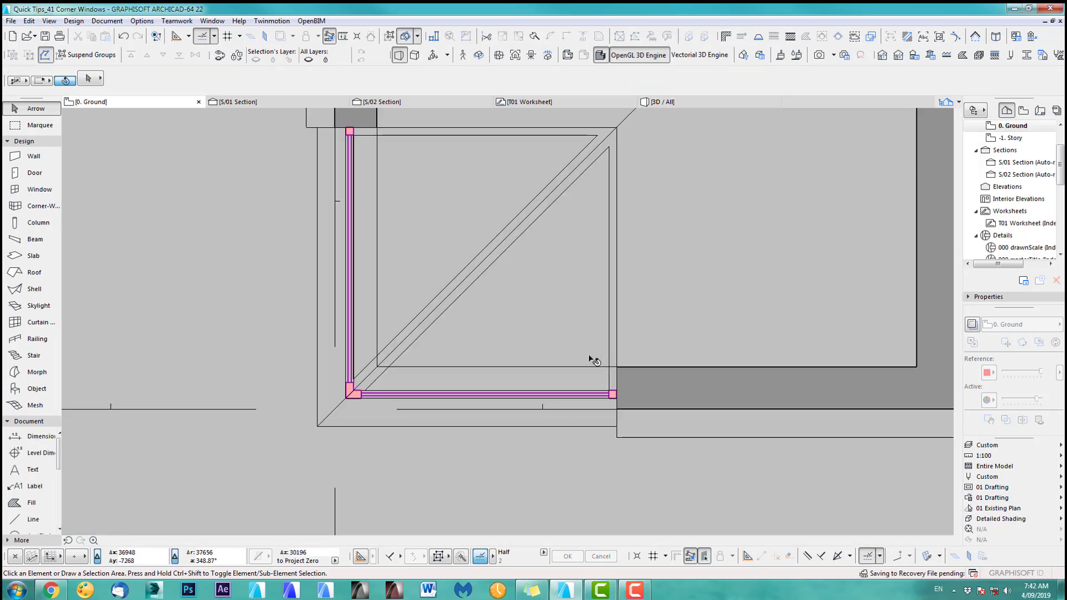
pyautogui.scroll(-2, 593, 360)
pyautogui.scroll(-2, 373, 346)
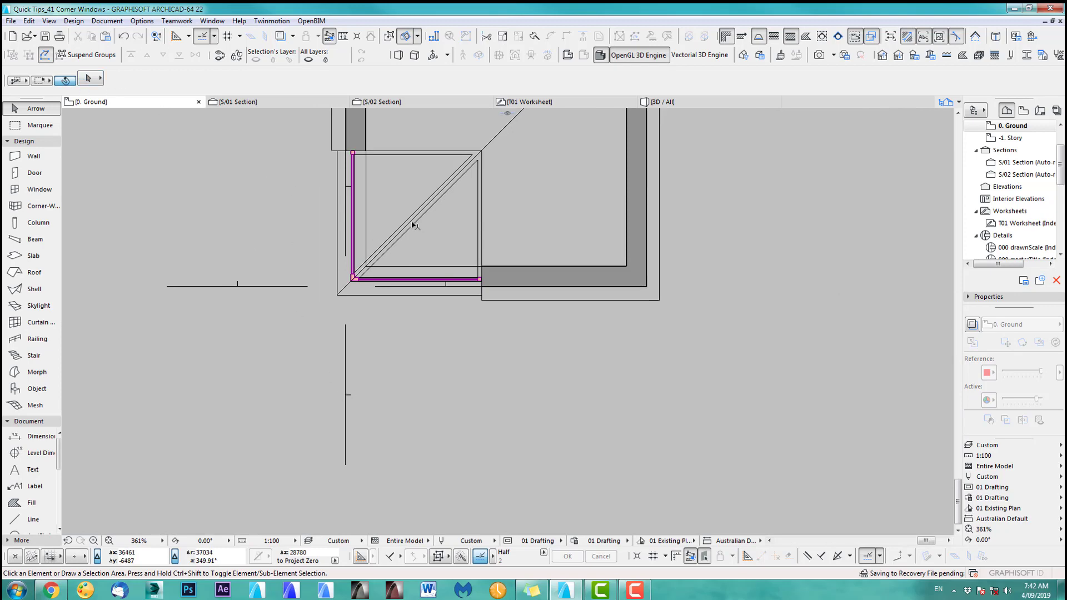
pyautogui.moveTo(412, 222); pyautogui.dragTo(430, 242, button='middle')
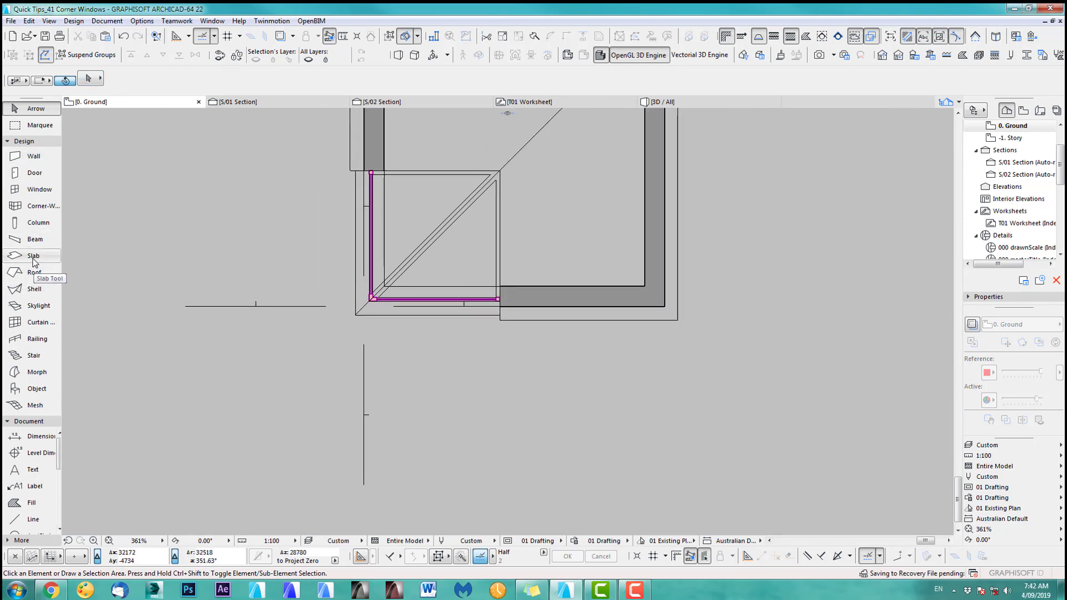
pyautogui.click(38, 272)
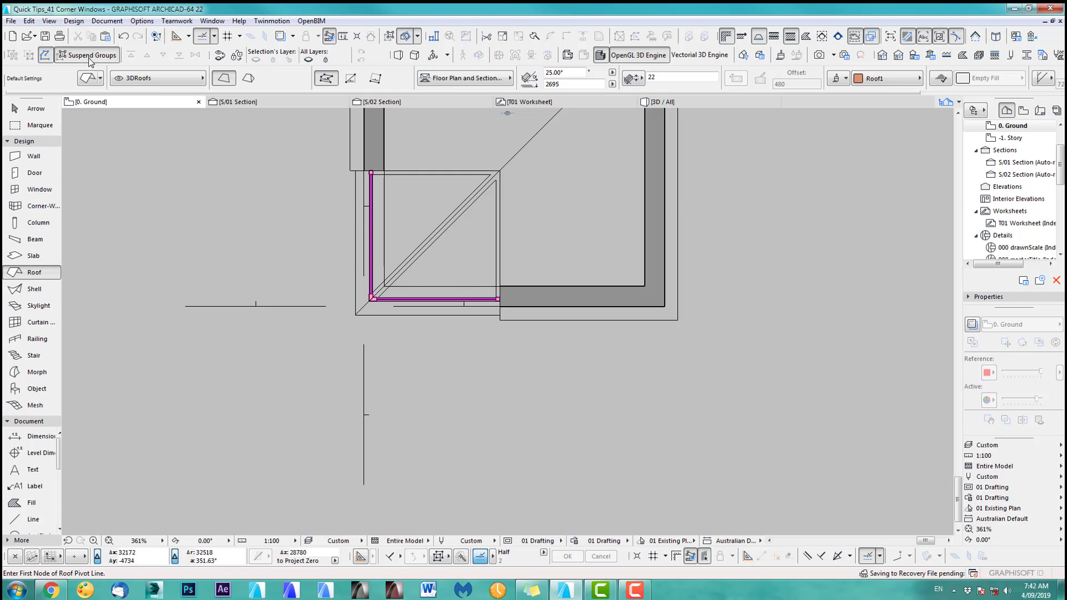
pyautogui.keyDown('shift'); pyautogui.click(434, 247); pyautogui.keyUp('shift')
pyautogui.click(364, 414)
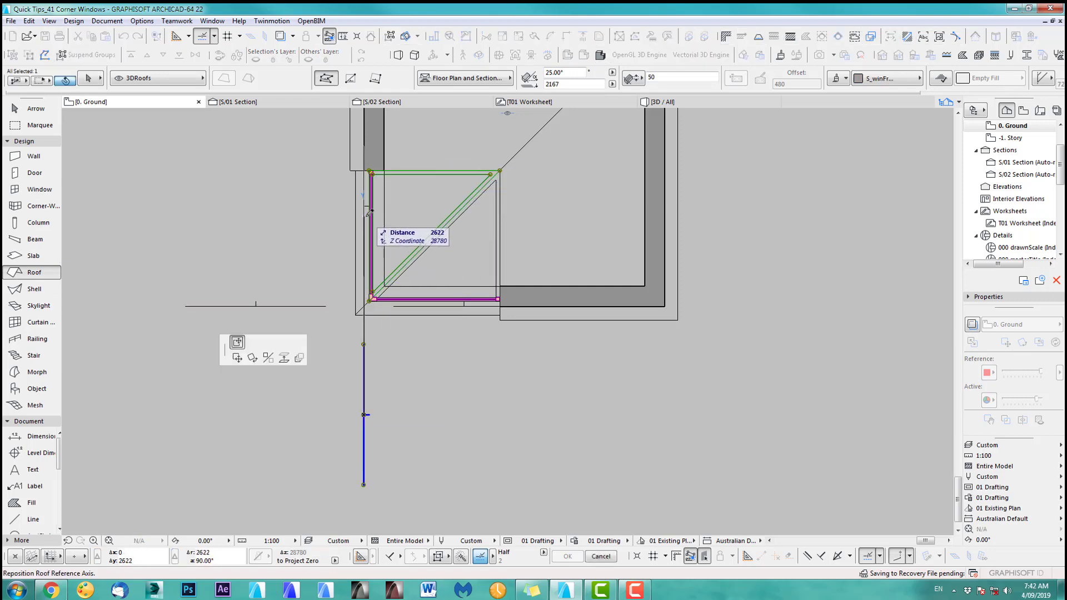
pyautogui.click(364, 217)
pyautogui.press('Escape')
# Try repositioning the mirrored glass roof's pivot line beside the vertical window run, and undo the change.
pyautogui.keyDown('shift'); pyautogui.click(364, 414); pyautogui.keyUp('shift')
pyautogui.click(364, 414)
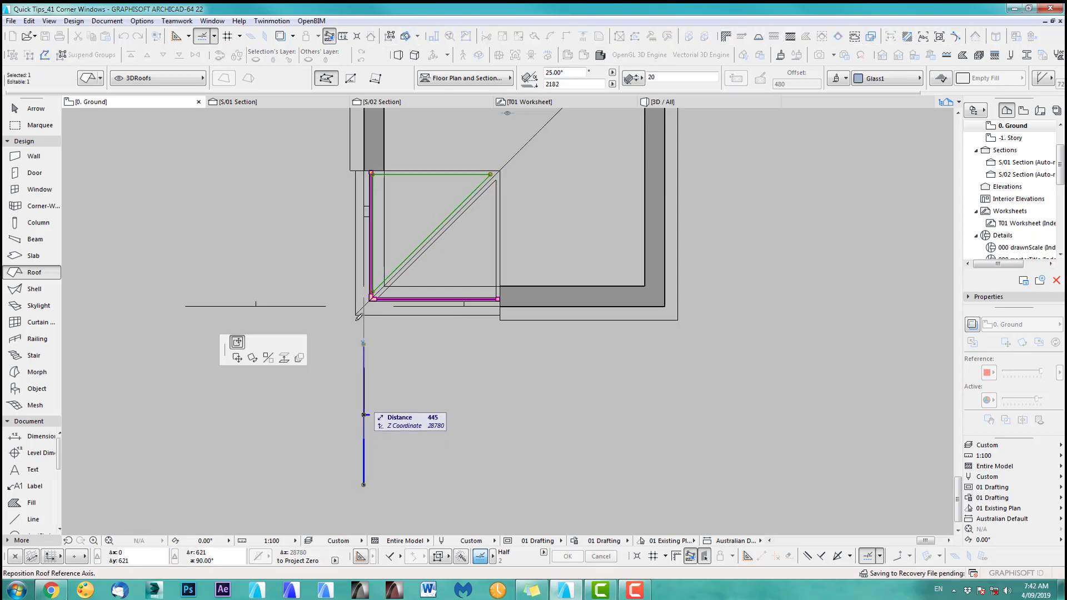
pyautogui.click(364, 221)
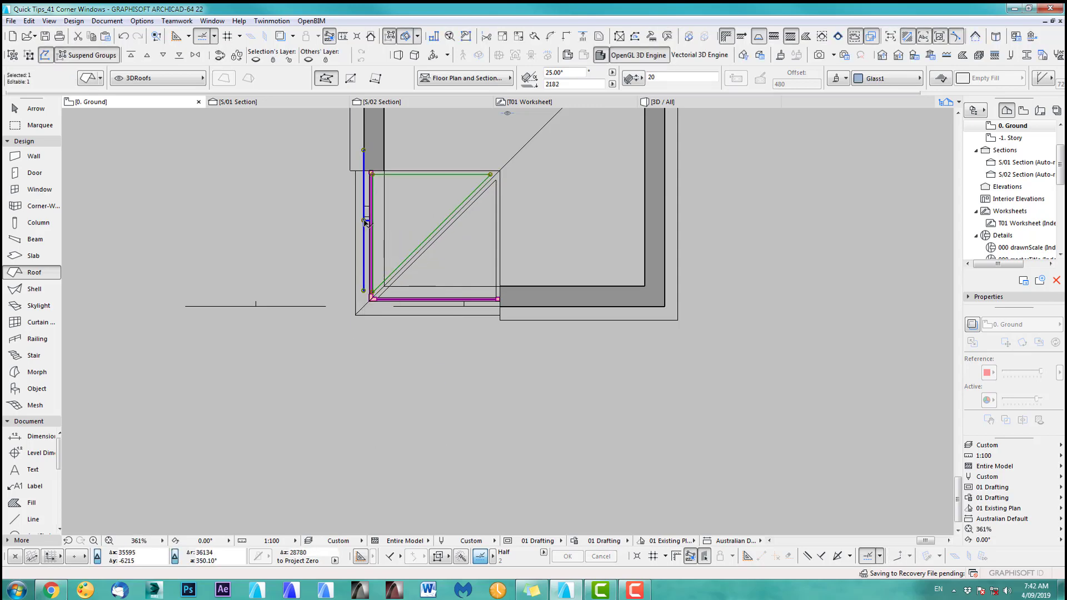
pyautogui.click(364, 220)
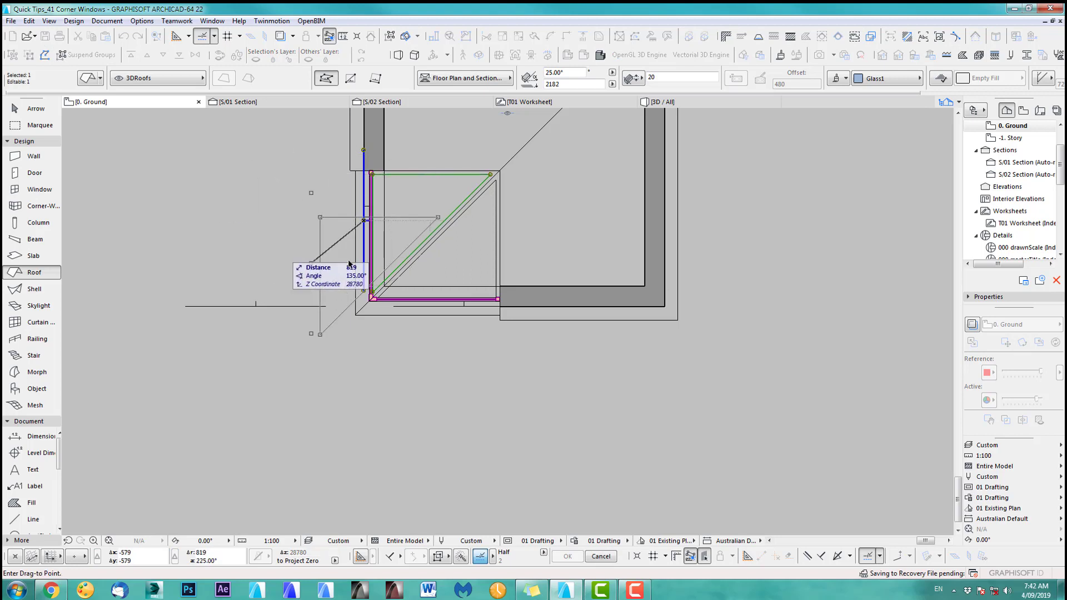
pyautogui.press('Escape')
pyautogui.hotkey('ctrl', 'z')
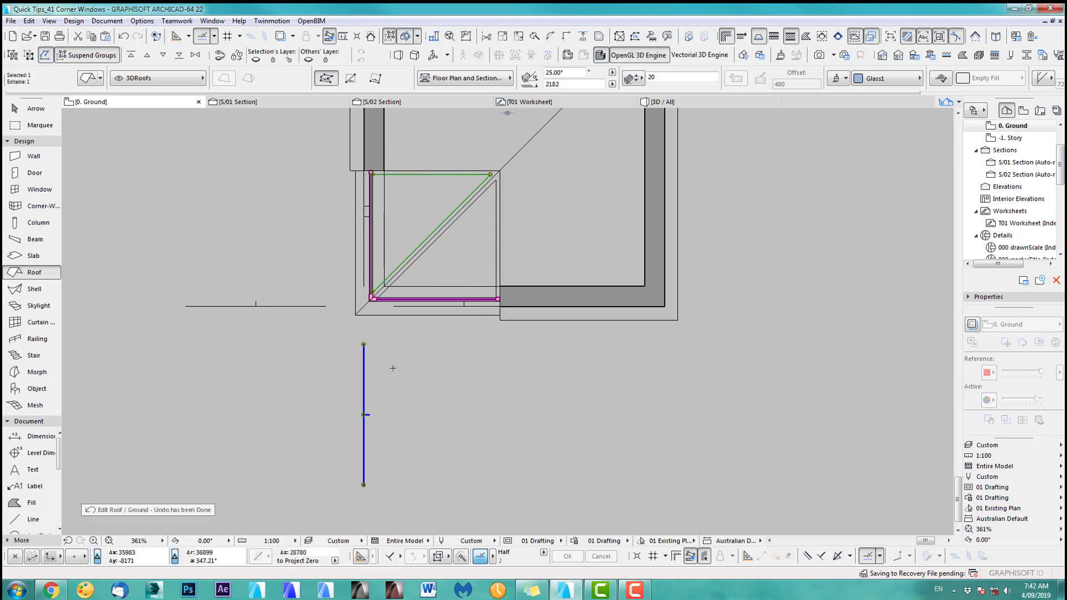
# Reposition the mirrored glass roof's pivot line horizontally outward, away from the building, and deselect the roof.
pyautogui.click(364, 414)
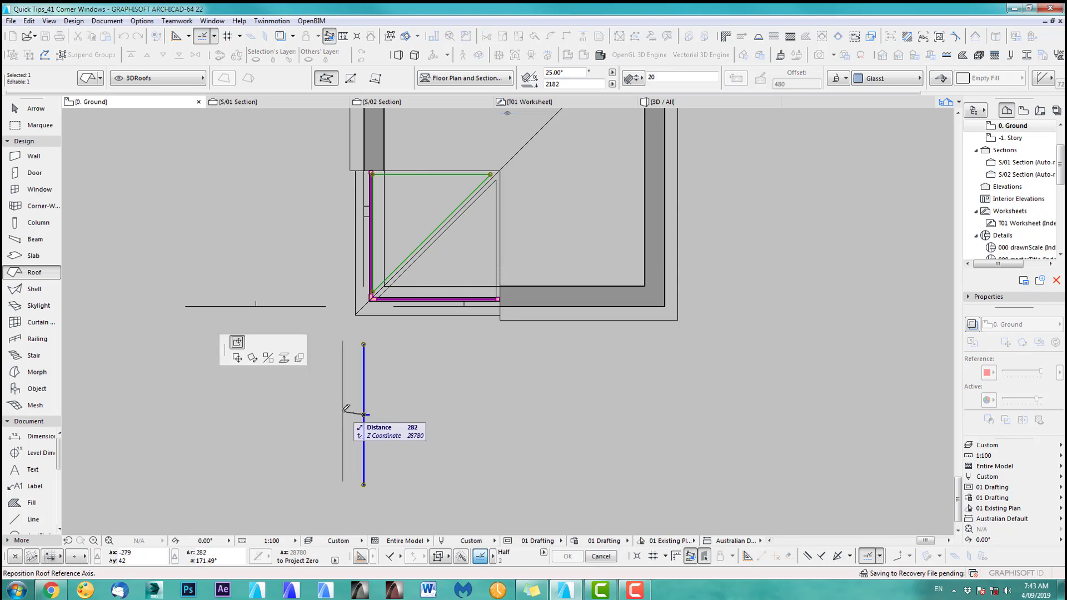
pyautogui.click(270, 414)
pyautogui.press('Escape')
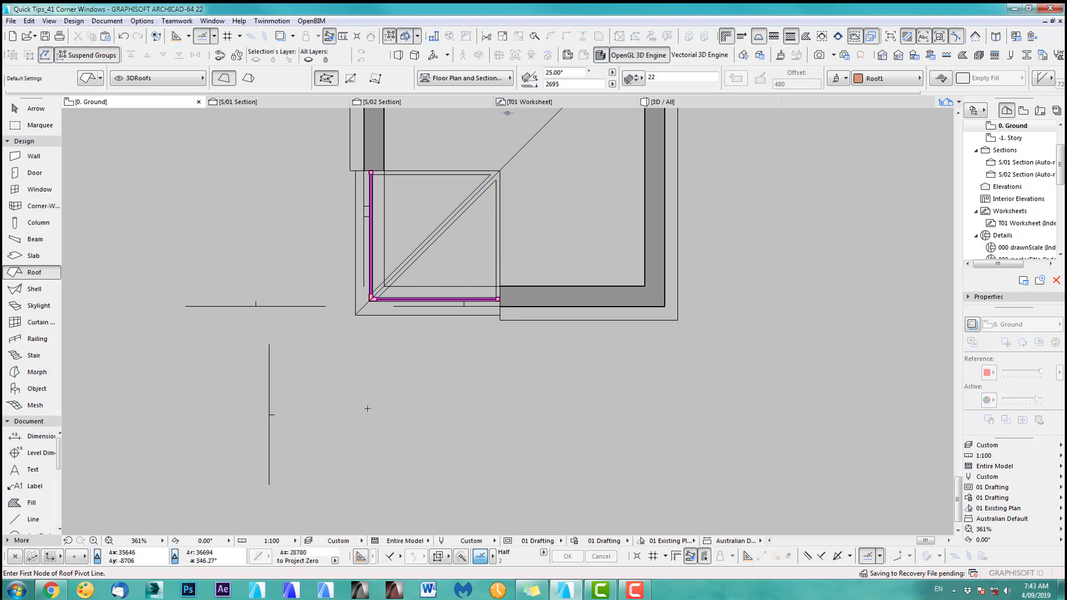
# Check the mirrored frame and glass panels above the corner window in the 3D view.
pyautogui.press('F3')
pyautogui.moveTo(471, 216); pyautogui.dragTo(420, 239, button='middle')
pyautogui.keyDown('shift'); pyautogui.moveTo(226, 427); pyautogui.dragTo(211, 430, button='middle'); pyautogui.keyUp('shift')
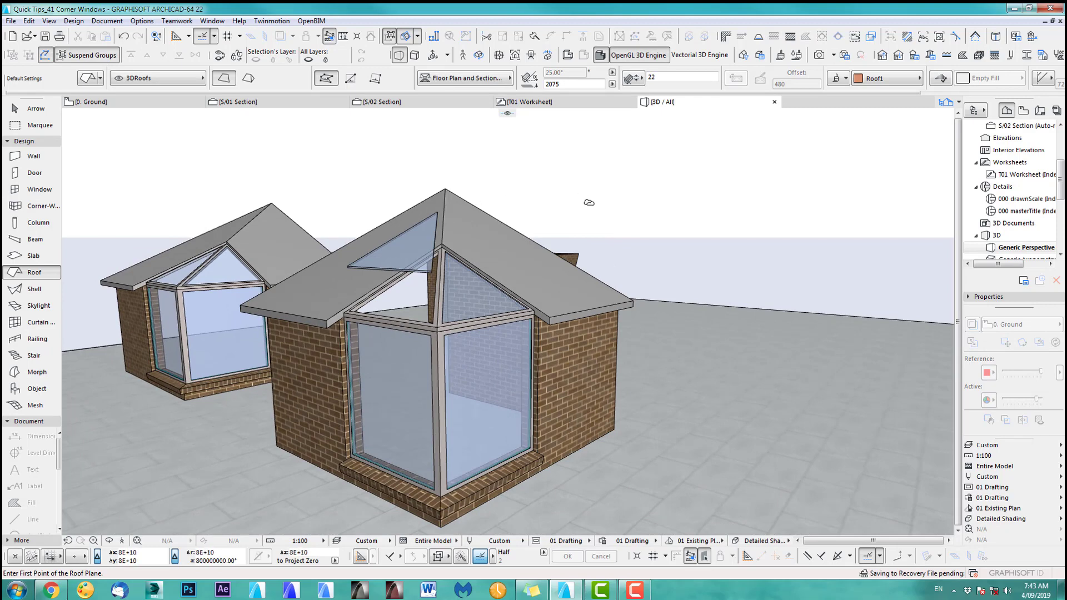
# In the ground floor plan, undo the latest pivot line edits and the mirrored copy, and redo the mirroring.
pyautogui.press('F2')
pyautogui.hotkey('ctrl', 'z')
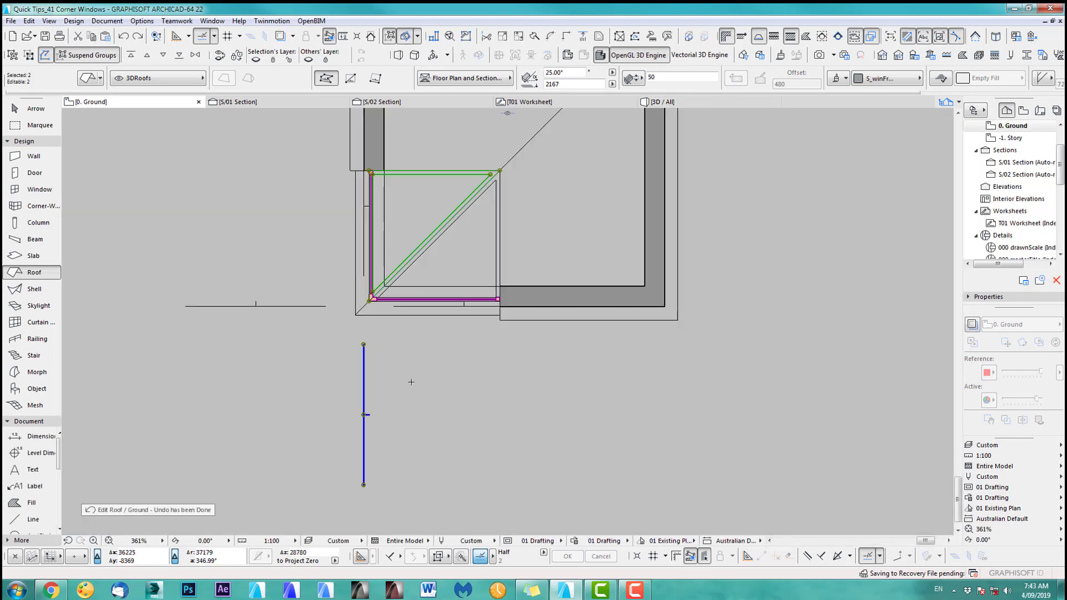
pyautogui.hotkey('ctrl', 'z')
pyautogui.hotkey('ctrl', 'z')
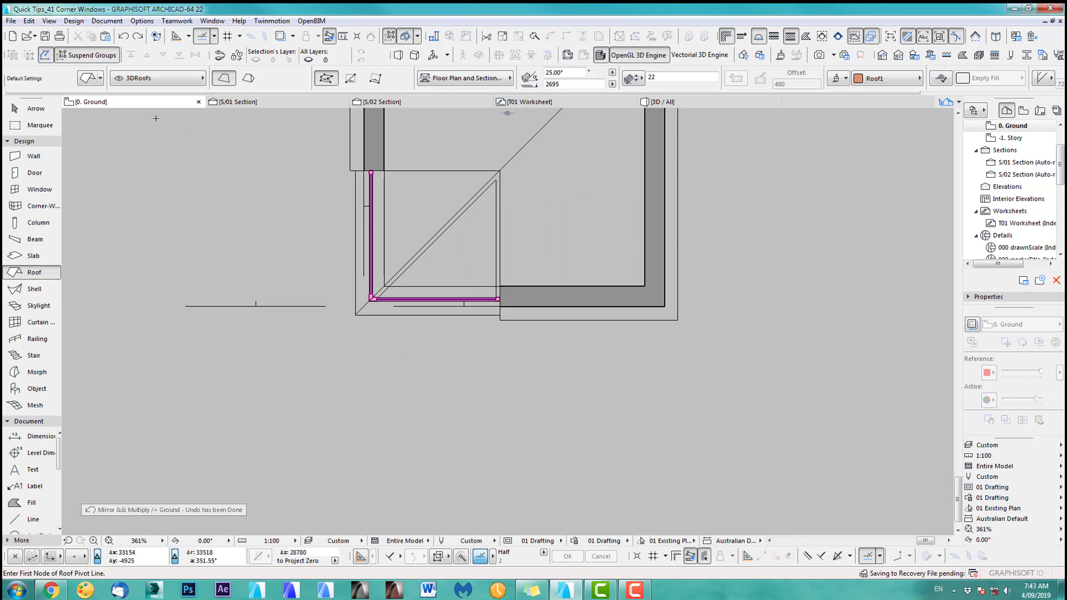
pyautogui.hotkey('ctrl', 'shift', 'z')
pyautogui.hotkey('ctrl', 'shift', 'z')
# Delete the practice gable-roofed building and its loose pivot lines below the row of models by enclosing them in a marquee.
pyautogui.scroll(-5, 280, 398)
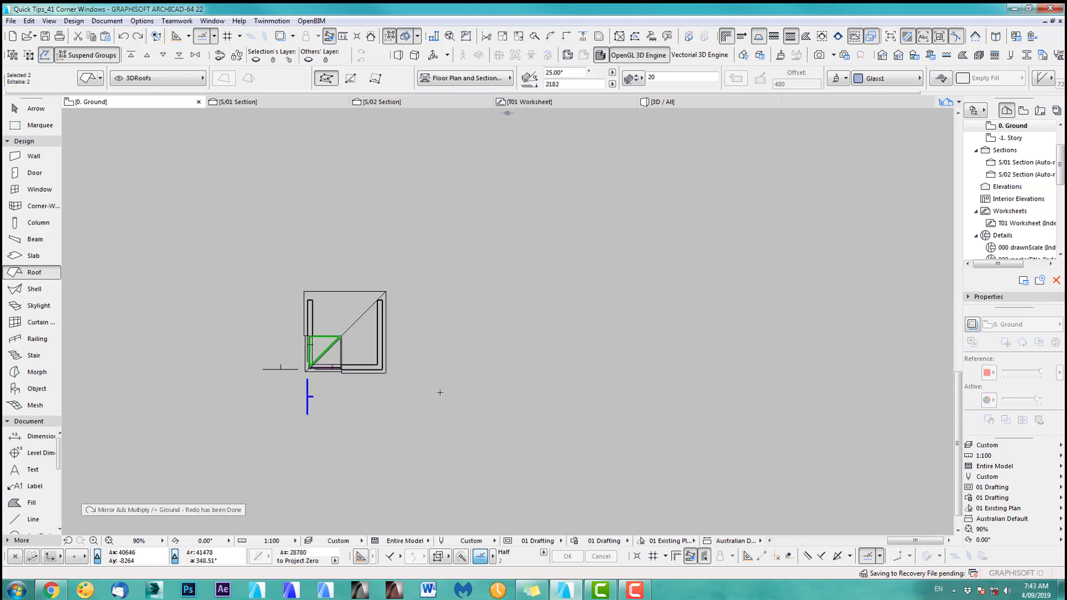
pyautogui.scroll(-1, 440, 392)
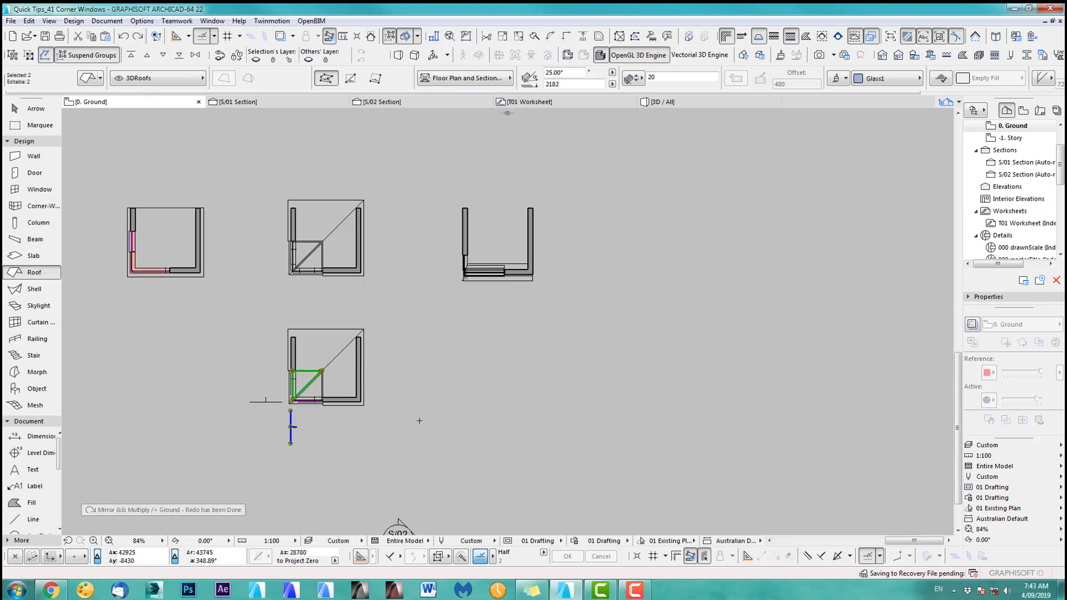
pyautogui.click(49, 126)
pyautogui.click(390, 457)
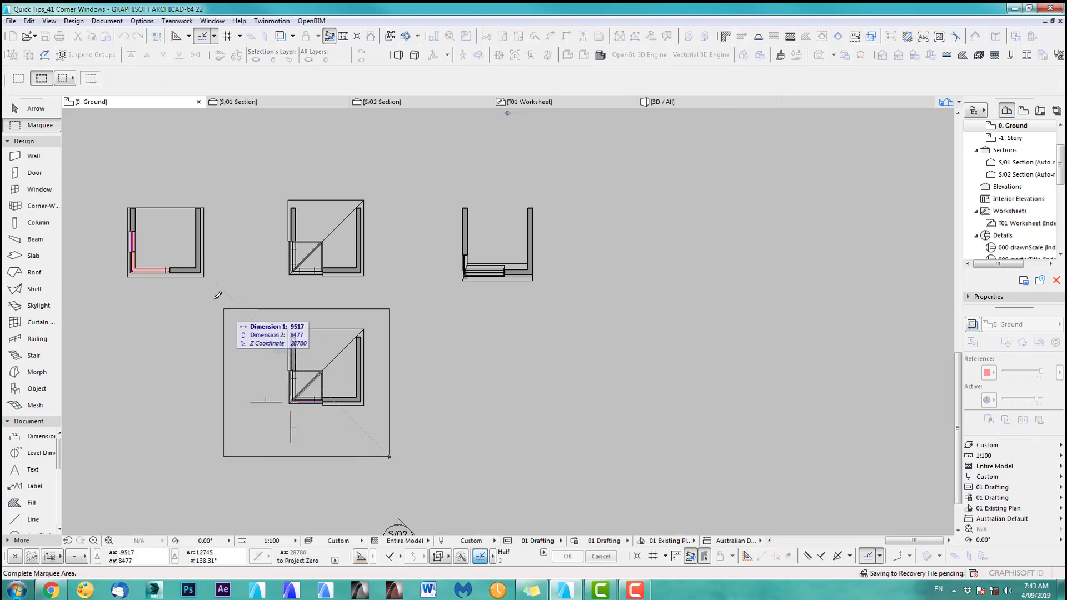
pyautogui.click(214, 299)
# Enclose the slanted-wall building in a marquee and place a copy of it directly below the original.
pyautogui.moveTo(363, 356); pyautogui.dragTo(331, 324, button='middle')
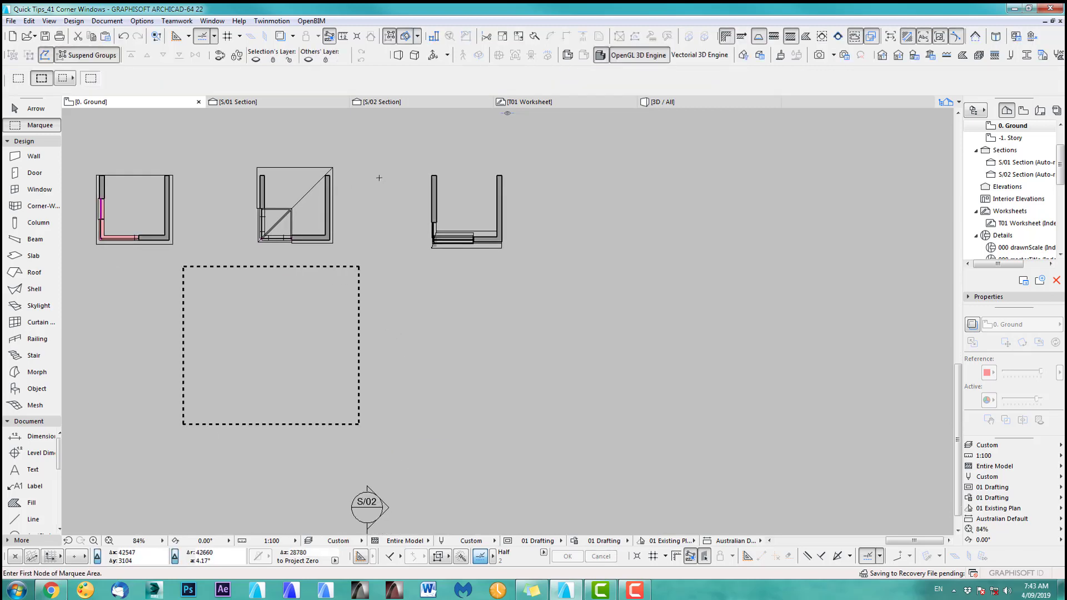
pyautogui.click(389, 161)
pyautogui.click(516, 254)
pyautogui.hotkey('ctrl', 'shift', 'd')
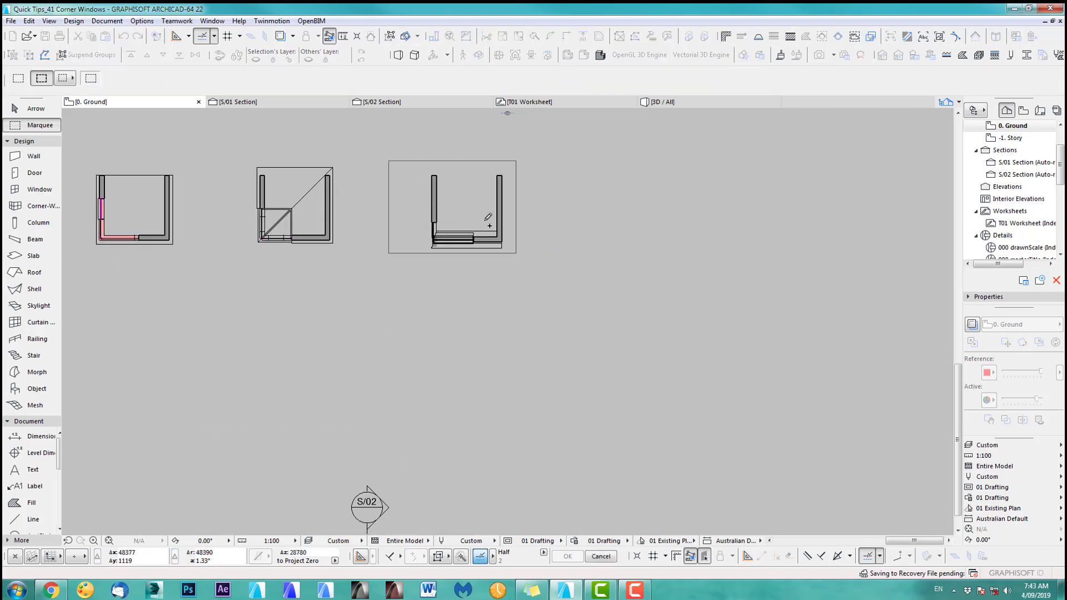
pyautogui.click(489, 210)
pyautogui.click(490, 341)
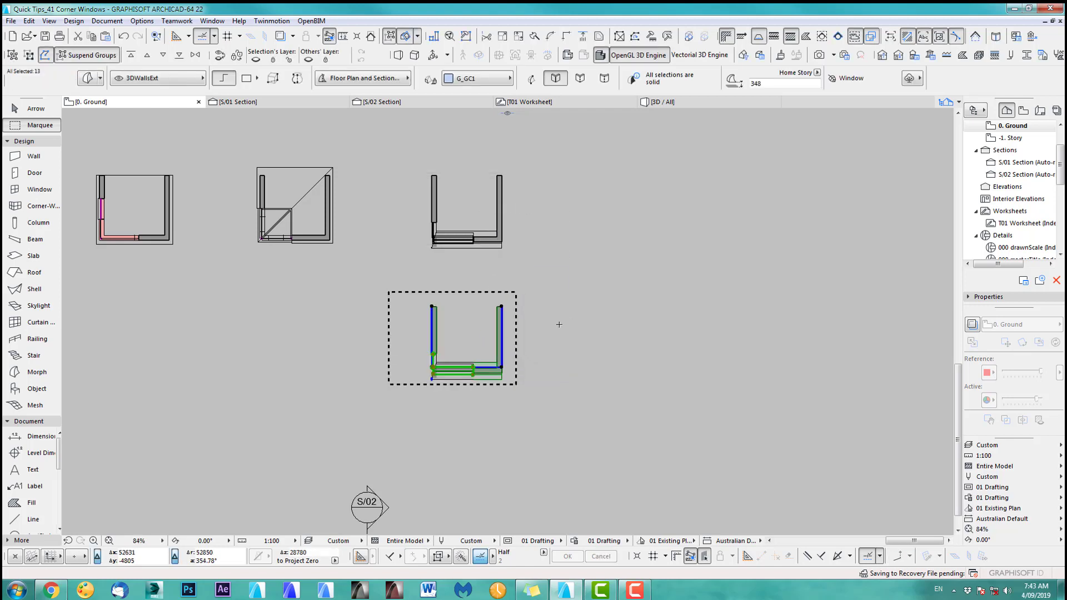
# Enclose both slanted-wall buildings in one marquee and show only that area in 3D, examining their corner windows.
pyautogui.click(404, 153)
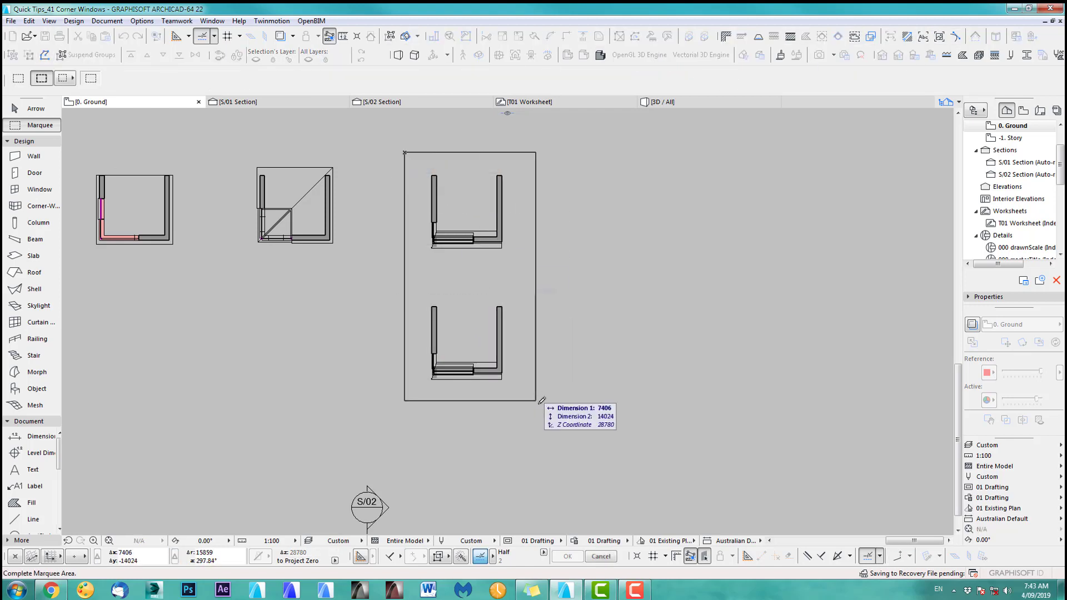
pyautogui.click(543, 410)
pyautogui.press('F5')
pyautogui.scroll(3, 710, 323)
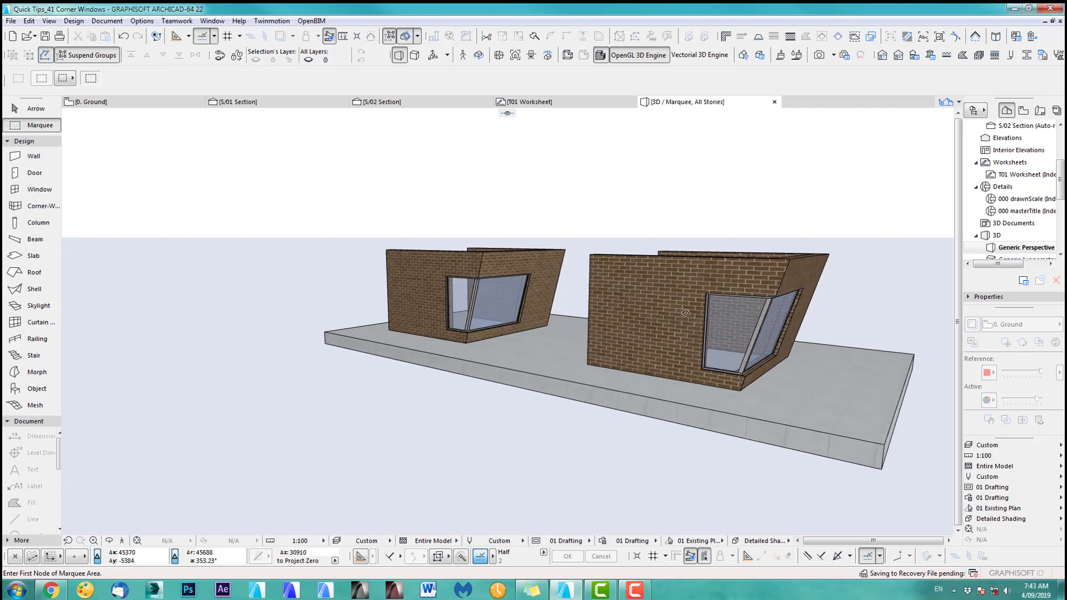
pyautogui.moveTo(710, 323); pyautogui.dragTo(505, 414, button='middle')
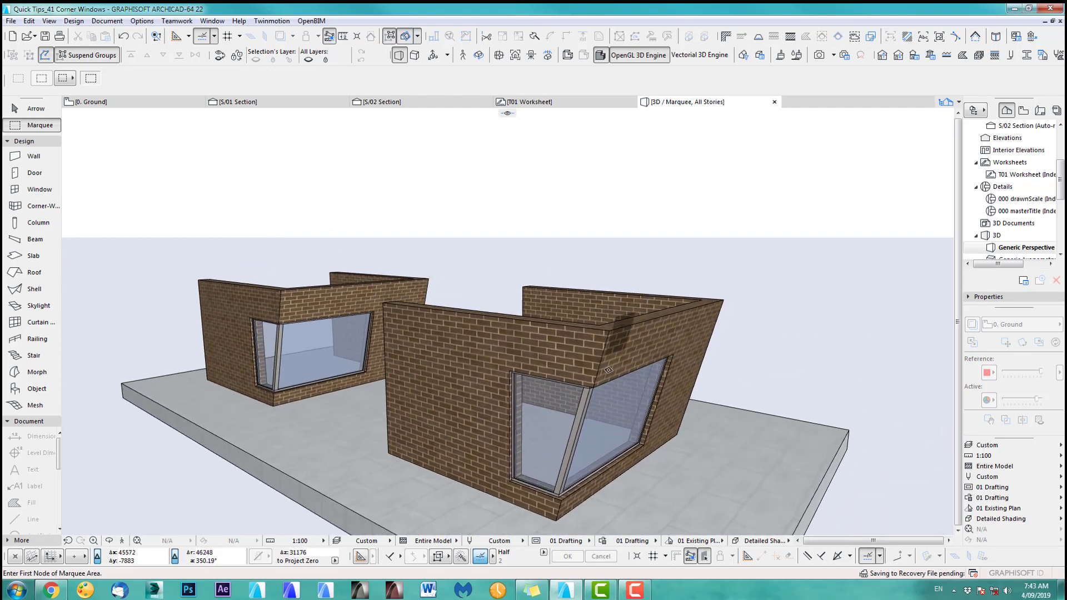
pyautogui.moveTo(624, 331); pyautogui.dragTo(671, 181, button='middle')
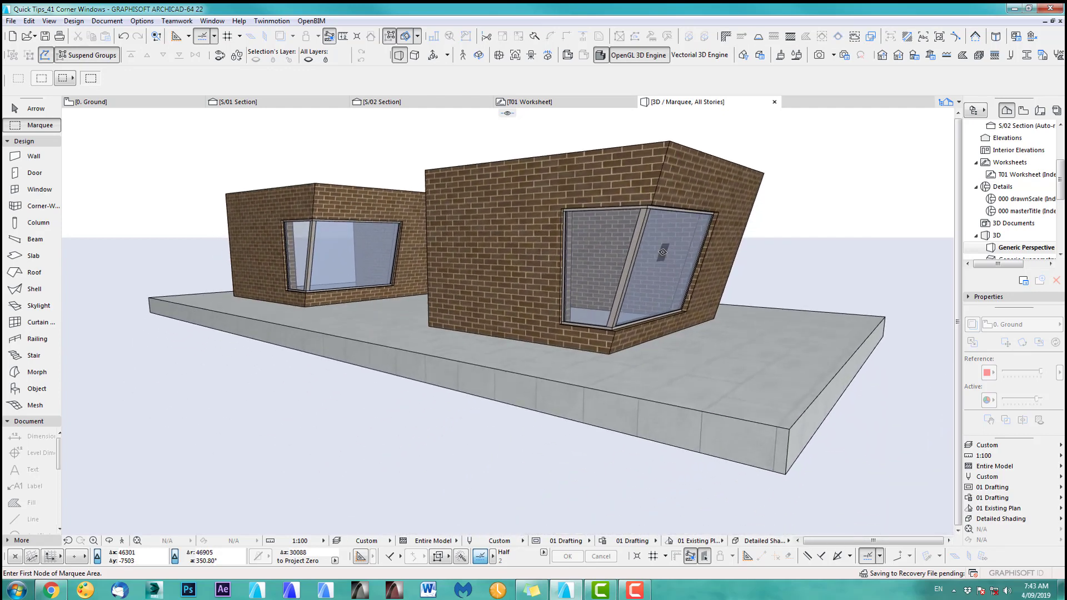
pyautogui.moveTo(633, 236); pyautogui.dragTo(632, 344, button='middle')
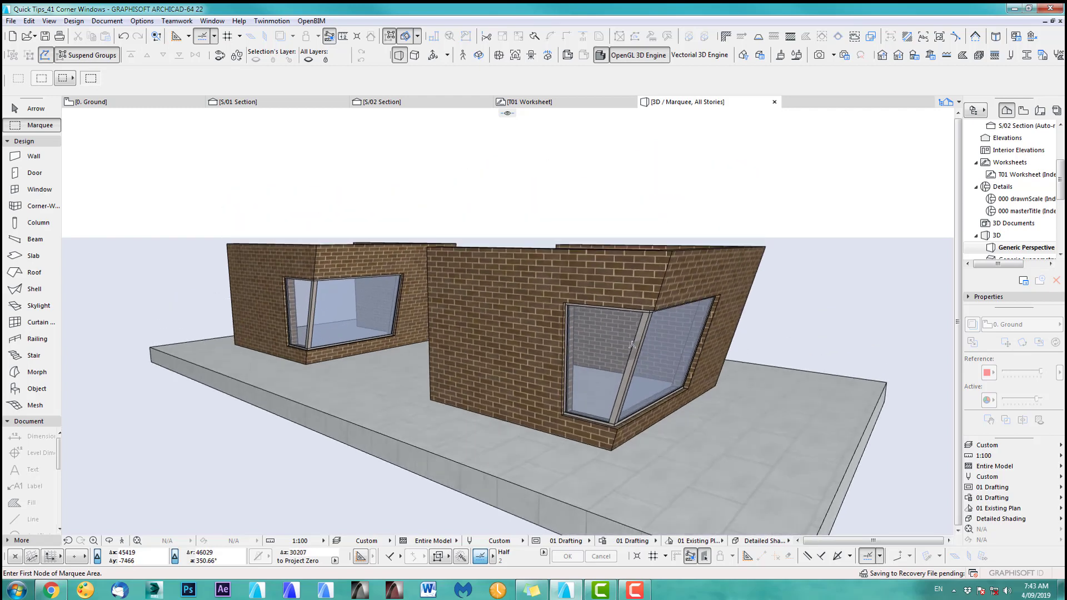
# In the ground floor plan, delete the window from the slanted wall of the copied building.
pyautogui.press('F2')
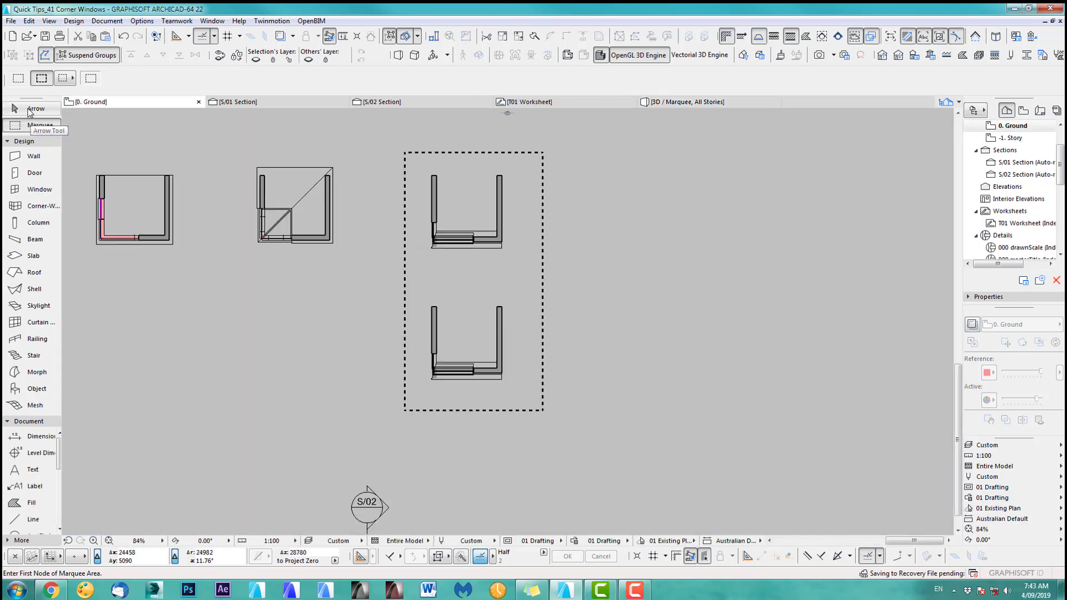
pyautogui.click(31, 109)
pyautogui.scroll(2, 435, 382)
pyautogui.scroll(2, 473, 395)
pyautogui.click(533, 368)
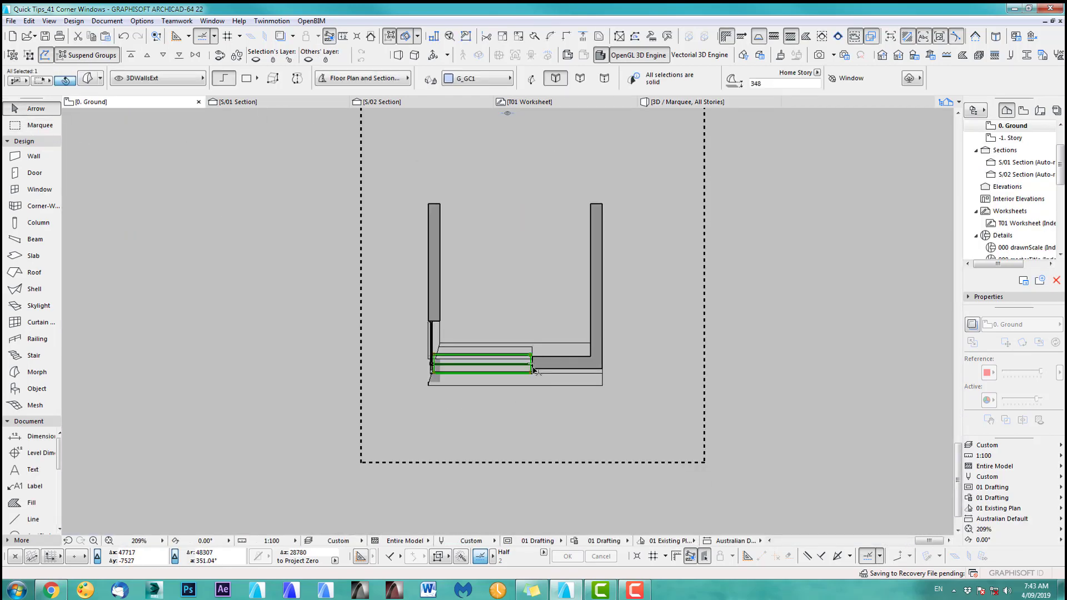
pyautogui.press('Escape')
pyautogui.click(532, 347)
pyautogui.press('Delete')
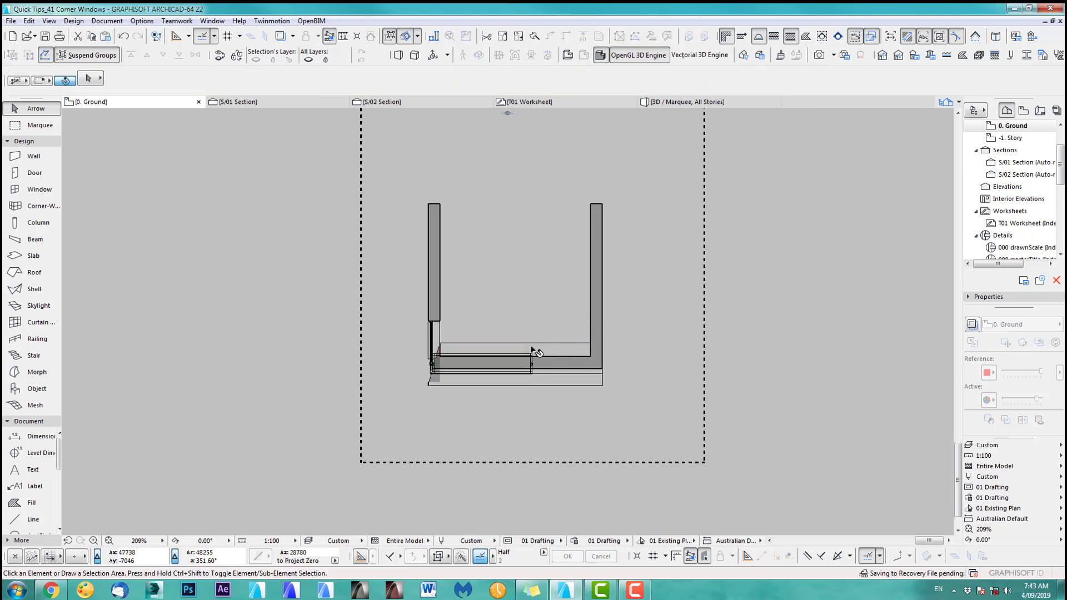
# Turn off group suspension and delete the remaining frame and glass pieces at the copied building's corner.
pyautogui.click(533, 362)
pyautogui.press('Escape')
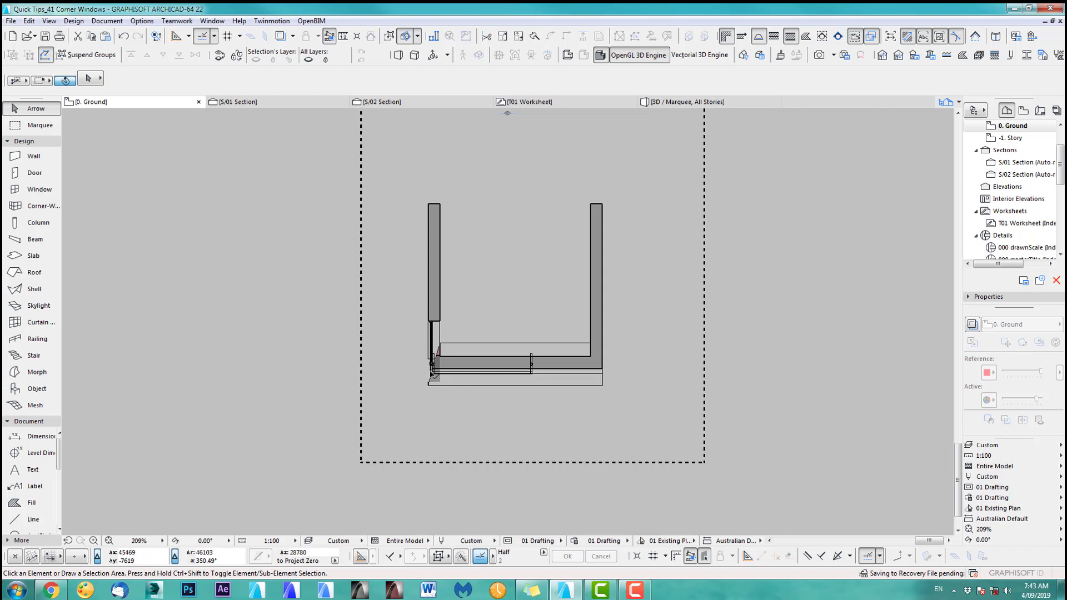
pyautogui.click(432, 374)
pyautogui.press('Escape')
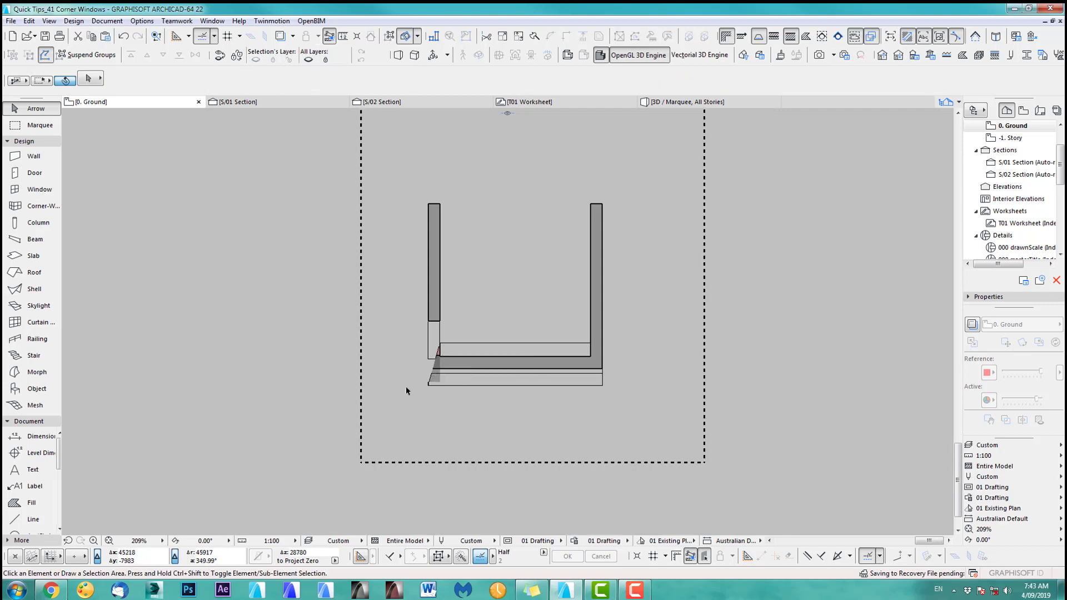
# In the 3D view, delete the remaining window openings from the copied building's corner wall.
pyautogui.press('F3')
pyautogui.keyDown('shift'); pyautogui.moveTo(644, 339); pyautogui.dragTo(562, 295, button='middle'); pyautogui.keyUp('shift')
pyautogui.click(579, 278)
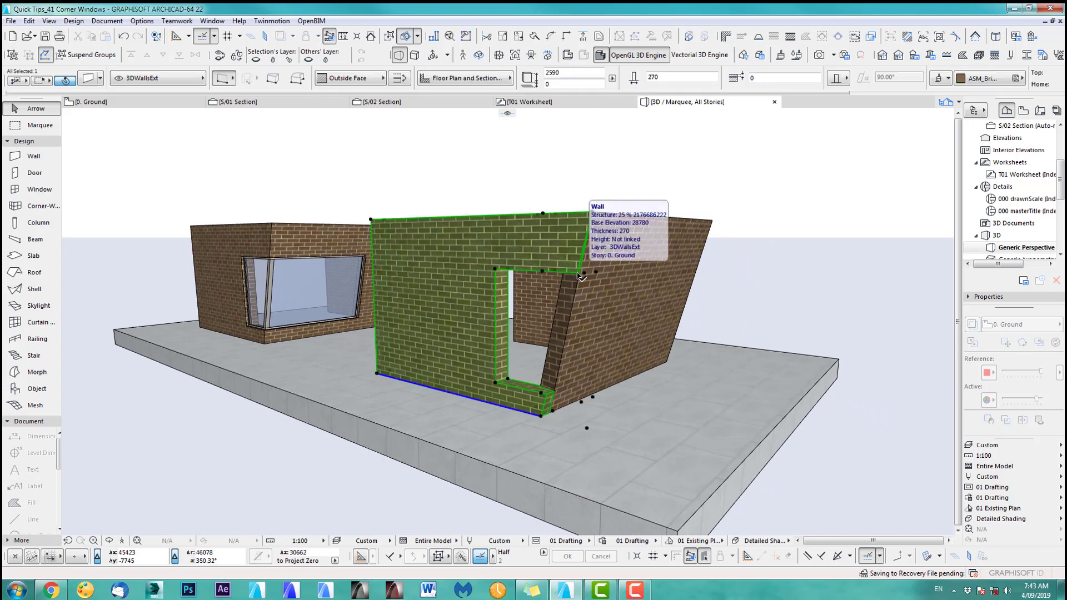
pyautogui.press('Escape')
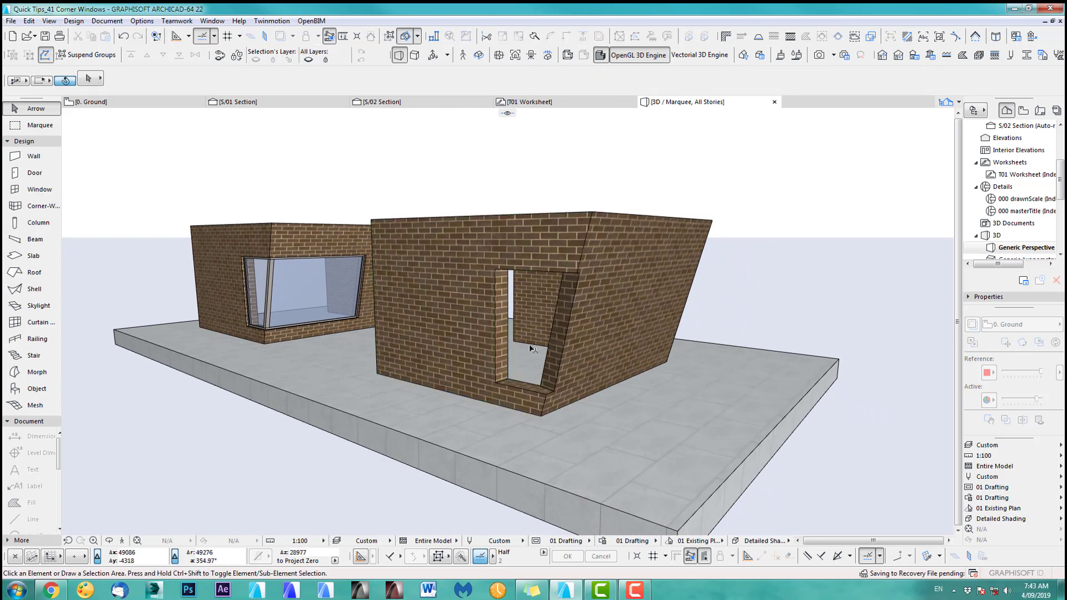
pyautogui.click(497, 383)
pyautogui.press('Delete')
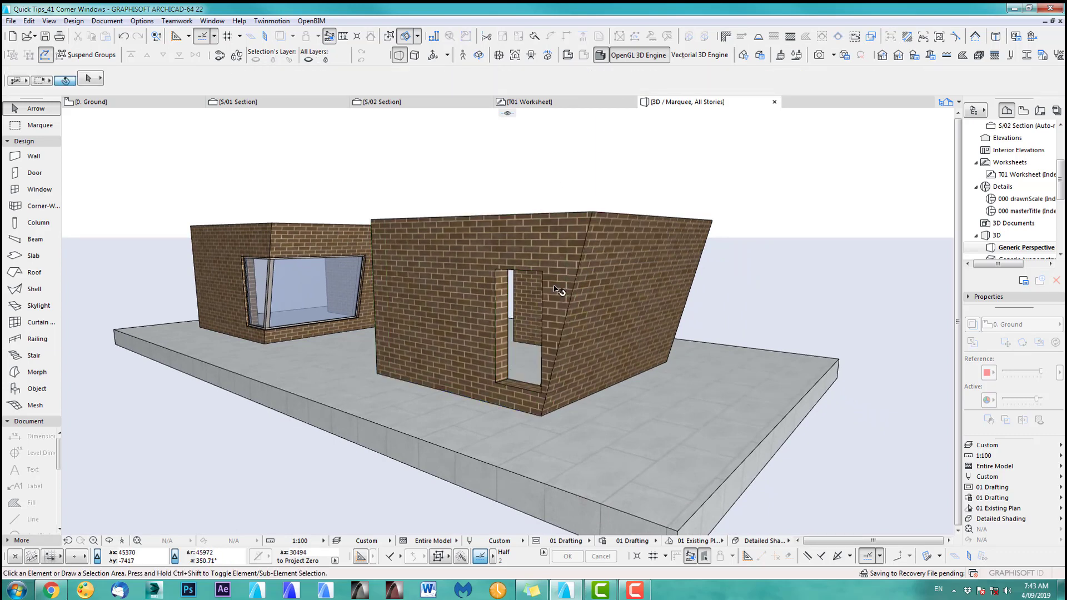
pyautogui.press('Delete')
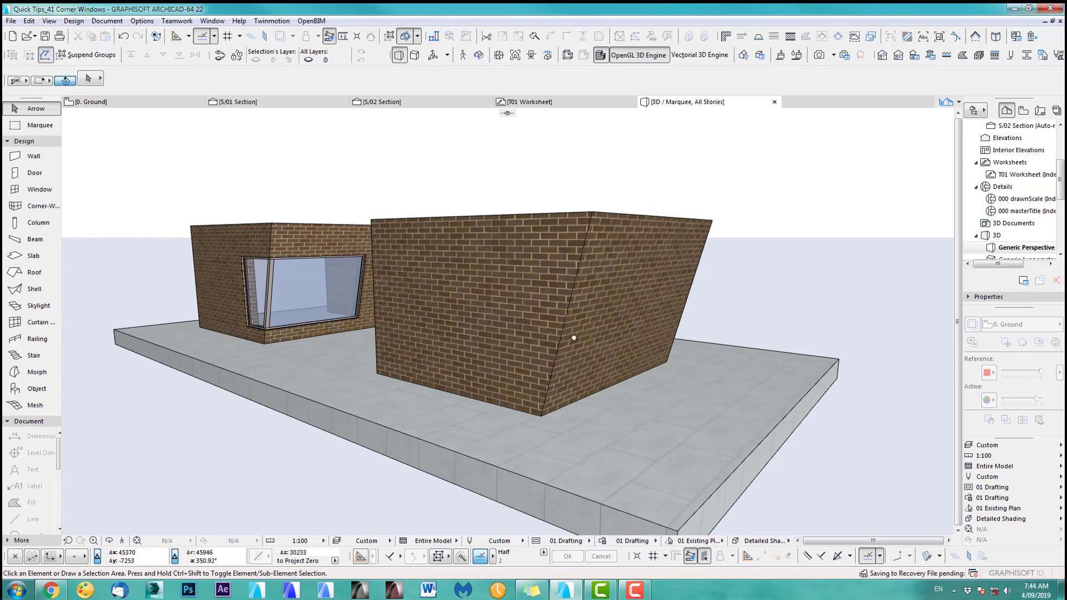
# Set the slant angle of the copied building's leaning wall to 90° and deselect it.
pyautogui.moveTo(572, 335); pyautogui.dragTo(687, 366, button='middle')
pyautogui.scroll(-2, 807, 452)
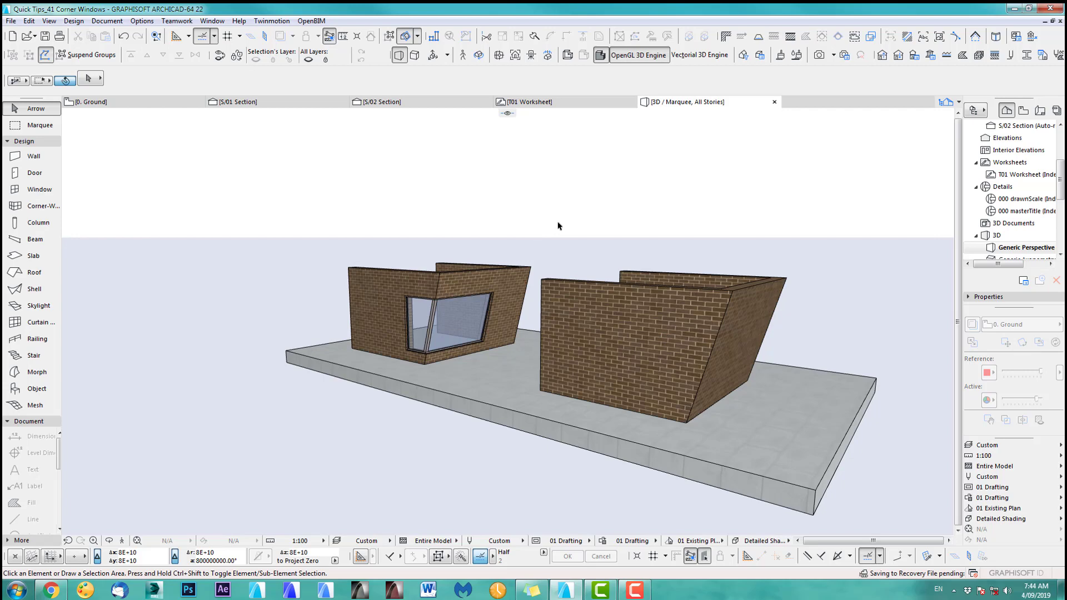
pyautogui.keyDown('shift'); pyautogui.moveTo(667, 316); pyautogui.dragTo(606, 365, button='middle'); pyautogui.keyUp('shift')
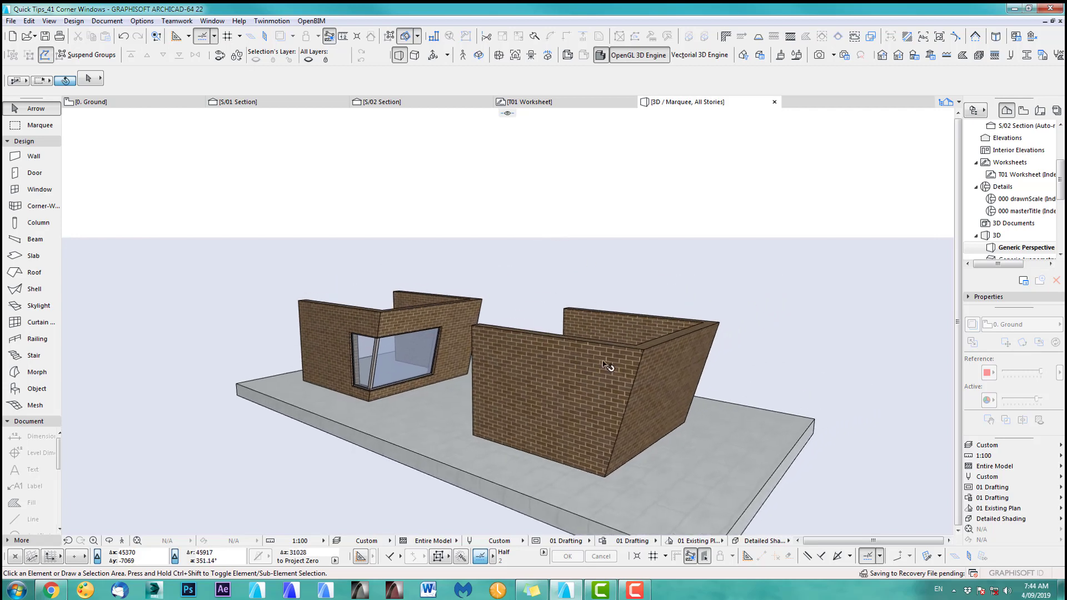
pyautogui.click(674, 346)
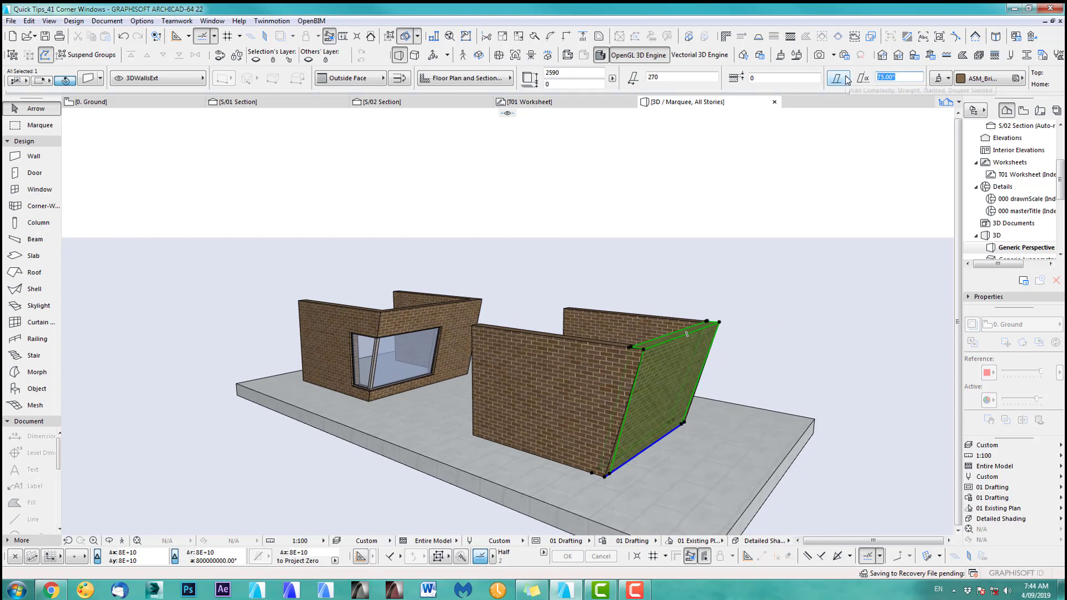
pyautogui.write('90')
pyautogui.press('Return')
pyautogui.click(796, 305)
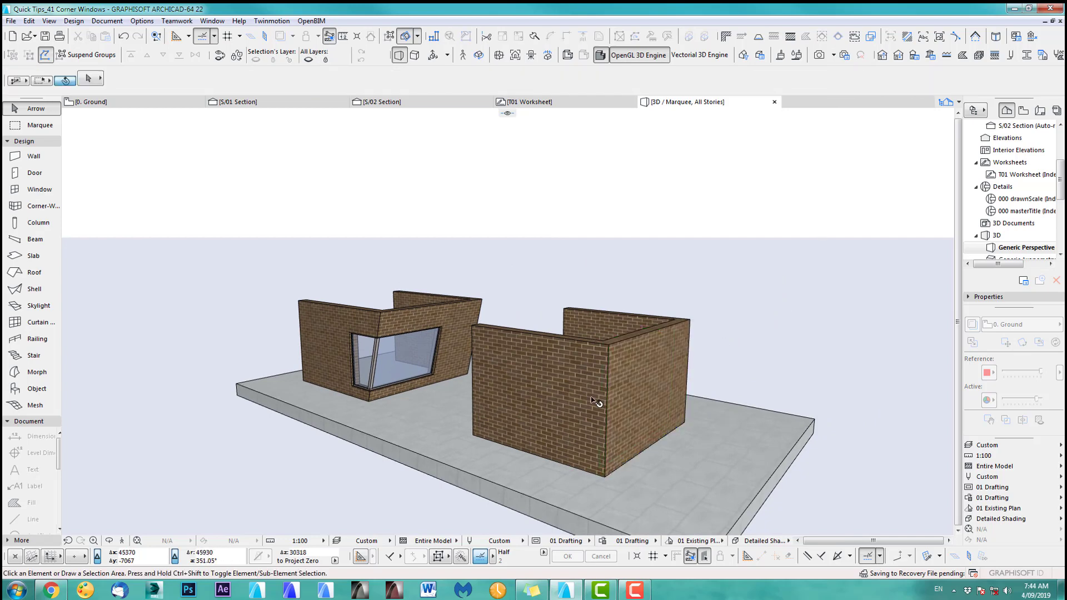
# Clear the marquee in the ground floor plan and show the entire model in 3D.
pyautogui.keyDown('shift'); pyautogui.moveTo(593, 402); pyautogui.dragTo(623, 342, button='middle'); pyautogui.keyUp('shift')
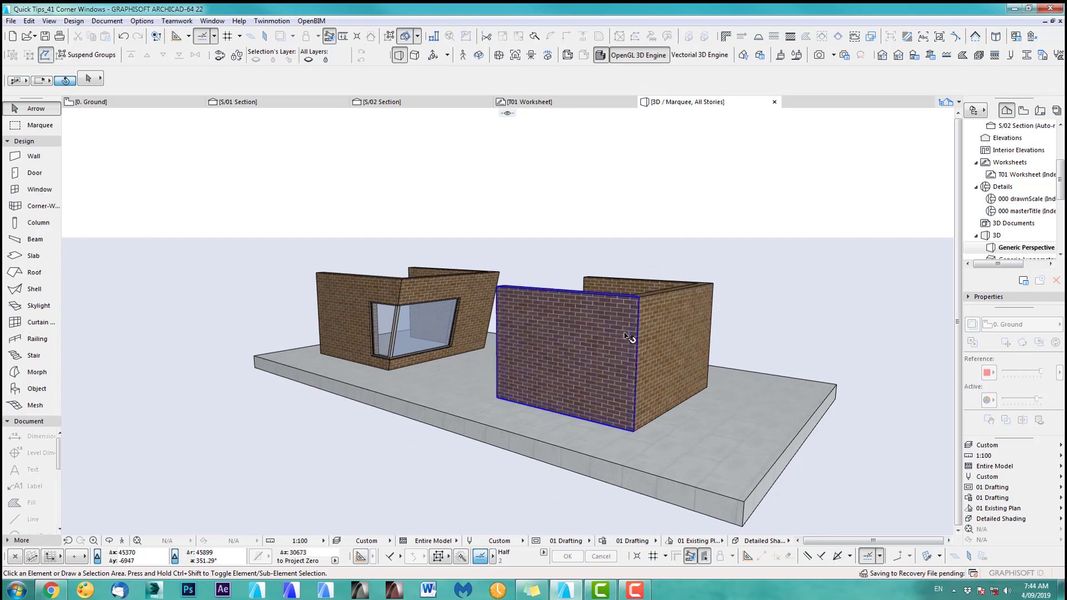
pyautogui.scroll(-5, 629, 338)
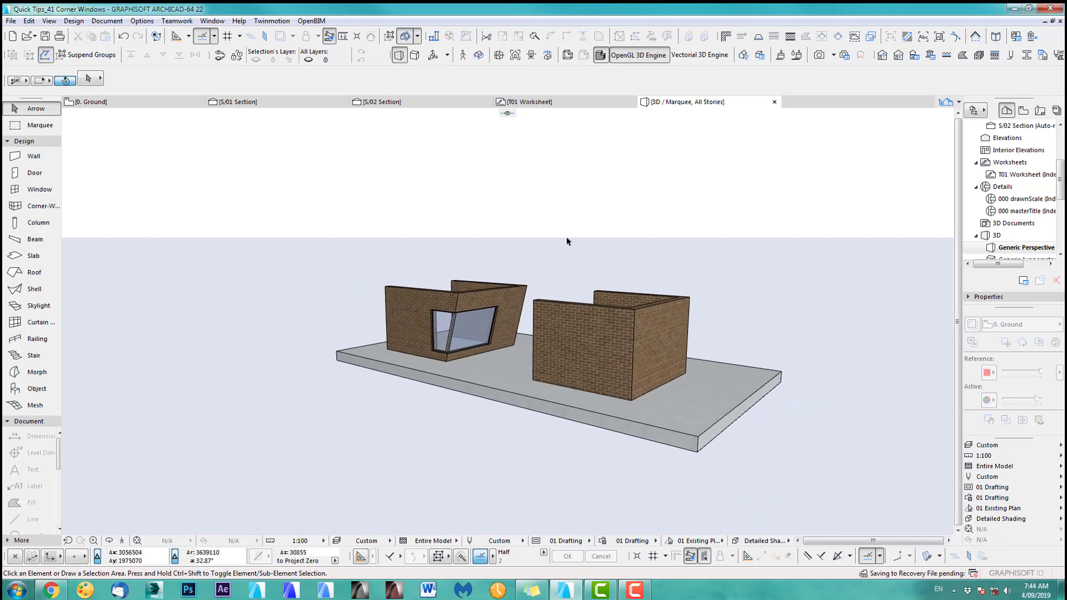
pyautogui.press('F2')
pyautogui.scroll(-8, 569, 231)
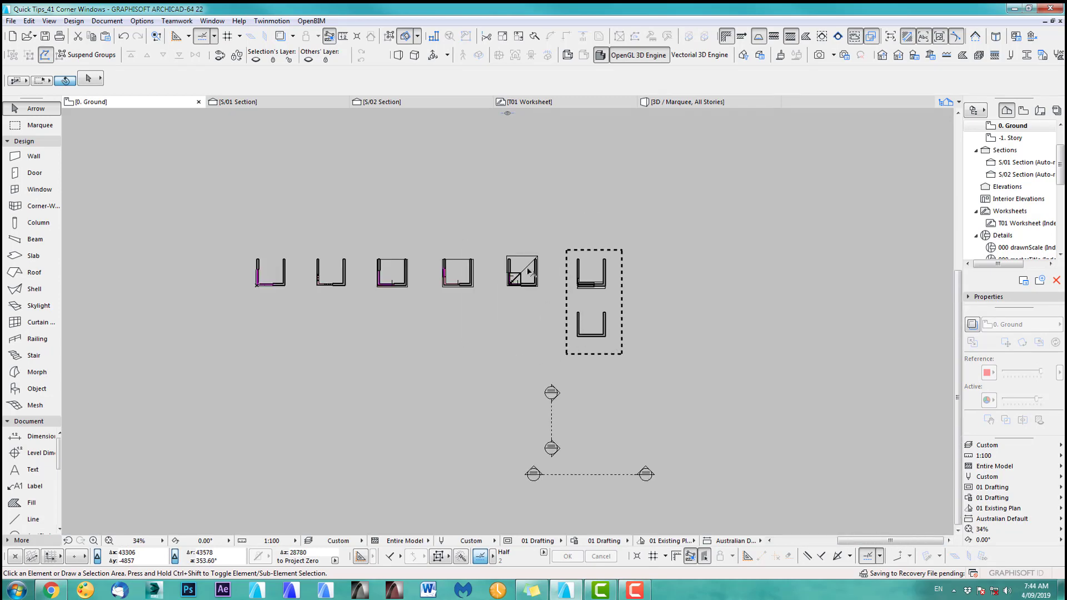
pyautogui.click(30, 129)
pyautogui.doubleClick(255, 172)
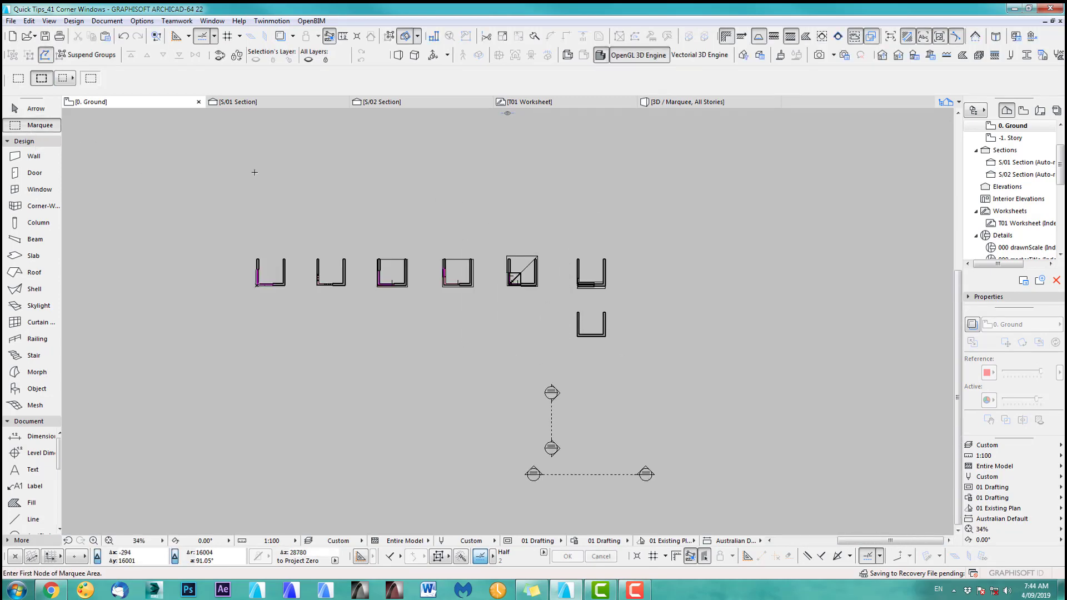
pyautogui.press('F5')
# Pick up the settings of the lowest strip window on the staggered corner-window building and return to the blank brick building.
pyautogui.scroll(-3, 543, 340)
pyautogui.moveTo(392, 367); pyautogui.dragTo(739, 336, button='middle')
pyautogui.scroll(-2, 472, 371)
pyautogui.scroll(-6, 723, 335)
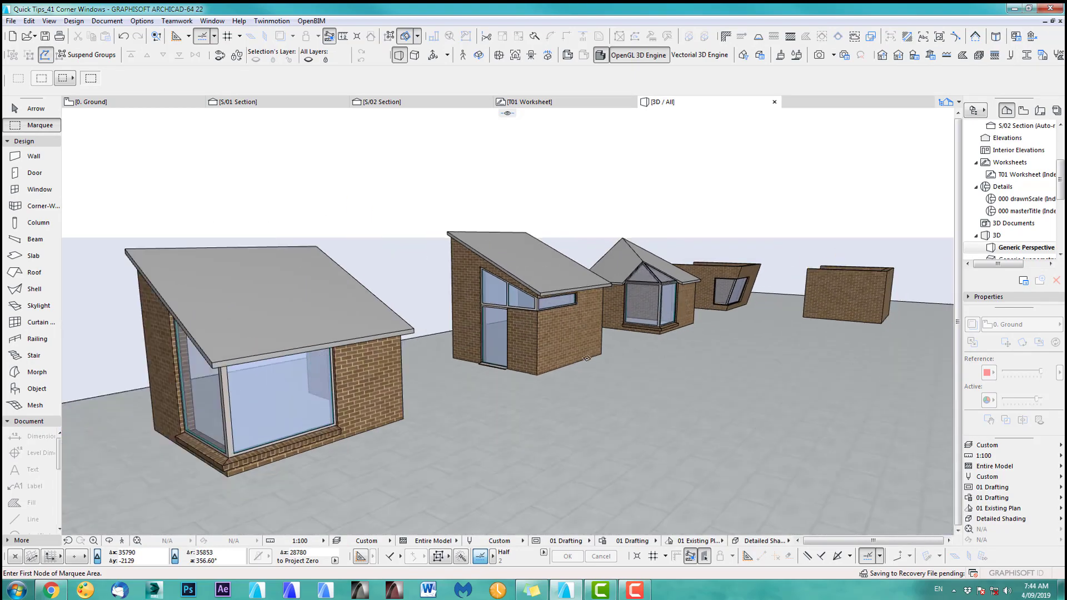
pyautogui.moveTo(626, 334); pyautogui.dragTo(708, 297, button='middle')
pyautogui.scroll(5, 532, 362)
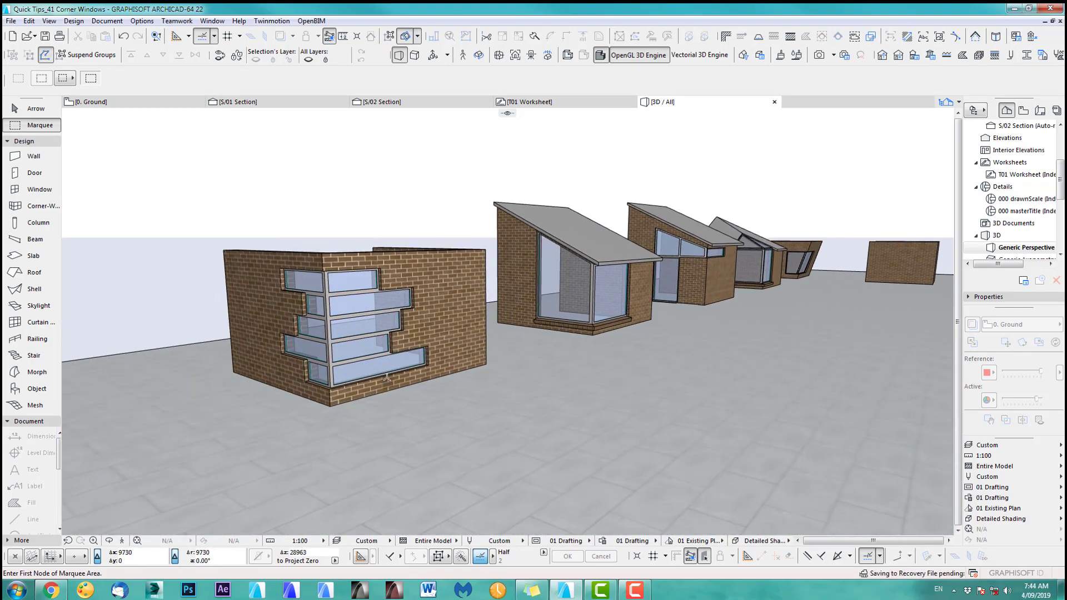
pyautogui.keyDown('alt'); pyautogui.click(363, 363); pyautogui.keyUp('alt')
pyautogui.moveTo(367, 361); pyautogui.dragTo(695, 300, button='middle')
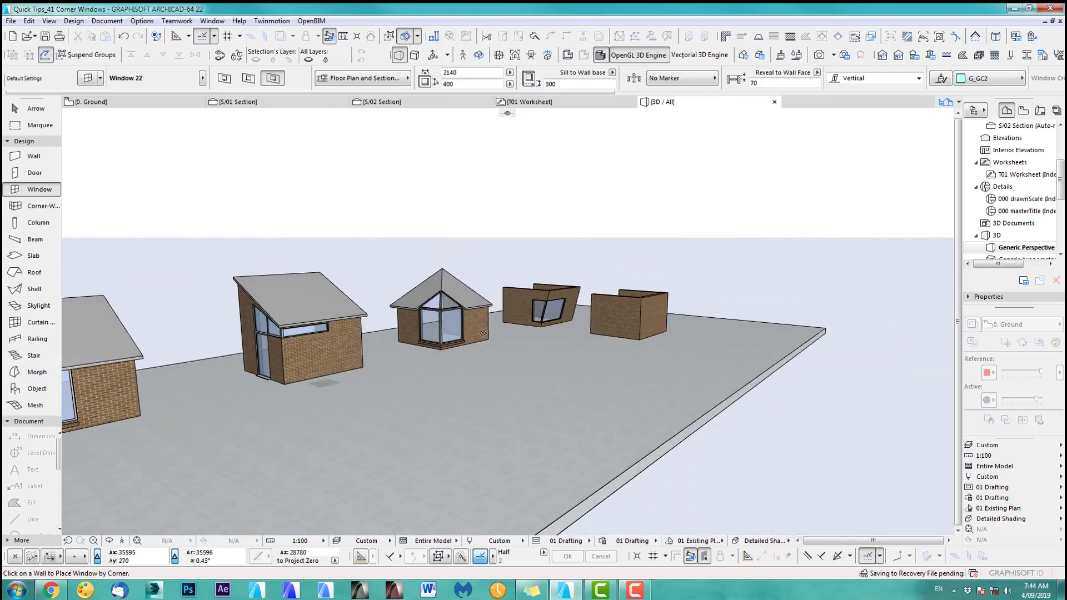
pyautogui.scroll(3, 708, 292)
pyautogui.scroll(5, 708, 292)
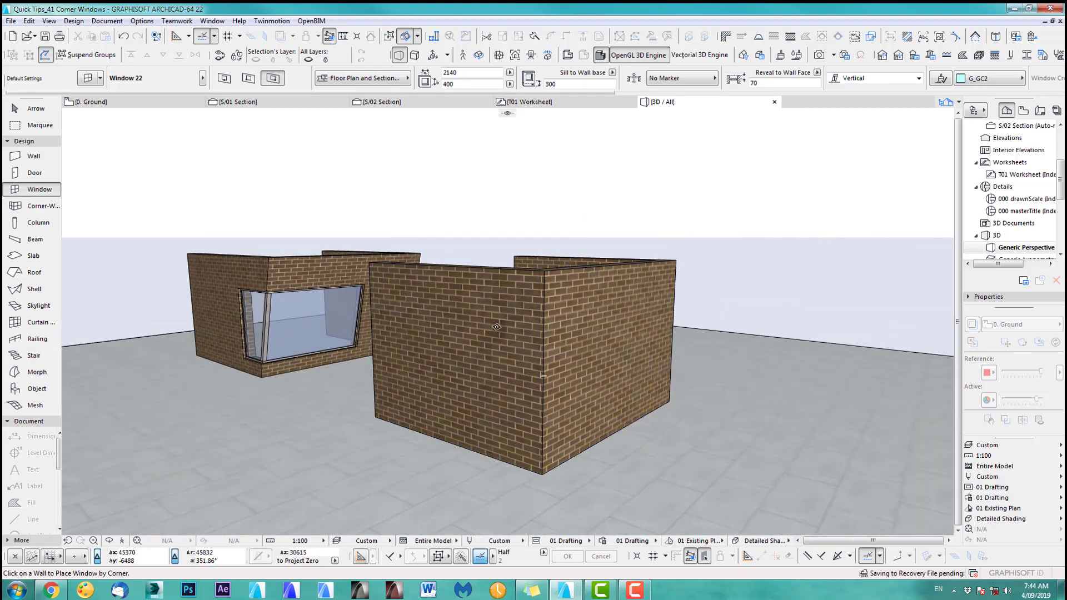
# In the ground floor plan, place a strip window in the blank building's front wall and stretch its overhanging end back to the outer corner.
pyautogui.scroll(-1, 534, 410)
pyautogui.press('F2')
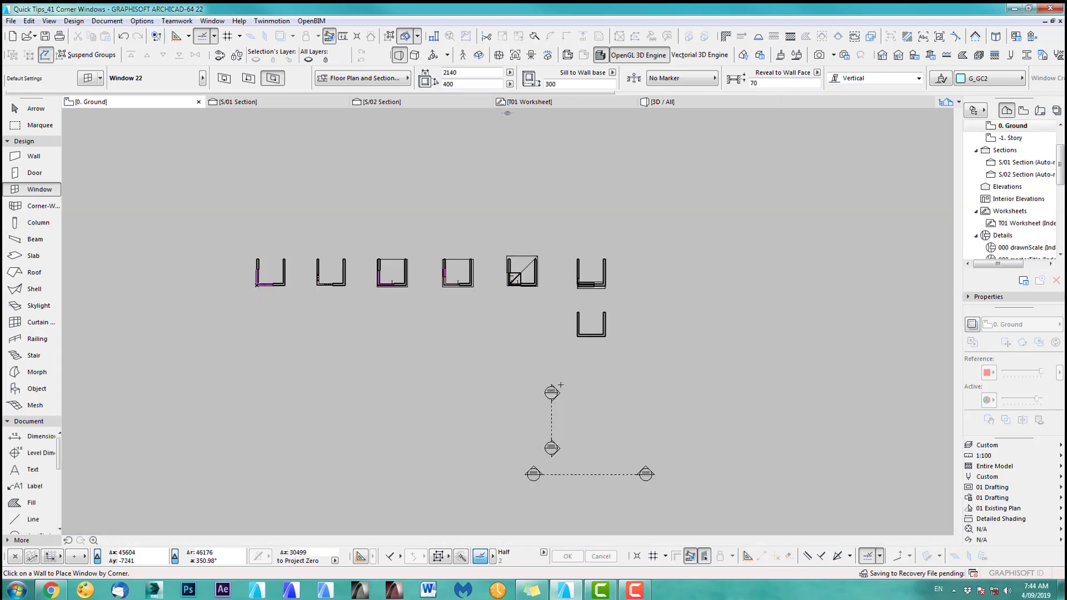
pyautogui.scroll(6, 600, 338)
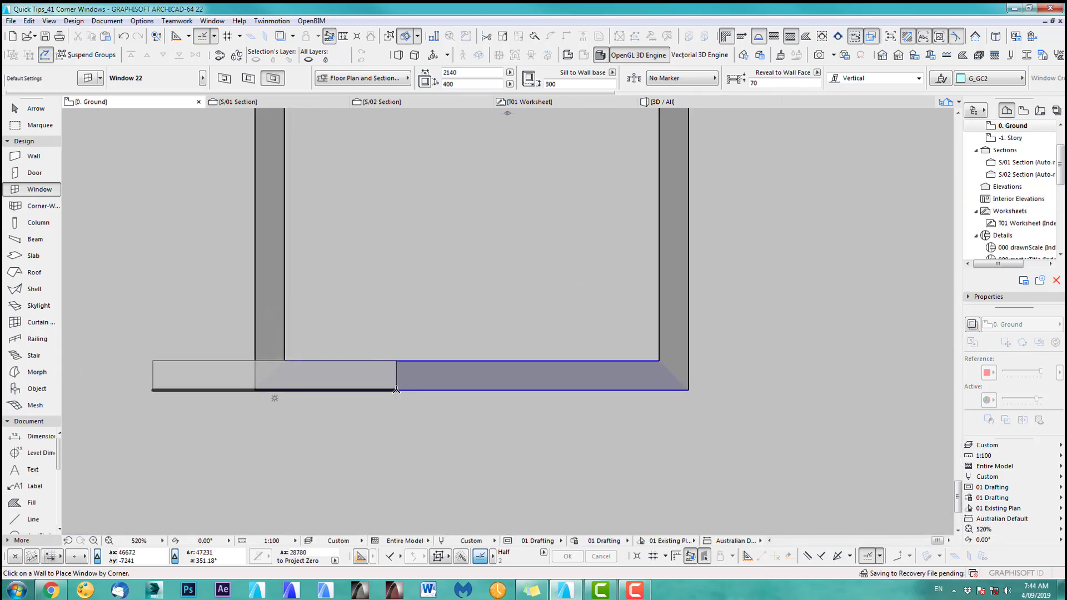
pyautogui.click(406, 404)
pyautogui.click(157, 394)
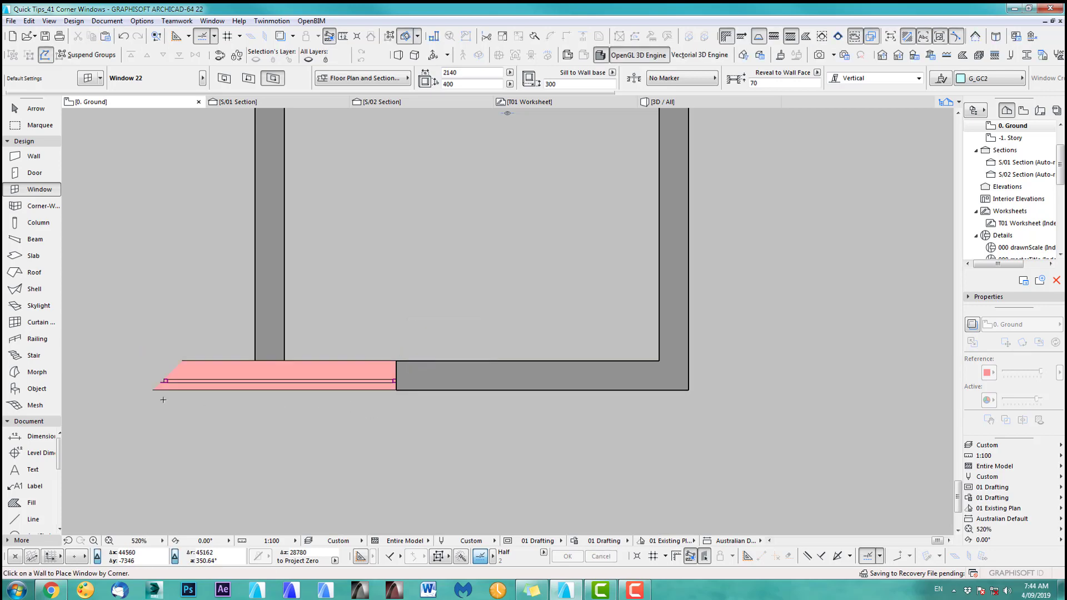
pyautogui.click(153, 390)
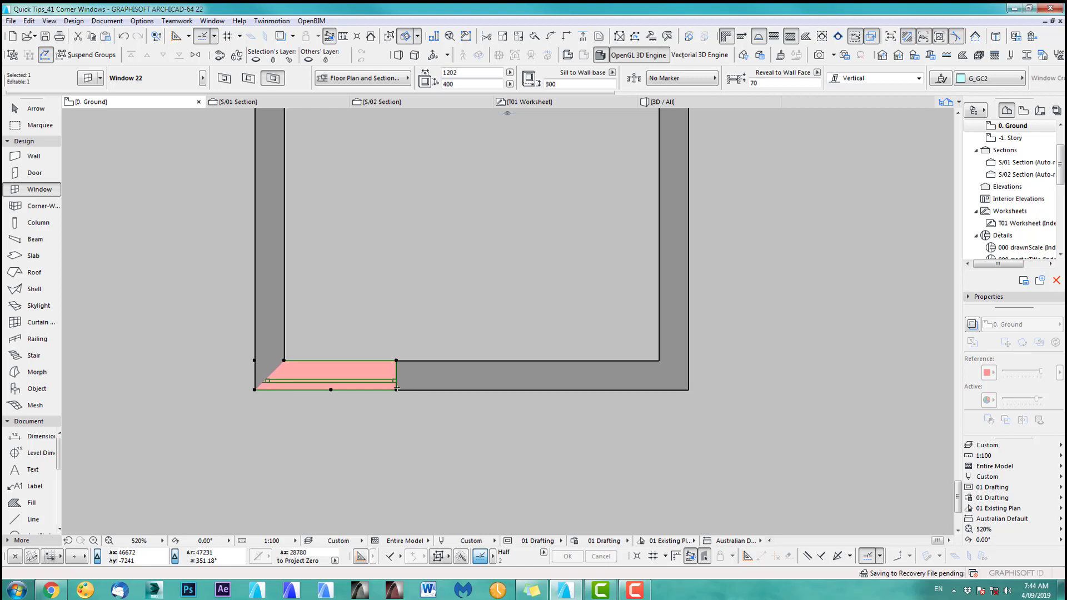
# Stretch the front window's inner end to align with the window opening of the building above it in plan, and deselect it.
pyautogui.scroll(-6, 397, 389)
pyautogui.click(399, 414)
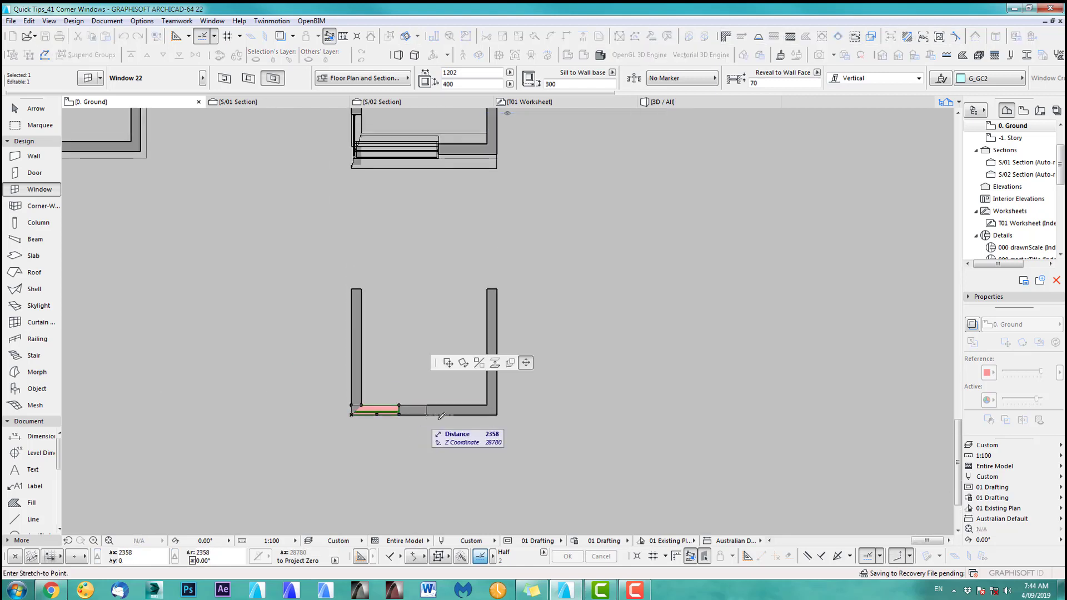
pyautogui.click(439, 141)
pyautogui.press('Escape')
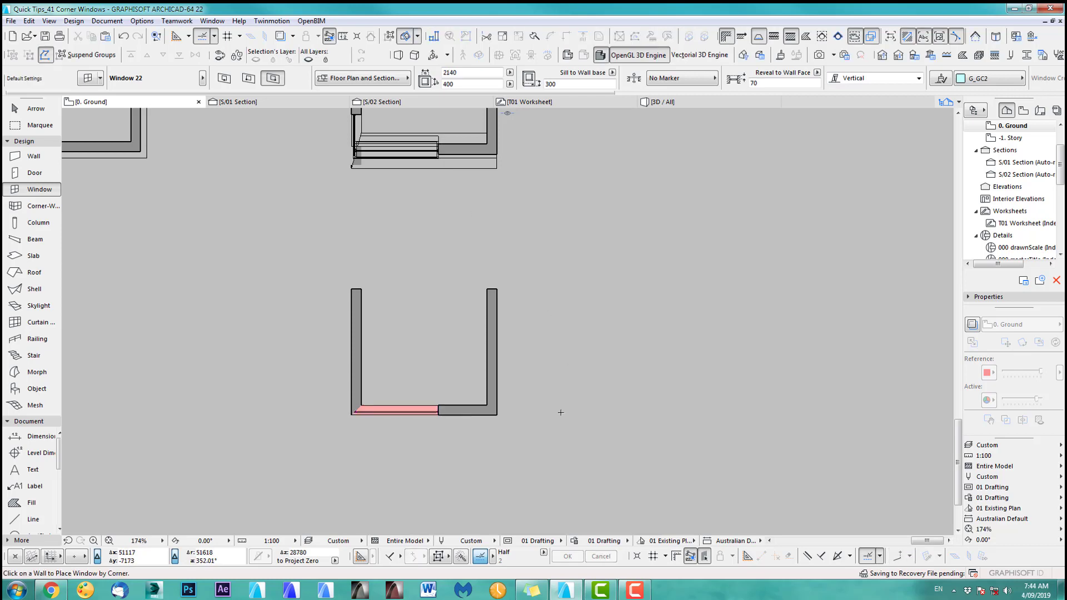
# Draw a marquee around the staggered-window building and the copy with the new window, and show only that area in 3D.
pyautogui.scroll(-4, 445, 400)
pyautogui.click(40, 127)
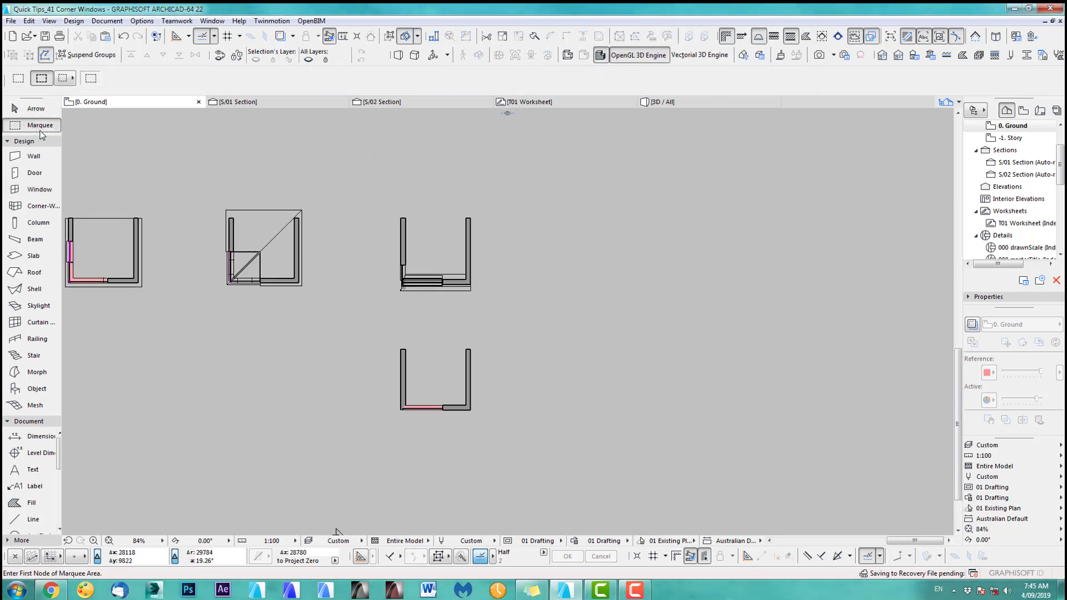
pyautogui.click(374, 191)
pyautogui.click(519, 445)
pyautogui.press('F5')
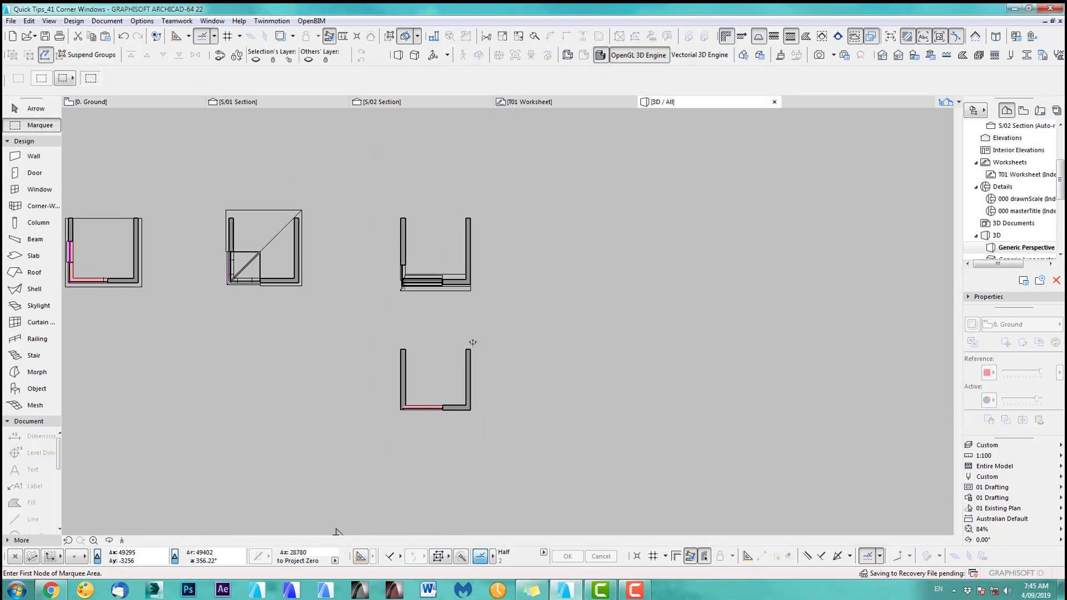
pyautogui.scroll(1, 504, 377)
pyautogui.moveTo(504, 377); pyautogui.dragTo(640, 277, button='middle')
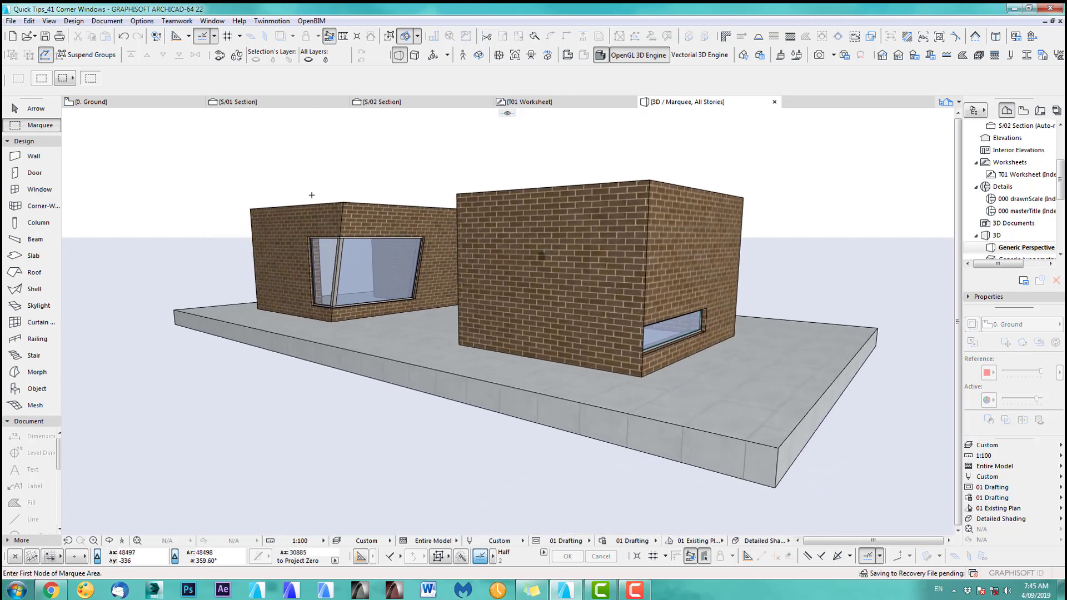
# Stretch the new front window's head up to the head height of the neighbouring building's corner window, making it 1582 mm high, and deselect it.
pyautogui.click(4, 113)
pyautogui.click(705, 312)
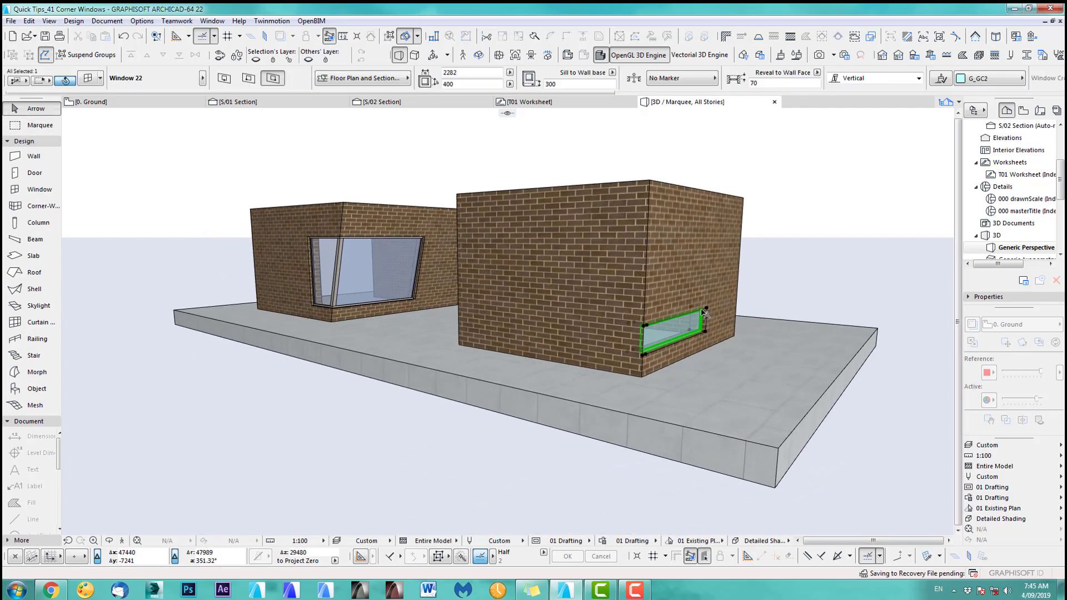
pyautogui.click(707, 309)
pyautogui.click(771, 361)
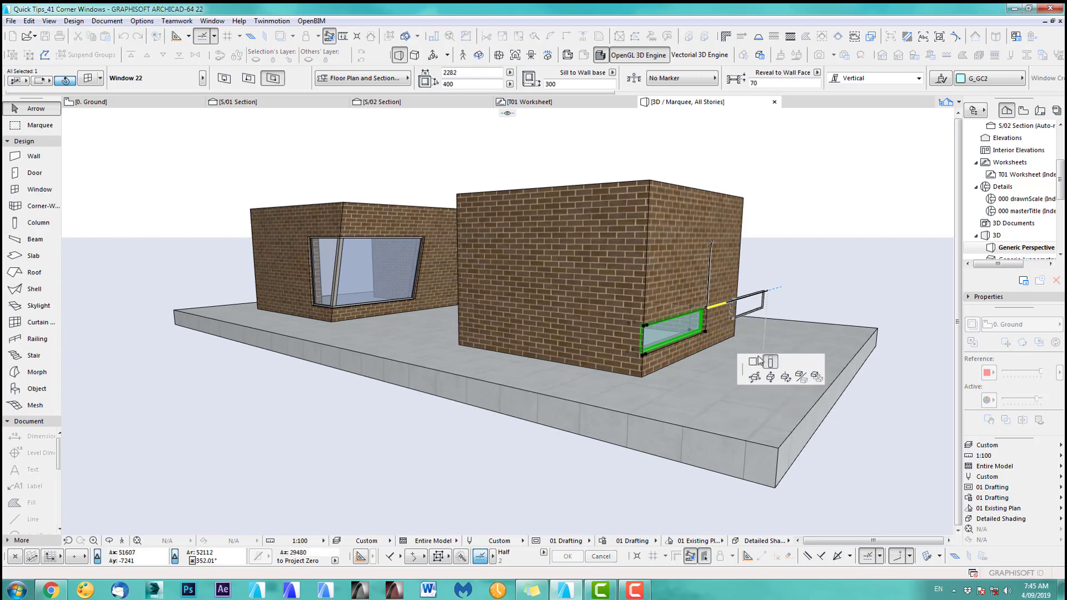
pyautogui.click(425, 234)
pyautogui.keyDown('shift'); pyautogui.moveTo(793, 251); pyautogui.dragTo(765, 264, button='middle'); pyautogui.keyUp('shift')
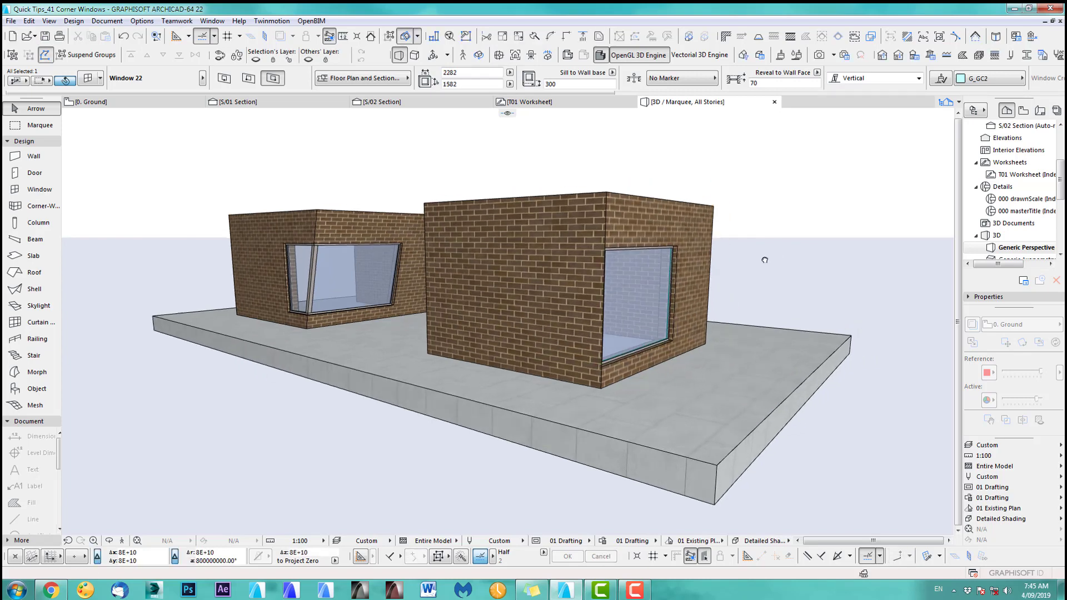
pyautogui.press('Escape')
# Pick up the front window's settings in the ground floor plan and place a matching window in the side wall, meeting it at the corner.
pyautogui.press('F2')
pyautogui.scroll(5, 527, 345)
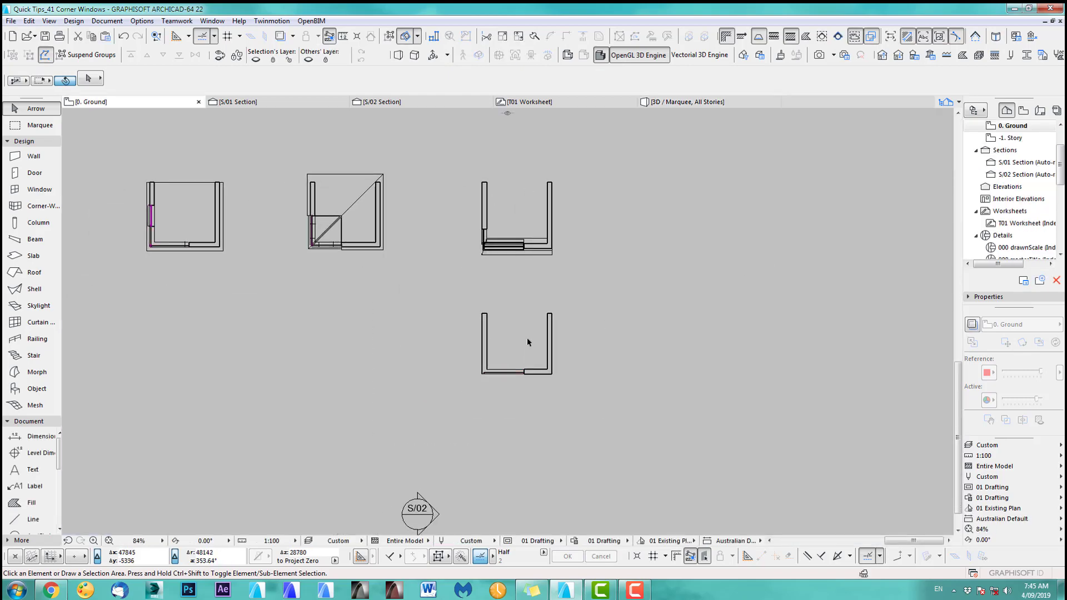
pyautogui.scroll(1, 536, 380)
pyautogui.keyDown('alt'); pyautogui.click(527, 389); pyautogui.keyUp('alt')
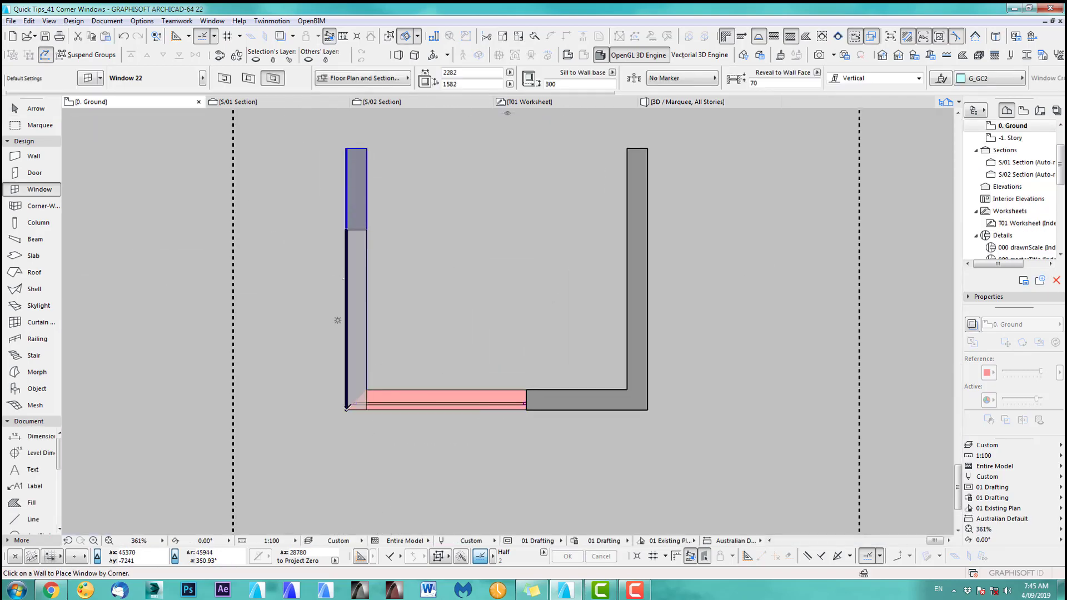
pyautogui.click(351, 232)
pyautogui.click(334, 418)
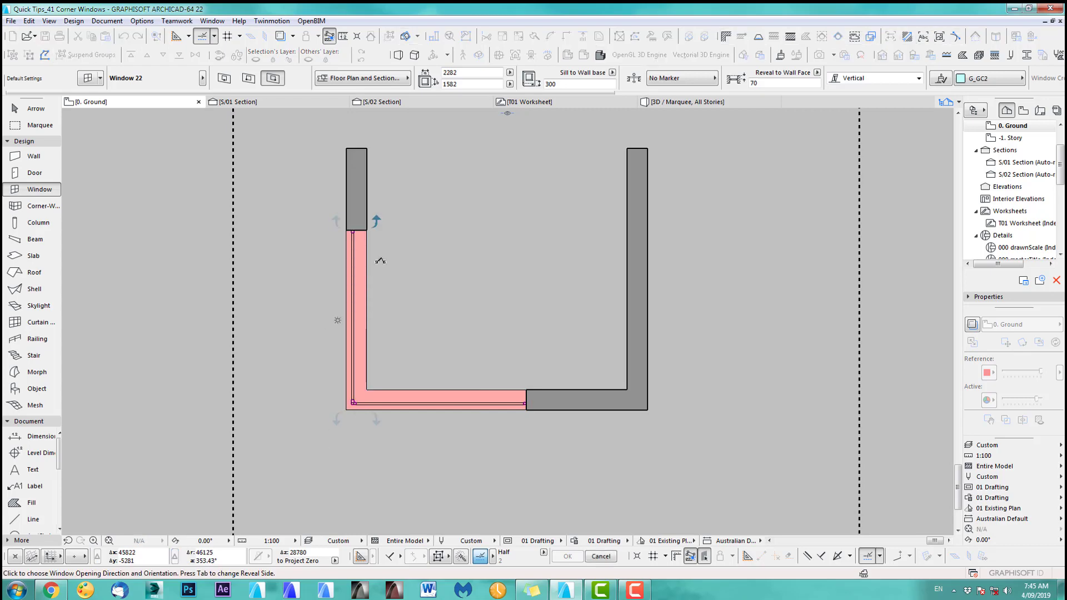
# Stretch the side window's far end back to its midpoint, giving a width of 1141 mm, and deselect it.
pyautogui.keyDown('shift'); pyautogui.click(367, 230); pyautogui.keyUp('shift')
pyautogui.click(367, 230)
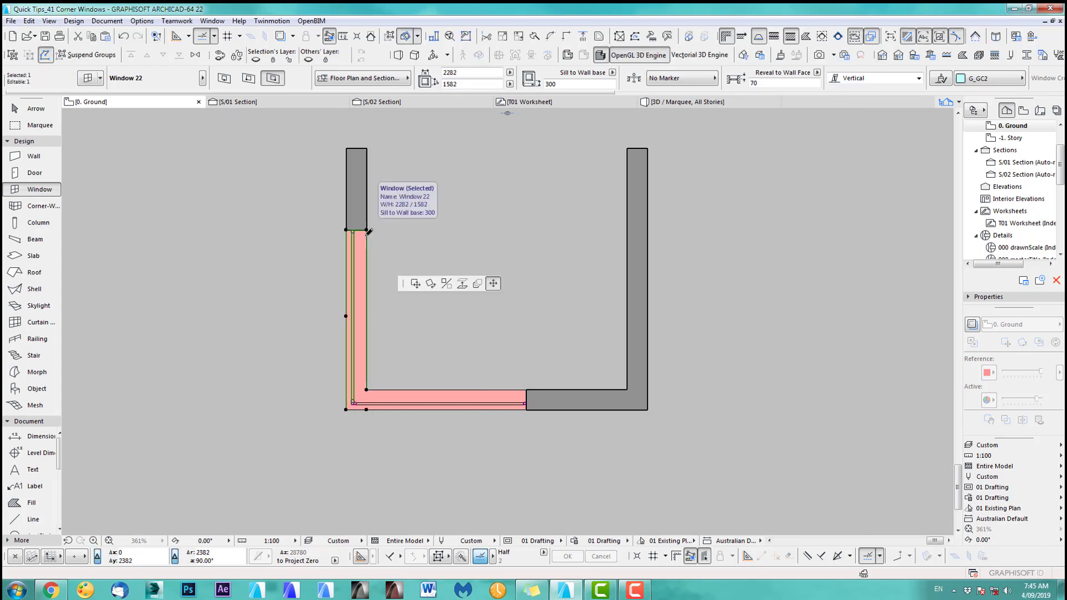
pyautogui.click(368, 316)
pyautogui.press('Escape')
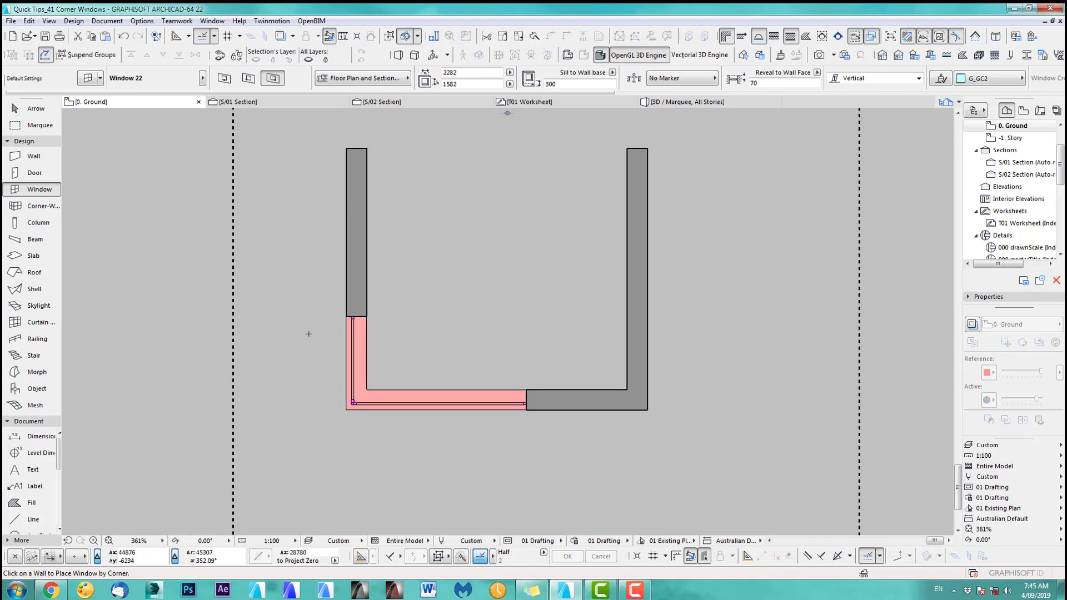
# In 3D, set the slant angle of the wall holding the wider window to 75° and deselect it.
pyautogui.press('F3')
pyautogui.scroll(3, 603, 282)
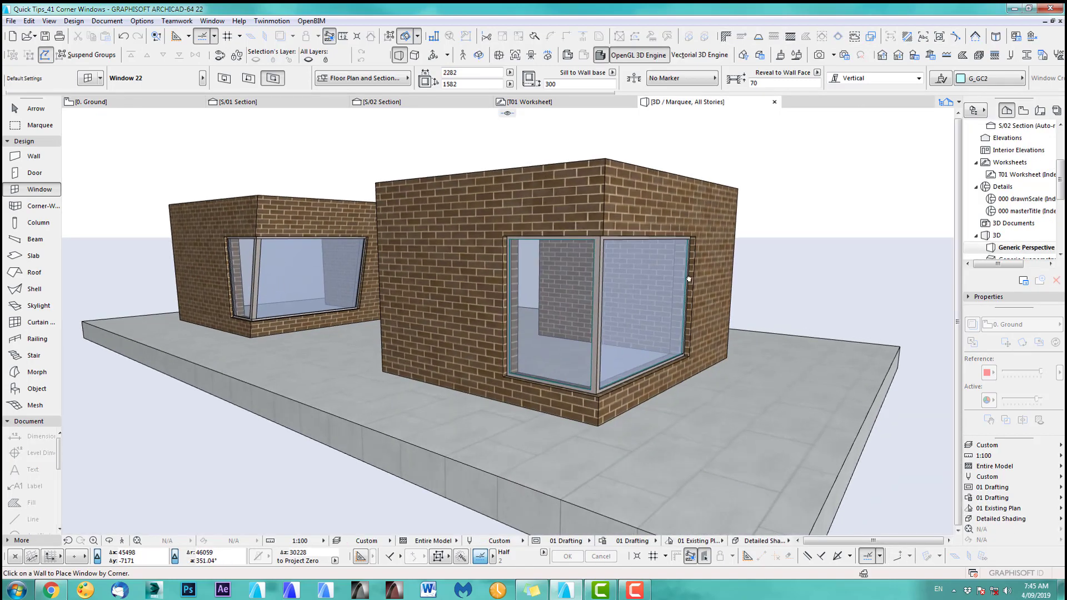
pyautogui.moveTo(691, 278); pyautogui.dragTo(656, 279, button='middle')
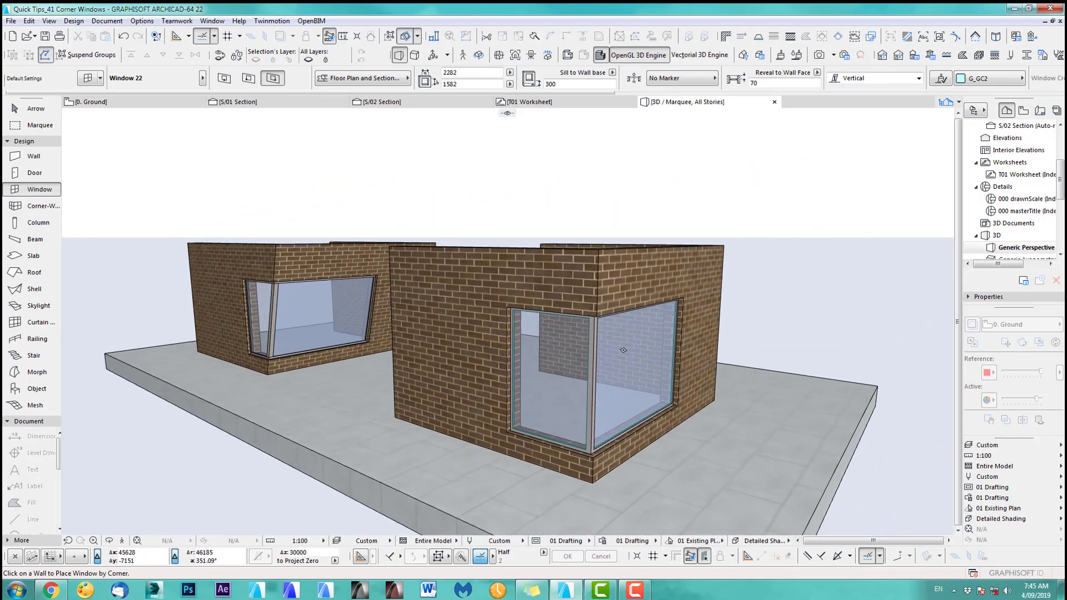
pyautogui.click(645, 259)
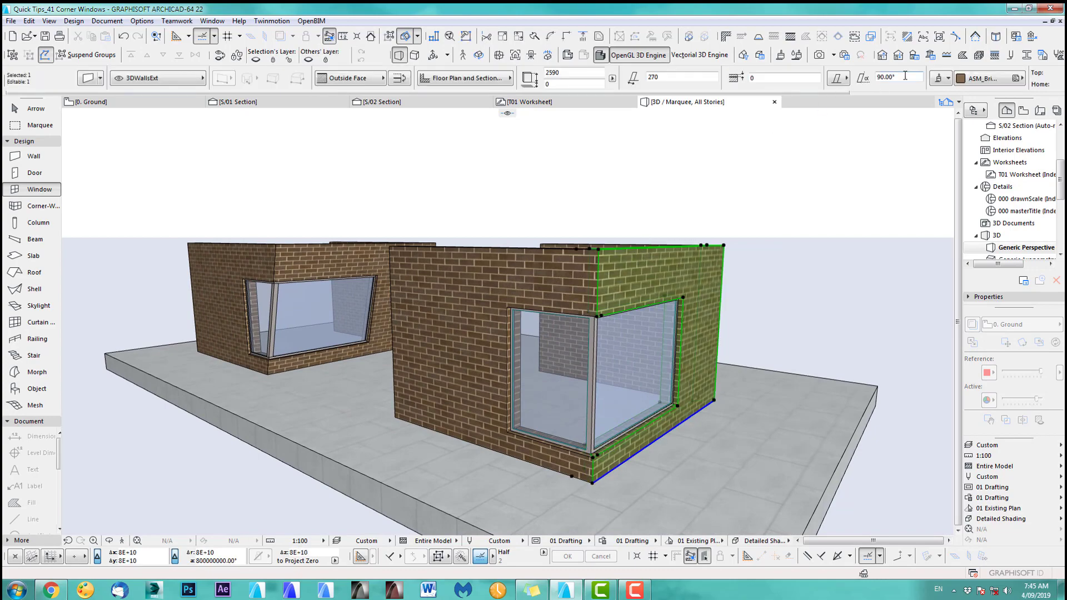
pyautogui.write('75')
pyautogui.press('Return')
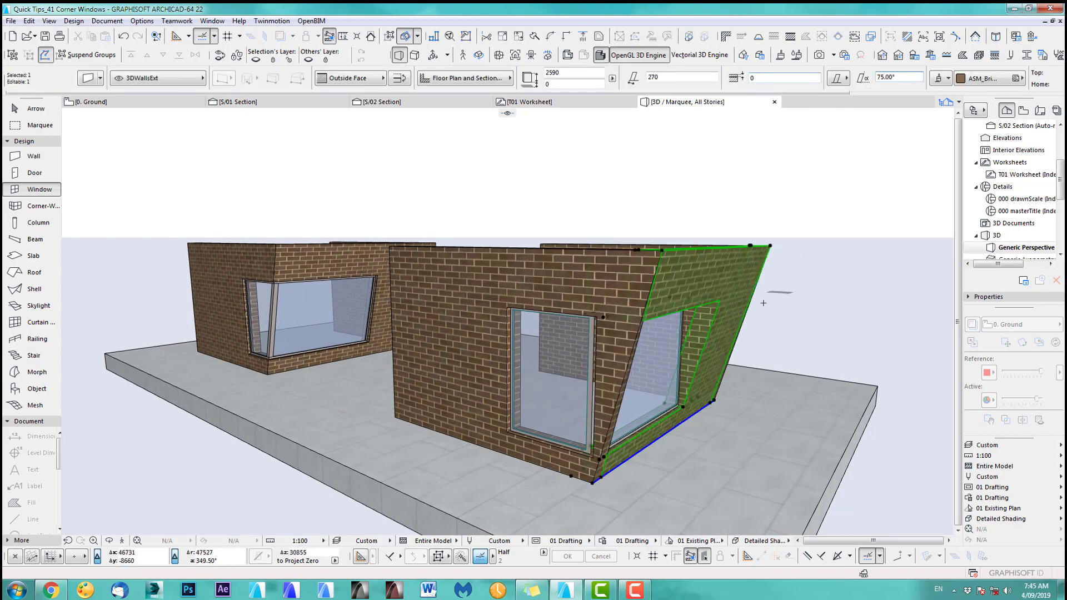
pyautogui.keyDown('shift'); pyautogui.moveTo(697, 332); pyautogui.dragTo(666, 298, button='middle'); pyautogui.keyUp('shift')
pyautogui.scroll(2, 631, 301)
pyautogui.press('Escape')
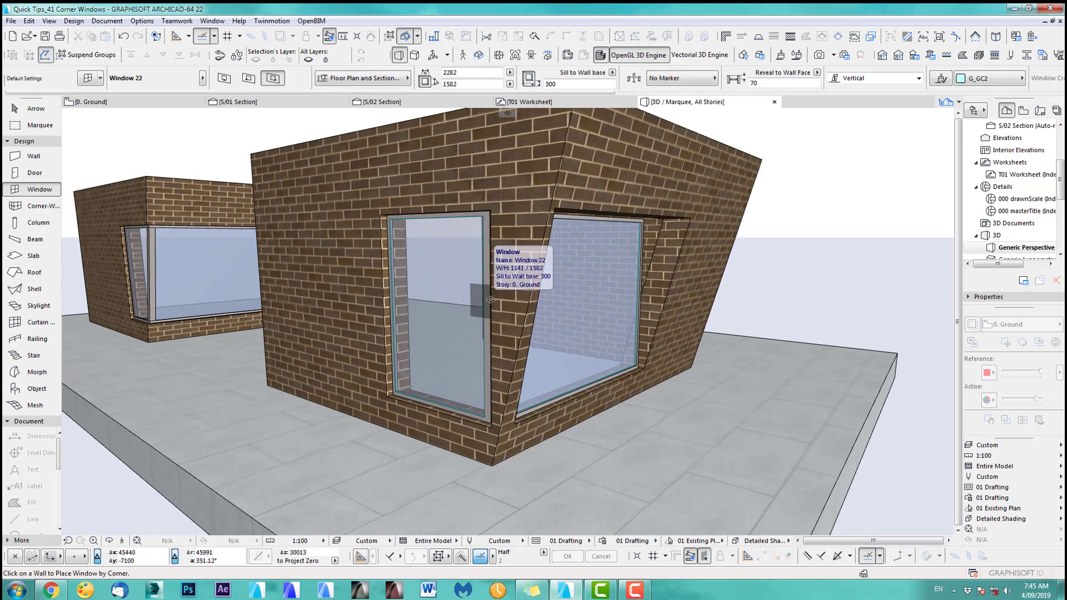
# Change the slanted wall's window orientation from vertical to associated to the wall.
pyautogui.keyDown('shift'); pyautogui.click(588, 279); pyautogui.keyUp('shift')
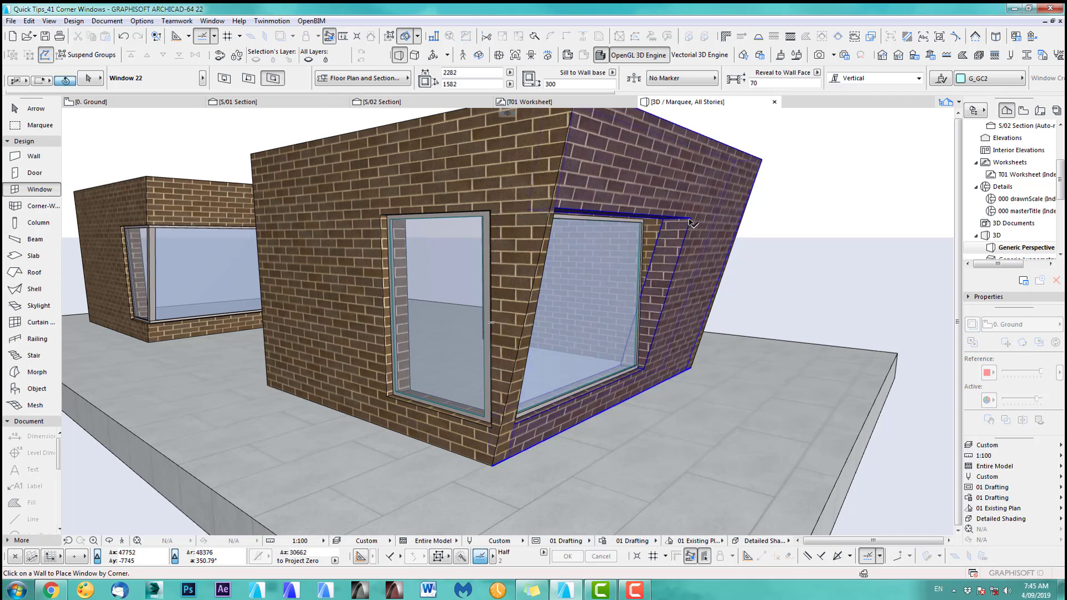
pyautogui.keyDown('shift'); pyautogui.click(620, 271); pyautogui.keyUp('shift')
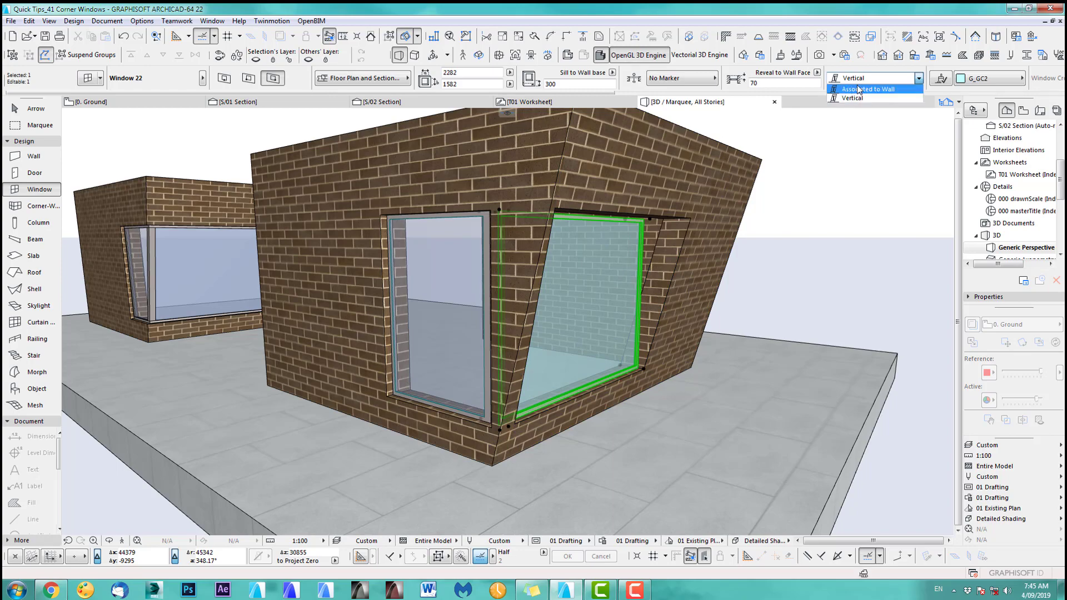
pyautogui.click(860, 81)
pyautogui.doubleClick(34, 187)
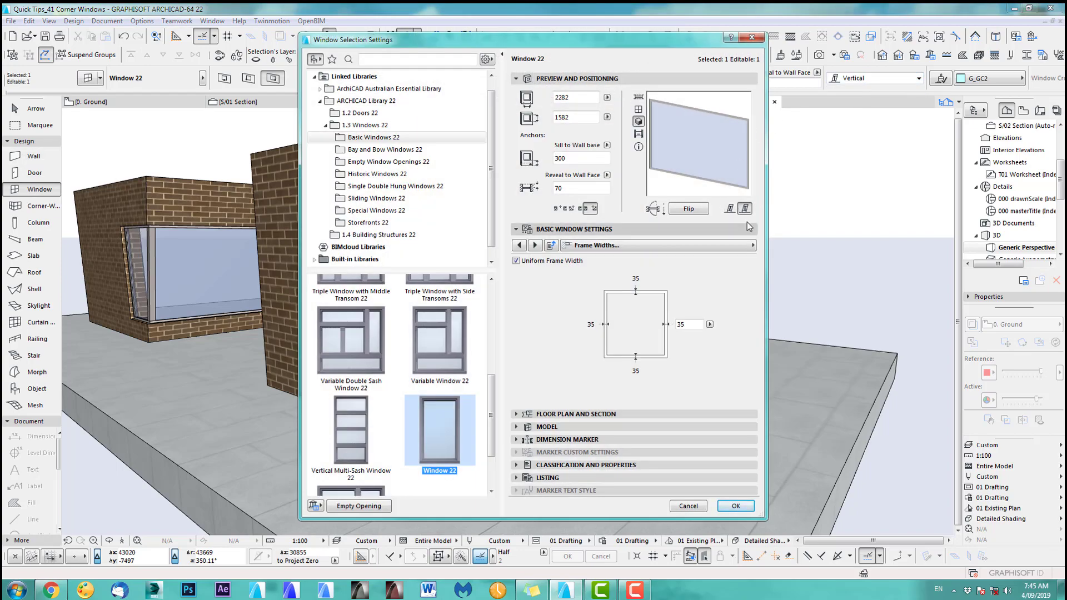
pyautogui.click(739, 507)
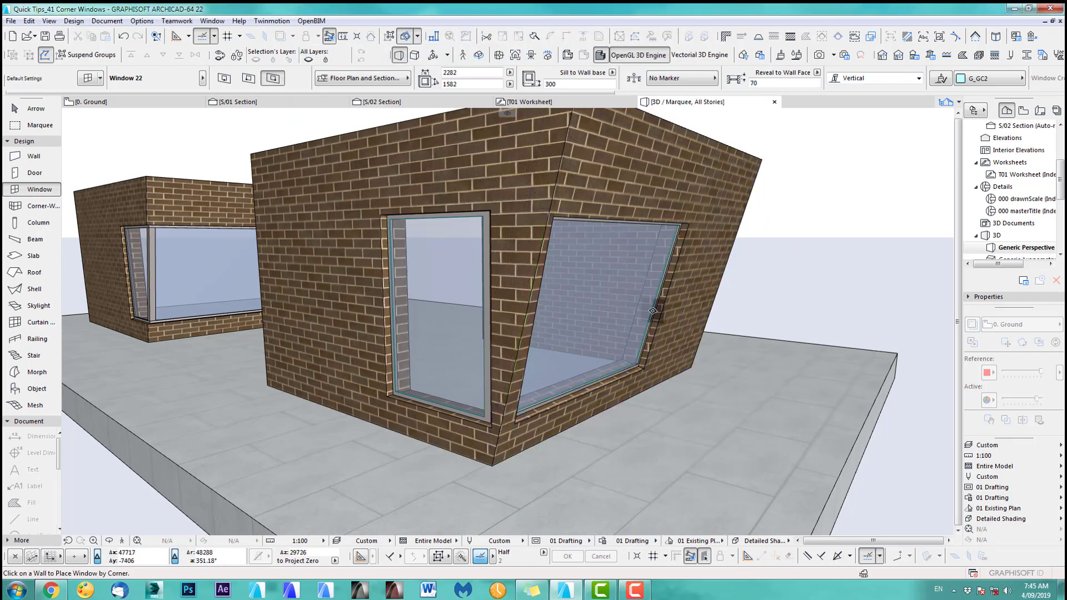
# Examine in plan and 3D how the two windows meet at the corner between the vertical and slanted walls.
pyautogui.scroll(-5, 717, 234)
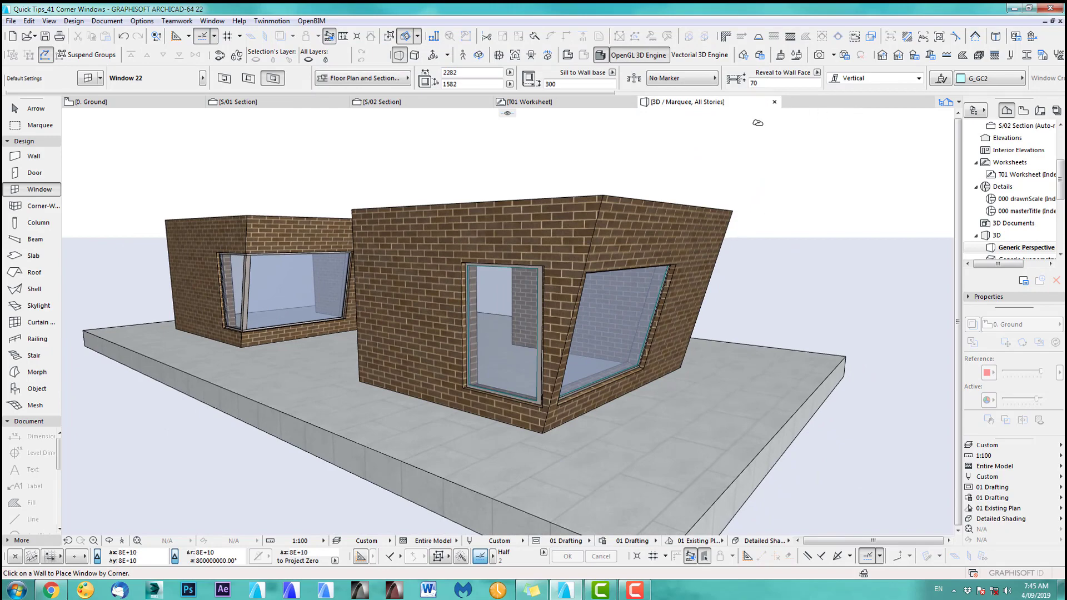
pyautogui.keyDown('shift'); pyautogui.moveTo(565, 332); pyautogui.dragTo(570, 289, button='middle'); pyautogui.keyUp('shift')
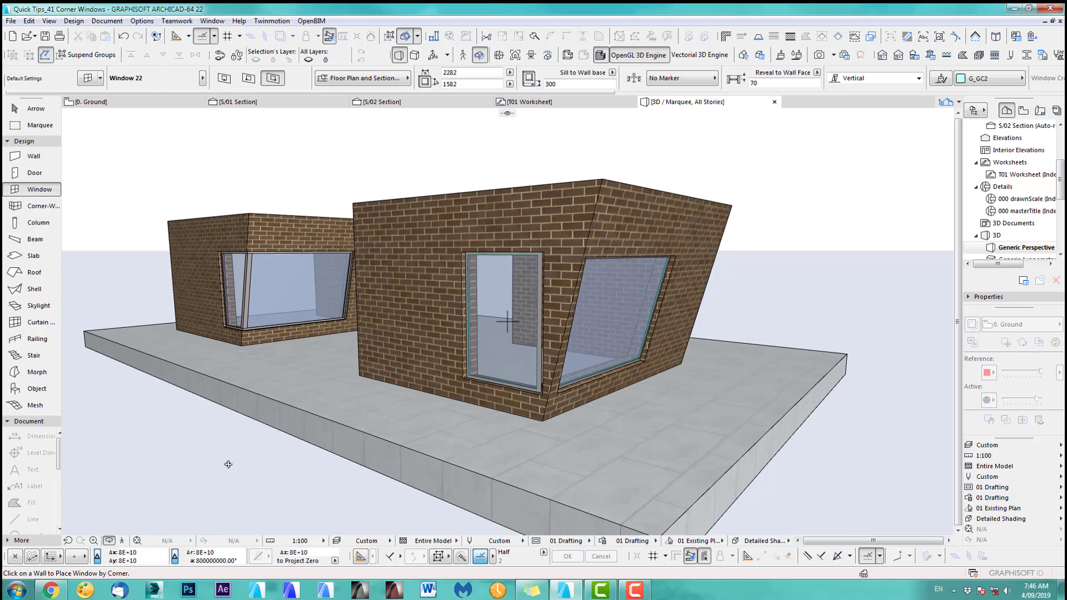
pyautogui.press('F2')
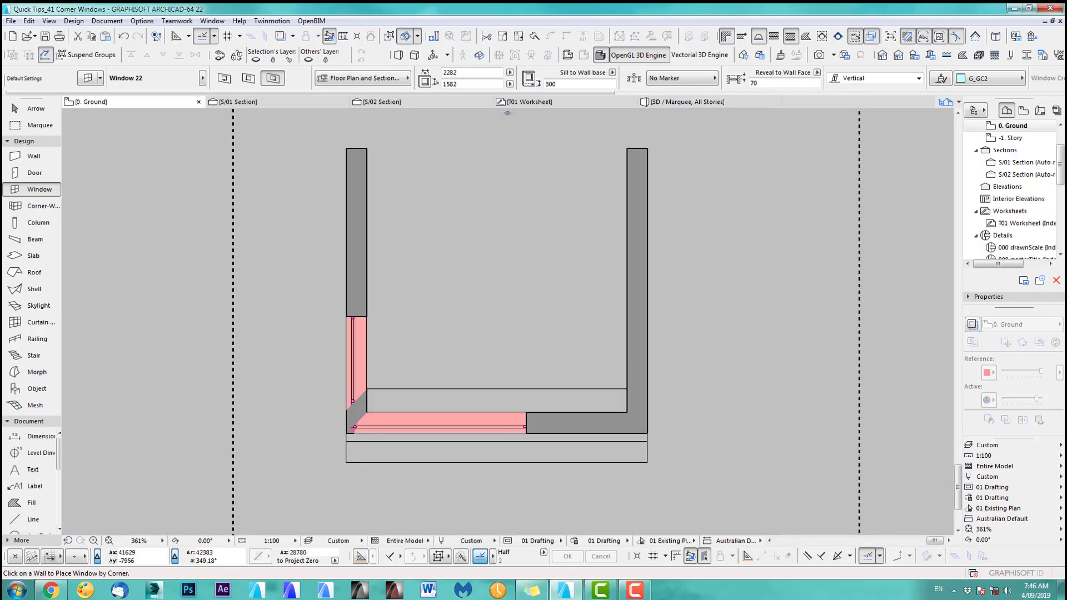
pyautogui.press('F3')
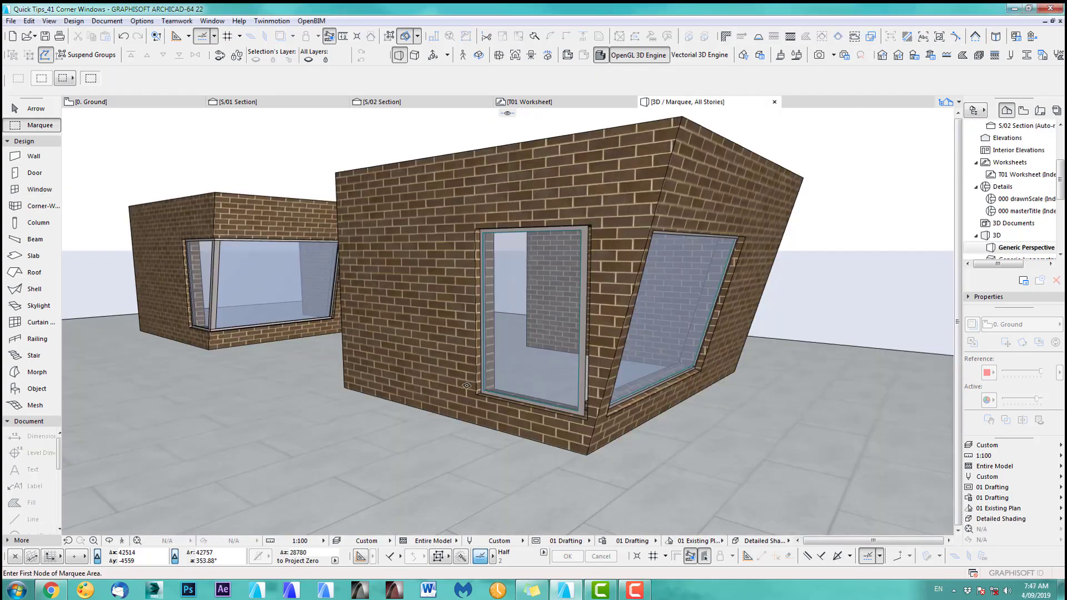
pyautogui.keyDown('shift'); pyautogui.moveTo(264, 430); pyautogui.dragTo(559, 350, button='middle'); pyautogui.keyUp('shift')
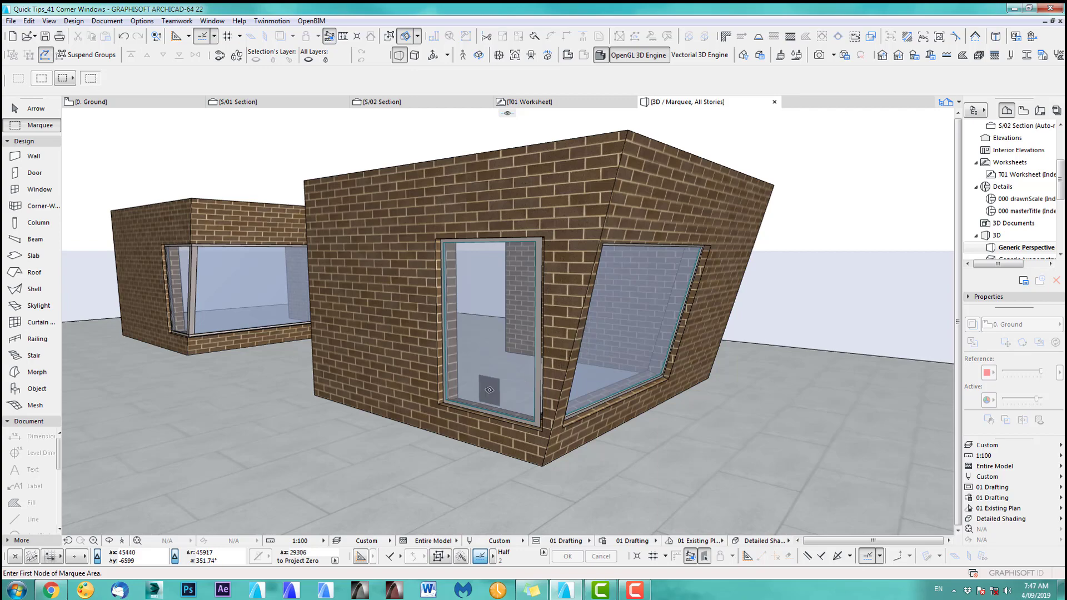
pyautogui.keyDown('shift'); pyautogui.moveTo(440, 357); pyautogui.dragTo(614, 374, button='middle'); pyautogui.keyUp('shift')
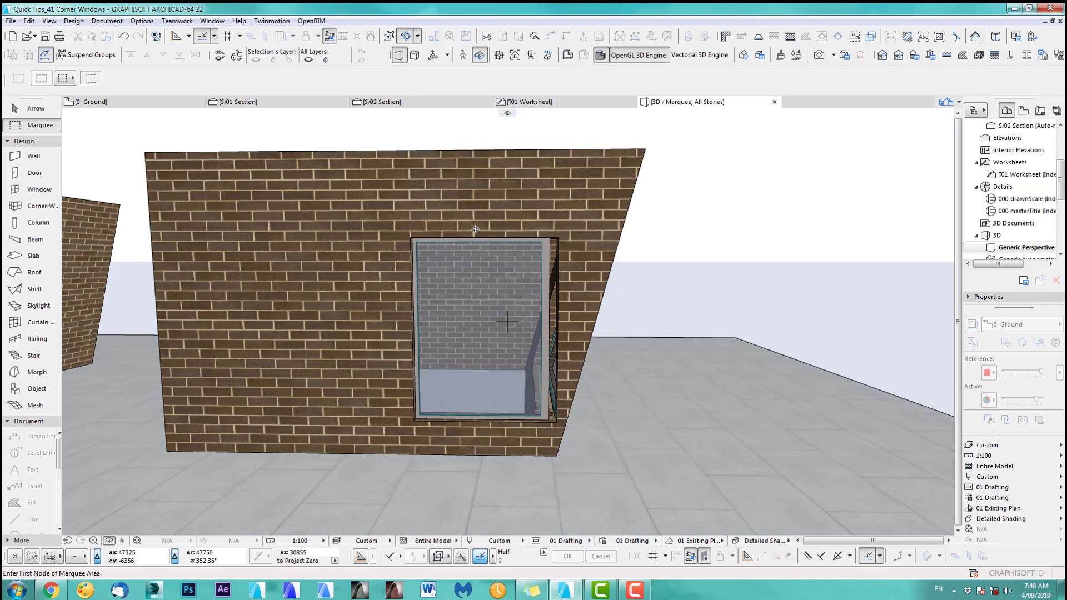
pyautogui.keyDown('shift'); pyautogui.moveTo(521, 322); pyautogui.dragTo(320, 332, button='middle'); pyautogui.keyUp('shift')
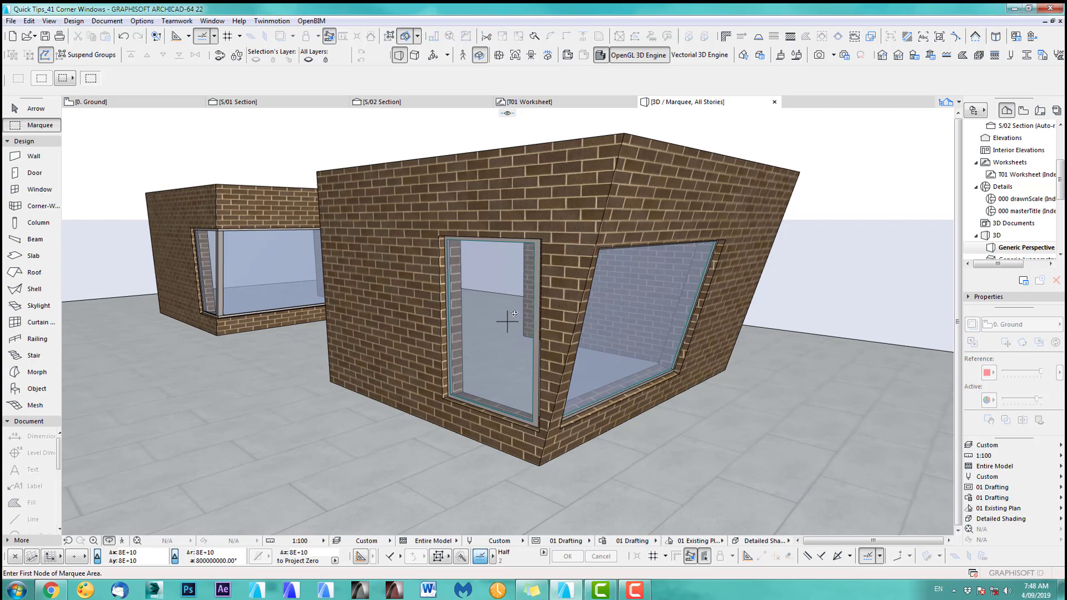
pyautogui.keyDown('shift'); pyautogui.moveTo(514, 313); pyautogui.dragTo(490, 310, button='middle'); pyautogui.keyUp('shift')
# Preview the Skewed Window 22 in the Special Windows 22 library and leave the window default settings without applying anything.
pyautogui.doubleClick(39, 190)
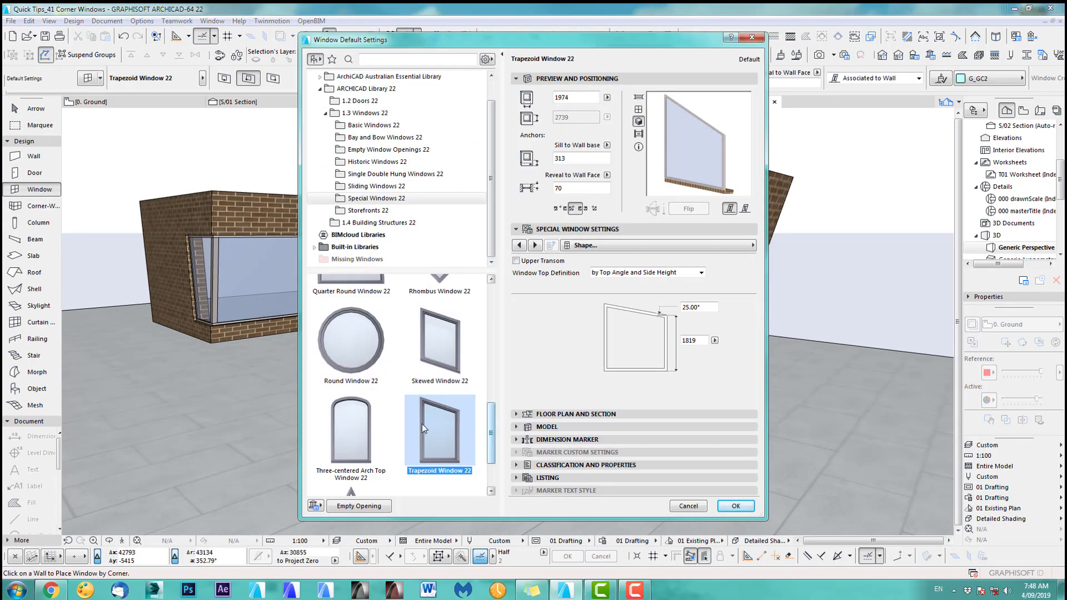
pyautogui.scroll(1, 492, 439)
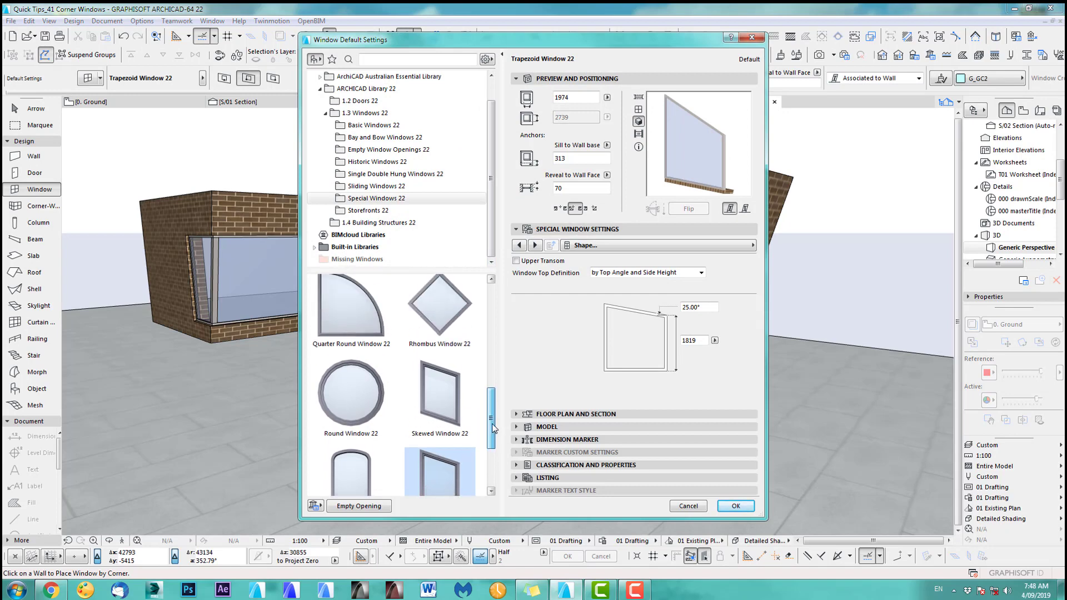
pyautogui.click(436, 400)
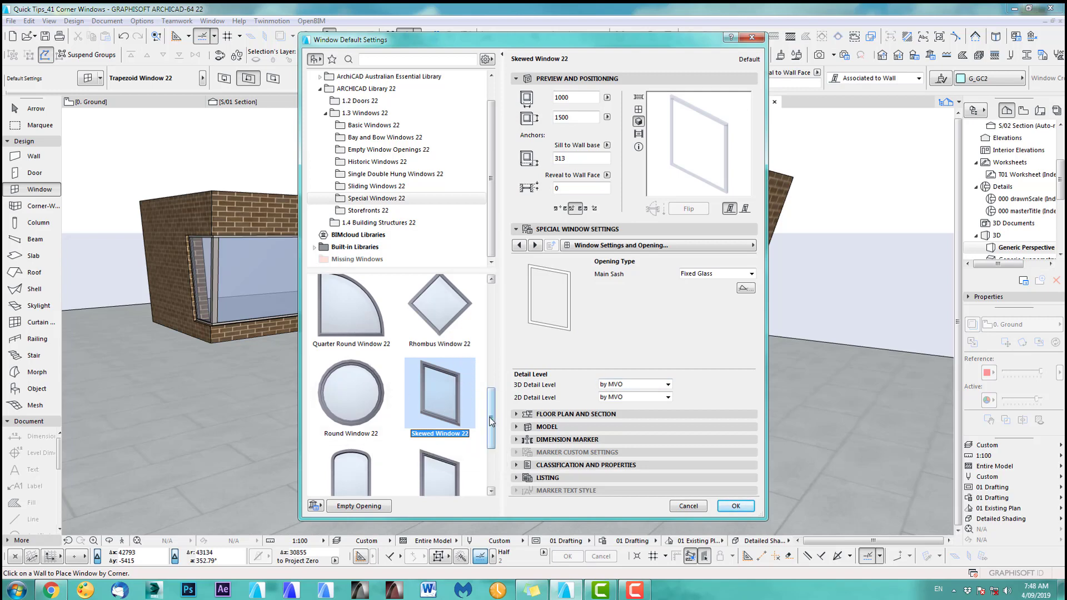
pyautogui.moveTo(492, 423); pyautogui.dragTo(498, 401)
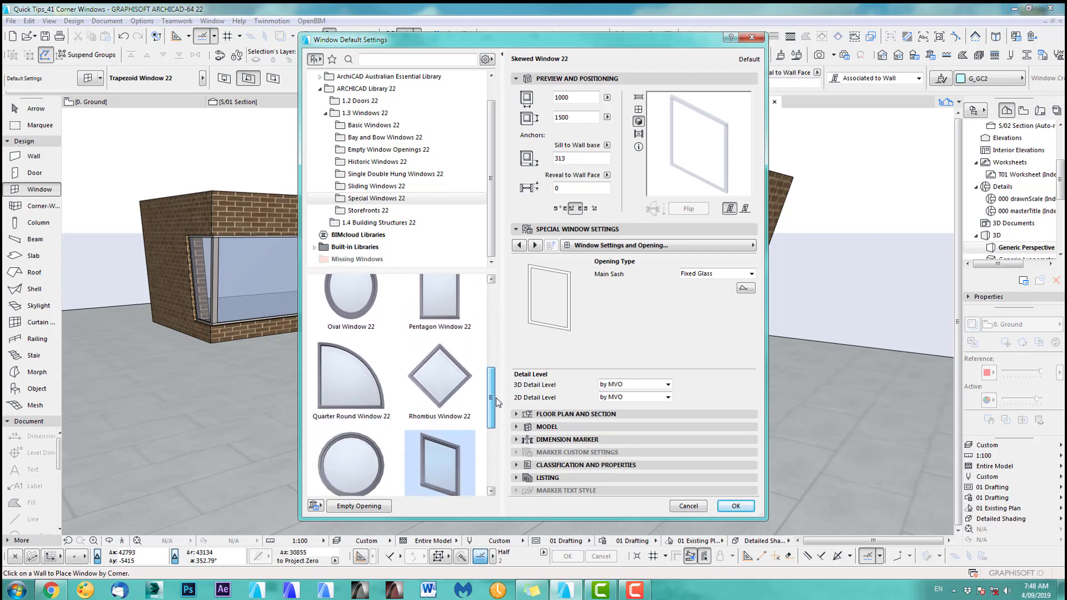
pyautogui.click(689, 506)
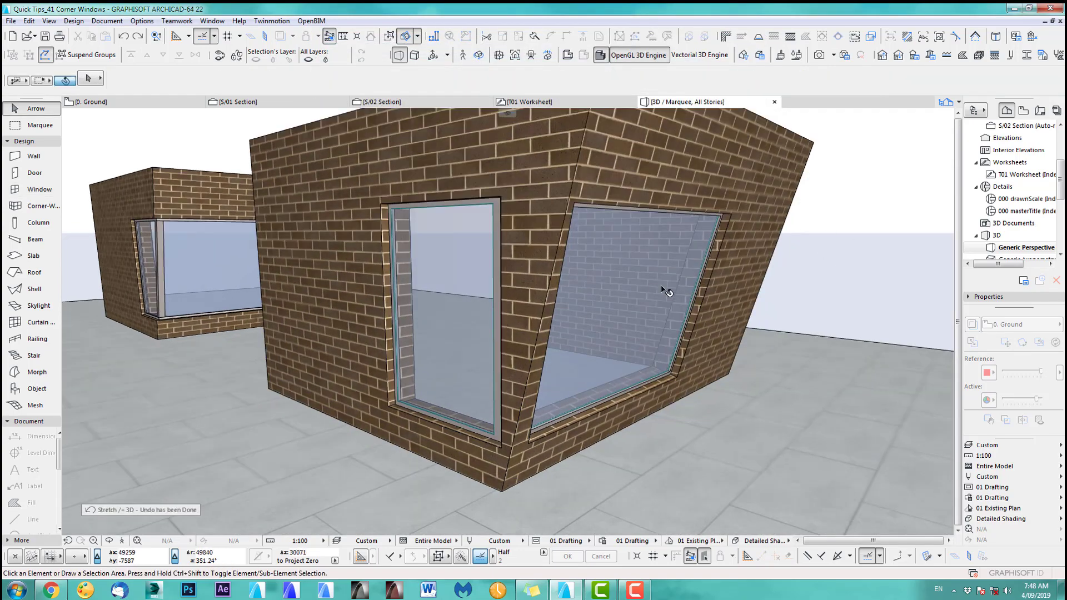
# Set the slanted wall's angle to 90° so it stands vertical, and deselect it.
pyautogui.moveTo(607, 319); pyautogui.dragTo(601, 347, button='middle')
pyautogui.scroll(-1, 608, 342)
pyautogui.scroll(-1, 596, 332)
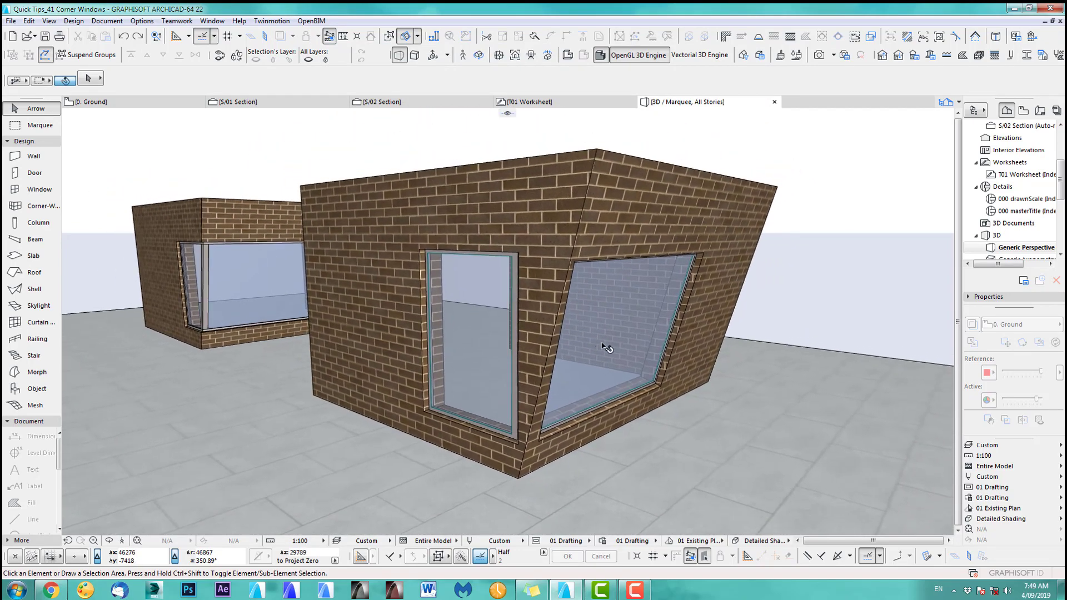
pyautogui.click(665, 205)
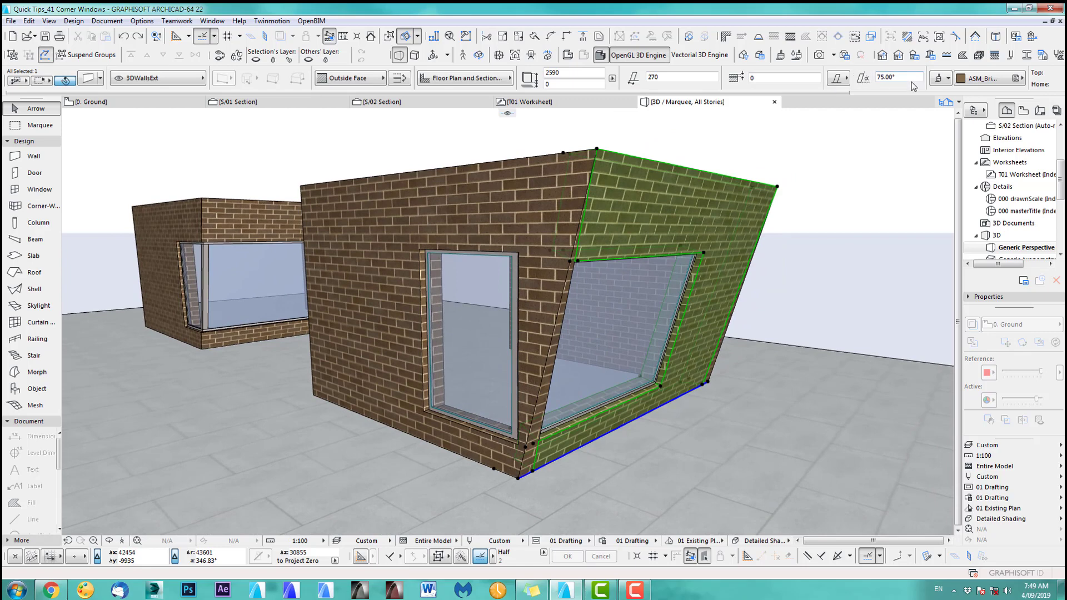
pyautogui.write('90')
pyautogui.press('Return')
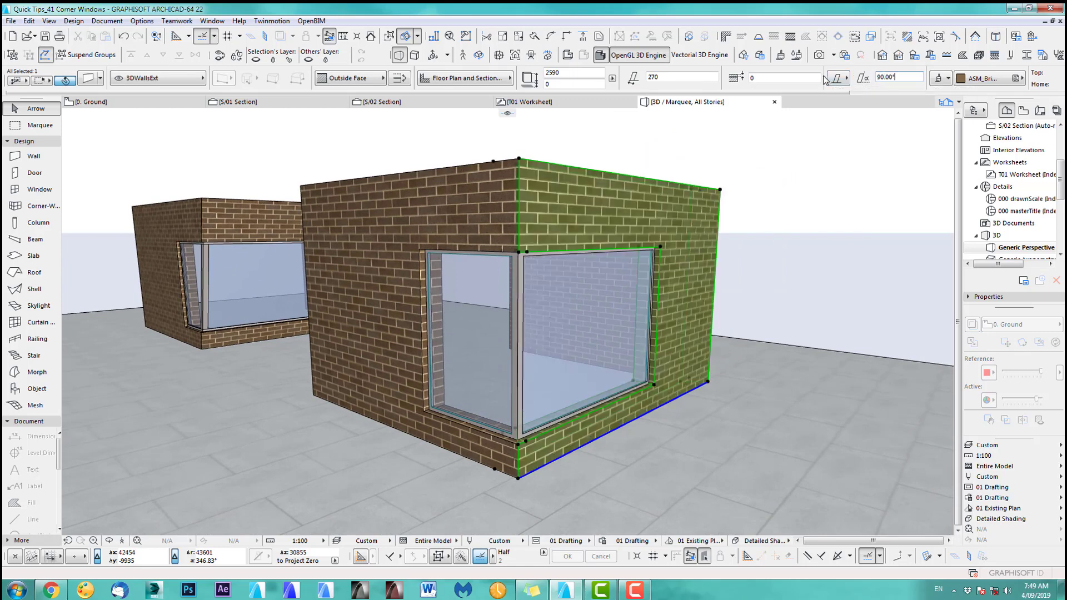
pyautogui.click(799, 241)
pyautogui.moveTo(627, 352); pyautogui.dragTo(624, 344, button='middle')
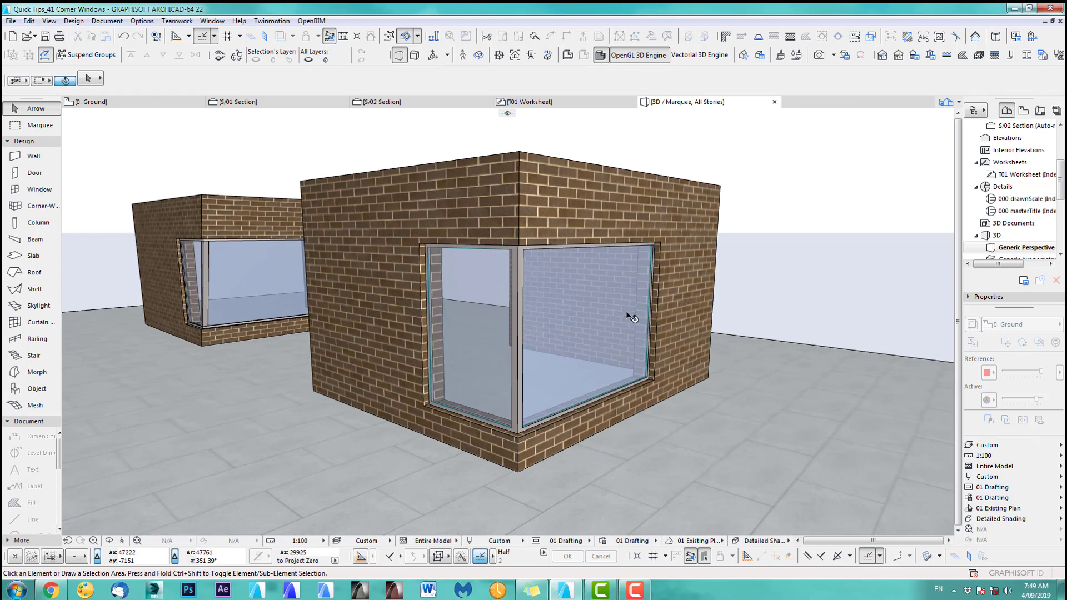
# Try converting the wider corner window into an empty opening, and undo the change.
pyautogui.click(583, 308)
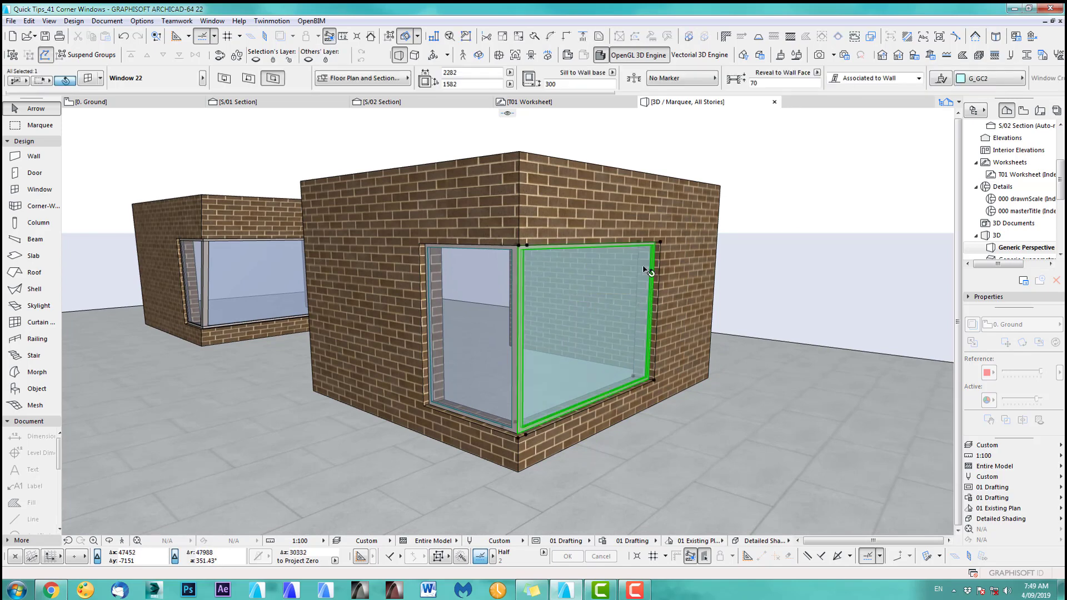
pyautogui.click(89, 80)
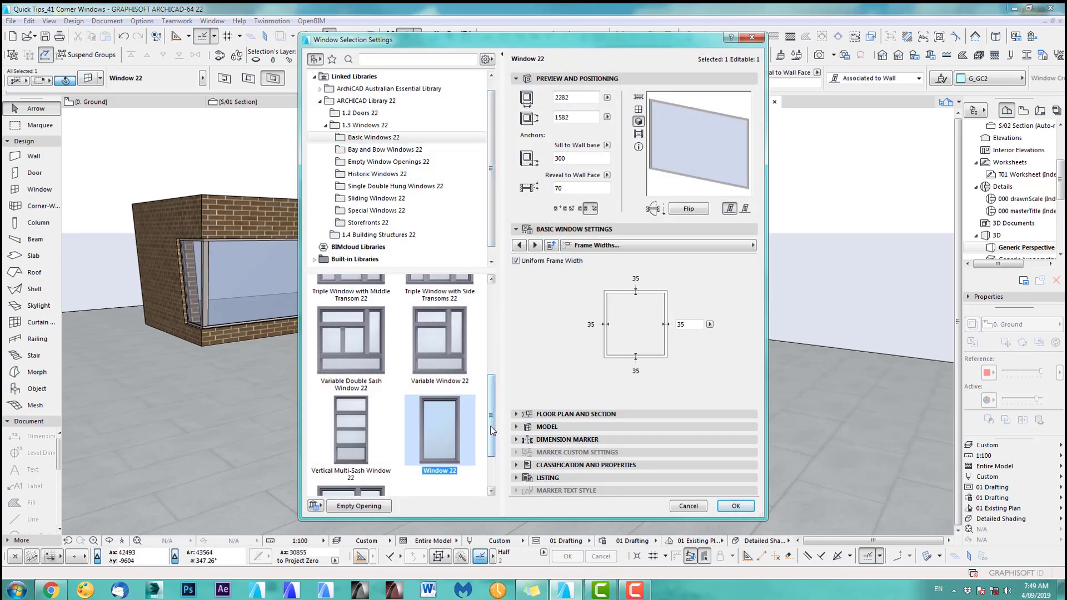
pyautogui.click(351, 508)
pyautogui.click(743, 508)
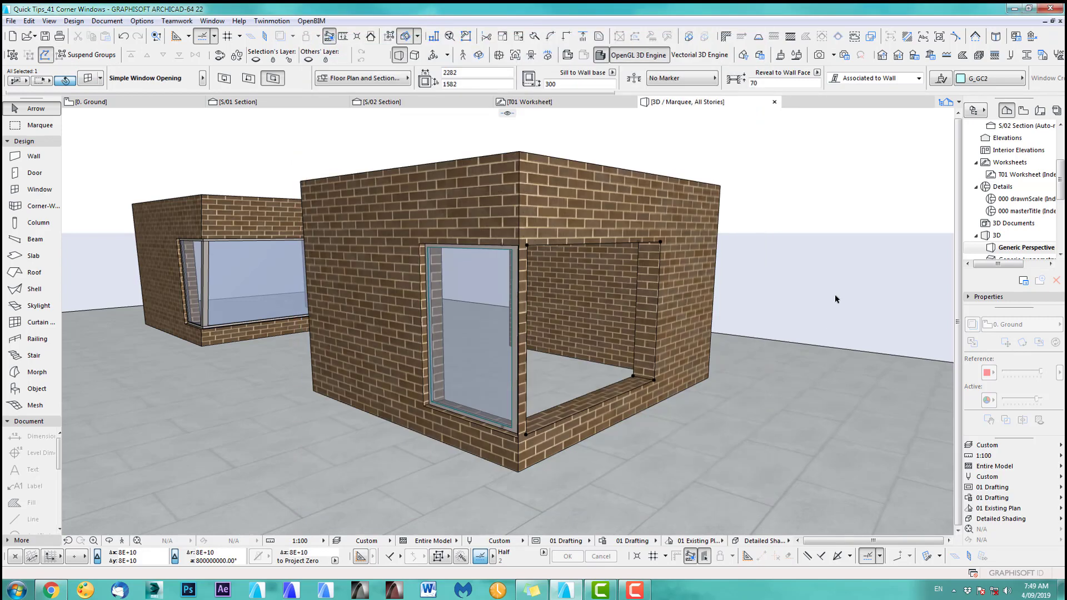
pyautogui.press('Escape')
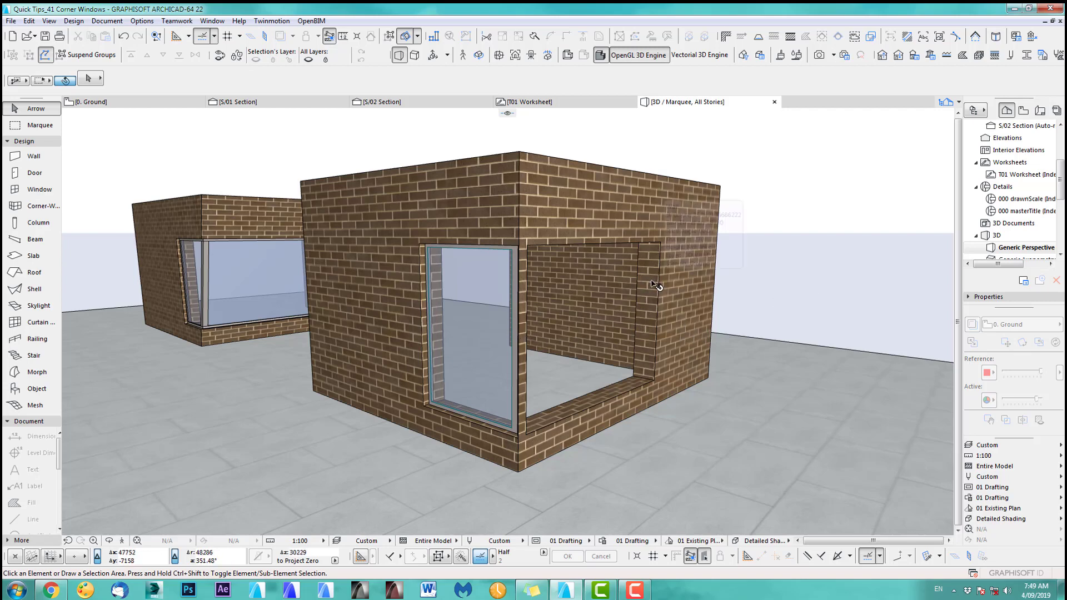
pyautogui.hotkey('ctrl', 'z')
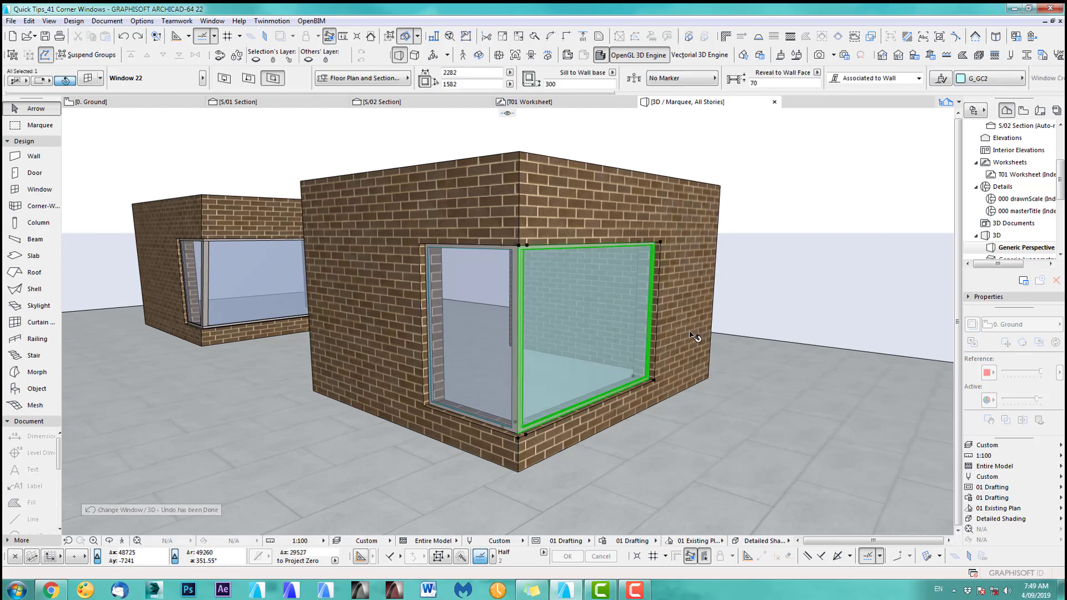
# Drag a copy of the wider window about 384 mm along its wall, away from the corner, and deselect it.
pyautogui.hotkey('ctrl', 'shift', 'd')
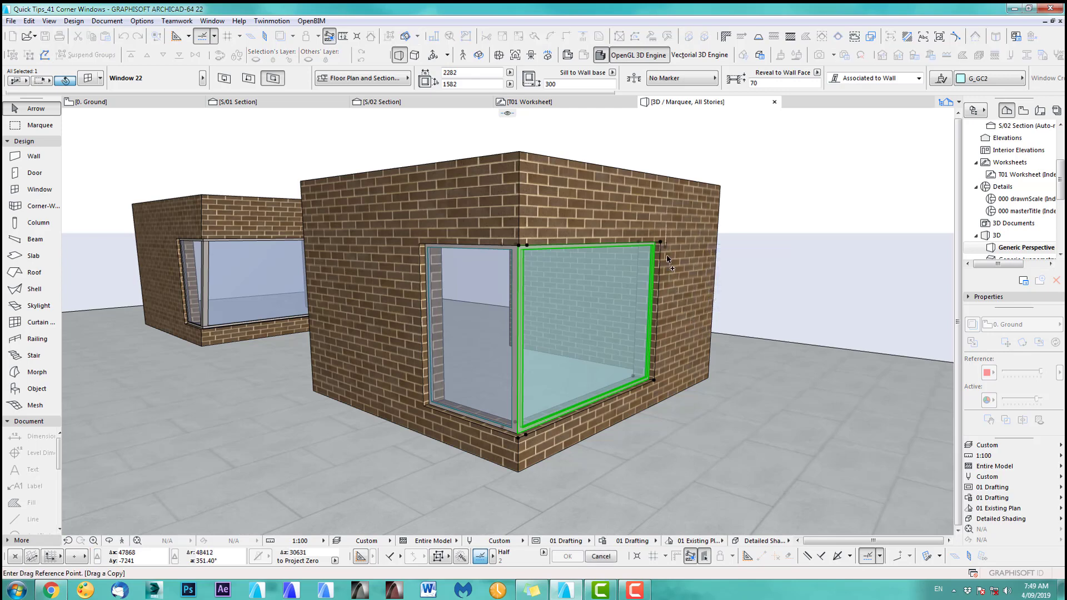
pyautogui.click(654, 380)
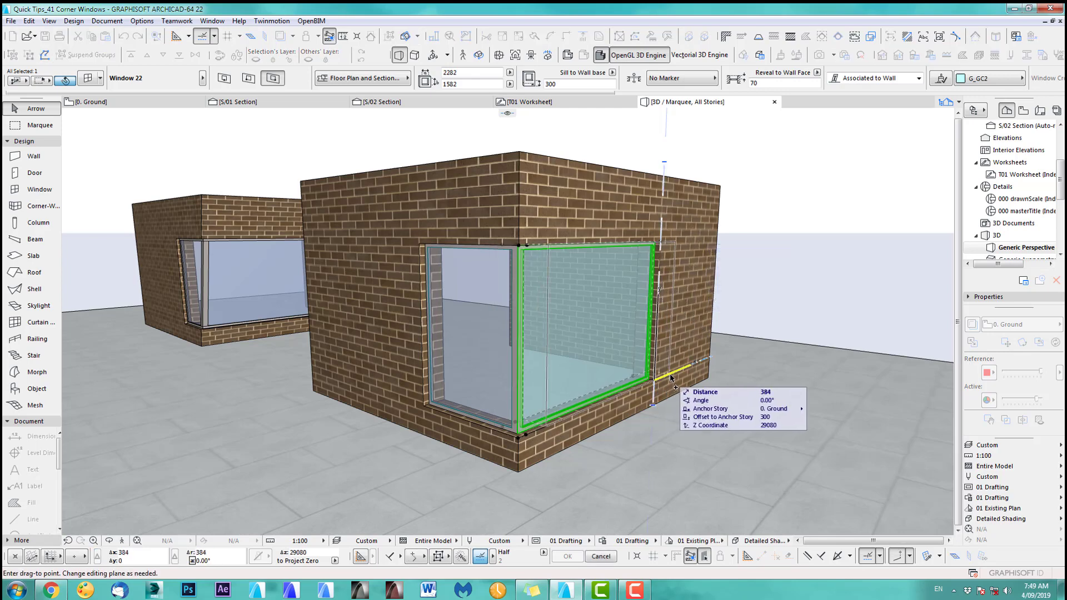
pyautogui.click(671, 378)
pyautogui.press('Escape')
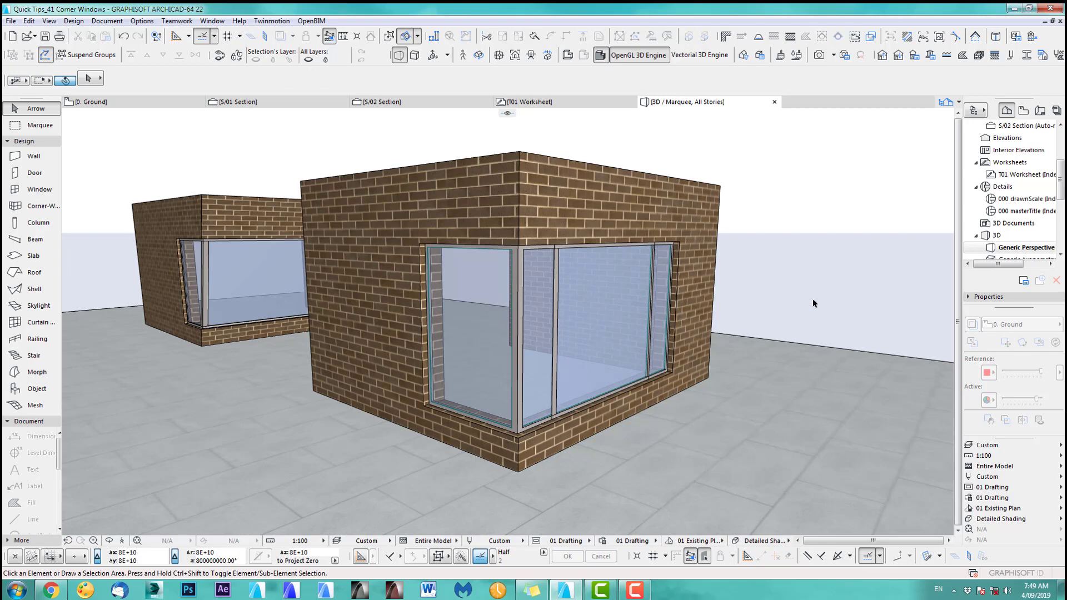
# Convert the original wider window next to the corner into an empty opening and deselect it.
pyautogui.click(663, 245)
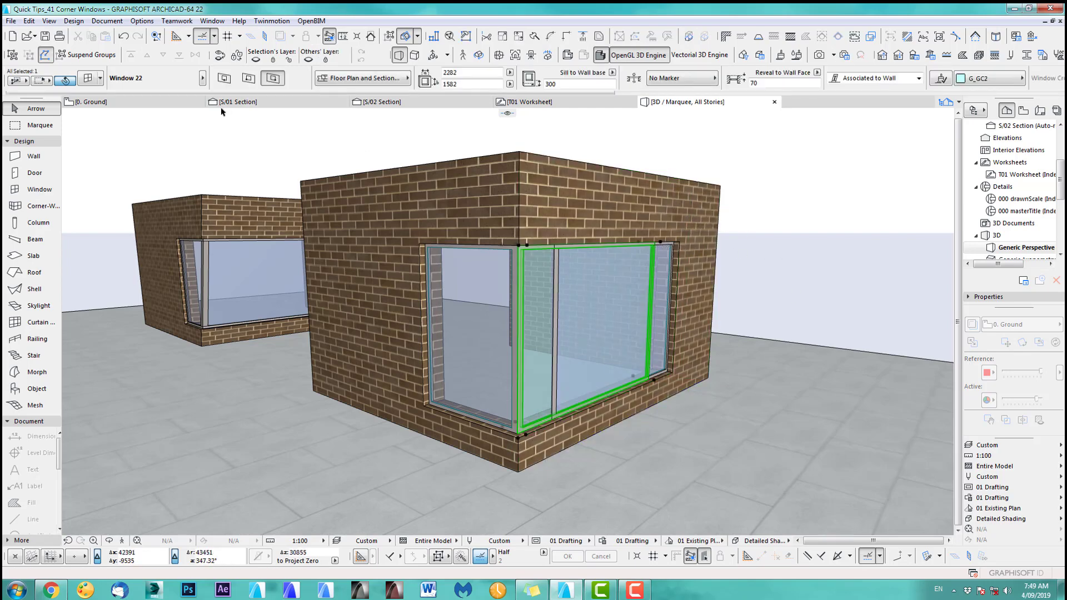
pyautogui.hotkey('ctrl', 't')
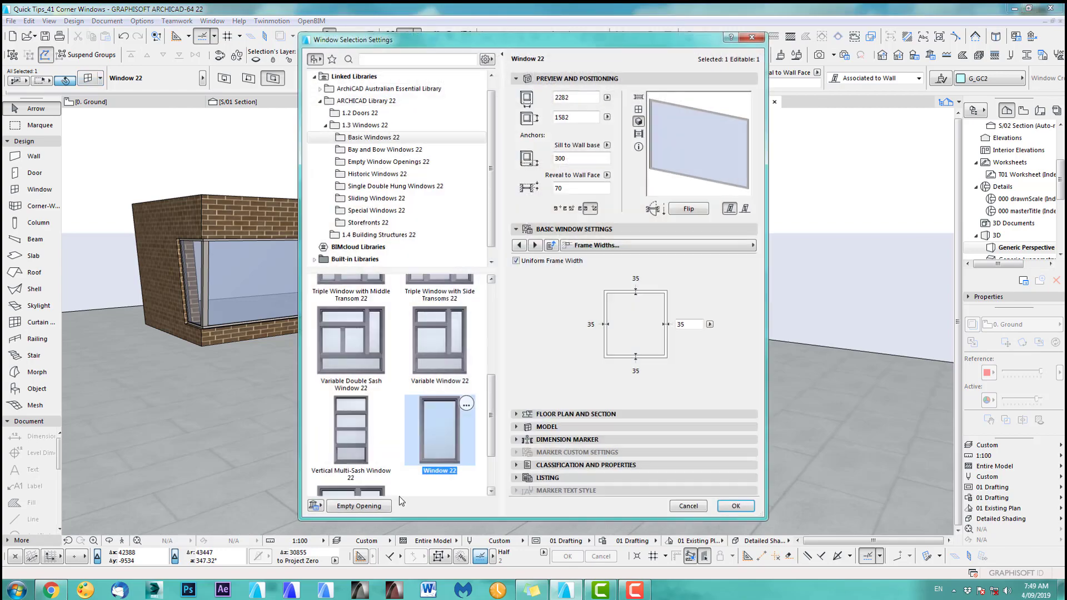
pyautogui.click(376, 505)
pyautogui.click(736, 506)
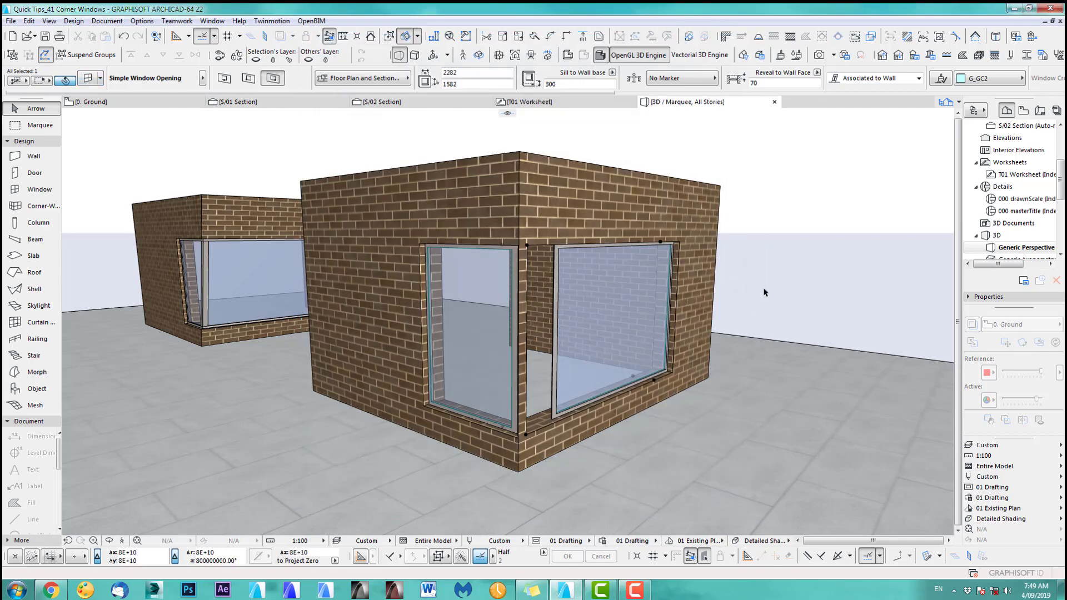
pyautogui.press('Escape')
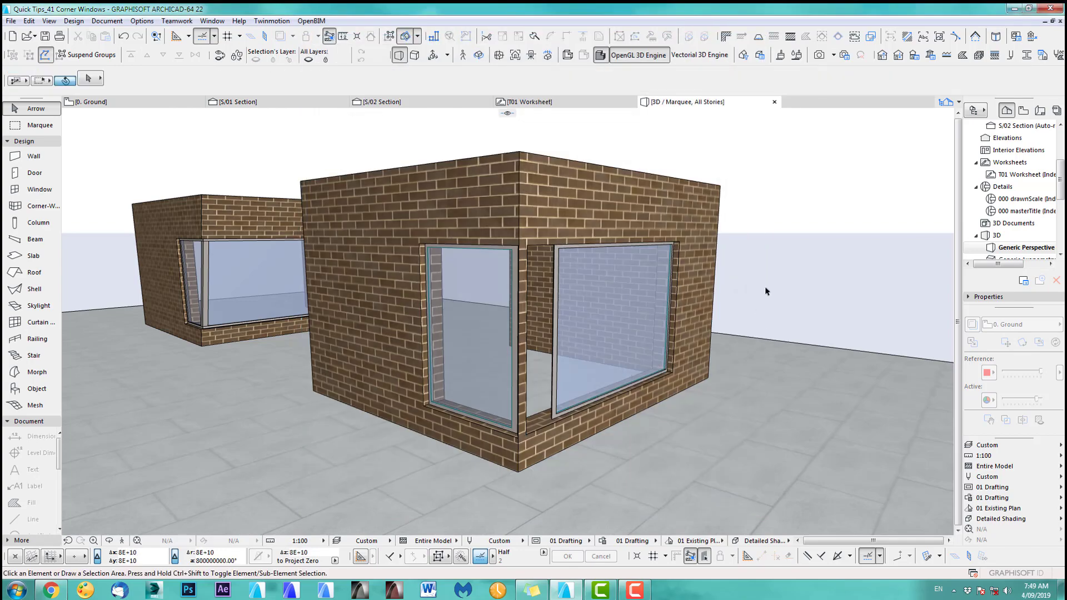
# Drag a copy of the narrower window a short distance along its wall, away from the corner, and deselect it.
pyautogui.click(421, 247)
pyautogui.hotkey('ctrl', 'd')
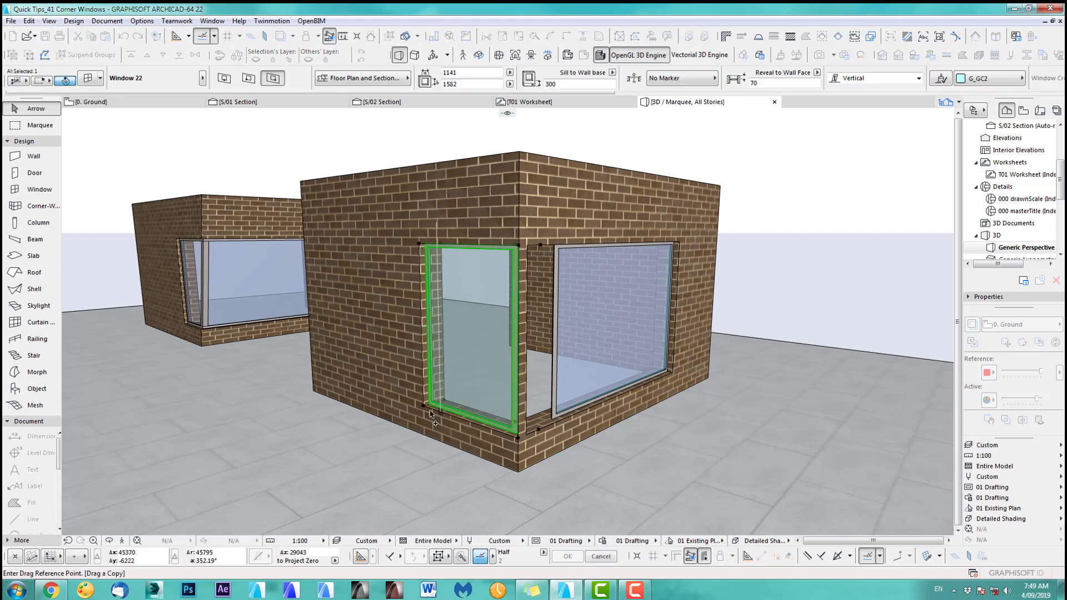
pyautogui.click(423, 409)
pyautogui.click(404, 399)
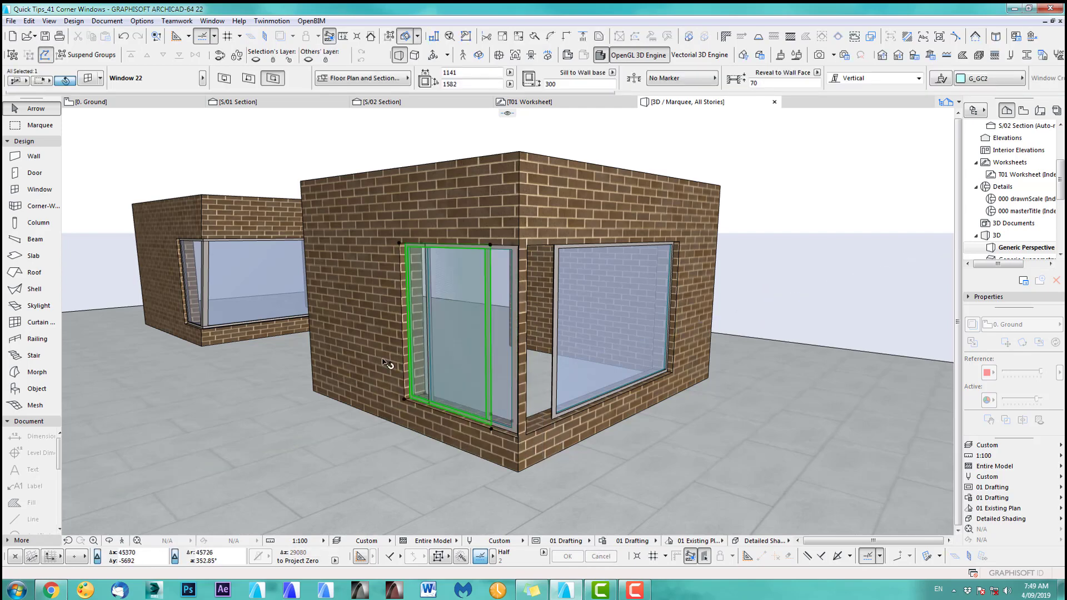
pyautogui.press('Escape')
# Convert the original narrower window next to the corner into an empty opening and deselect it.
pyautogui.click(421, 247)
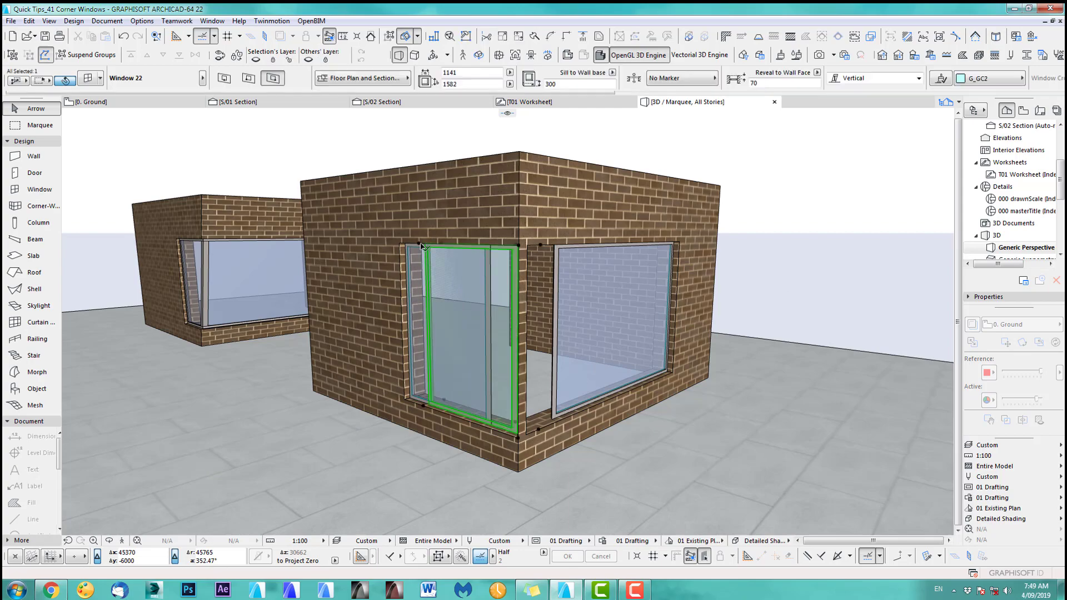
pyautogui.click(87, 78)
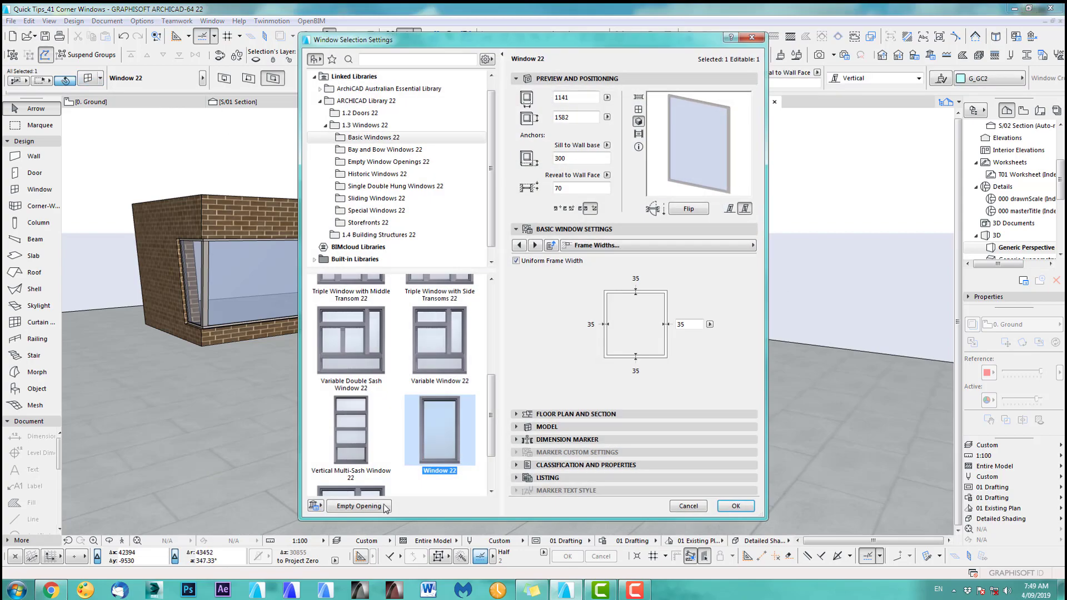
pyautogui.click(362, 505)
pyautogui.click(740, 505)
pyautogui.click(801, 314)
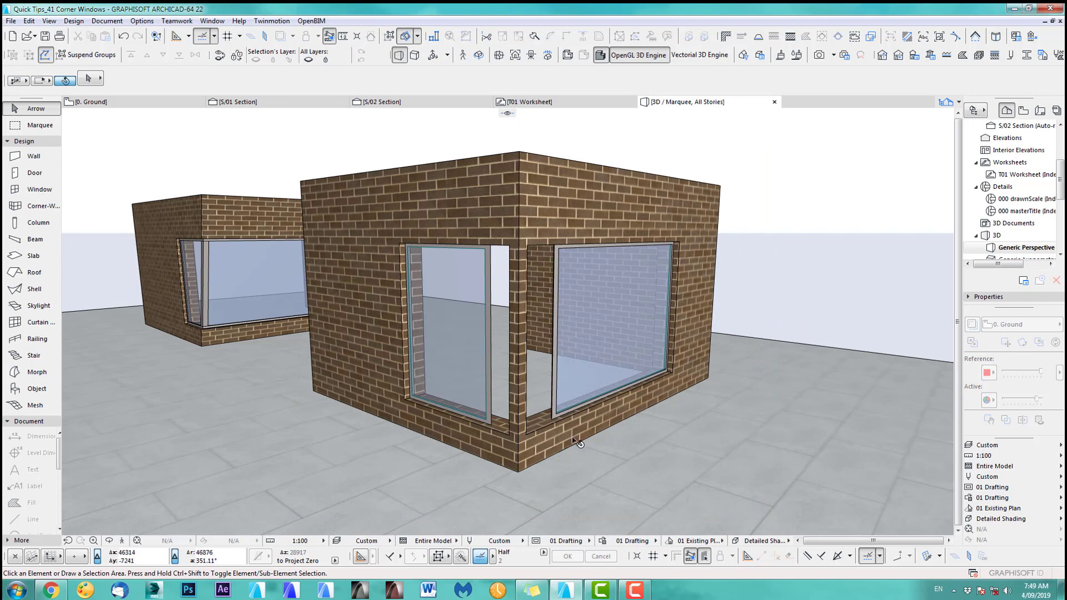
# Stretch the wider empty opening's corner-side edge out to the outer corner of the walls.
pyautogui.scroll(6, 534, 437)
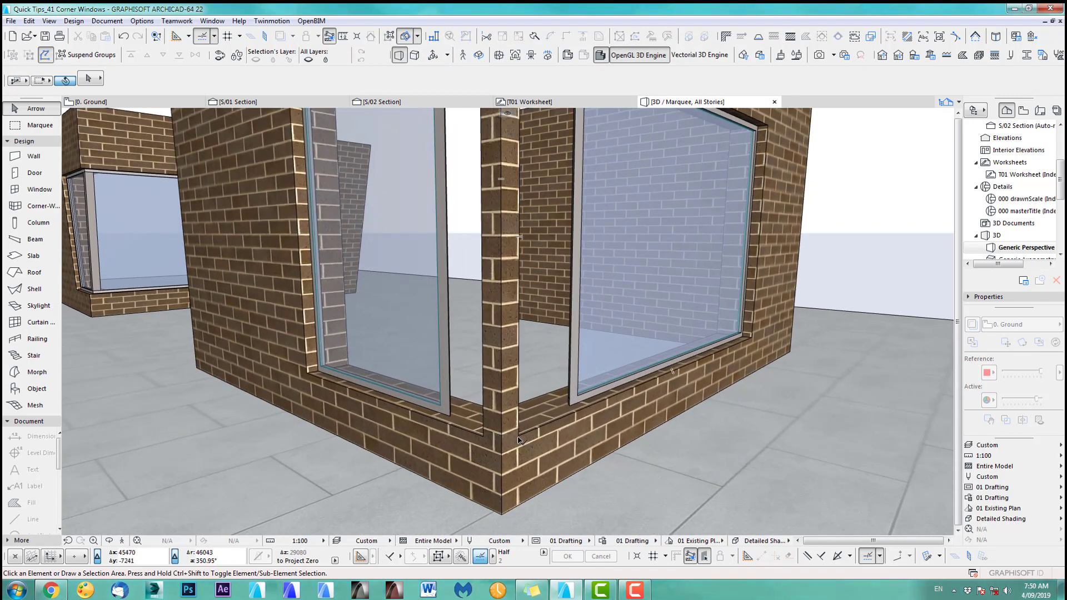
pyautogui.click(517, 440)
pyautogui.click(518, 440)
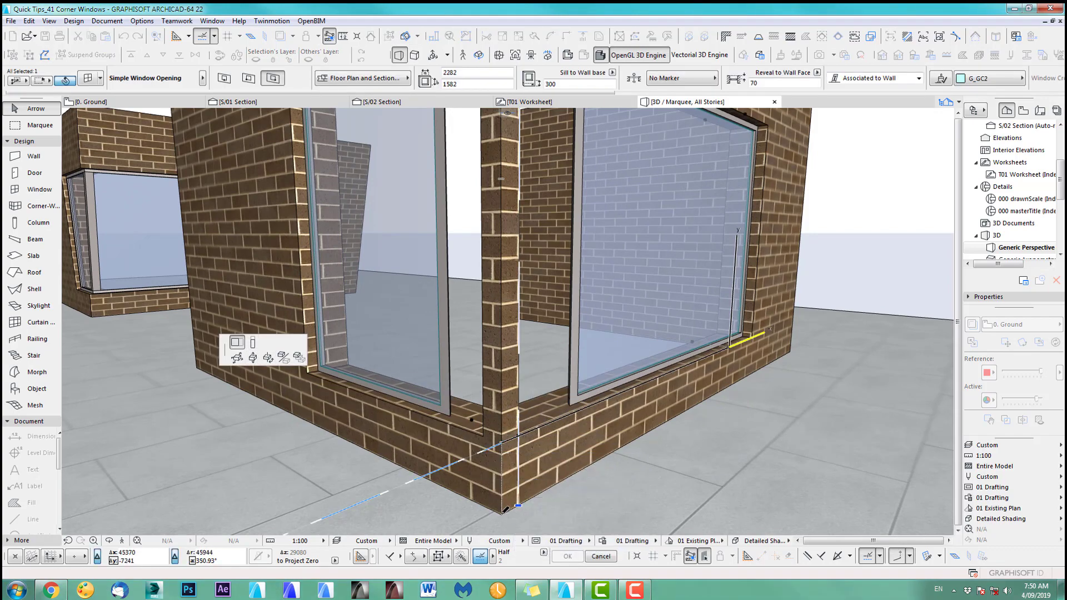
pyautogui.click(505, 508)
# Stretch the narrower empty opening's edge to the outer wall corner, giving a width of 1241 mm, and deselect it.
pyautogui.click(307, 376)
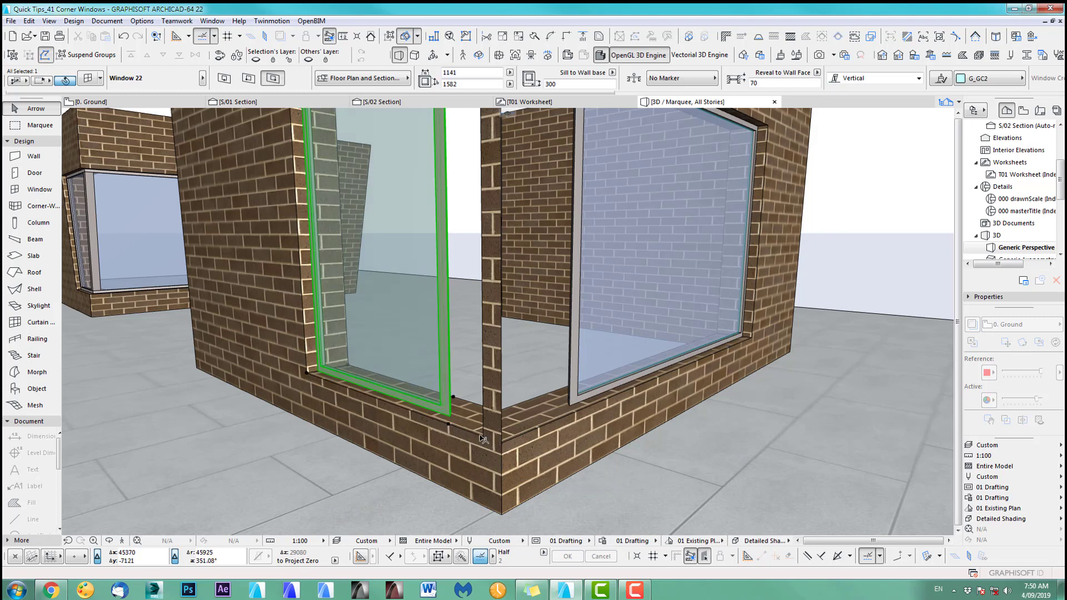
pyautogui.click(483, 439)
pyautogui.click(482, 438)
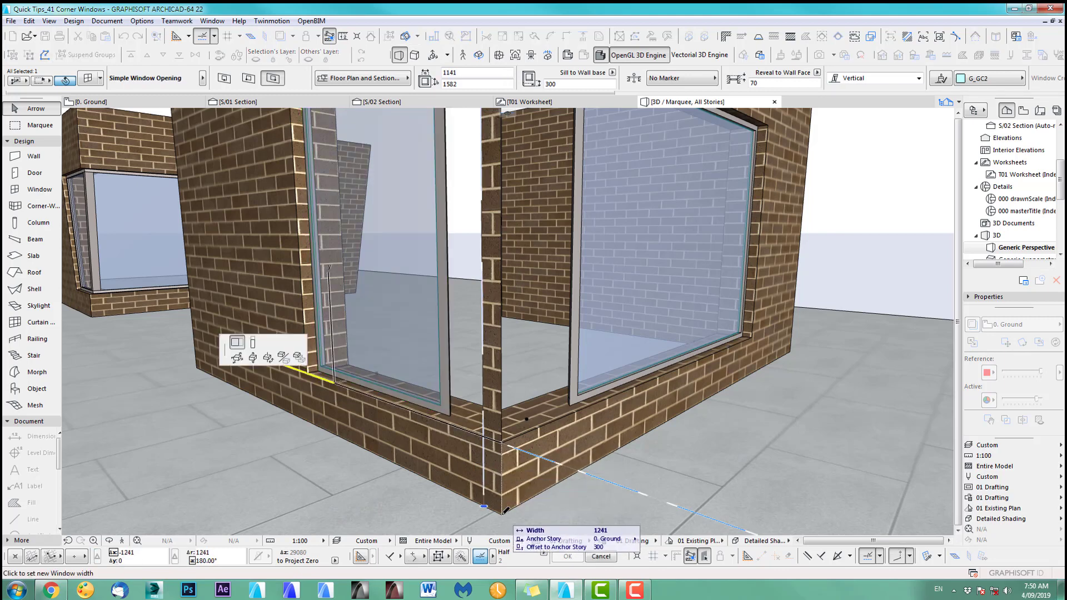
pyautogui.click(502, 514)
pyautogui.scroll(-5, 527, 426)
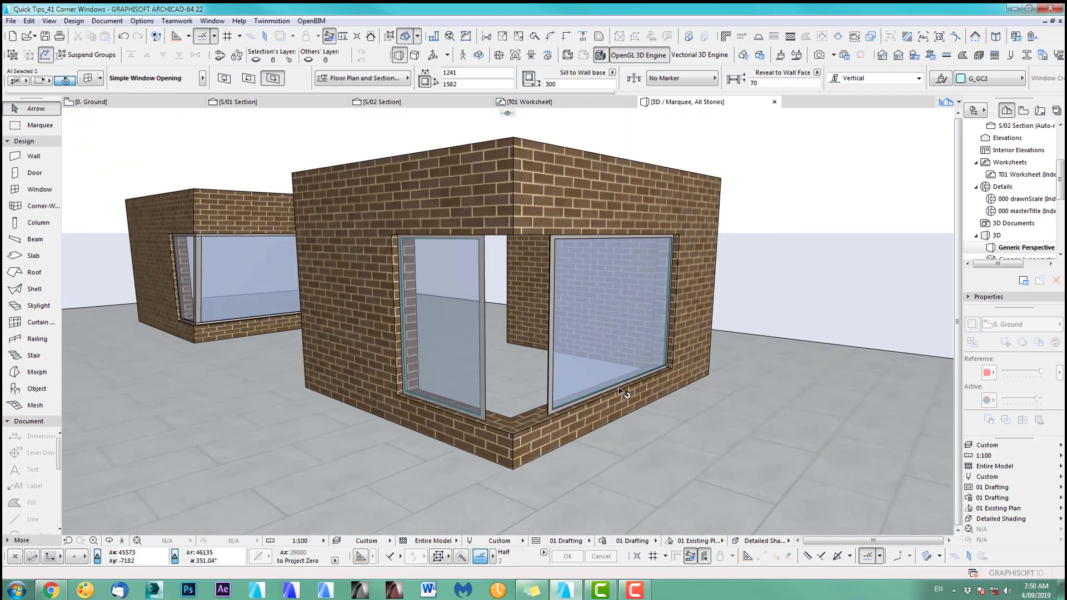
pyautogui.click(795, 293)
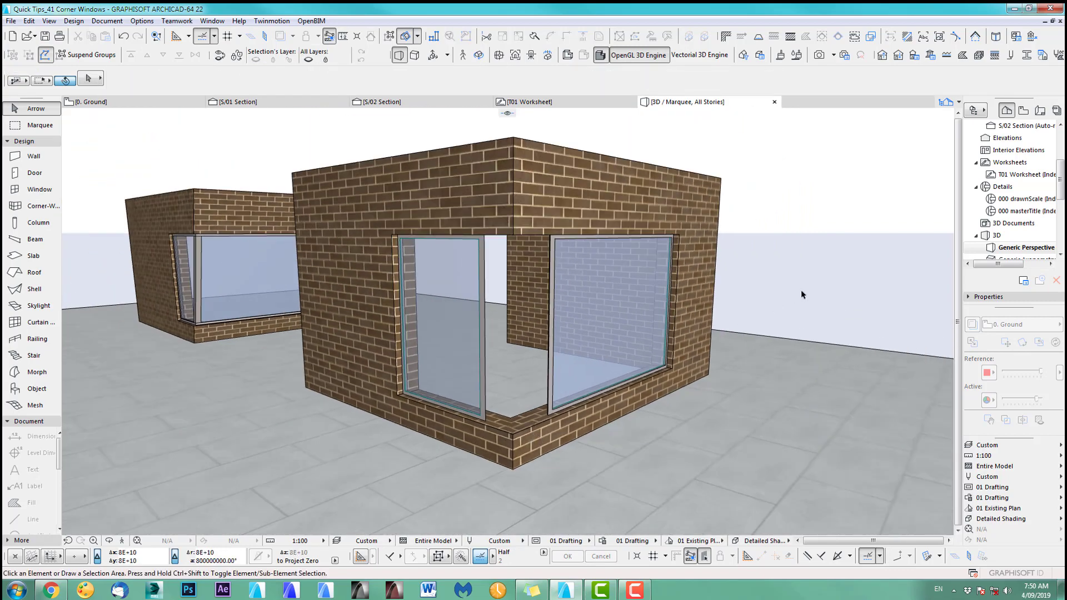
# Try slanting the wall with the wider window to 75°, undo the change and deselect the wall.
pyautogui.click(633, 200)
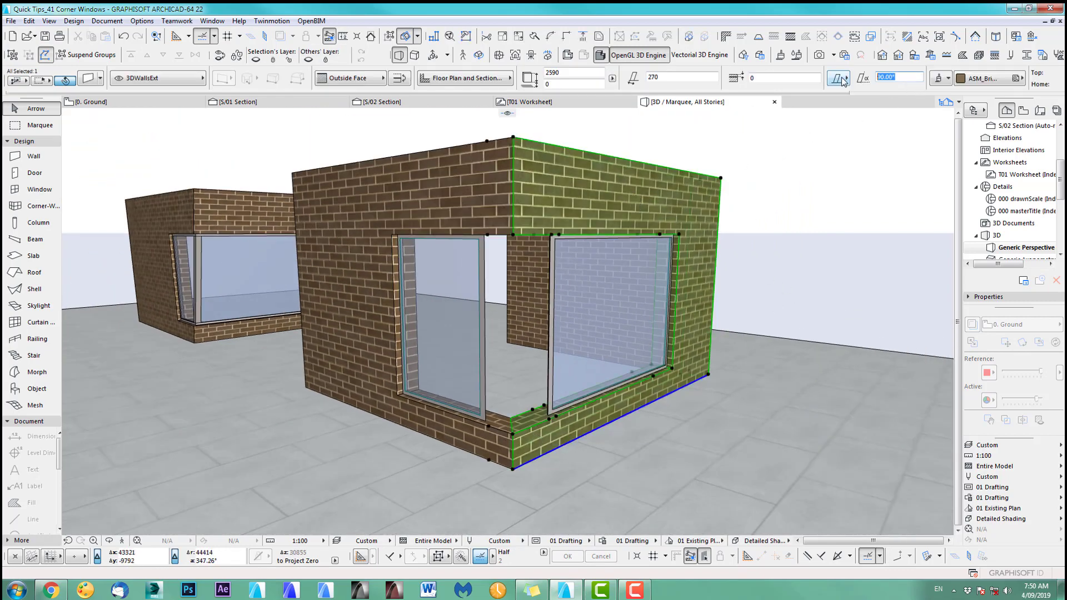
pyautogui.write('75')
pyautogui.press('Return')
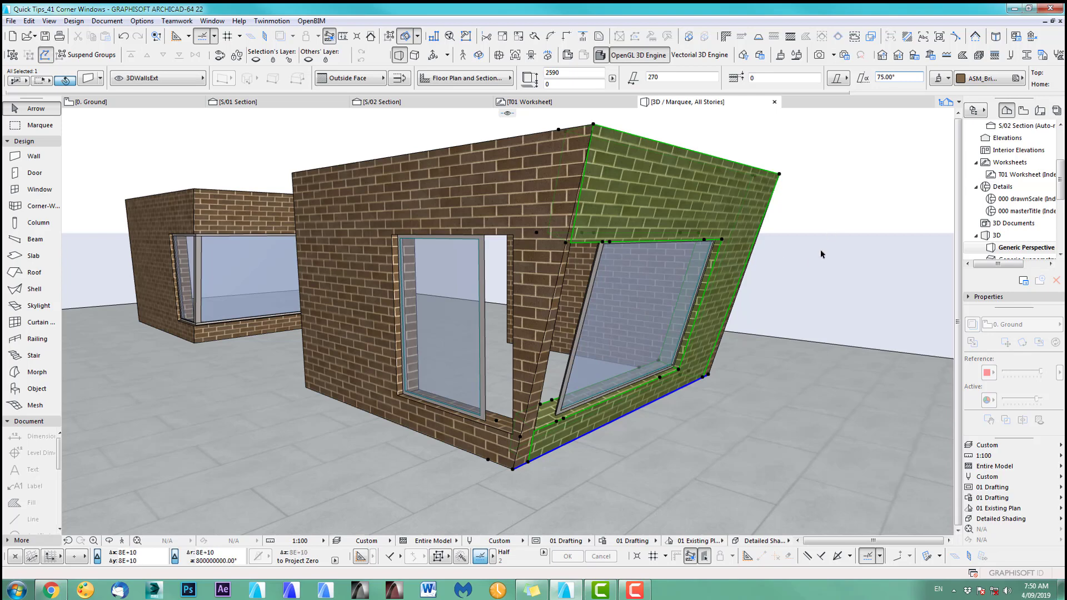
pyautogui.hotkey('ctrl', 'z')
pyautogui.click(792, 280)
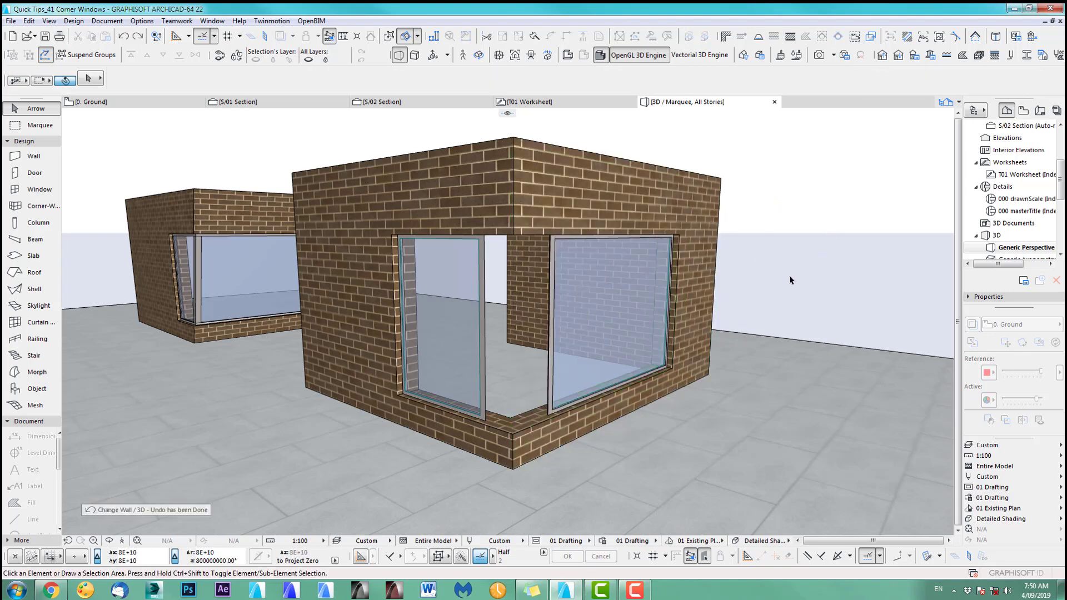
# Move the wider window along its wall until its corner-side edge sits at the corner.
pyautogui.click(622, 379)
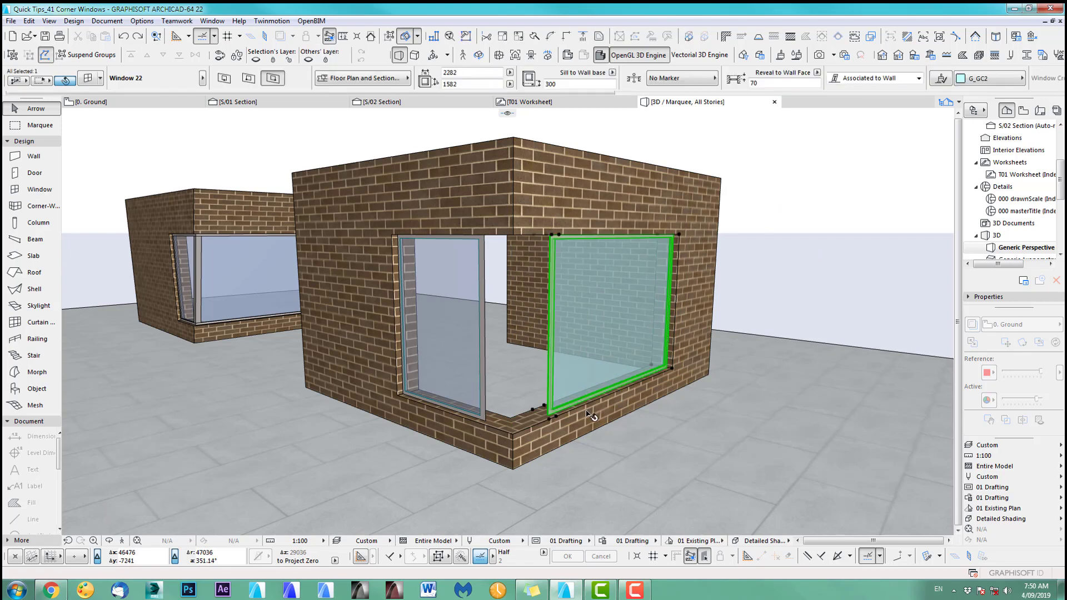
pyautogui.click(551, 420)
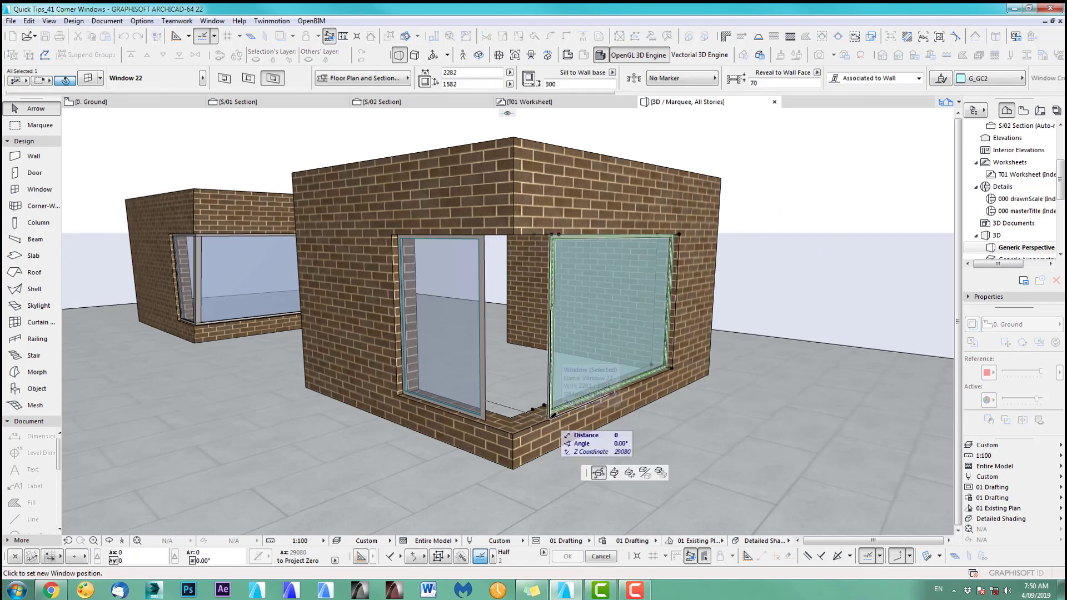
pyautogui.click(516, 430)
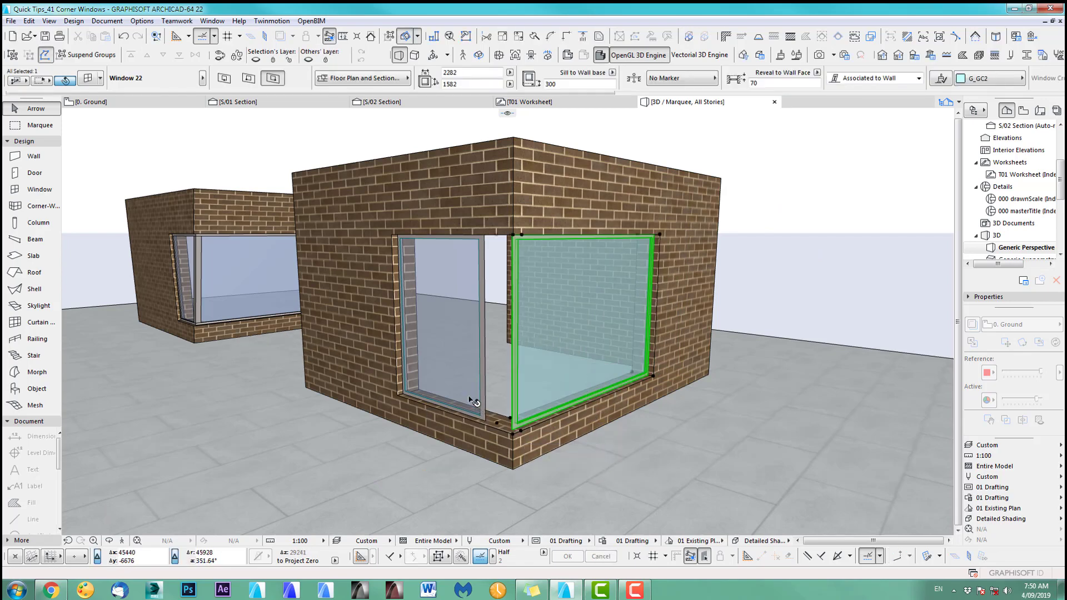
# Move the narrower window along its wall to meet the wider window at the corner, and deselect it.
pyautogui.click(484, 425)
pyautogui.click(486, 426)
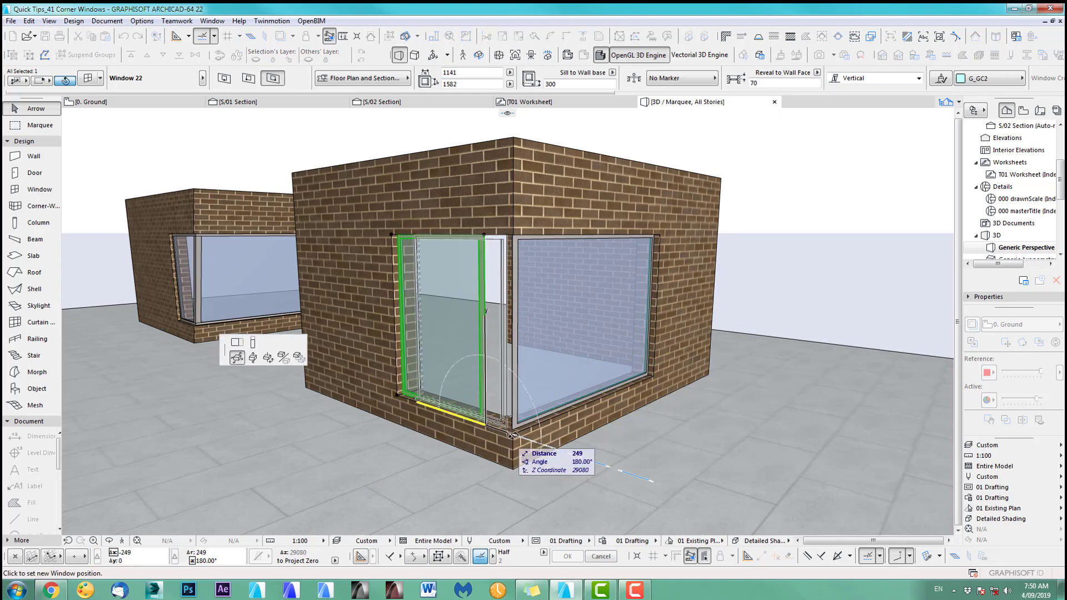
pyautogui.click(516, 429)
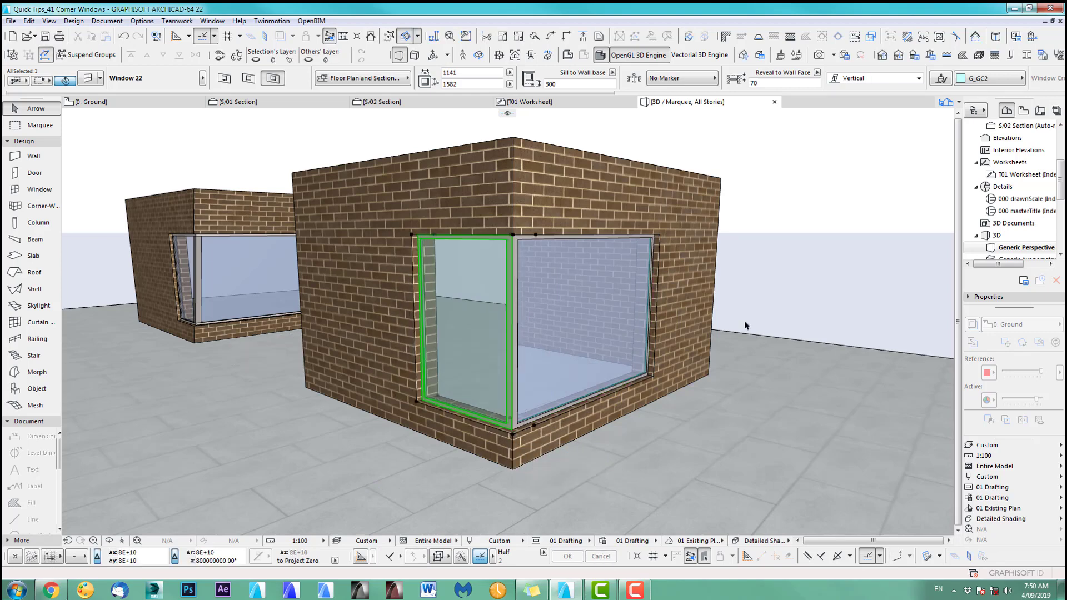
pyautogui.click(778, 301)
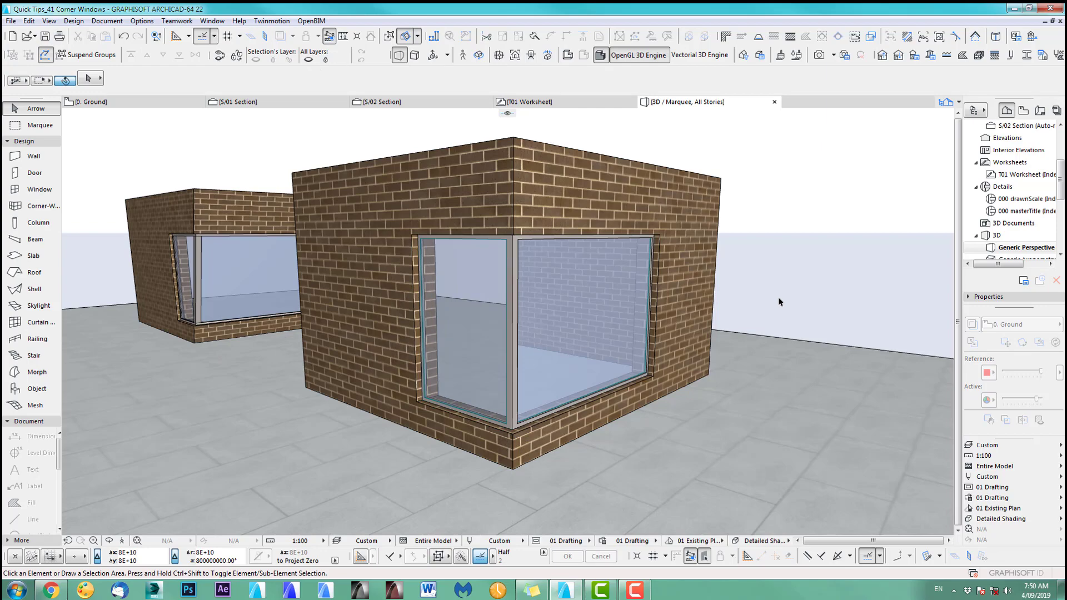
# Convert both corner windows to morphs, accepting the deletion of the original elements.
pyautogui.moveTo(454, 366)
pyautogui.mouseDown(button='middle')
pyautogui.moveTo(554, 359)
pyautogui.moveTo(826, 375)
pyautogui.moveTo(457, 360)
pyautogui.mouseUp(button='middle')
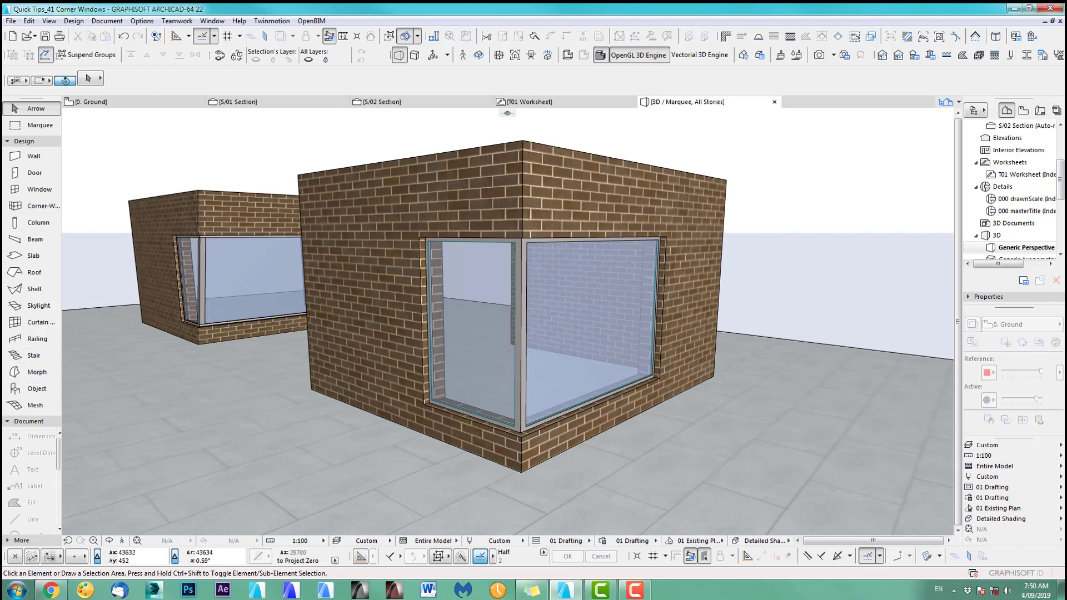
pyautogui.moveTo(660, 354); pyautogui.dragTo(917, 384, button='middle')
pyautogui.moveTo(791, 405); pyautogui.dragTo(437, 335, button='middle')
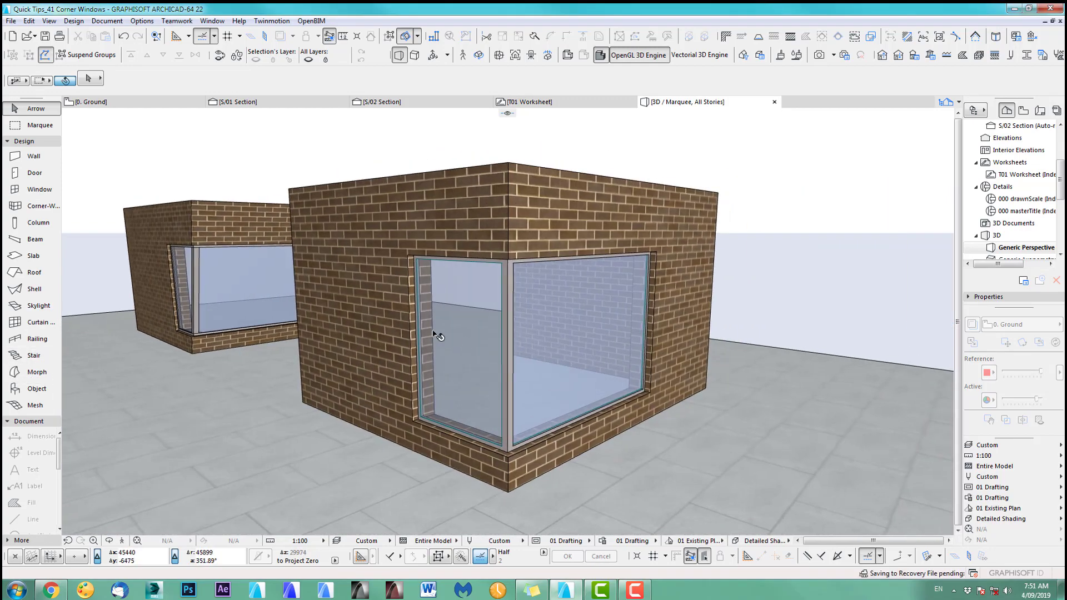
pyautogui.click(451, 326)
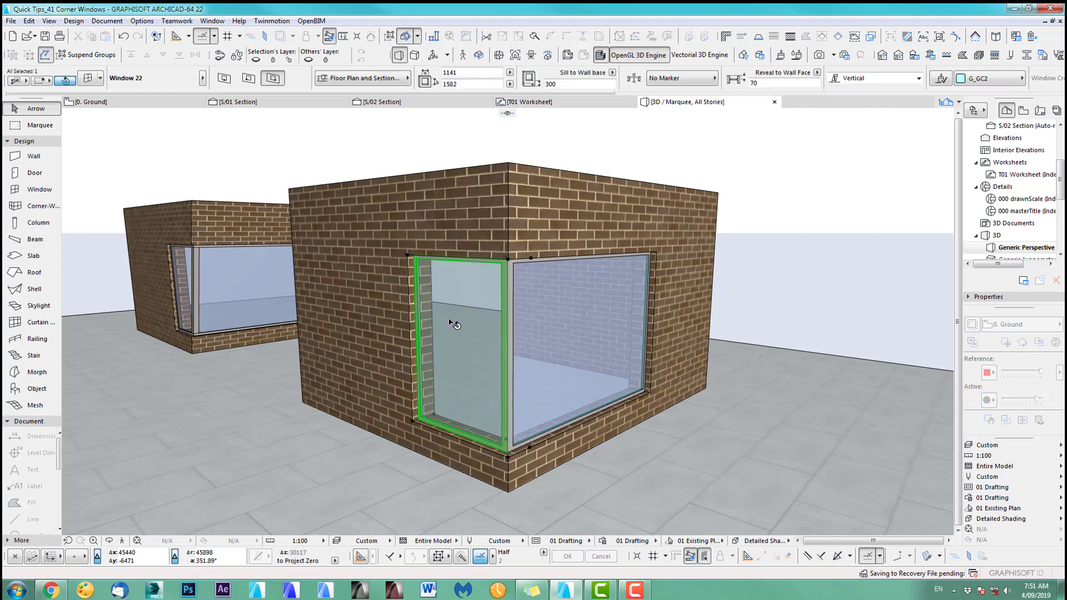
pyautogui.keyDown('shift'); pyautogui.click(583, 322); pyautogui.keyUp('shift')
pyautogui.rightClick(803, 262)
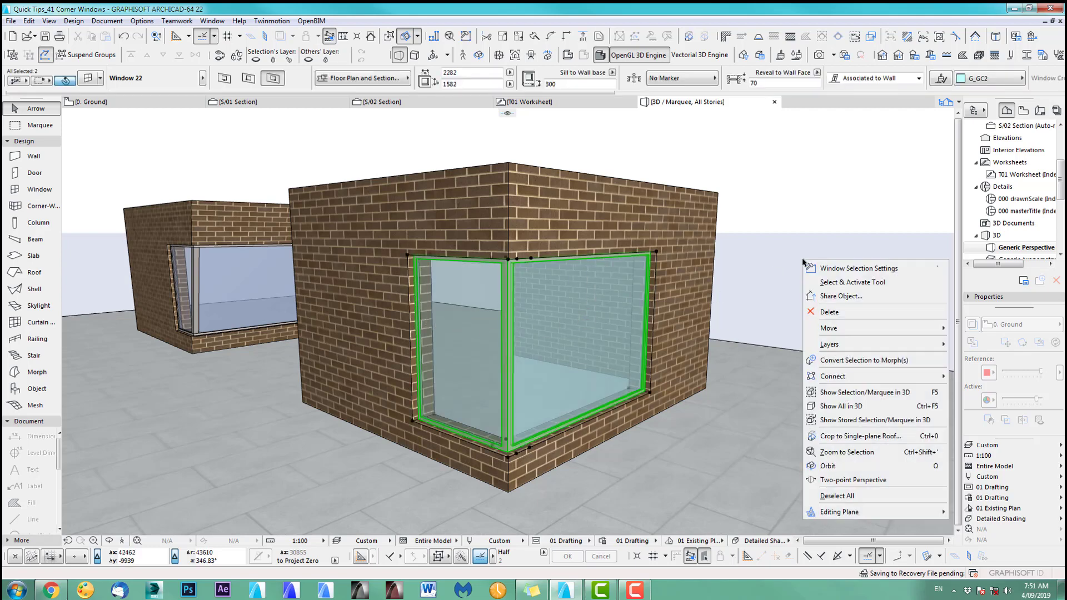
pyautogui.click(846, 362)
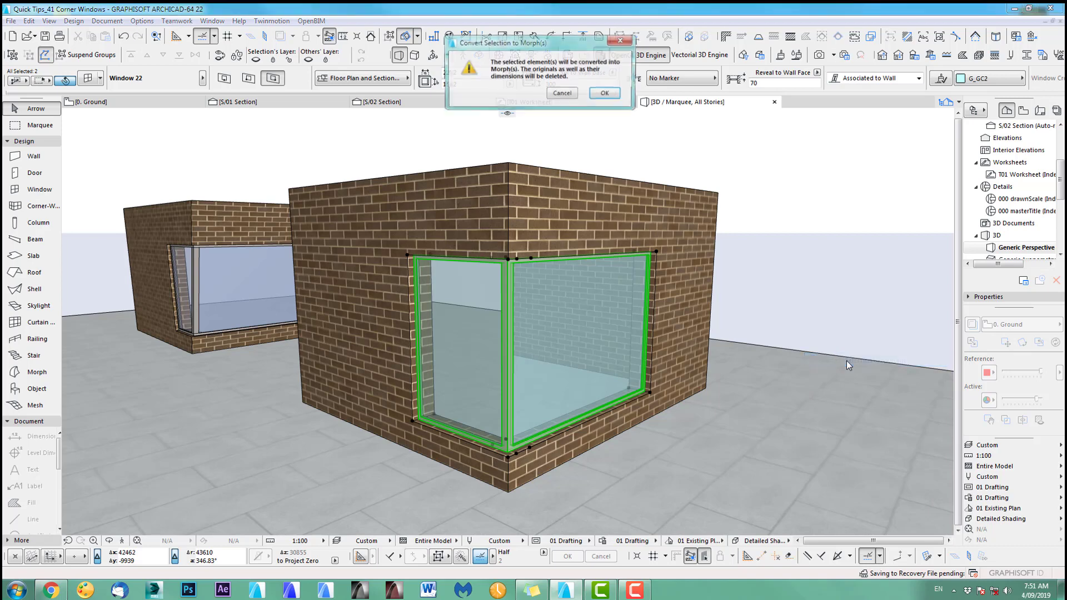
pyautogui.click(606, 93)
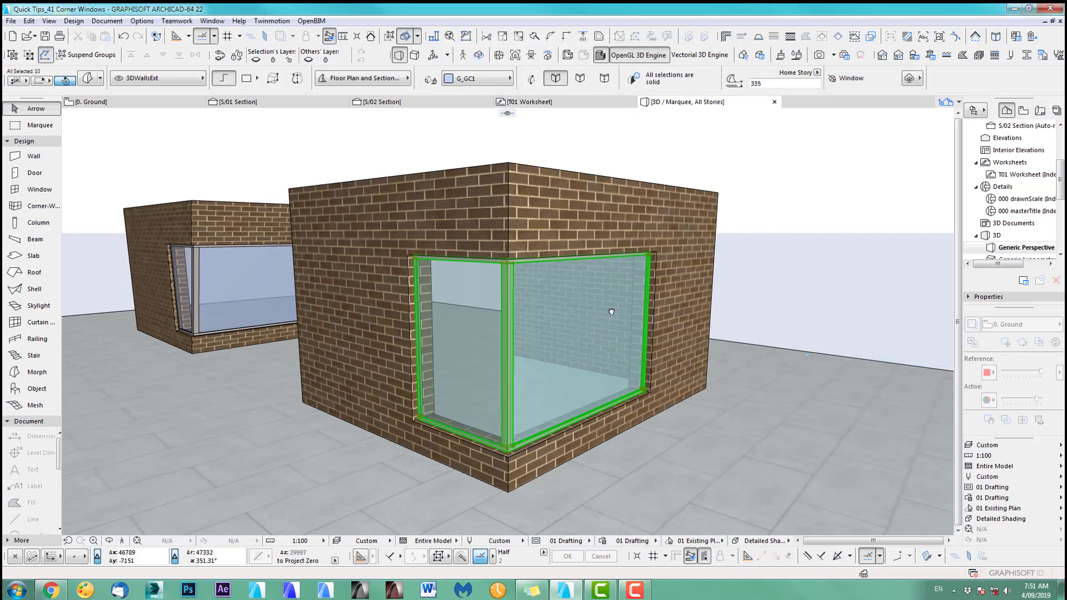
# Slant the wall that holds the wider opening outward and deselect it.
pyautogui.moveTo(611, 312)
pyautogui.mouseDown(button='middle')
pyautogui.moveTo(603, 293)
pyautogui.moveTo(595, 315)
pyautogui.moveTo(612, 318)
pyautogui.mouseUp(button='middle')
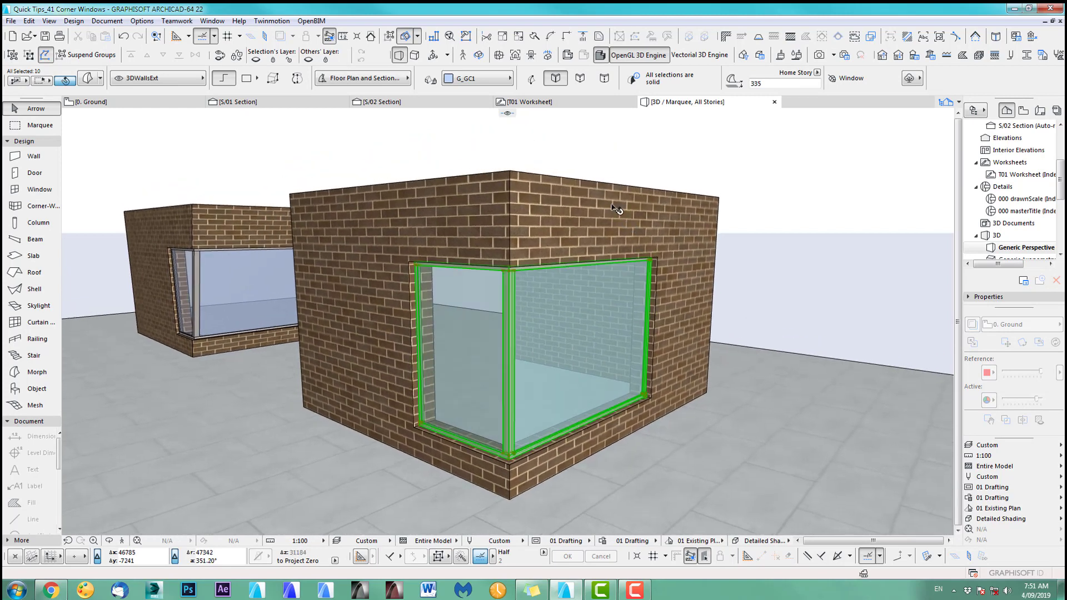
pyautogui.click(615, 209)
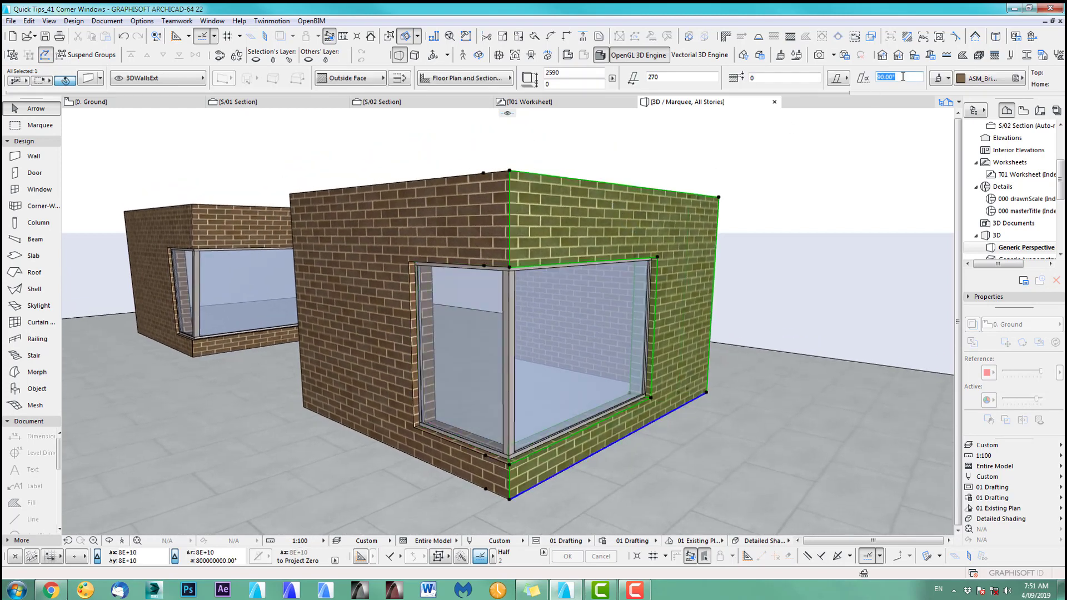
pyautogui.press('Return')
pyautogui.press('Escape')
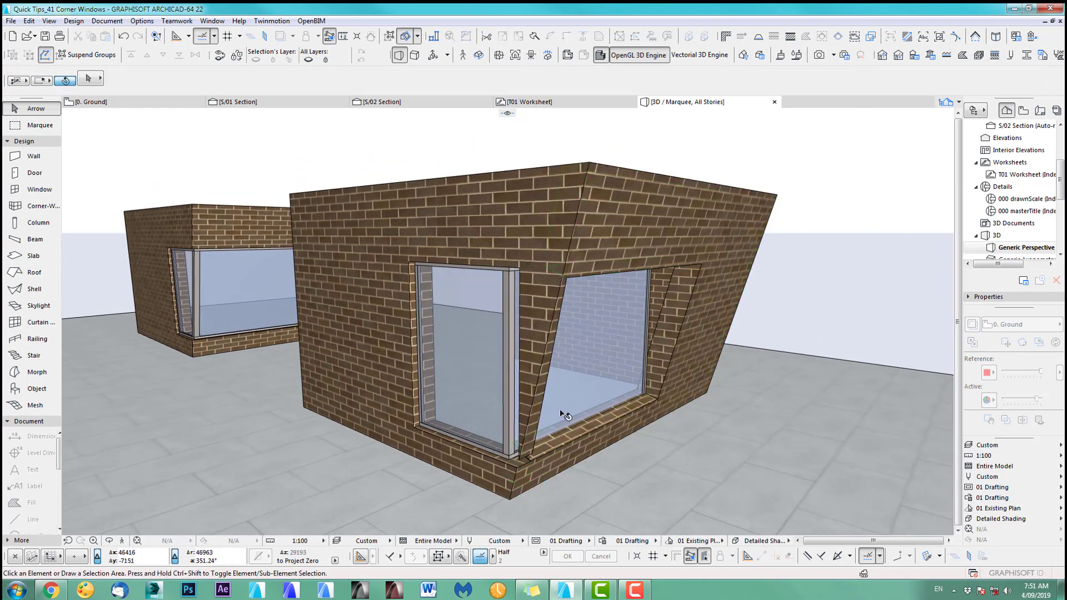
# Stretch the narrower empty opening past the slanted wall corner to a width of 1900 mm and deselect it.
pyautogui.click(497, 383)
pyautogui.press('Escape')
pyautogui.click(521, 271)
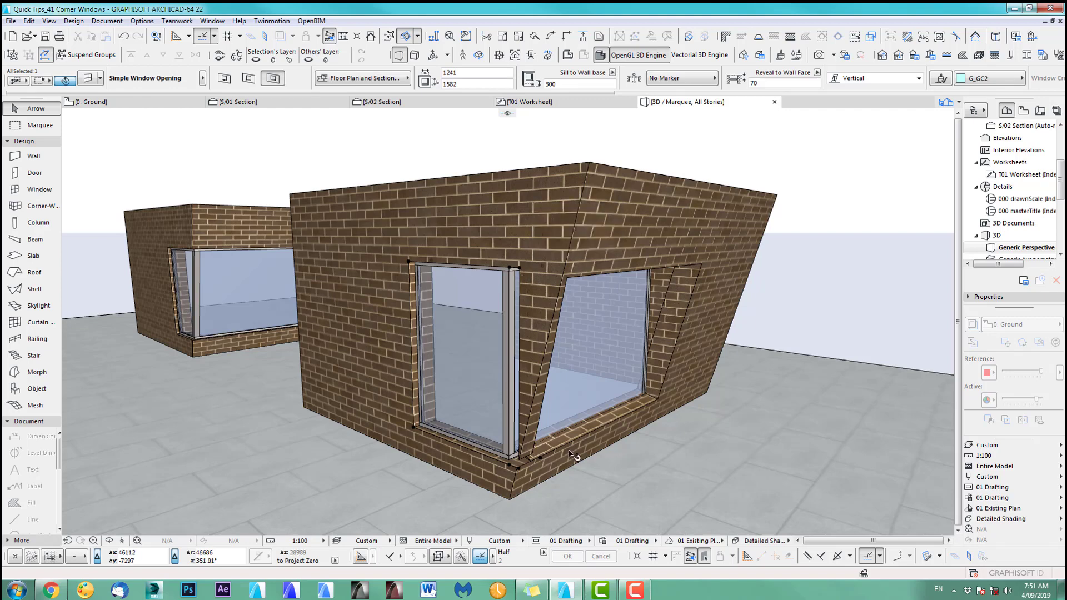
pyautogui.click(520, 271)
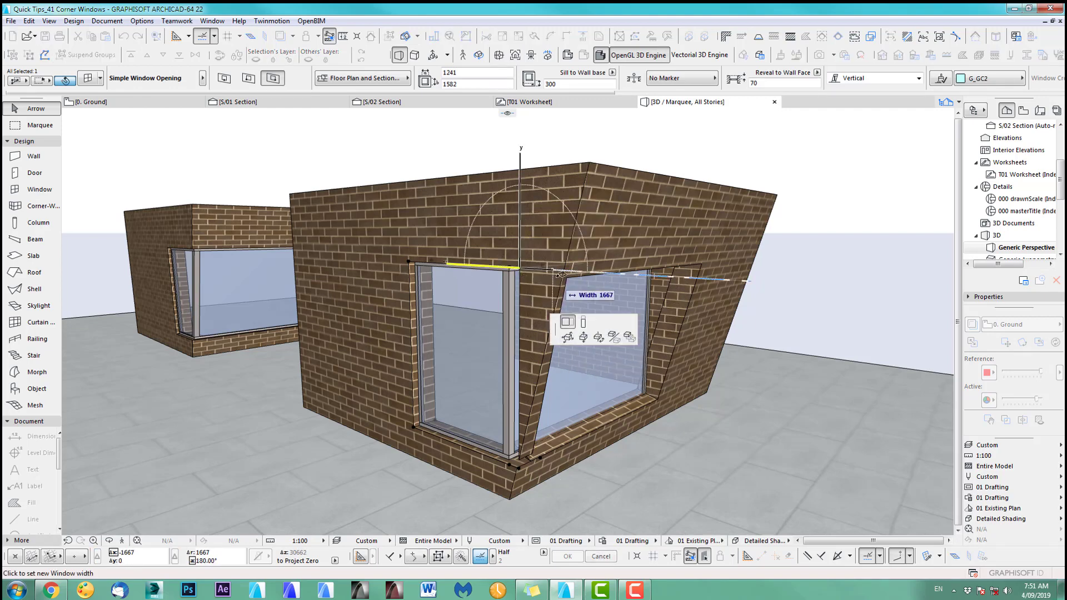
pyautogui.click(595, 271)
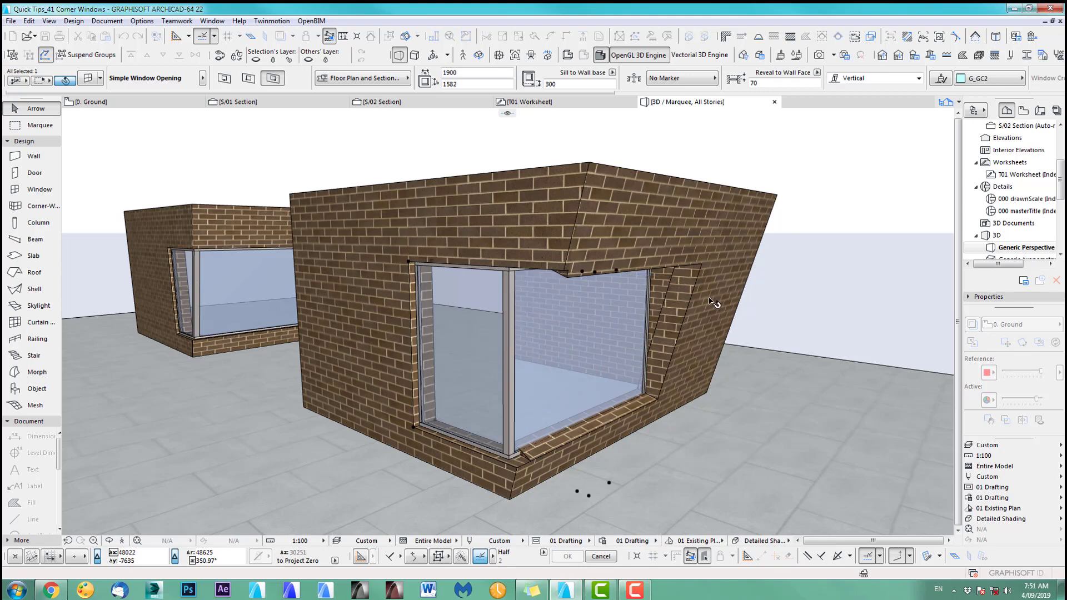
pyautogui.click(827, 298)
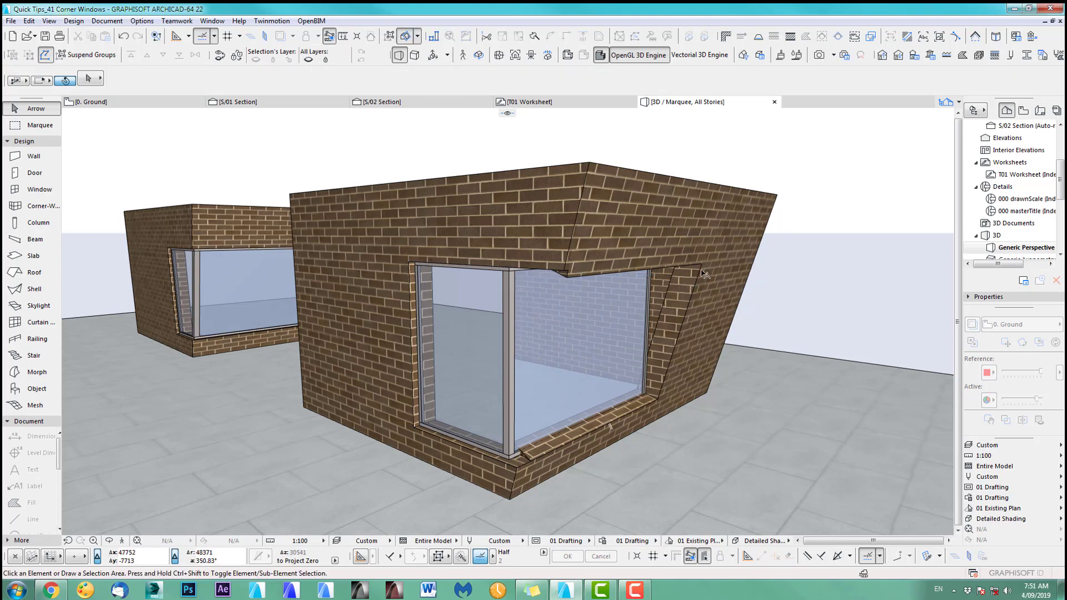
# Set the wider empty opening in the slanted wall to Vertical and deselect it.
pyautogui.click(578, 340)
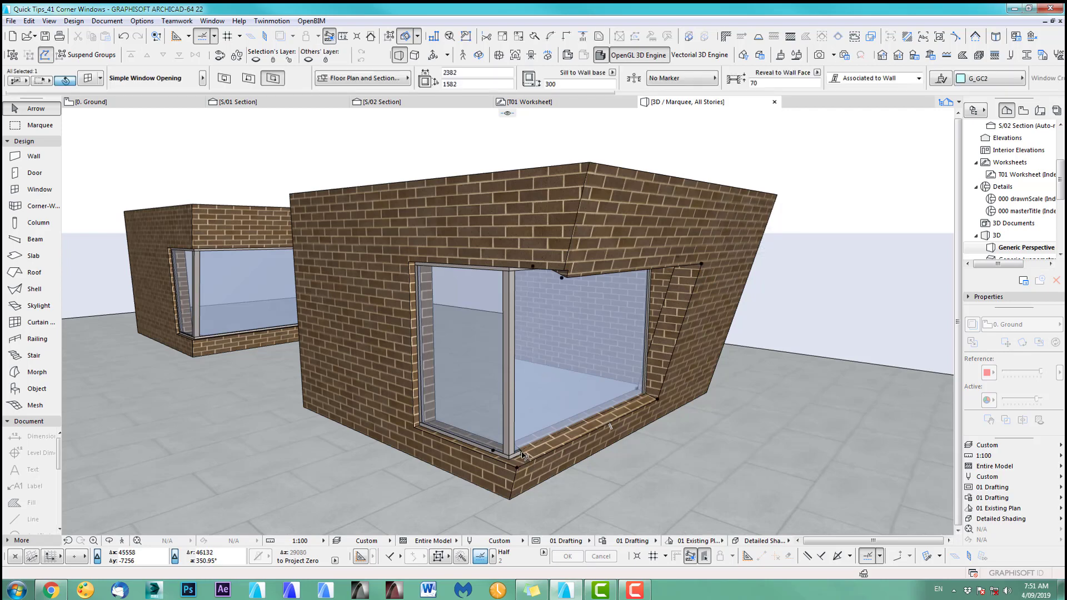
pyautogui.click(858, 79)
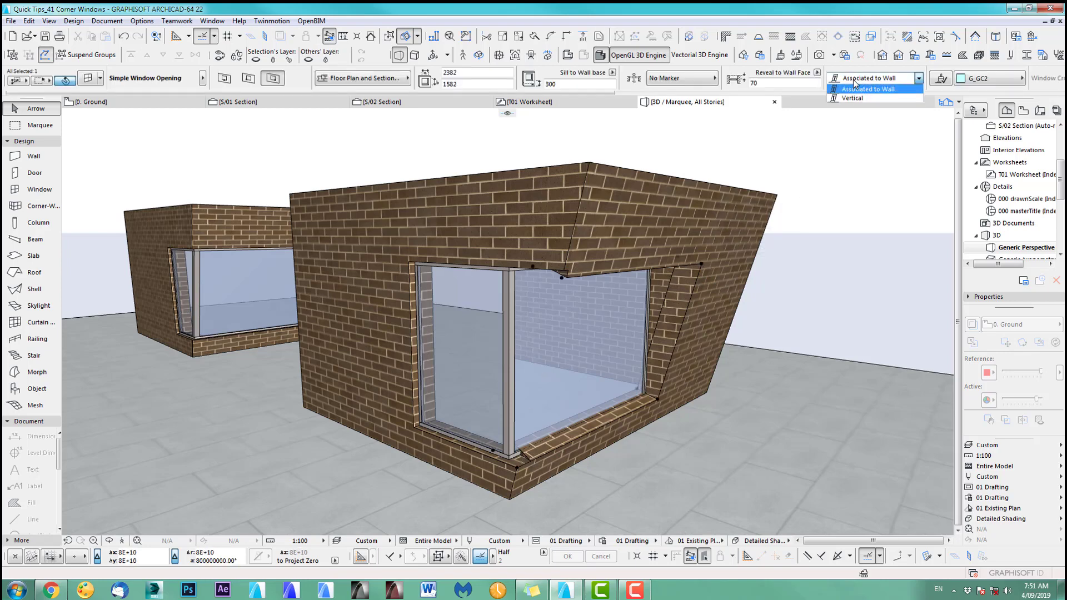
pyautogui.click(848, 96)
pyautogui.click(846, 279)
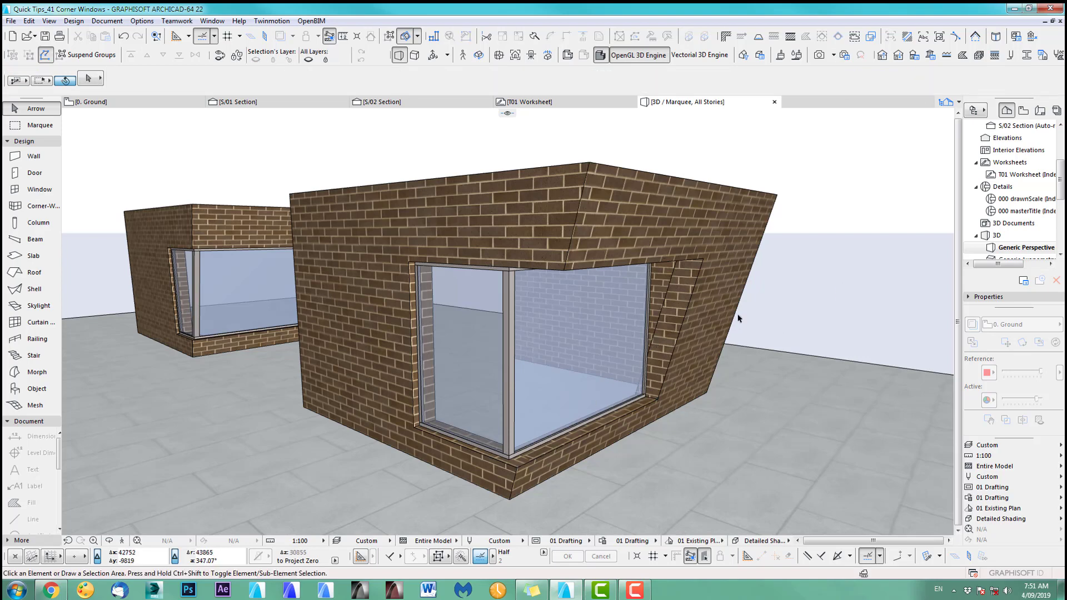
# In the Ground floor plan, drag the grouped window morphs straight down into the empty area beside section S/02 and above section S/01.
pyautogui.click(510, 365)
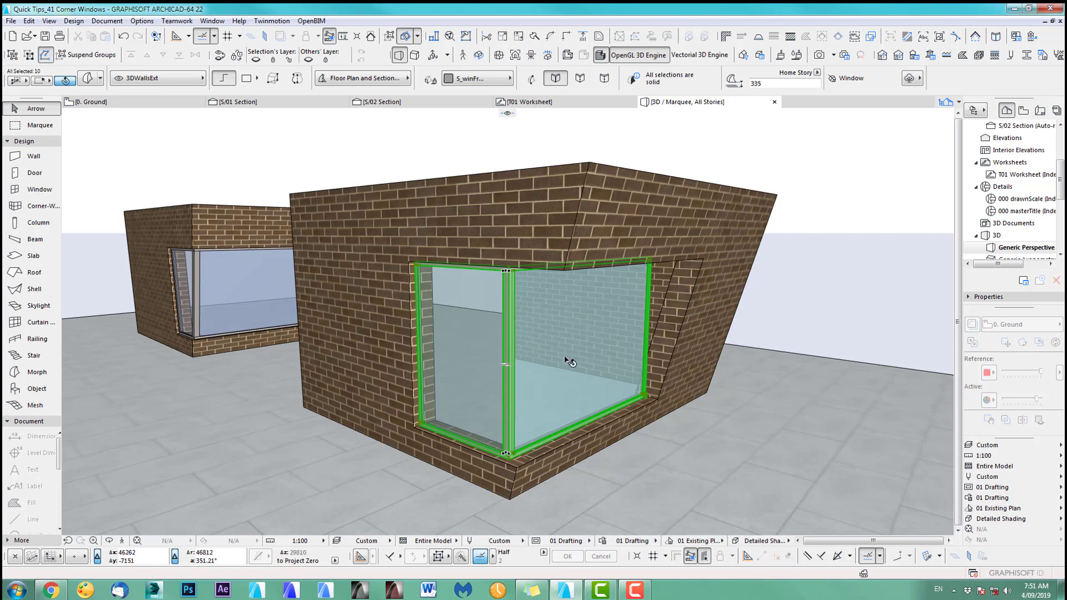
pyautogui.press('F2')
pyautogui.moveTo(672, 401); pyautogui.dragTo(542, 300, button='middle')
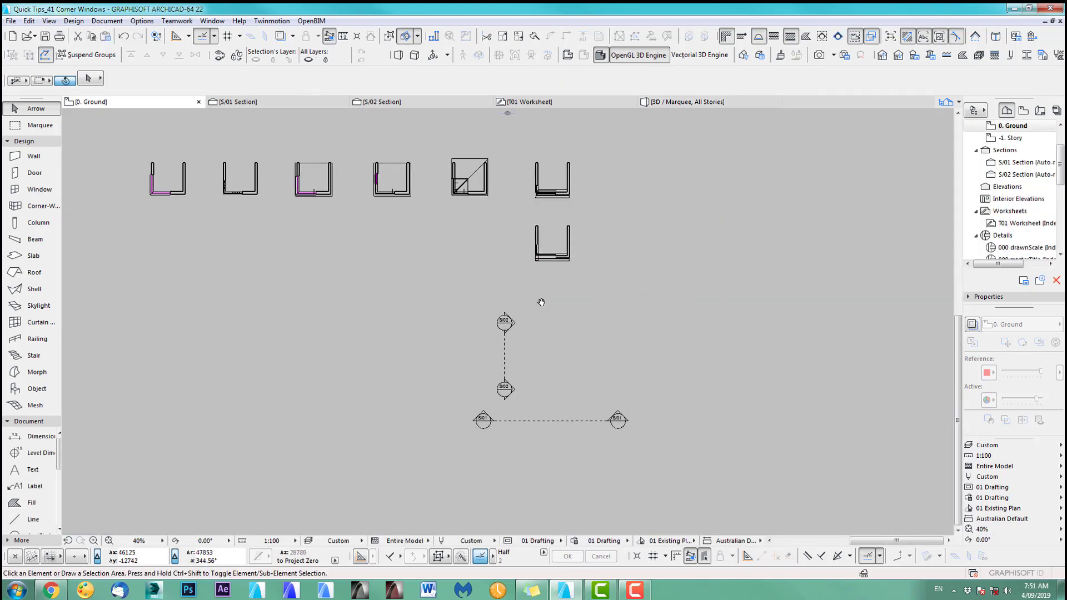
pyautogui.scroll(6, 539, 283)
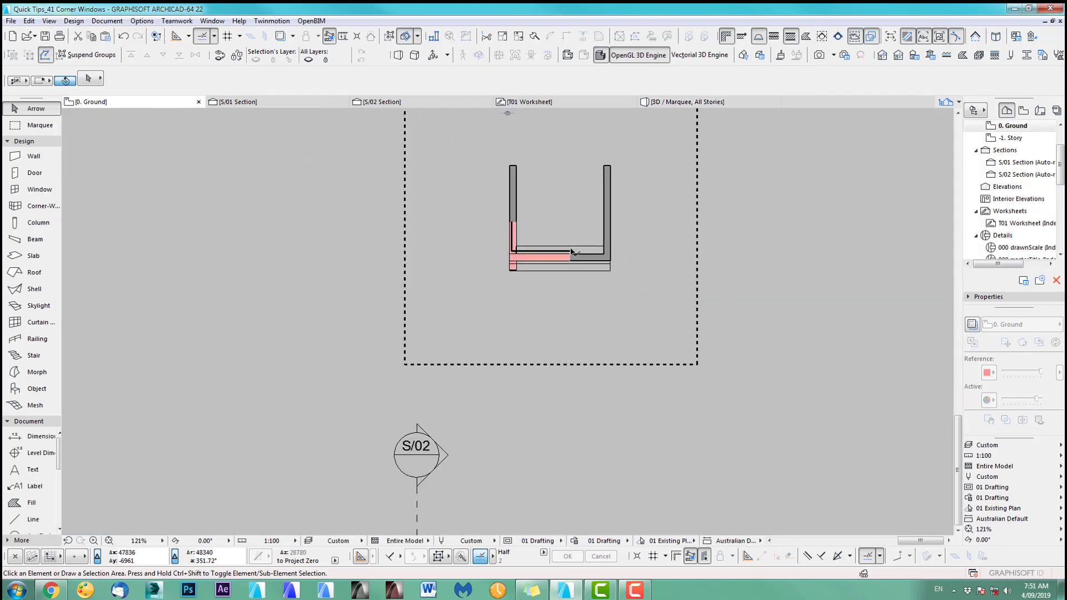
pyautogui.click(571, 253)
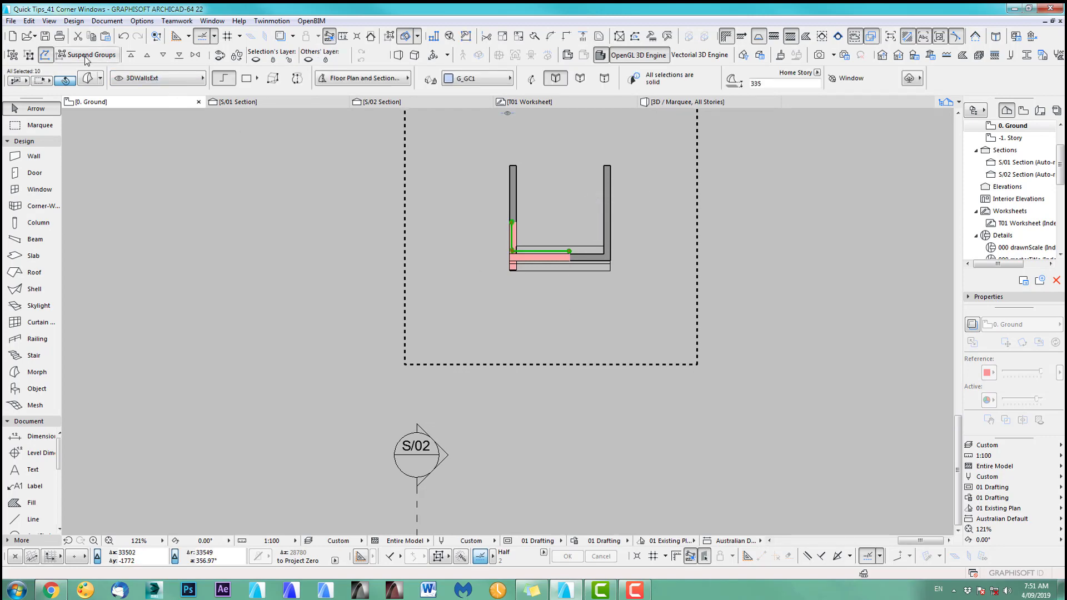
pyautogui.scroll(-3, 509, 320)
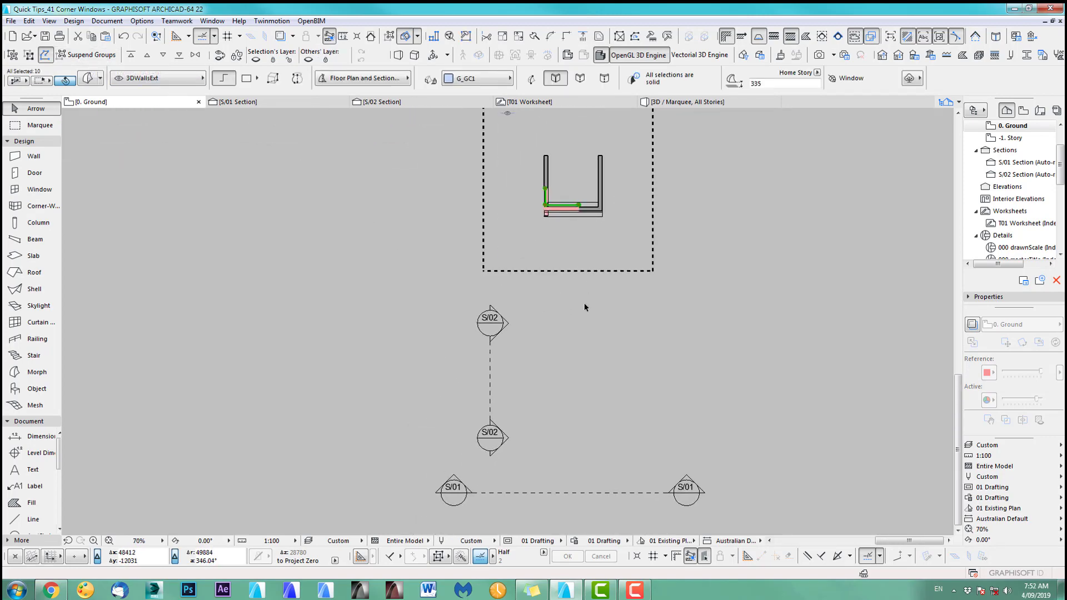
pyautogui.hotkey('ctrl', 'd')
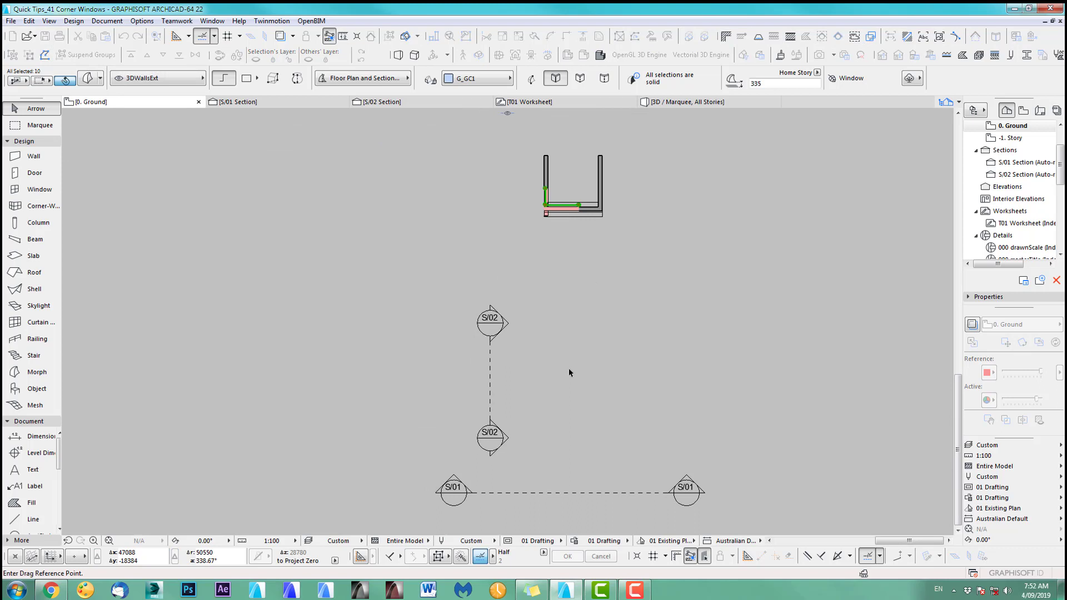
pyautogui.click(568, 206)
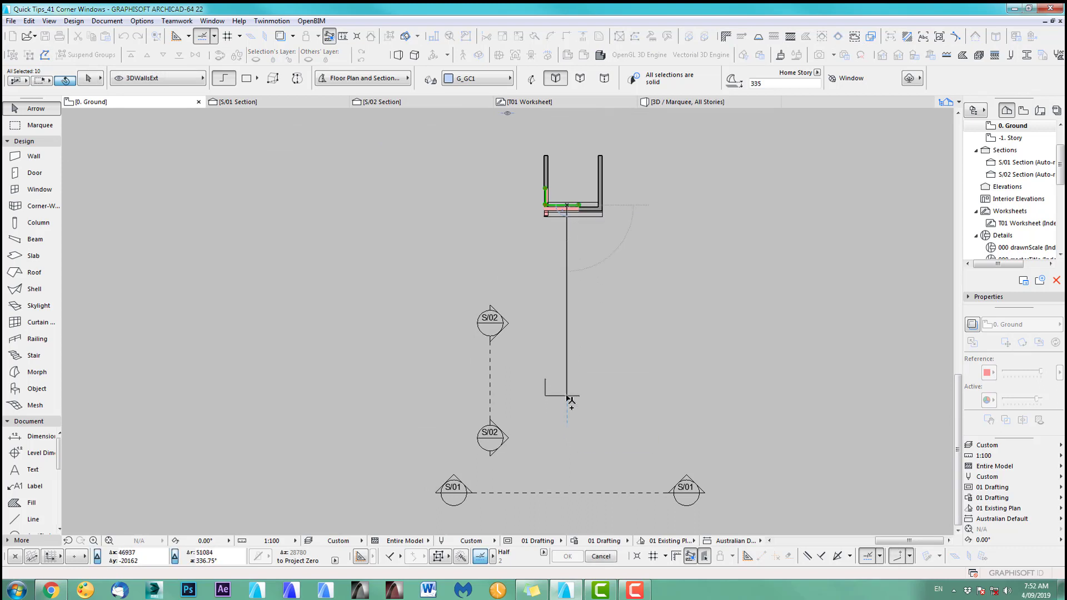
pyautogui.click(568, 399)
# Open section S/01 from its line on the plan and select the grouped window morphs there.
pyautogui.moveTo(619, 421); pyautogui.dragTo(618, 383, button='middle')
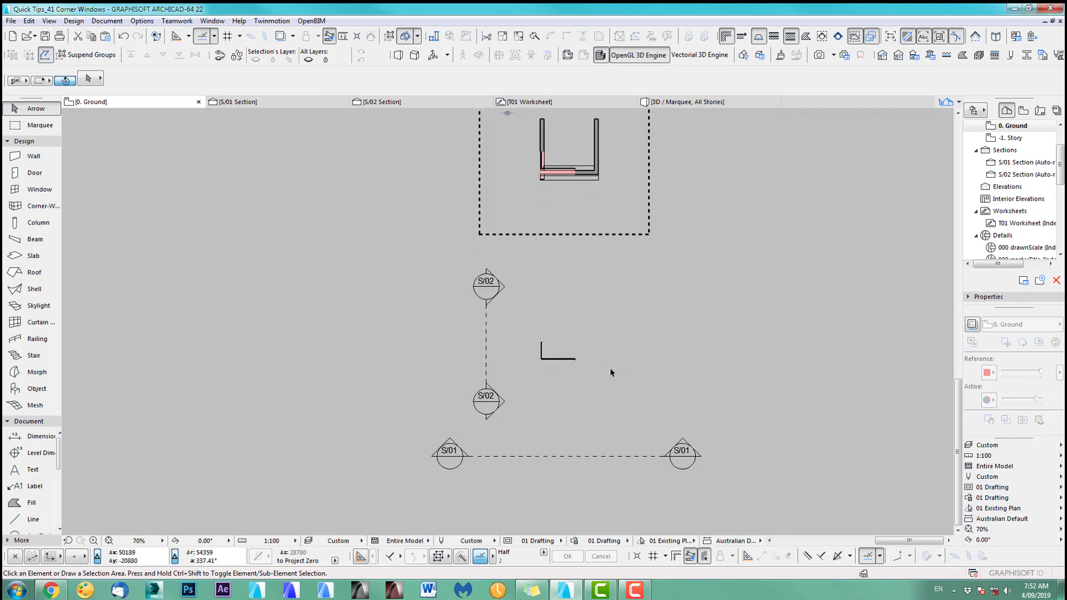
pyautogui.scroll(3, 618, 332)
pyautogui.moveTo(564, 316); pyautogui.dragTo(561, 306, button='middle')
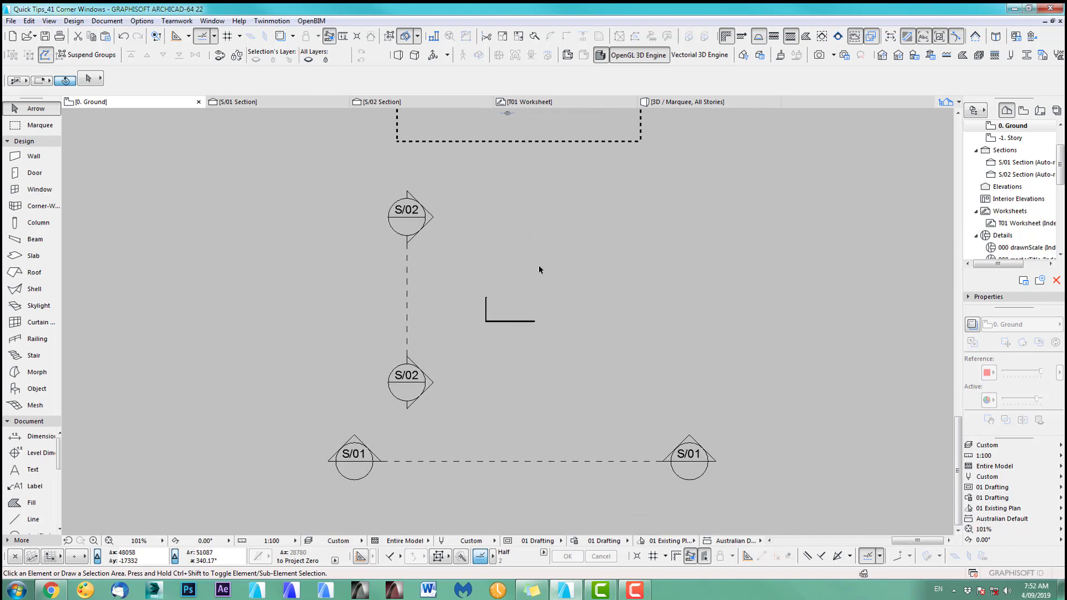
pyautogui.click(509, 462)
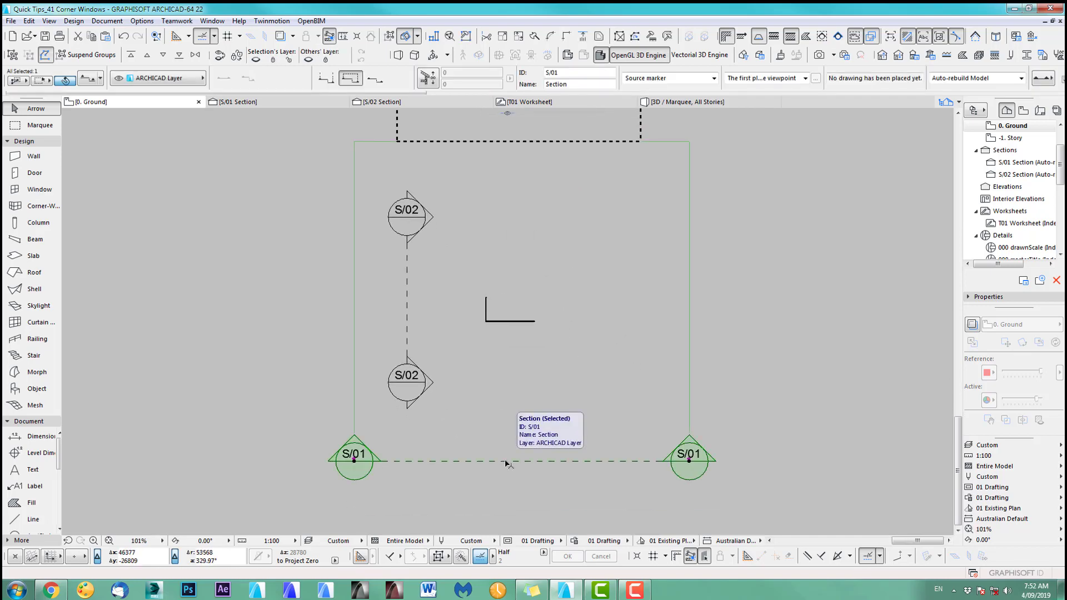
pyautogui.rightClick(507, 462)
pyautogui.click(563, 257)
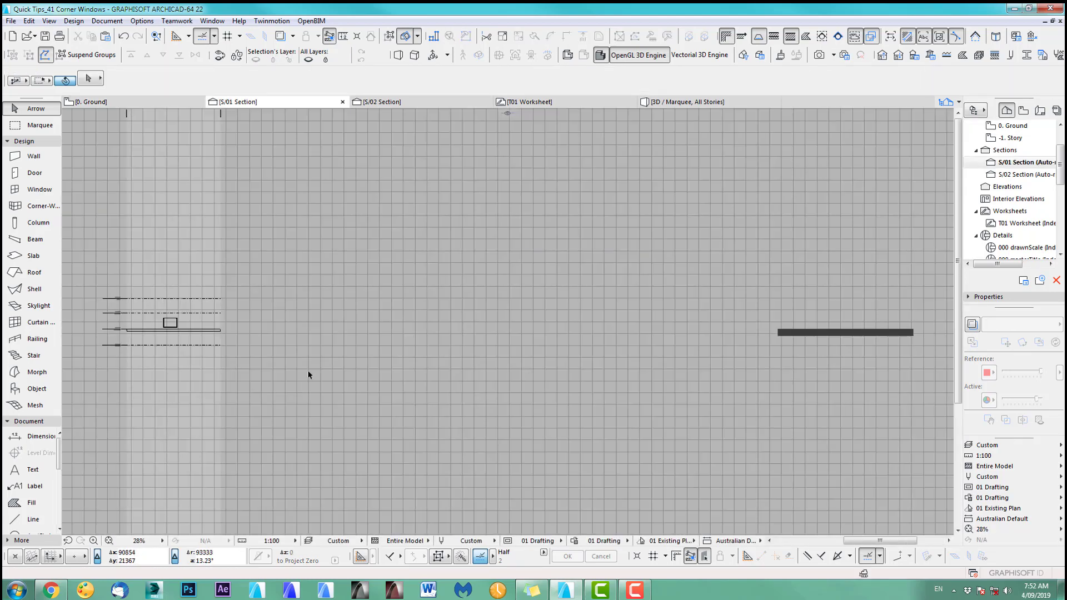
pyautogui.scroll(8, 683, 325)
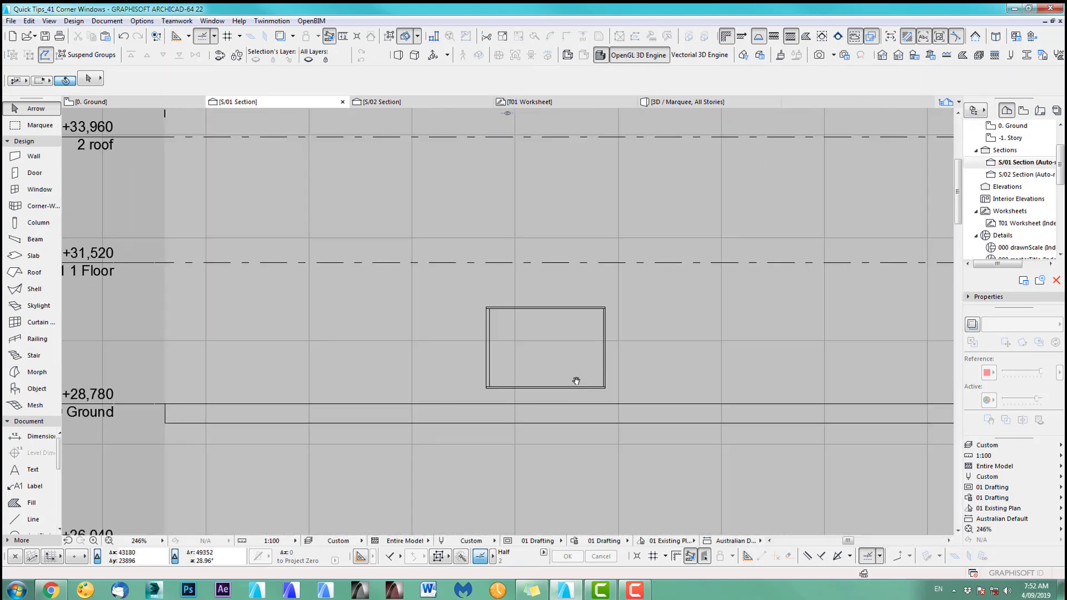
pyautogui.click(592, 397)
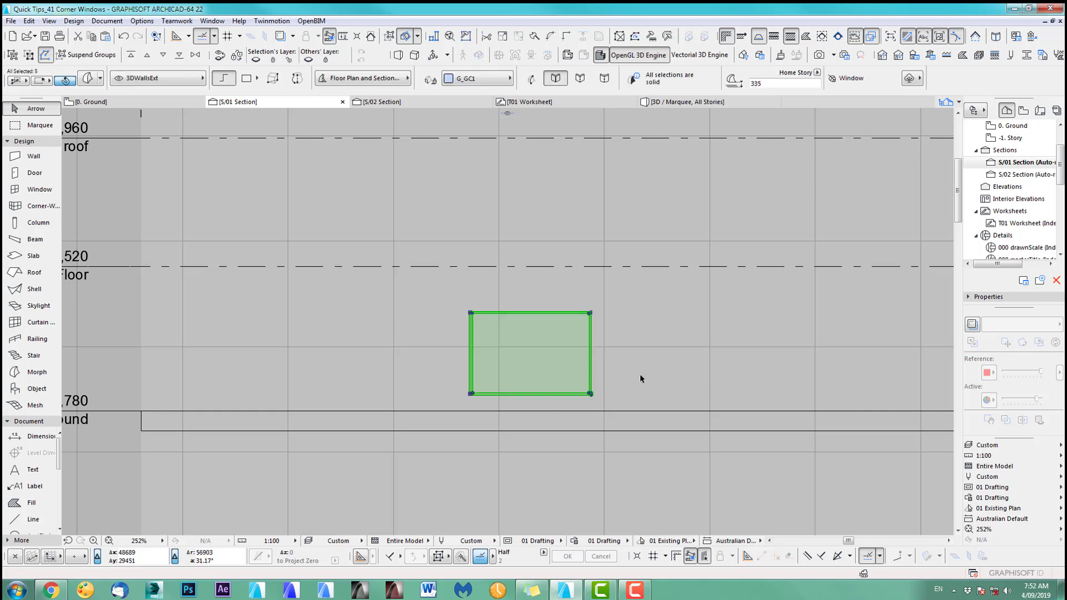
# Rotate the grouped window morphs 90° clockwise about their lower-right corner in section S/01 and deselect them.
pyautogui.hotkey('ctrl', 'e')
pyautogui.click(591, 394)
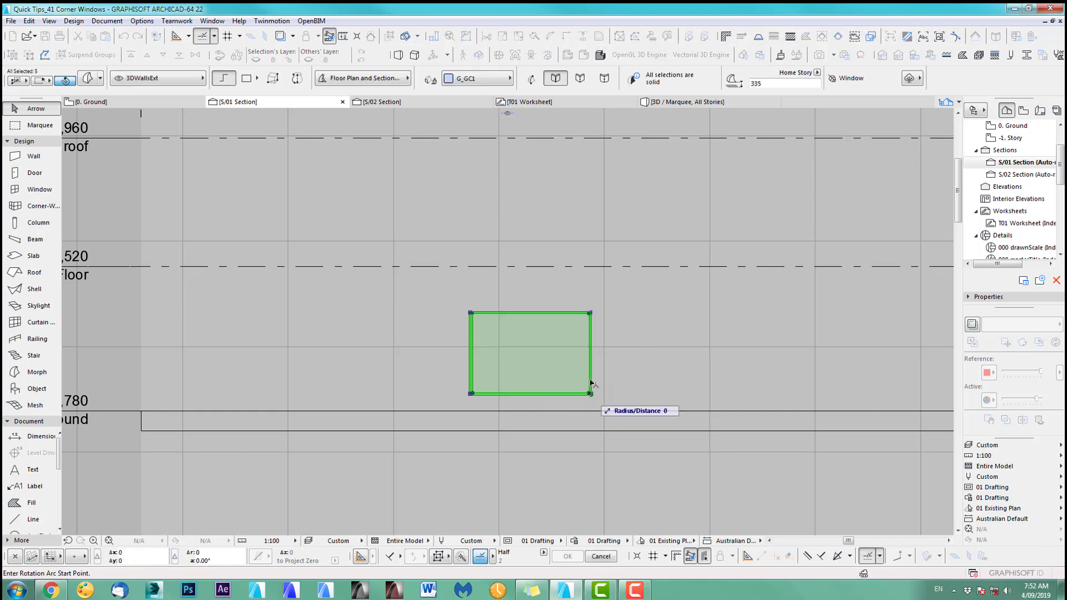
pyautogui.click(591, 298)
pyautogui.click(734, 377)
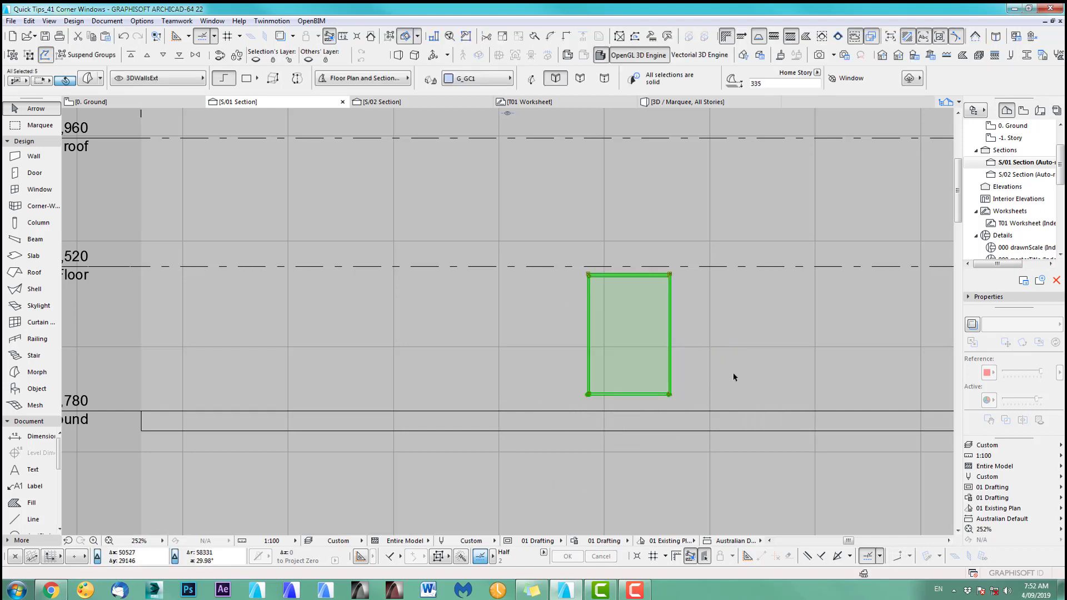
pyautogui.click(731, 355)
# On the Ground floor plan, marquee both slanted-wall rooms and the separate window morphs, and compare them in 3D.
pyautogui.press('F2')
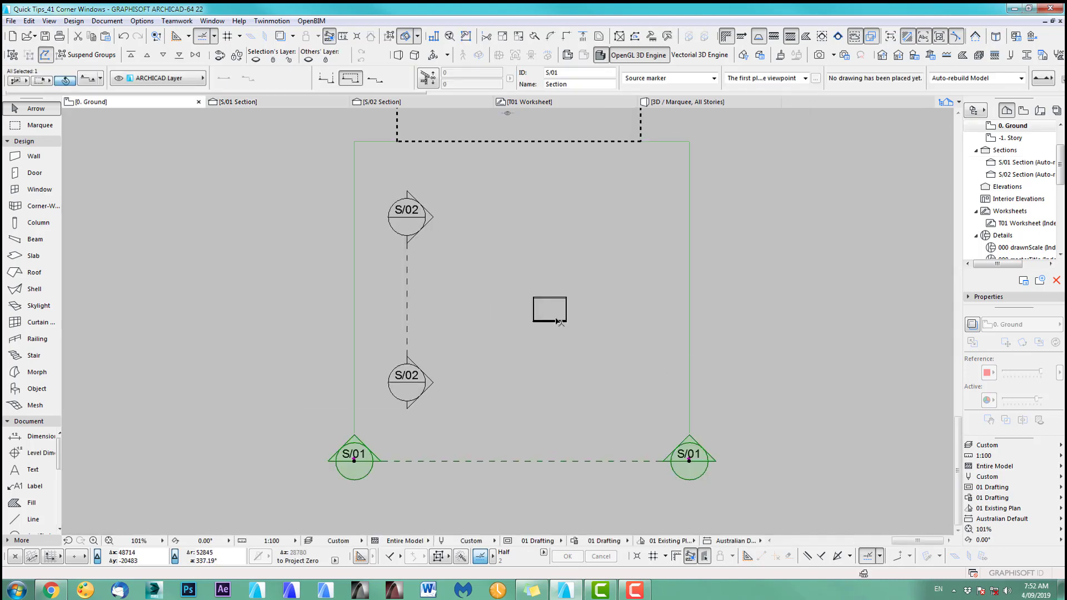
pyautogui.scroll(-3, 560, 359)
pyautogui.moveTo(559, 403); pyautogui.dragTo(559, 463, button='middle')
pyautogui.scroll(-1, 520, 246)
pyautogui.press('m')
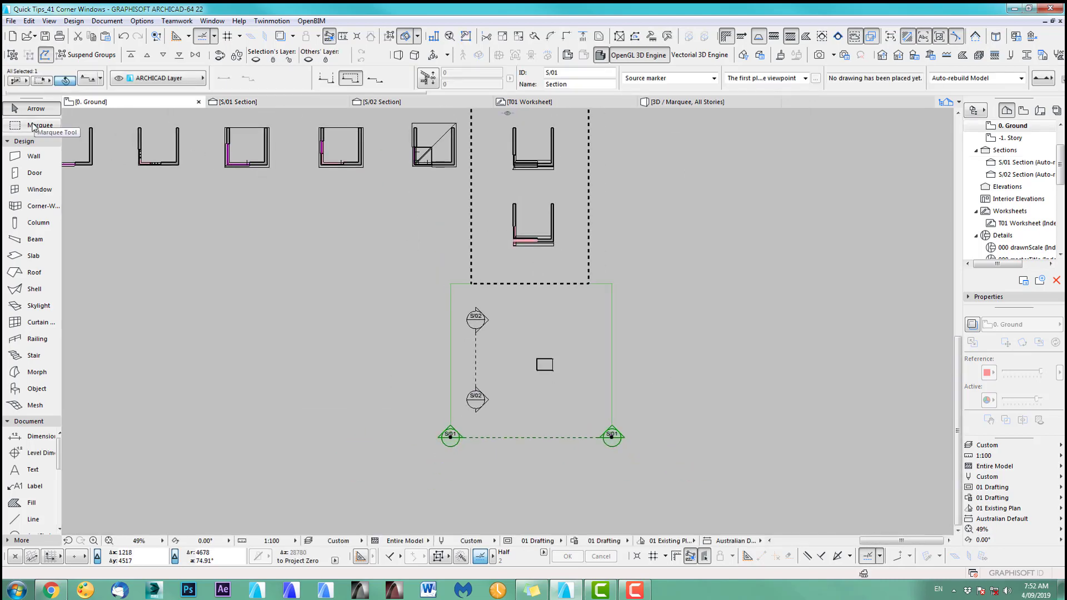
pyautogui.moveTo(504, 223); pyautogui.dragTo(506, 283, button='middle')
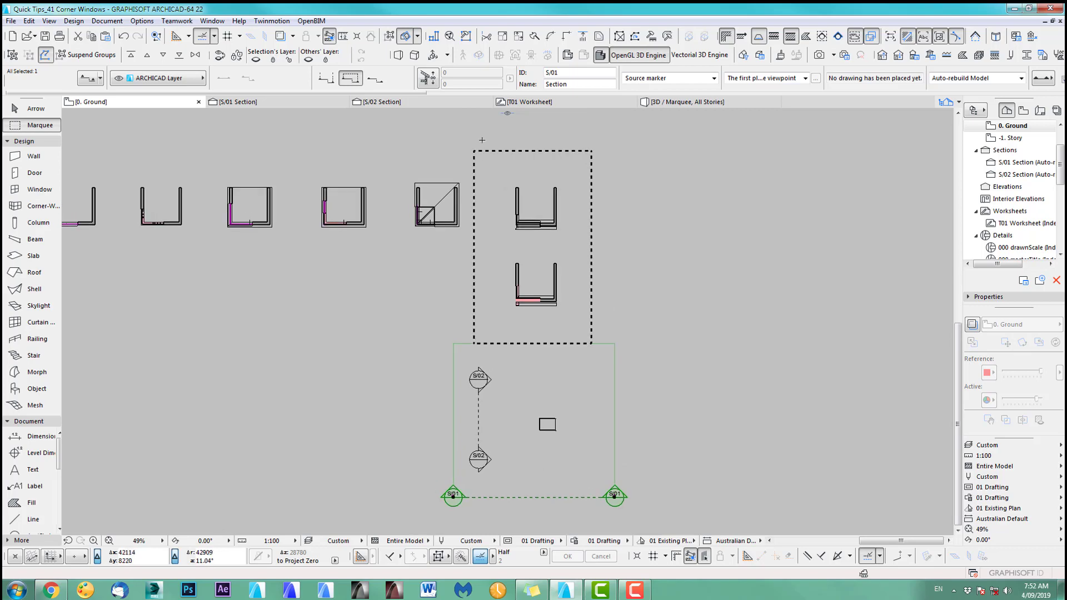
pyautogui.press('Escape')
pyautogui.click(587, 456)
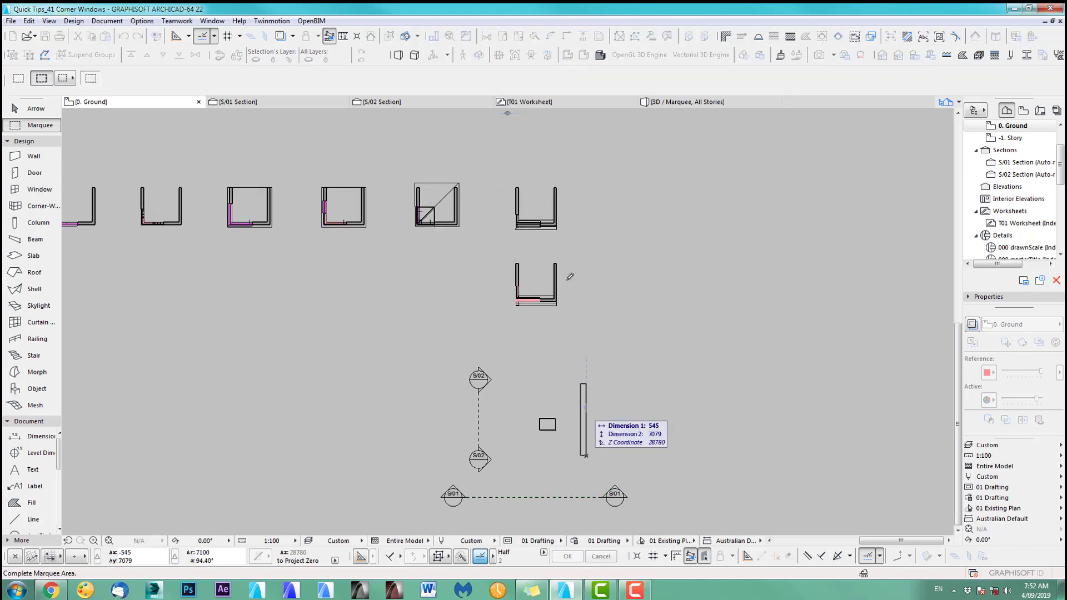
pyautogui.click(487, 143)
pyautogui.press('F5')
pyautogui.scroll(-6, 574, 329)
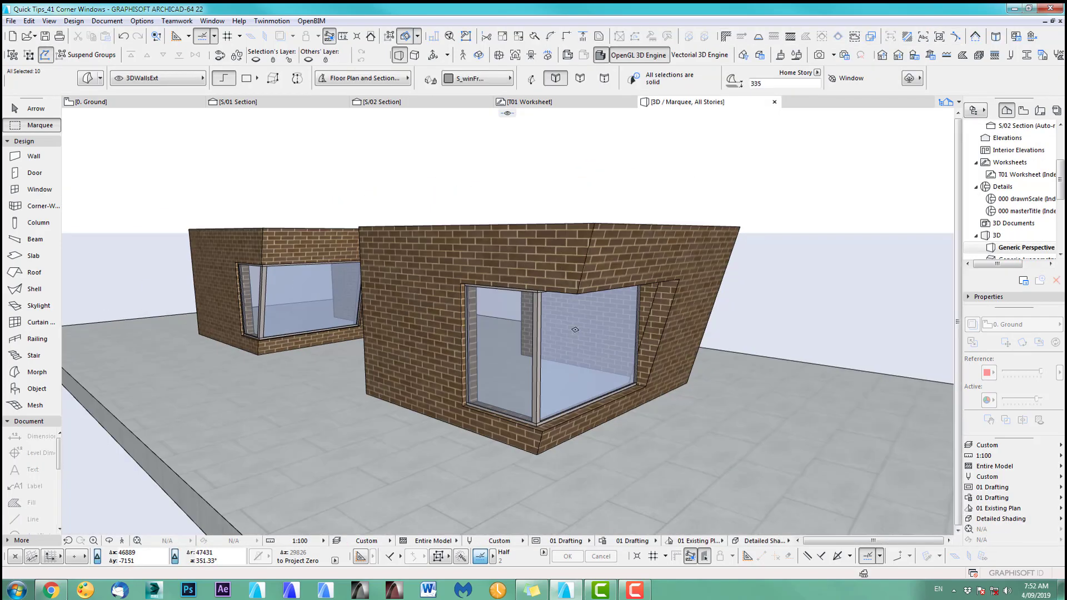
pyautogui.moveTo(646, 396); pyautogui.dragTo(357, 338, button='middle')
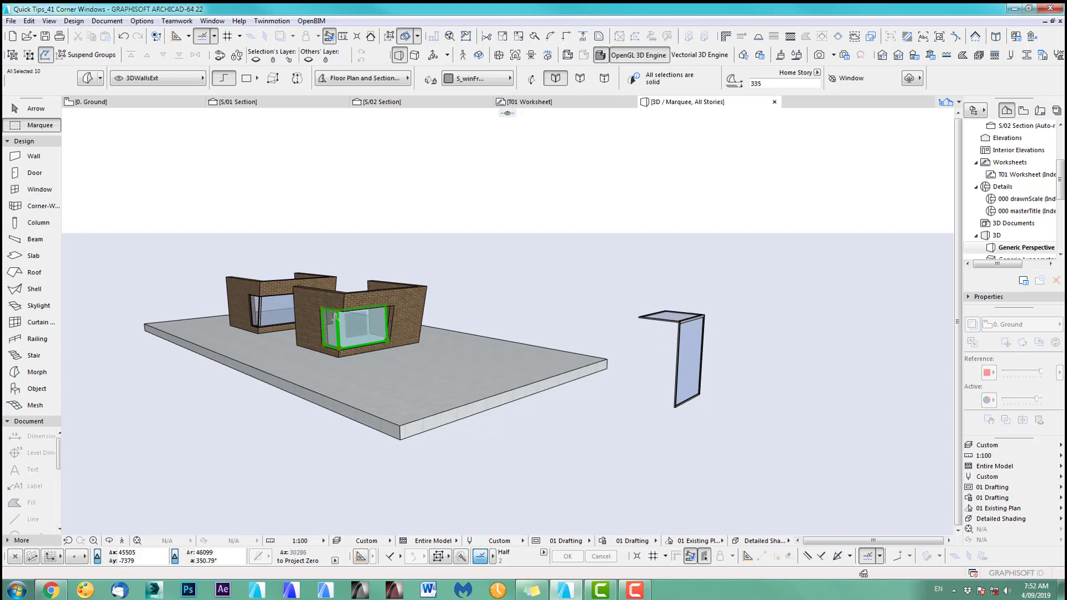
pyautogui.scroll(8, 341, 303)
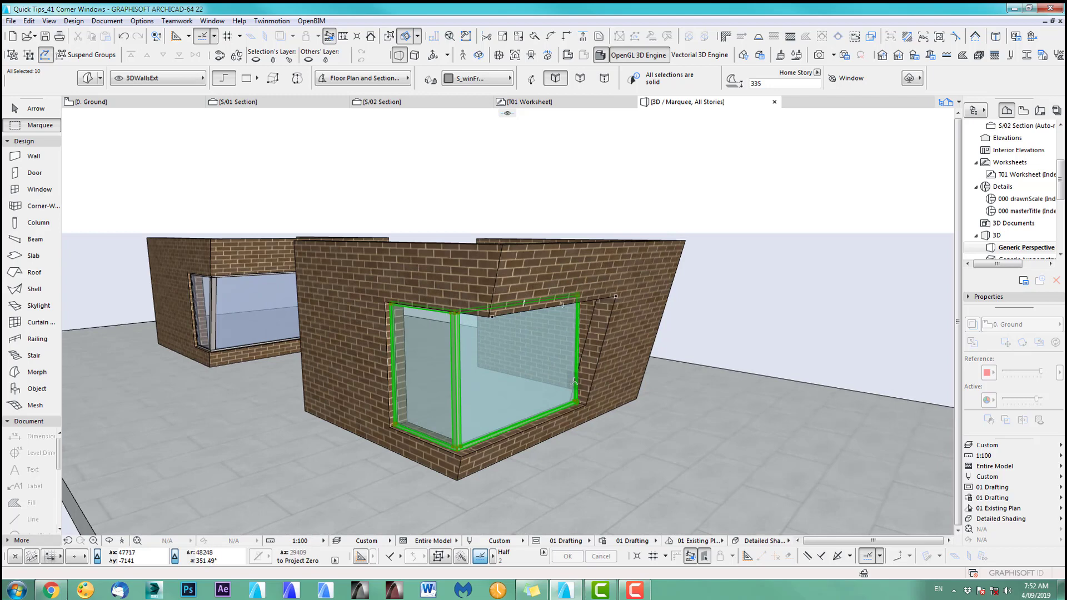
pyautogui.scroll(-10, 576, 383)
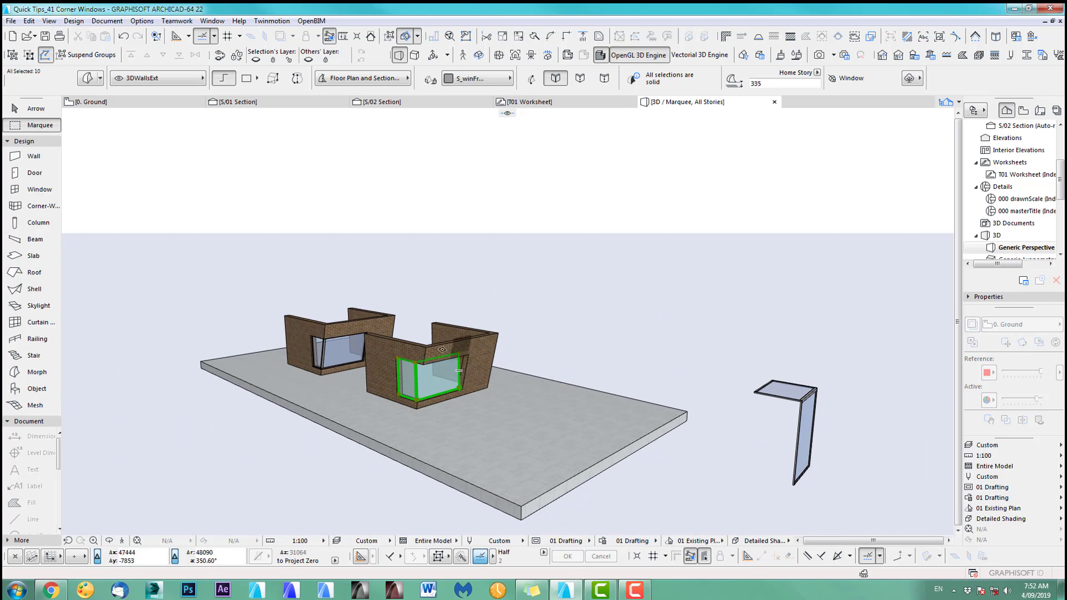
# On the Ground floor plan, suspend groups and marquee-stretch the lower-right corner of the separate window morphs about 500 mm straight down.
pyautogui.press('F2')
pyautogui.scroll(7, 540, 297)
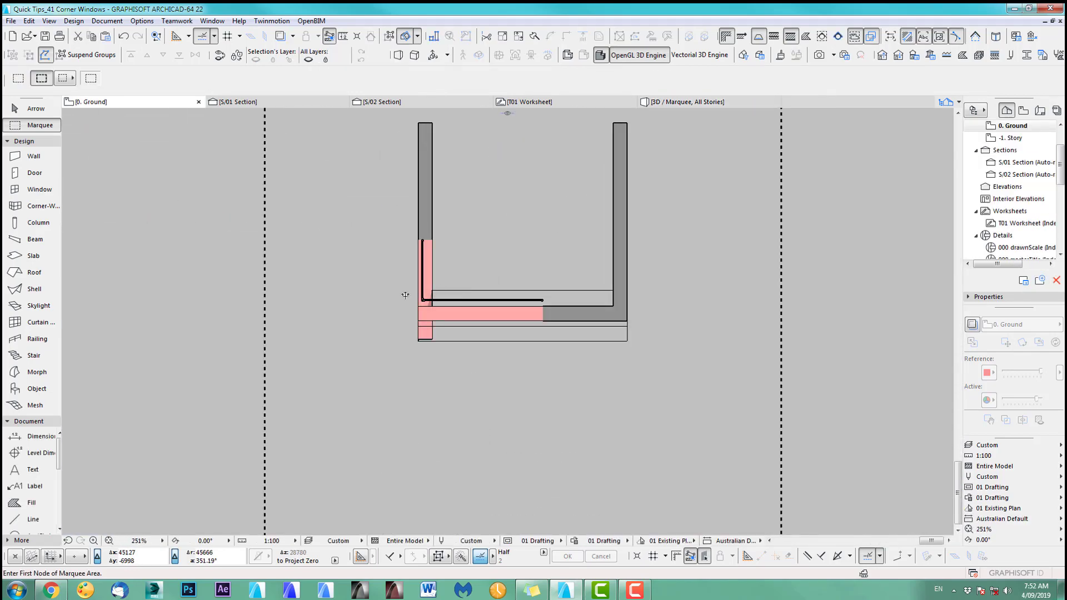
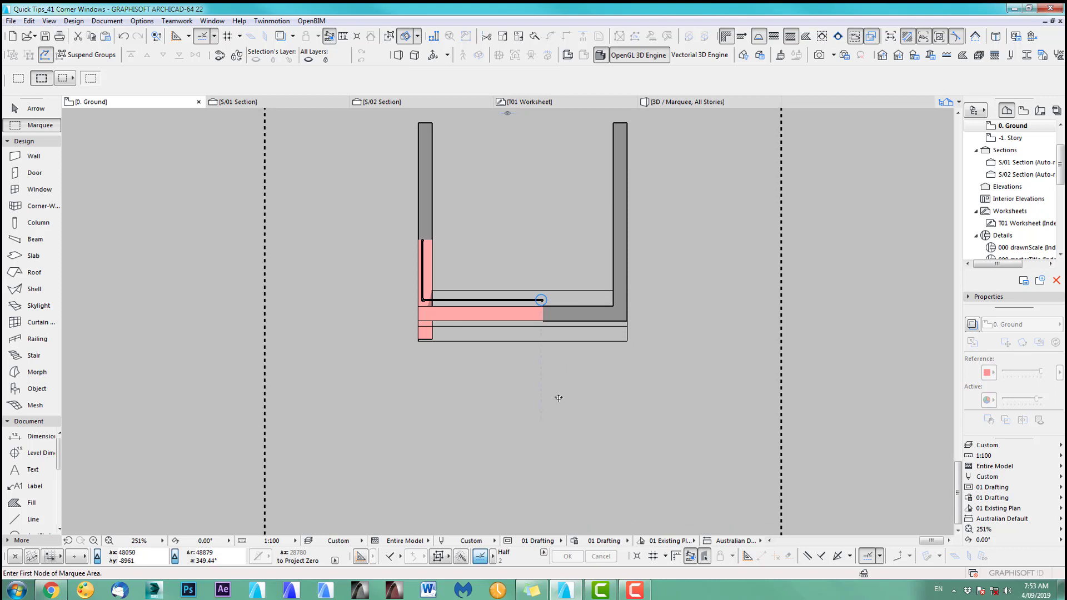
pyautogui.scroll(-6, 559, 399)
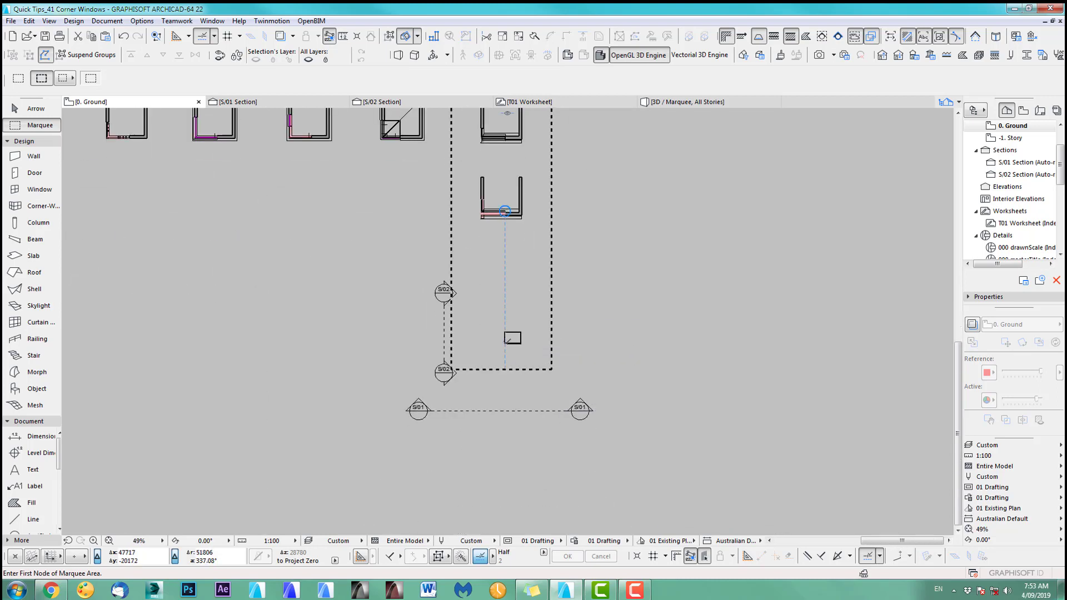
pyautogui.scroll(6, 517, 343)
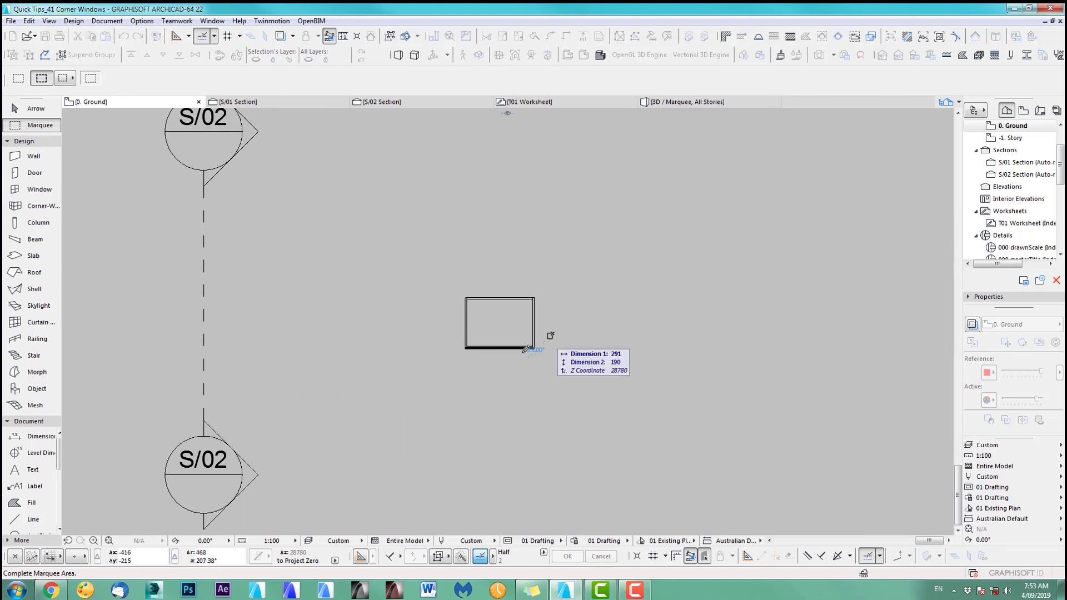
pyautogui.scroll(7, 528, 337)
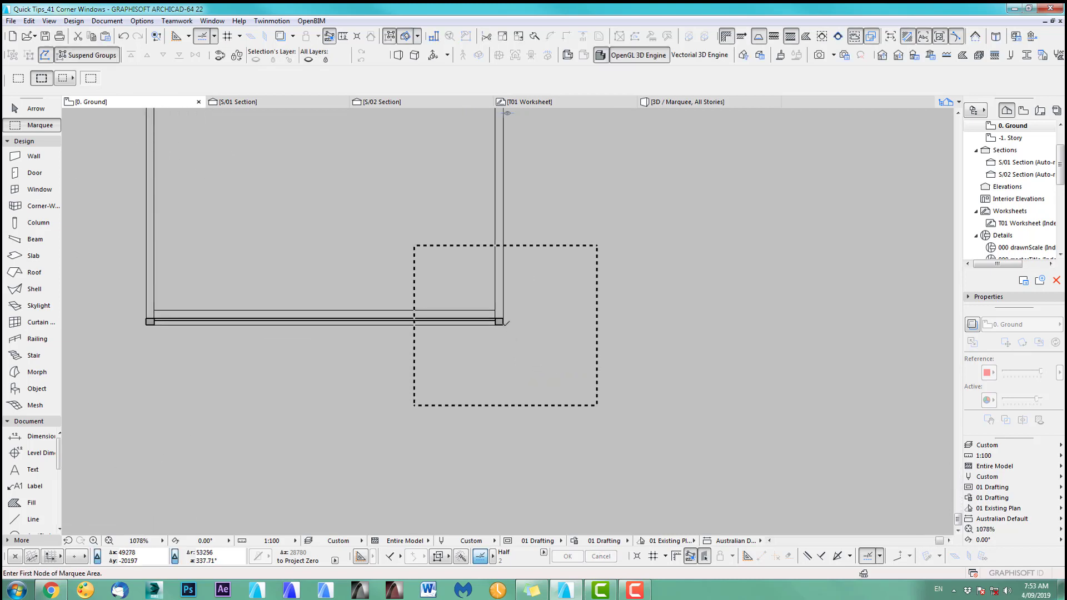
pyautogui.hotkey('ctrl', 'h')
pyautogui.click(503, 325)
pyautogui.click(504, 439)
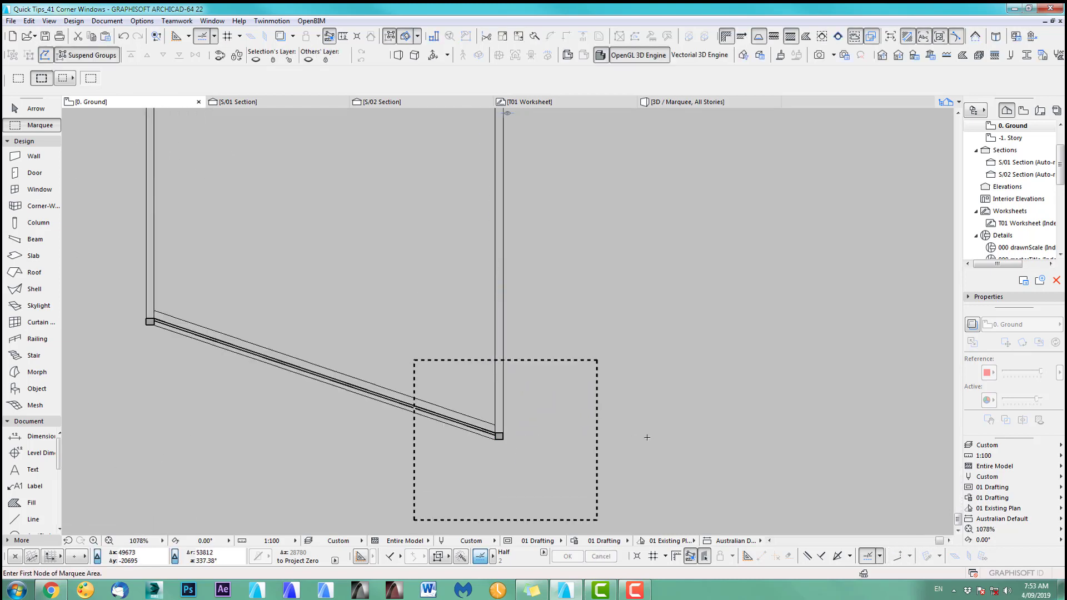
pyautogui.press('Escape')
# Marquee the lower slanted-wall room together with the sloped window morphs, check them in 3D and return to the Ground floor plan.
pyautogui.scroll(-10, 528, 405)
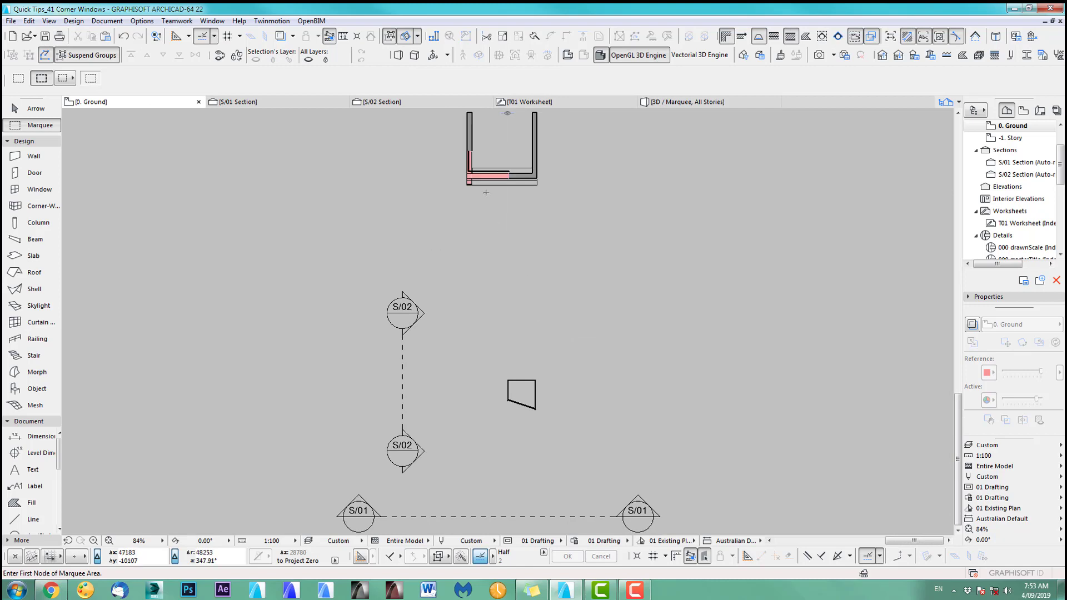
pyautogui.click(445, 132)
pyautogui.click(576, 454)
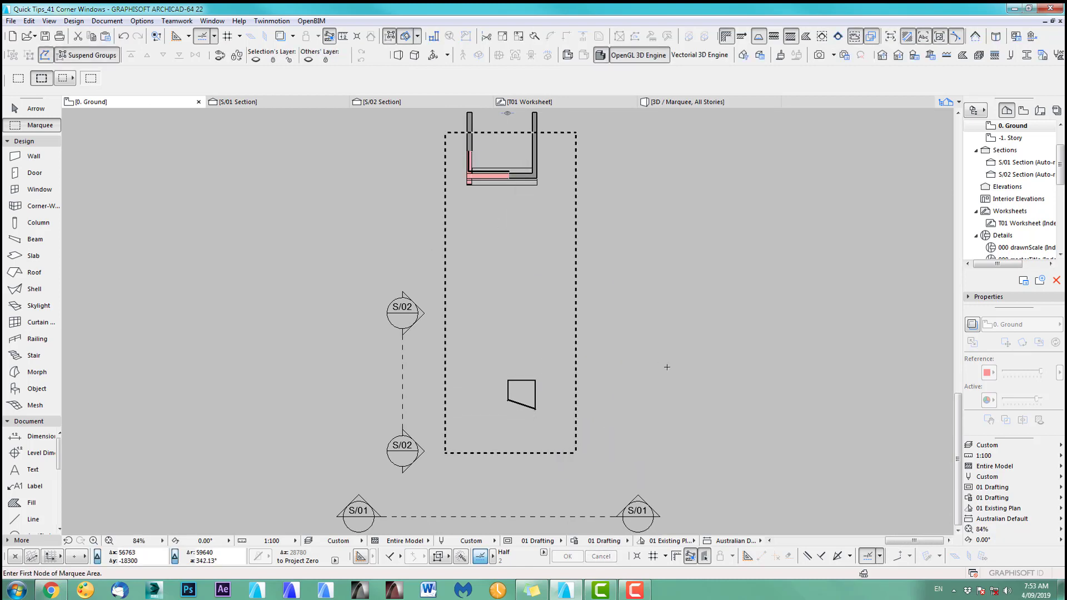
pyautogui.press('F5')
pyautogui.moveTo(813, 435); pyautogui.dragTo(636, 400, button='middle')
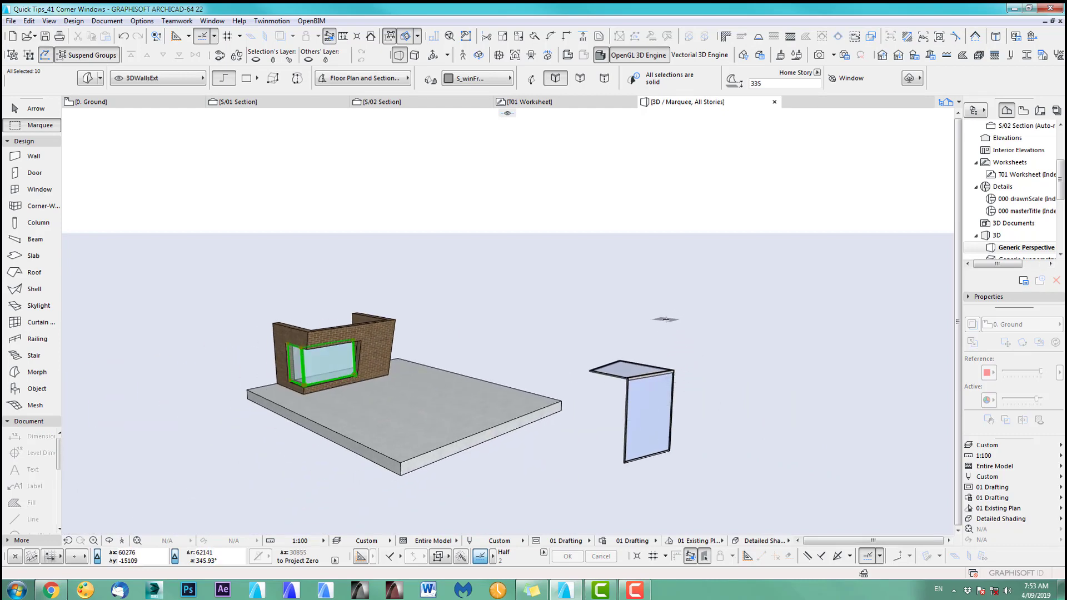
pyautogui.press('F2')
pyautogui.press('Escape')
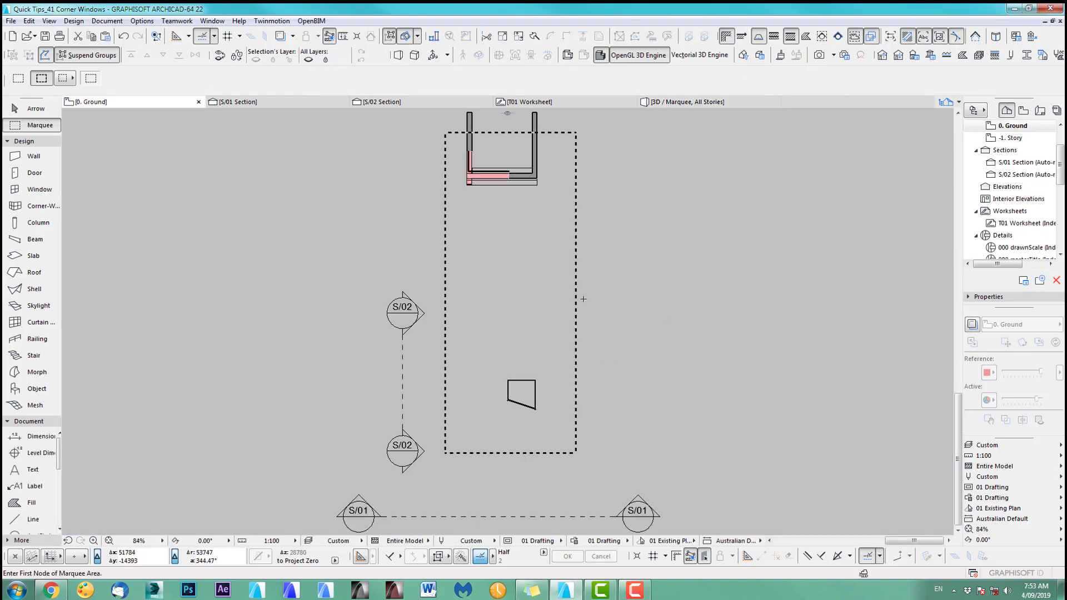
pyautogui.press('Escape')
pyautogui.scroll(-3, 589, 307)
pyautogui.moveTo(589, 310); pyautogui.dragTo(576, 324, button='middle')
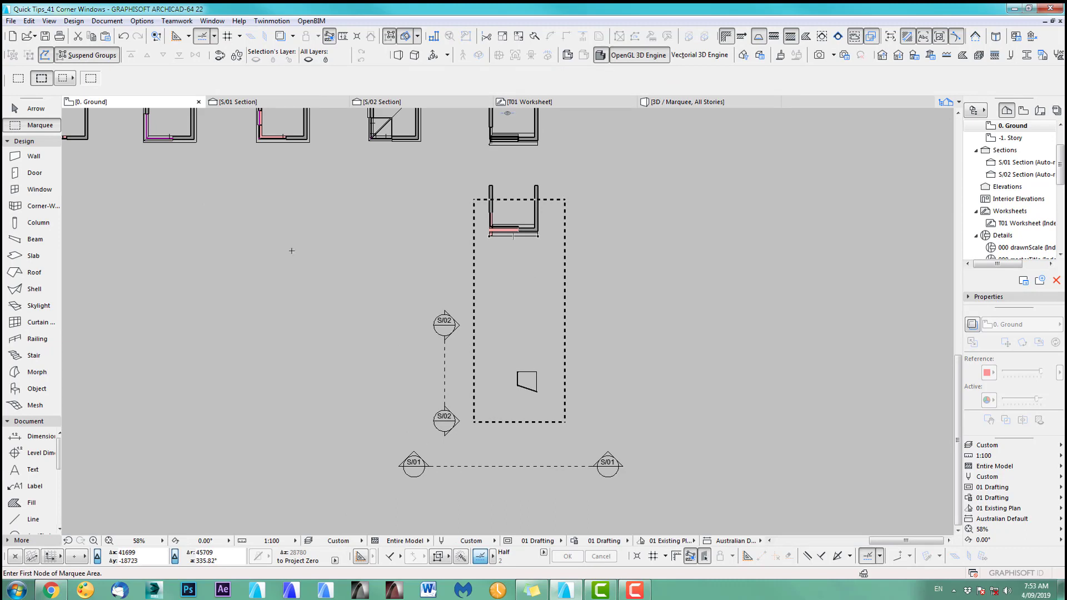
# In section S/01, reactivate groups, rotate the window morphs 90° counter-clockwise about their lower-left corner, and view them in 3D.
pyautogui.click(35, 111)
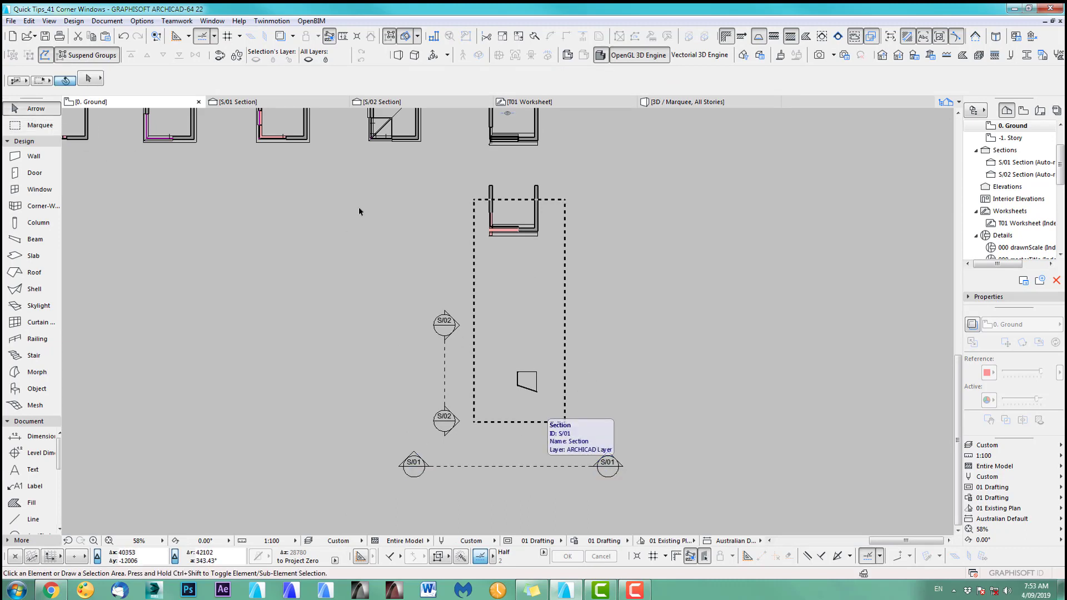
pyautogui.click(257, 104)
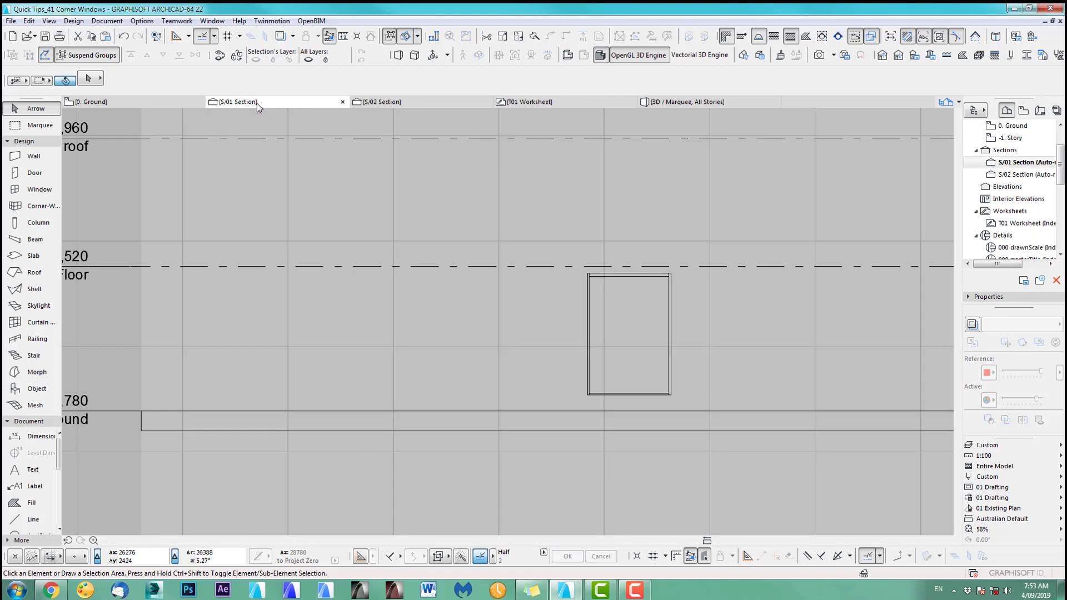
pyautogui.click(670, 396)
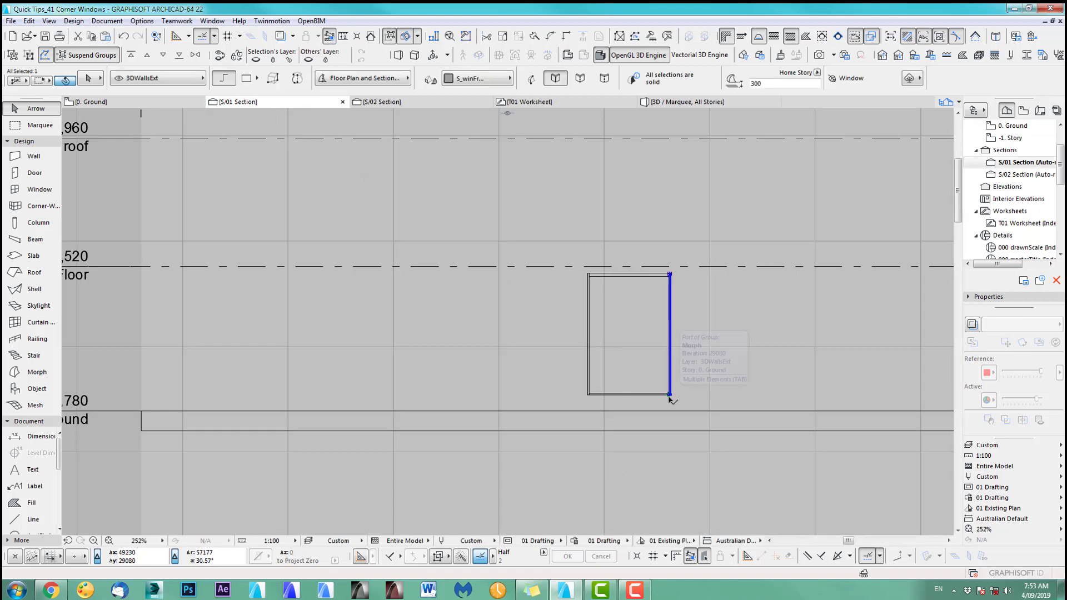
pyautogui.click(86, 55)
pyautogui.hotkey('ctrl', 'e')
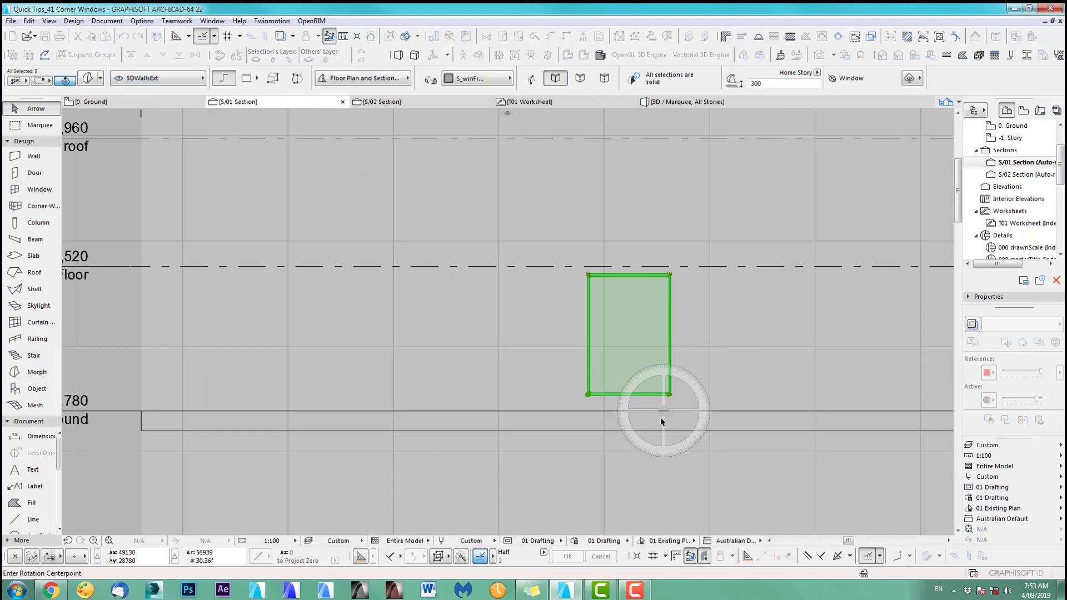
pyautogui.click(588, 394)
pyautogui.click(588, 323)
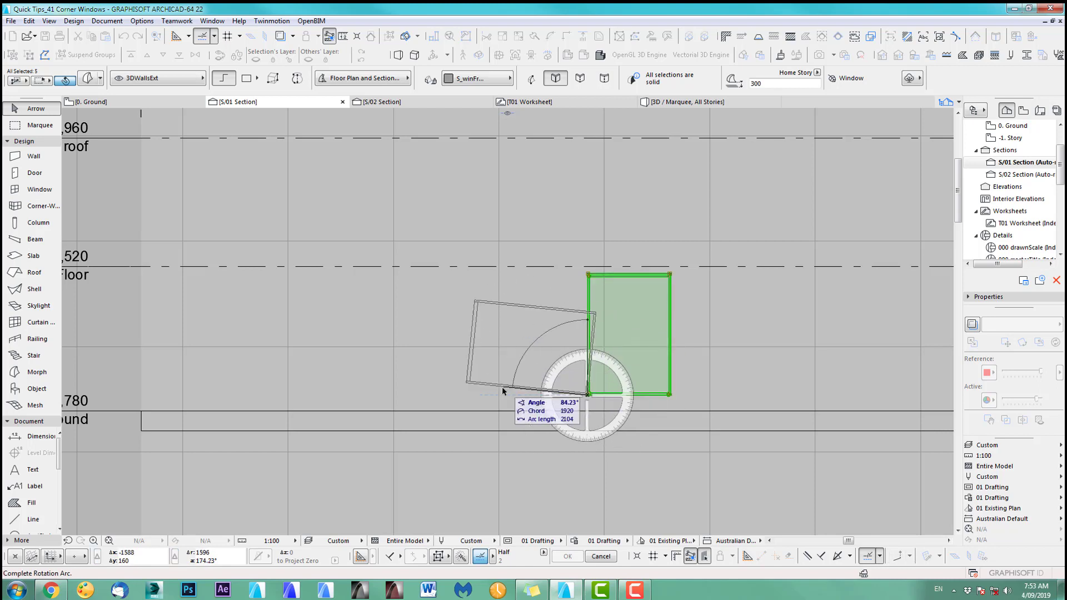
pyautogui.click(500, 395)
pyautogui.press('F3')
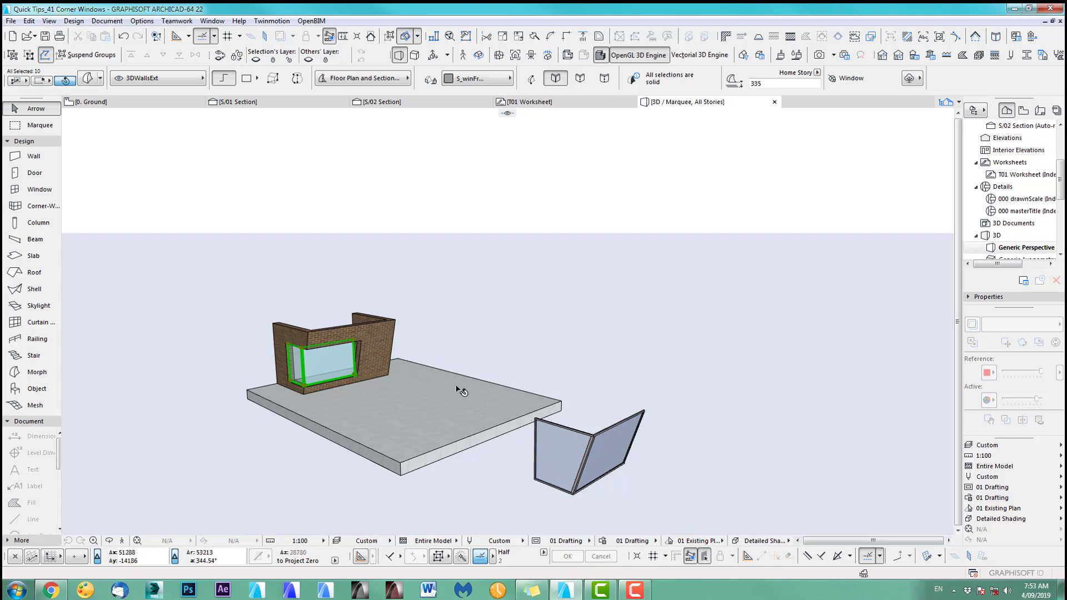
# On the Ground floor plan, delete the original window morphs from the corner opening of the lower slanted-wall room.
pyautogui.press('F2')
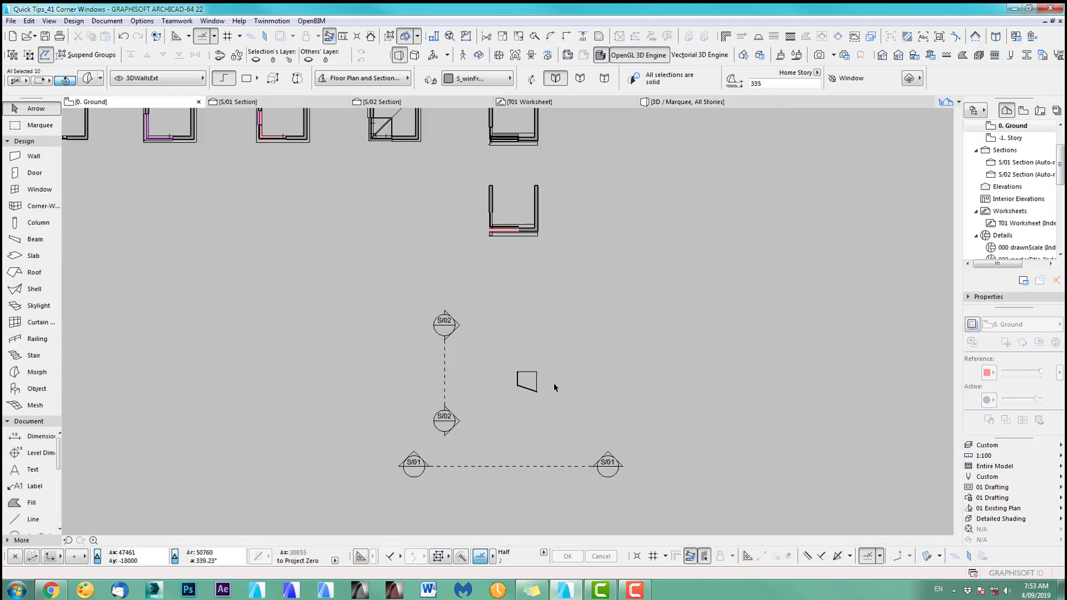
pyautogui.press('Escape')
pyautogui.press('Escape')
pyautogui.scroll(6, 529, 234)
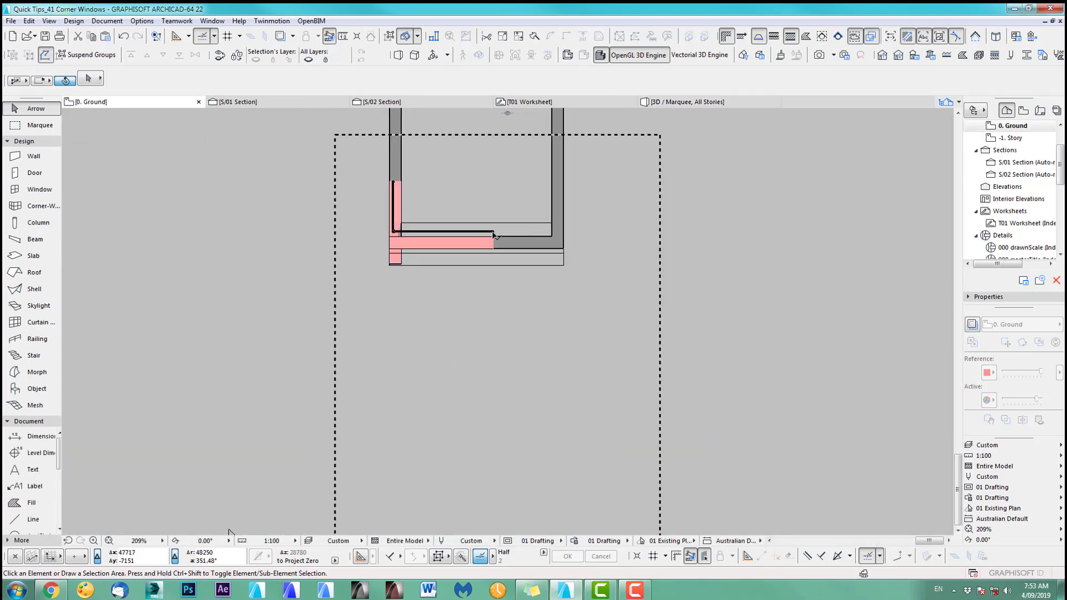
pyautogui.click(494, 233)
pyautogui.press('Delete')
# Move the reshaped window morphs up into the slanted-wall room, aligning their upper end with the edge of the side wall opening.
pyautogui.scroll(-1, 514, 461)
pyautogui.moveTo(514, 463); pyautogui.dragTo(509, 362, button='middle')
pyautogui.scroll(-5, 509, 363)
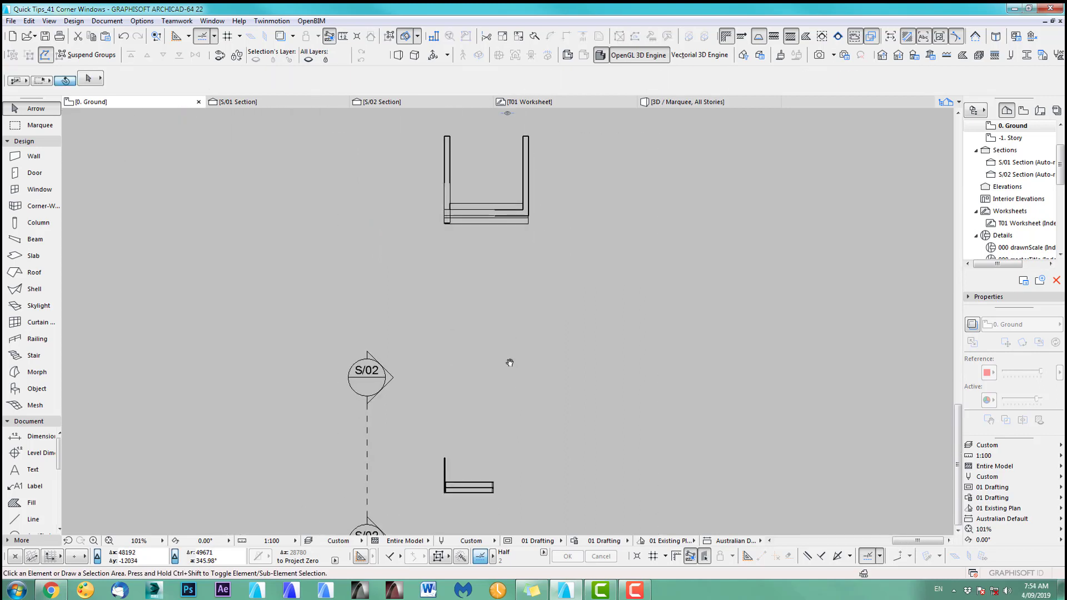
pyautogui.click(446, 459)
pyautogui.moveTo(445, 459); pyautogui.dragTo(464, 236)
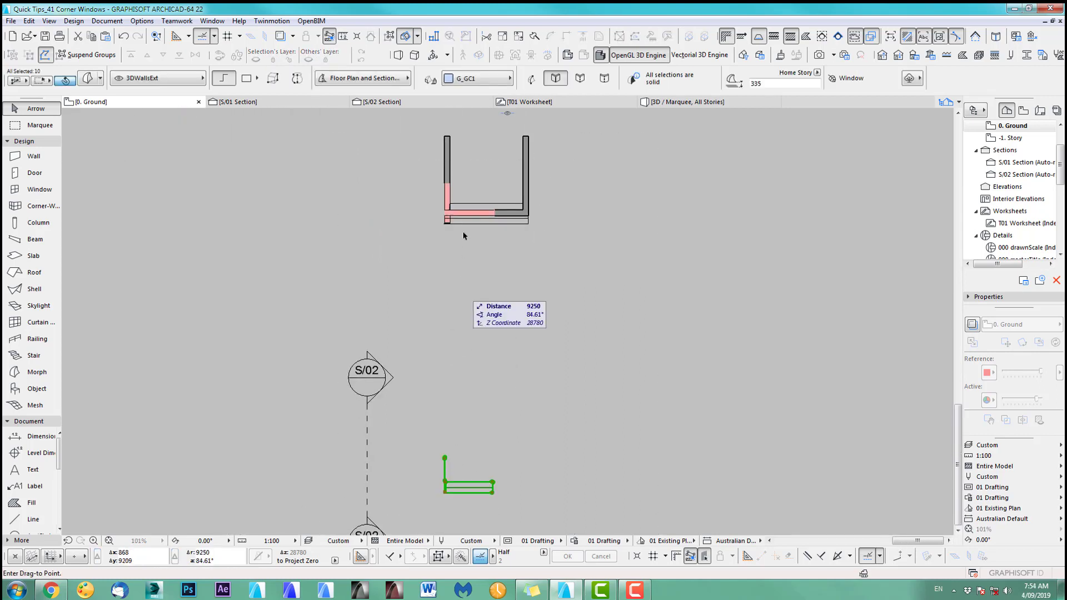
pyautogui.scroll(6, 467, 389)
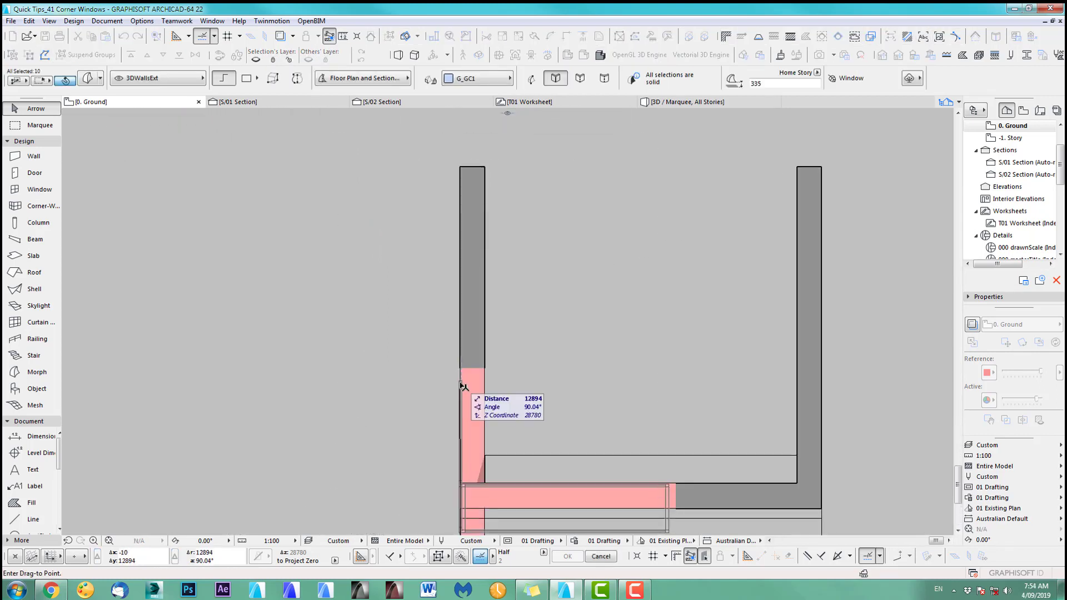
pyautogui.scroll(5, 461, 371)
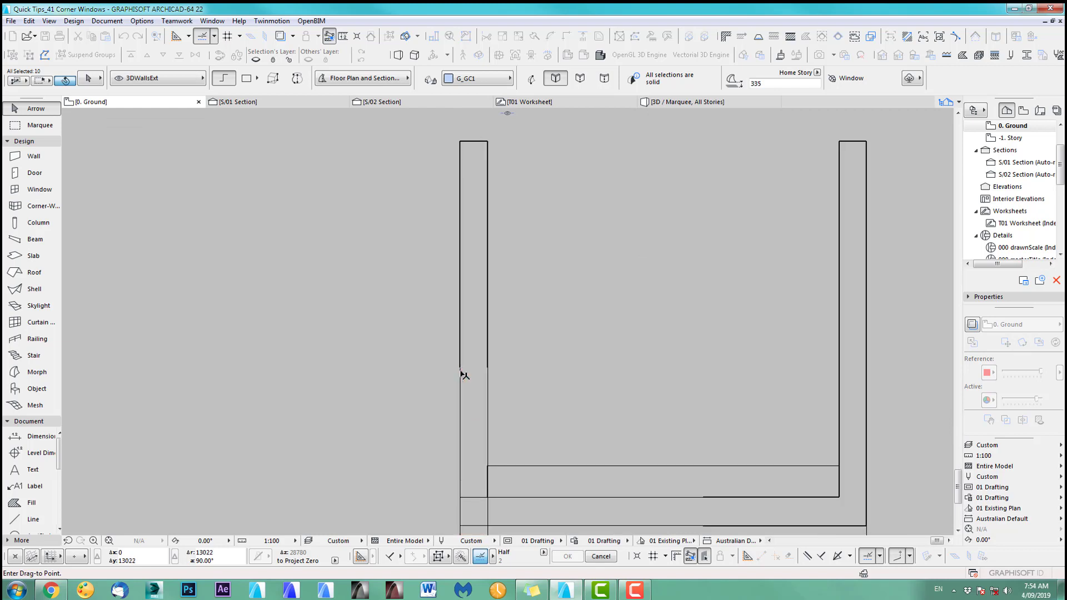
pyautogui.click(460, 423)
pyautogui.scroll(3, 479, 416)
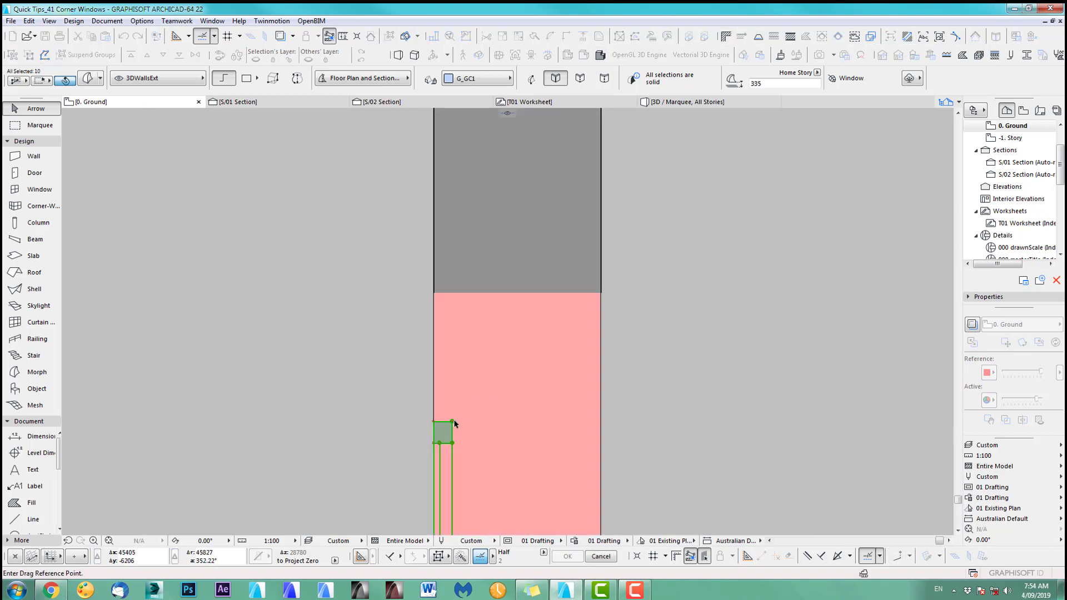
pyautogui.click(434, 294)
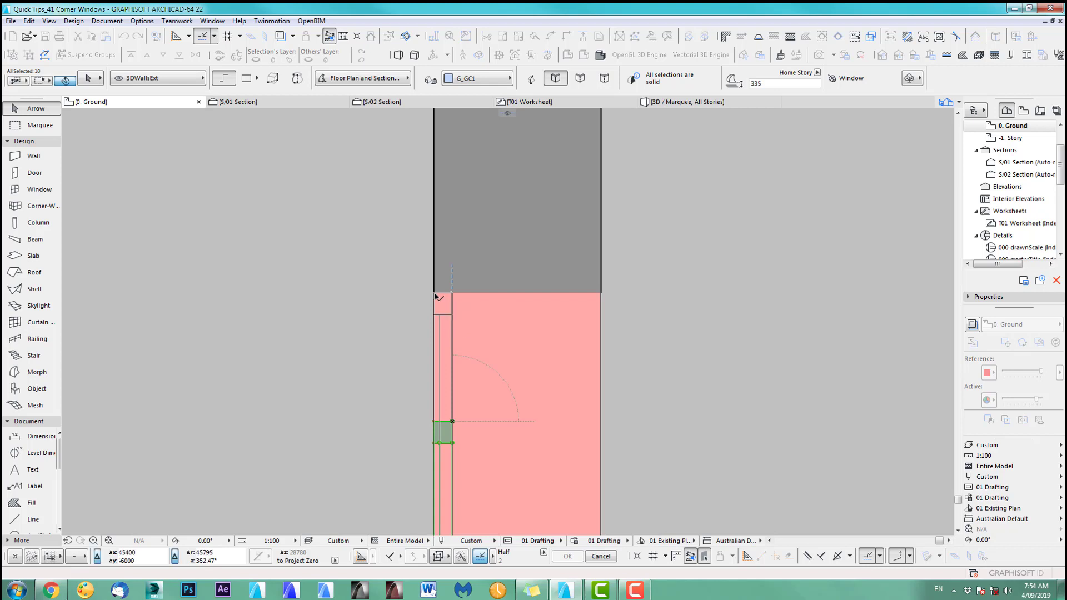
# Examine how the moved window morphs fit the wall edges along both sides of the corner opening on the Ground floor plan.
pyautogui.scroll(-4, 473, 307)
pyautogui.moveTo(497, 323); pyautogui.dragTo(427, 281, button='middle')
pyautogui.scroll(-3, 486, 336)
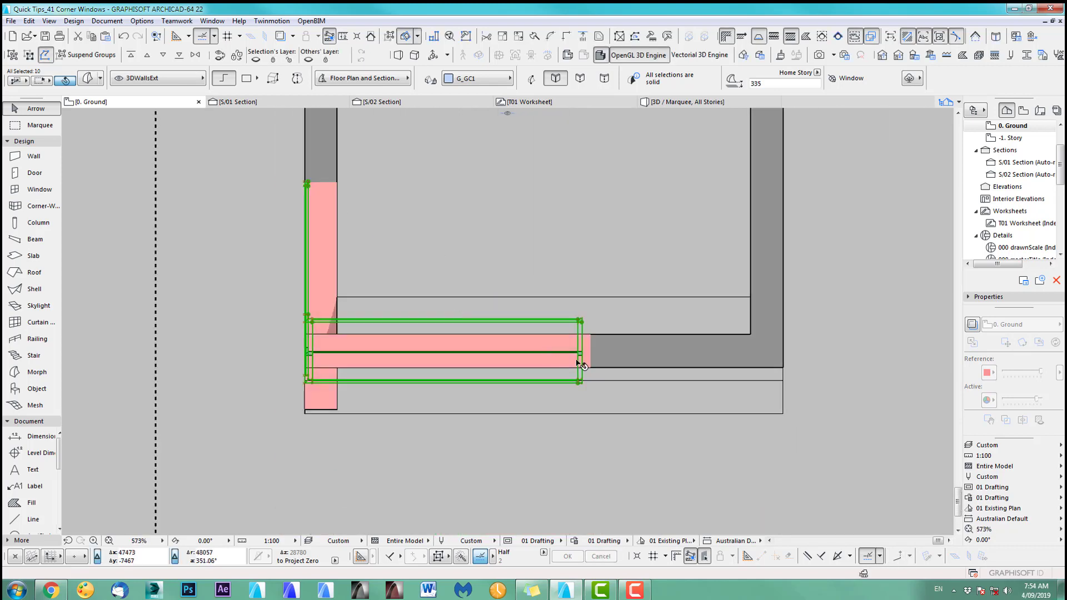
pyautogui.scroll(2, 590, 350)
pyautogui.moveTo(593, 354); pyautogui.dragTo(719, 478, button='middle')
pyautogui.moveTo(423, 281); pyautogui.dragTo(506, 261, button='middle')
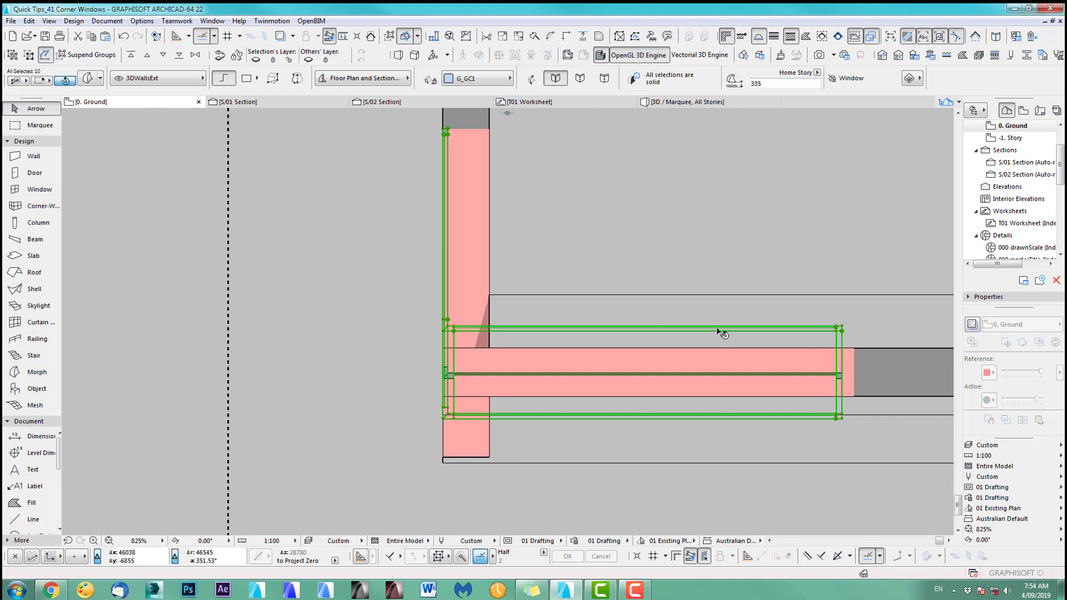
pyautogui.scroll(4, 822, 390)
pyautogui.moveTo(855, 382); pyautogui.dragTo(645, 359, button='middle')
pyautogui.scroll(-2, 515, 372)
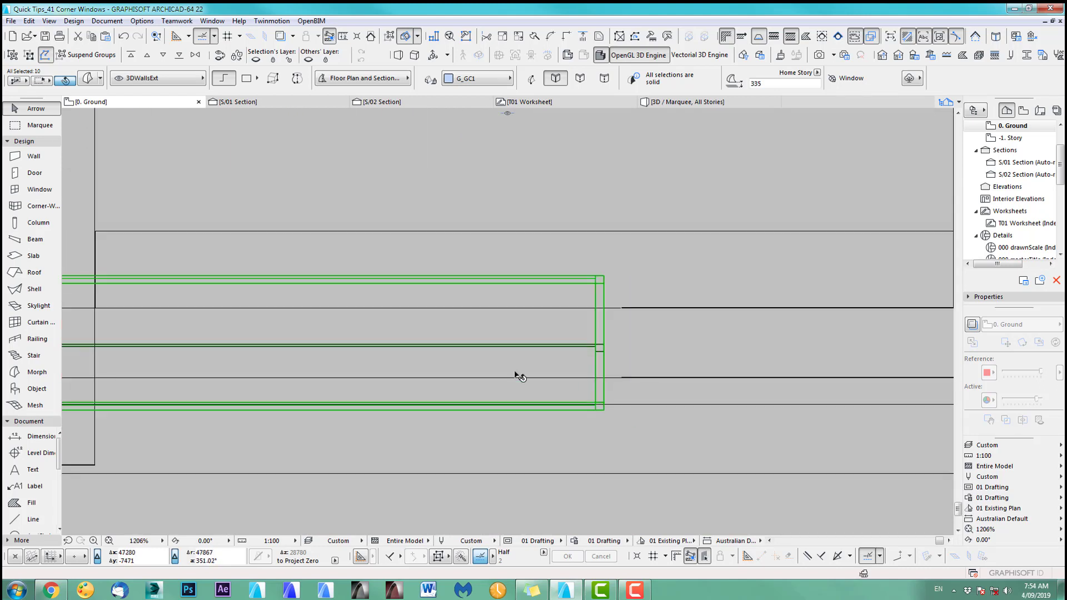
pyautogui.scroll(-3, 516, 372)
# Move the window morphs horizontally so the inner edge of the side frame sits at the middle of the side wall's thickness.
pyautogui.moveTo(335, 202); pyautogui.dragTo(471, 278, button='middle')
pyautogui.scroll(4, 471, 278)
pyautogui.hotkey('ctrl', 'd')
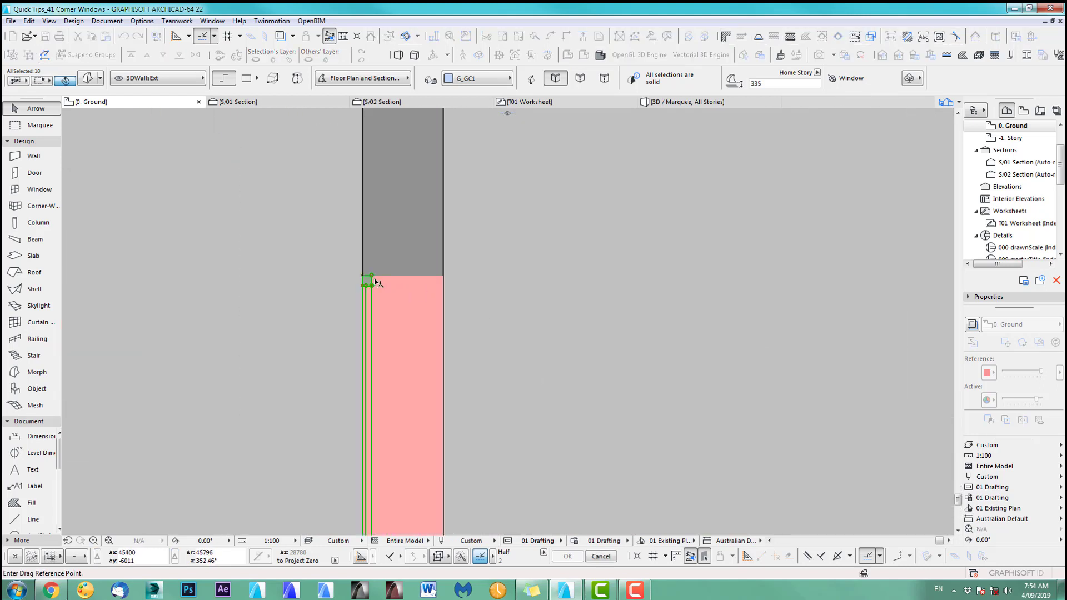
pyautogui.click(372, 276)
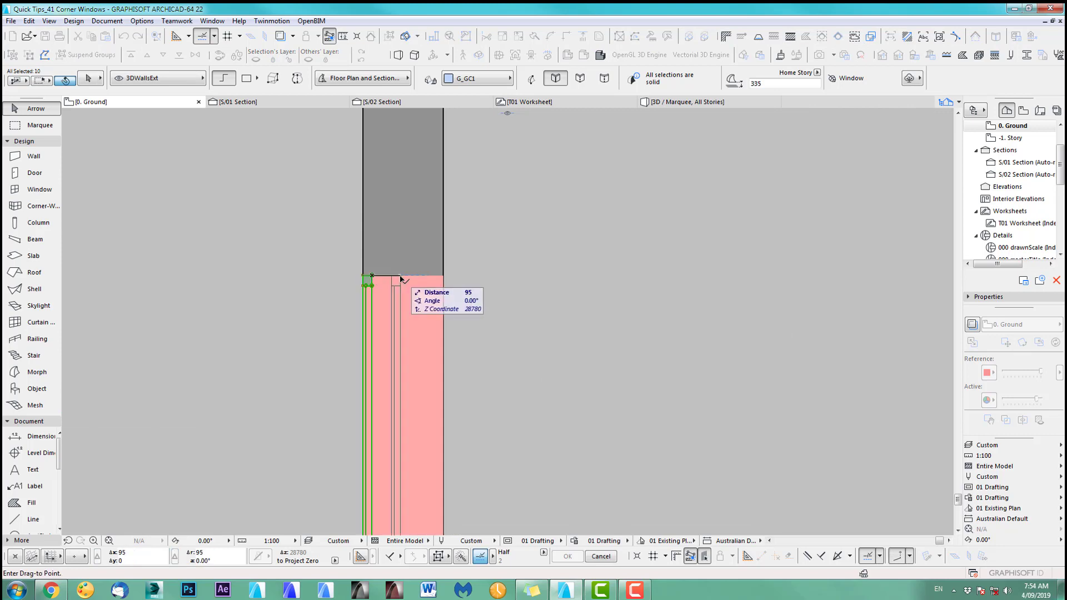
pyautogui.click(405, 279)
pyautogui.scroll(-3, 458, 244)
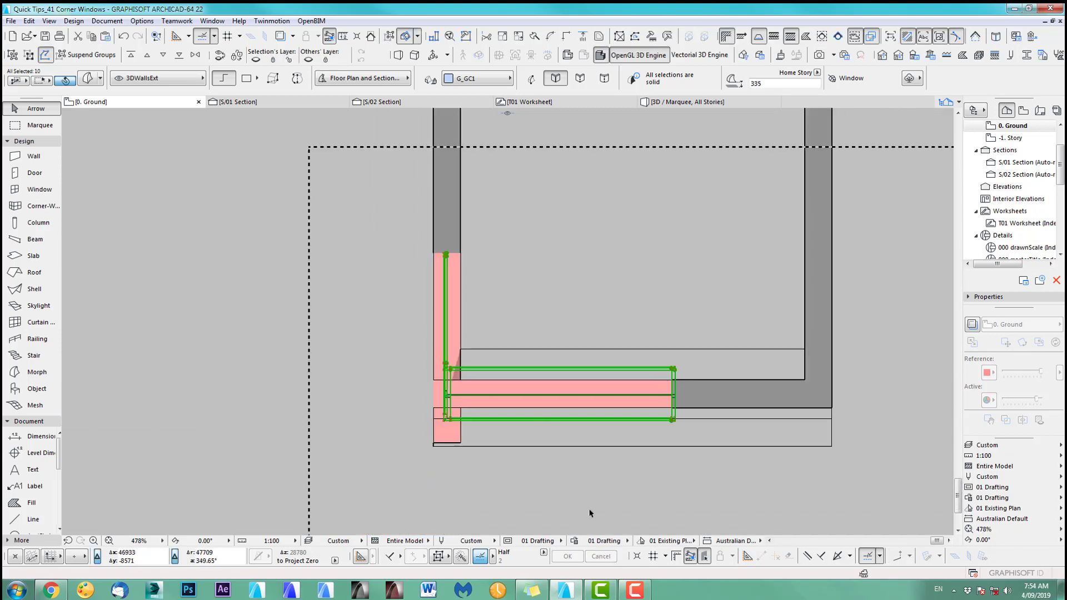
pyautogui.click(557, 497)
# View the slanted-wall room in 3D and examine the corner window's fit from the sloped side.
pyautogui.press('F3')
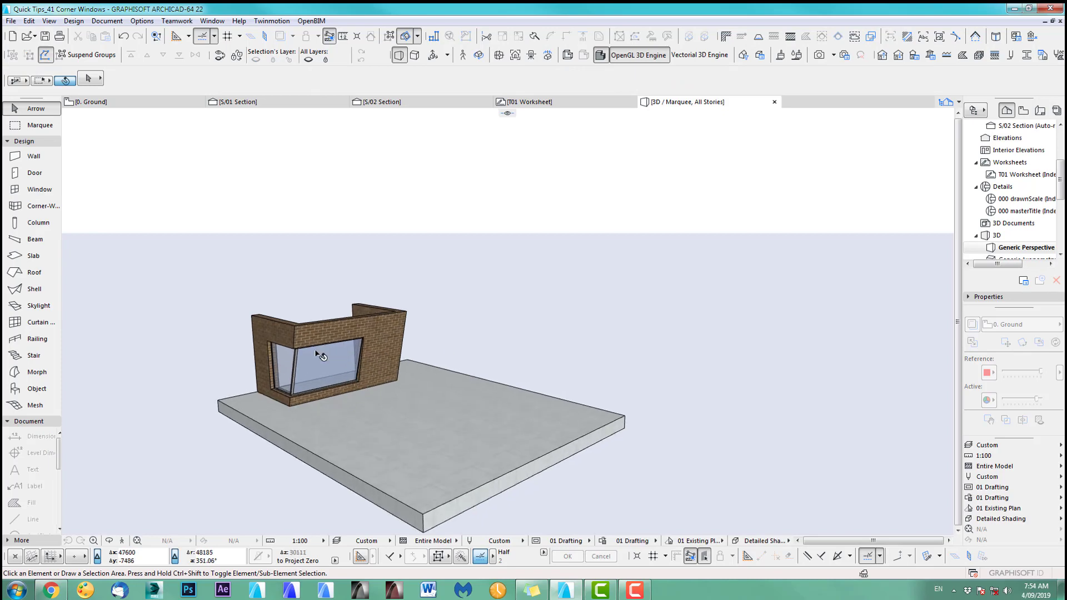
pyautogui.scroll(2, 305, 364)
pyautogui.moveTo(305, 364); pyautogui.dragTo(457, 364, button='middle')
pyautogui.scroll(3, 457, 366)
pyautogui.moveTo(467, 407)
pyautogui.mouseDown(button='middle')
pyautogui.moveTo(631, 406)
pyautogui.moveTo(596, 444)
pyautogui.moveTo(669, 453)
pyautogui.moveTo(590, 457)
pyautogui.moveTo(551, 401)
pyautogui.moveTo(409, 428)
pyautogui.moveTo(358, 424)
pyautogui.moveTo(646, 416)
pyautogui.mouseUp(button='middle')
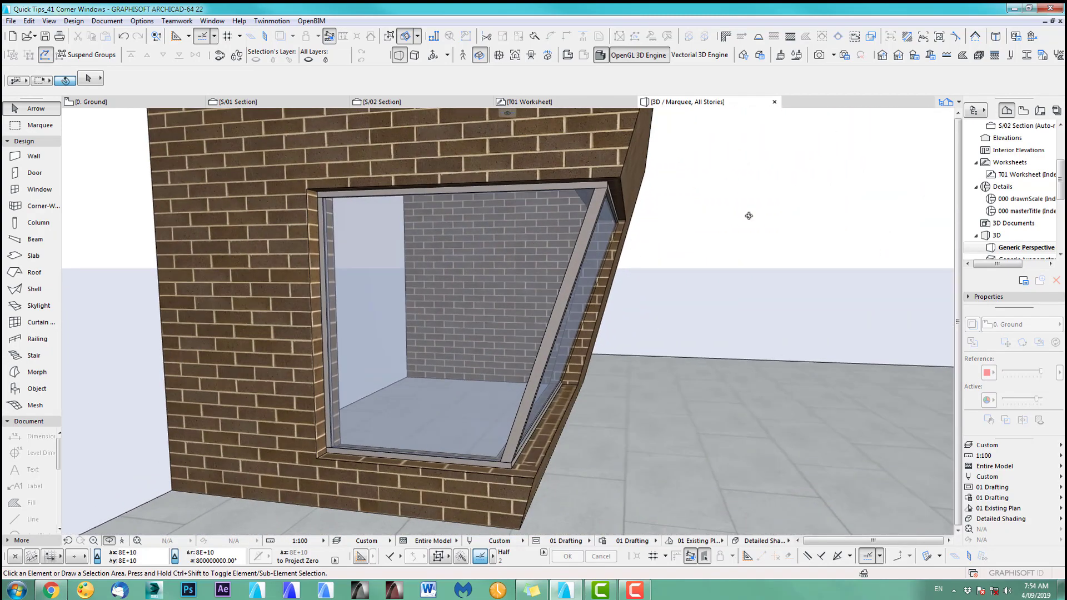
pyautogui.scroll(-5, 616, 330)
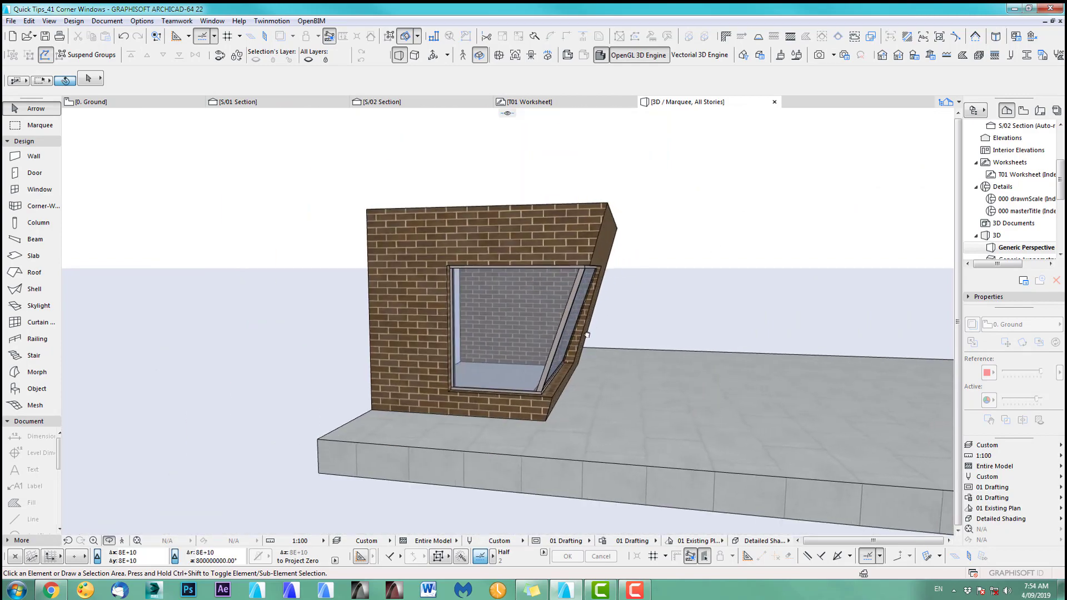
pyautogui.moveTo(586, 334); pyautogui.dragTo(582, 333, button='middle')
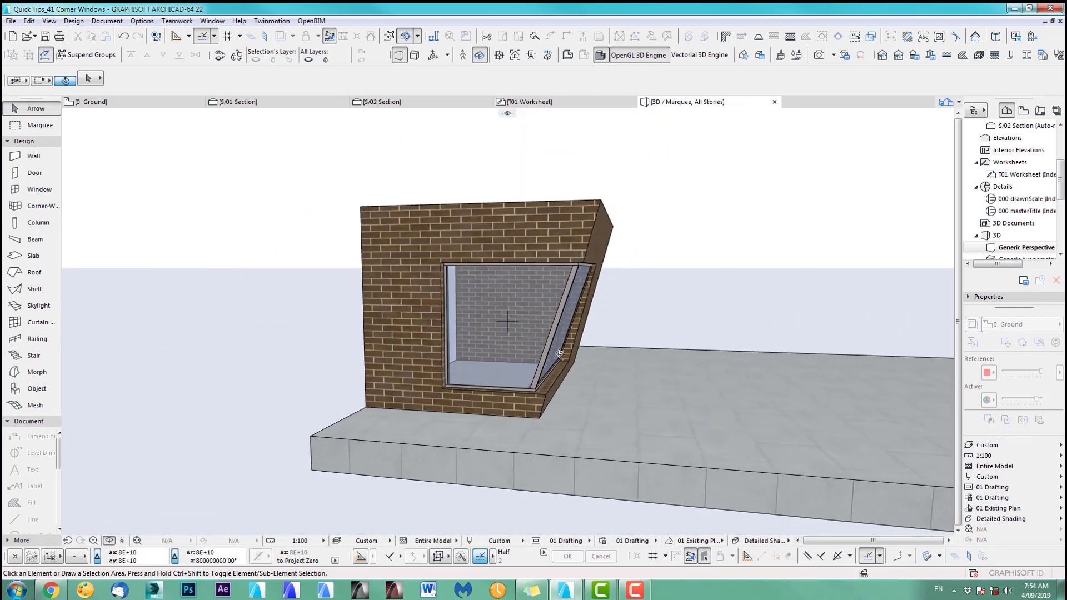
pyautogui.scroll(2, 559, 353)
# On the Ground floor plan, move the S/02 section line up beside the slanted-wall room containing the reshaped window.
pyautogui.press('F2')
pyautogui.scroll(-6, 533, 353)
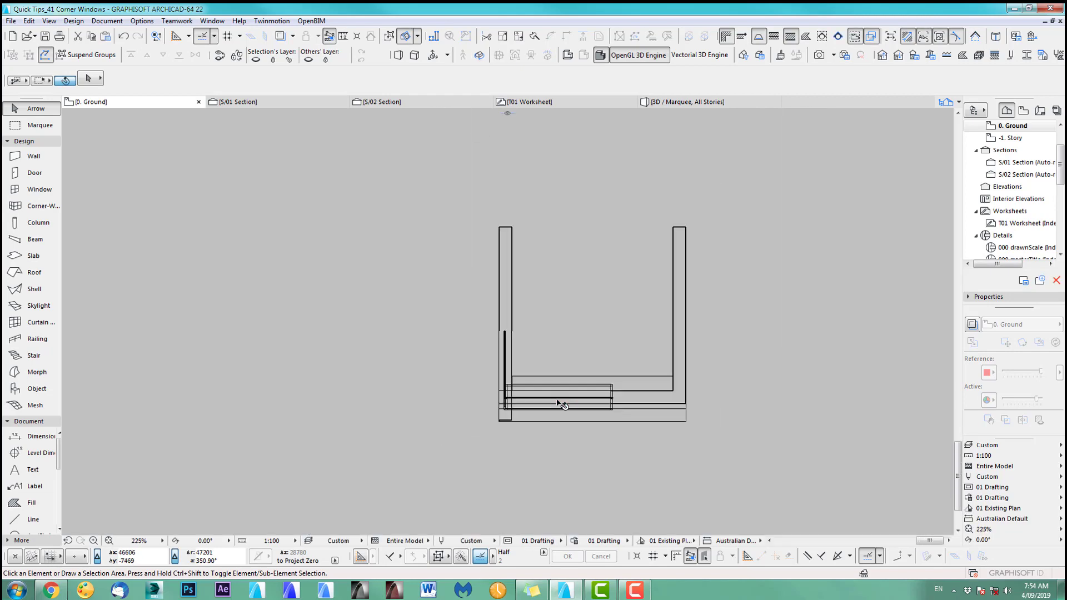
pyautogui.click(472, 416)
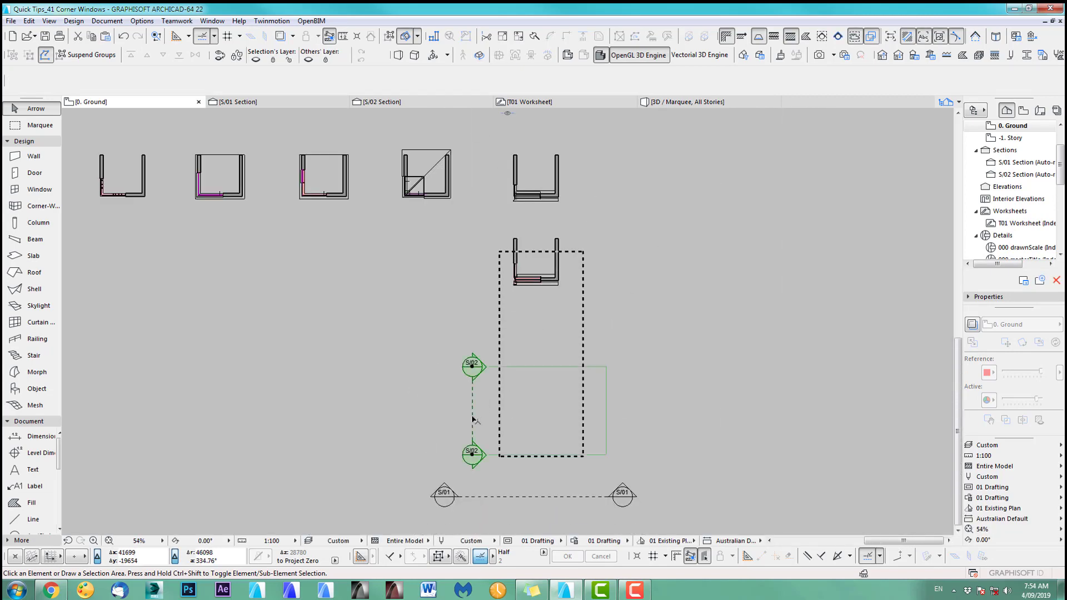
pyautogui.hotkey('ctrl', 'd')
pyautogui.click(473, 416)
pyautogui.click(510, 275)
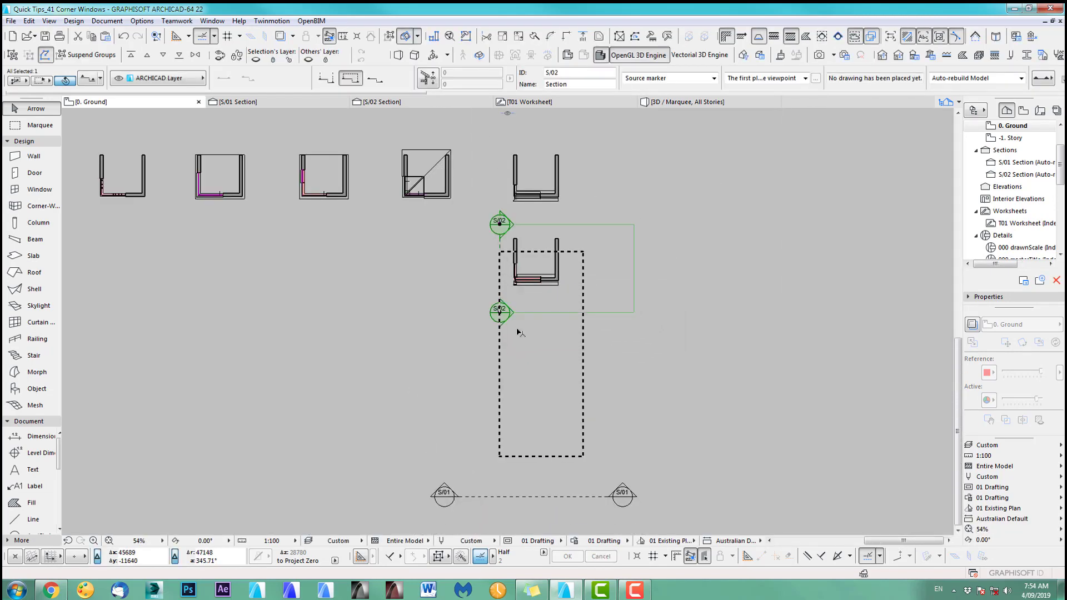
# In section S/02, examine how the window morphs' sloped frame follows the slanted wall edge.
pyautogui.click(407, 107)
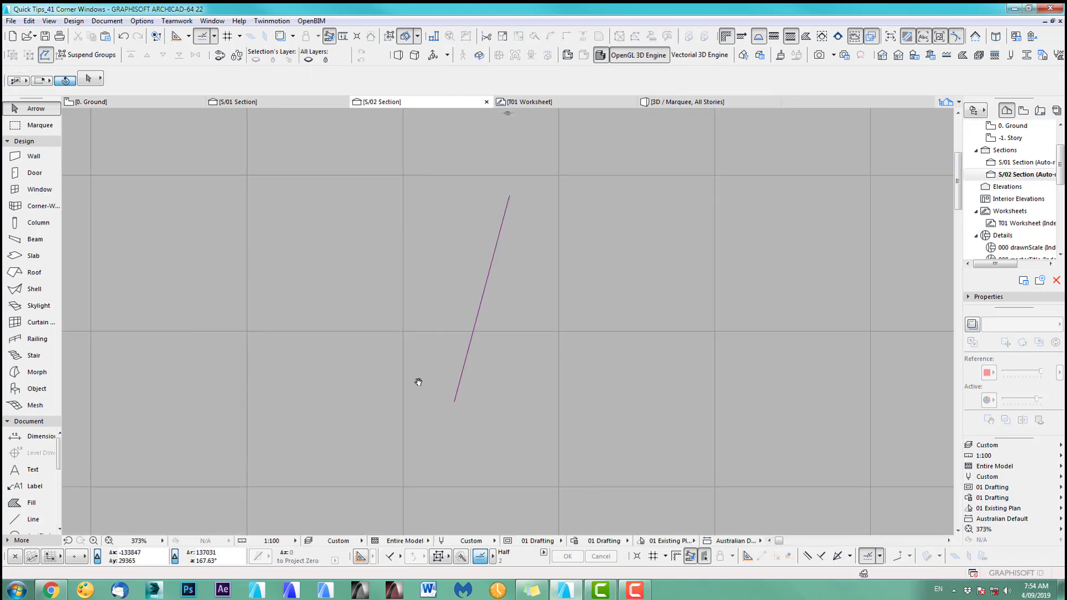
pyautogui.scroll(-5, 417, 381)
pyautogui.moveTo(378, 401); pyautogui.dragTo(745, 400, button='middle')
pyautogui.scroll(-9, 730, 411)
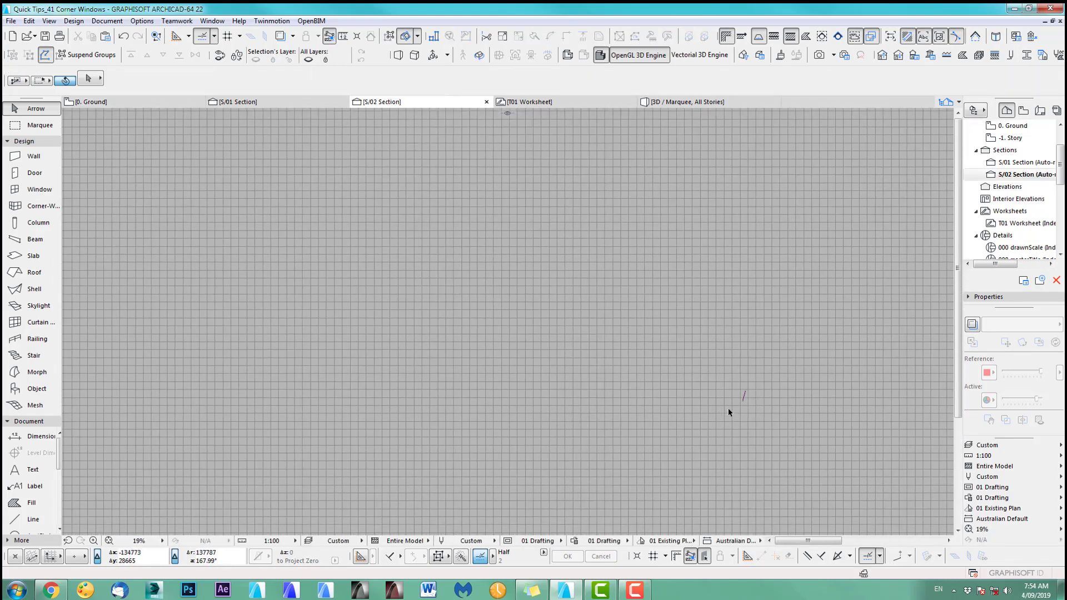
pyautogui.scroll(3, 726, 415)
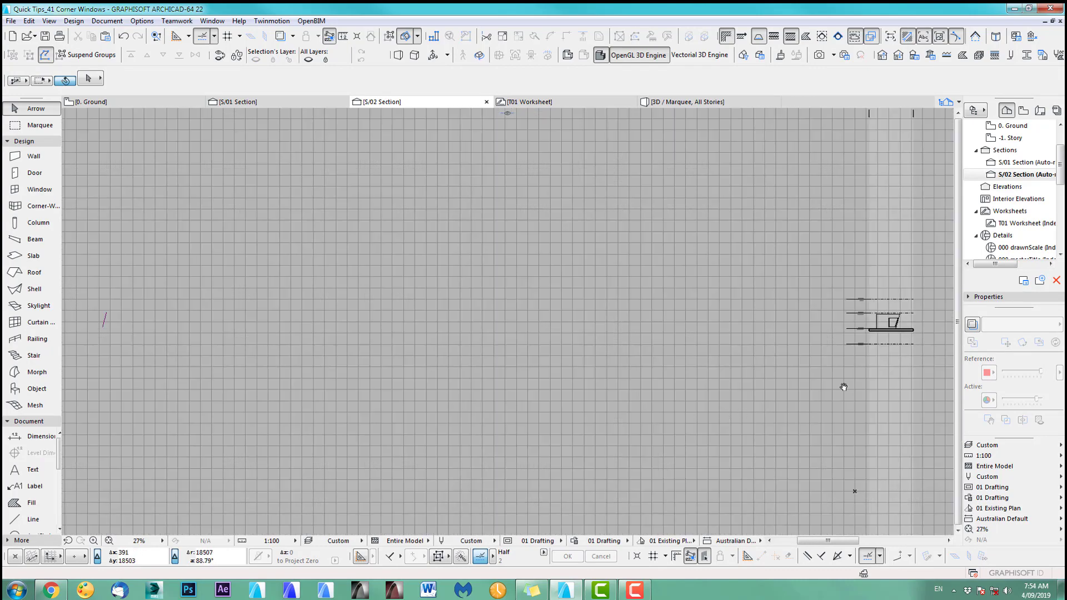
pyautogui.moveTo(843, 387); pyautogui.dragTo(578, 383, button='middle')
pyautogui.scroll(13, 592, 315)
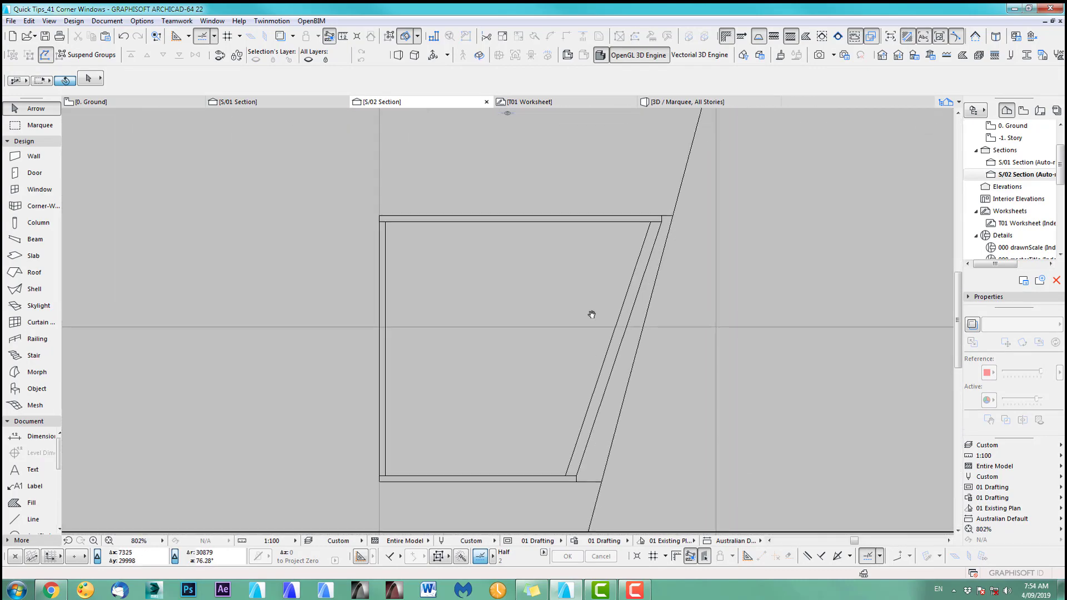
pyautogui.moveTo(592, 314); pyautogui.dragTo(512, 325, button='middle')
pyautogui.scroll(1, 512, 325)
pyautogui.click(570, 262)
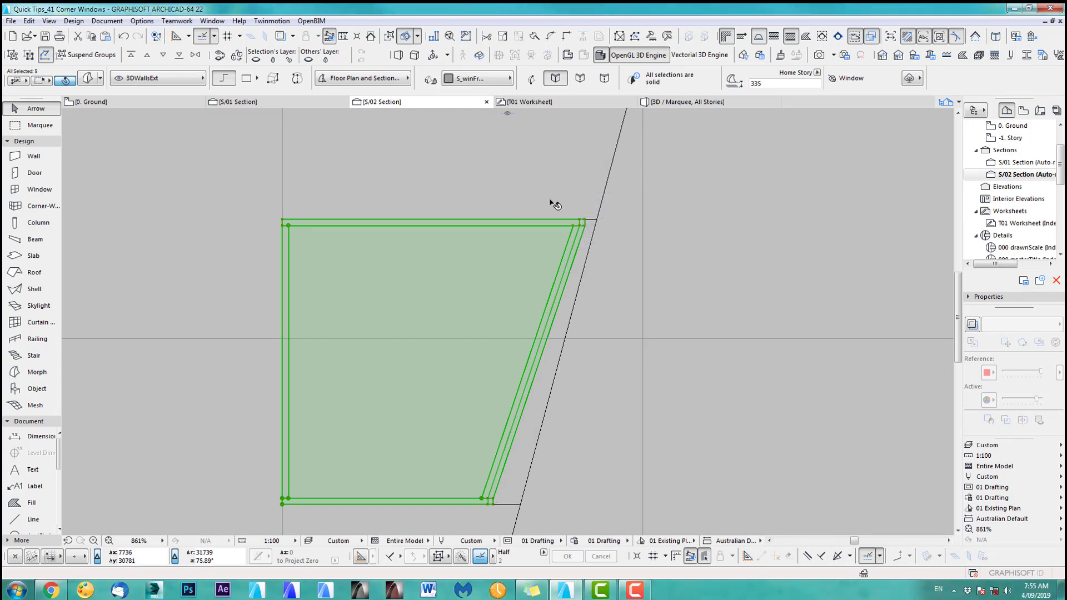
pyautogui.scroll(-4, 596, 327)
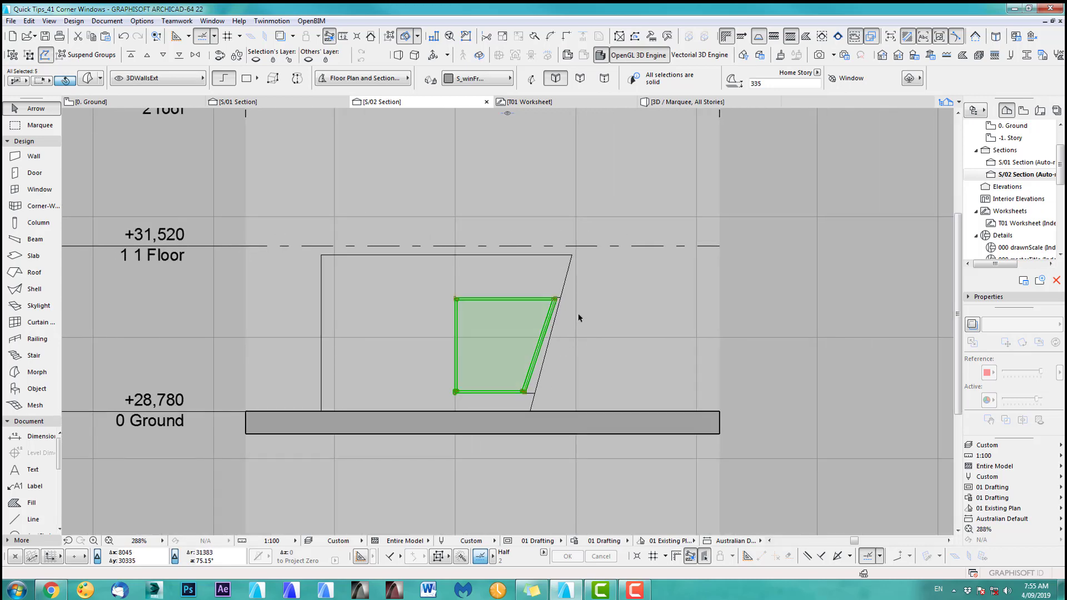
# On the Ground floor plan, place a copy of the fitted window morphs straight below the slanted-wall room, about 11380 mm away.
pyautogui.press('F2')
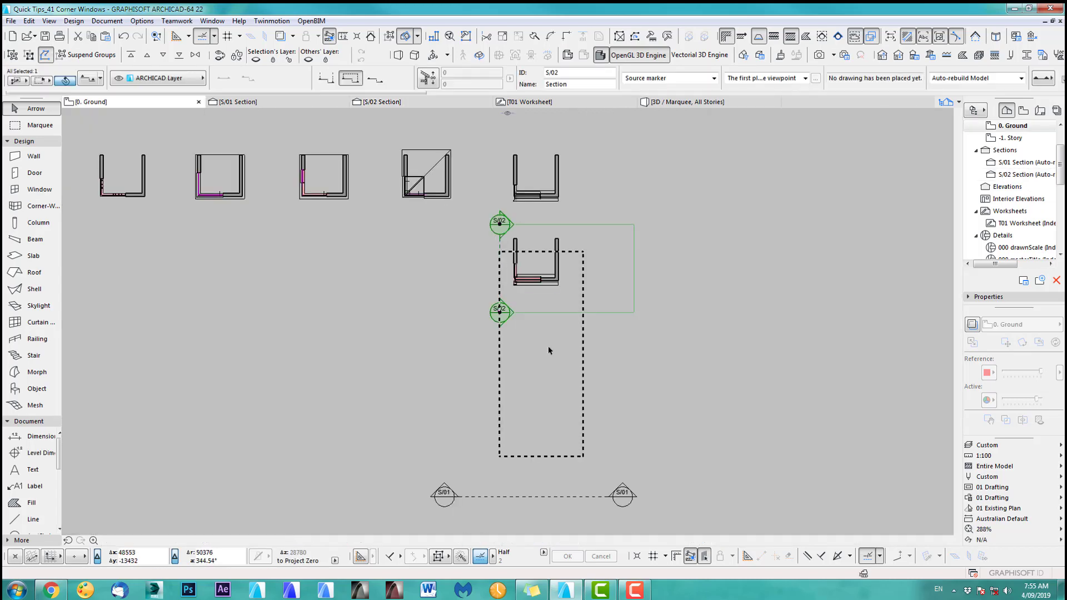
pyautogui.moveTo(541, 291); pyautogui.dragTo(513, 247, button='middle')
pyautogui.scroll(4, 513, 246)
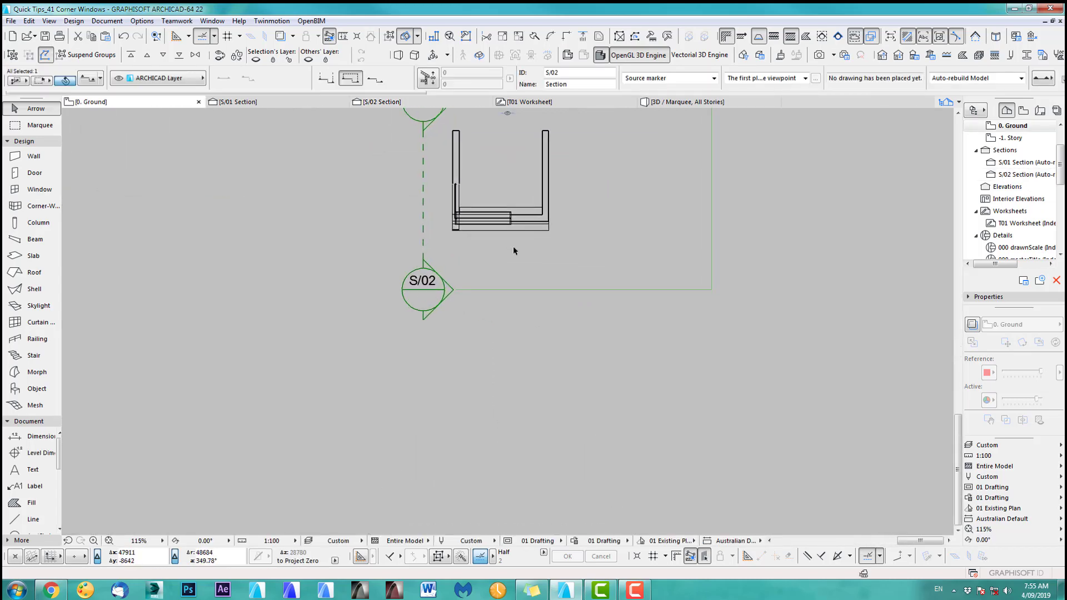
pyautogui.click(510, 215)
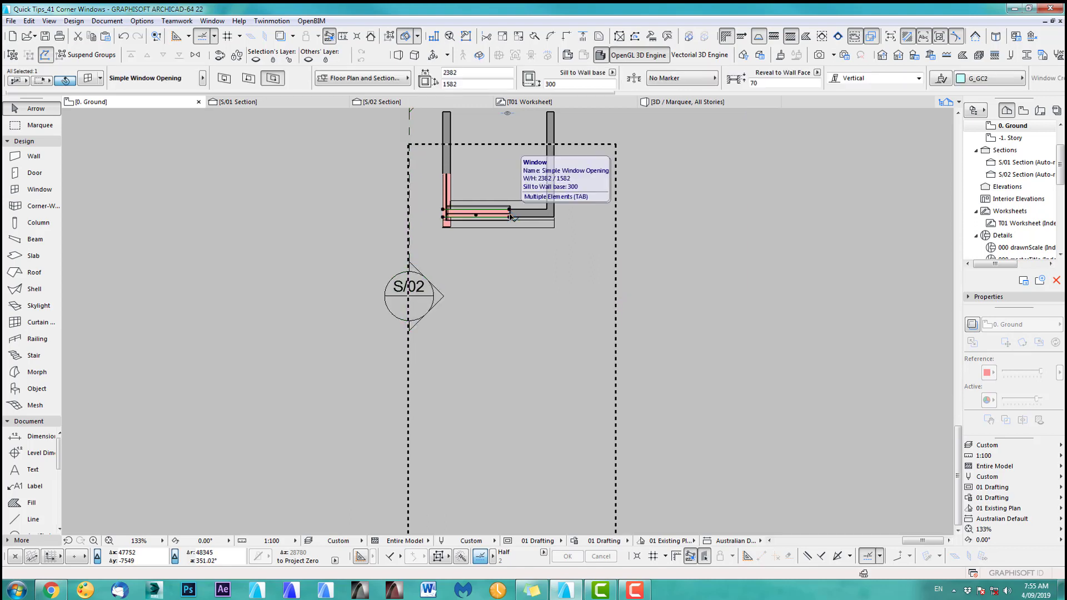
pyautogui.click(506, 248)
pyautogui.scroll(4, 448, 189)
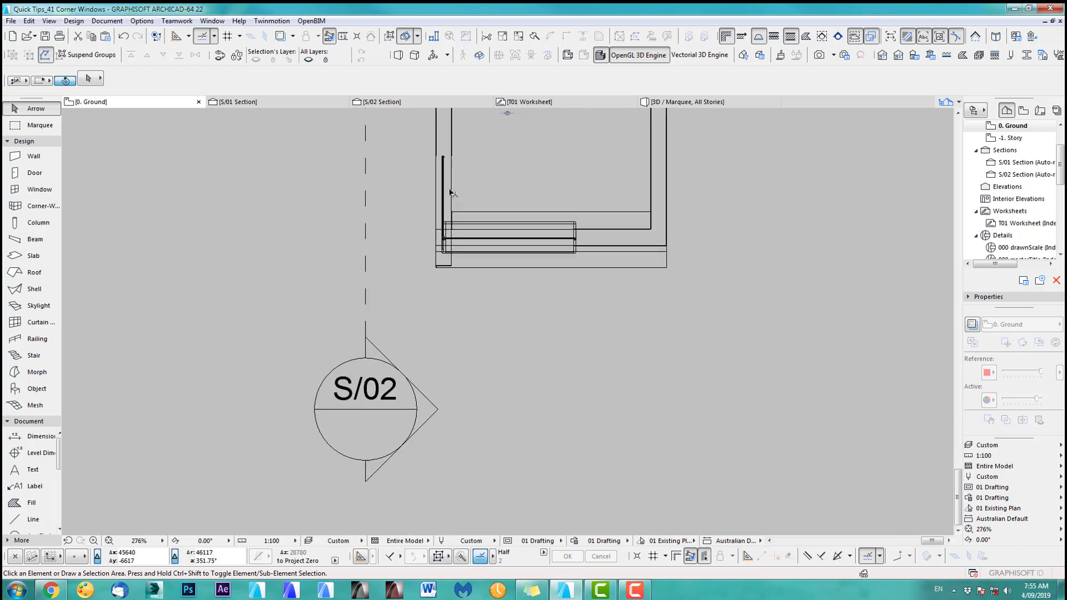
pyautogui.click(443, 154)
pyautogui.scroll(-4, 521, 358)
pyautogui.moveTo(527, 409); pyautogui.dragTo(545, 326, button='middle')
pyautogui.scroll(-3, 530, 343)
pyautogui.hotkey('ctrl', 'd')
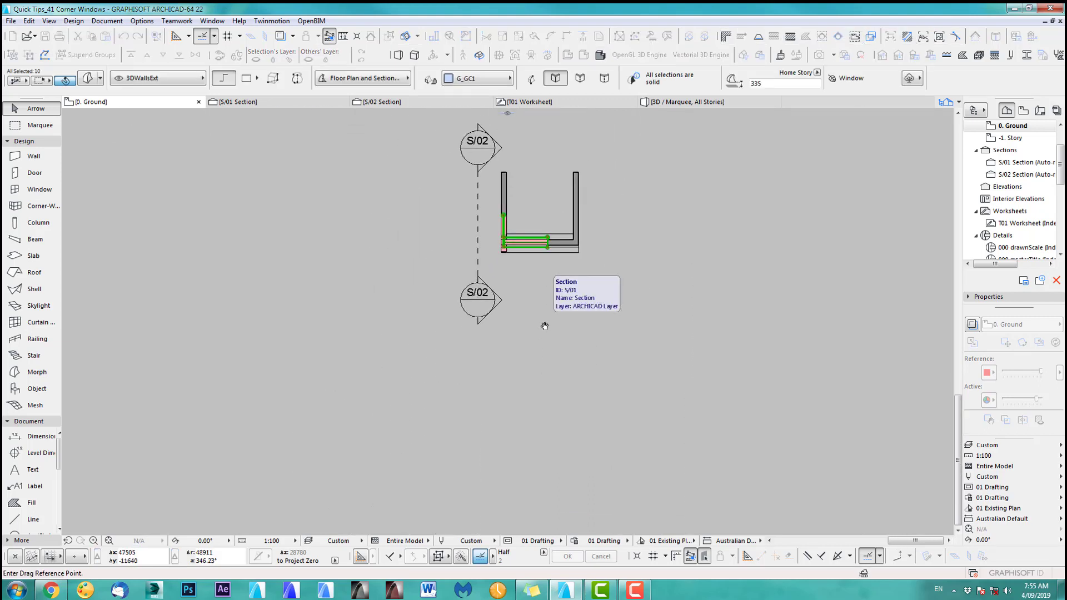
pyautogui.click(520, 373)
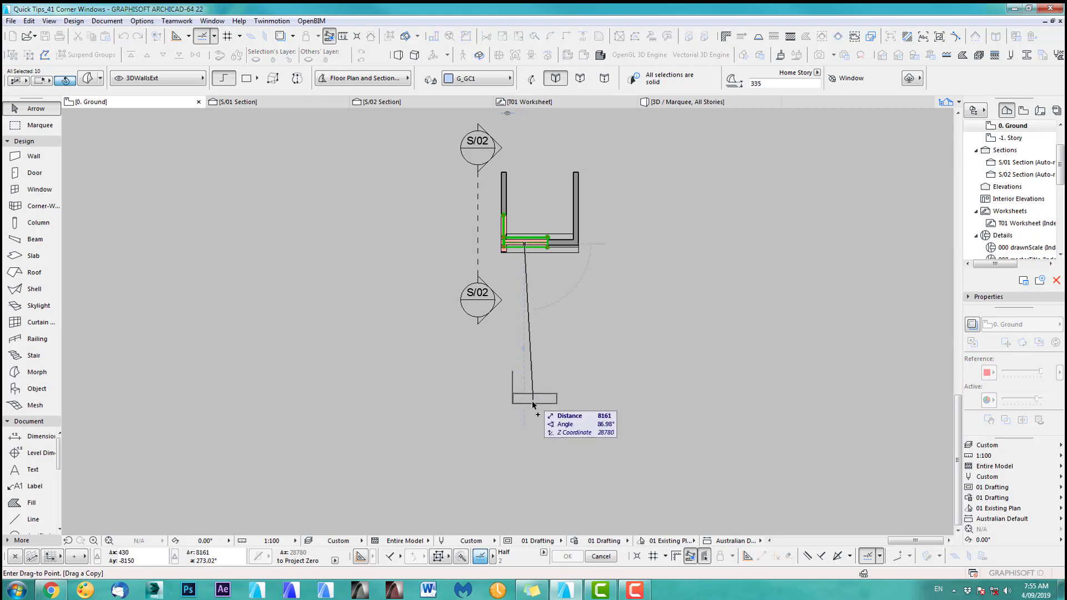
pyautogui.moveTo(529, 410); pyautogui.dragTo(522, 329, button='middle')
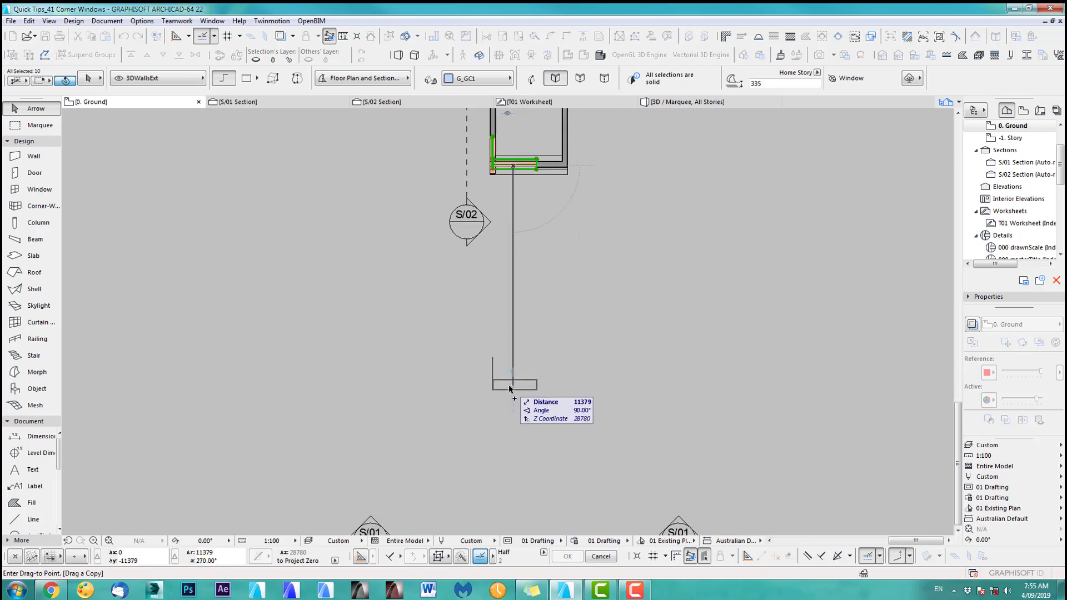
pyautogui.click(510, 389)
pyautogui.press('Escape')
pyautogui.scroll(-2, 675, 369)
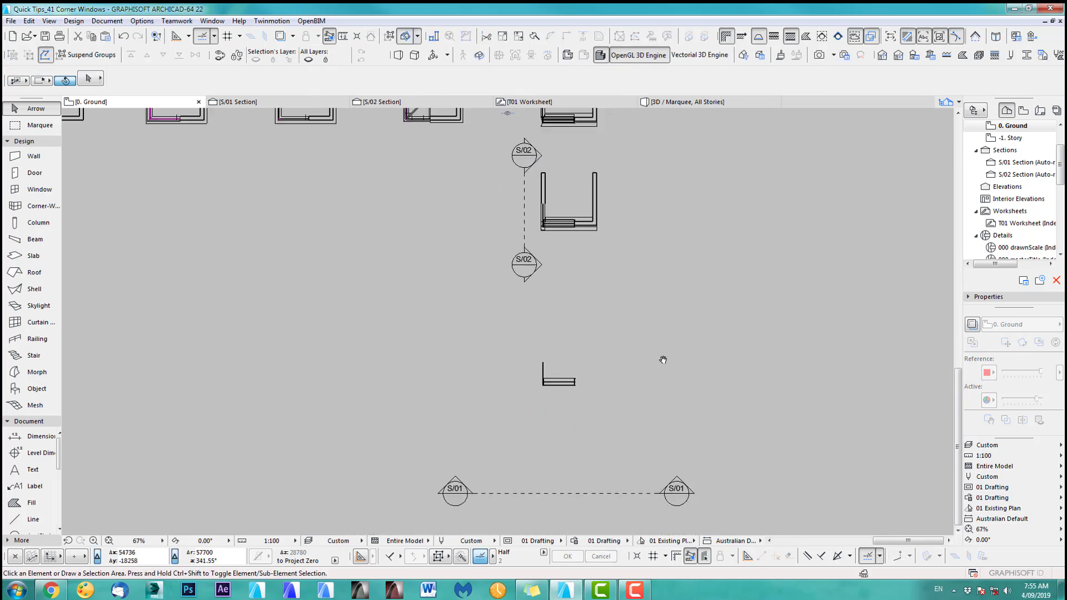
# In section S/01, rotate the copied window morphs 90° clockwise about their lower-right corner and return to the Ground floor plan.
pyautogui.moveTo(664, 360); pyautogui.dragTo(638, 314, button='middle')
pyautogui.click(570, 445)
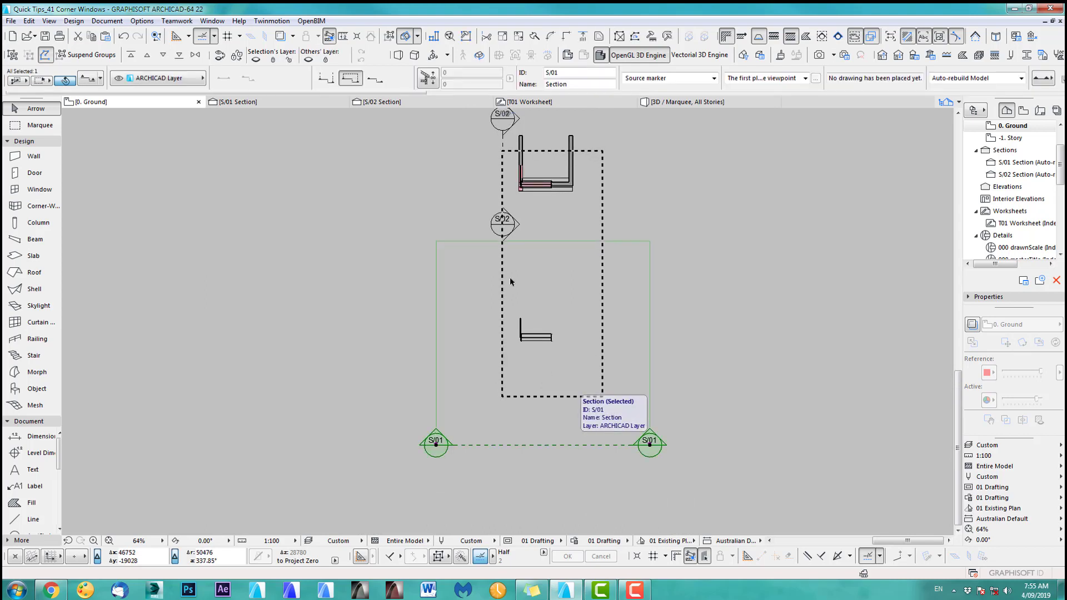
pyautogui.click(306, 107)
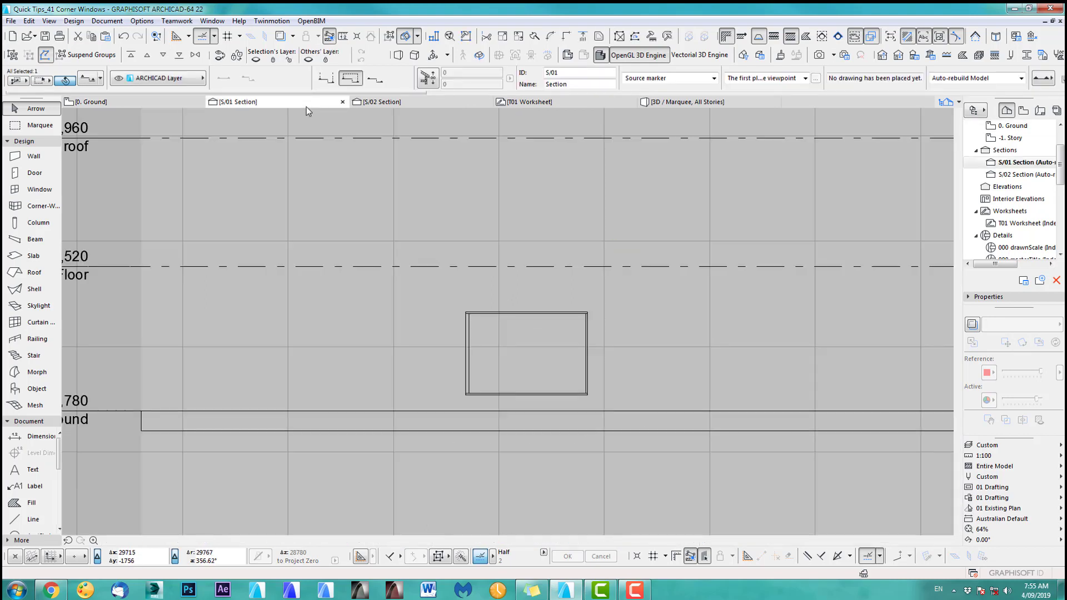
pyautogui.click(593, 395)
pyautogui.hotkey('ctrl', 'e')
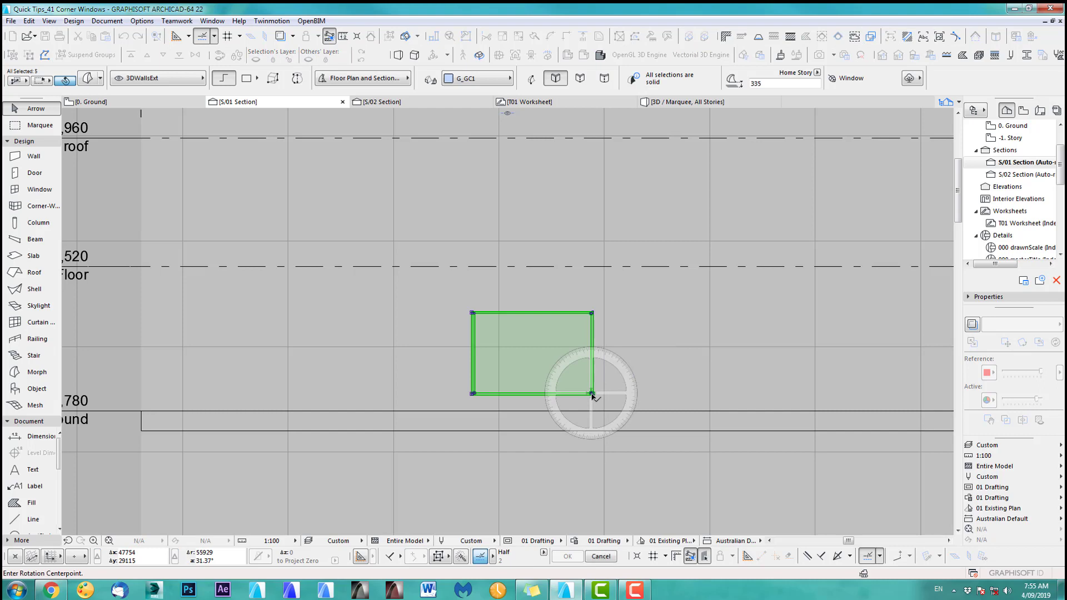
pyautogui.click(593, 395)
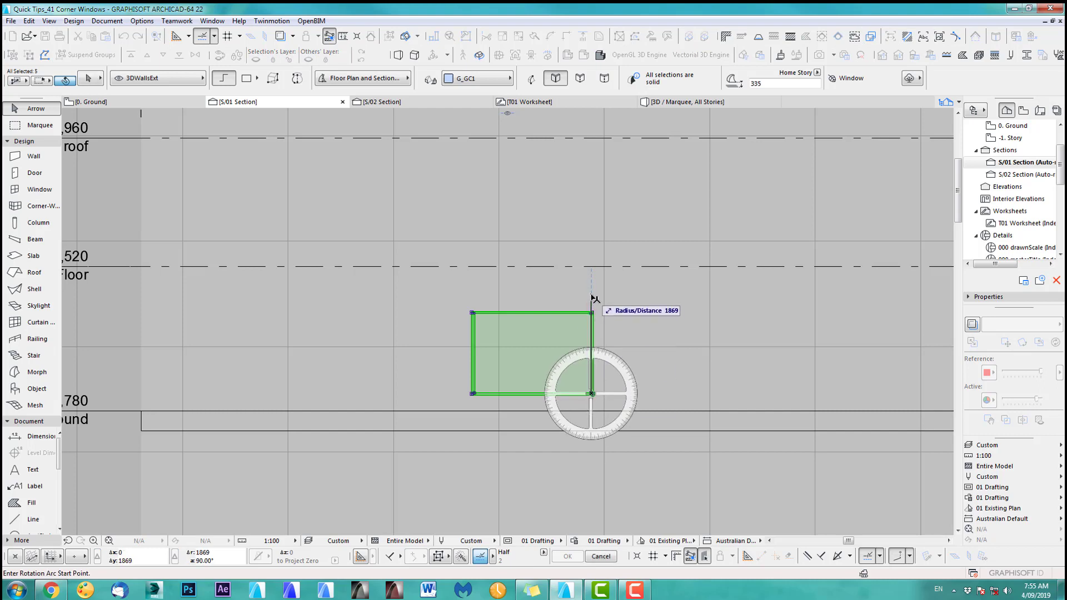
pyautogui.click(593, 313)
pyautogui.click(691, 393)
pyautogui.click(517, 342)
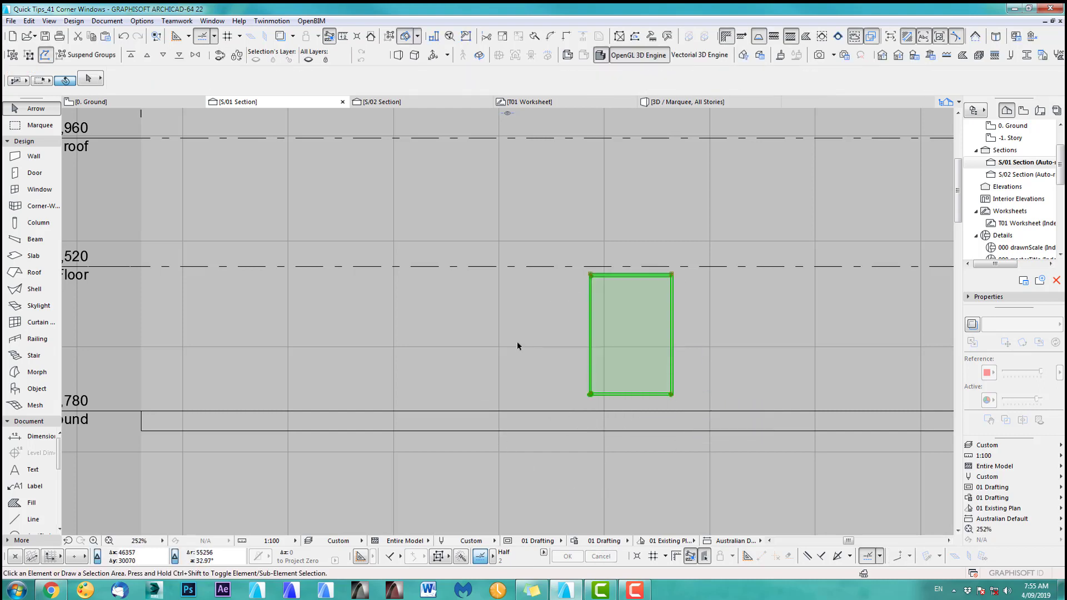
pyautogui.press('F2')
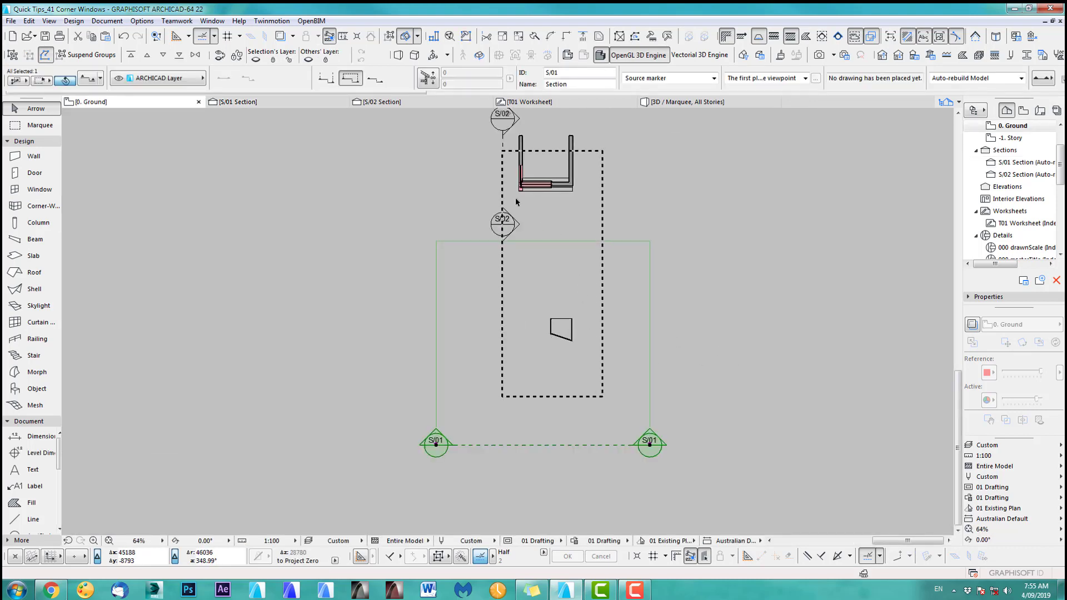
# In section S/02, draw a line along the slanted wall edge from the window opening's top corner to its bottom corner.
pyautogui.click(398, 102)
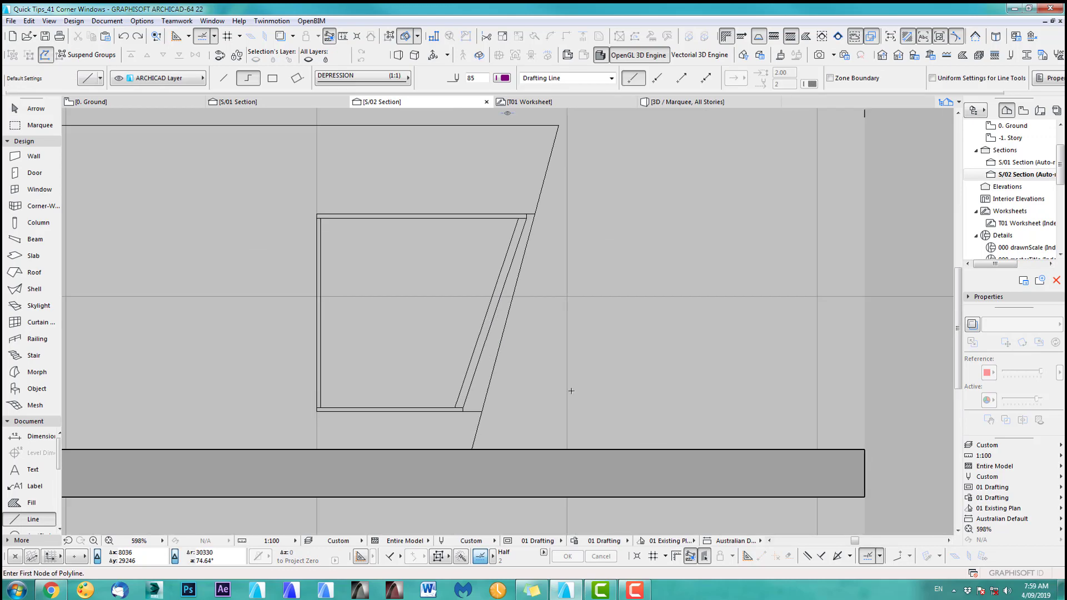
pyautogui.moveTo(570, 388); pyautogui.dragTo(601, 371, button='middle')
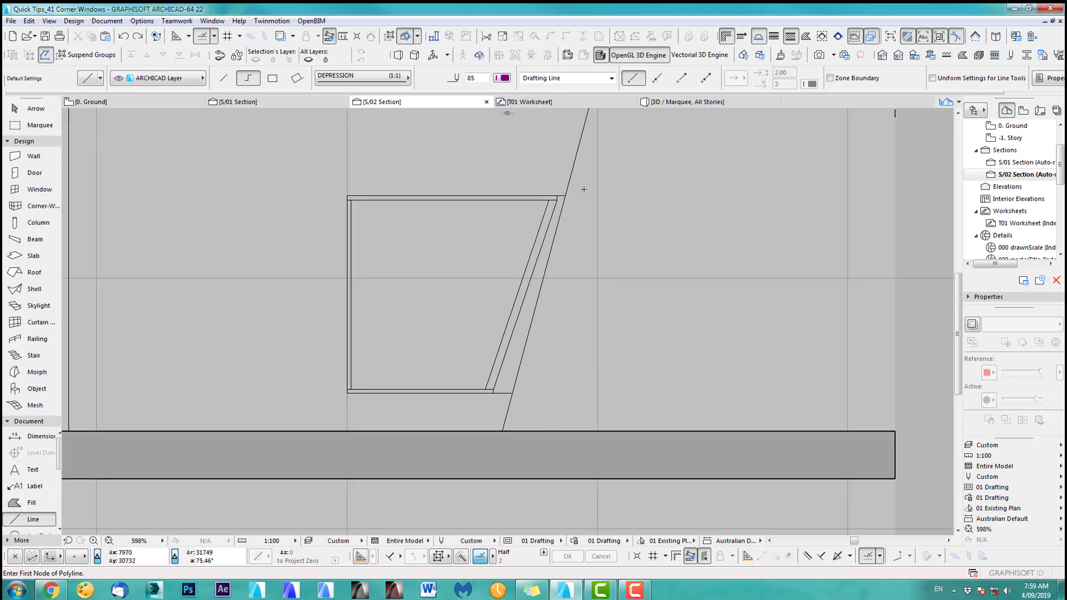
pyautogui.click(565, 196)
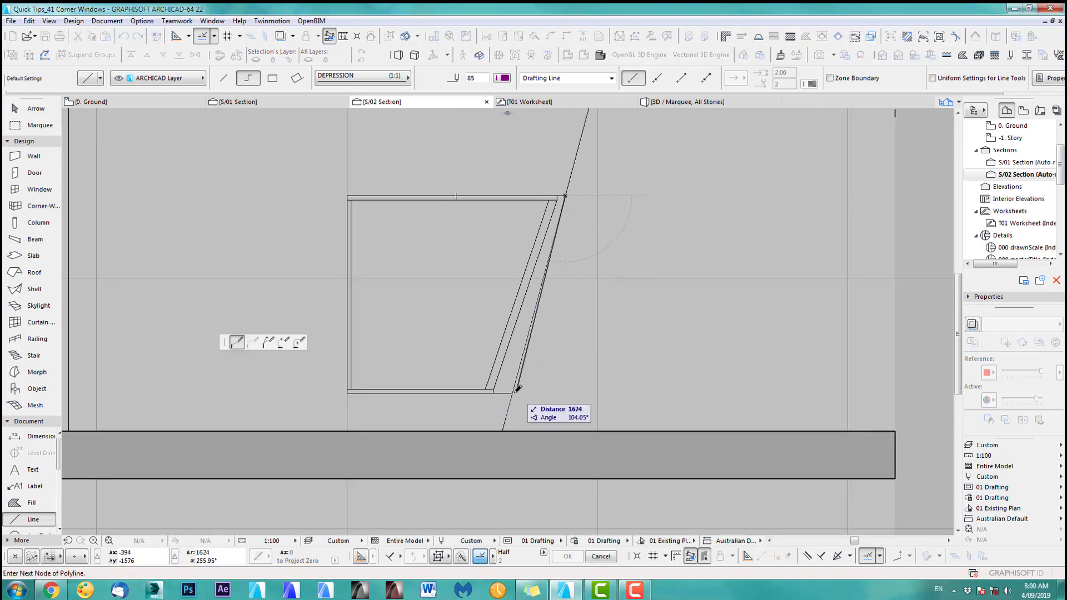
pyautogui.doubleClick(517, 389)
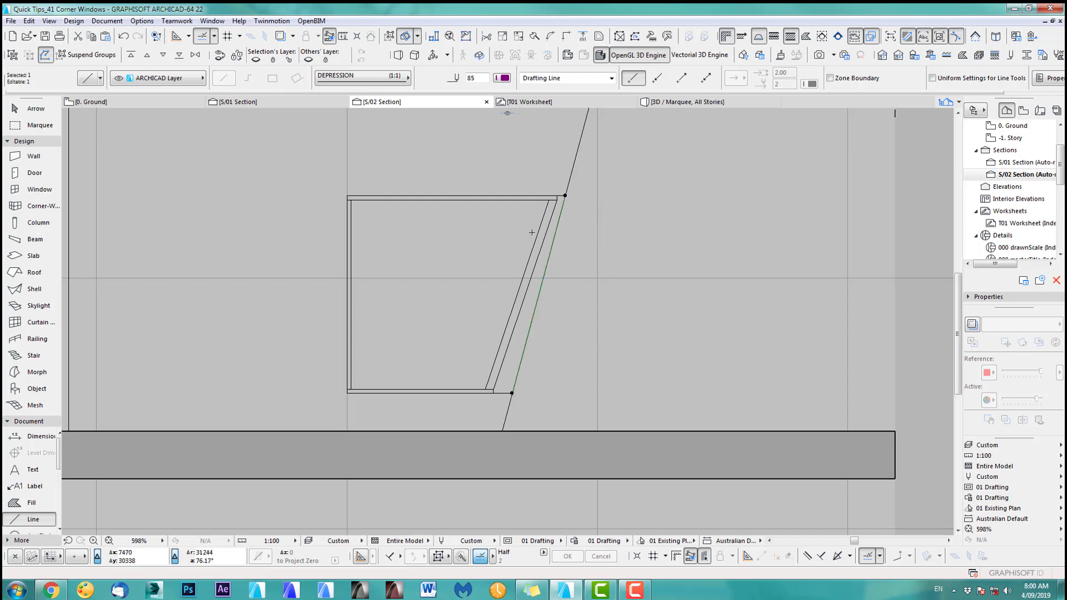
# Move the slanted line across to the outer corner at the top of the window's sloped frame.
pyautogui.scroll(5, 543, 259)
pyautogui.moveTo(544, 259); pyautogui.dragTo(544, 261, button='middle')
pyautogui.hotkey('ctrl', 'd')
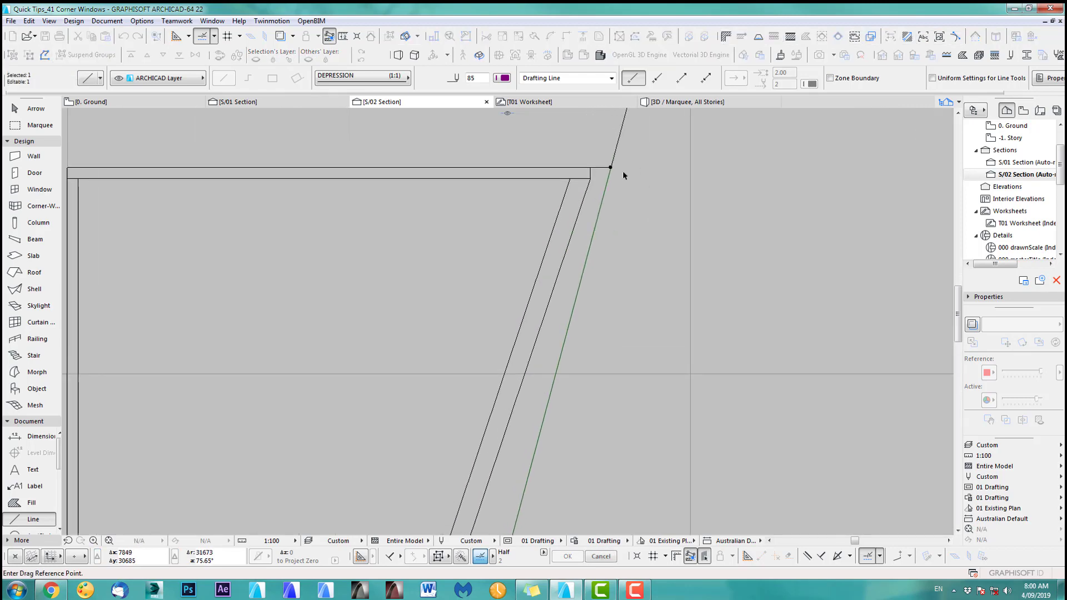
pyautogui.click(608, 182)
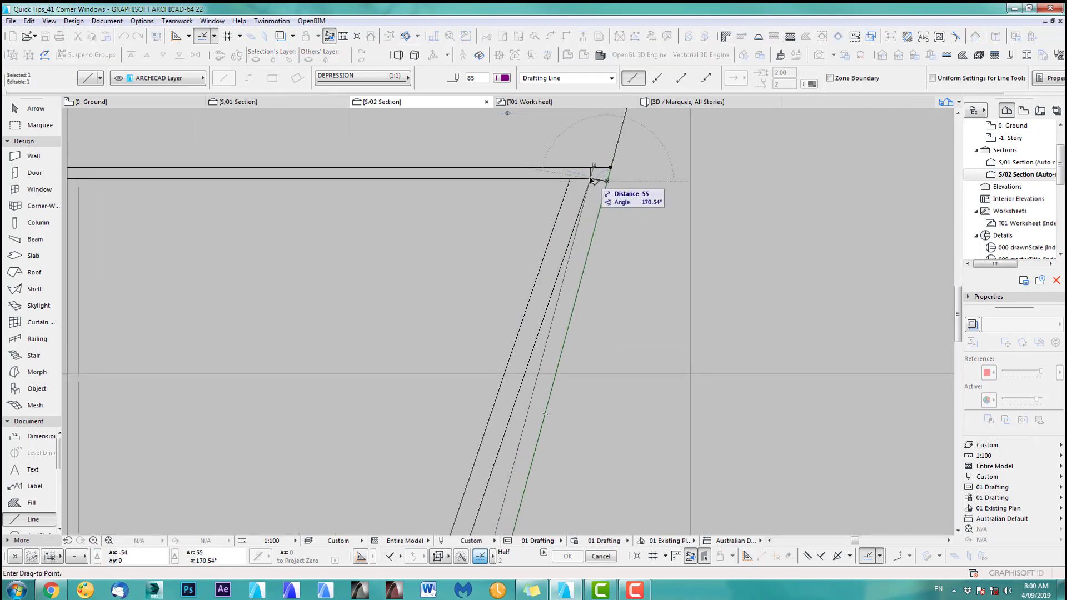
pyautogui.click(590, 179)
# Measure the horizontal gap between the slanted line's lower end and the bottom of the window's sloped frame.
pyautogui.scroll(-2, 519, 421)
pyautogui.moveTo(519, 421); pyautogui.dragTo(550, 161, button='middle')
pyautogui.scroll(5, 539, 303)
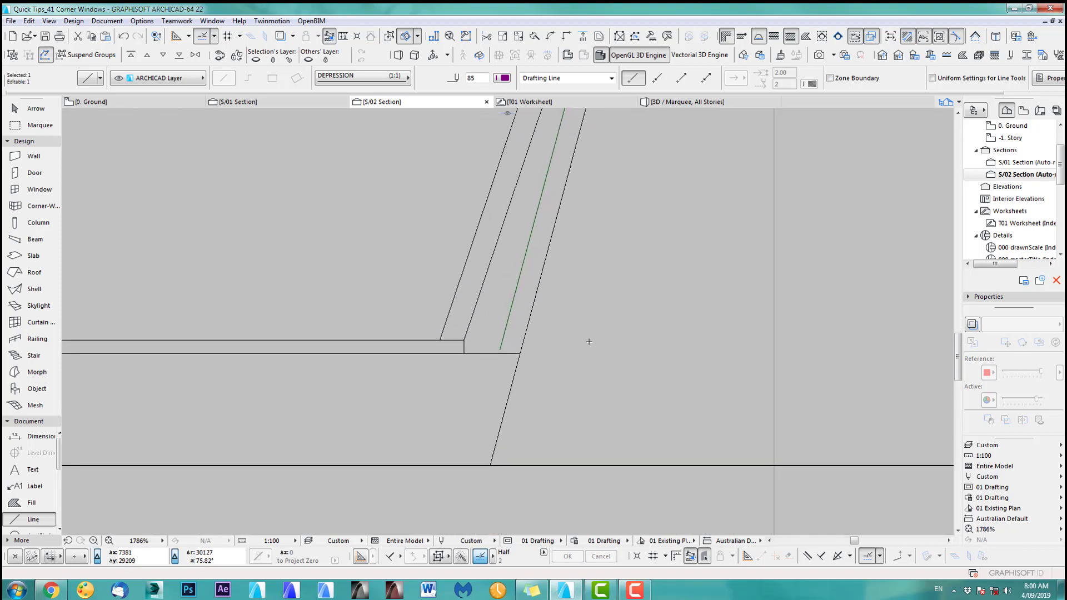
pyautogui.press('Escape')
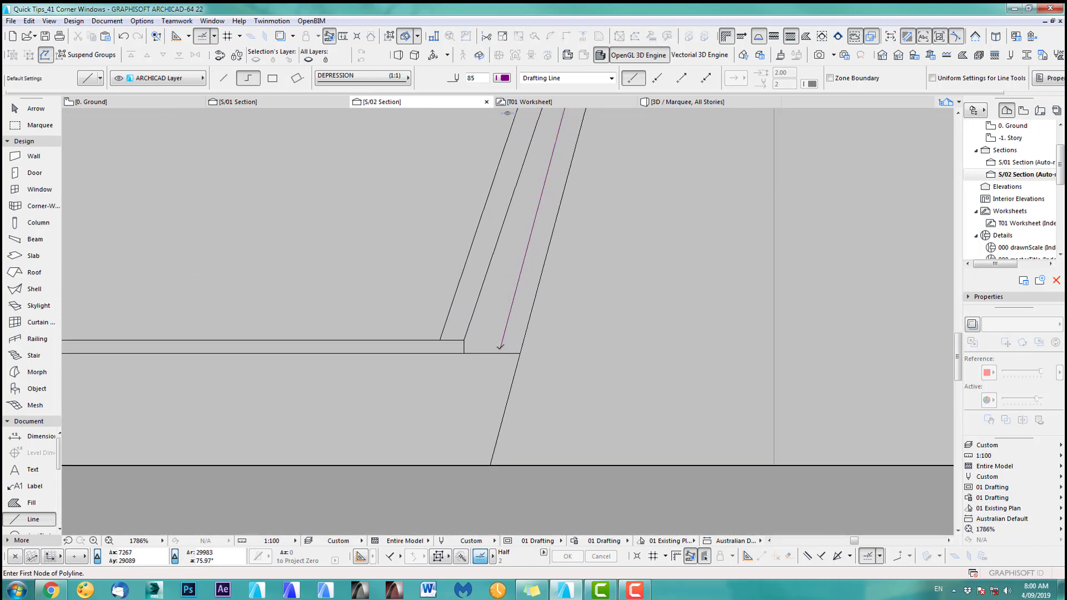
pyautogui.press('m')
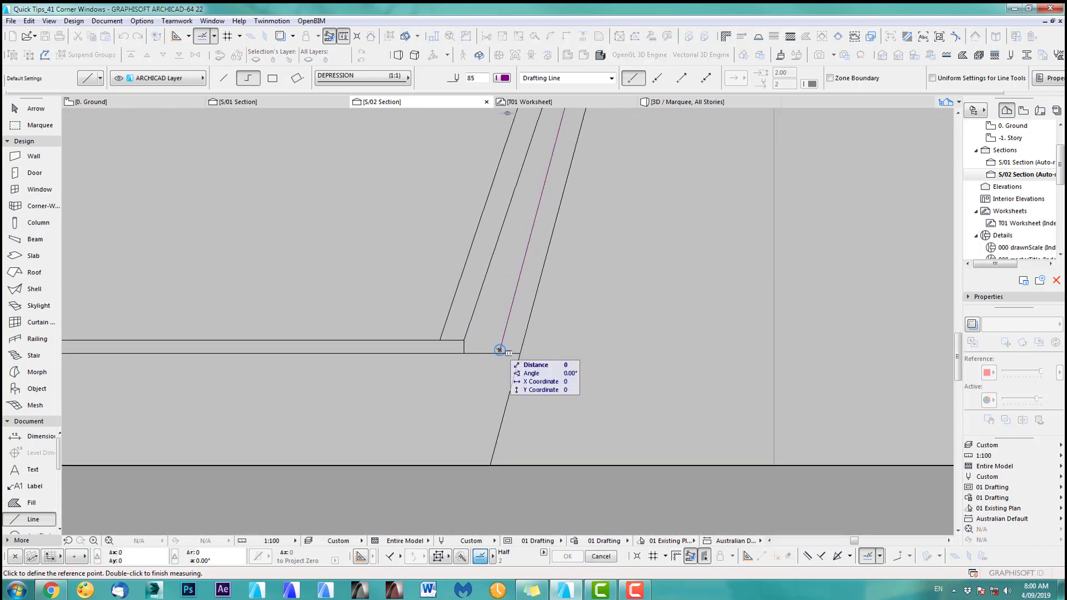
pyautogui.click(499, 350)
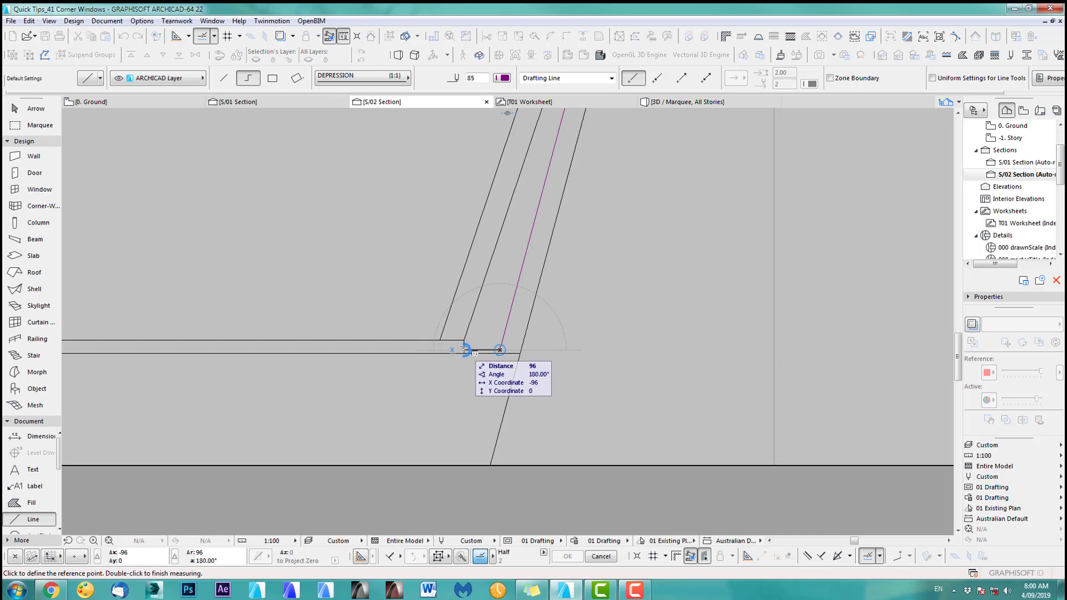
pyautogui.press('Escape')
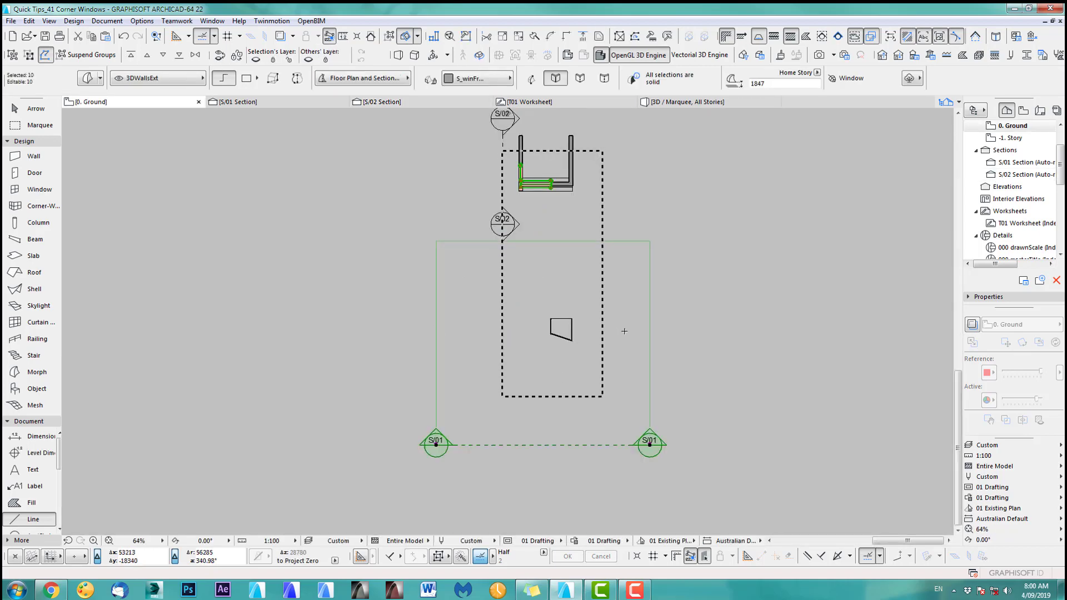
# On the Ground floor plan, clear the selection and the marquee around the room and the copied window morphs.
pyautogui.press('Escape')
pyautogui.click(57, 130)
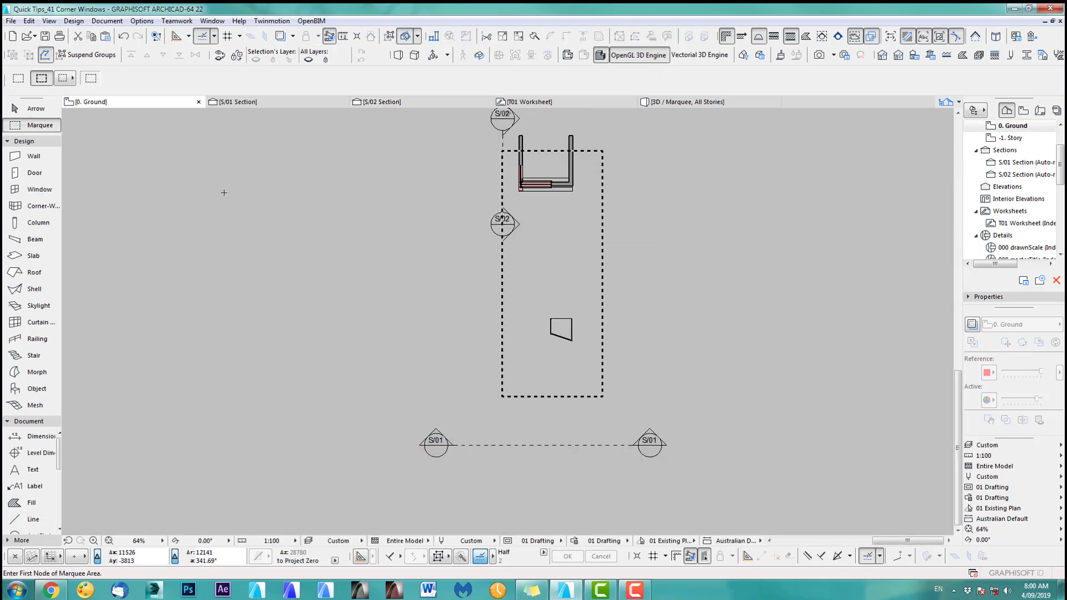
pyautogui.doubleClick(619, 336)
pyautogui.scroll(1, 566, 335)
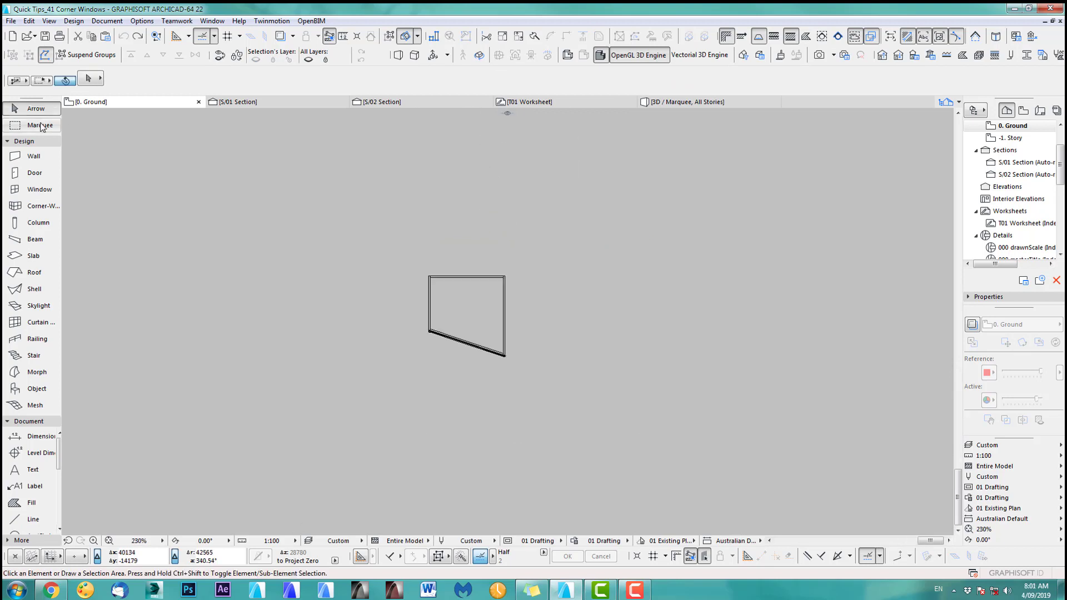
# Try to stretch the copied window's lower-left corner inside a marquee, and undo the stretch.
pyautogui.click(46, 125)
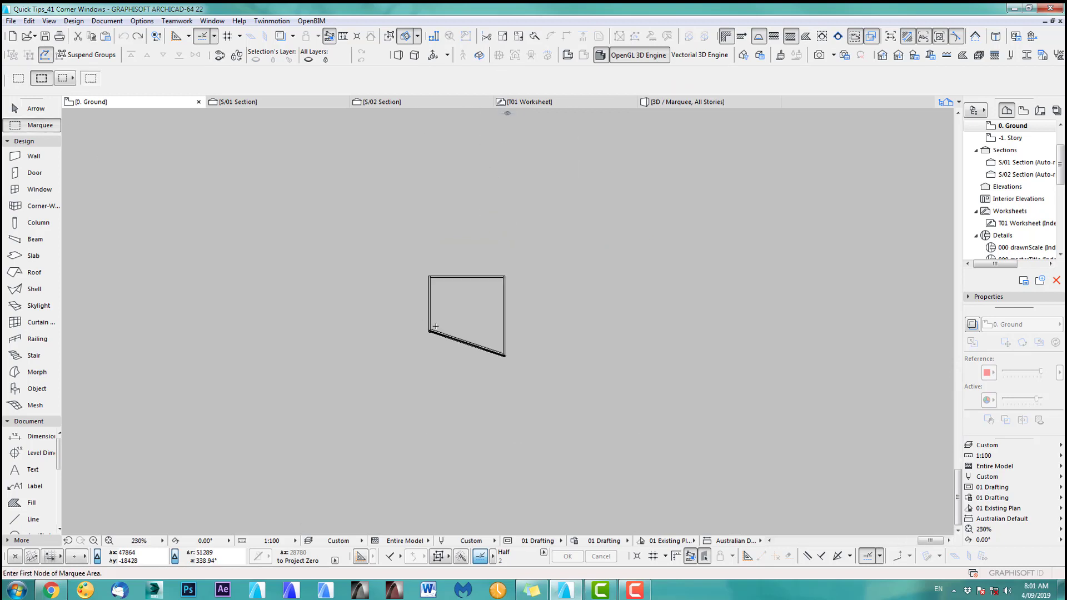
pyautogui.click(411, 311)
pyautogui.click(452, 360)
pyautogui.moveTo(429, 331); pyautogui.dragTo(434, 382, button='middle')
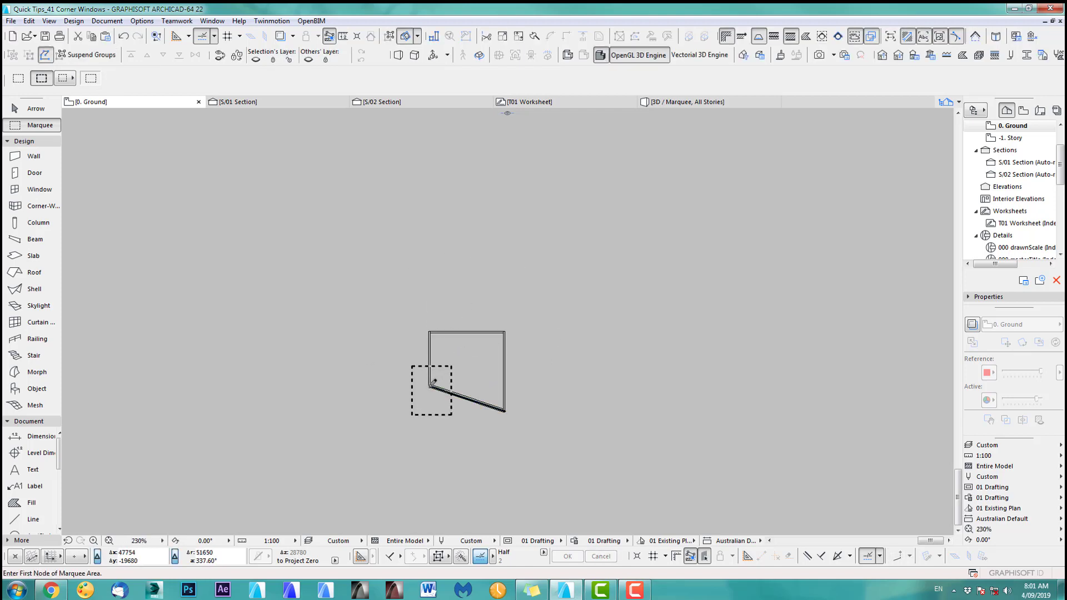
pyautogui.hotkey('ctrl', 'z')
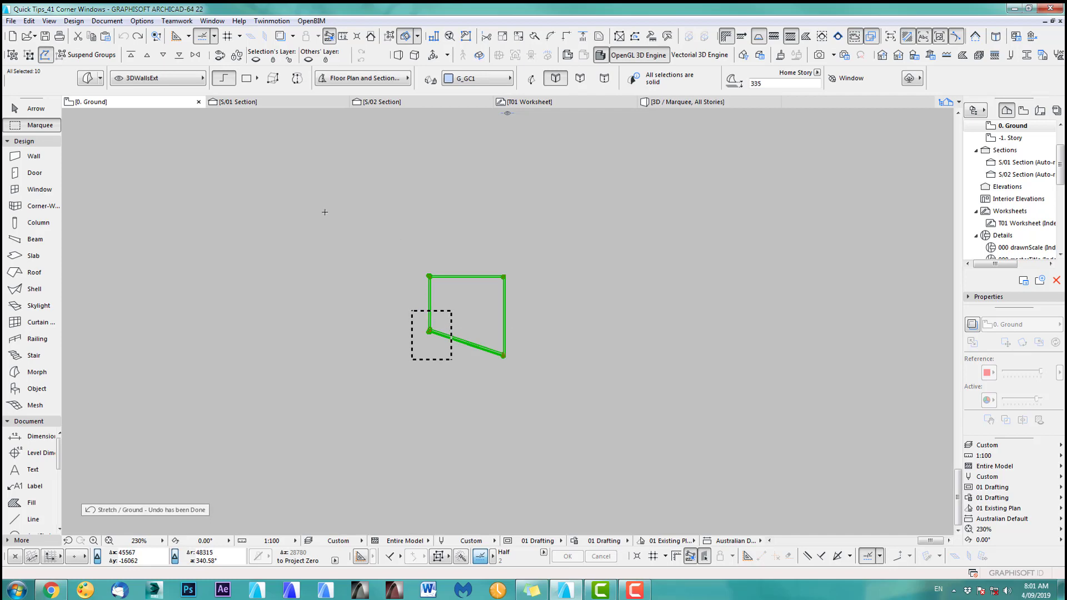
# With groups suspended, stretch the copied window's lower-left corner down by 96 mm inside a marquee.
pyautogui.scroll(12, 424, 353)
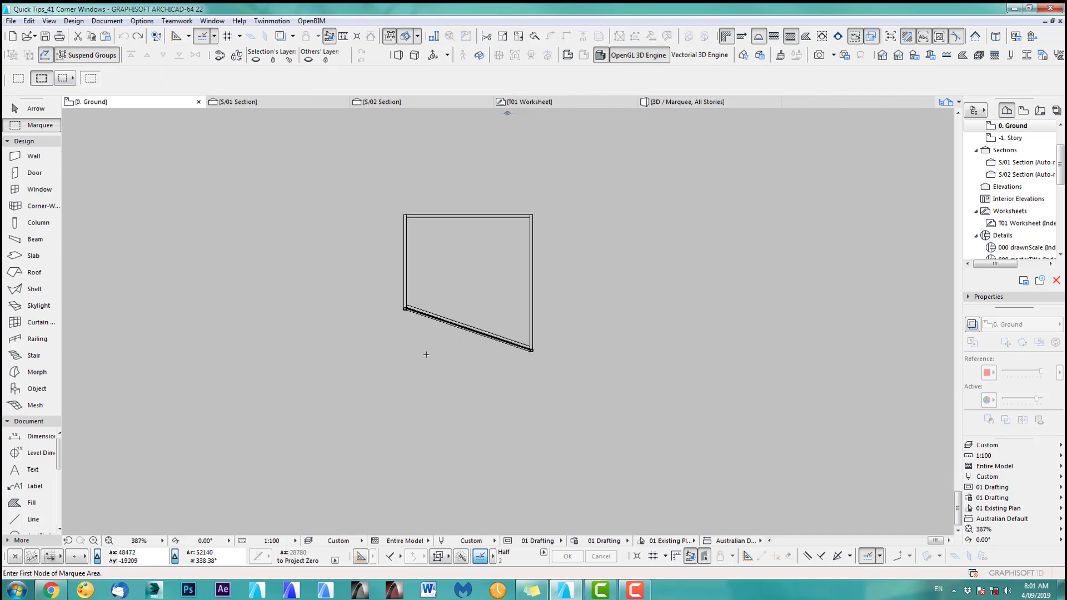
pyautogui.hotkey('ctrl', 'h')
pyautogui.click(388, 223)
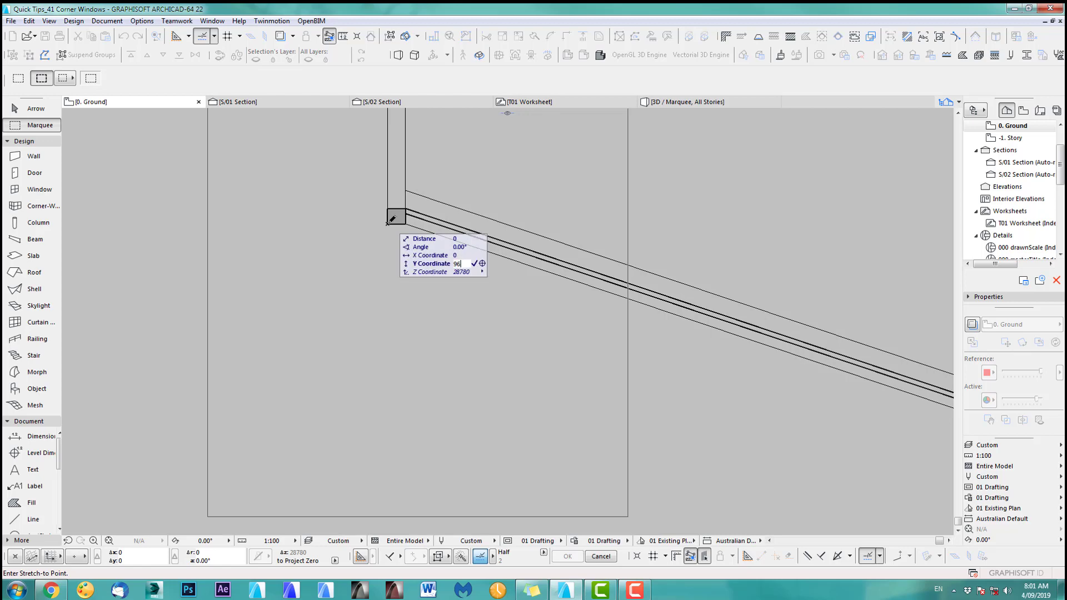
pyautogui.press('Return')
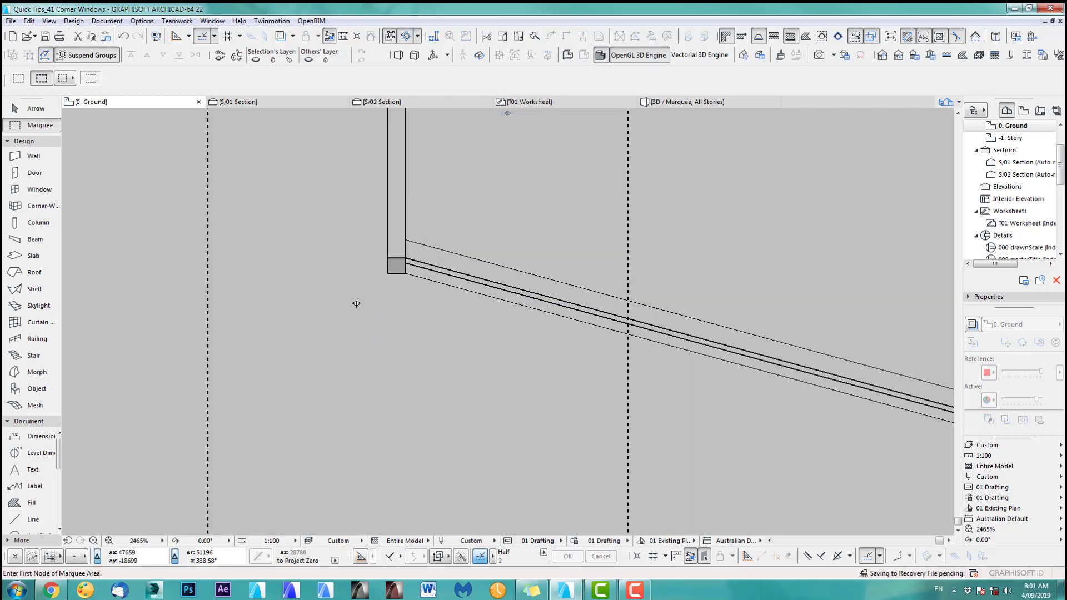
# In section S/01, try to rotate a single window morph 90° about its lower-left corner, and undo the rotation.
pyautogui.click(316, 100)
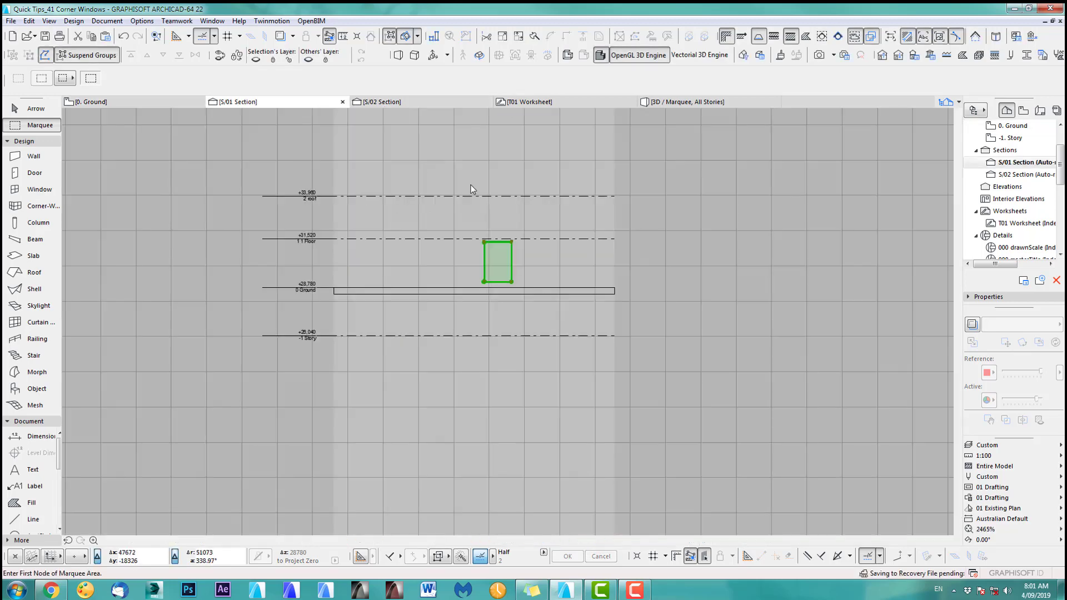
pyautogui.click(512, 280)
pyautogui.hotkey('ctrl', 'e')
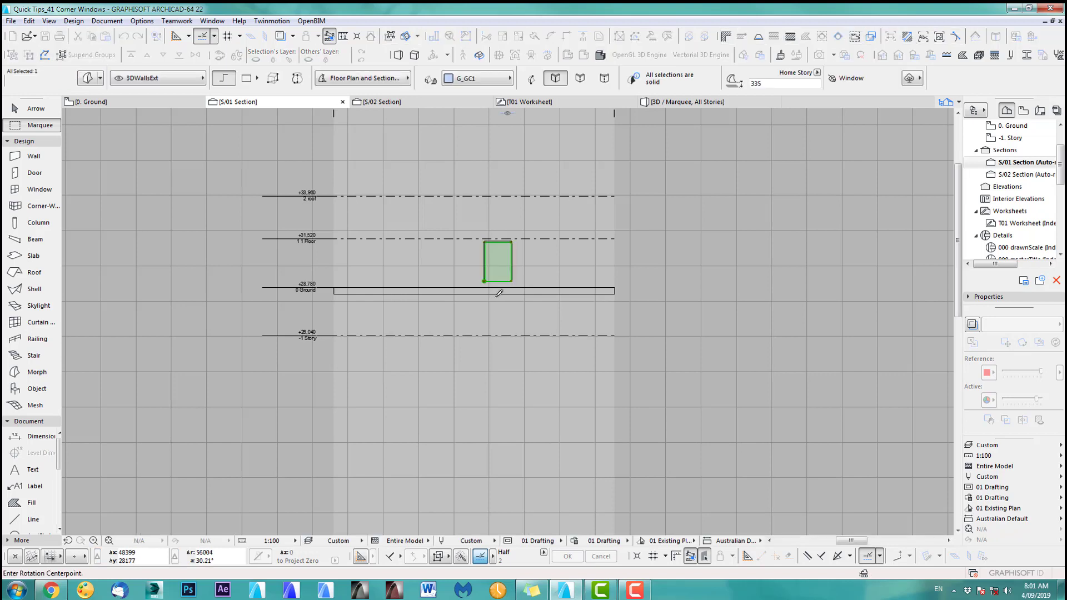
pyautogui.click(485, 282)
pyautogui.click(509, 281)
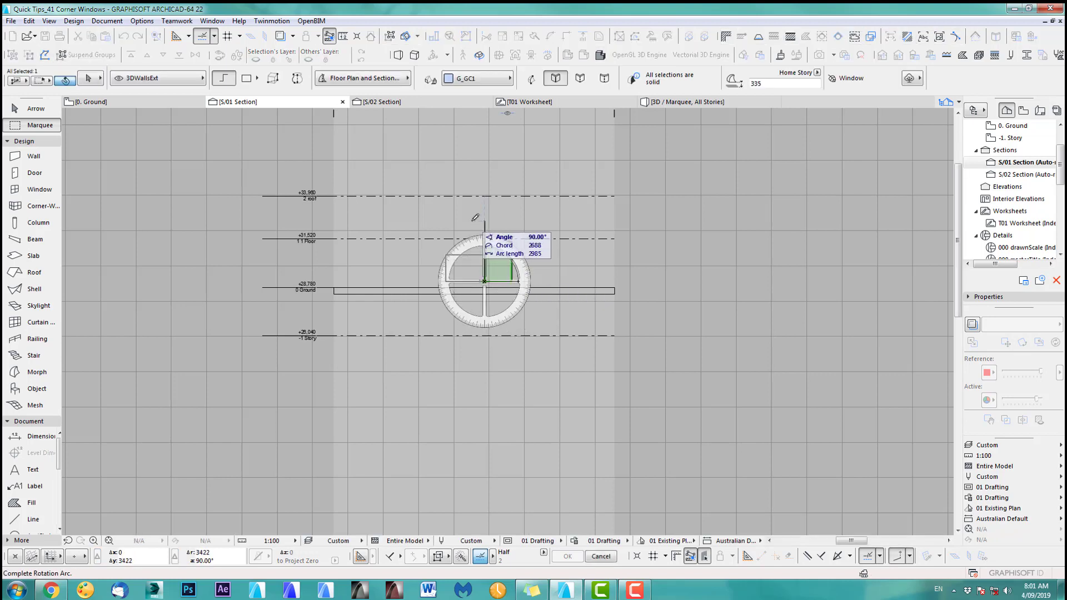
pyautogui.click(484, 244)
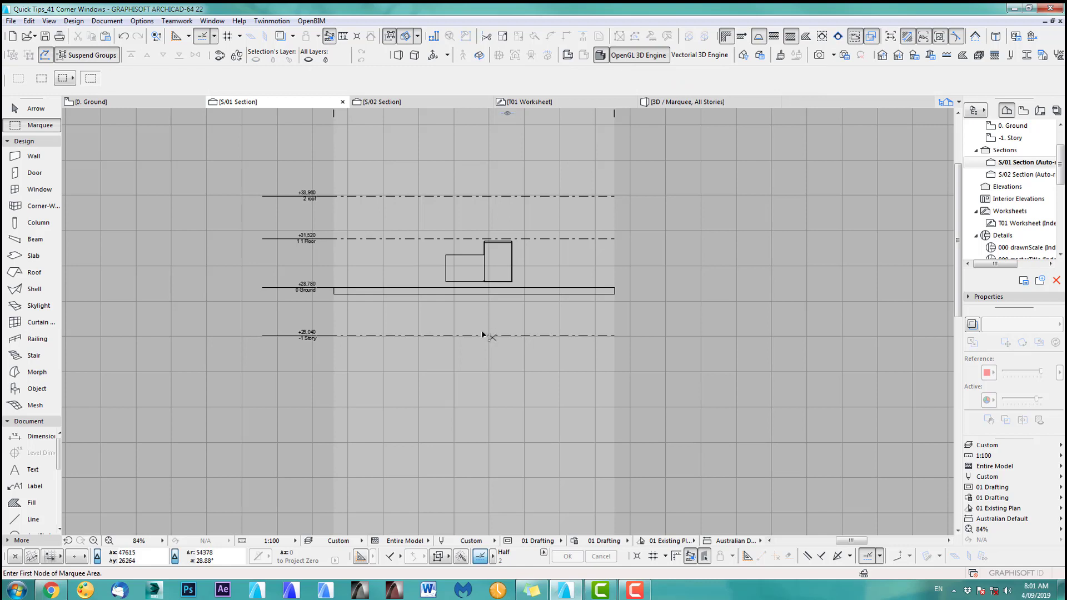
pyautogui.hotkey('ctrl', 'z')
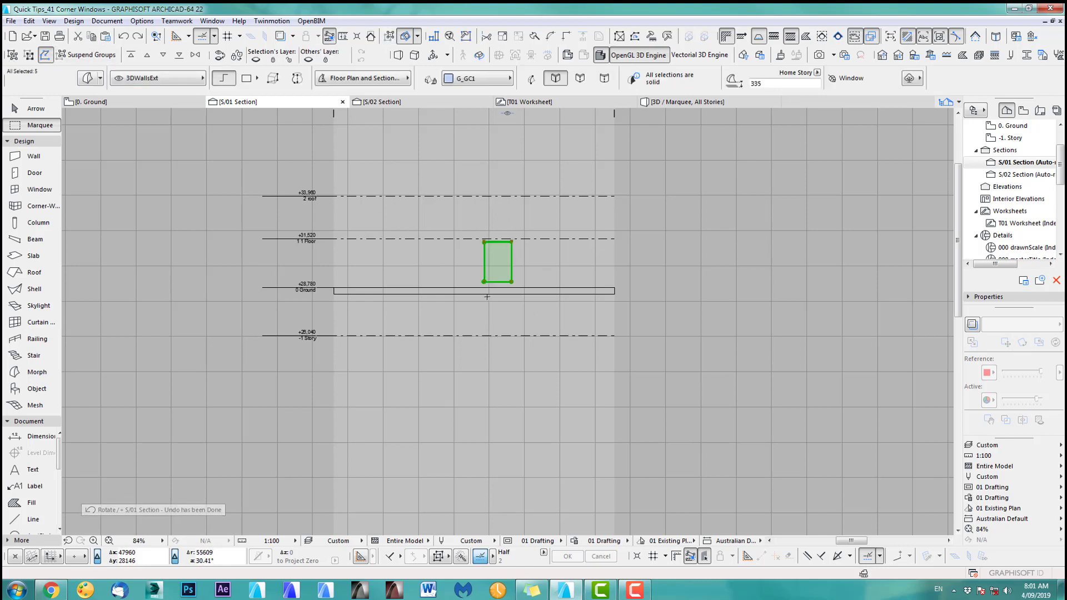
# In section S/01, rotate all the stretched window morphs 90° counterclockwise about their lower-left corner.
pyautogui.hotkey('ctrl', 'e')
pyautogui.click(485, 282)
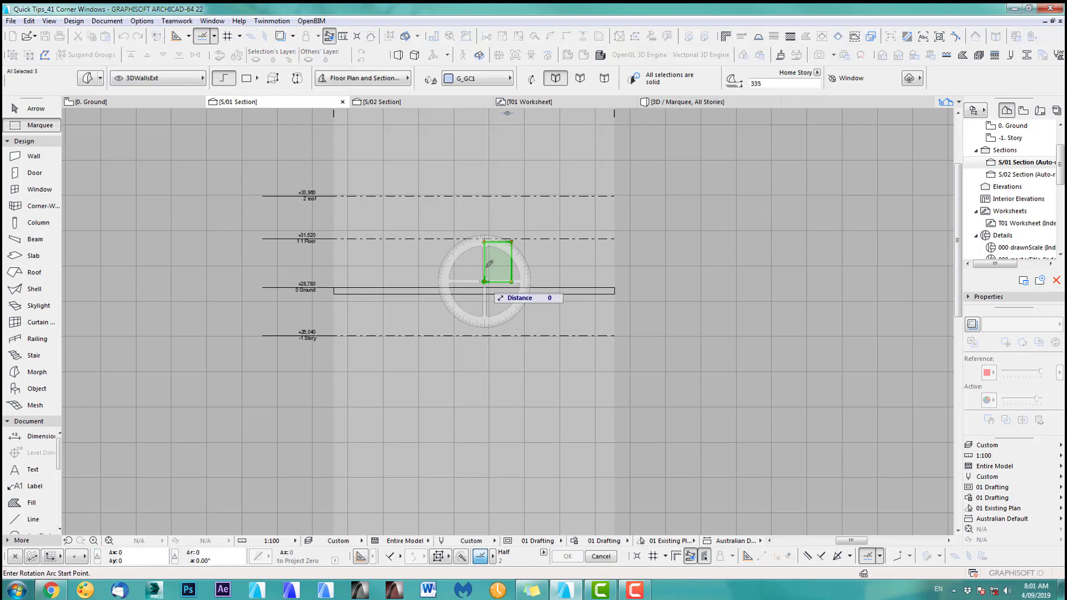
pyautogui.click(511, 282)
pyautogui.click(445, 282)
# On the Ground floor plan, move the rotated window morphs up to the slanted-wall room's left wall opening.
pyautogui.press('F2')
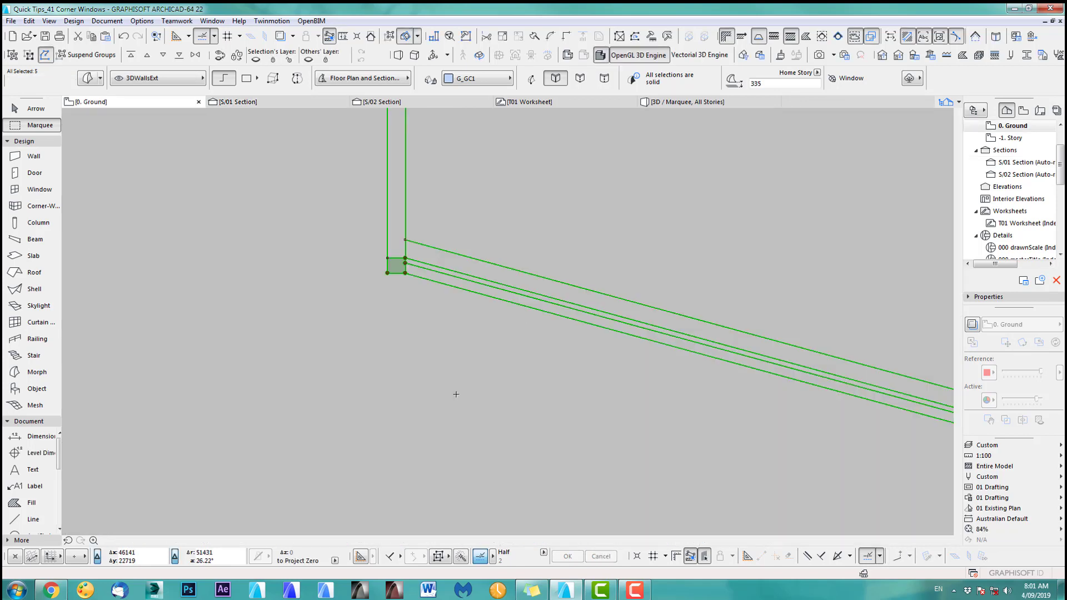
pyautogui.scroll(-9, 498, 350)
pyautogui.click(37, 110)
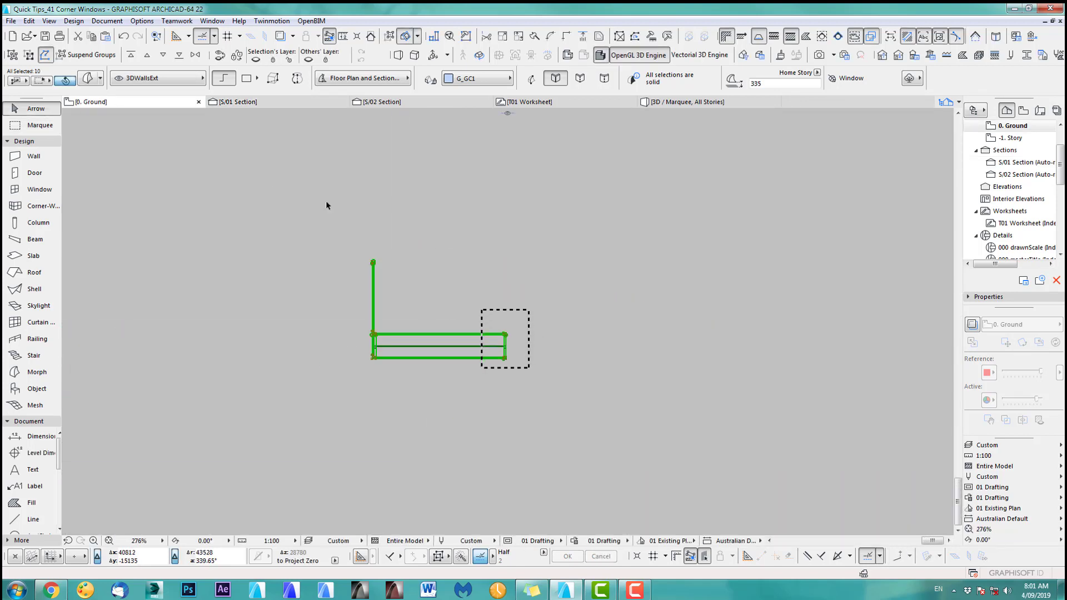
pyautogui.scroll(-3, 395, 245)
pyautogui.moveTo(602, 333)
pyautogui.mouseDown(button='middle')
pyautogui.moveTo(562, 444)
pyautogui.moveTo(564, 435)
pyautogui.mouseUp(button='middle')
pyautogui.click(546, 399)
pyautogui.click(395, 379)
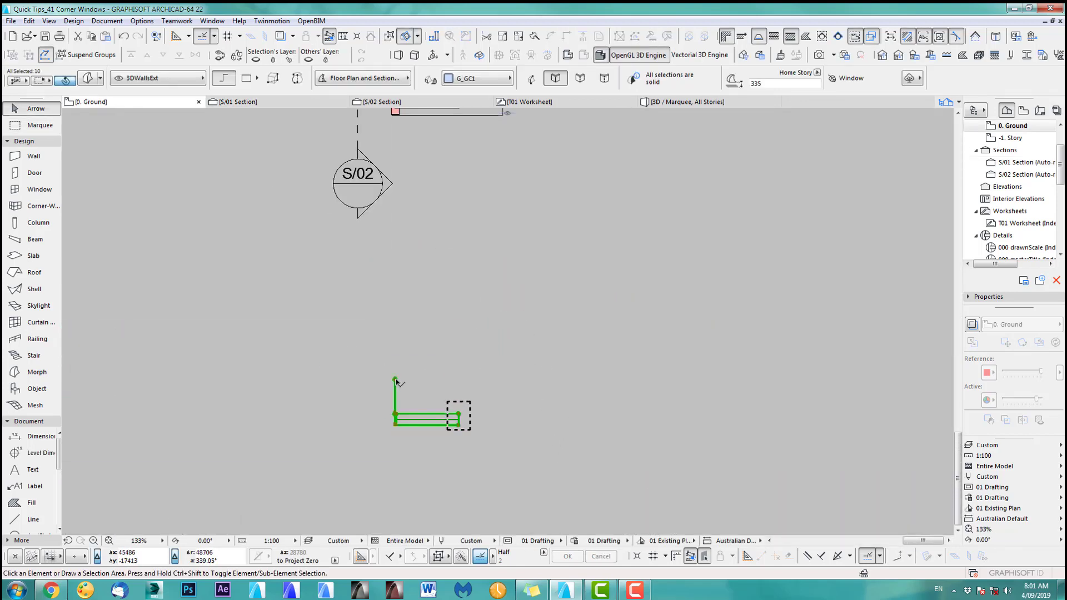
pyautogui.hotkey('ctrl', 'd')
pyautogui.click(395, 380)
pyautogui.click(422, 296)
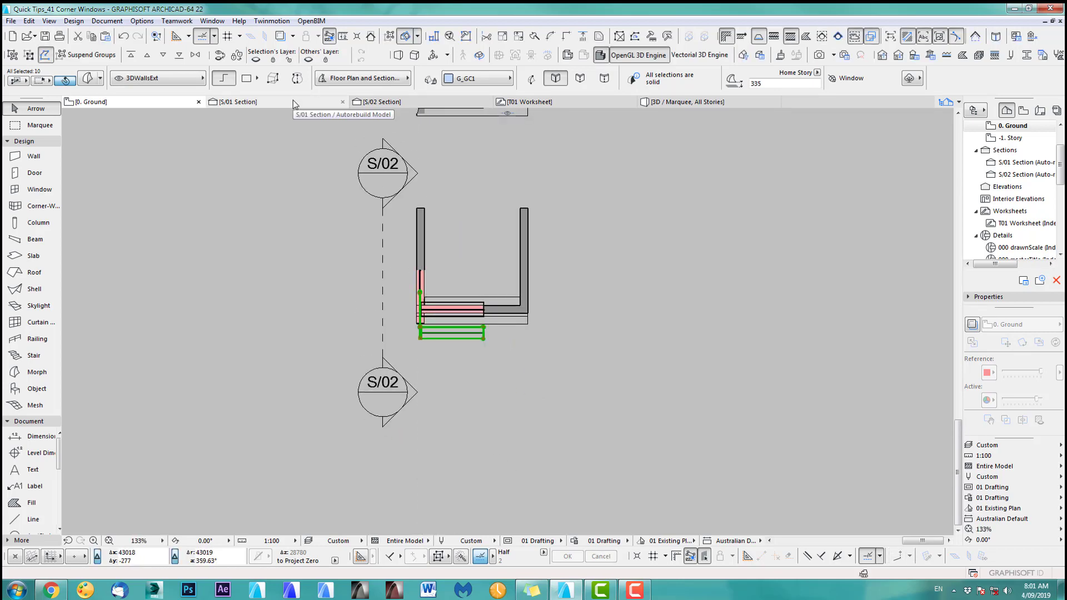
# In section S/02, delete the old window morphs and move the stretched ones horizontally into the wall opening.
pyautogui.click(385, 102)
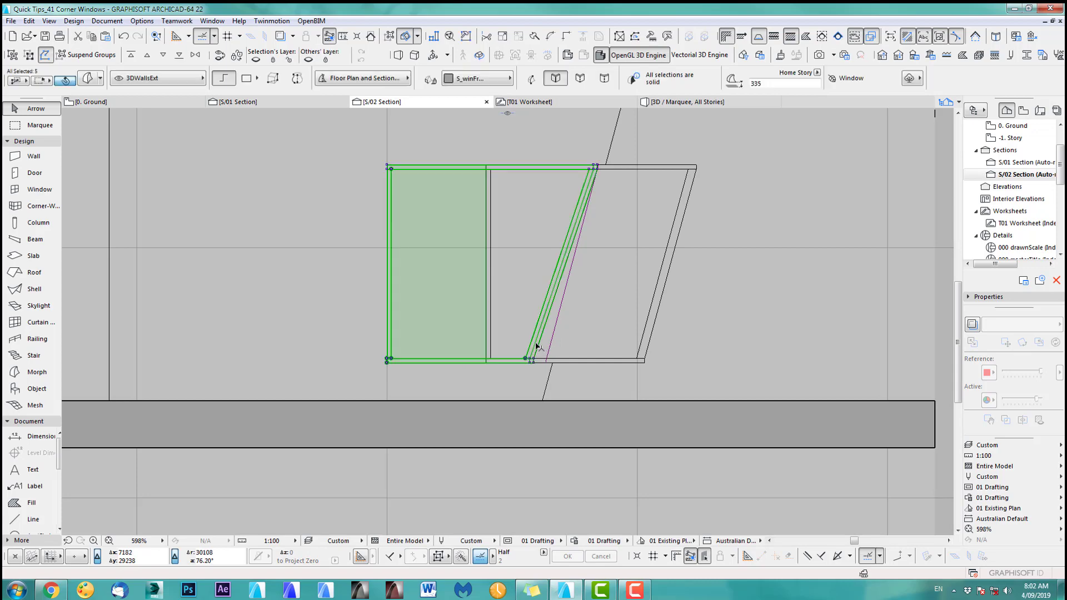
pyautogui.click(532, 386)
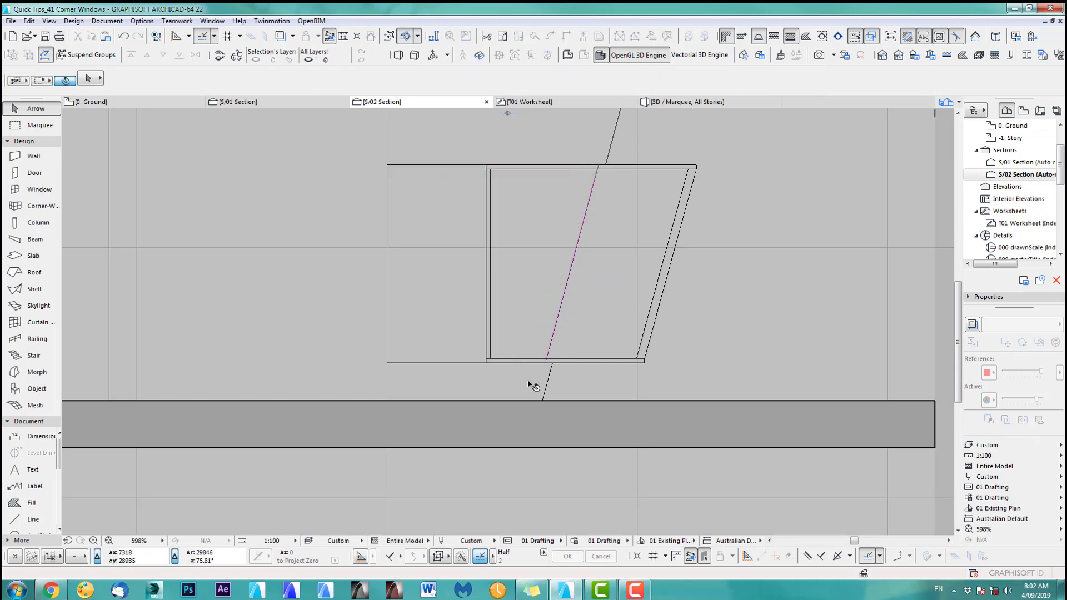
pyautogui.click(486, 364)
pyautogui.moveTo(486, 363); pyautogui.dragTo(388, 363)
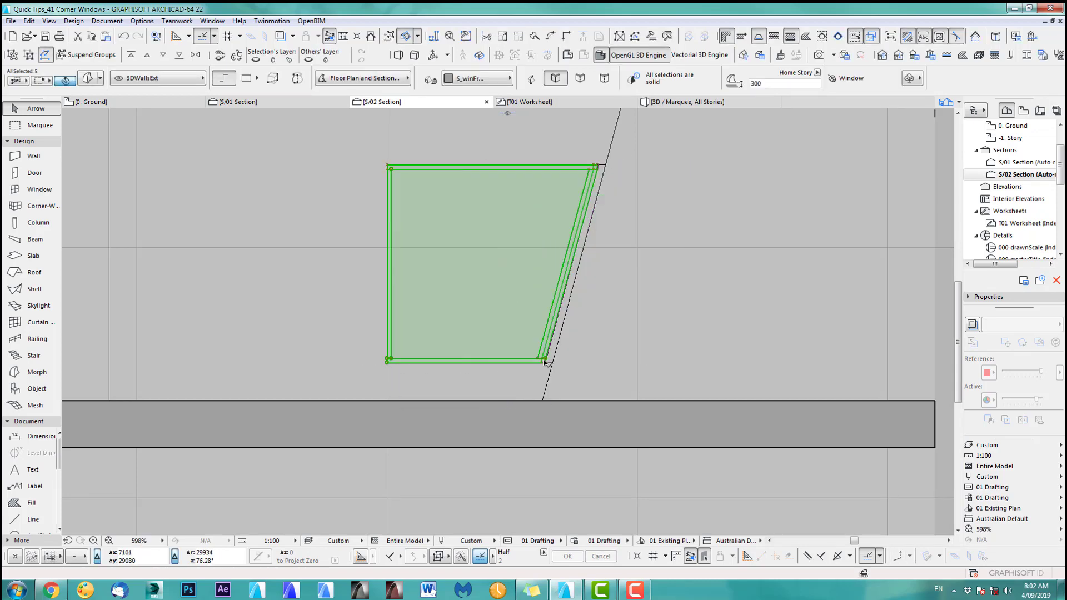
pyautogui.click(616, 339)
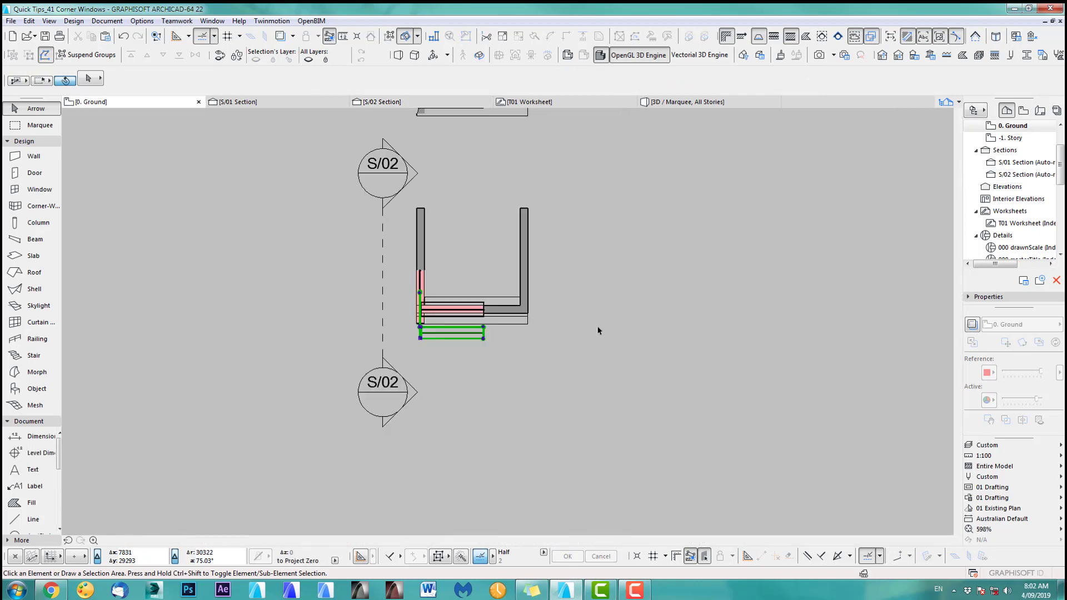
# Marquee the slanted-wall room on the Ground floor plan and examine its fitted corner window in 3D.
pyautogui.scroll(-3, 597, 326)
pyautogui.press('Escape')
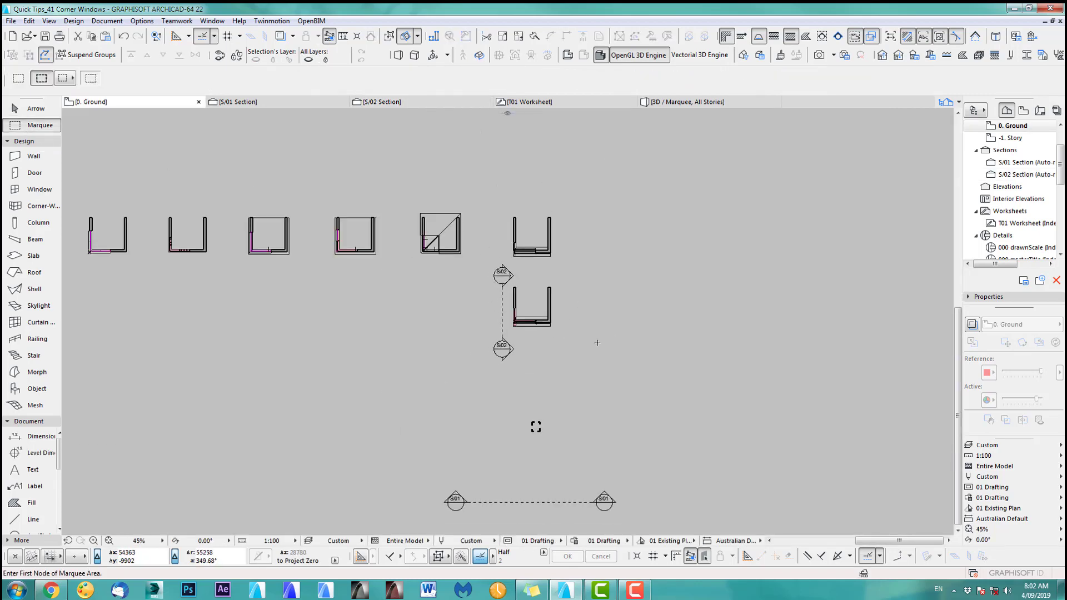
pyautogui.click(584, 351)
pyautogui.click(496, 277)
pyautogui.press('F5')
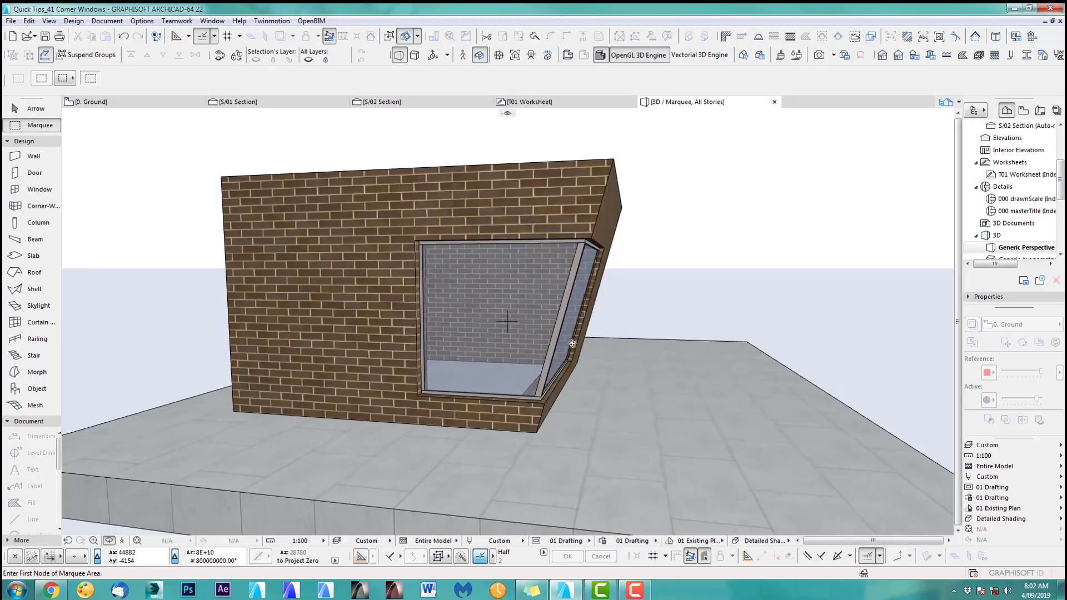
pyautogui.moveTo(606, 299); pyautogui.dragTo(565, 393)
# Marquee the whole row of rooms on the Ground floor plan and review all the corner window variations in 3D.
pyautogui.press('F2')
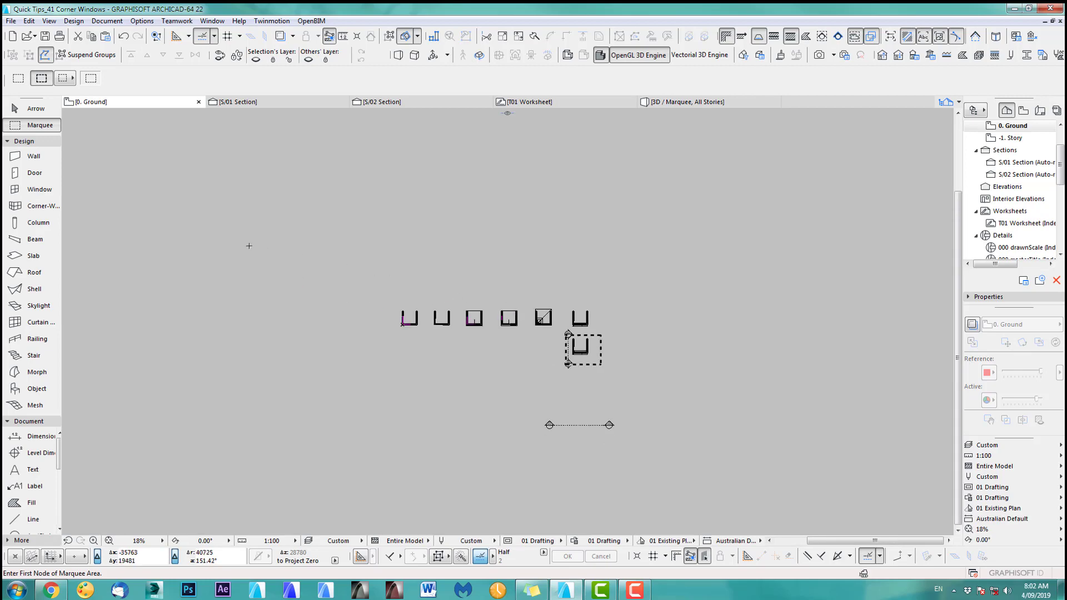
pyautogui.click(281, 267)
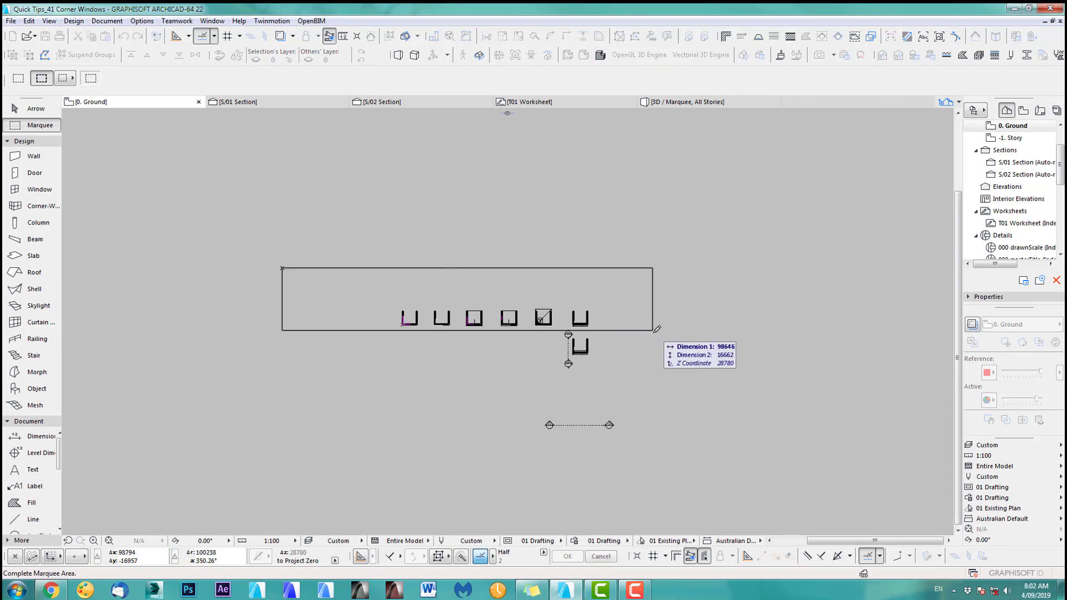
pyautogui.click(659, 331)
pyautogui.press('F5')
pyautogui.scroll(-5, 789, 309)
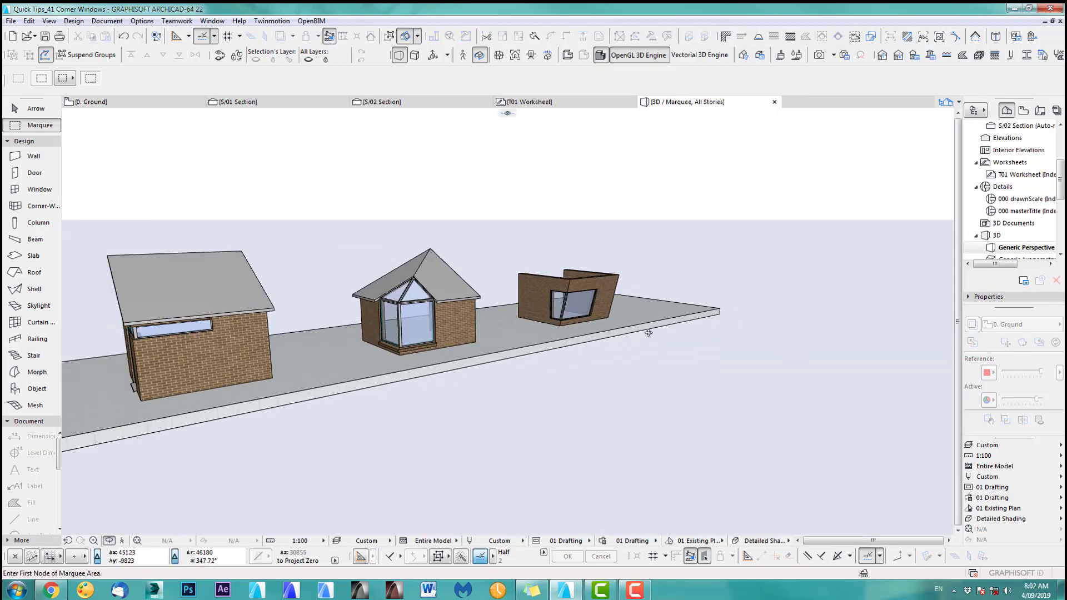
pyautogui.scroll(-4, 478, 361)
pyautogui.moveTo(469, 364); pyautogui.dragTo(751, 322, button='middle')
pyautogui.scroll(2, 618, 326)
pyautogui.scroll(3, 618, 325)
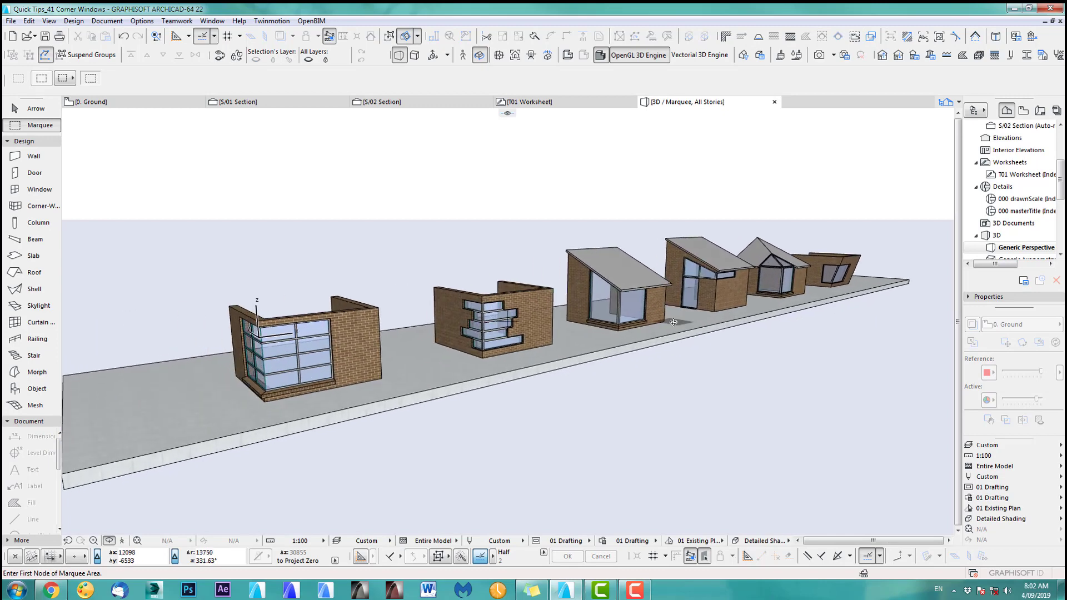